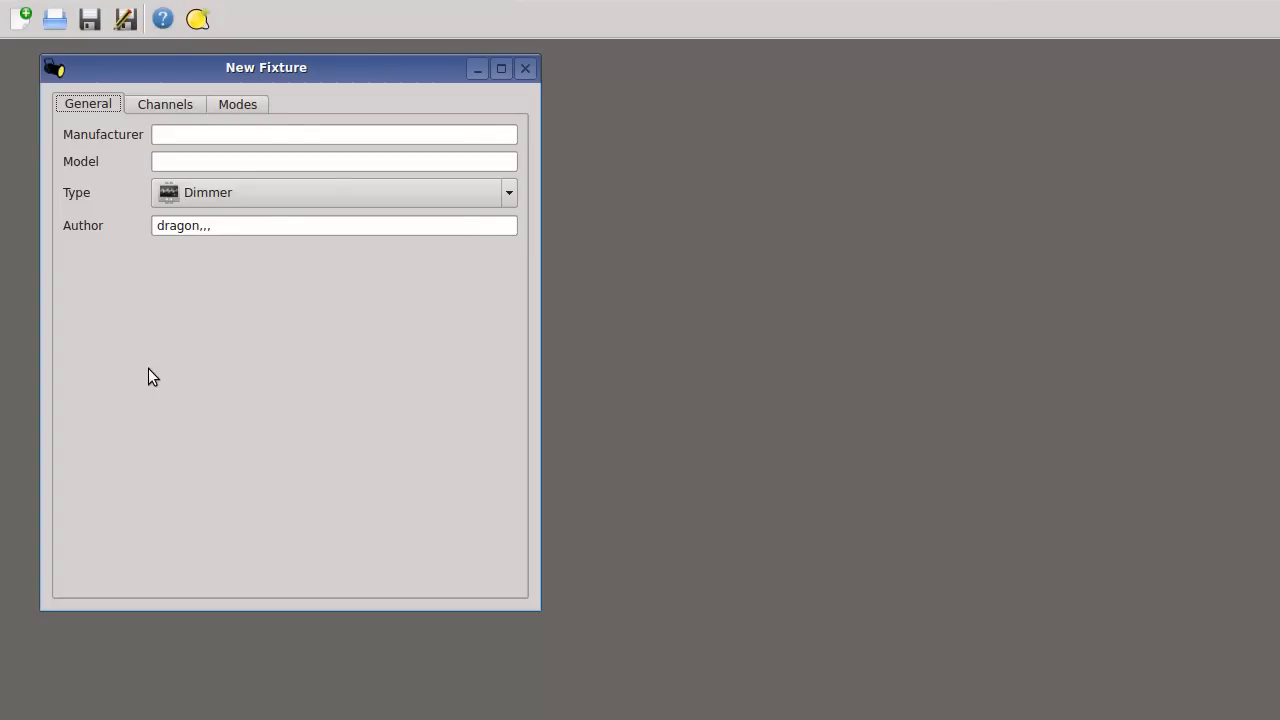
Look over the new fixture's channel and mode lists, and return to its general details.
left_click(177, 108)
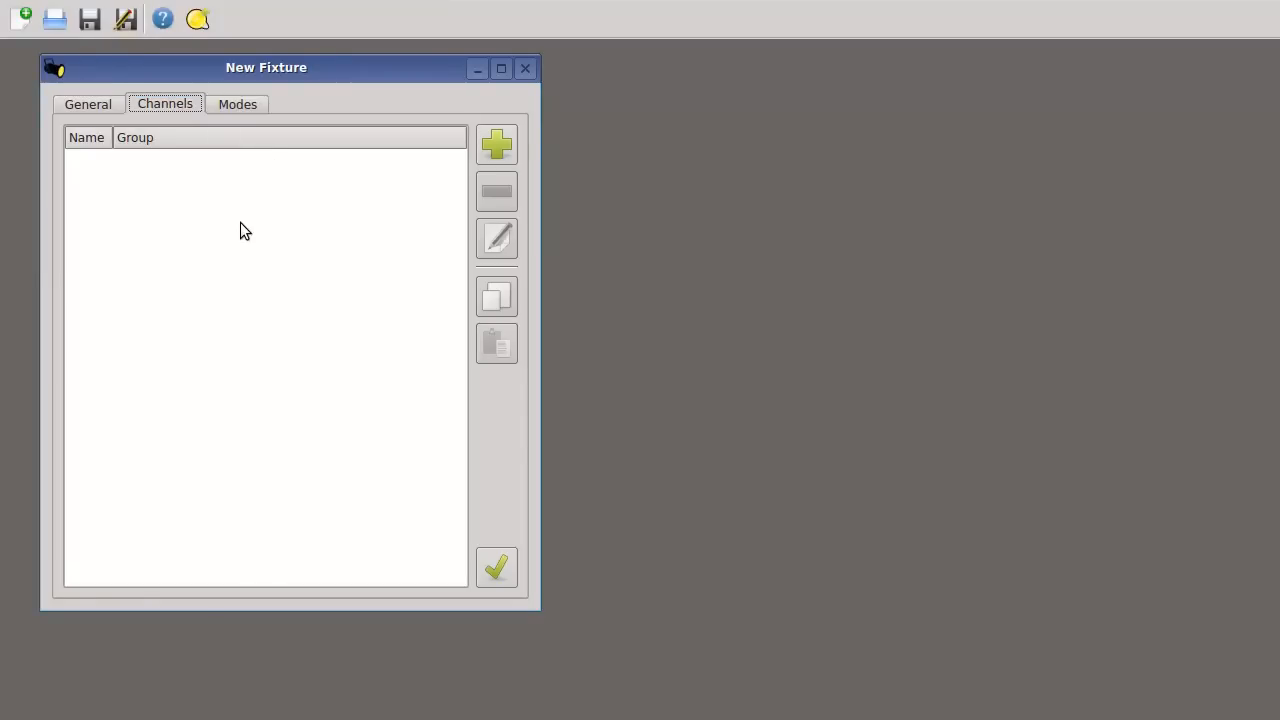
left_click(240, 106)
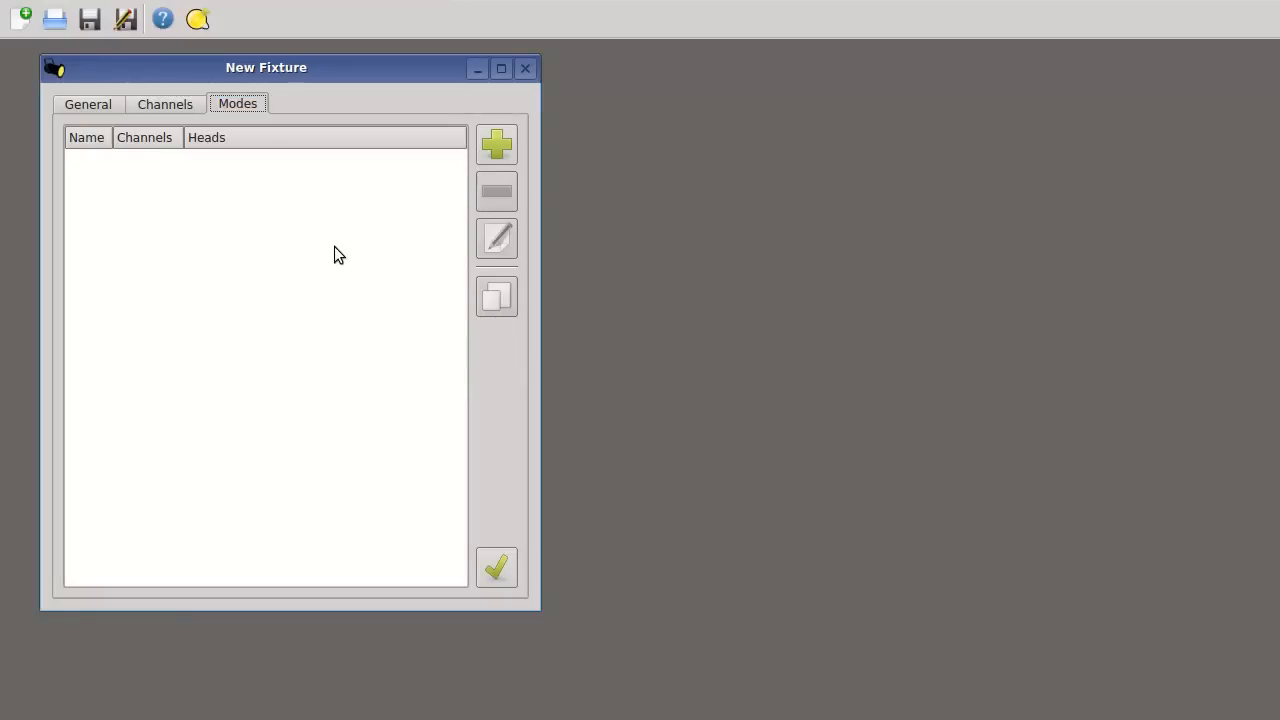
left_click(101, 112)
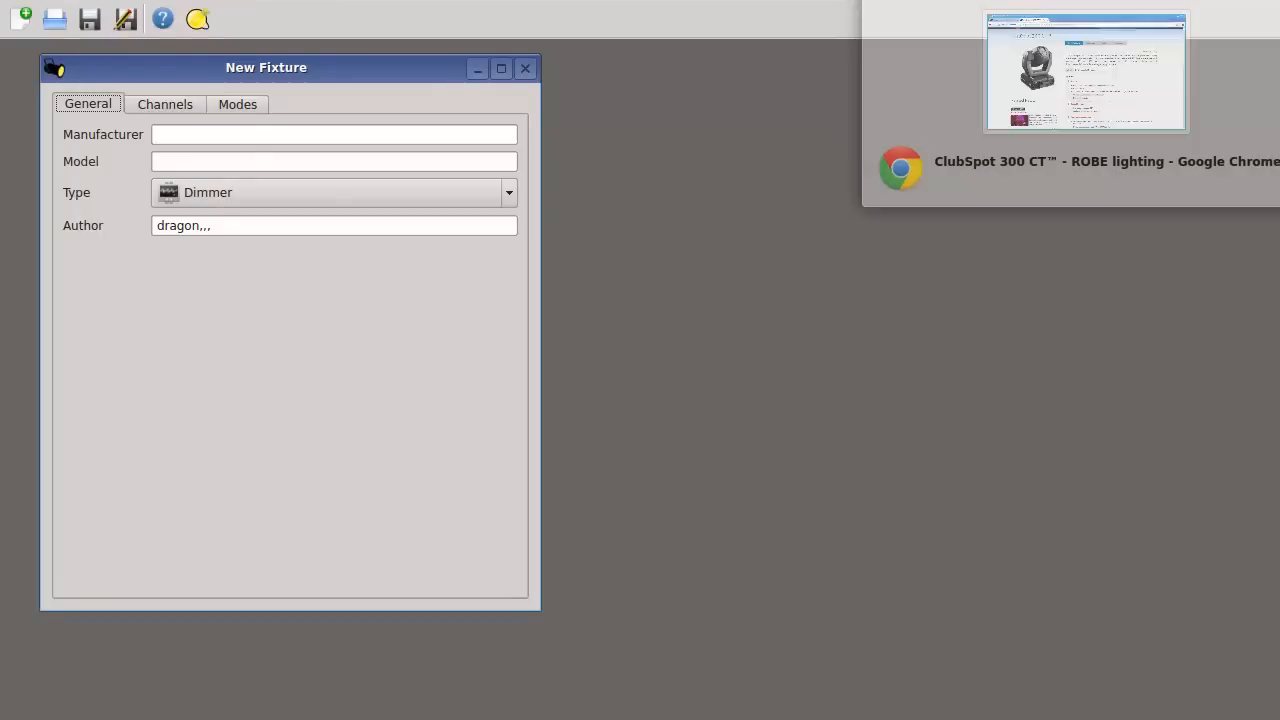
Switch to Chrome and Okular to examine the ClubSpot 300 CT specifications and its DMX protocol chart, and return to the fixture editor.
left_click(1086, 1)
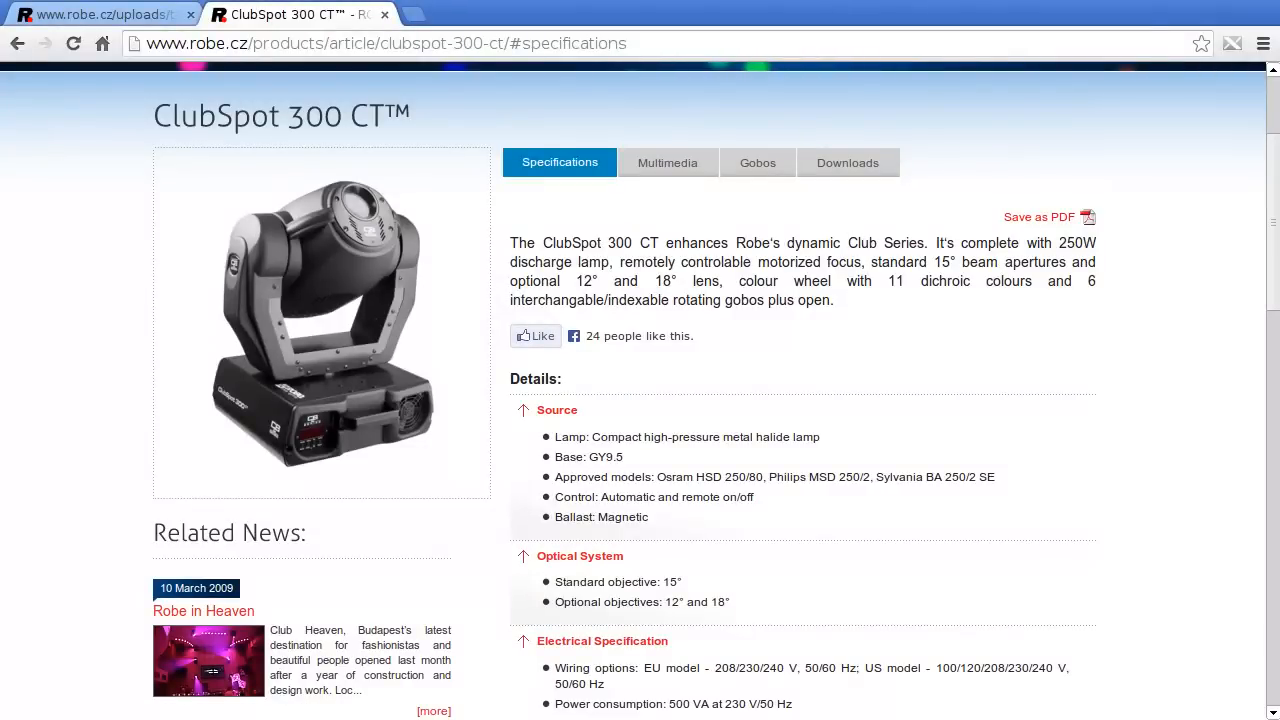
key("alt+Tab")
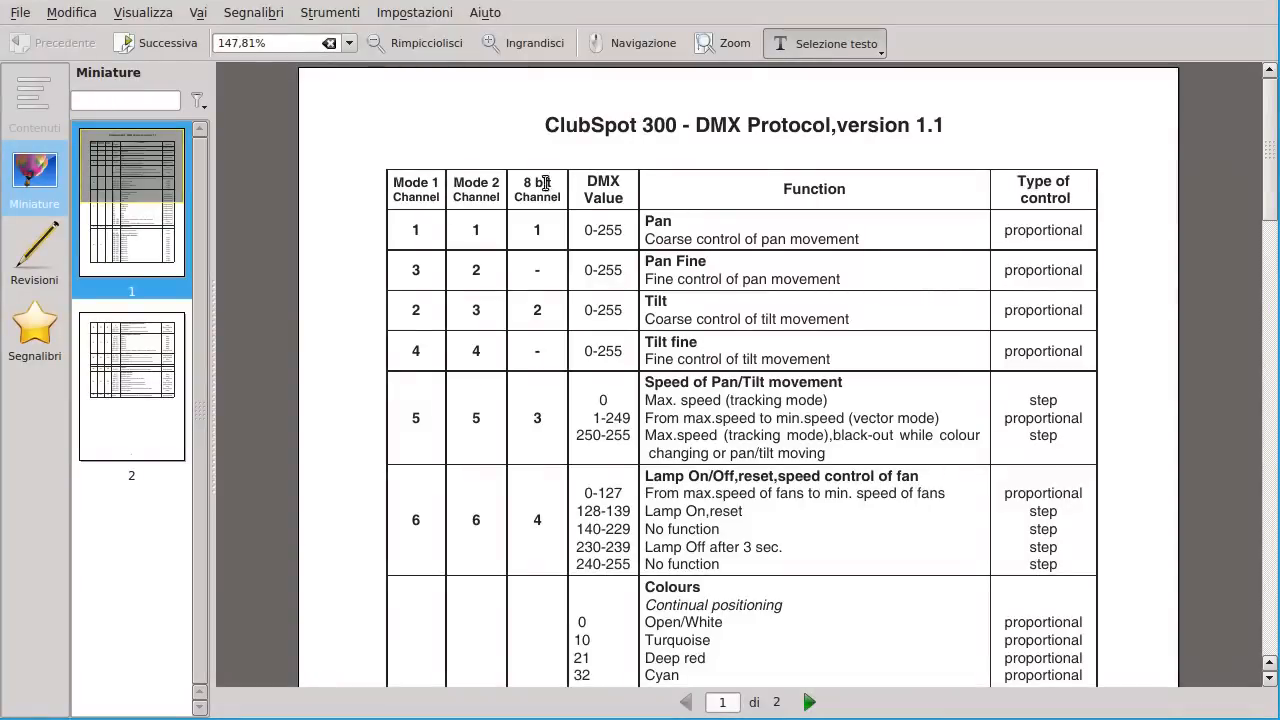
scroll(1140, 271, "down", 3)
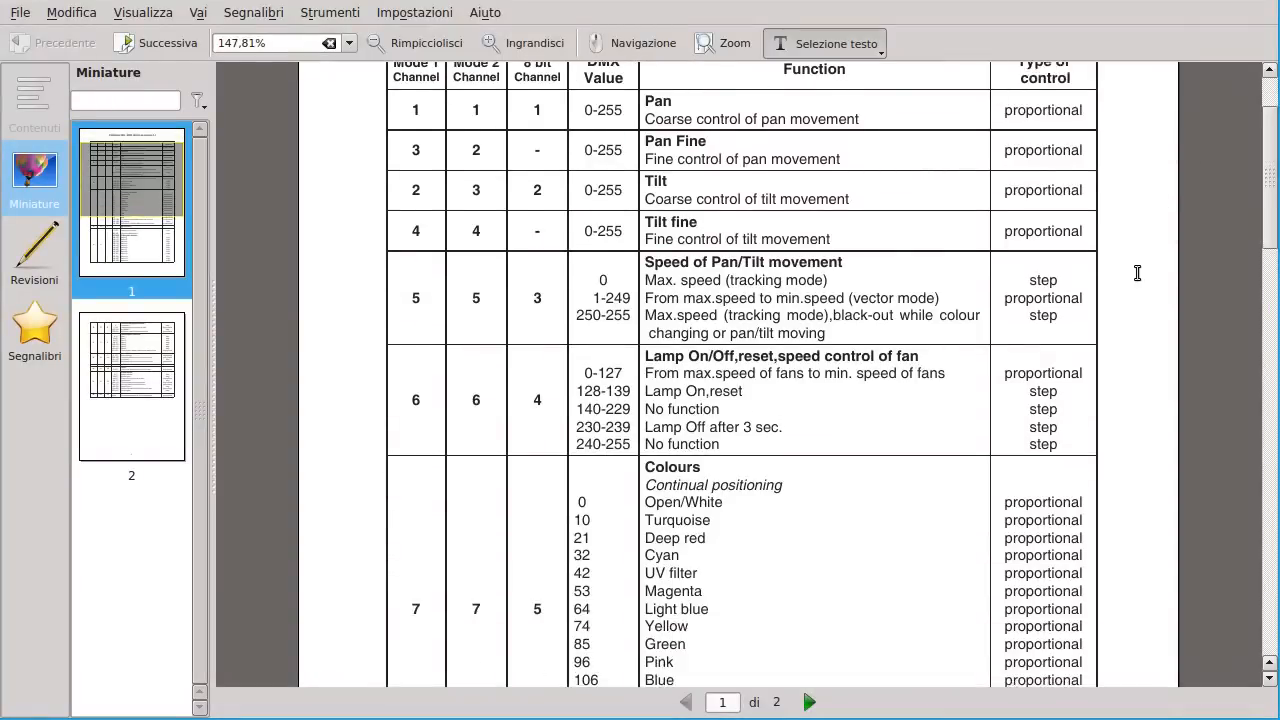
scroll(1137, 272, "down", 20)
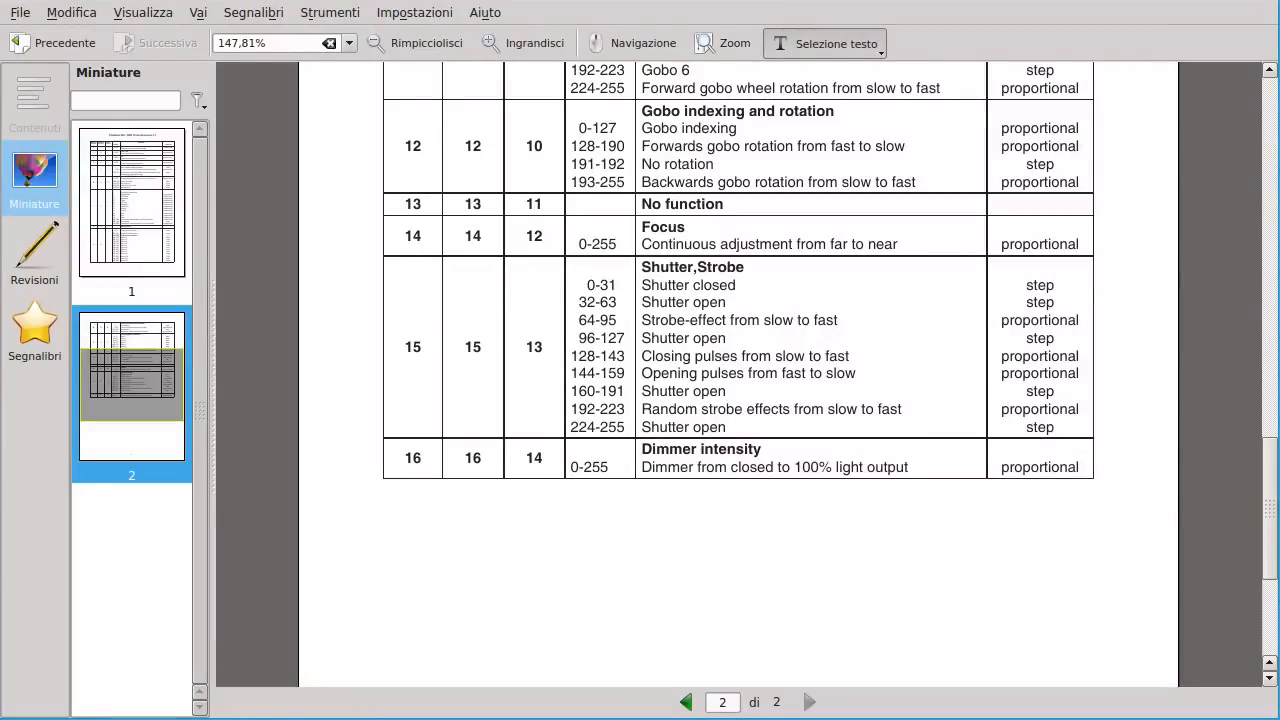
left_click(1279, 244)
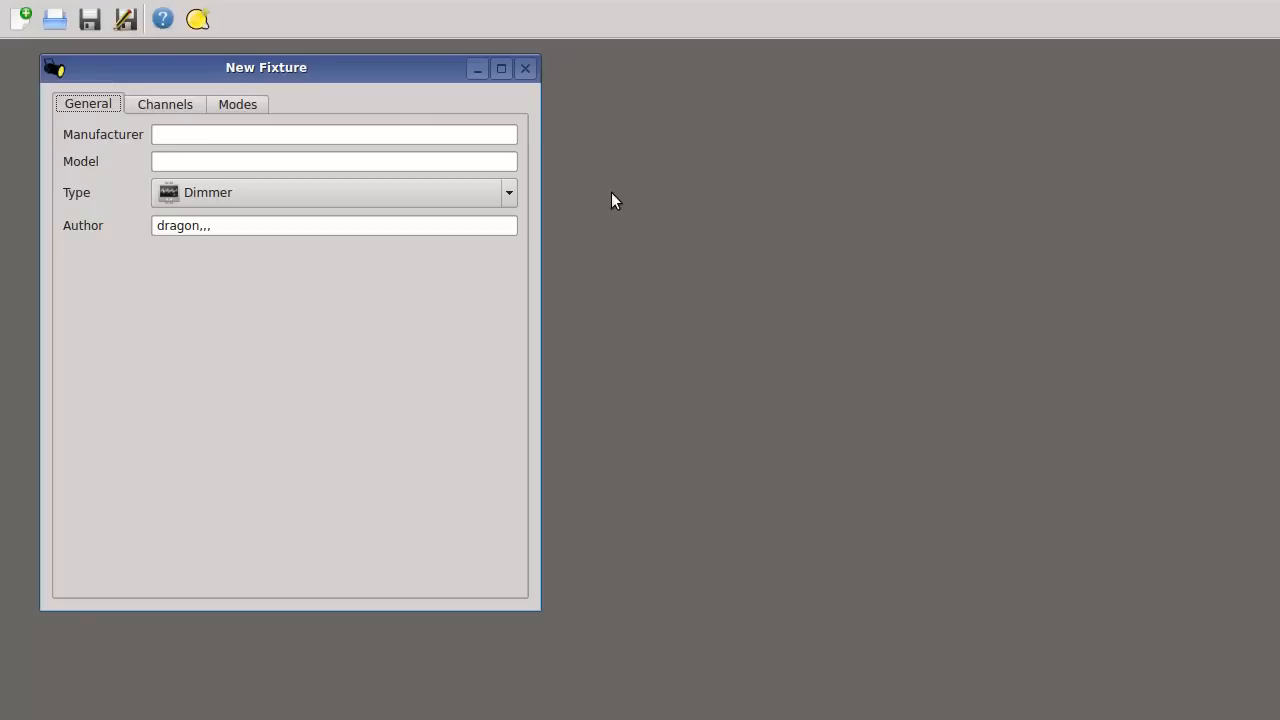
Set the fixture's manufacturer to Robe, model to ClubSpot 300 CT and type to Moving Head.
left_click(227, 134)
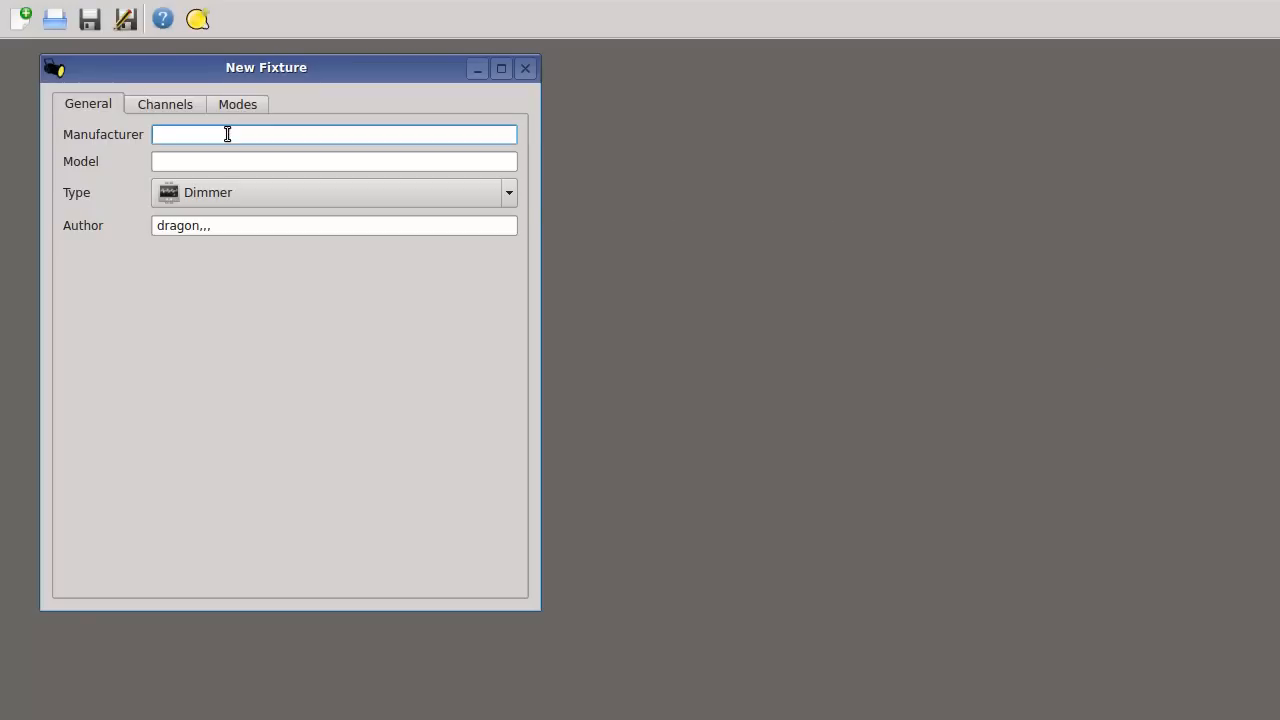
type("Robe")
key("Tab")
type("ClubSpot 300CT")
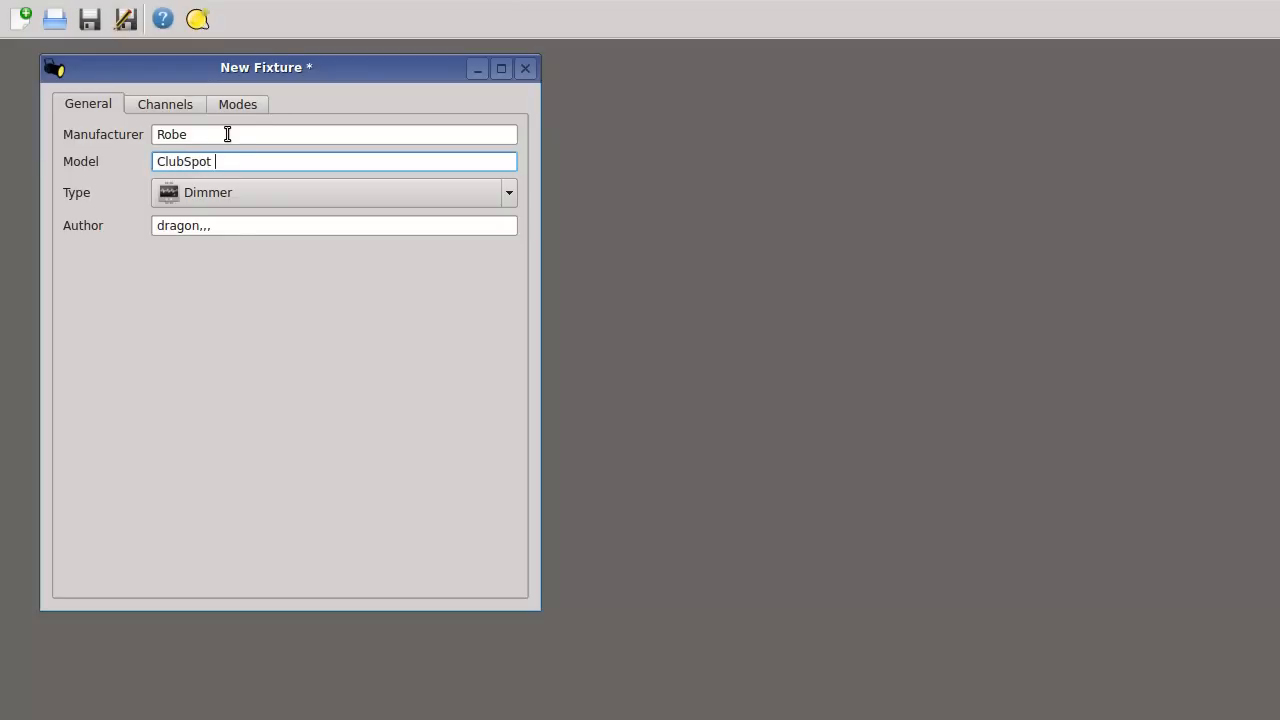
key("Left")
key("Left")
left_click(226, 191)
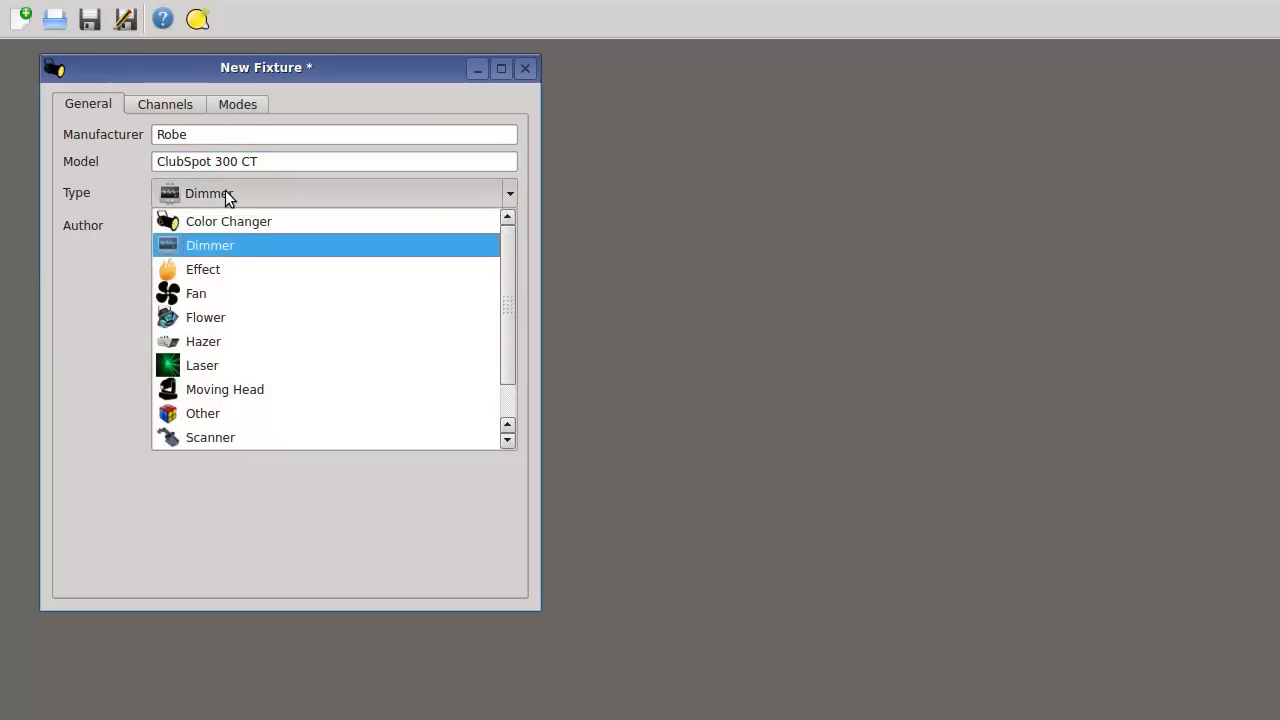
left_click(238, 387)
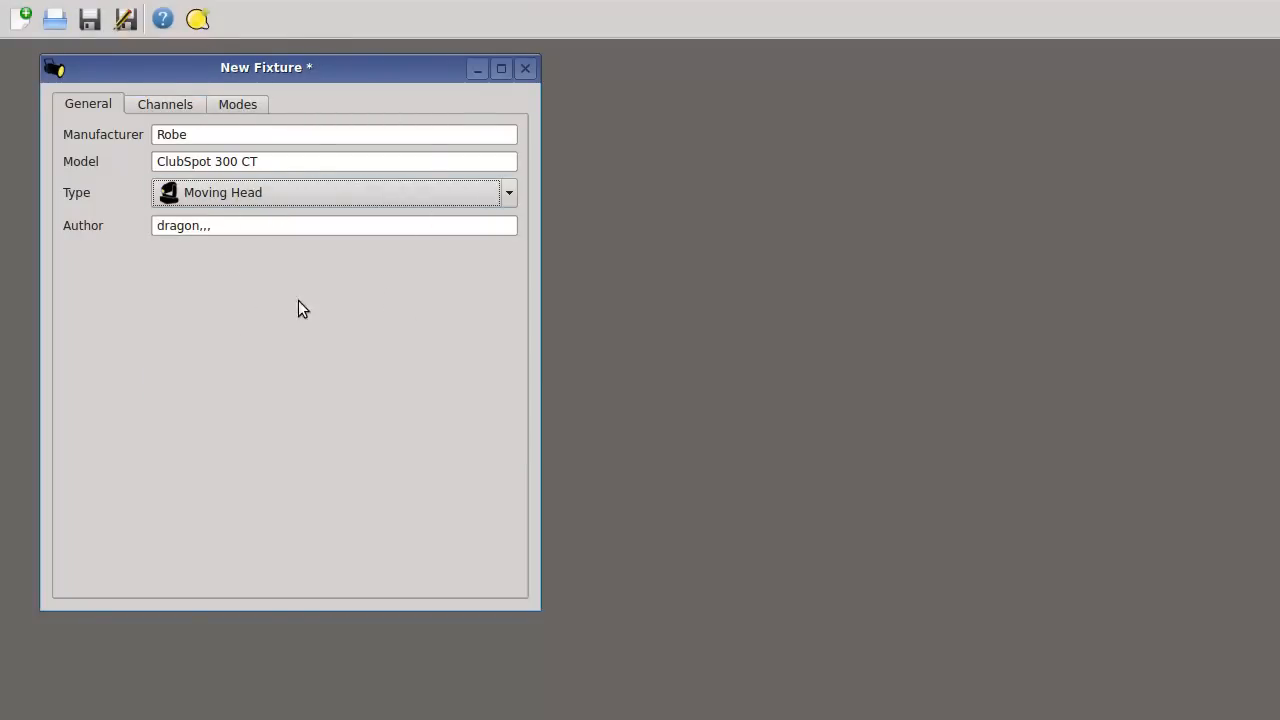
Open the fixture's channel list and consult the start of the DMX protocol chart in Okular.
left_click(175, 108)
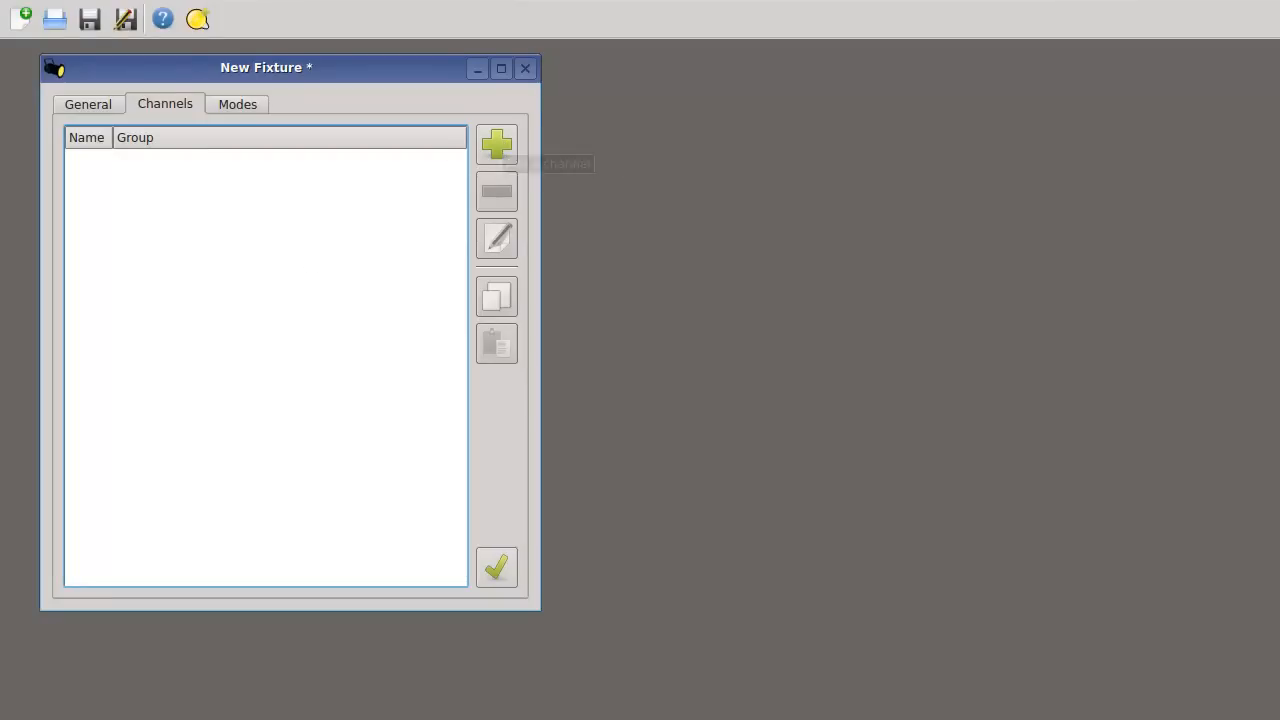
key("alt+Tab")
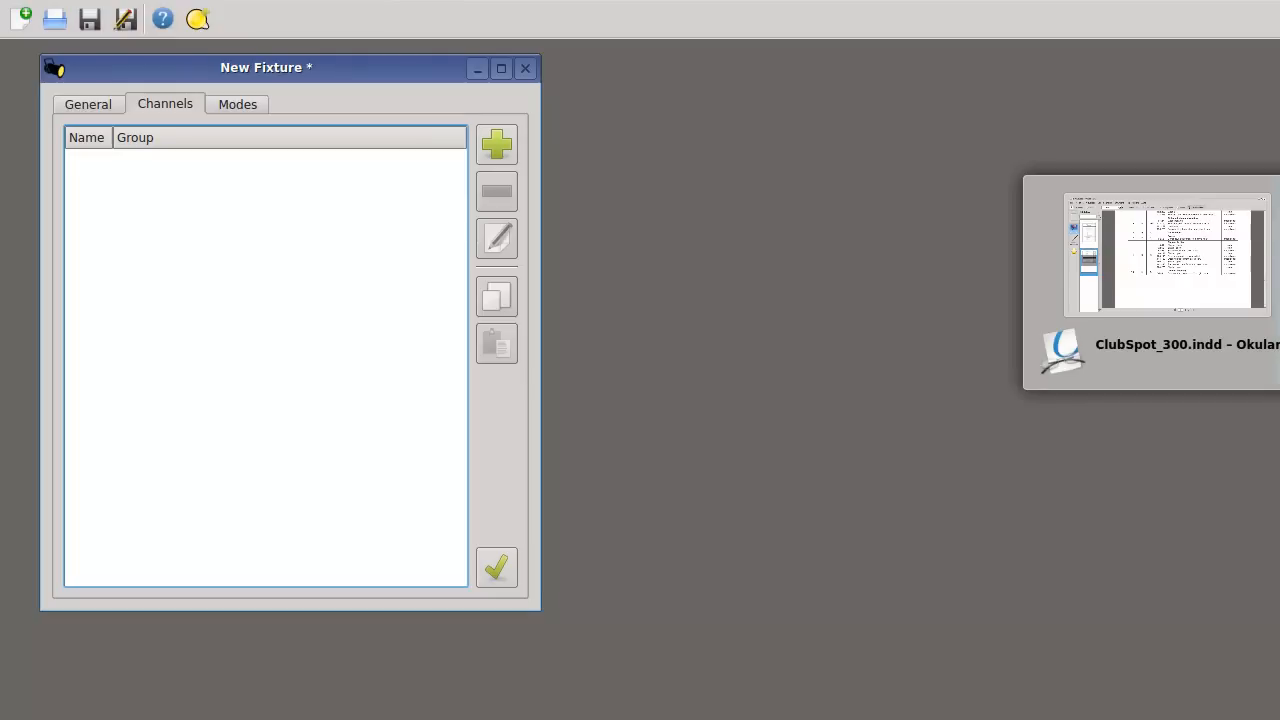
scroll(927, 303, "up", 15)
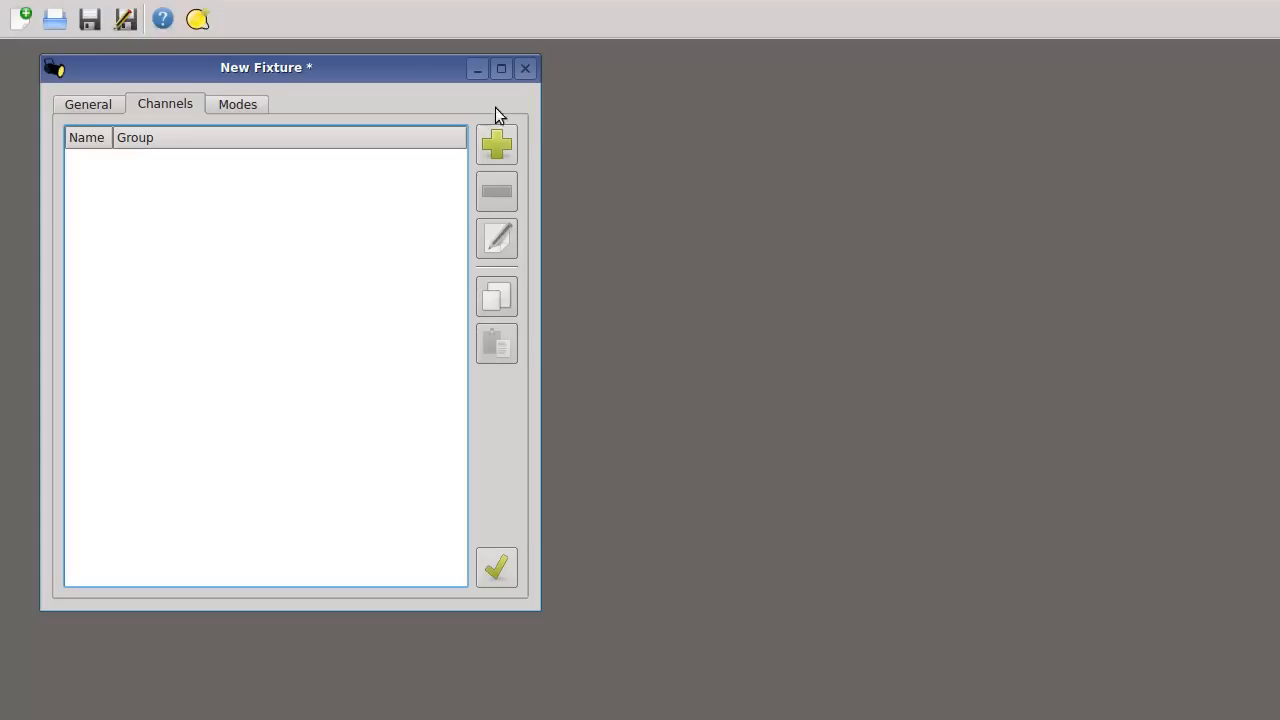
Add a new channel to the fixture and name it Pan.
left_click(500, 144)
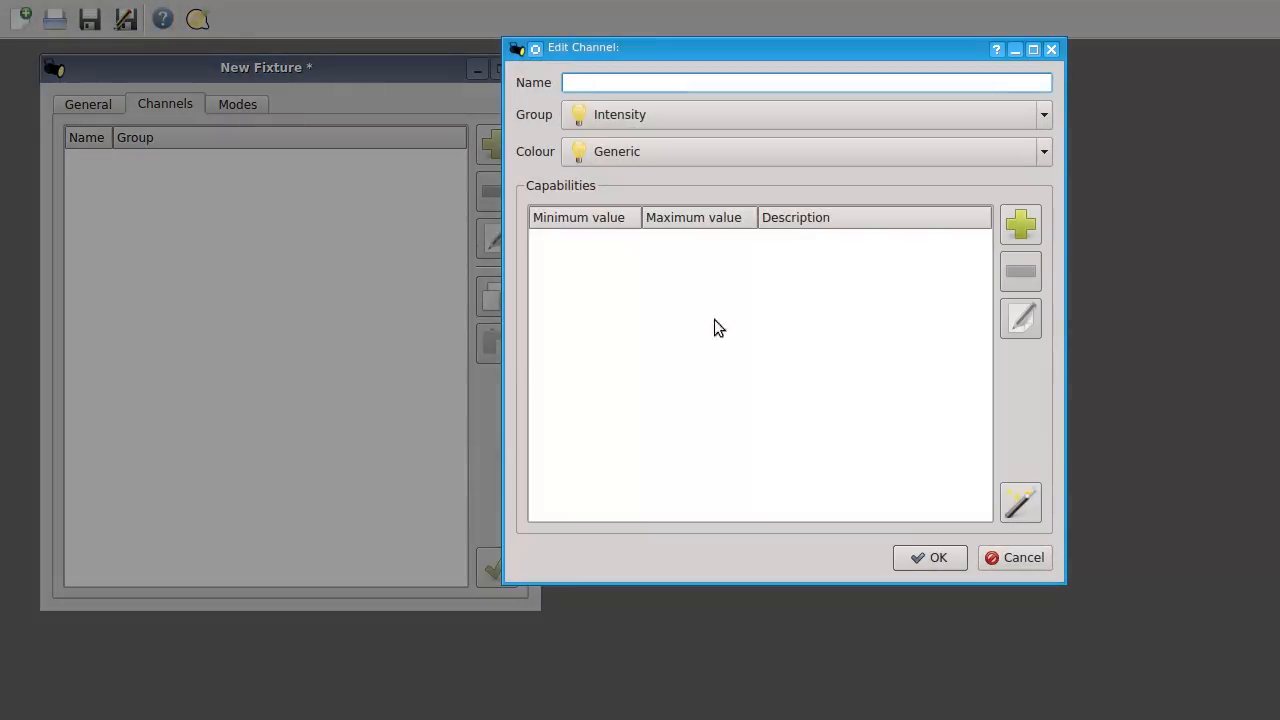
left_click_drag(757, 42, 617, 109)
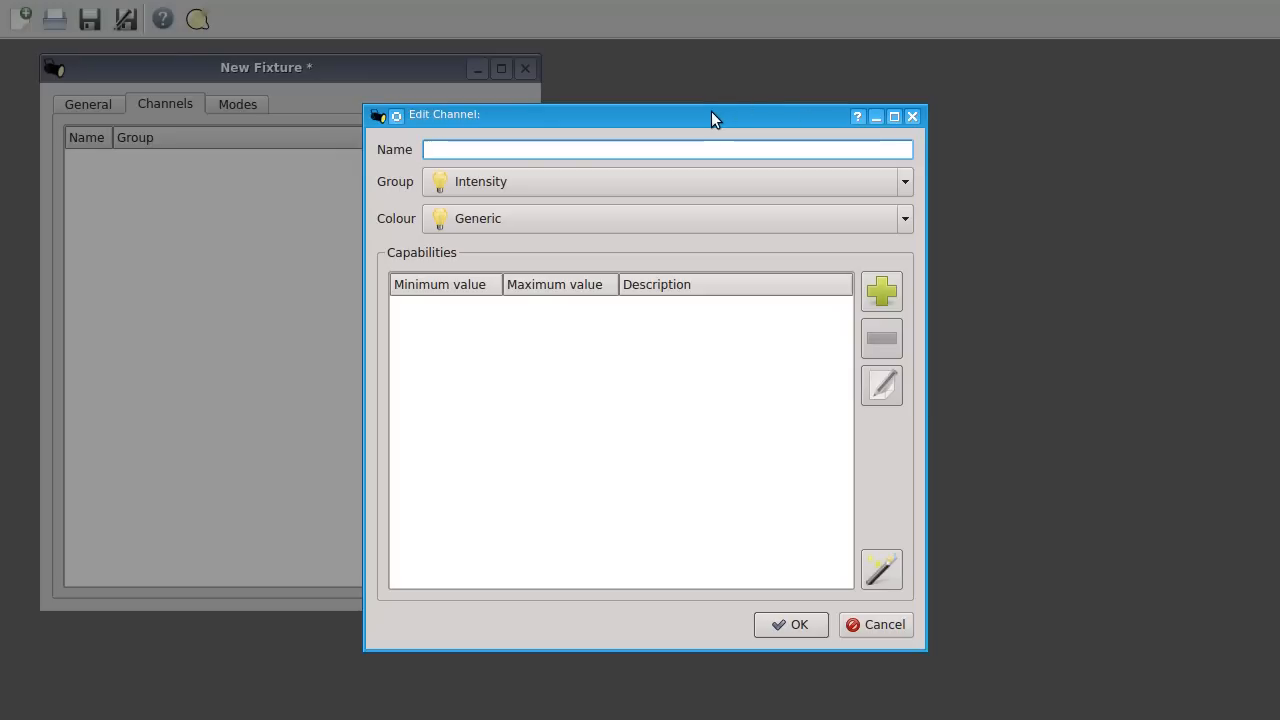
type("Pan")
key("BackSpace")
key("BackSpace")
type("ANFF")
key("BackSpace")
key("BackSpace")
key("BackSpace")
key("BackSpace")
type("an")
Assign the channel being edited to the Pan group.
left_click(509, 181)
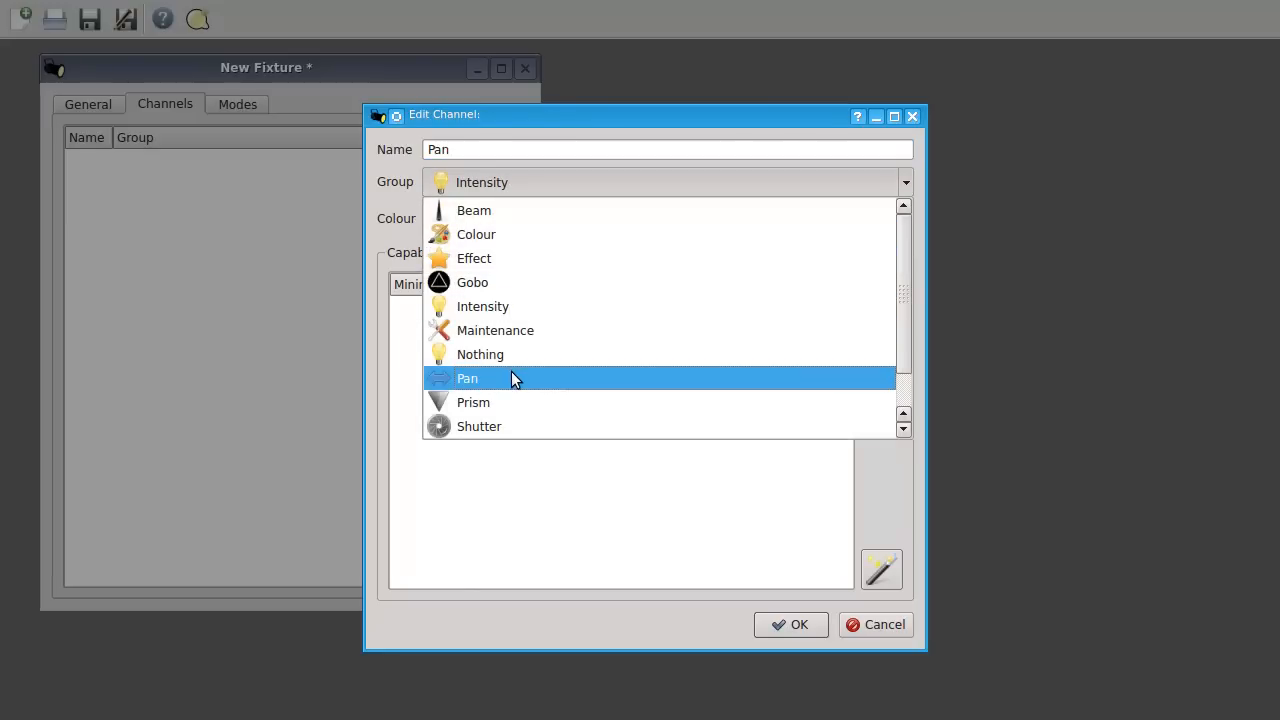
scroll(654, 251, "down", 1)
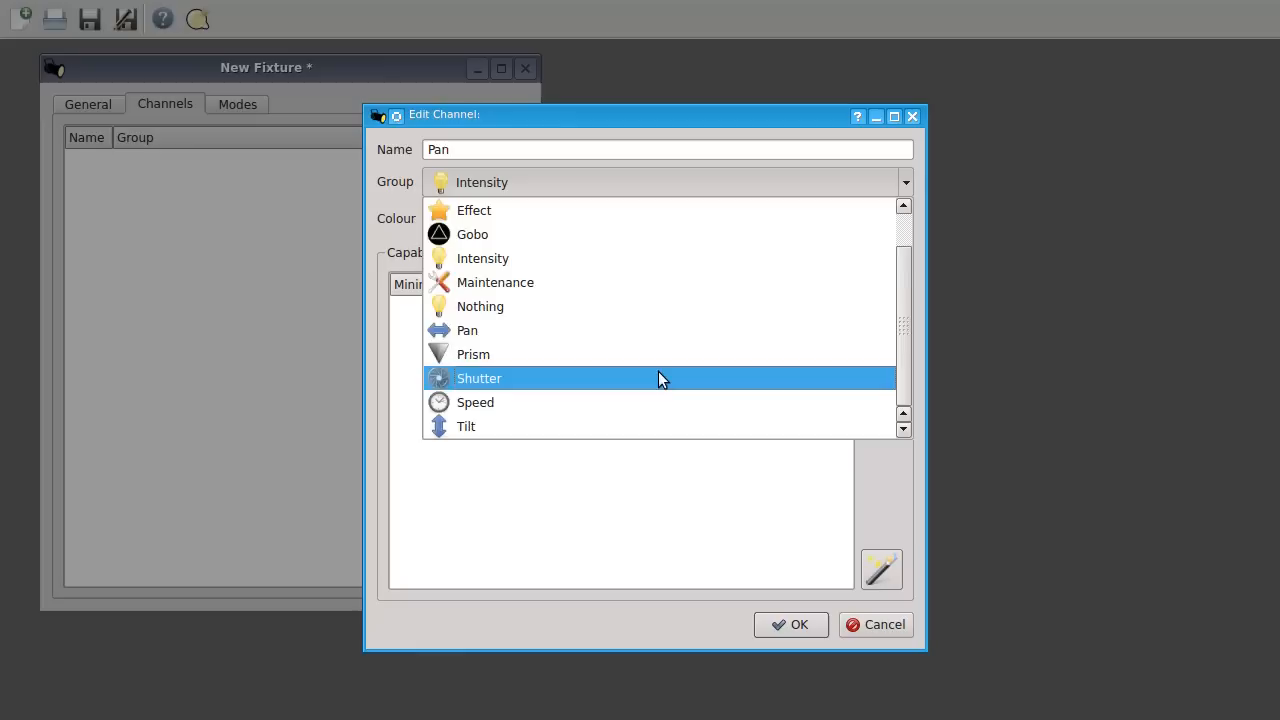
scroll(658, 371, "up", 1)
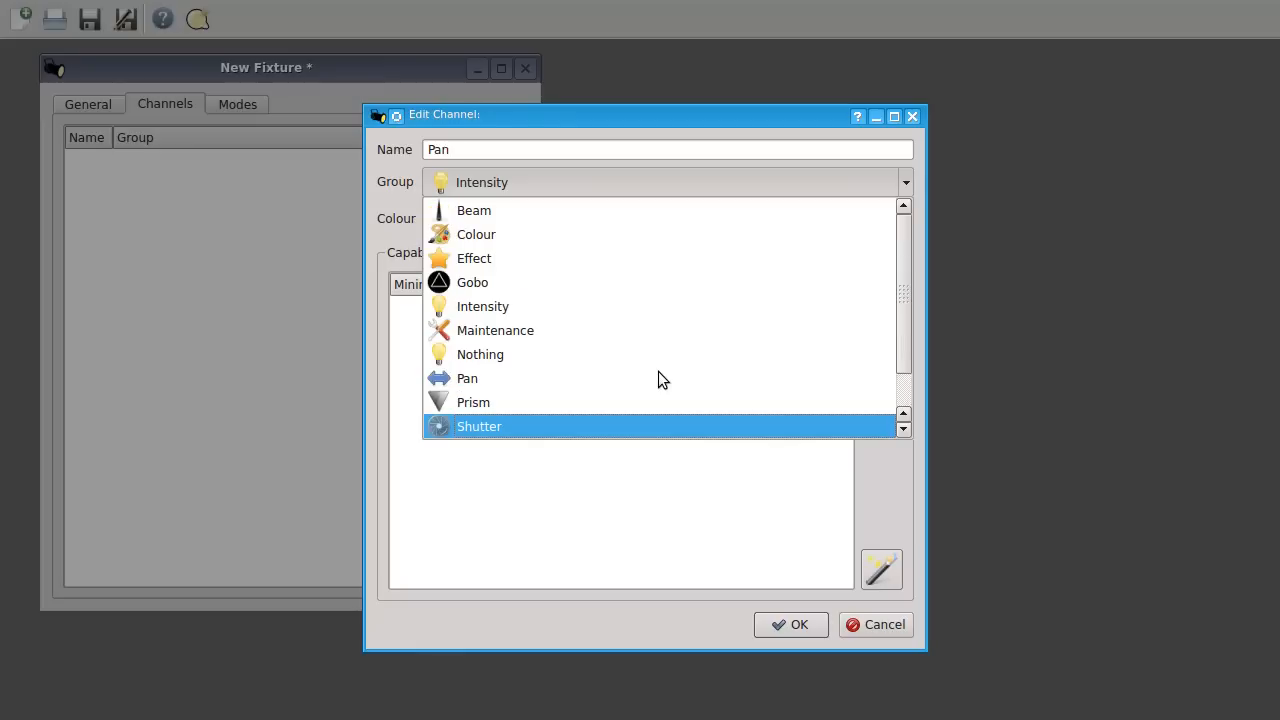
left_click(505, 378)
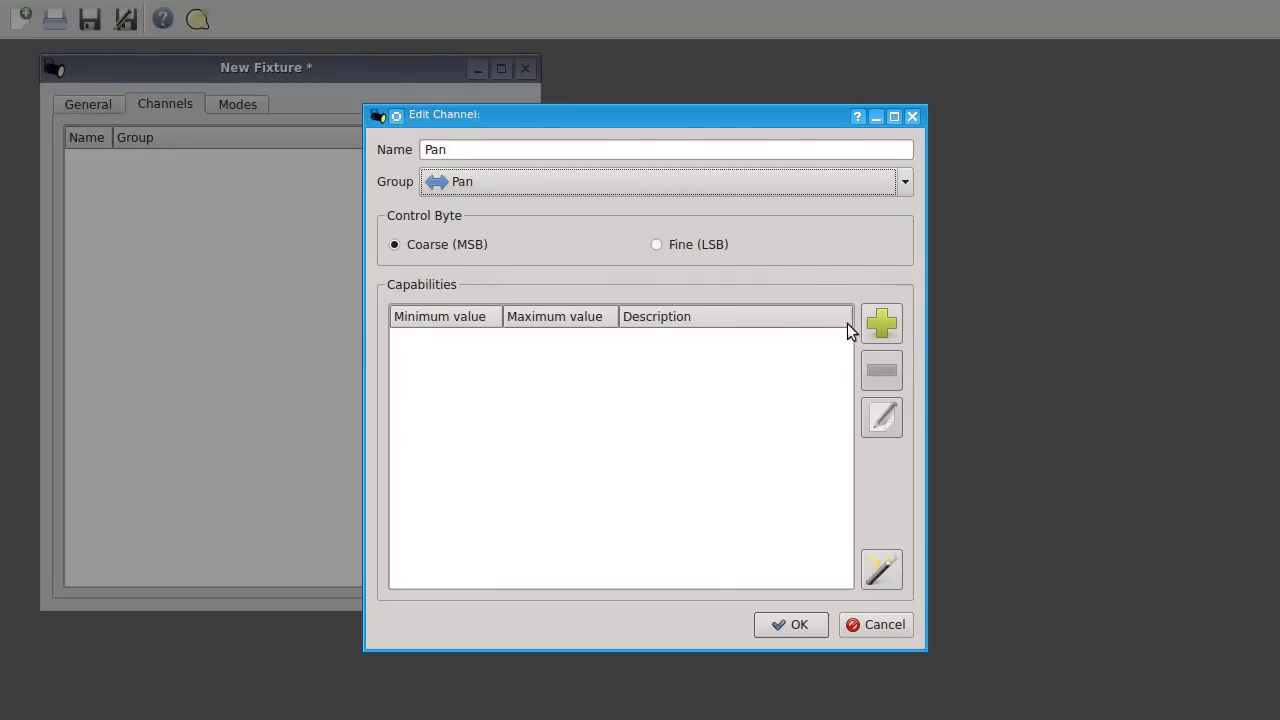
Add a 0–255 capability described as "Pan movement" to the Pan channel and save the channel.
left_click(889, 323)
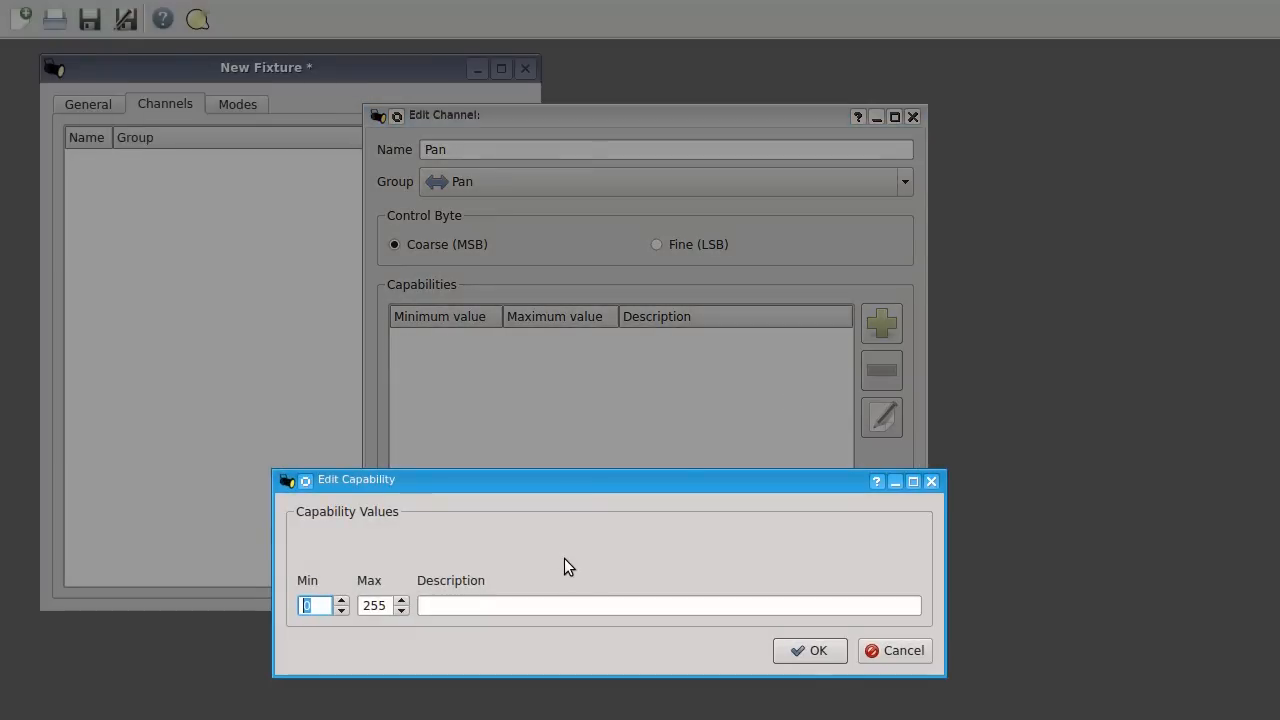
key("Tab")
key("Tab")
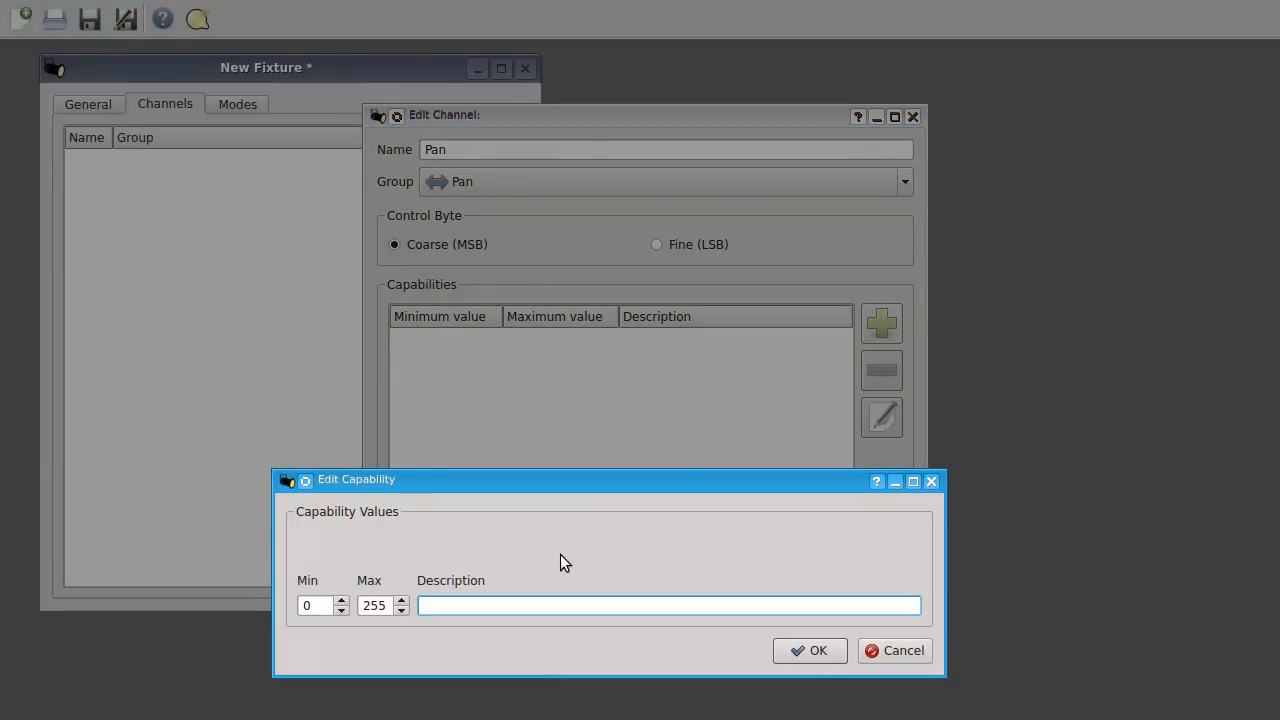
type("Pan ,mo")
key("BackSpace")
key("BackSpace")
key("BackSpace")
type("movee")
key("BackSpace")
type("ment")
left_click(813, 651)
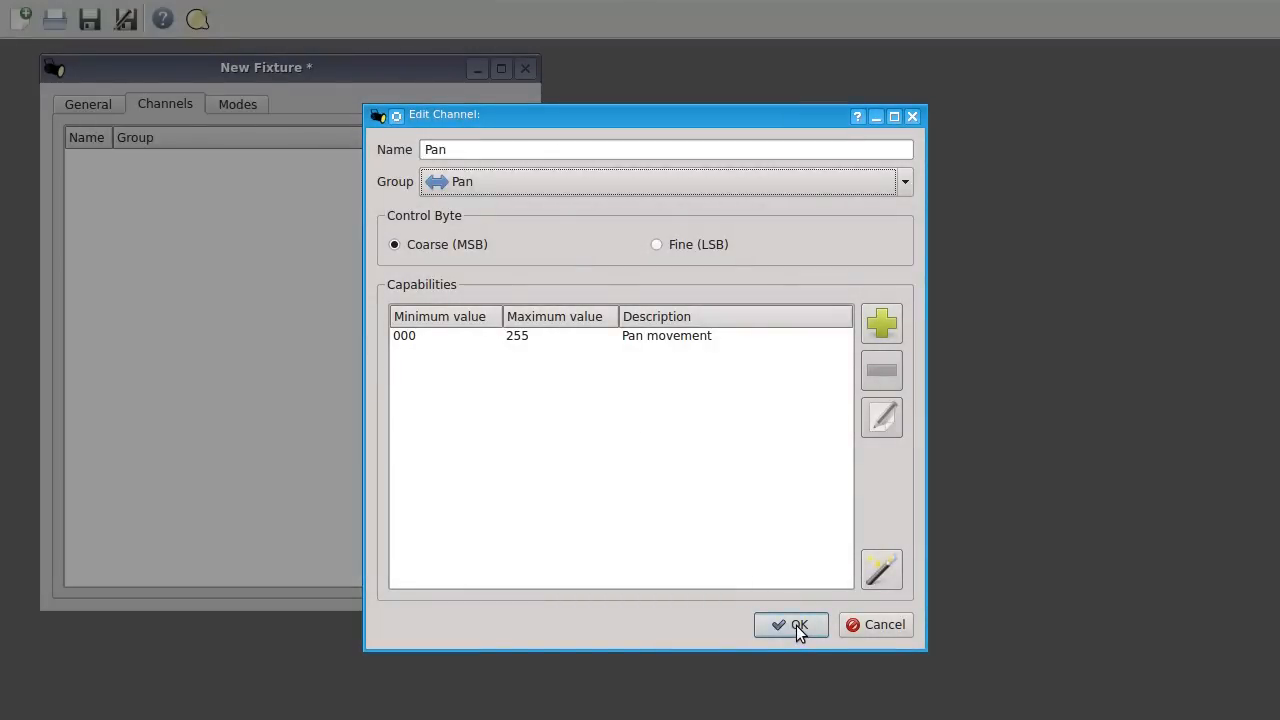
left_click(800, 626)
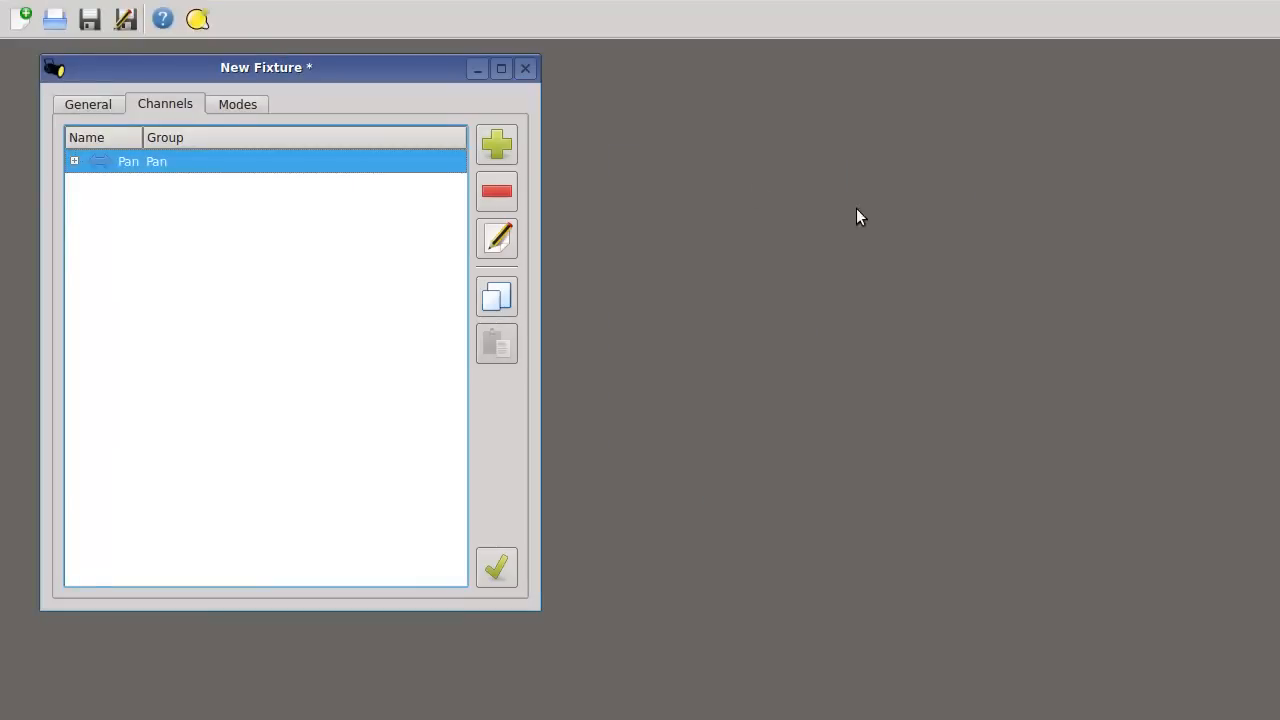
Add a channel named Pan Fine in the Pan group with the Fine (LSB) control byte.
left_click(497, 145)
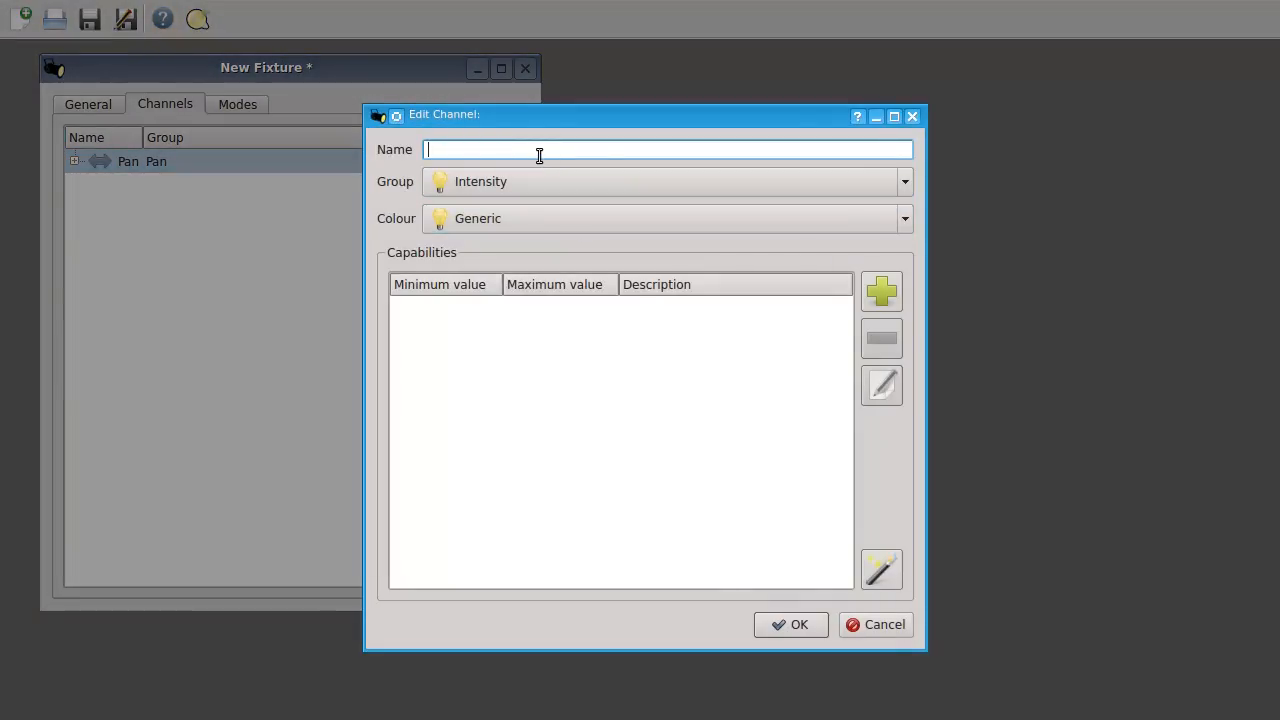
type("Pan Fine")
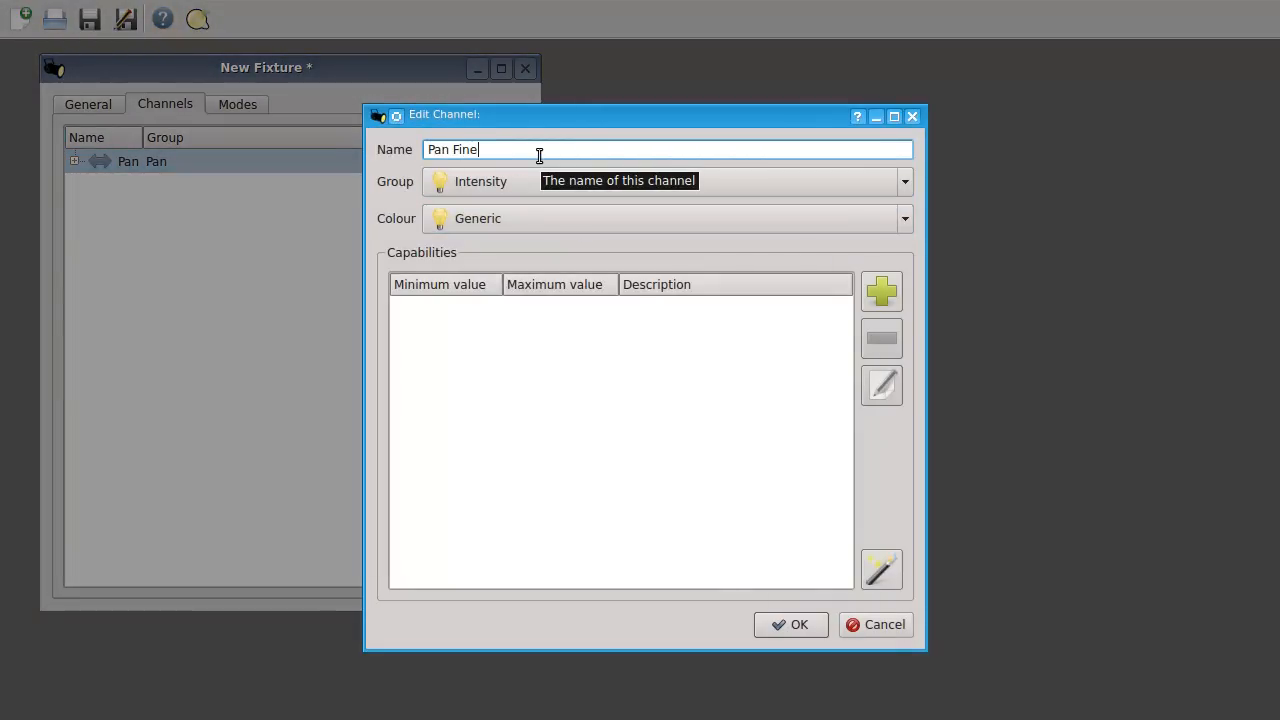
left_click(530, 181)
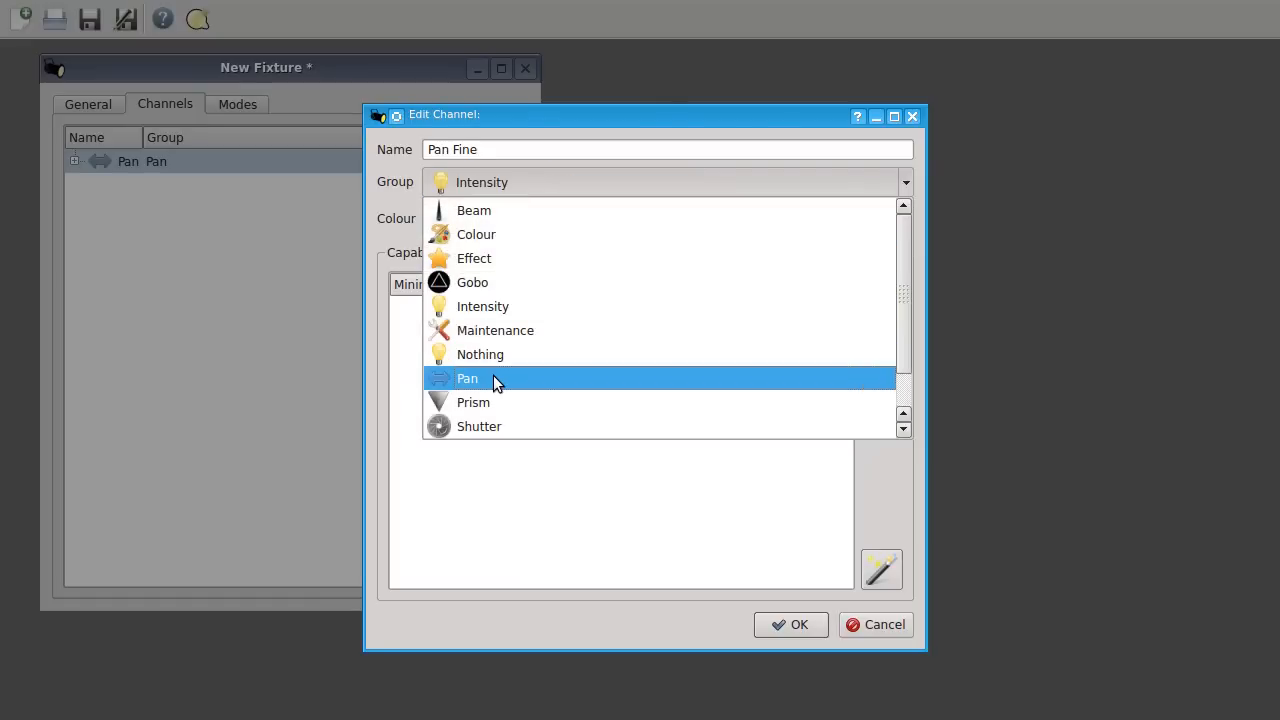
left_click(493, 378)
left_click(687, 246)
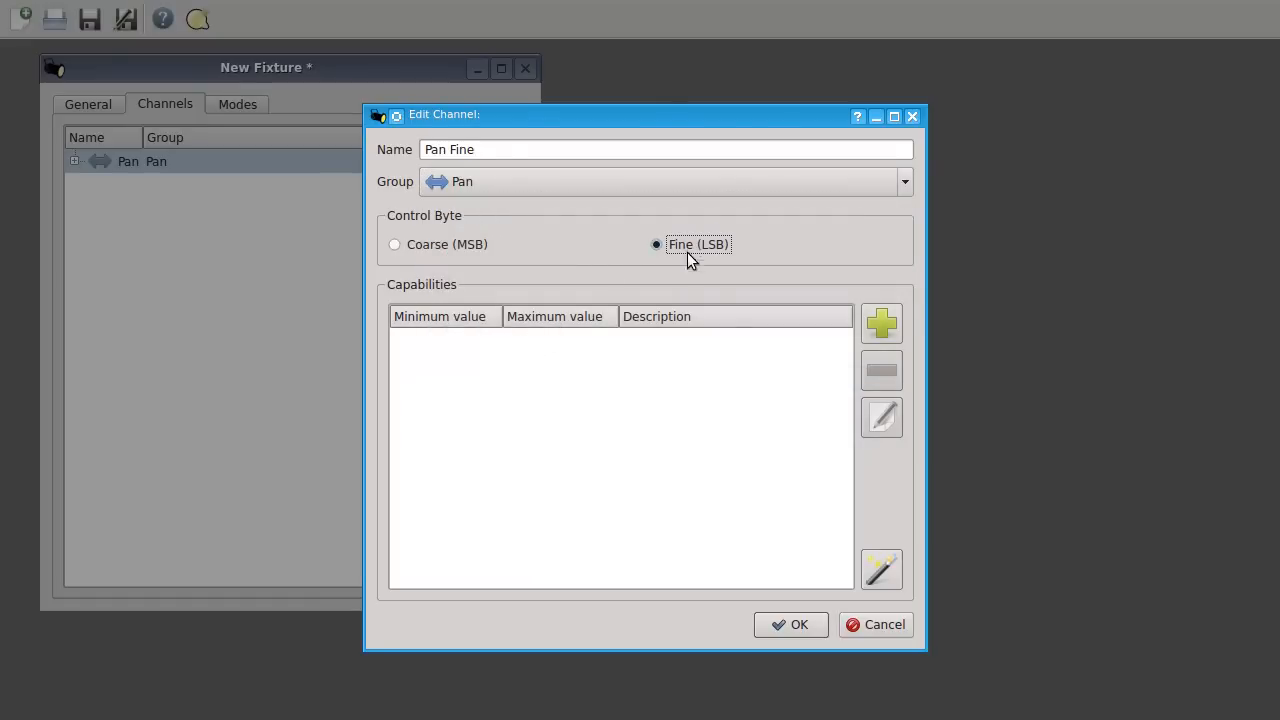
Add a 0–255 capability described as "Pan fine movement" to the Pan Fine channel and save the channel.
left_click(880, 324)
key("Tab")
key("Tab")
type("Pan fine")
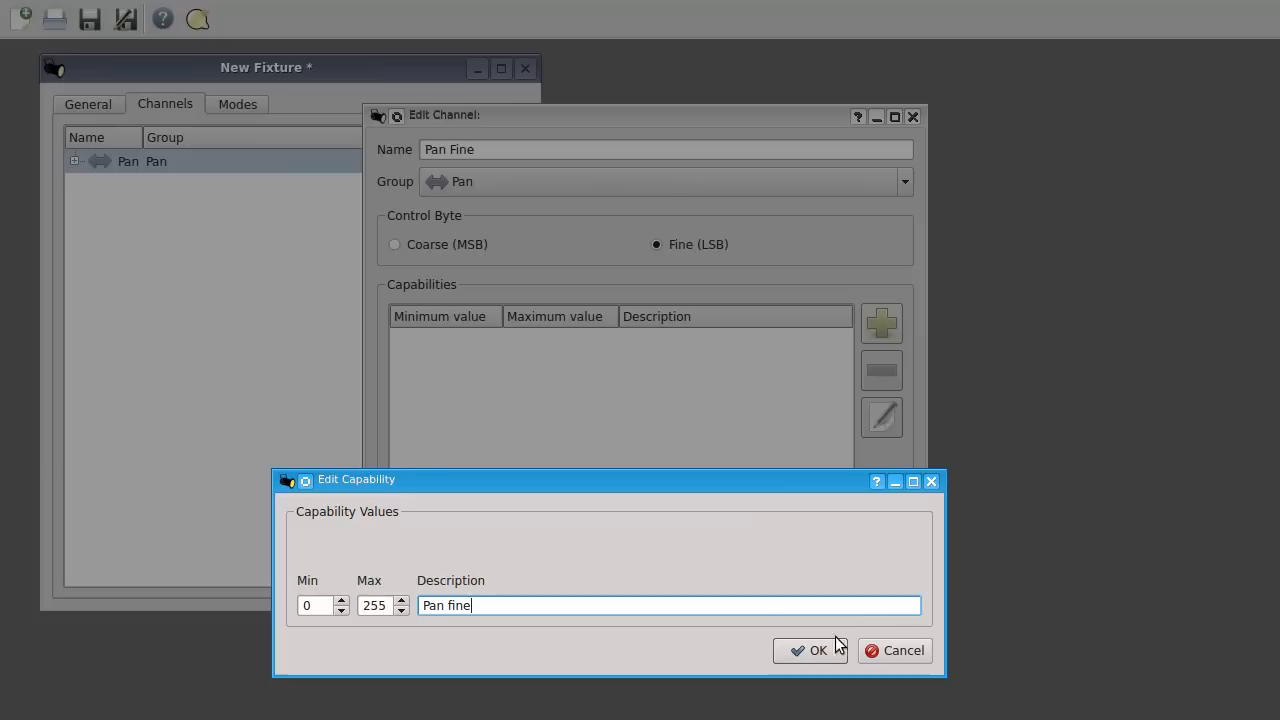
type(" movement")
left_click(812, 652)
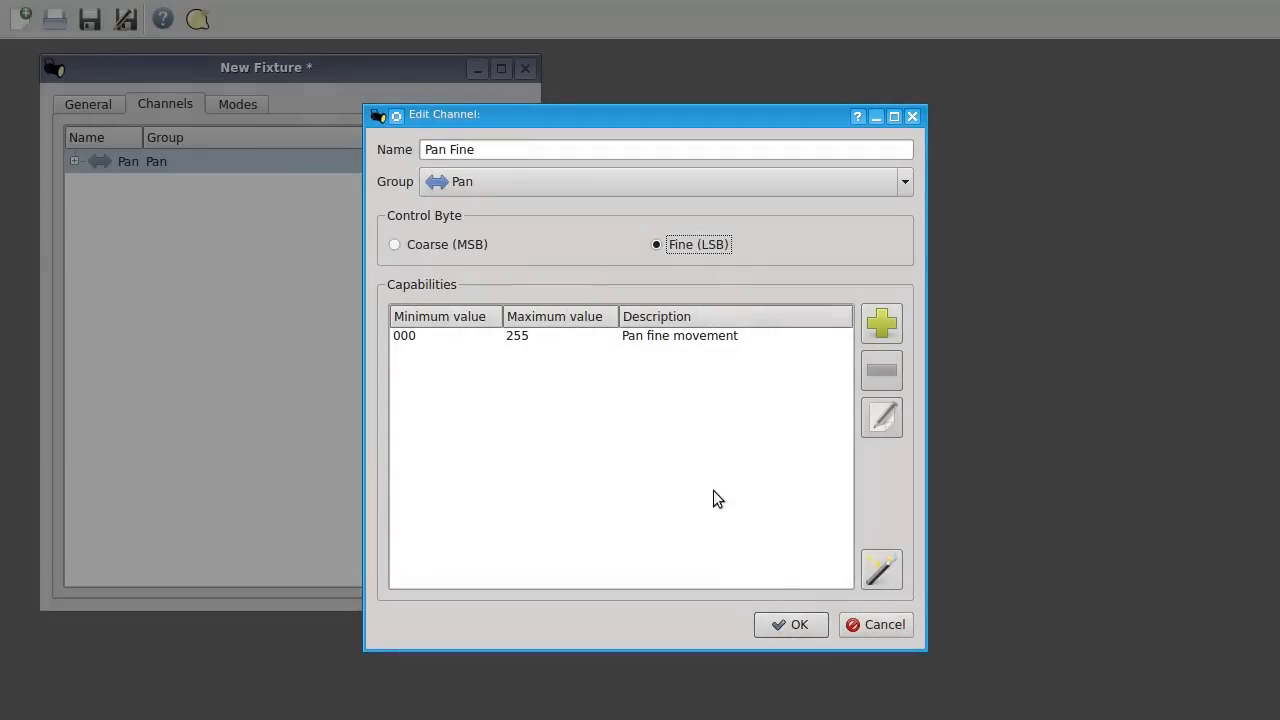
left_click(795, 631)
Add a new channel named Tilt and assign it to the Tilt group.
left_click(496, 146)
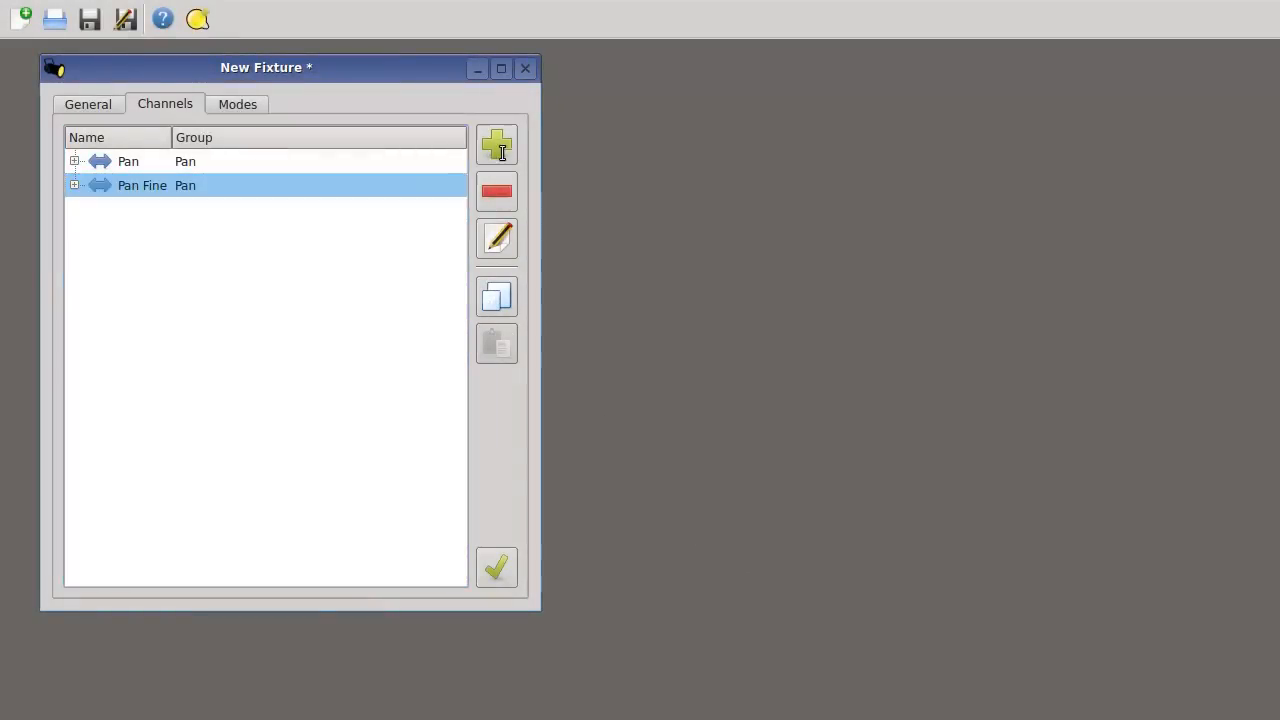
type("Tilt")
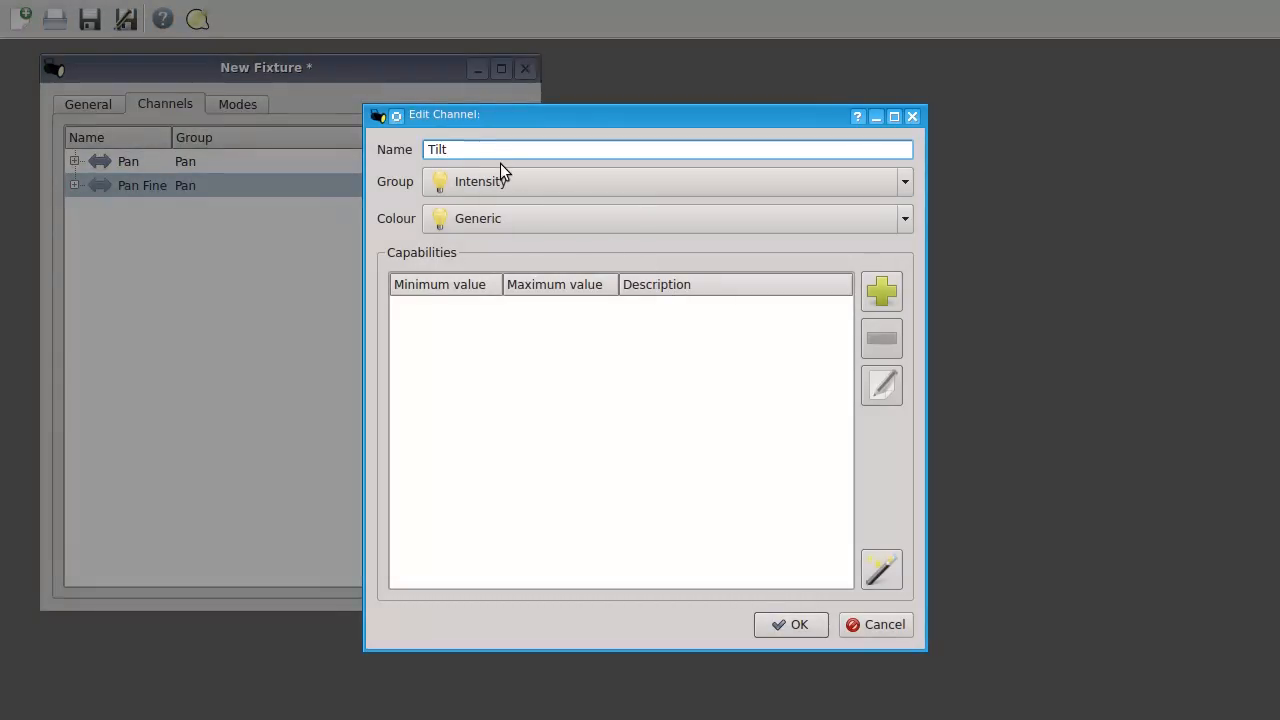
left_click(501, 182)
scroll(591, 390, "down", 2)
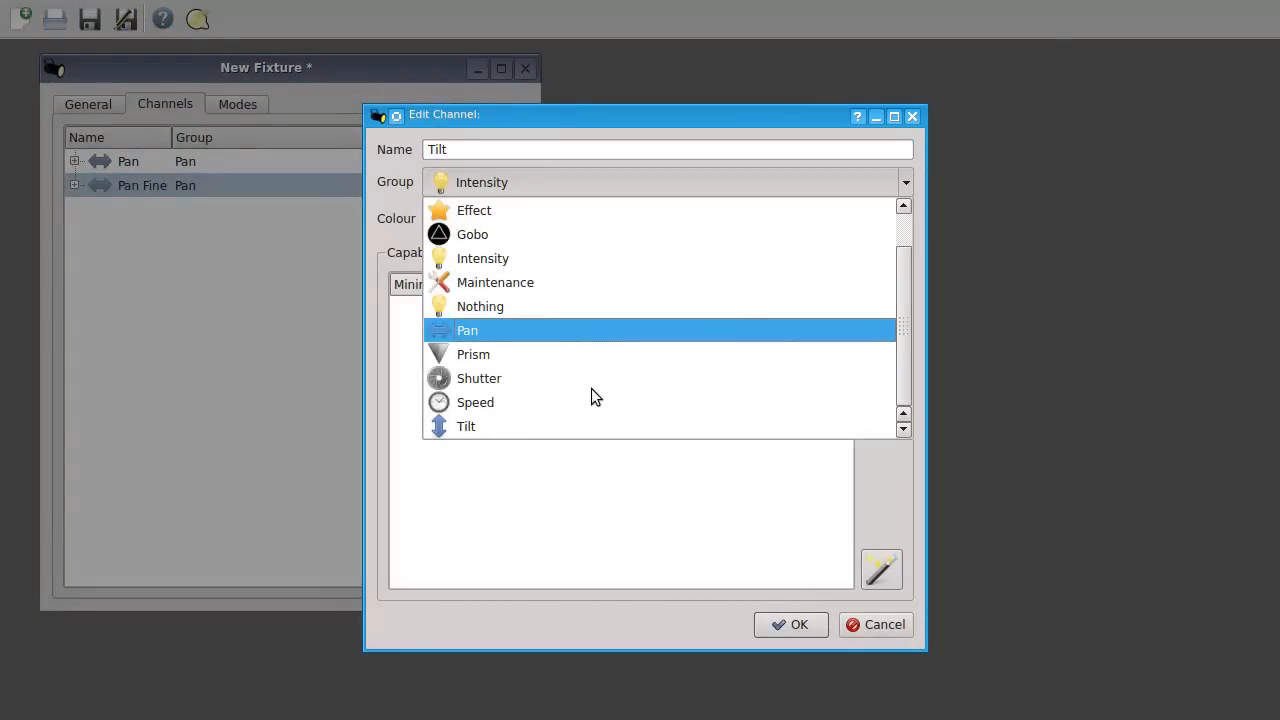
left_click(480, 428)
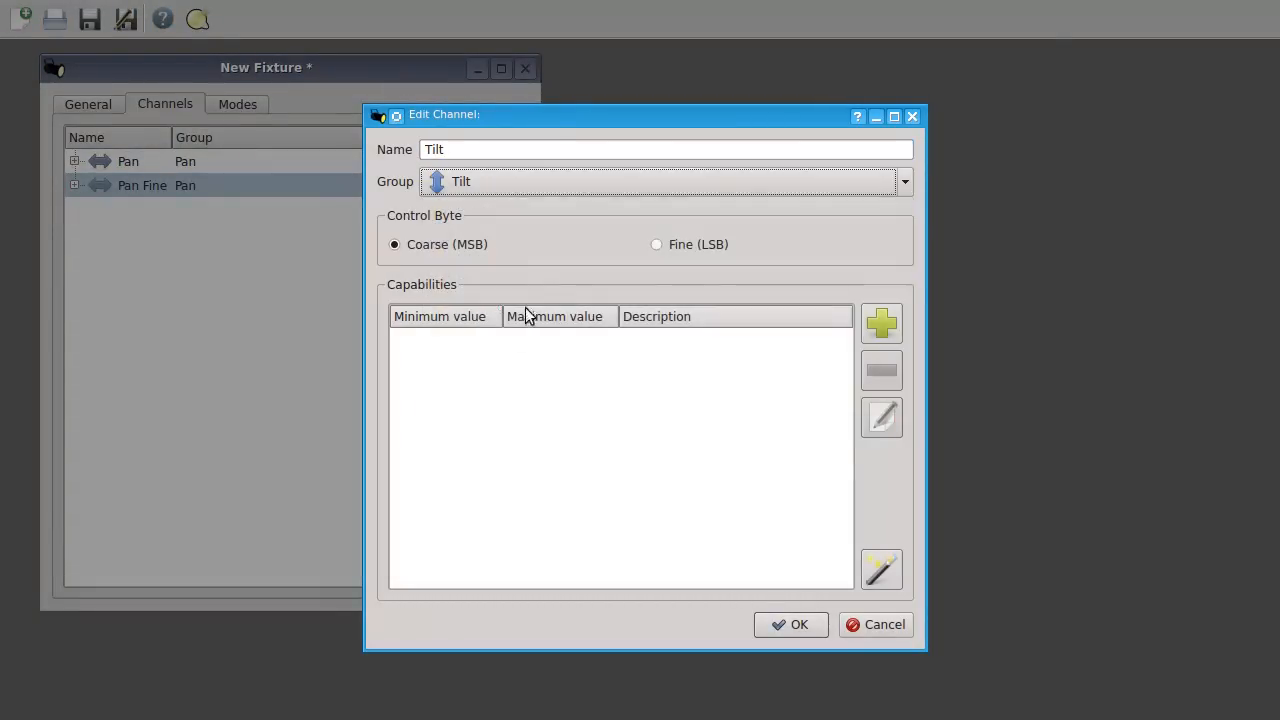
Add a 0–255 capability described as "Tilt movement" to the Tilt channel and save the channel.
left_click(890, 322)
key("Tab")
key("Tab")
type("Ti")
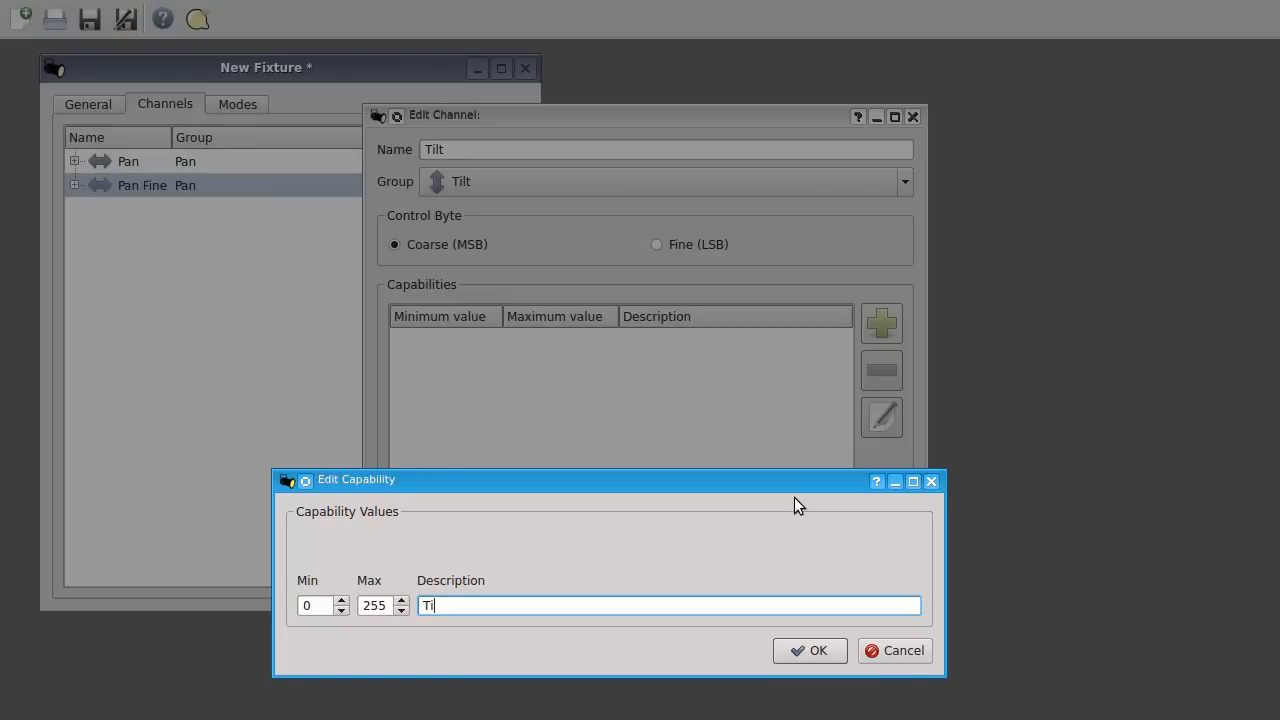
type("lt movement")
left_click(815, 650)
left_click(798, 624)
Switch to Chrome and examine the ClubSpot 300 CT specifications down to the electromechanical effects, and return to the fixture editor.
key("alt+Tab")
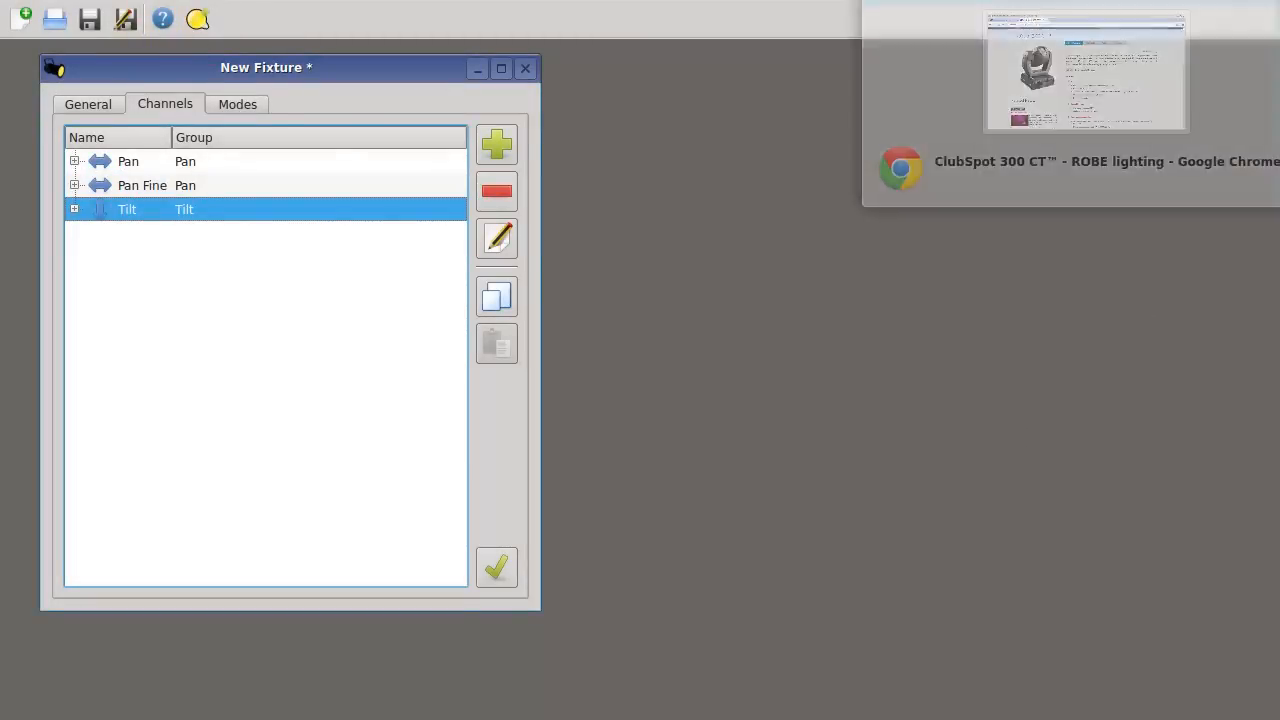
scroll(1102, 456, "down", 4)
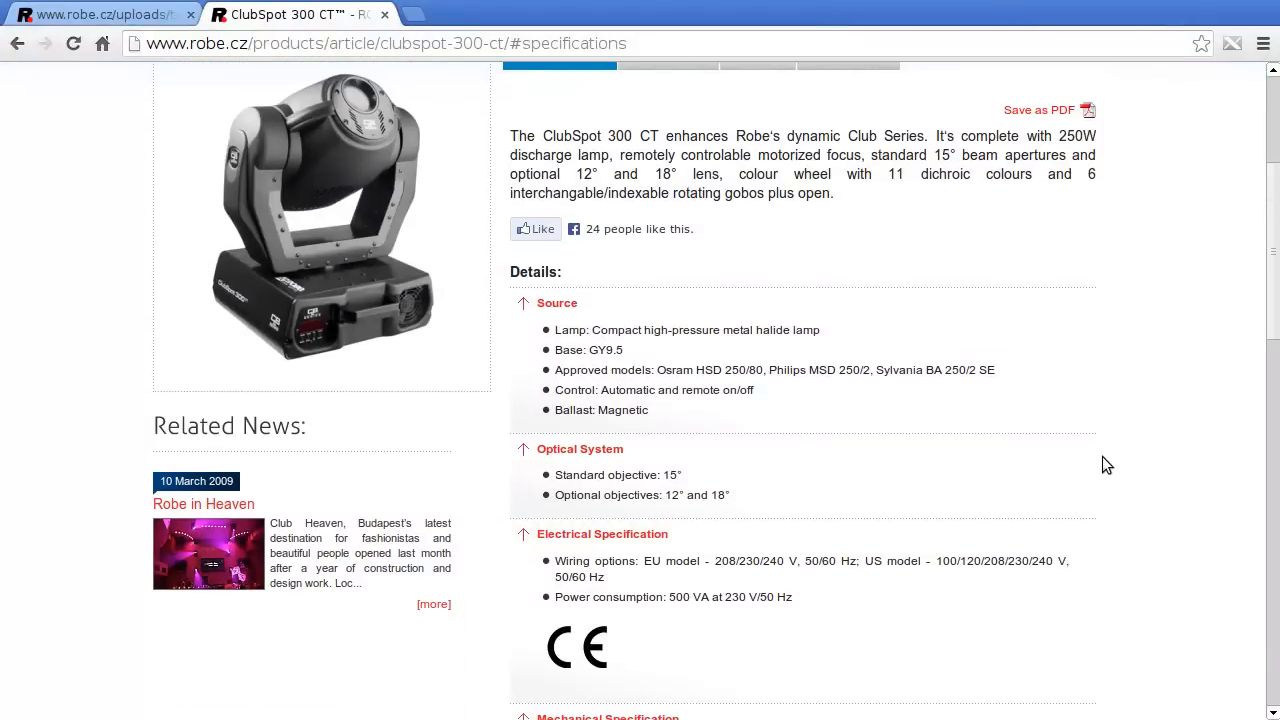
scroll(1102, 456, "down", 4)
scroll(1102, 465, "down", 3)
scroll(1104, 462, "down", 4)
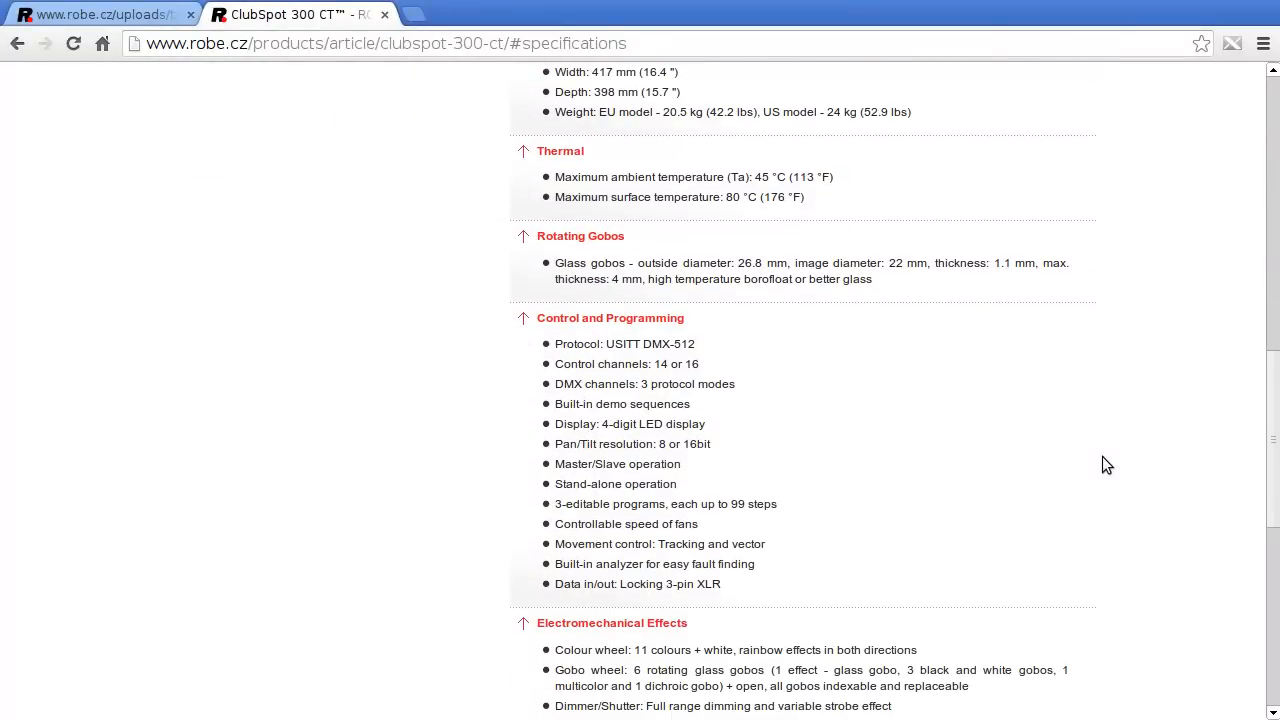
scroll(1102, 456, "down", 3)
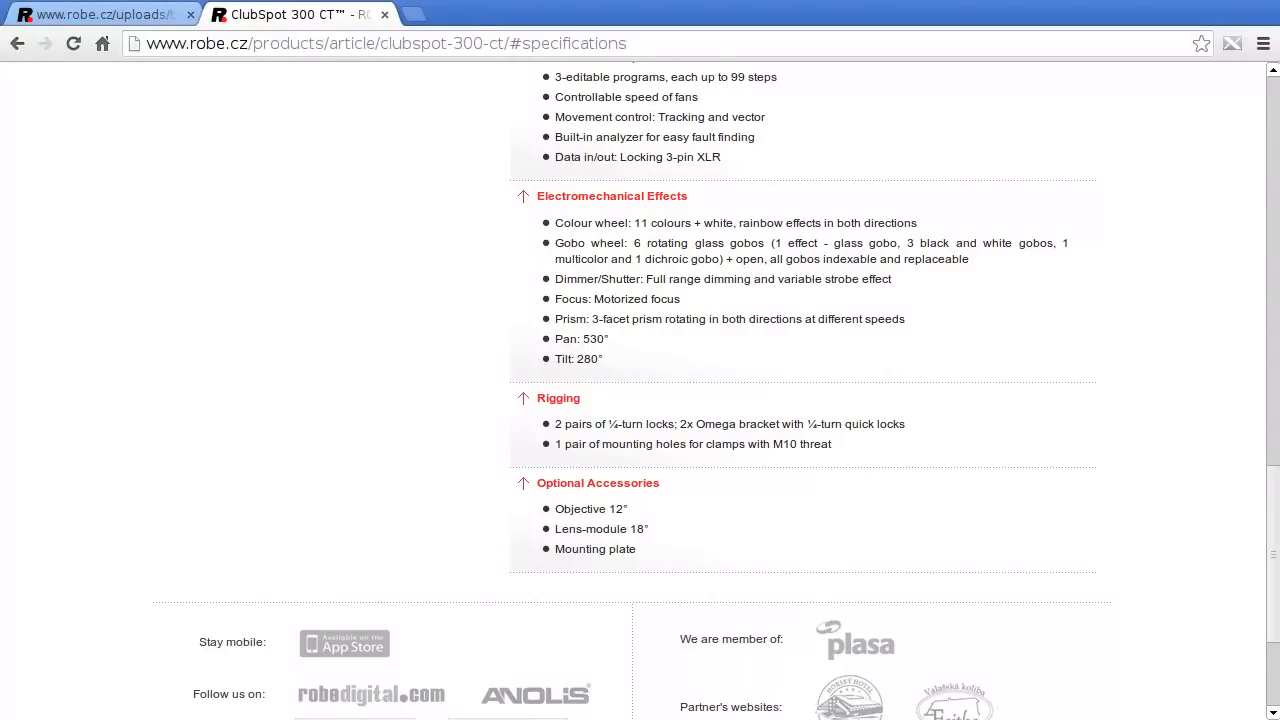
key("alt+Tab")
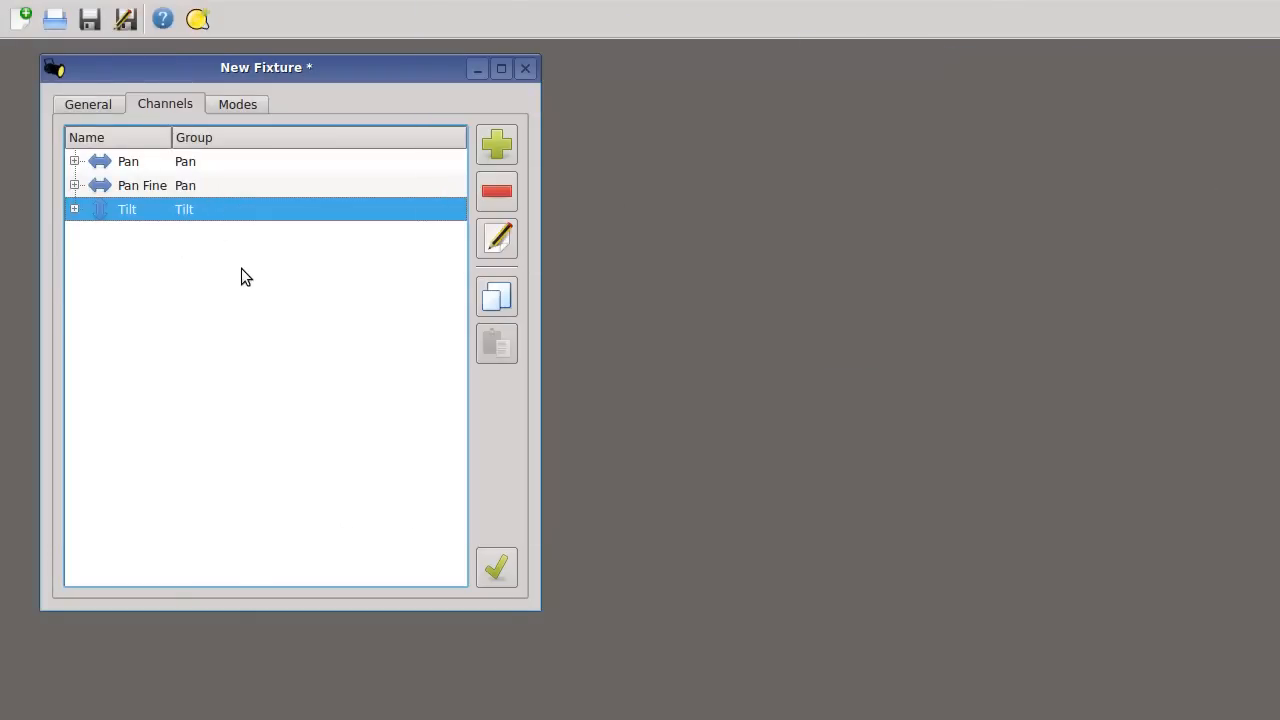
Add a channel named "Tilt fine" in the Tilt group with the Fine (LSB) control byte.
left_click(497, 144)
type("Tilt fine")
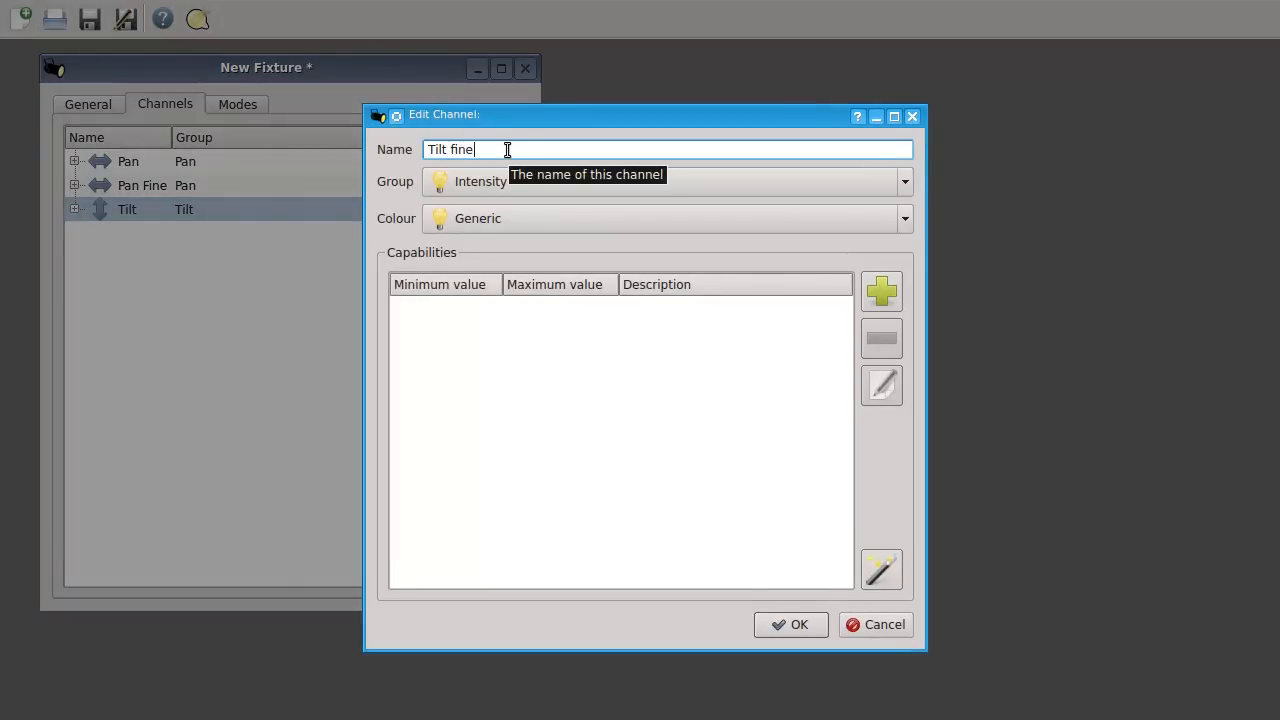
left_click(502, 187)
left_click(488, 425)
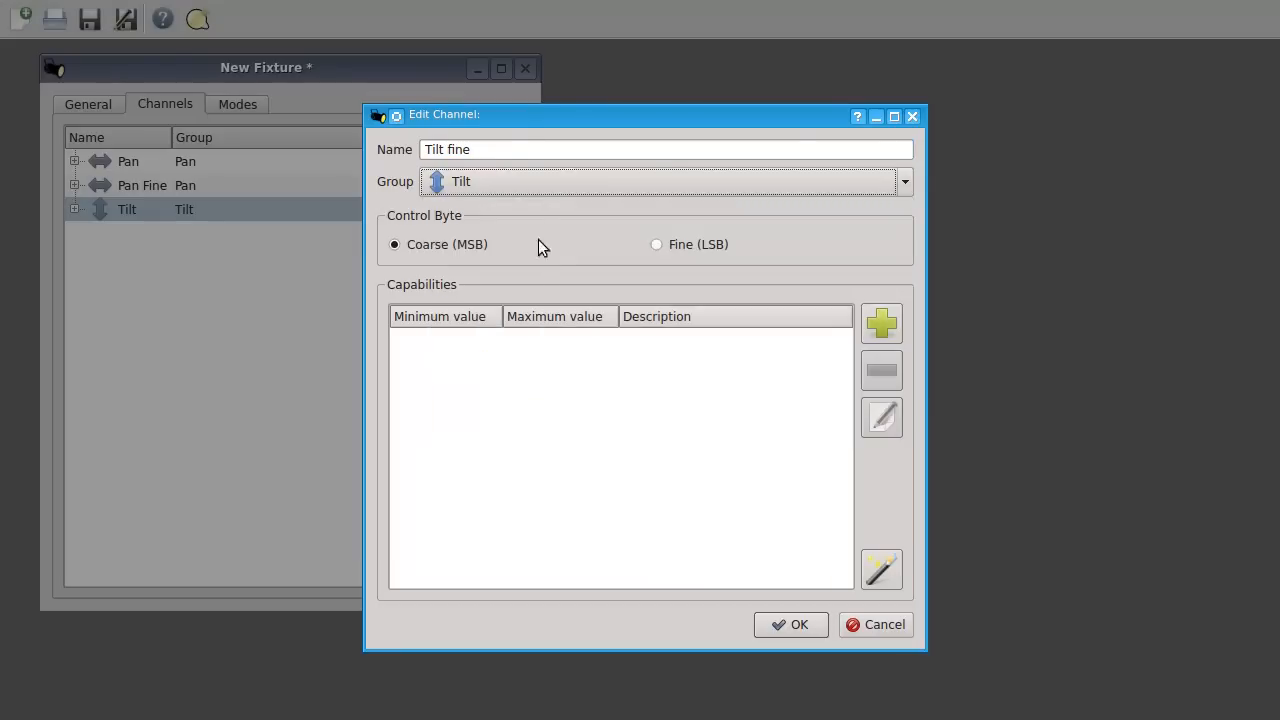
left_click(696, 244)
Add a 0–255 capability described as "Tilt fine movement" to the Tilt fine channel and save the channel.
left_click(881, 323)
key("Tab")
key("Tab")
type("Tilt fine movement")
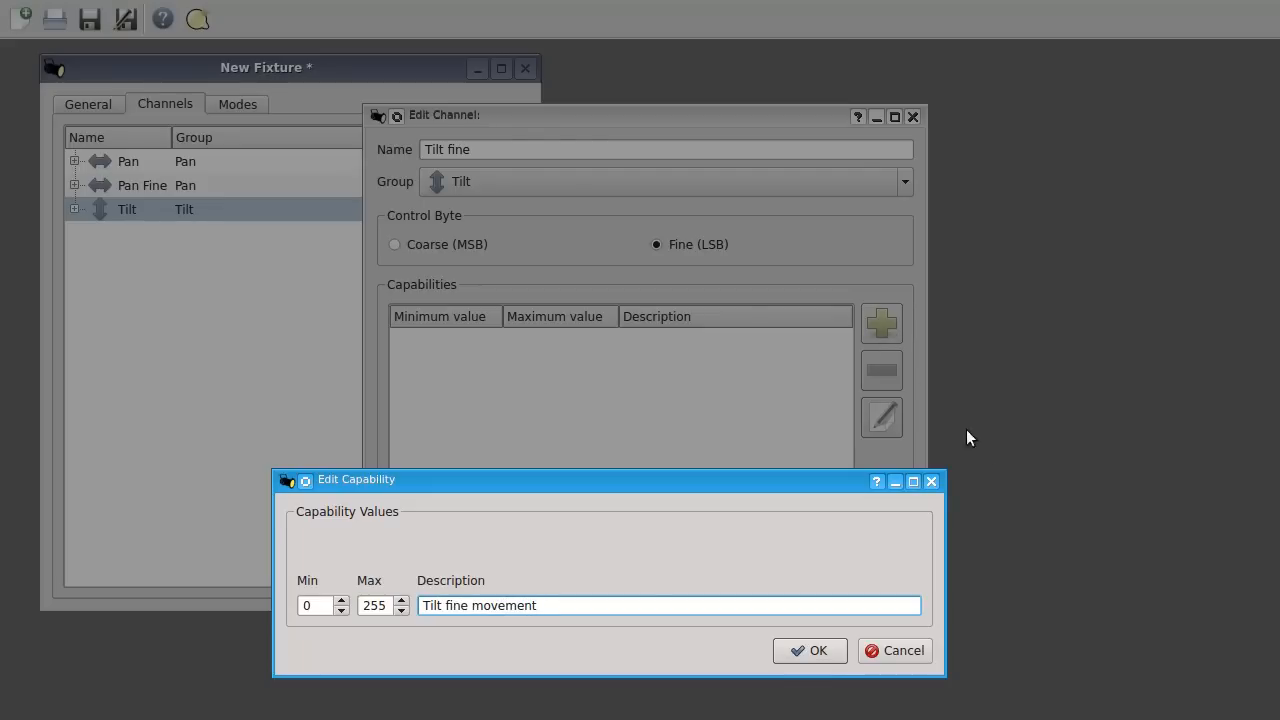
left_click(837, 649)
left_click(786, 624)
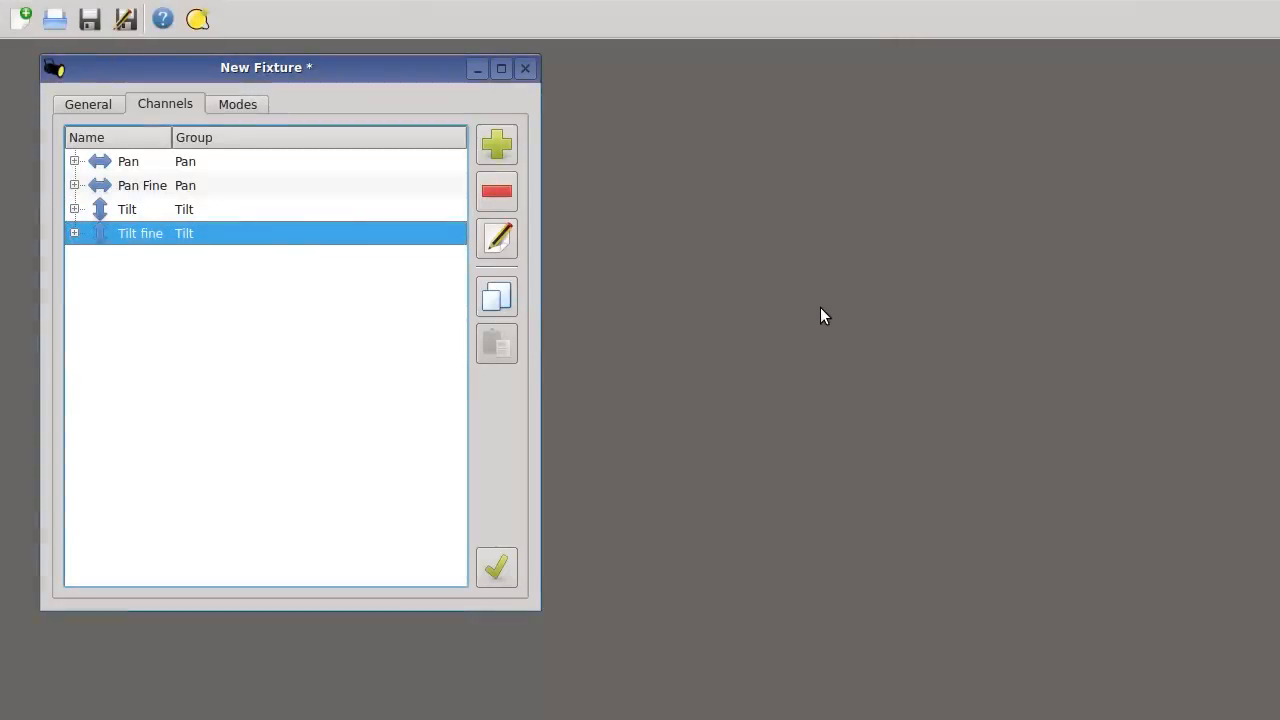
Check the next function in the DMX protocol chart and add a channel named "Pan/Tilt speed" in the Speed group.
key("alt+Tab")
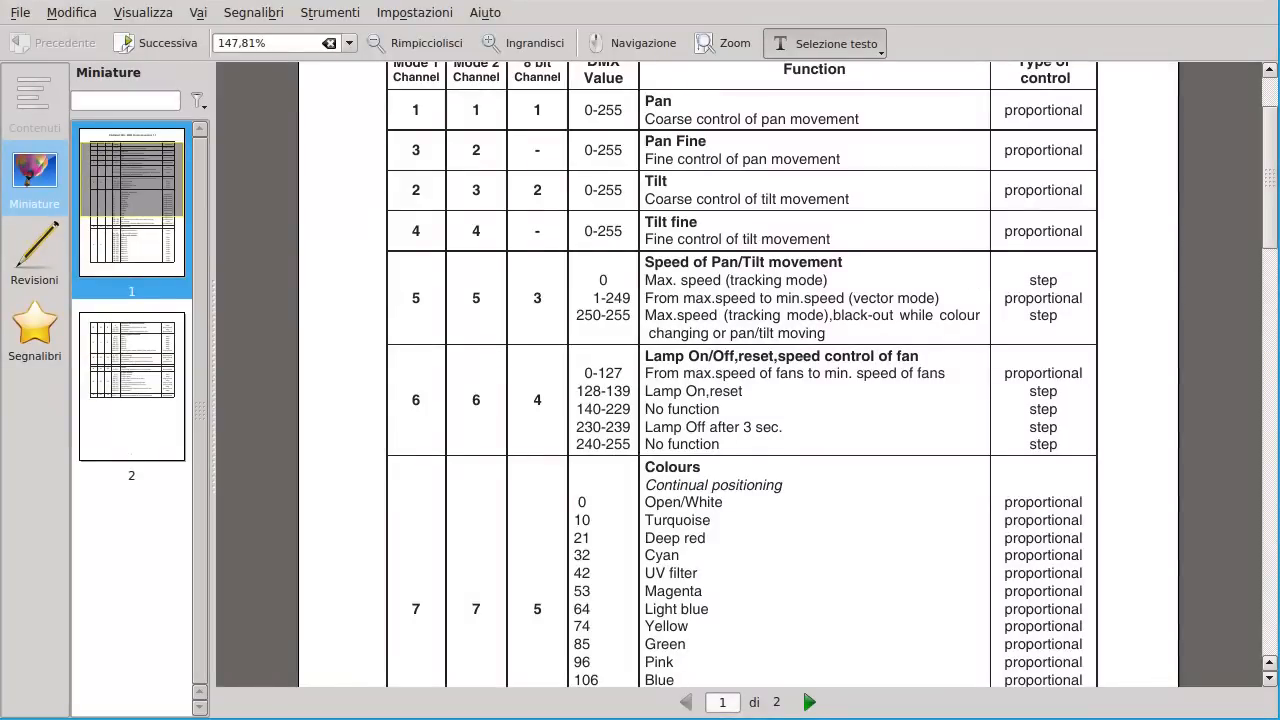
key("alt+Tab")
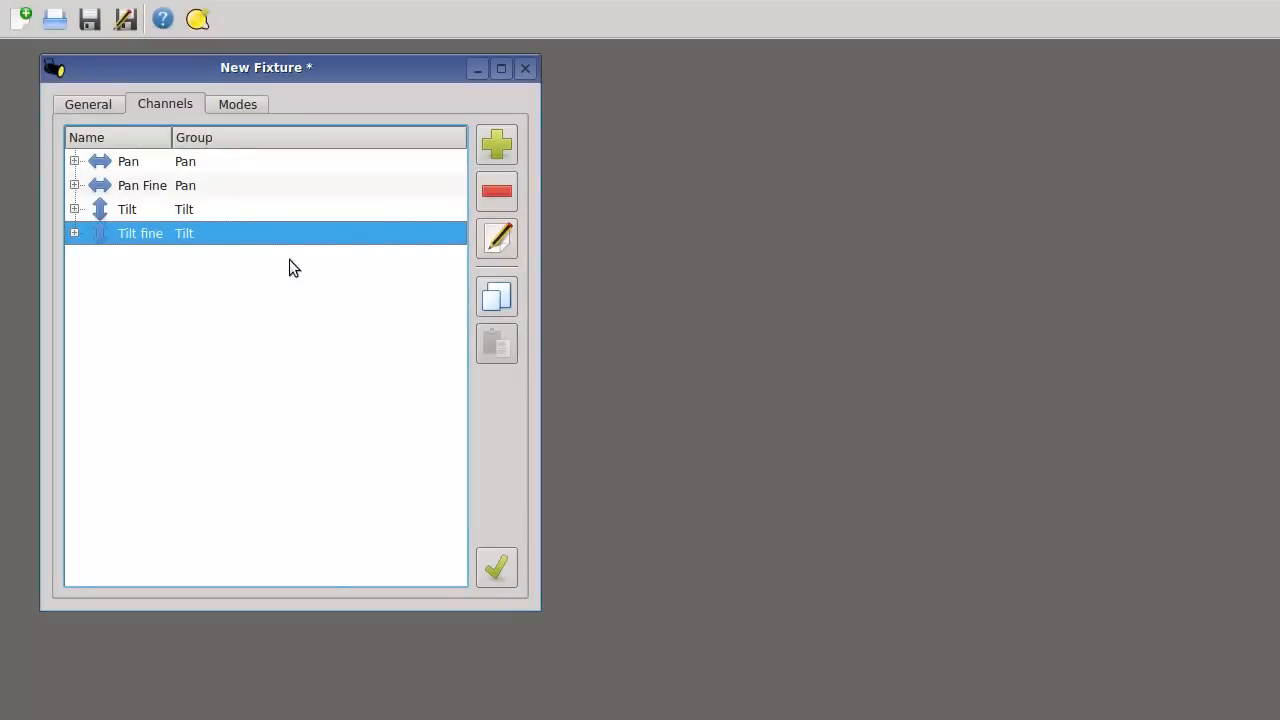
left_click(496, 144)
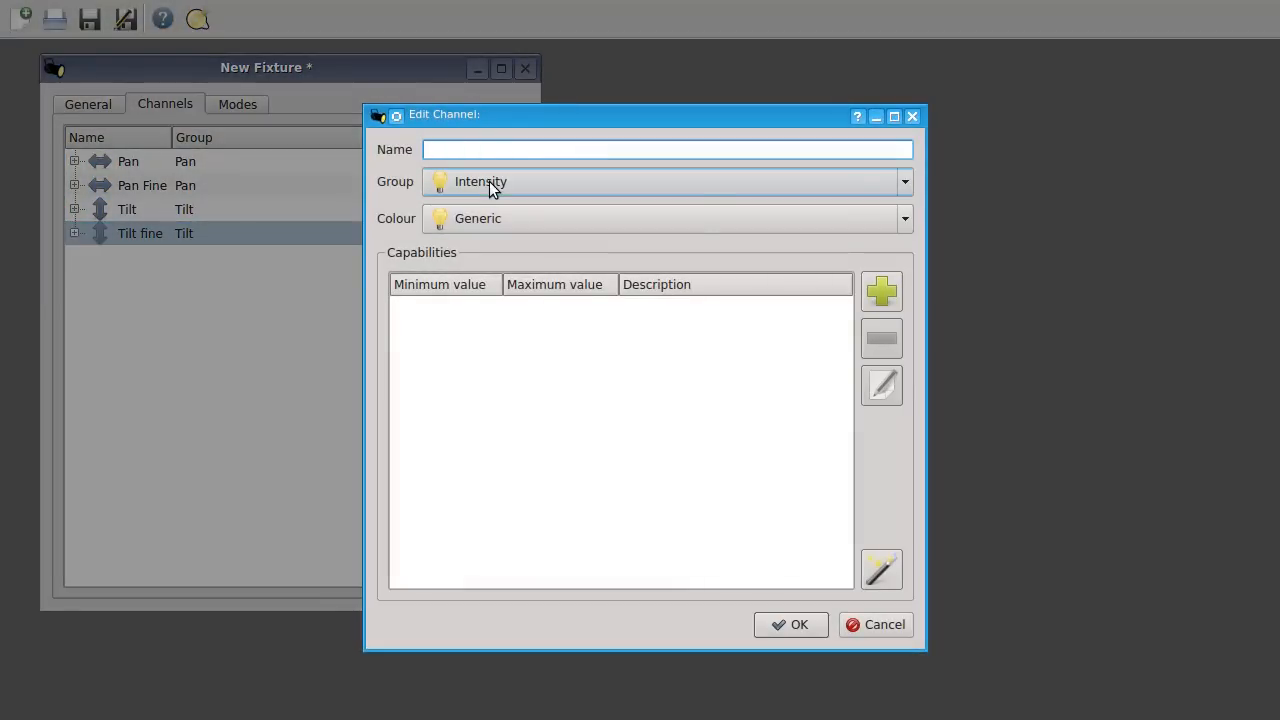
type("Pan/Tilt speed")
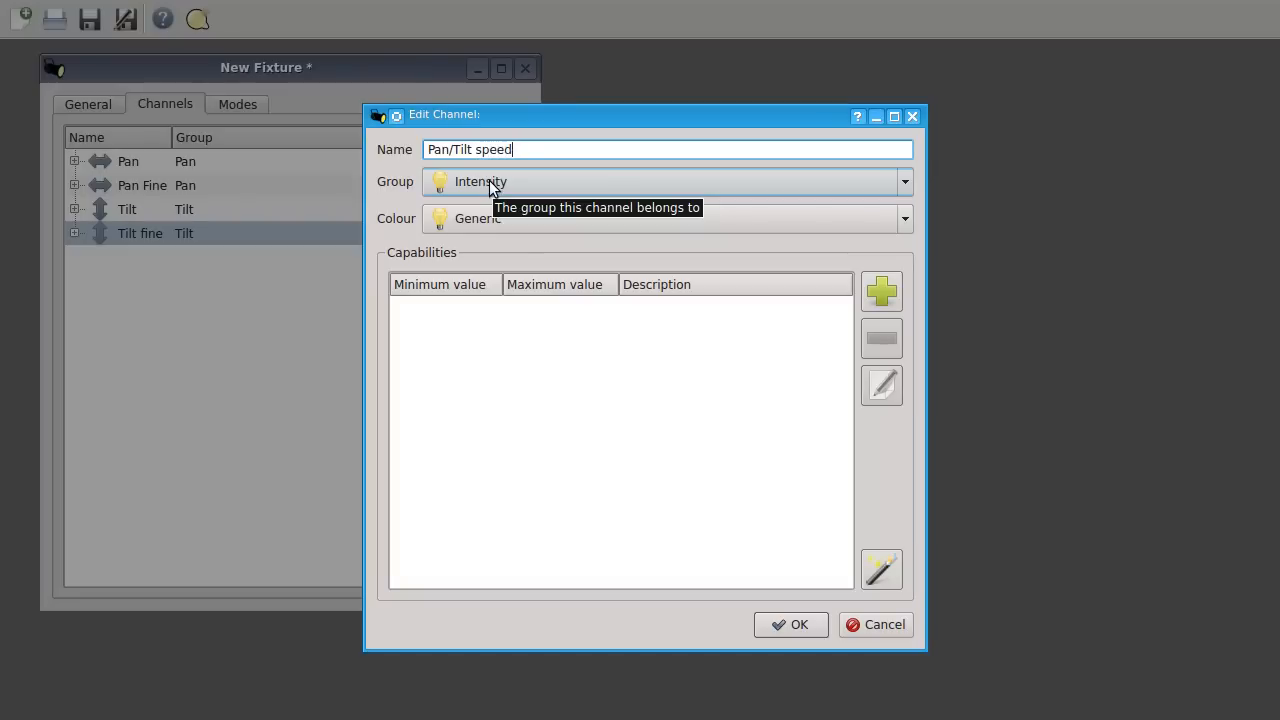
left_click(489, 181)
left_click(528, 150)
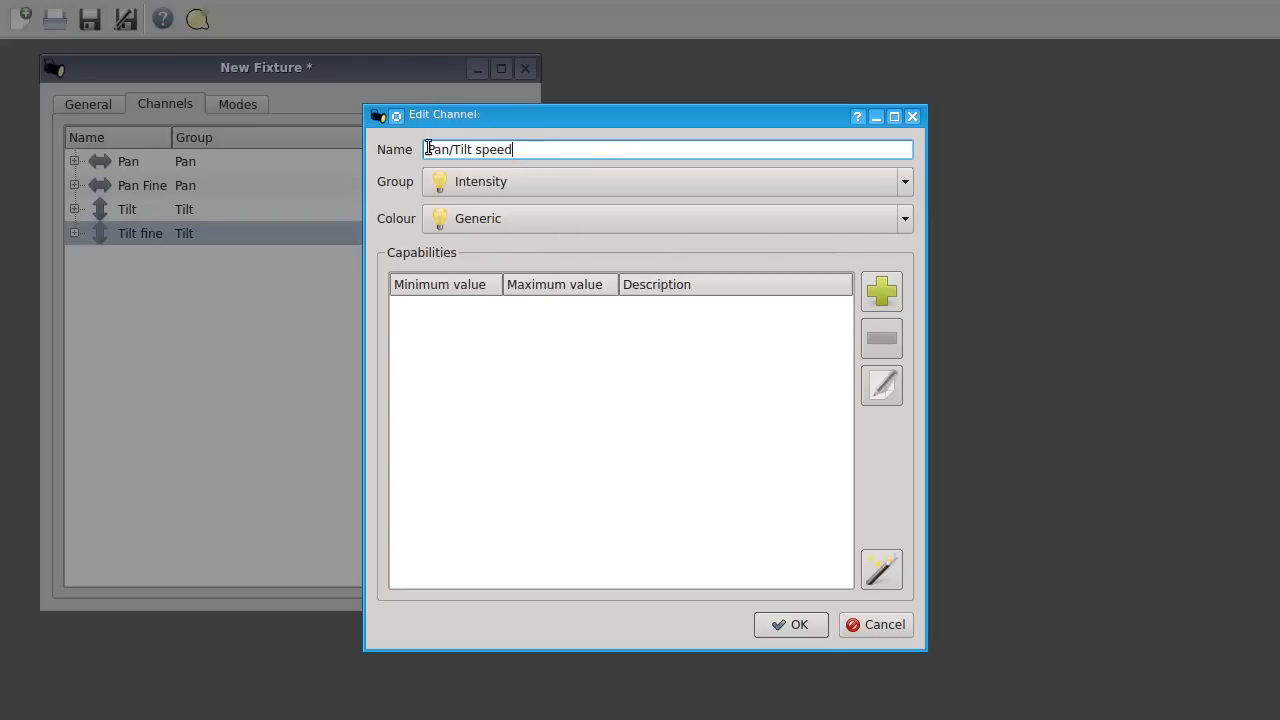
left_click(570, 182)
scroll(580, 273, "down", 1)
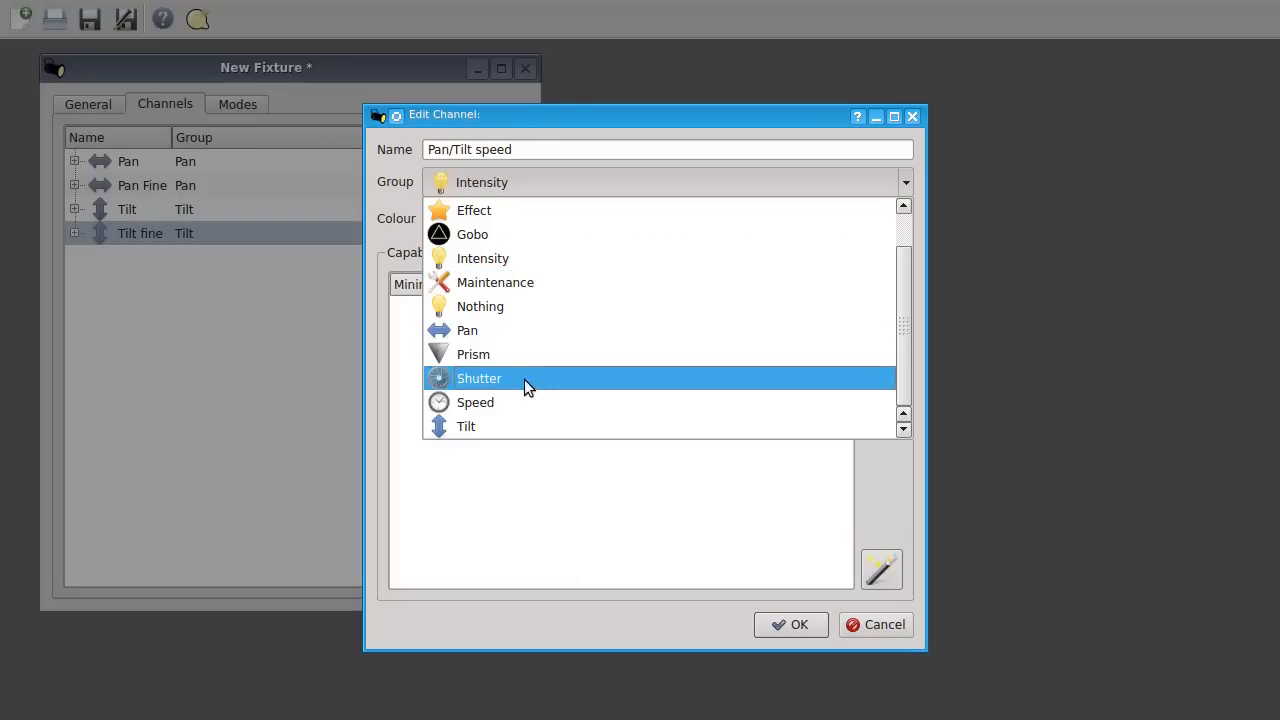
left_click(504, 404)
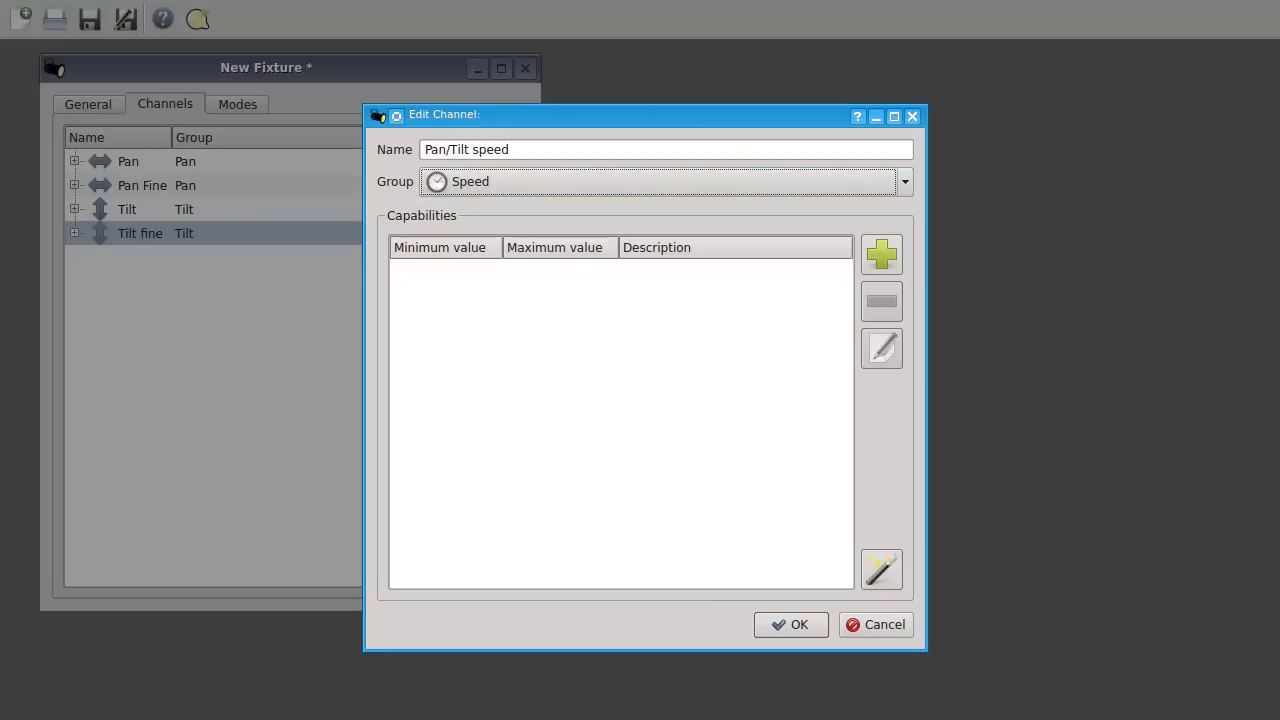
Add a 0–0 capability to the Pan/Tilt speed channel with the description "Max. speed (tracking mode)" taken from the DMX protocol chart.
key("alt+Tab")
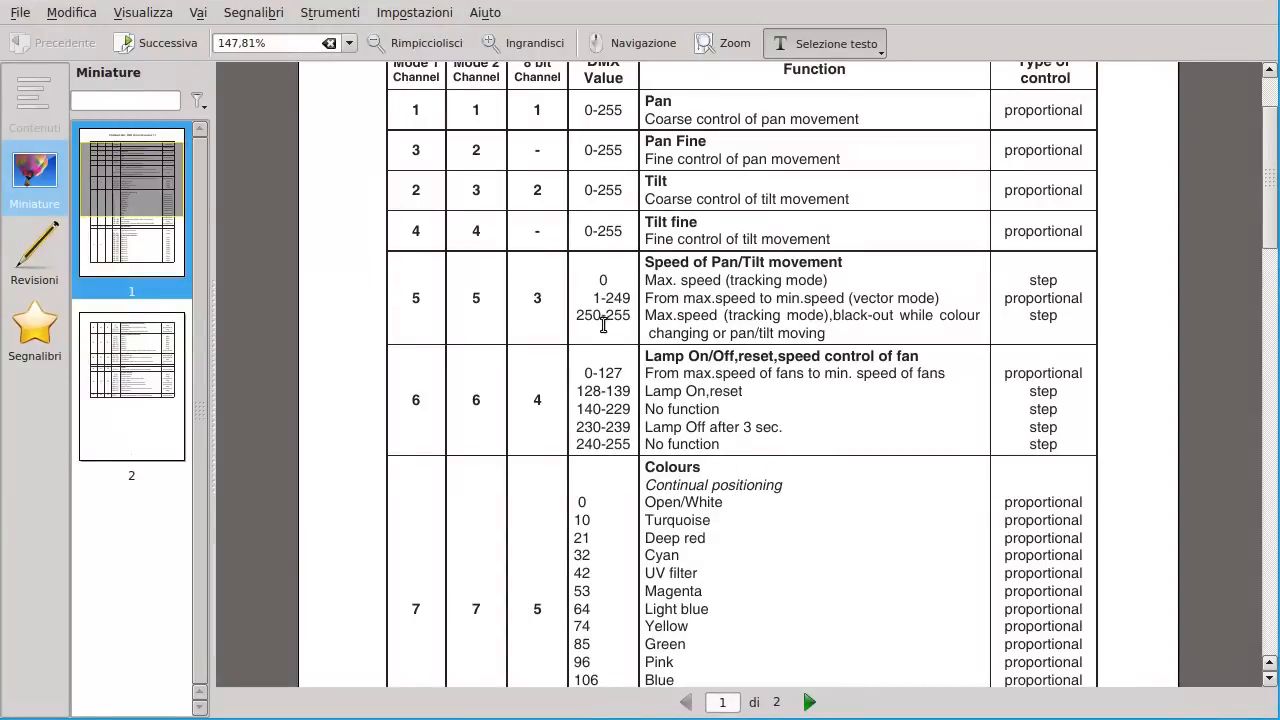
left_click_drag(645, 280, 889, 283)
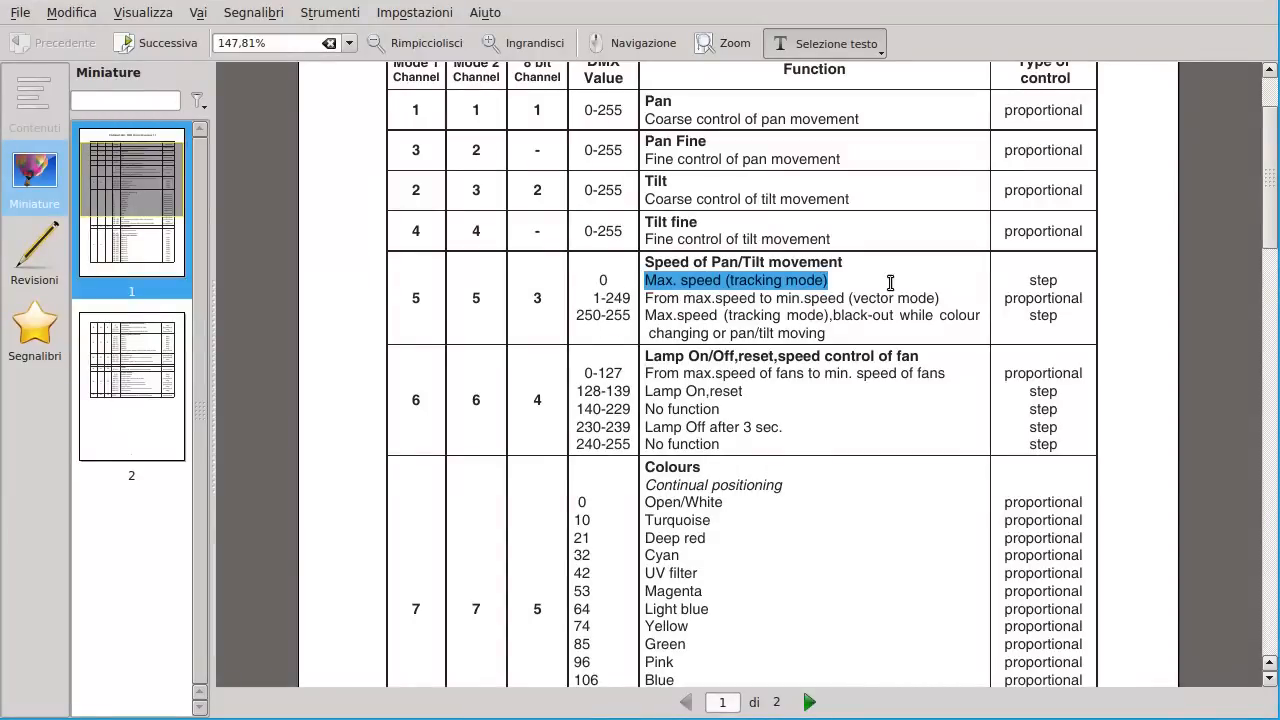
key("alt+Tab")
left_click(881, 254)
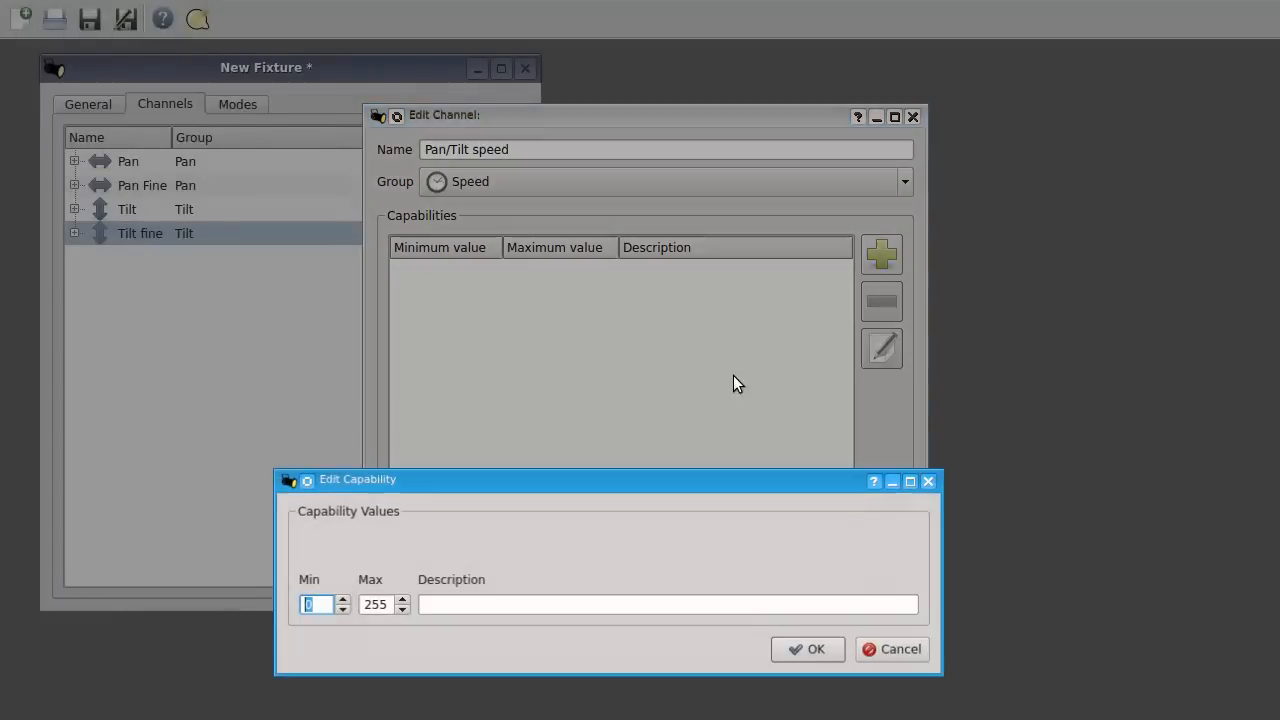
key("Tab")
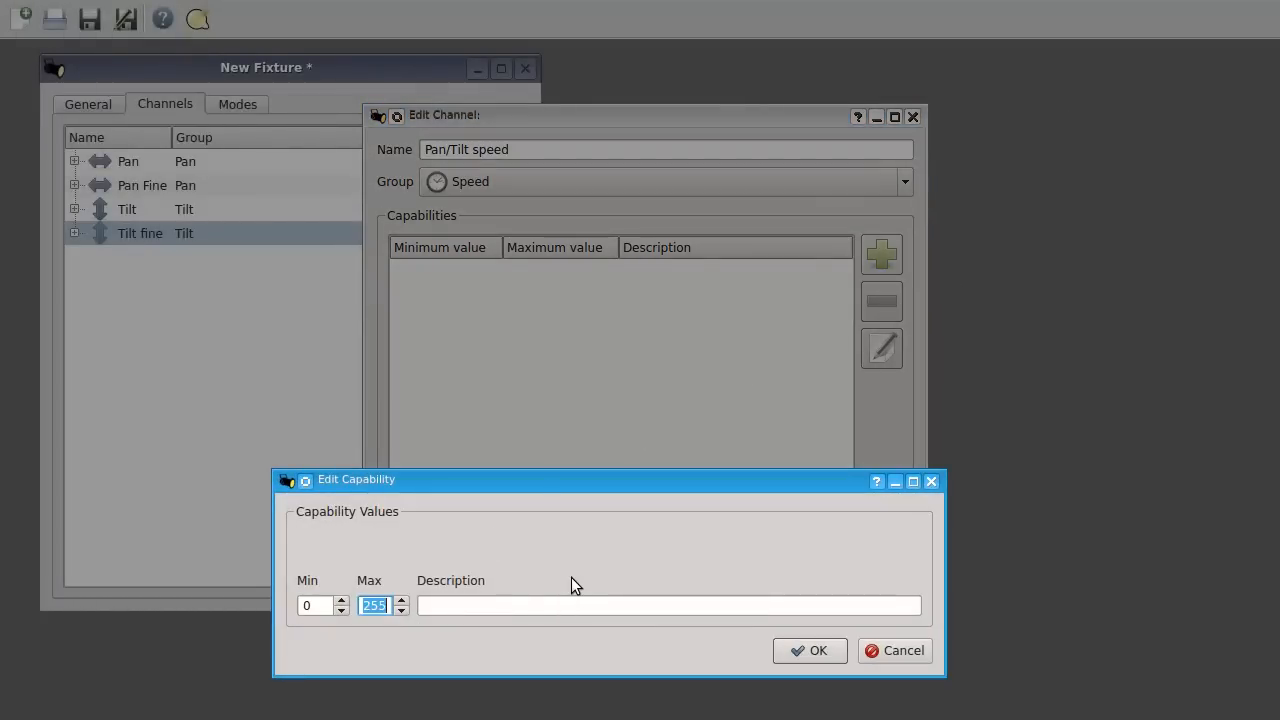
type("0")
key("Tab")
type("Max. speed (tracking mode)")
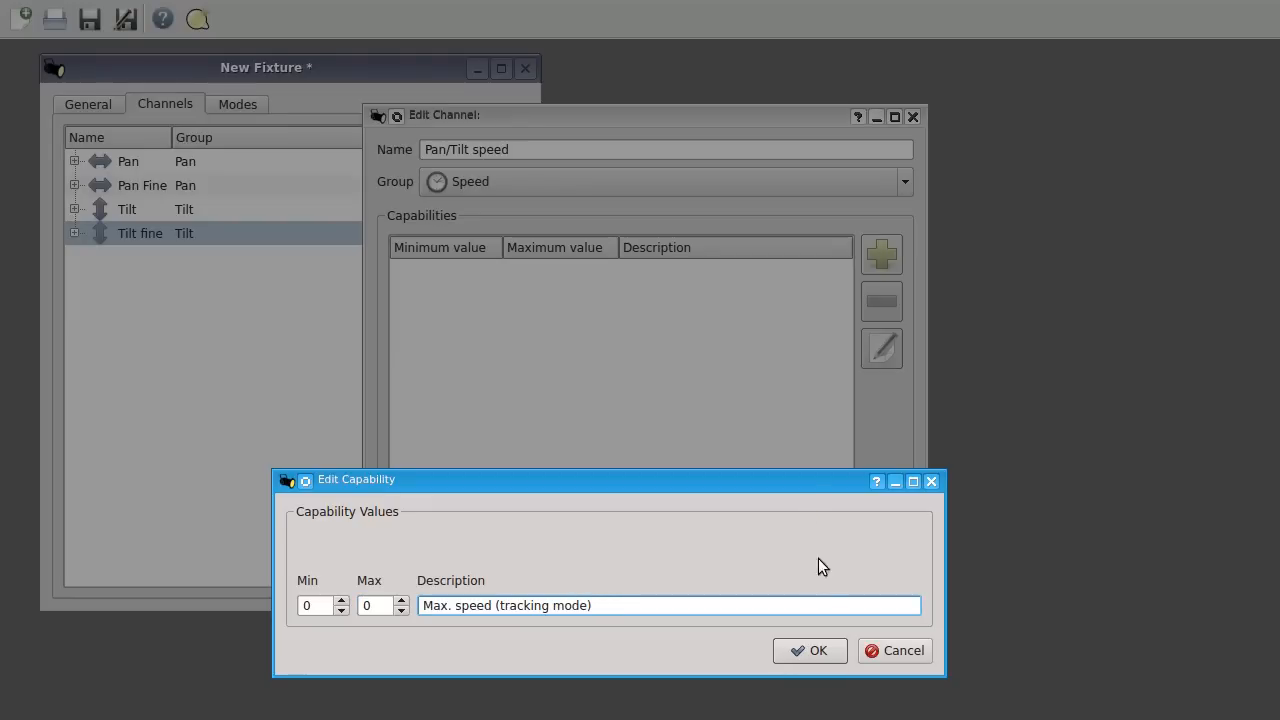
left_click(818, 651)
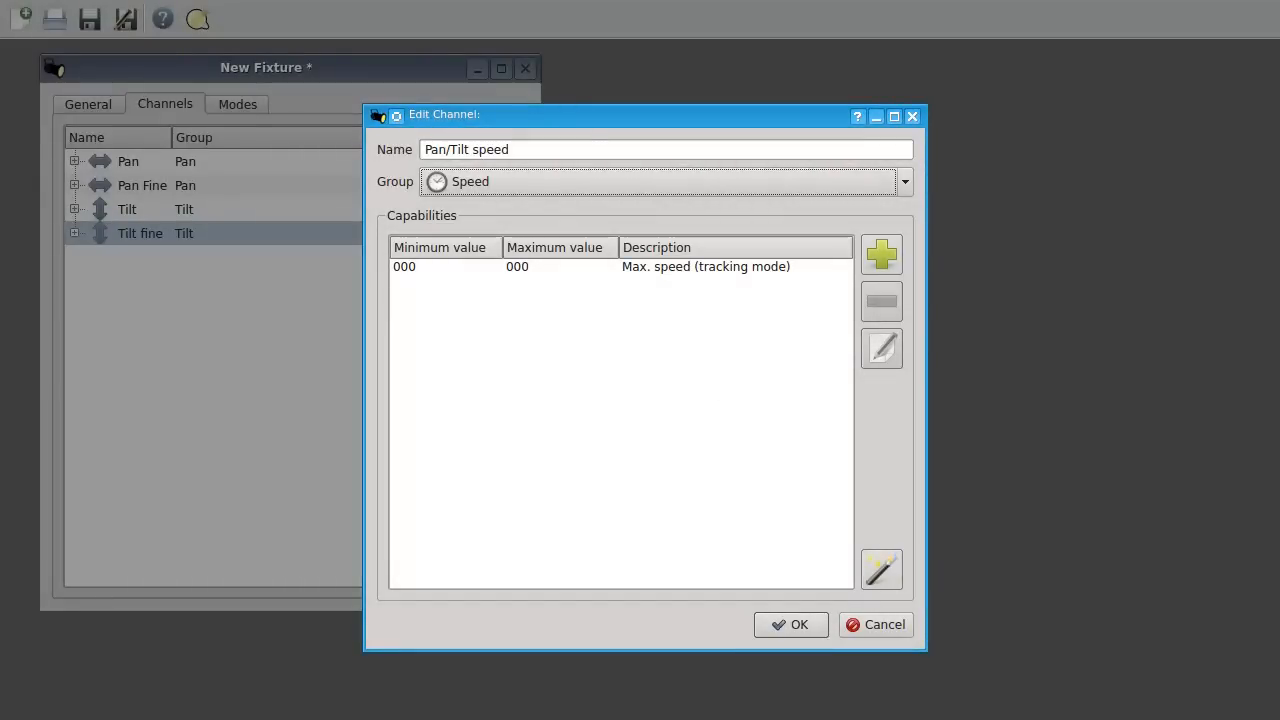
Add a 1–249 capability with the description "From max.speed to min.speed (vector mode)" copied from the DMX protocol chart.
key("alt+Tab")
left_click_drag(644, 298, 950, 298)
key("ctrl+c")
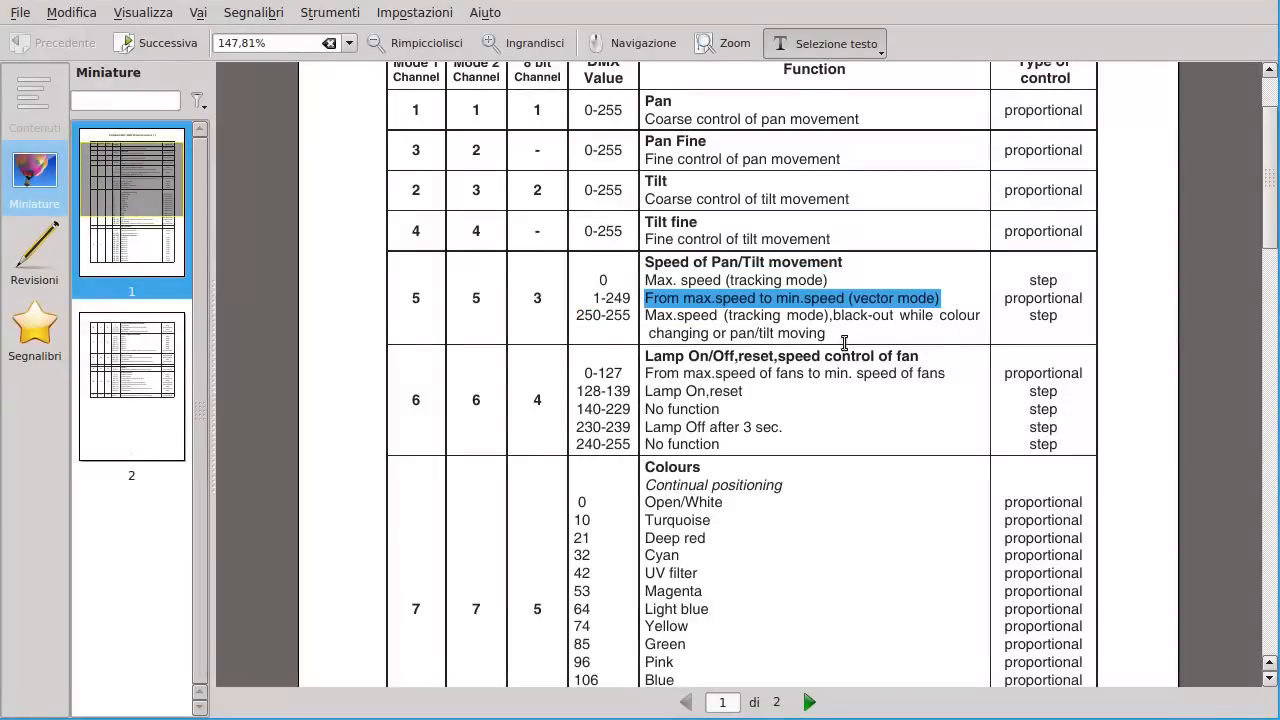
key("alt+Tab")
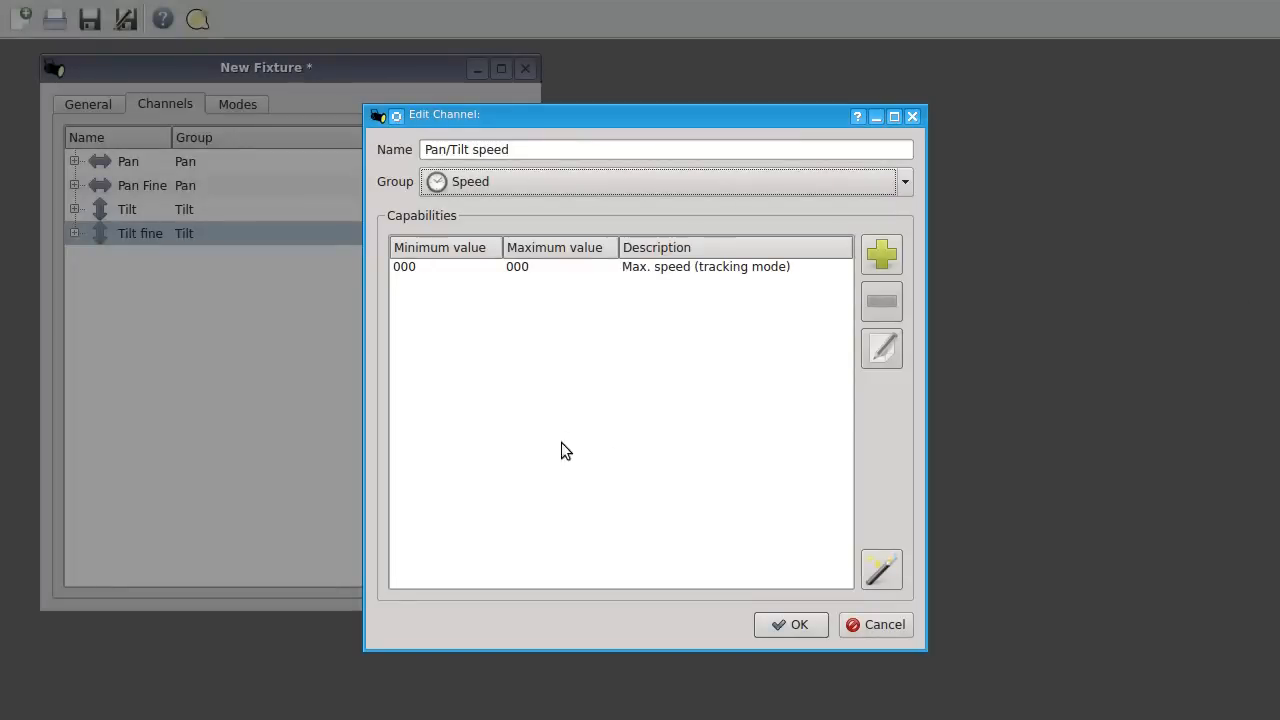
left_click(881, 254)
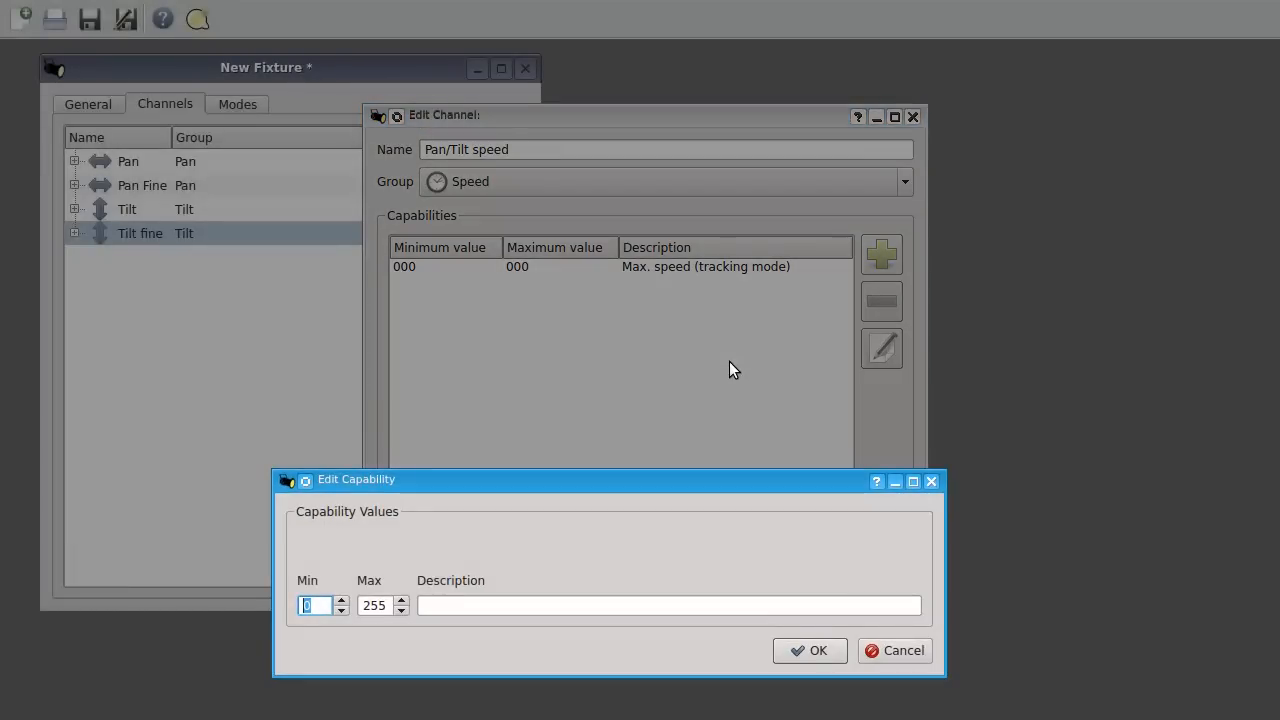
type("1")
key("Tab")
type("249")
key("Tab")
key("ctrl+v")
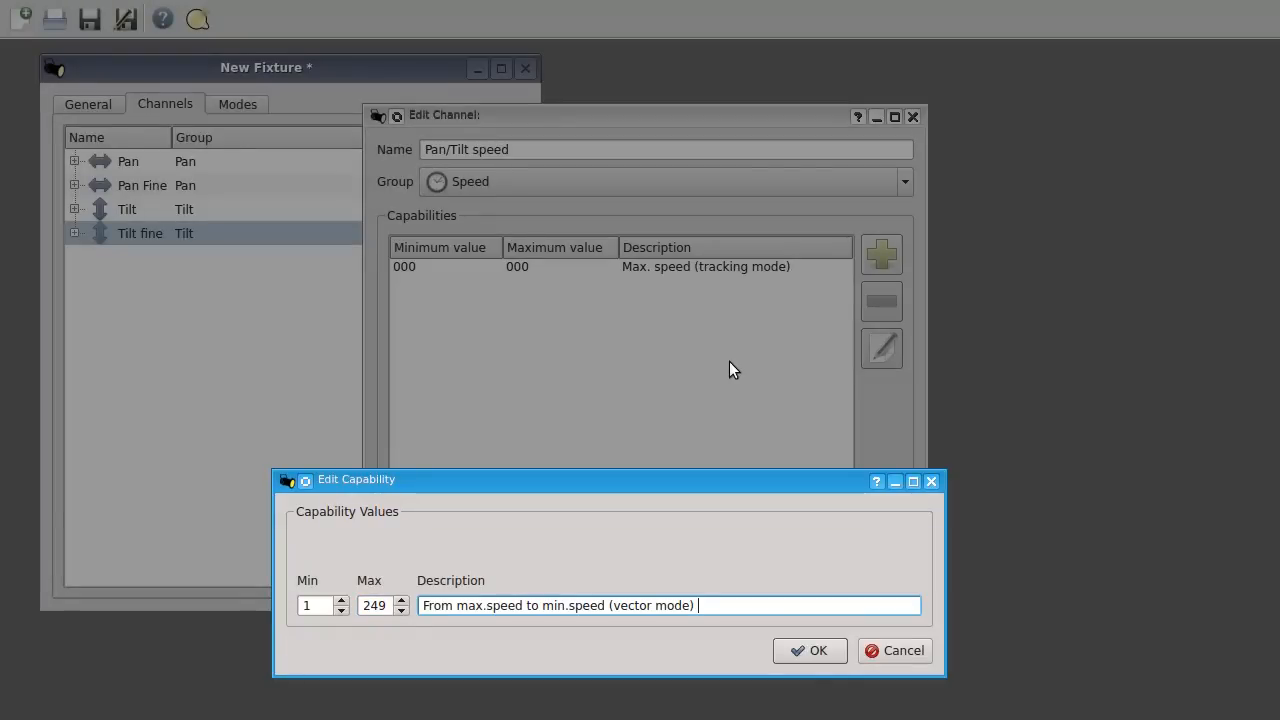
left_click(806, 651)
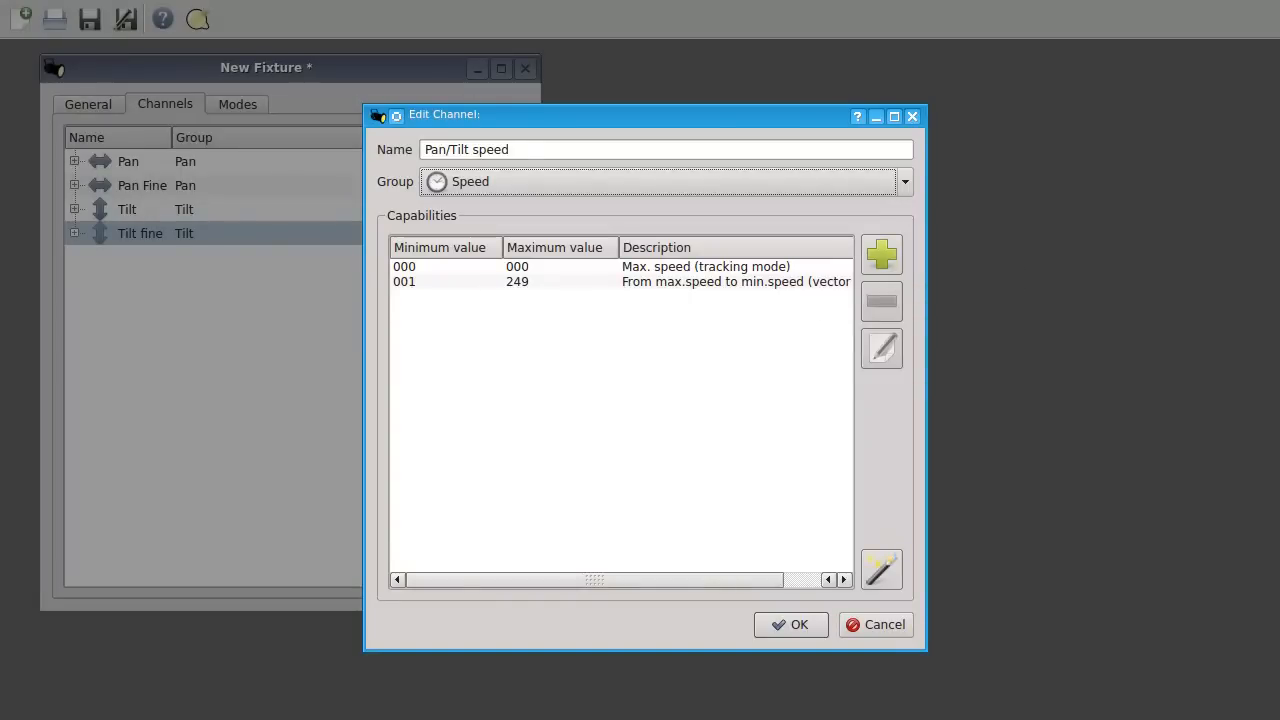
Add a 250–255 capability with the chart text "Max.speed (tracking mode),black-out while colour changing or pan/tilt moving" and save the Pan/Tilt speed channel.
mouse_move(1279, 226)
left_click(1140, 290)
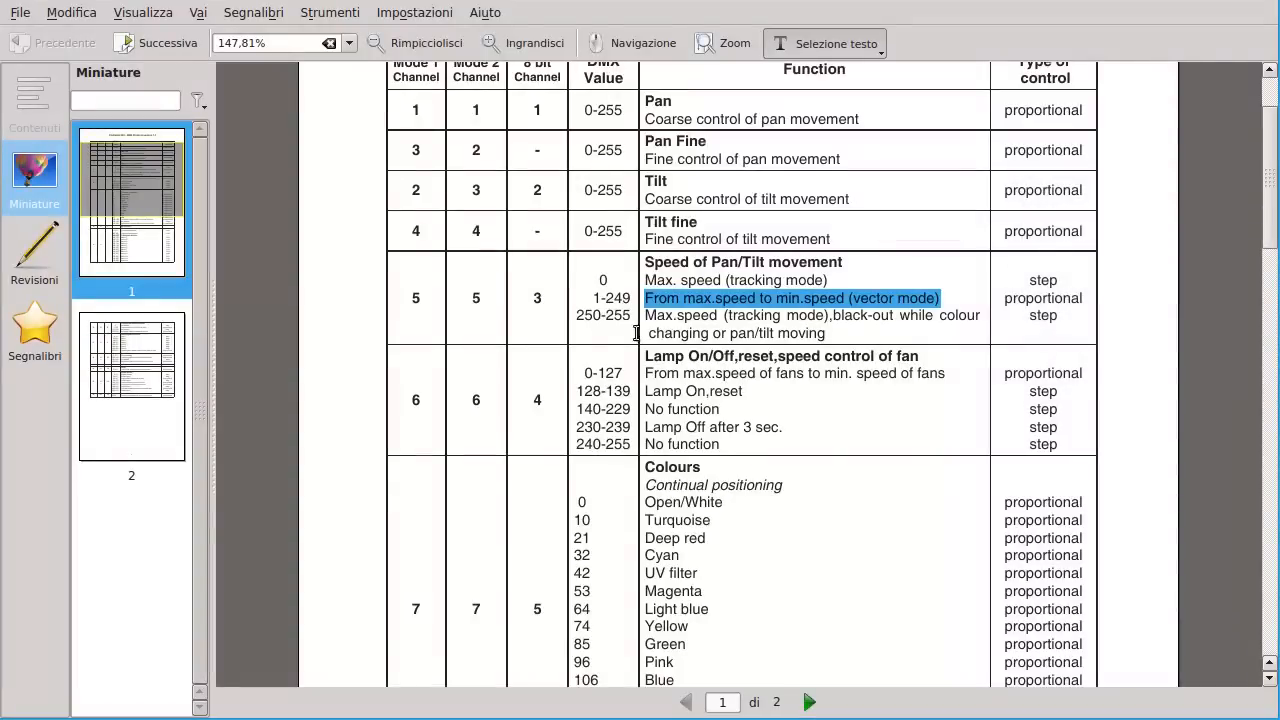
left_click_drag(649, 316, 830, 334)
key("ctrl+c")
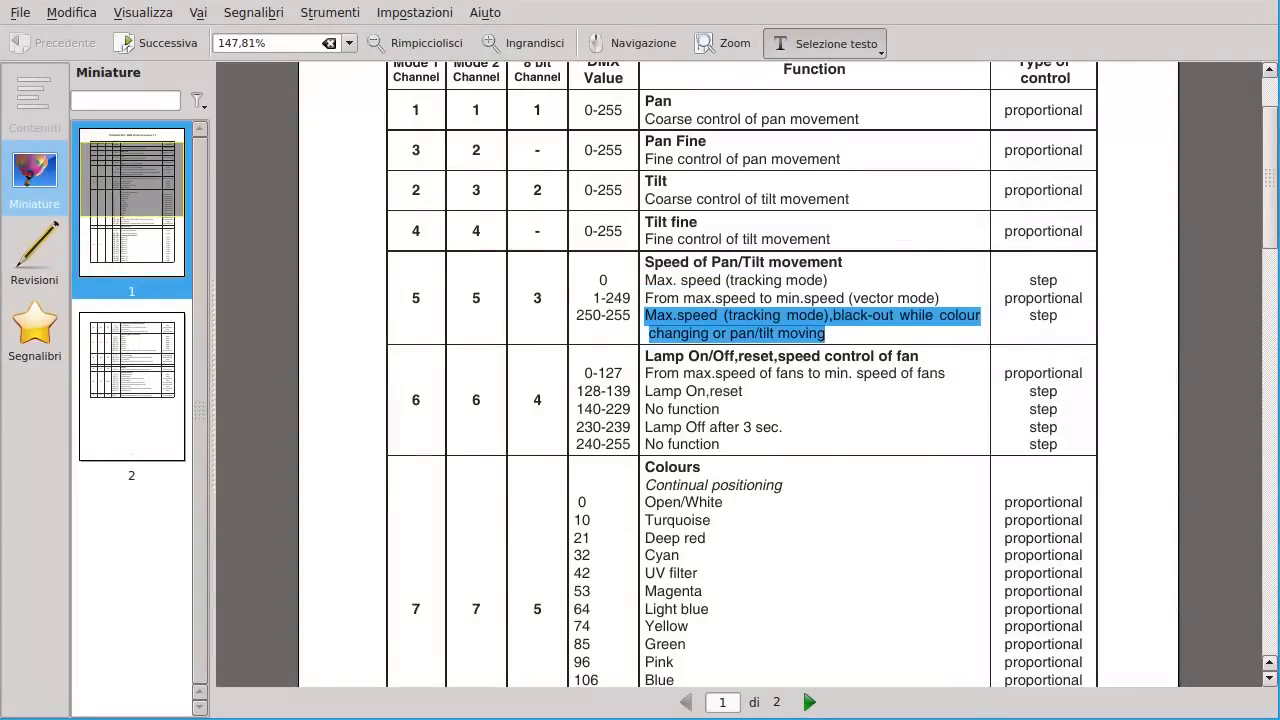
key("alt+Tab")
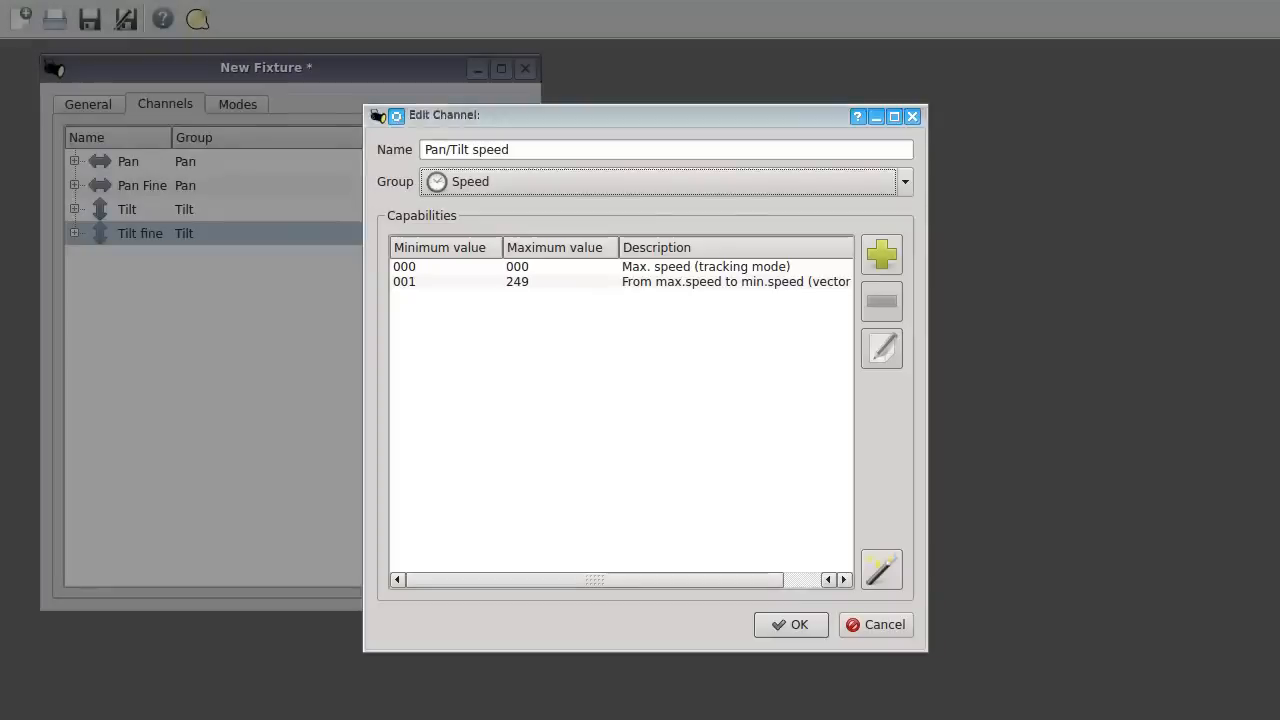
left_click(881, 254)
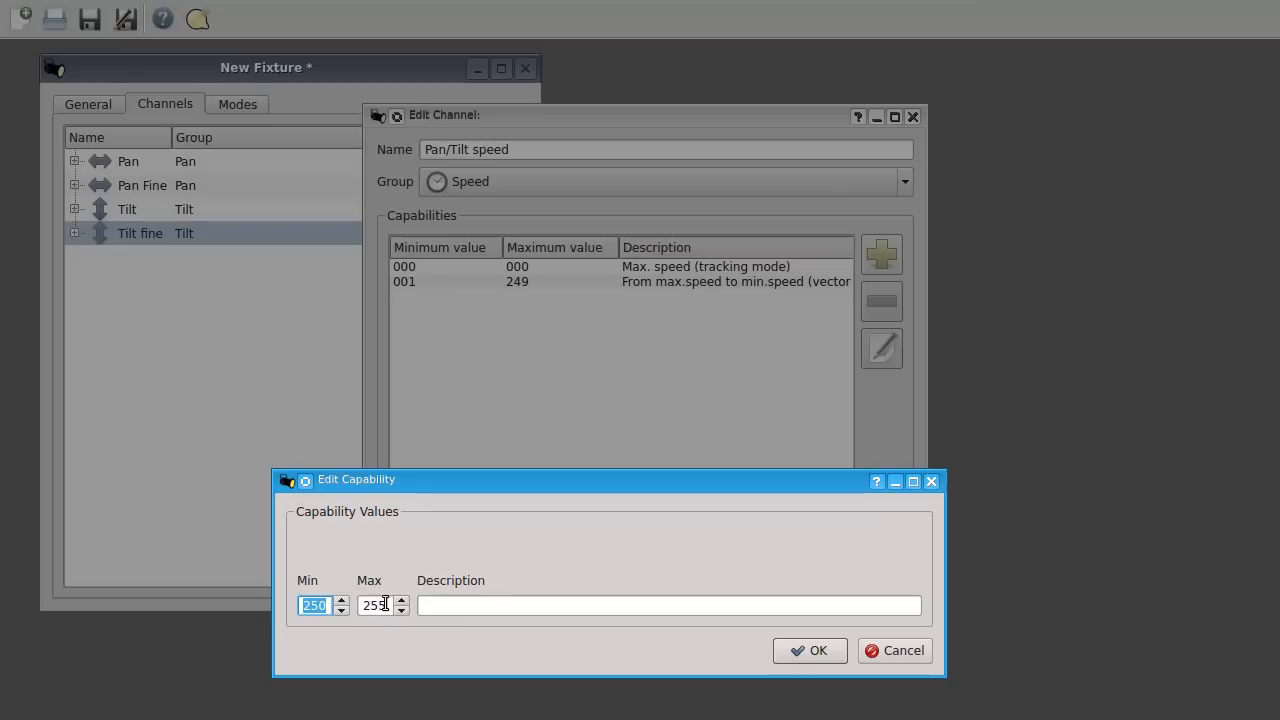
left_click(457, 603)
key("ctrl+v")
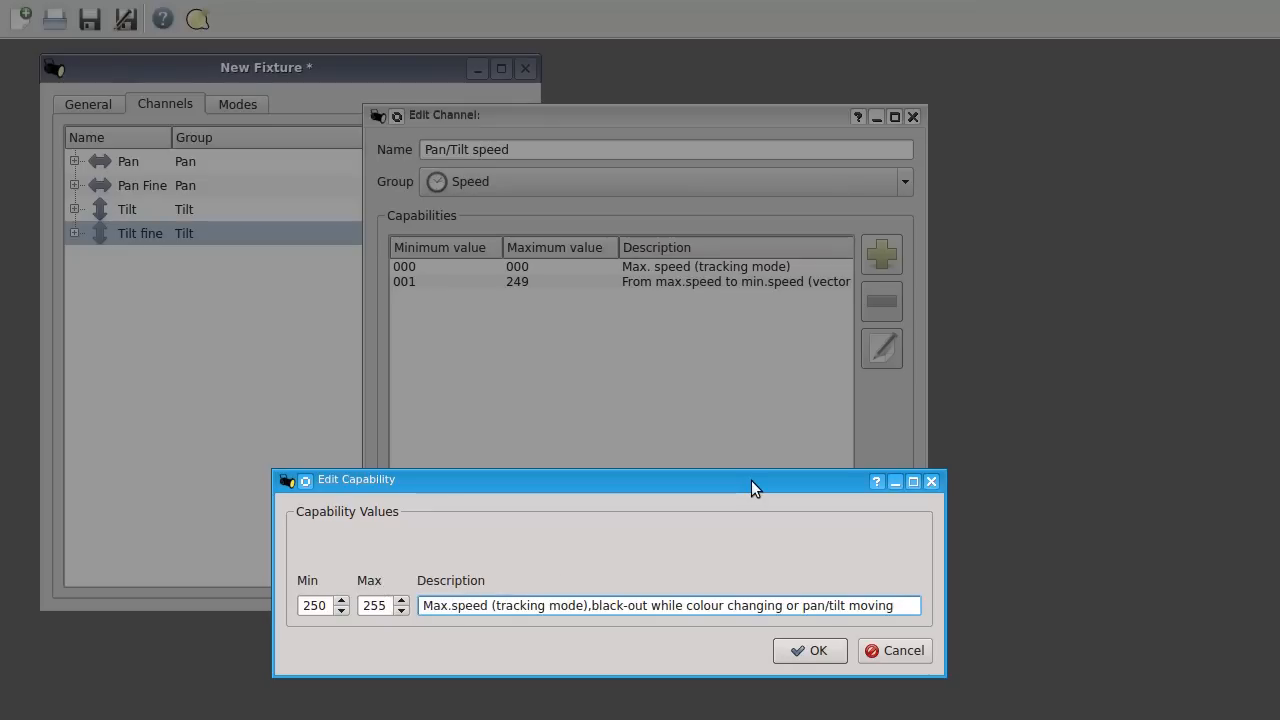
left_click(817, 648)
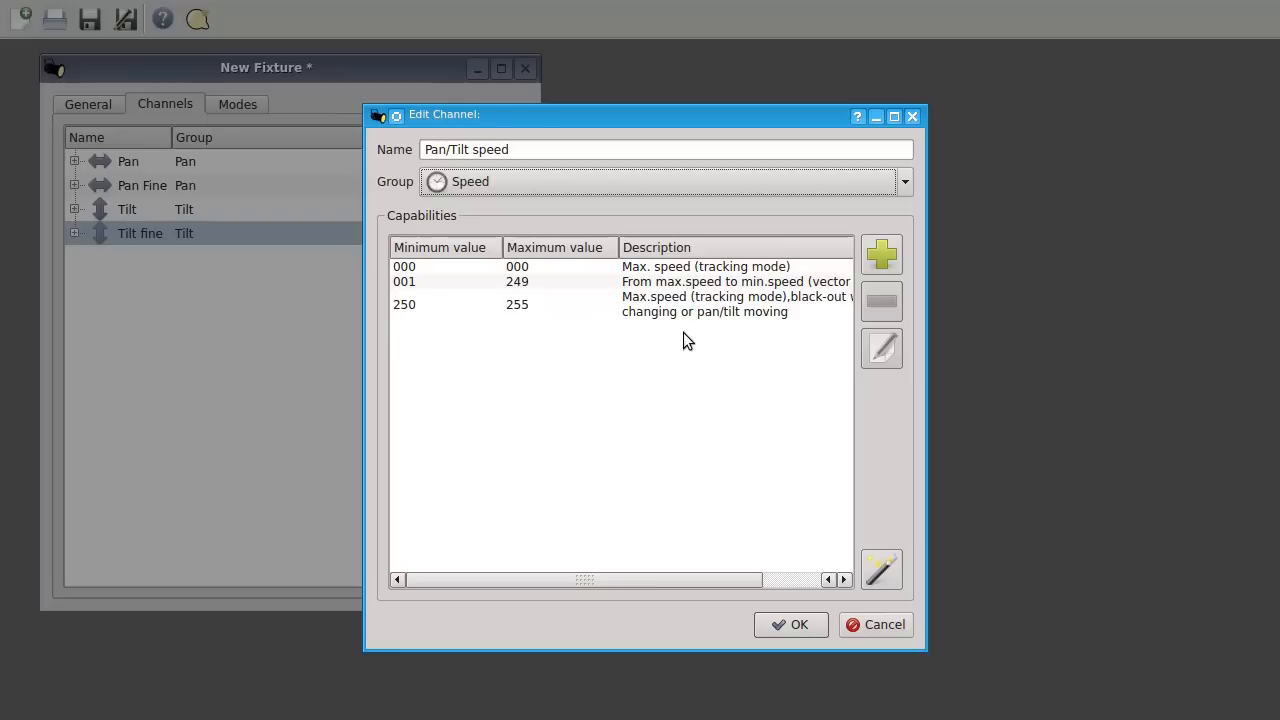
left_click(785, 623)
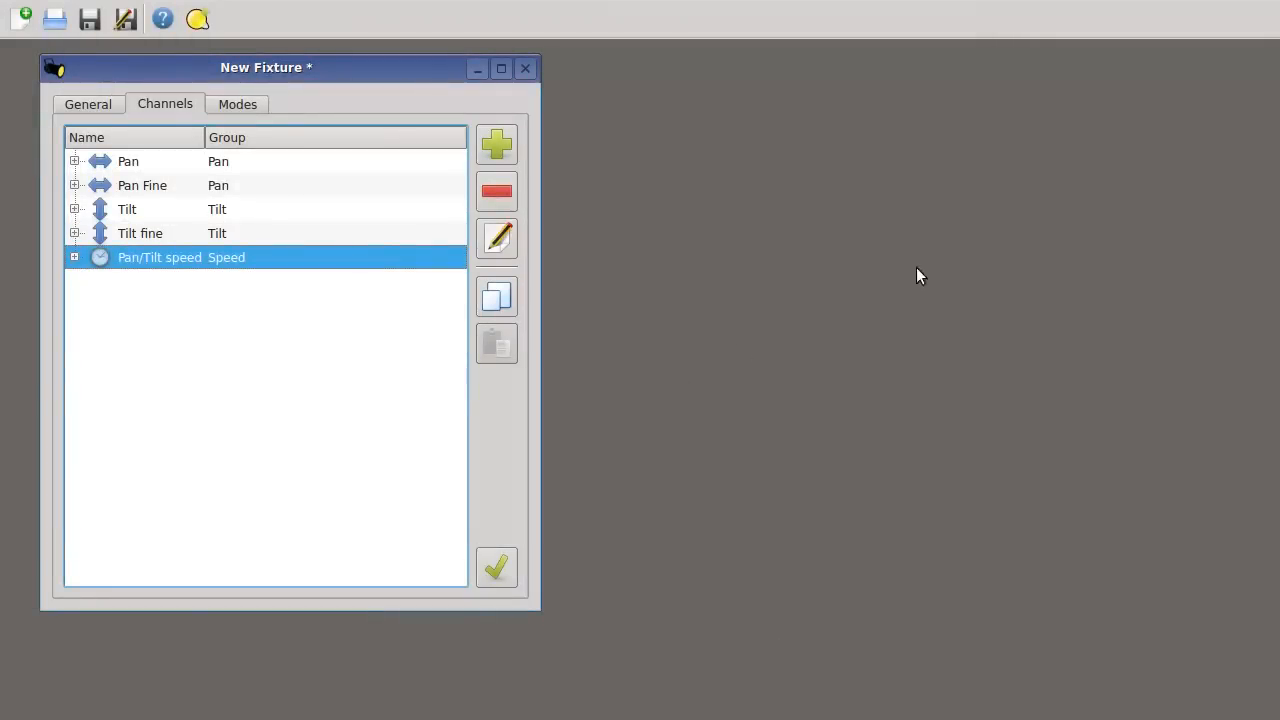
Add a channel named "Lamp On/Off,reset,speed control of fan", copied from the DMX protocol chart, and assign it to the Effect group.
key("alt+Tab")
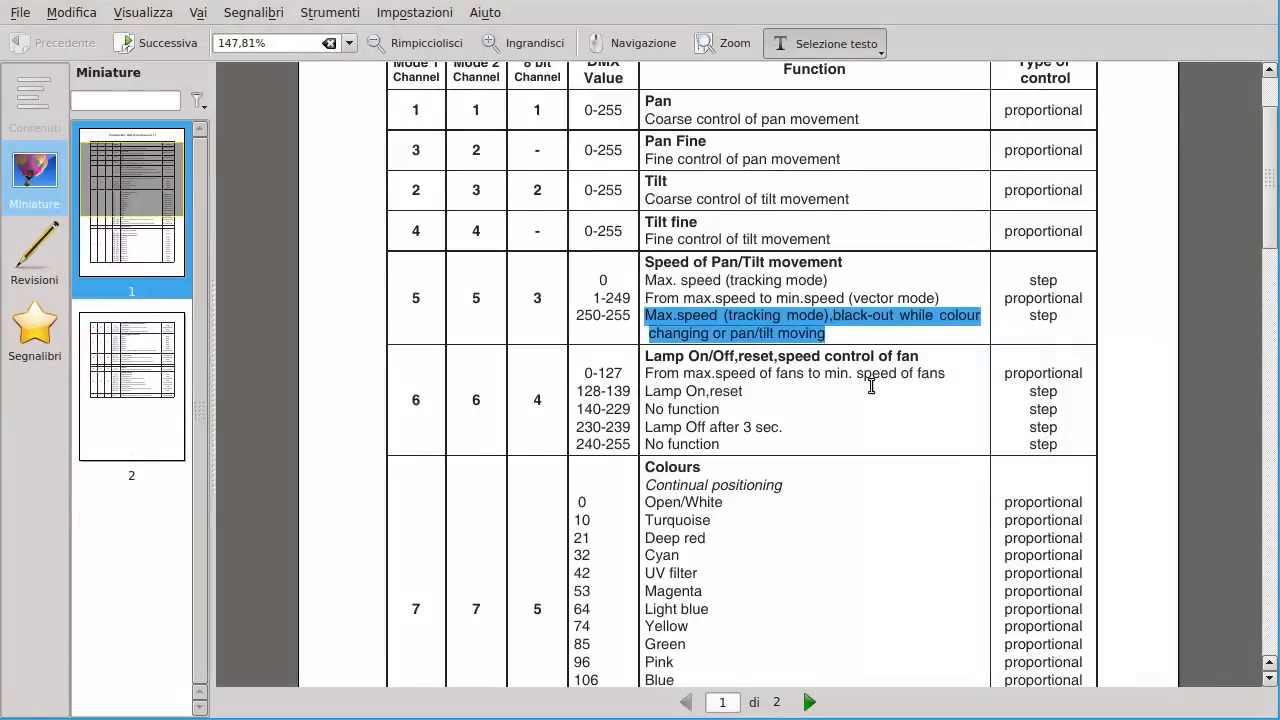
left_click(641, 352)
left_click_drag(648, 355, 952, 357)
key("ctrl+c")
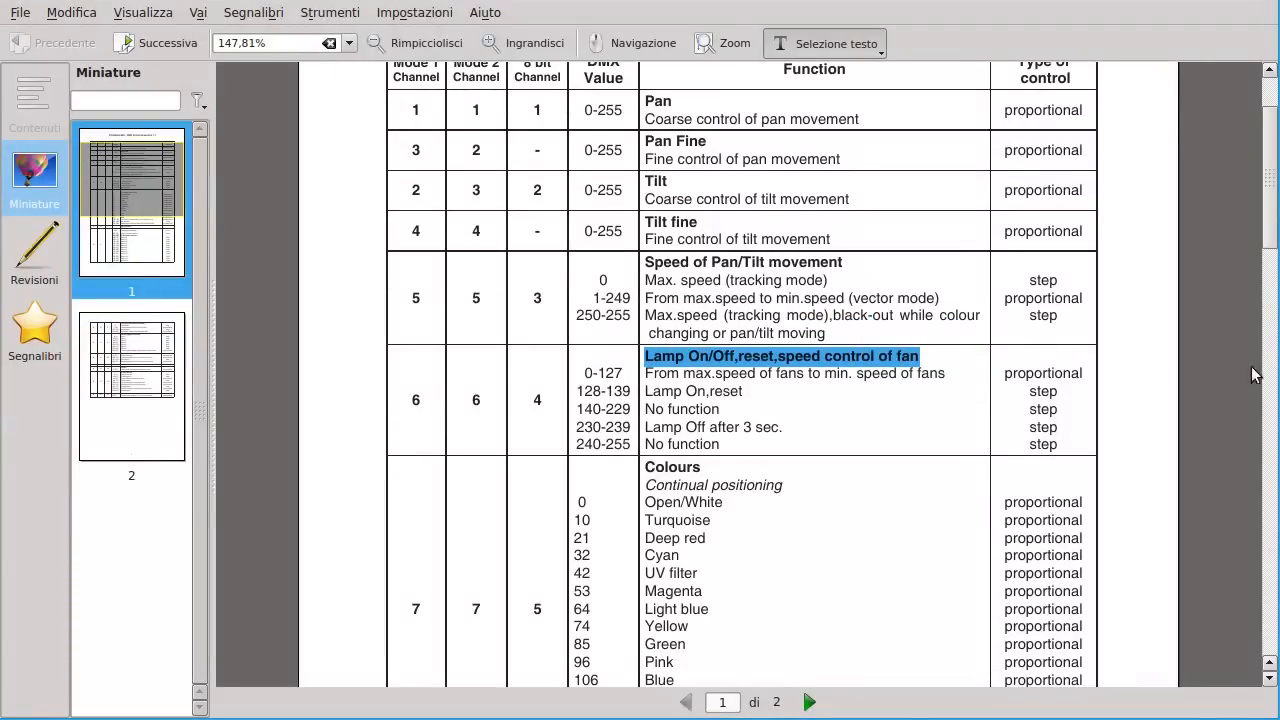
key("alt+Tab")
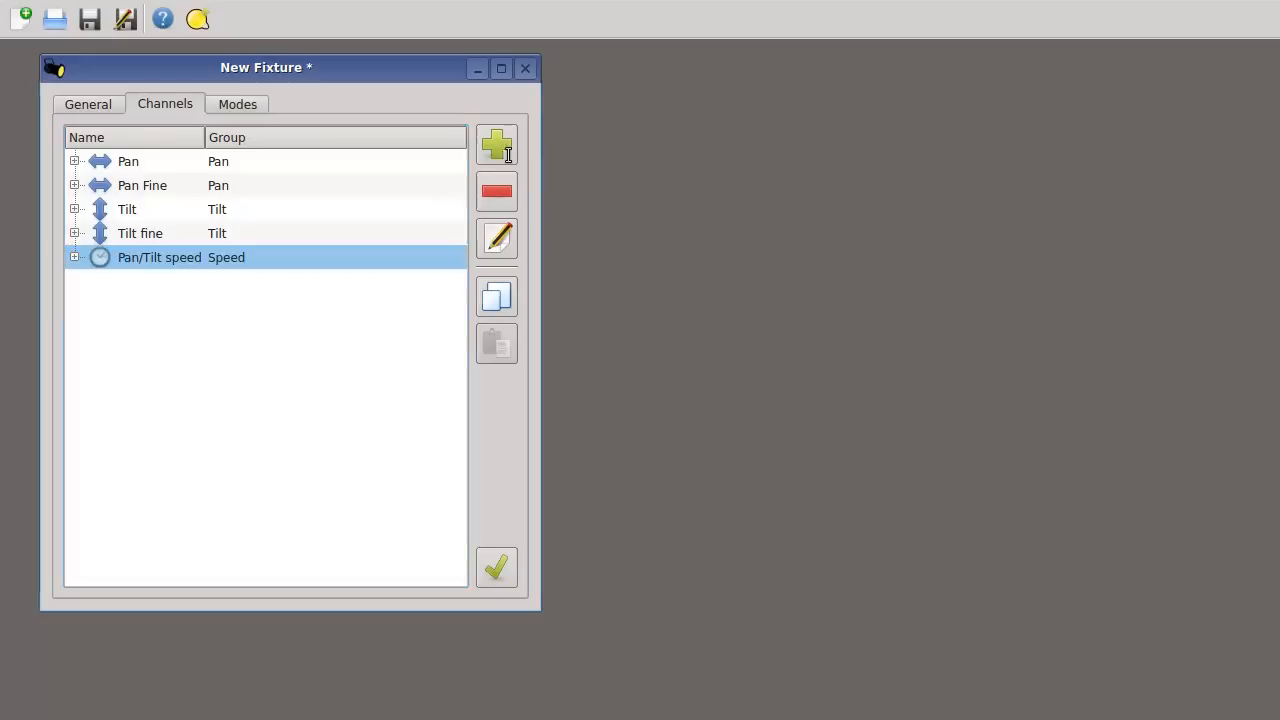
left_click(494, 145)
key("ctrl+v")
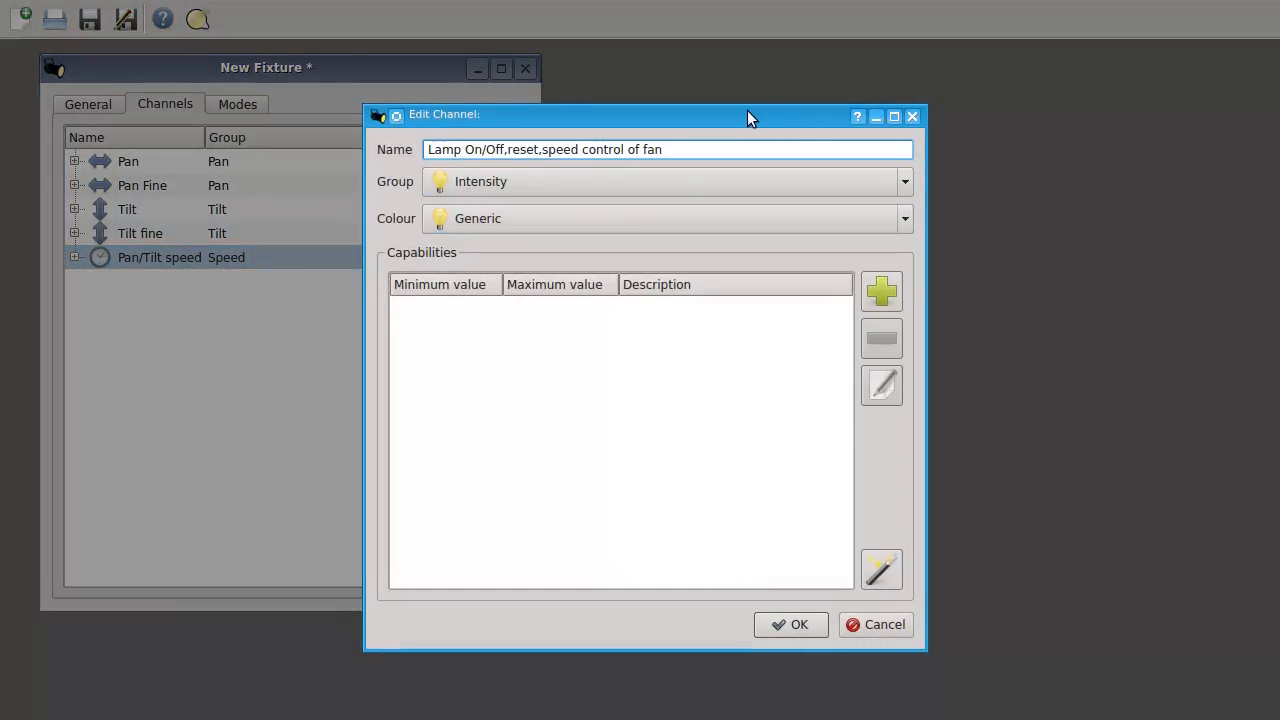
left_click(555, 182)
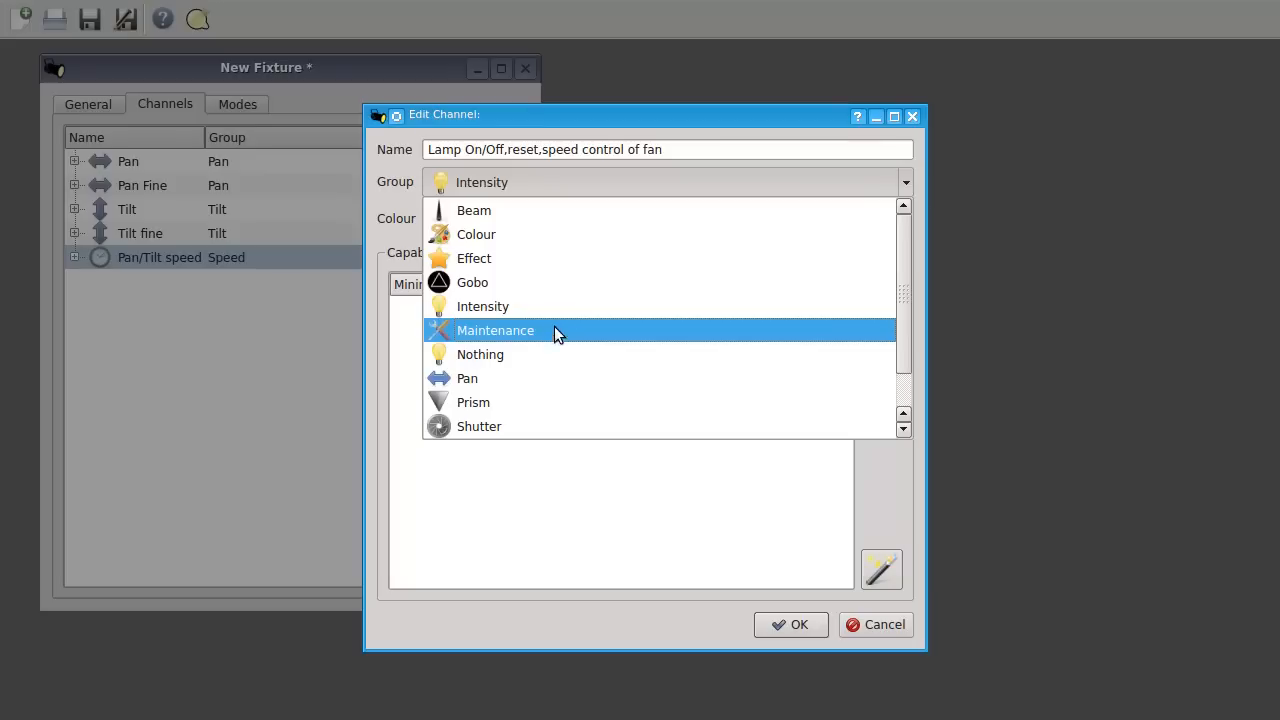
left_click(516, 259)
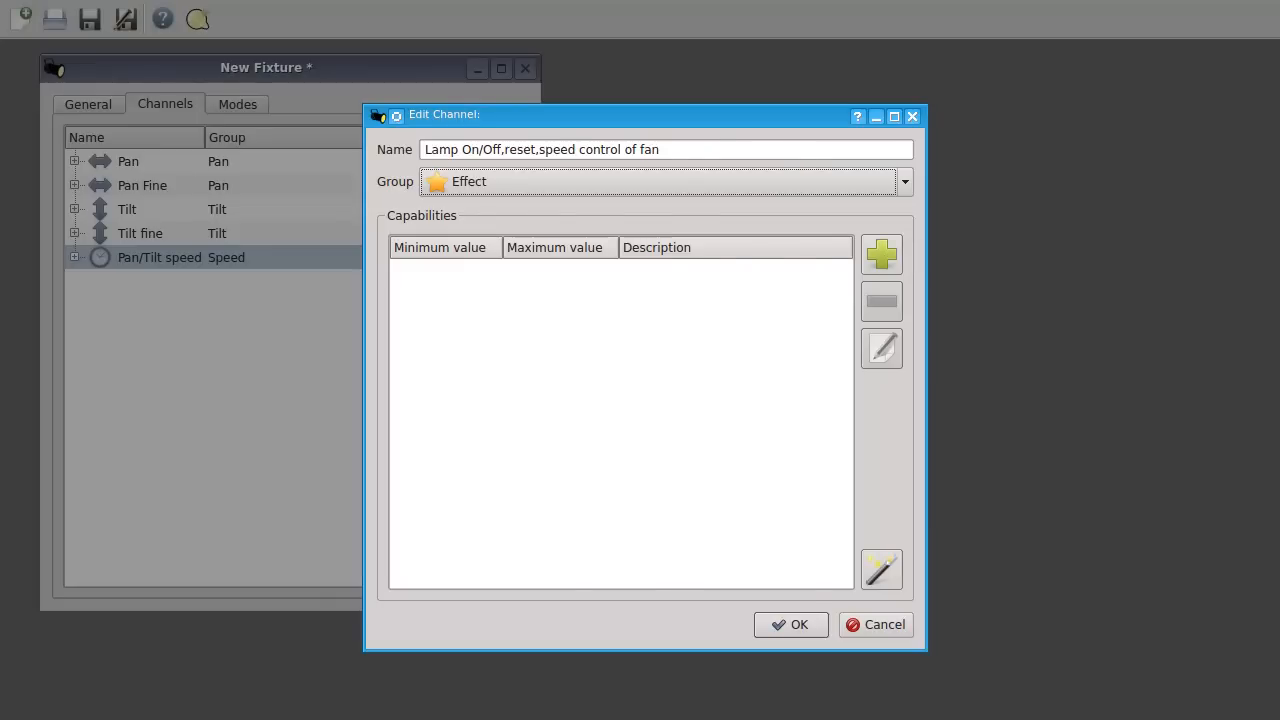
Add a 0–127 capability to the lamp and fan channel with the chart description "From max.speed of fans to min. speed of fans".
key("alt+Tab")
left_click_drag(642, 373, 989, 362)
left_click(893, 393)
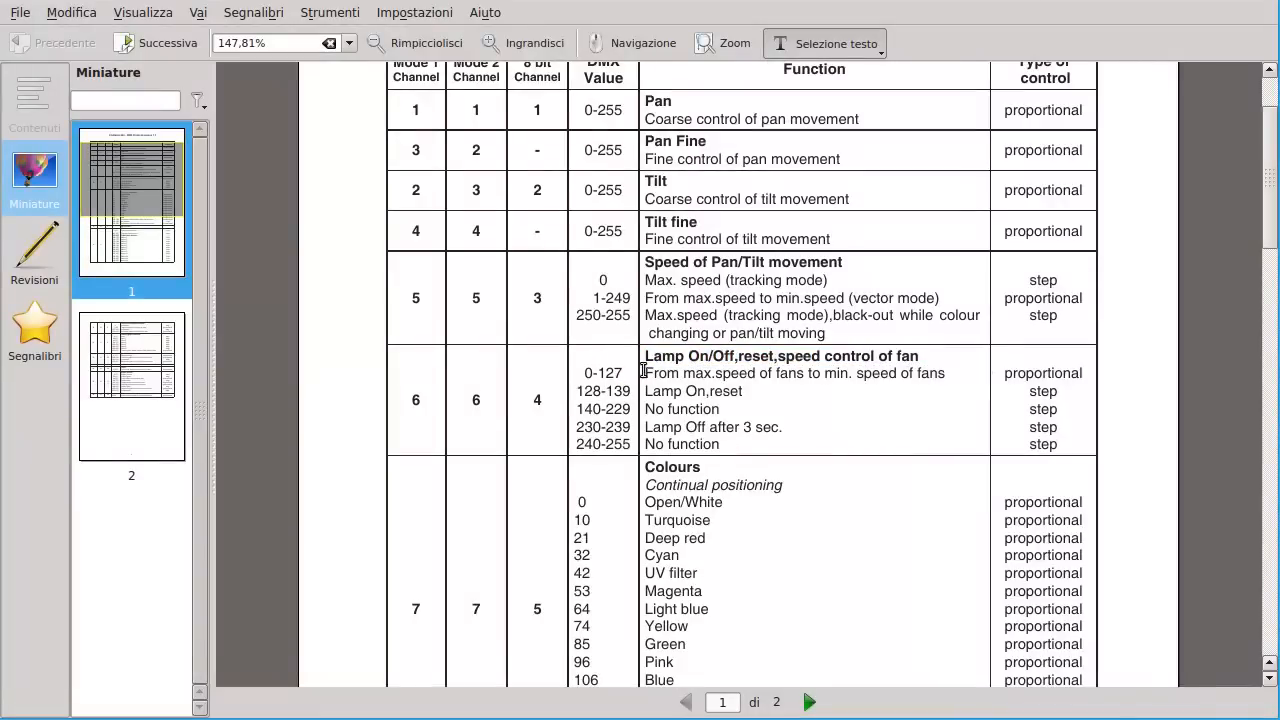
left_click_drag(648, 372, 951, 374)
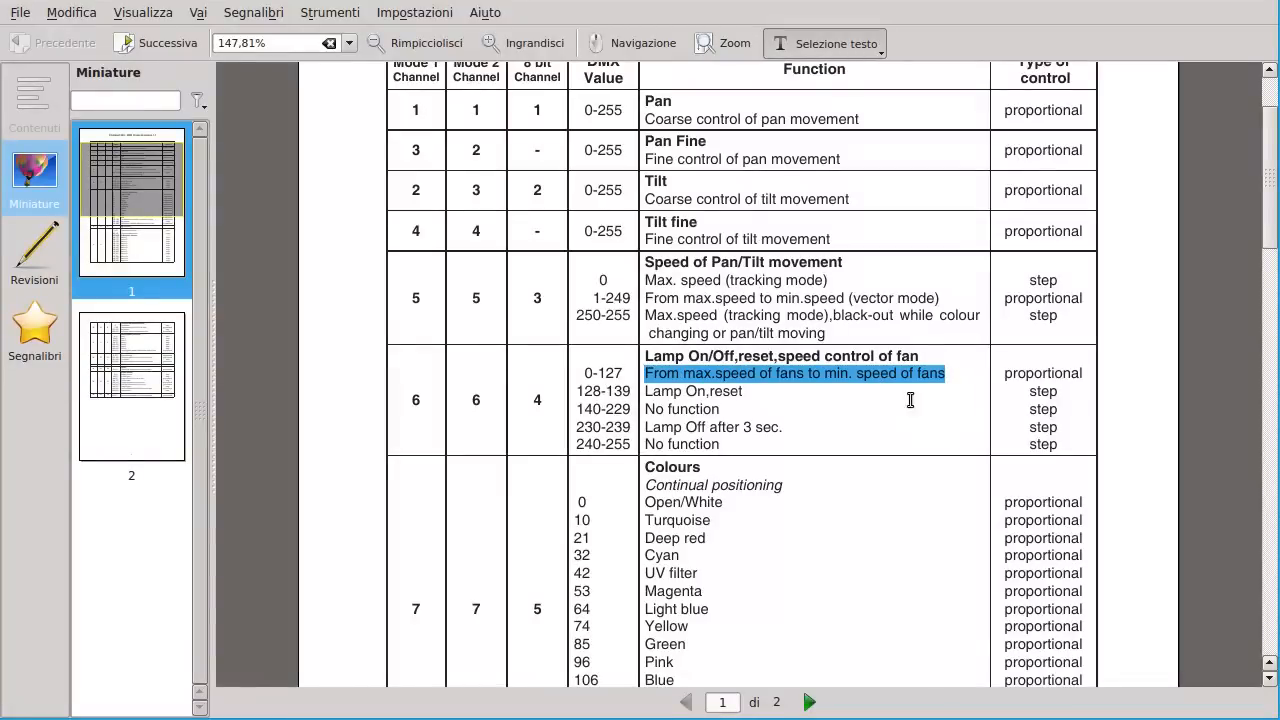
key("alt+Tab")
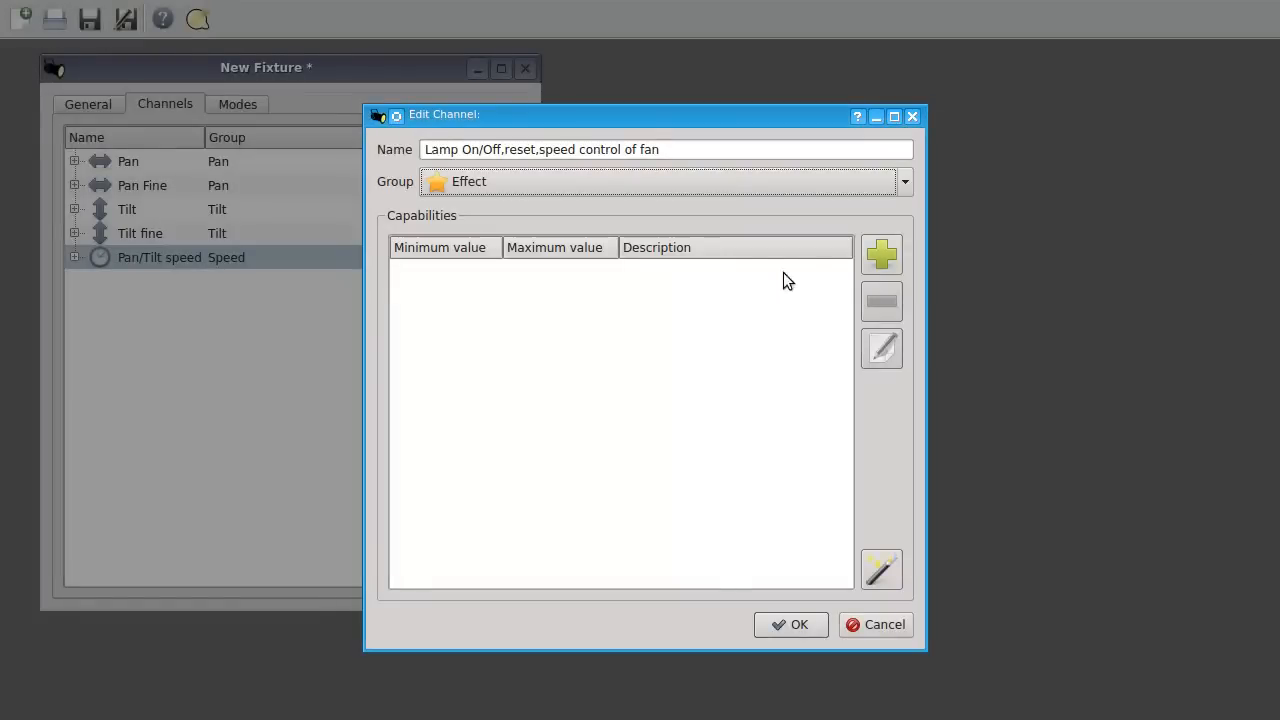
left_click(870, 253)
key("Tab")
type("127")
left_click(517, 606)
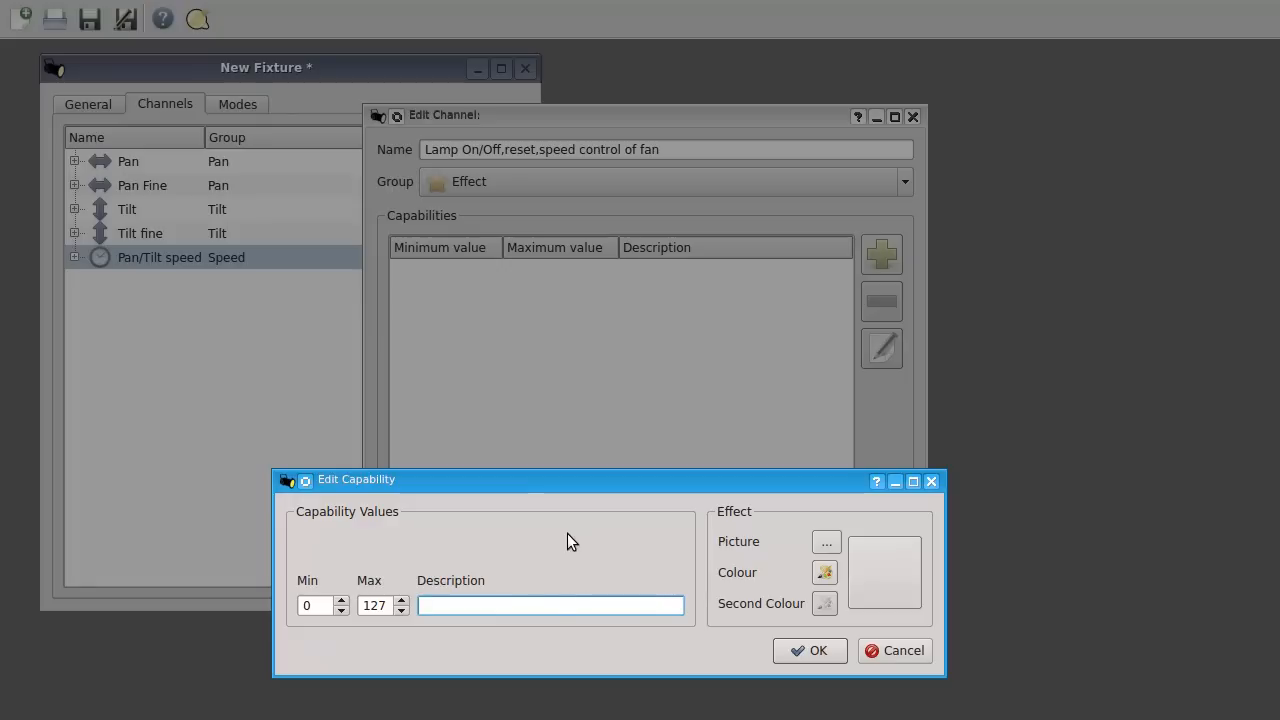
key("ctrl+v")
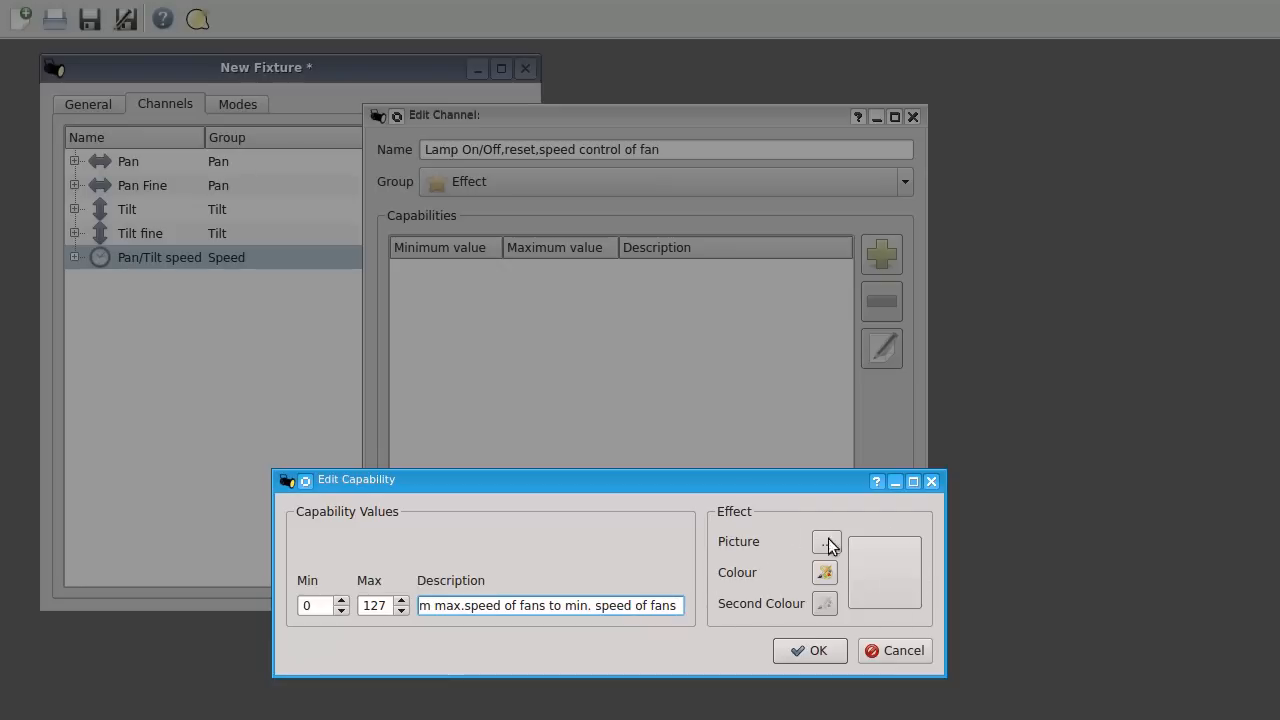
left_click(815, 651)
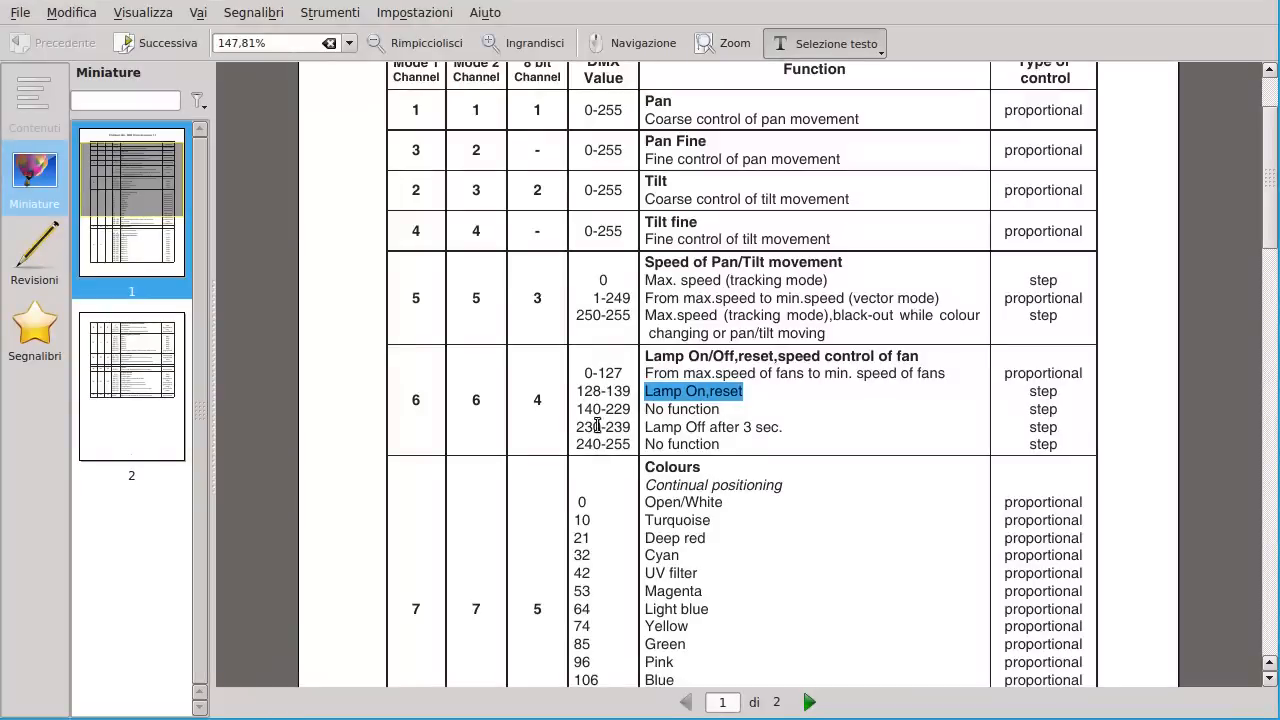
Add a 128–139 capability to the lamp and fan channel with the description "Lamp On,reset".
key("alt+Tab")
left_click(881, 254)
key("Tab")
type("139")
key("Tab")
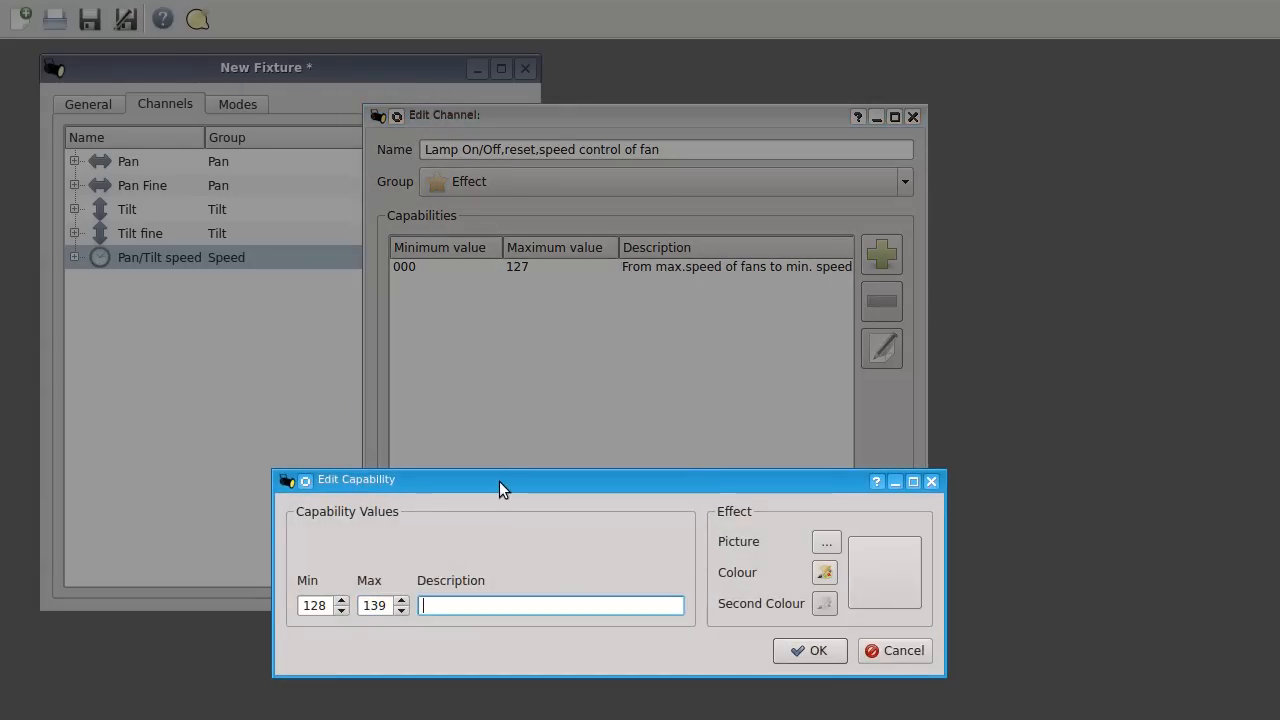
type("Lamp On,reset")
left_click(827, 648)
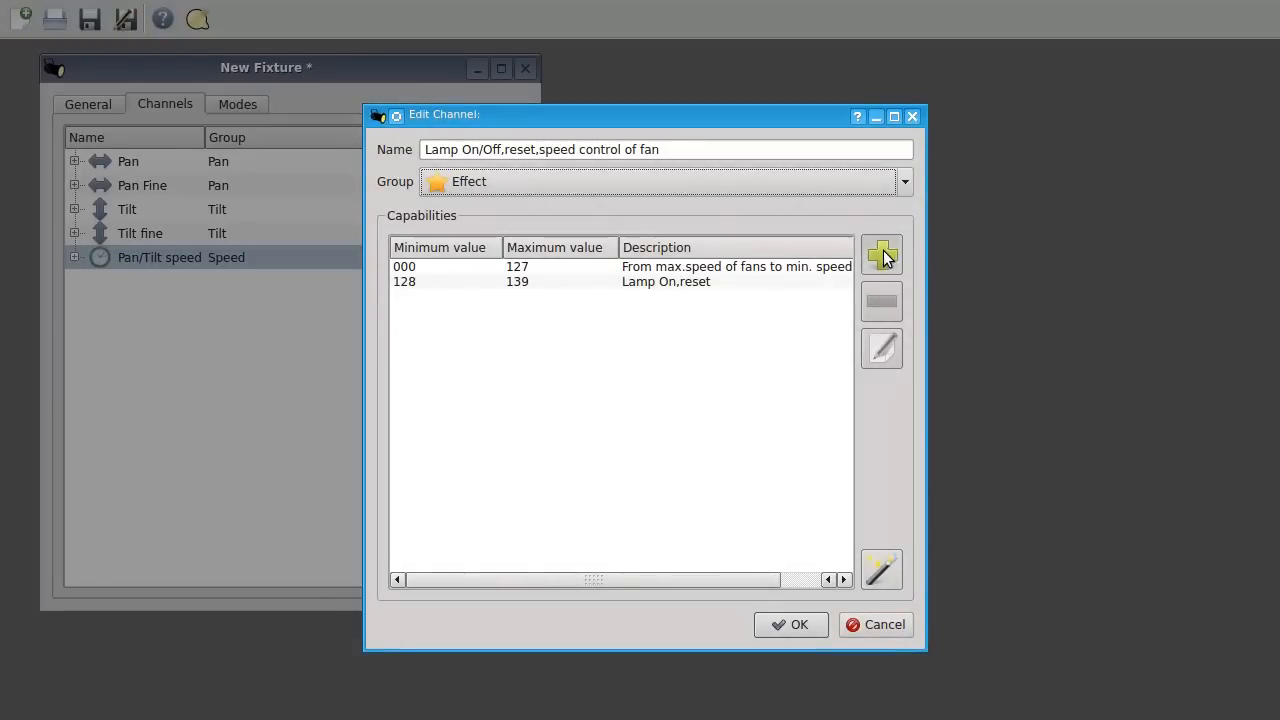
Add a 140–229 capability to the lamp and fan channel with the description "No function".
left_click(882, 256)
key("Tab")
type("229")
key("Tab")
type("No function")
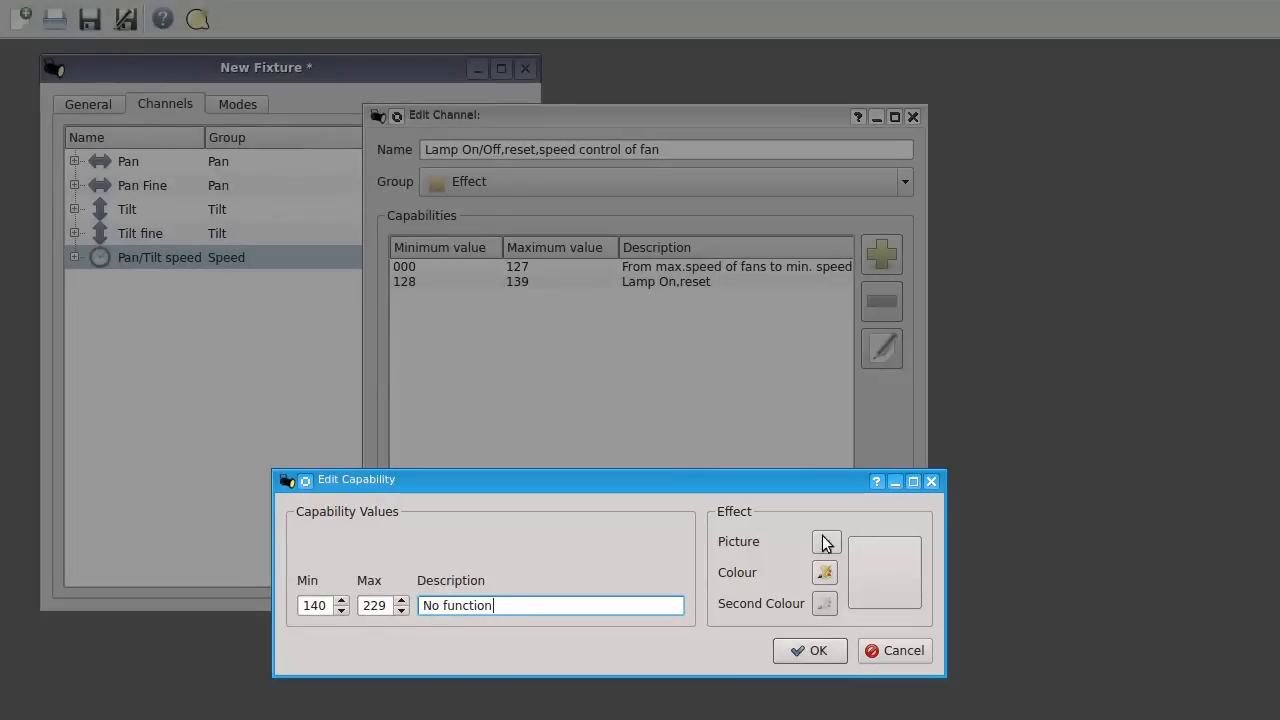
left_click(812, 651)
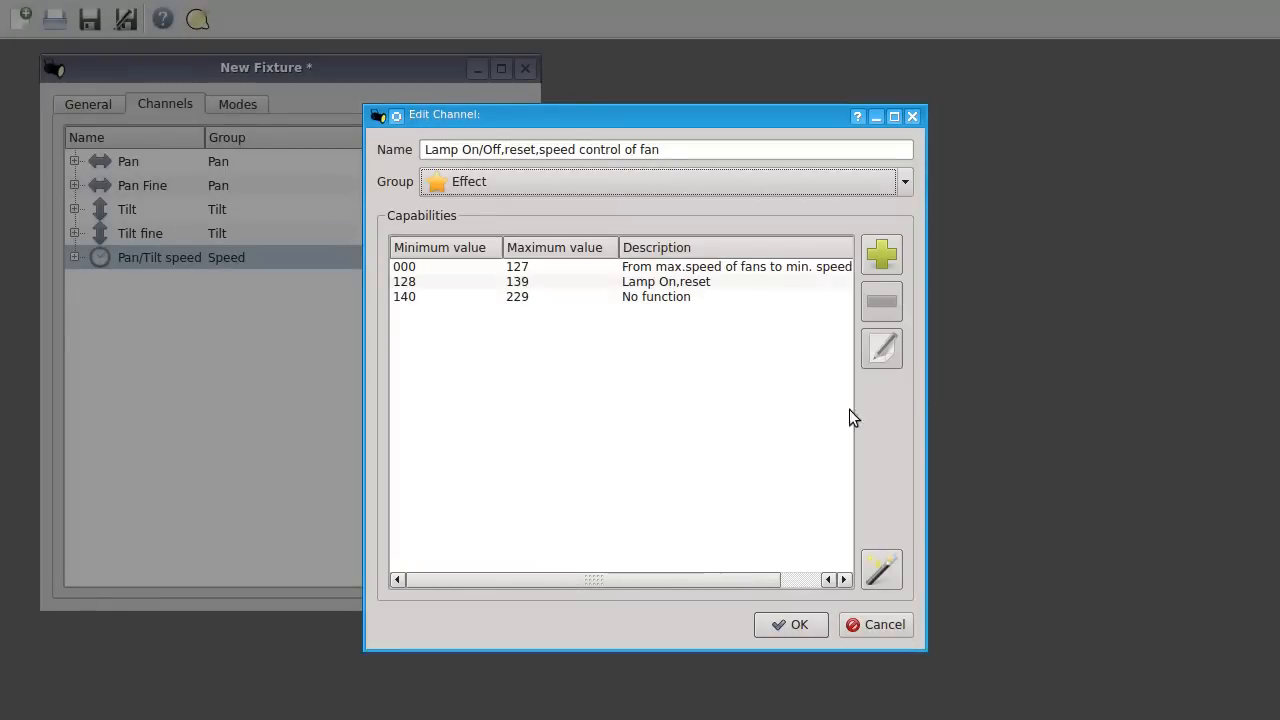
Add a 230–239 capability with the description "Lamp Off after 3 sec." copied from the DMX protocol chart.
key("alt+Tab")
left_click_drag(645, 428, 793, 413)
key("ctrl+c")
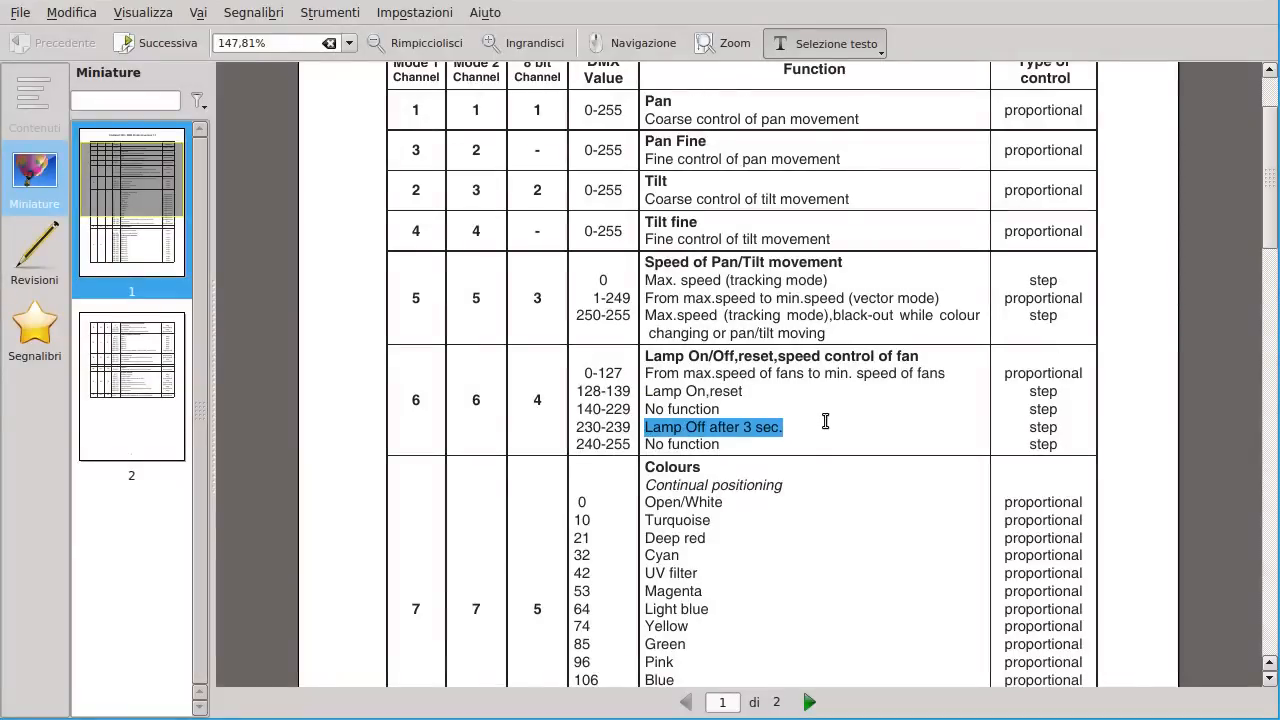
key("alt+Tab")
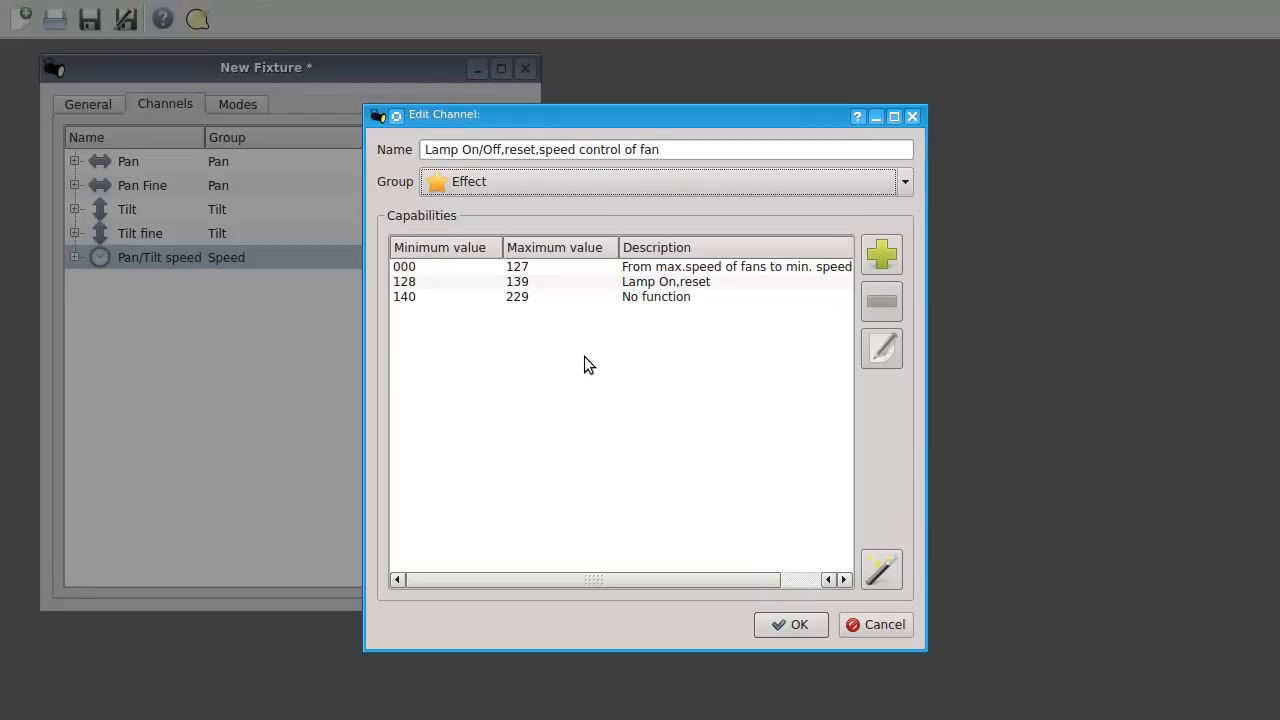
left_click(881, 255)
key("Tab")
type("239")
key("Tab")
key("ctrl+v")
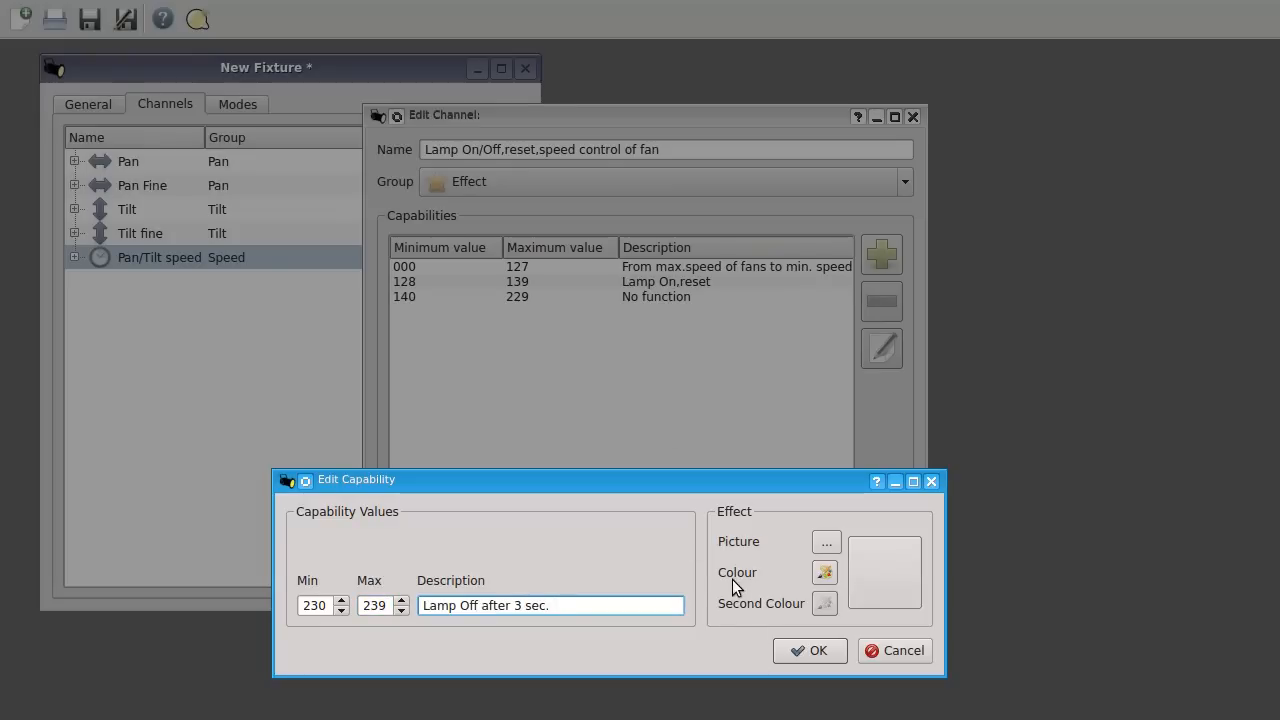
left_click(808, 649)
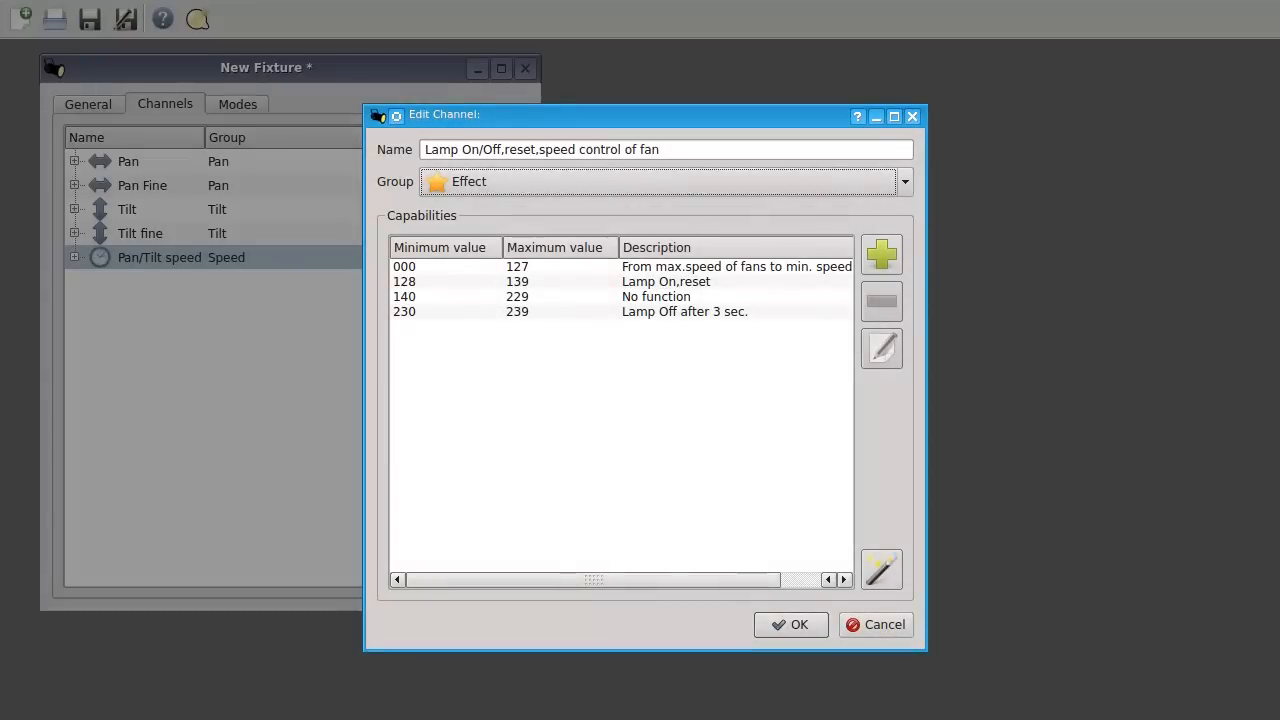
Add a 240–255 capability with the chart text "No function" and save the channel as "Lamp On/Off, reset, speed control of fan".
key("alt+Tab")
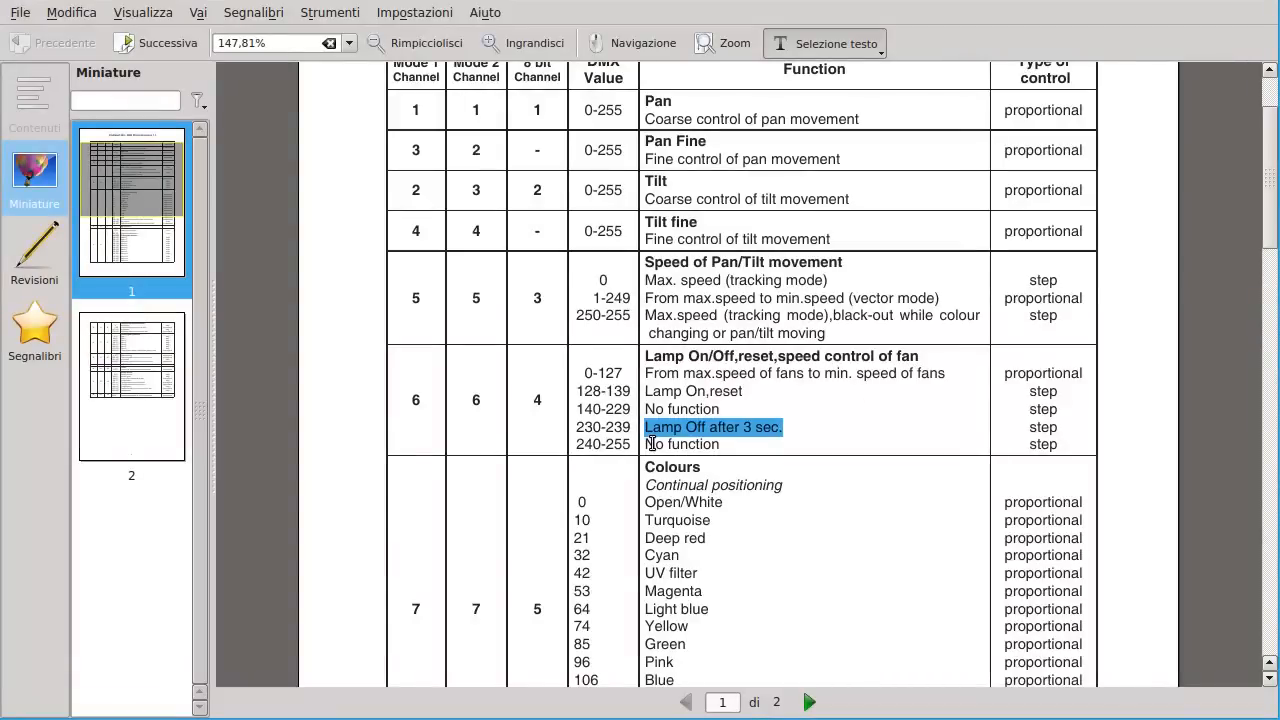
left_click_drag(648, 444, 722, 444)
key("ctrl+c")
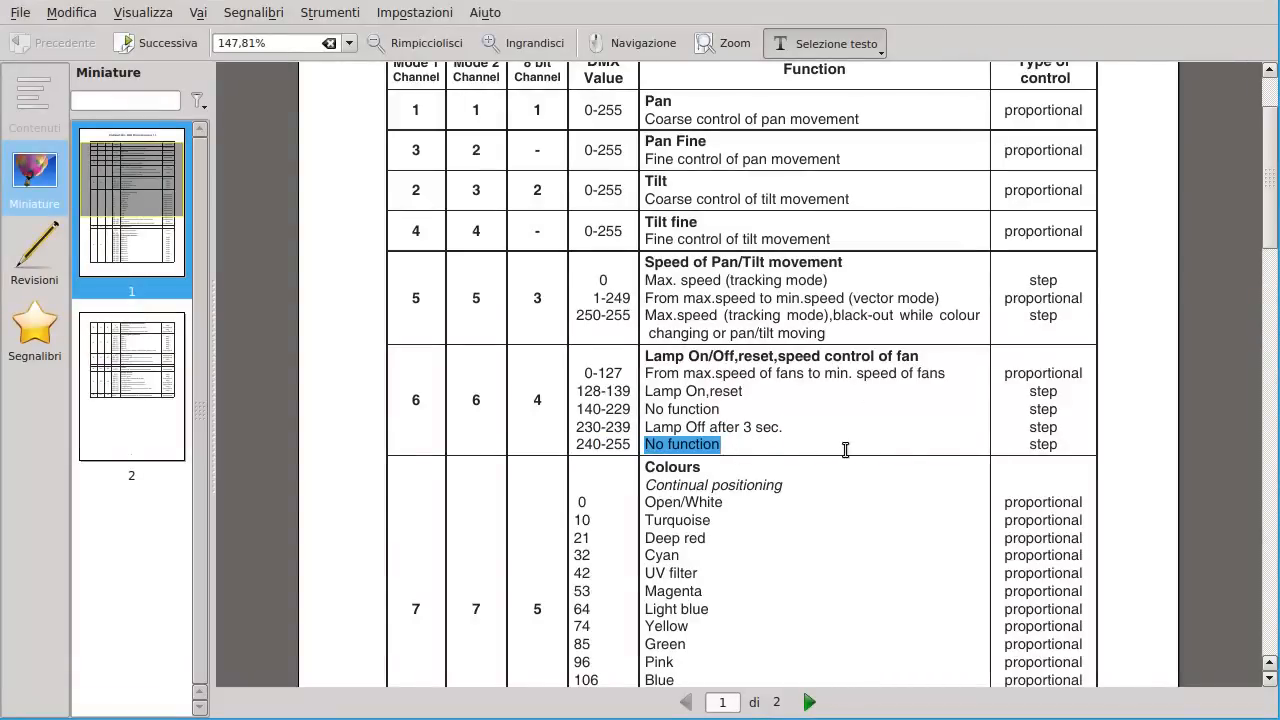
key("alt+Tab")
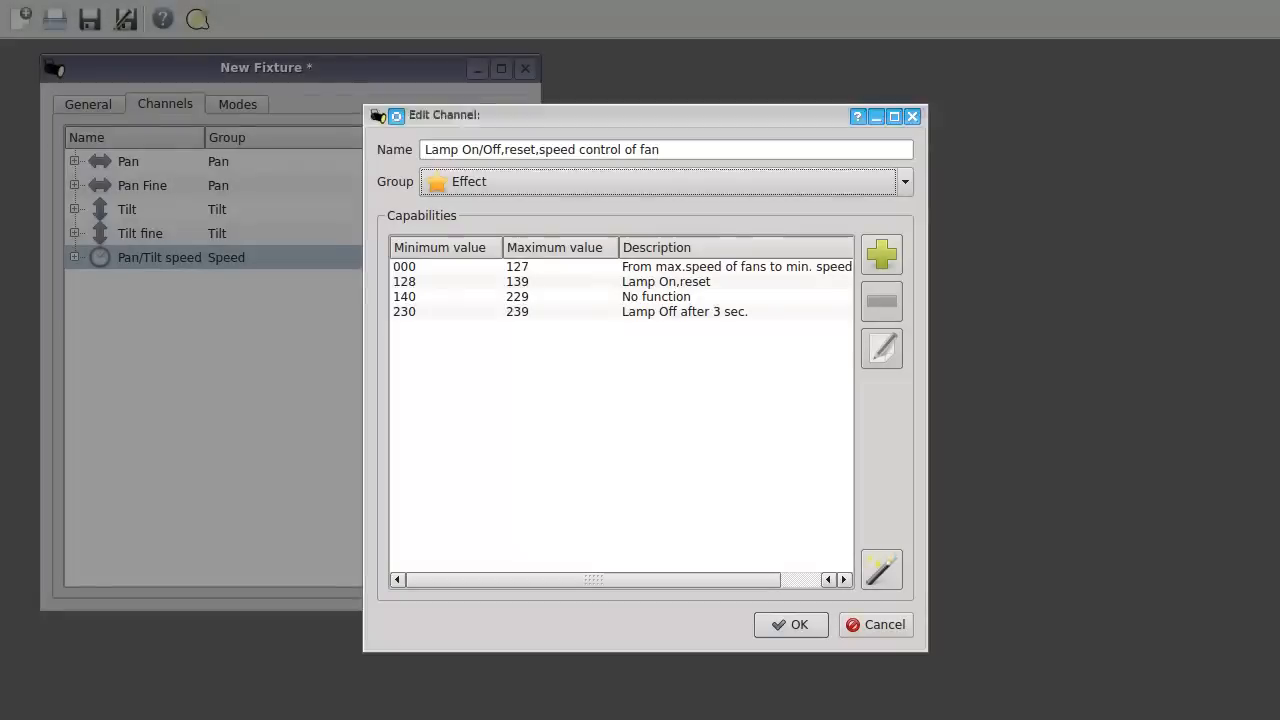
left_click(885, 250)
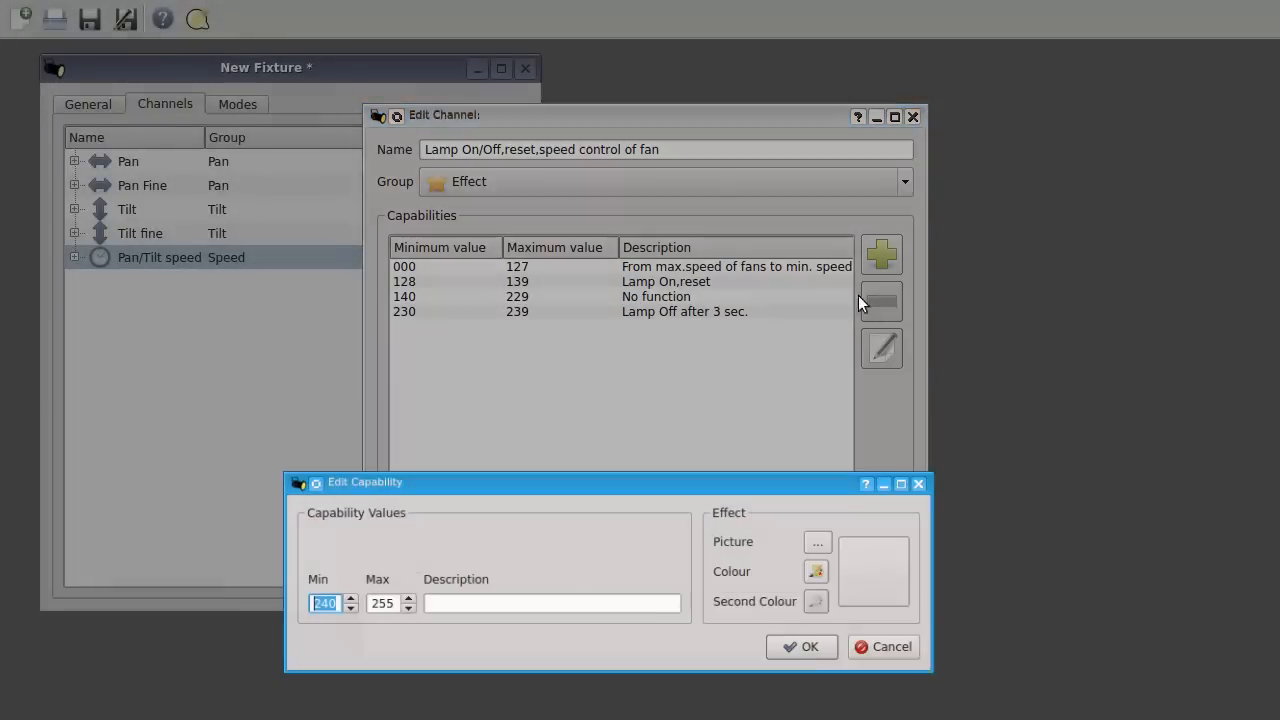
left_click(540, 603)
key("ctrl+v")
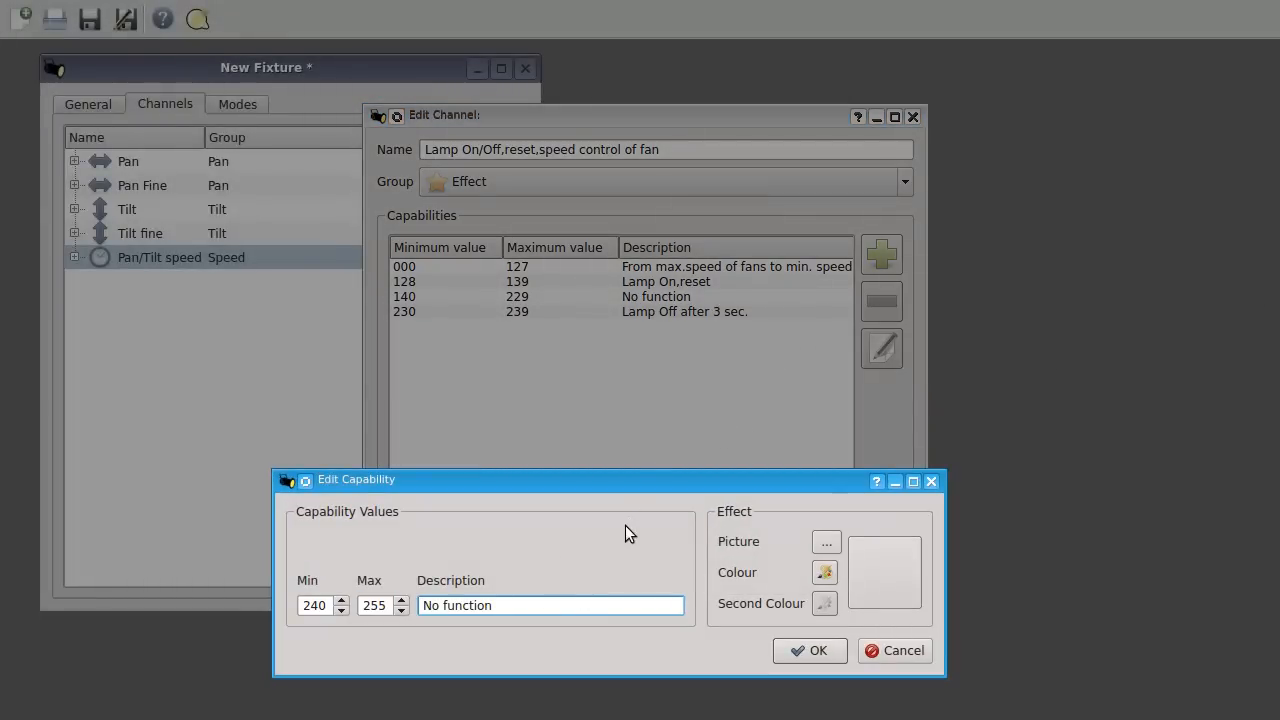
left_click(809, 650)
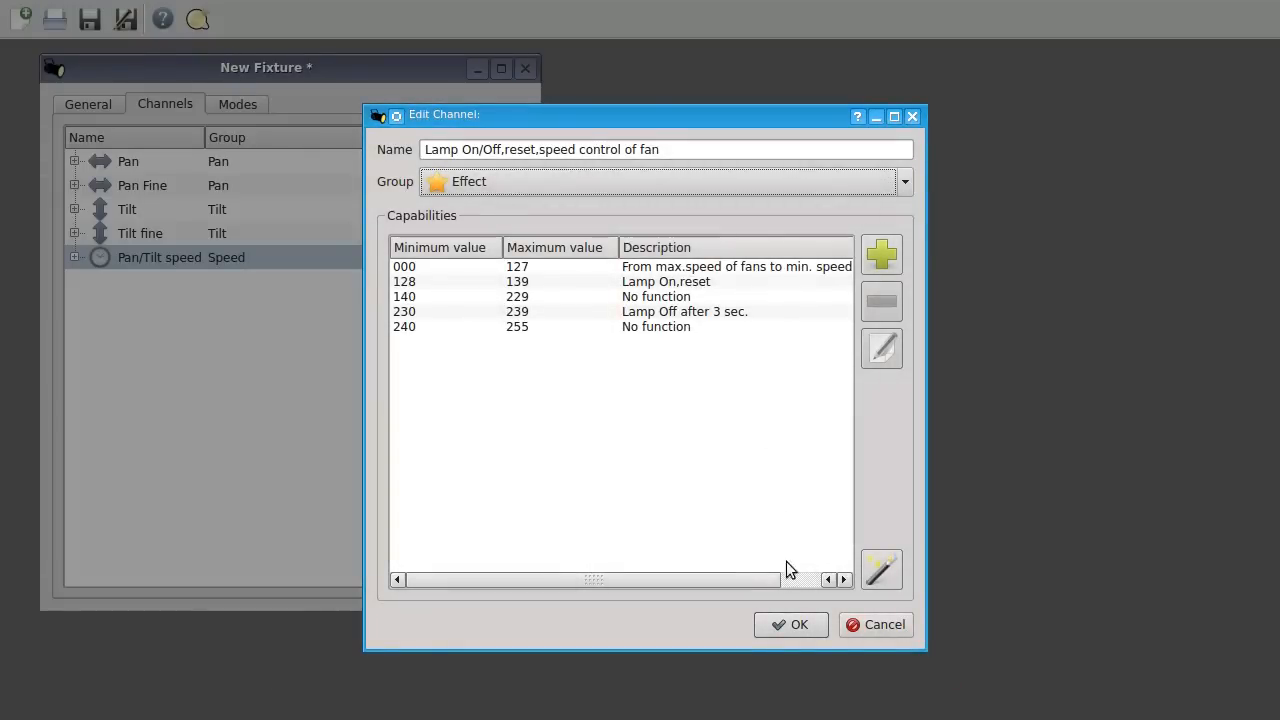
left_click(796, 626)
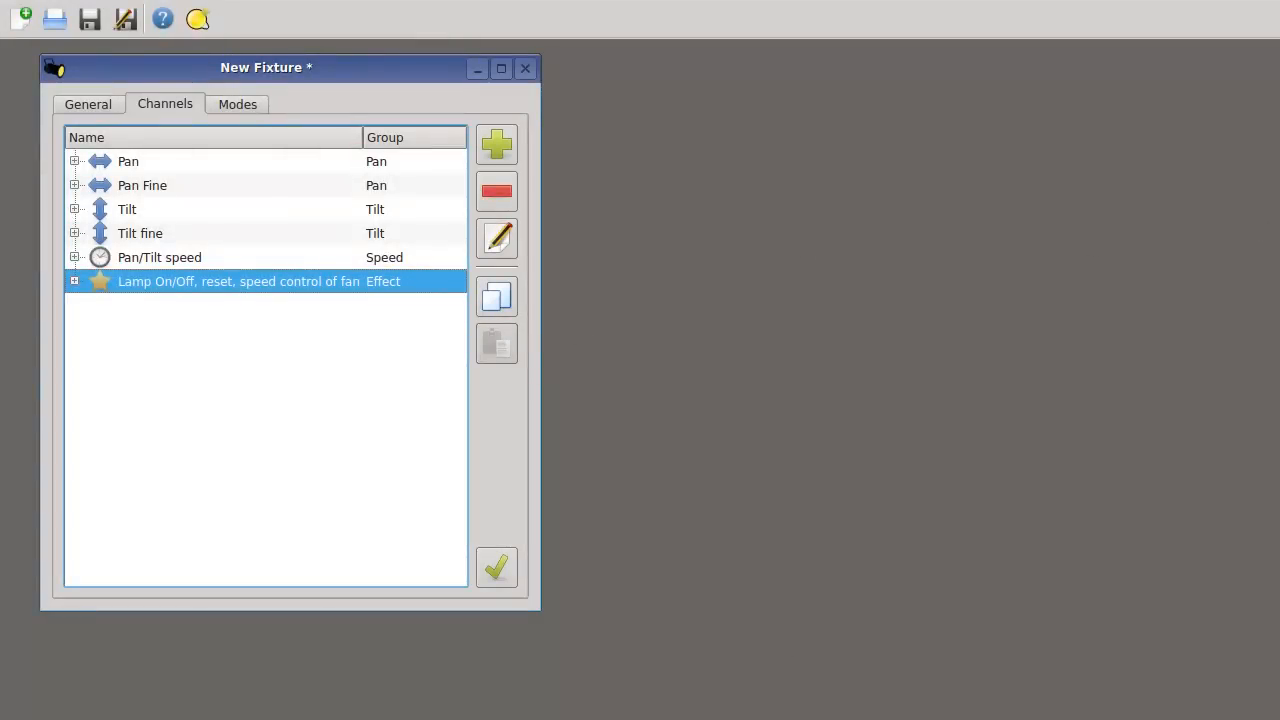
Check the next function in the DMX protocol chart and add a channel named "Colours" in the Colour group.
key("alt+Tab")
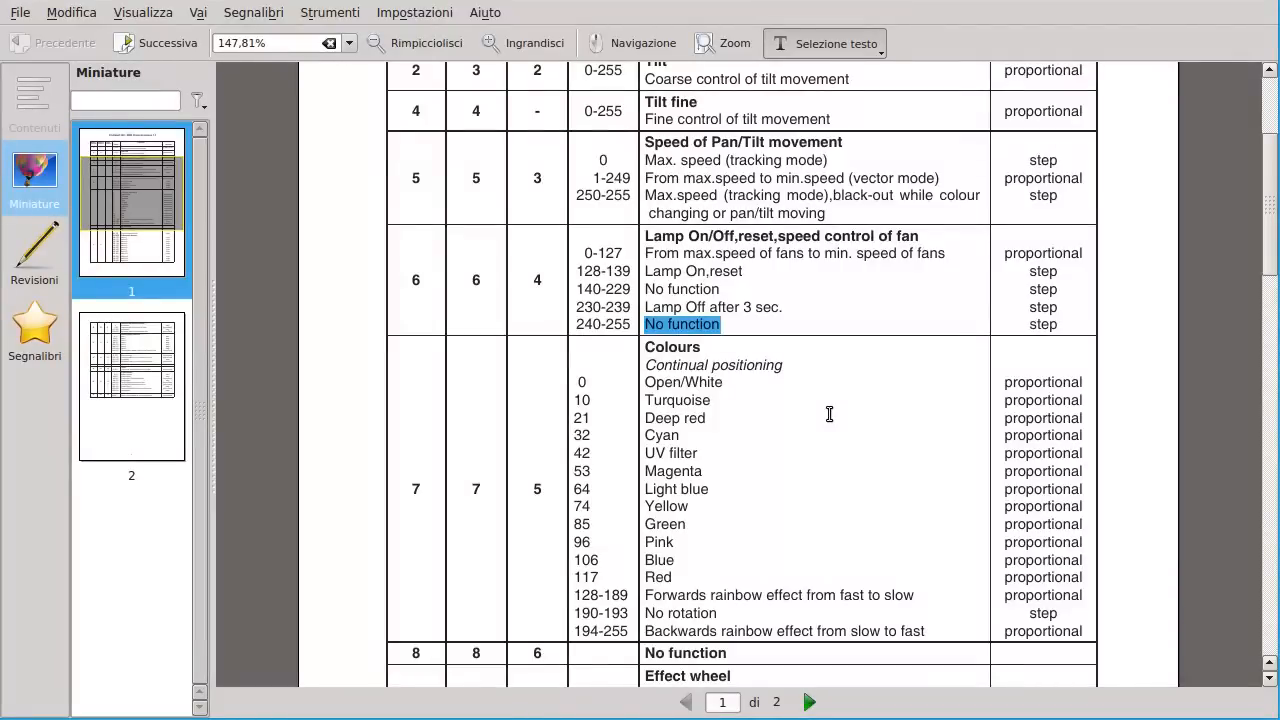
left_click(664, 333)
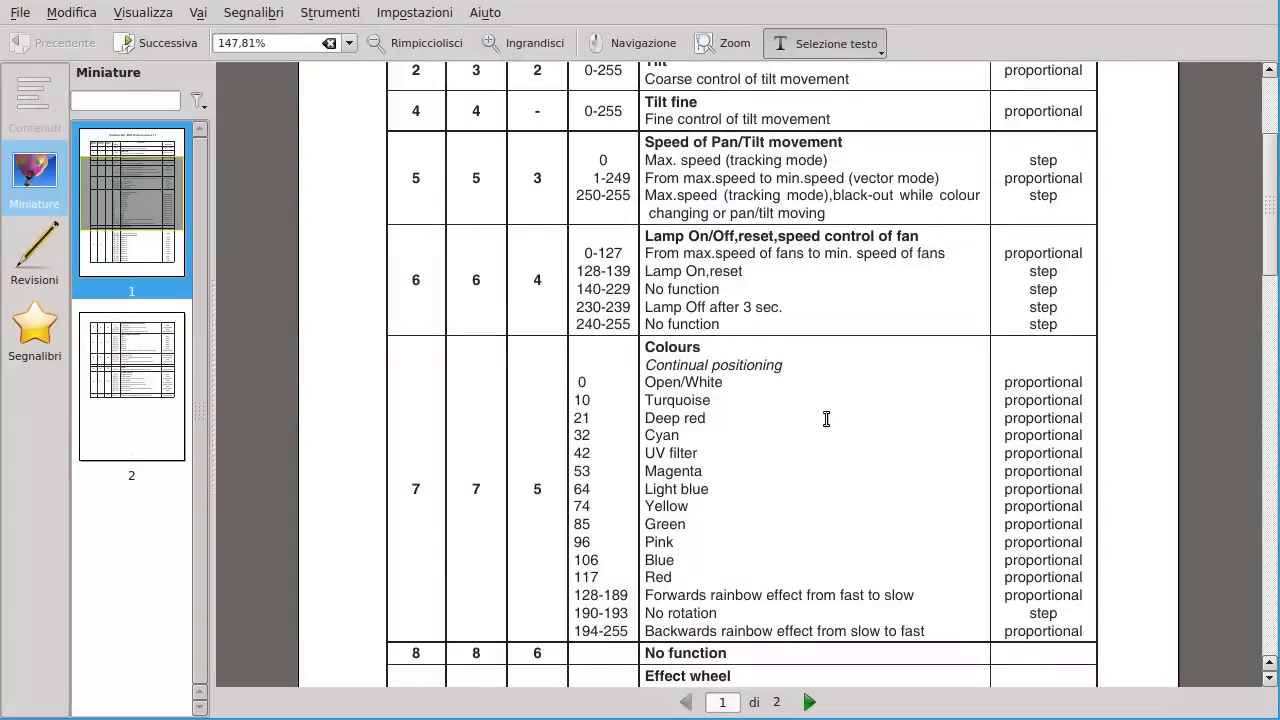
scroll(823, 420, "down", 3)
scroll(768, 558, "down", 3)
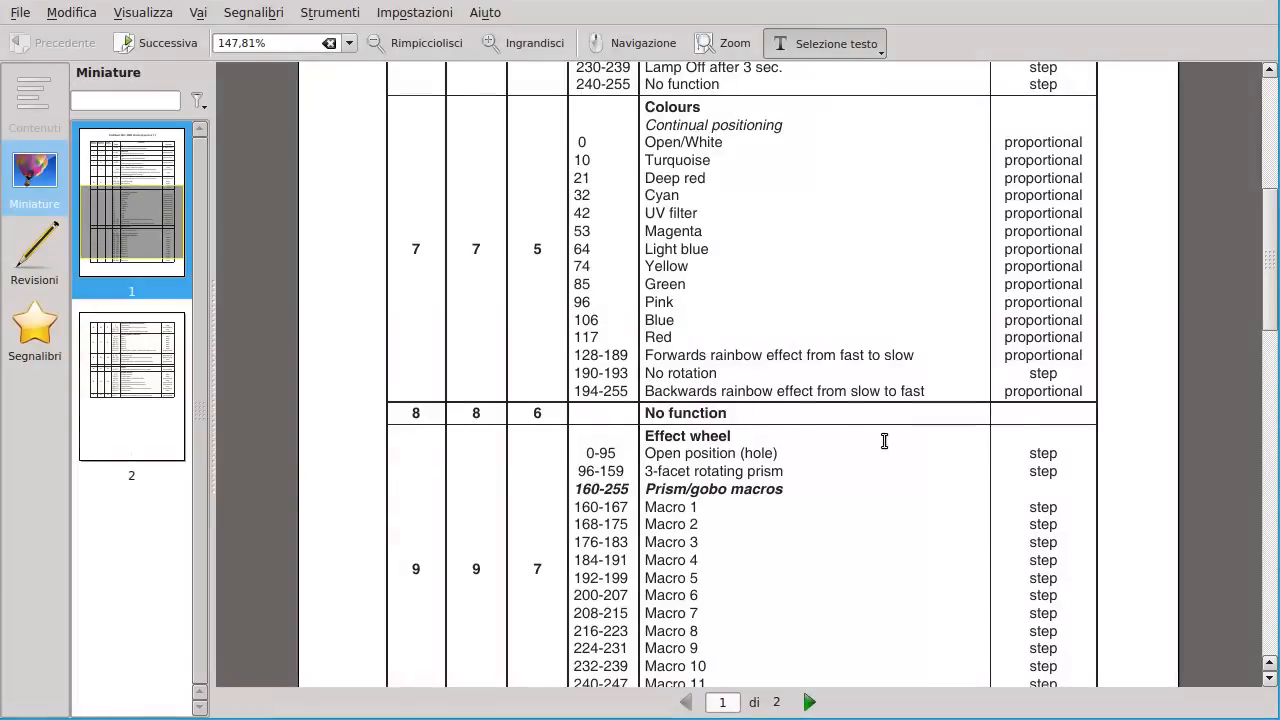
scroll(886, 441, "up", 3)
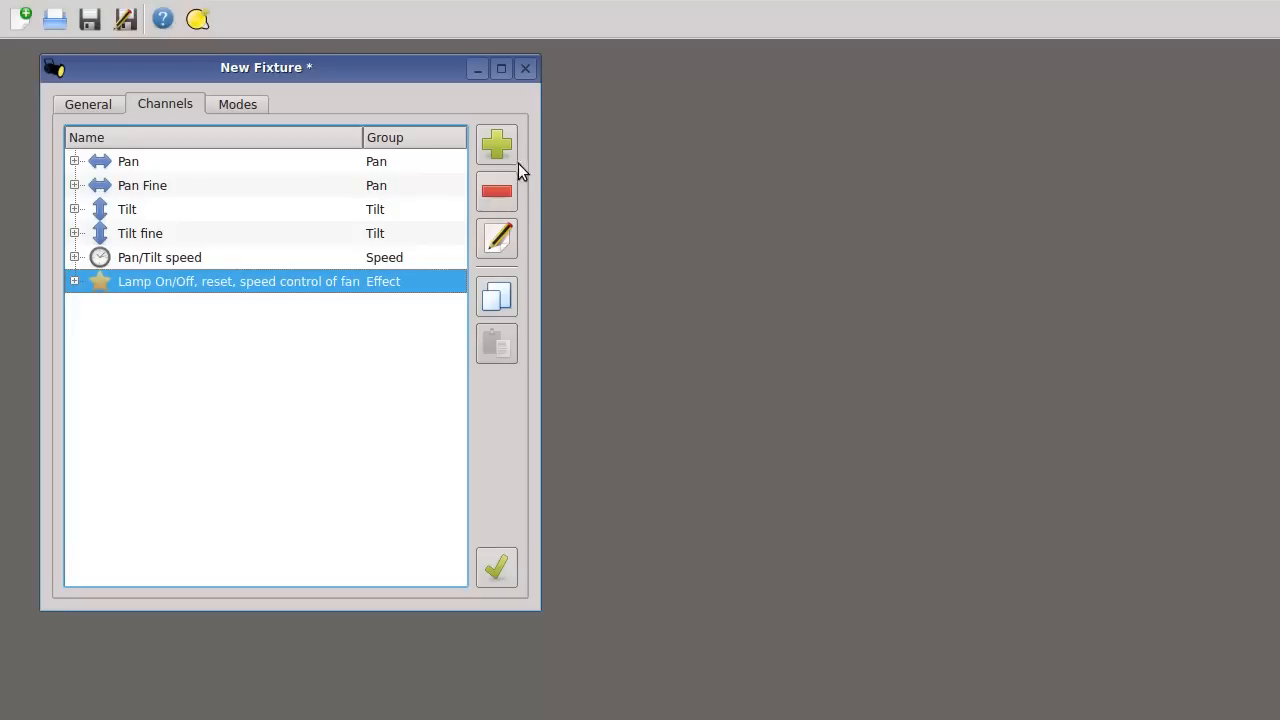
left_click(512, 158)
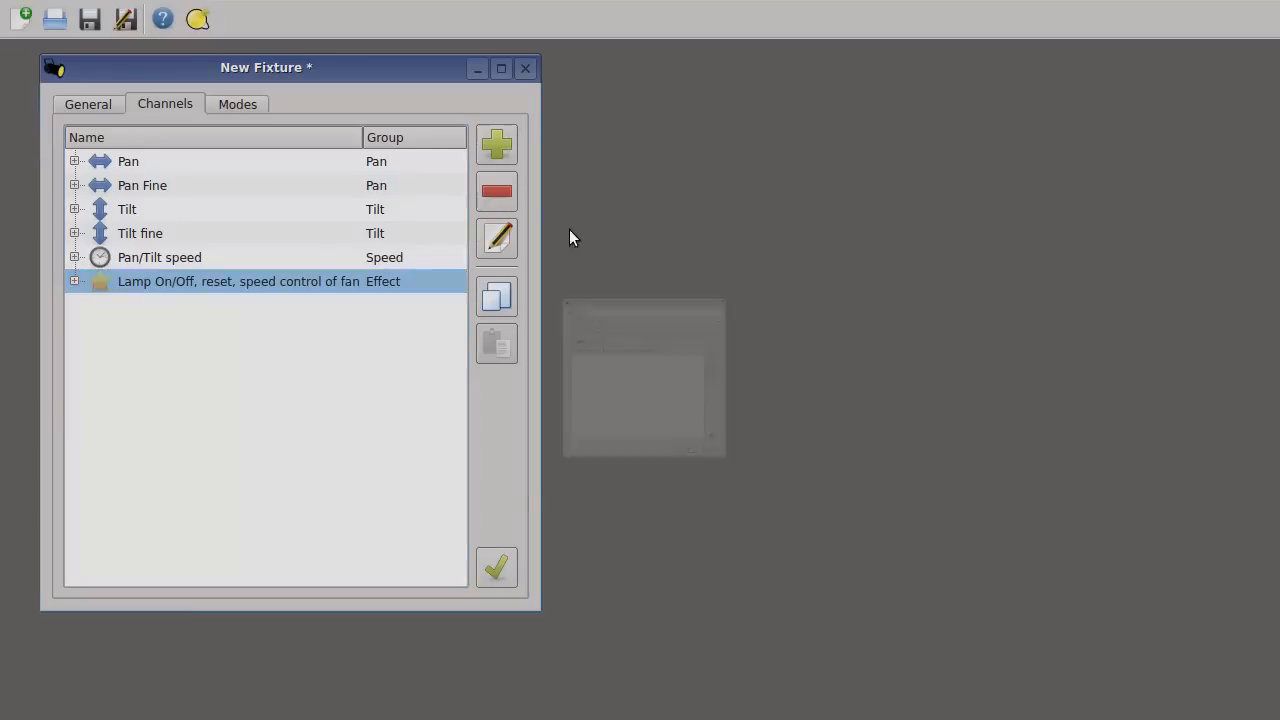
type("Colours")
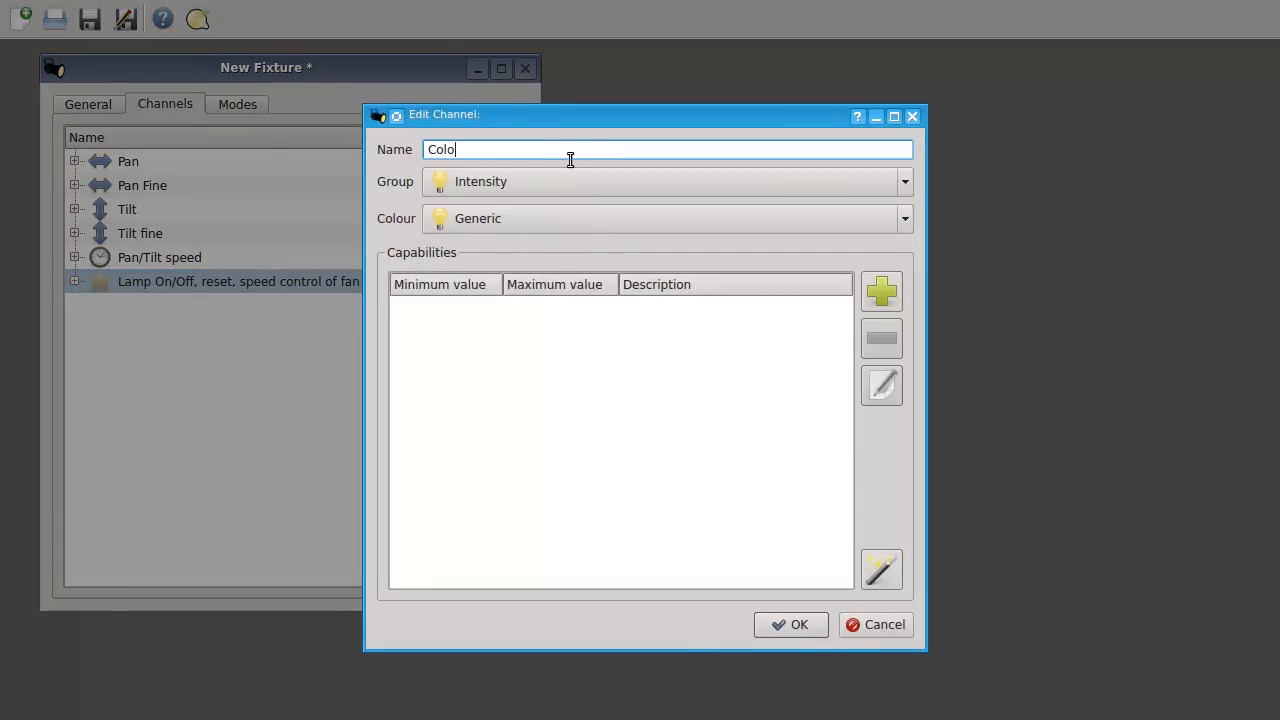
left_click(531, 176)
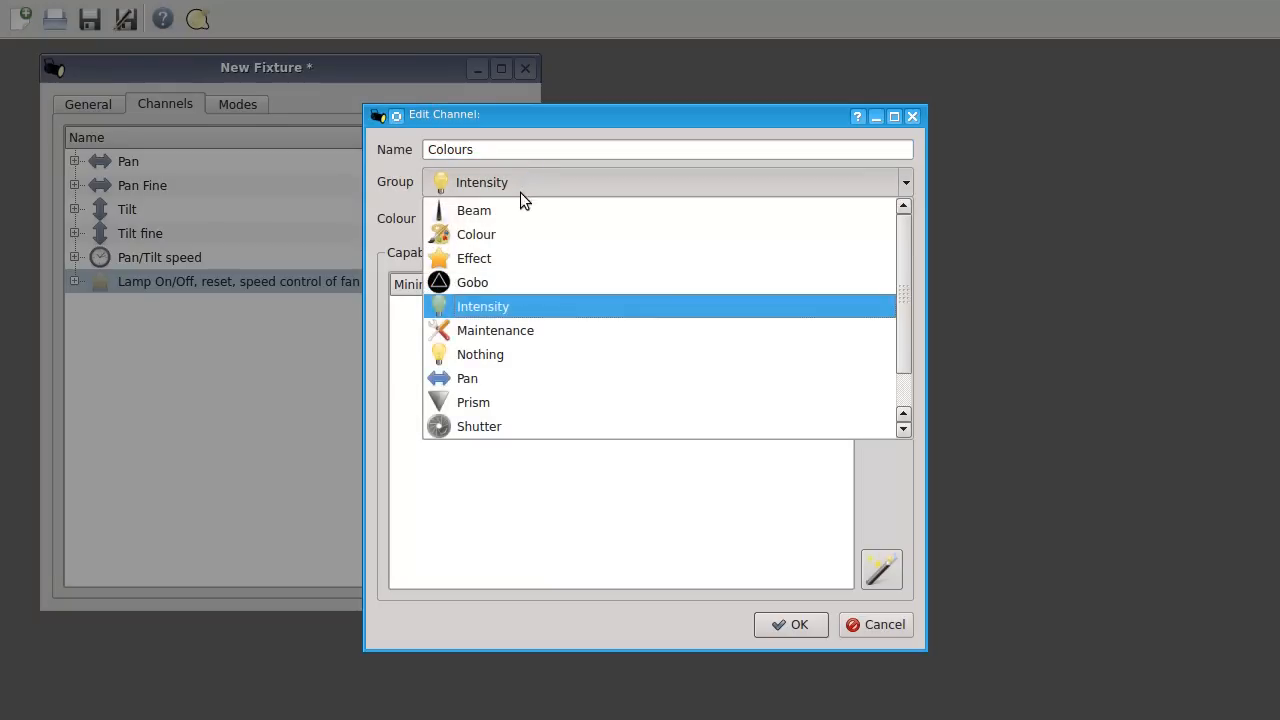
left_click(503, 234)
left_click(558, 373)
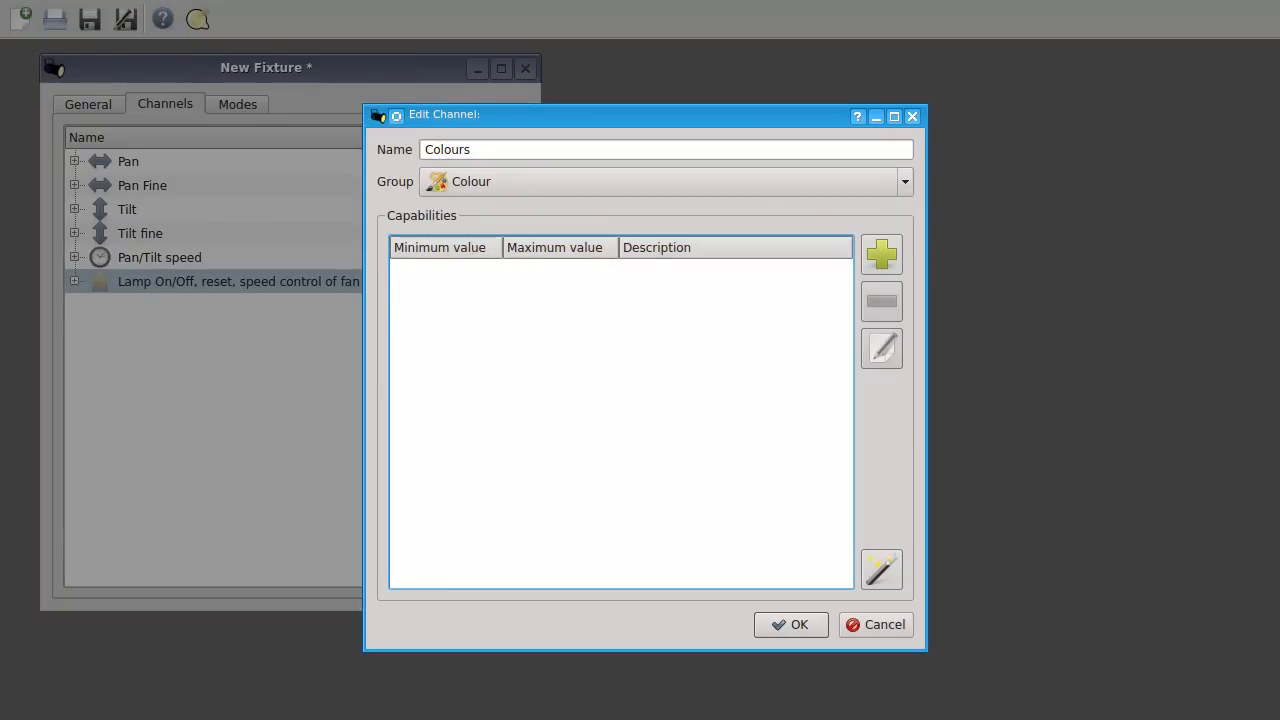
Check the Colours section of the DMX chart and add a 0–9 capability described as "Open/White" with the colour white.
key("alt+Tab")
key("alt+Tab")
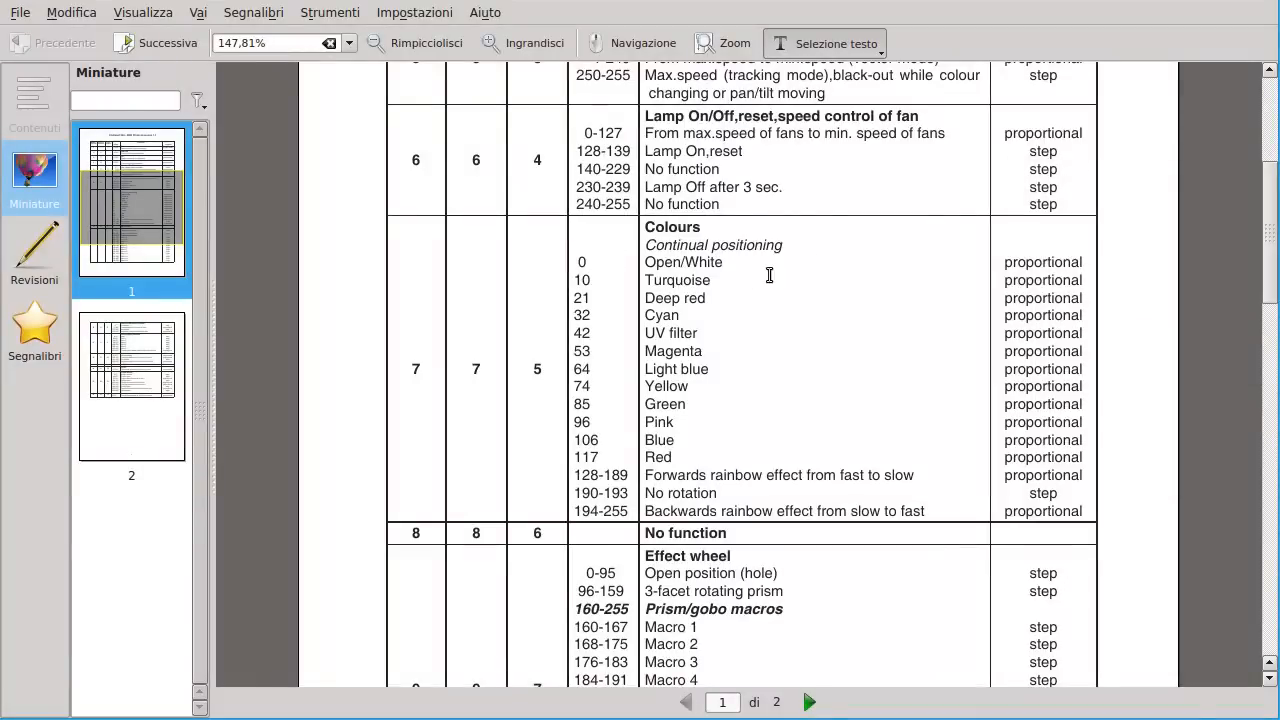
key("alt+Tab")
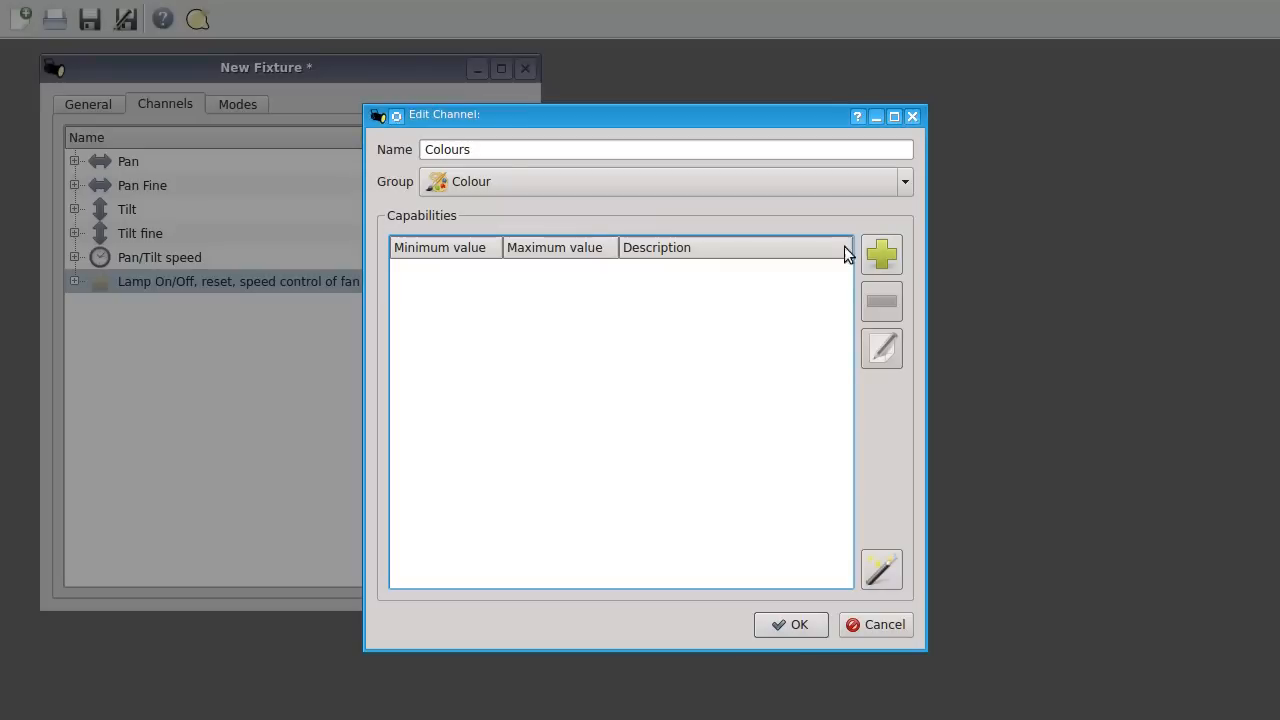
left_click(884, 256)
key("Tab")
type("9")
key("Tab")
type("Op")
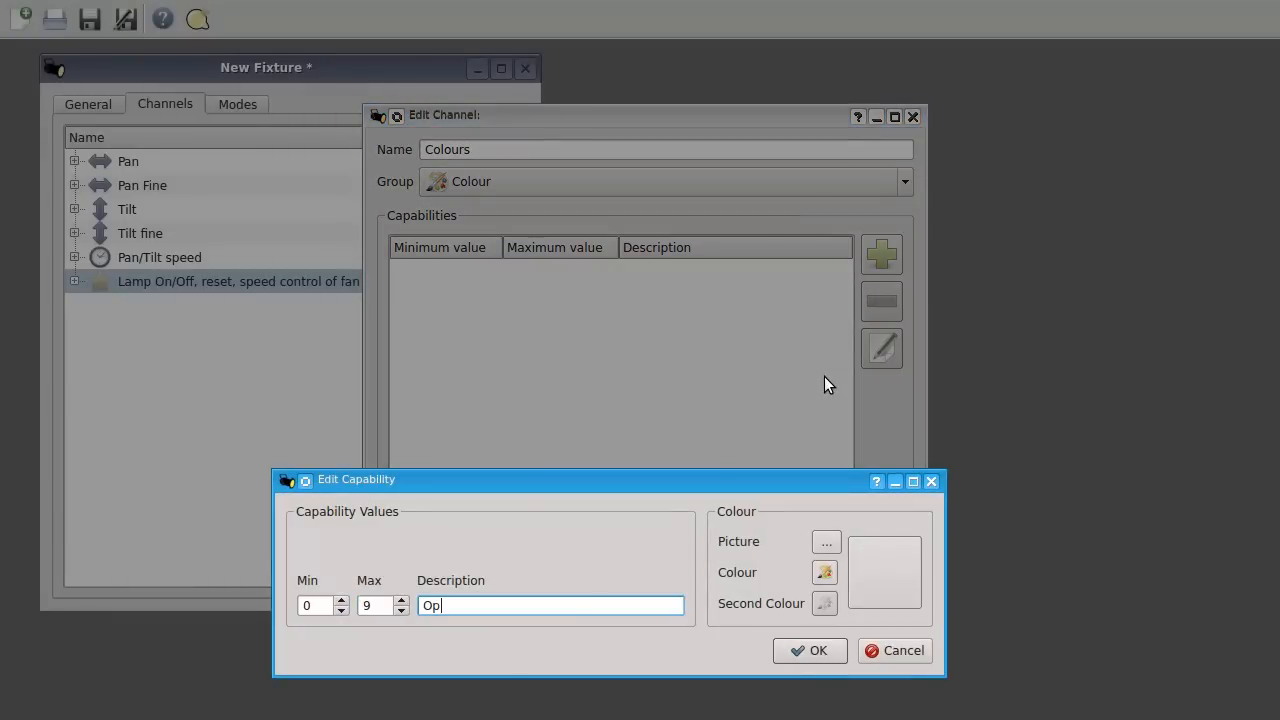
type("en/White")
left_click(826, 572)
left_click(762, 710)
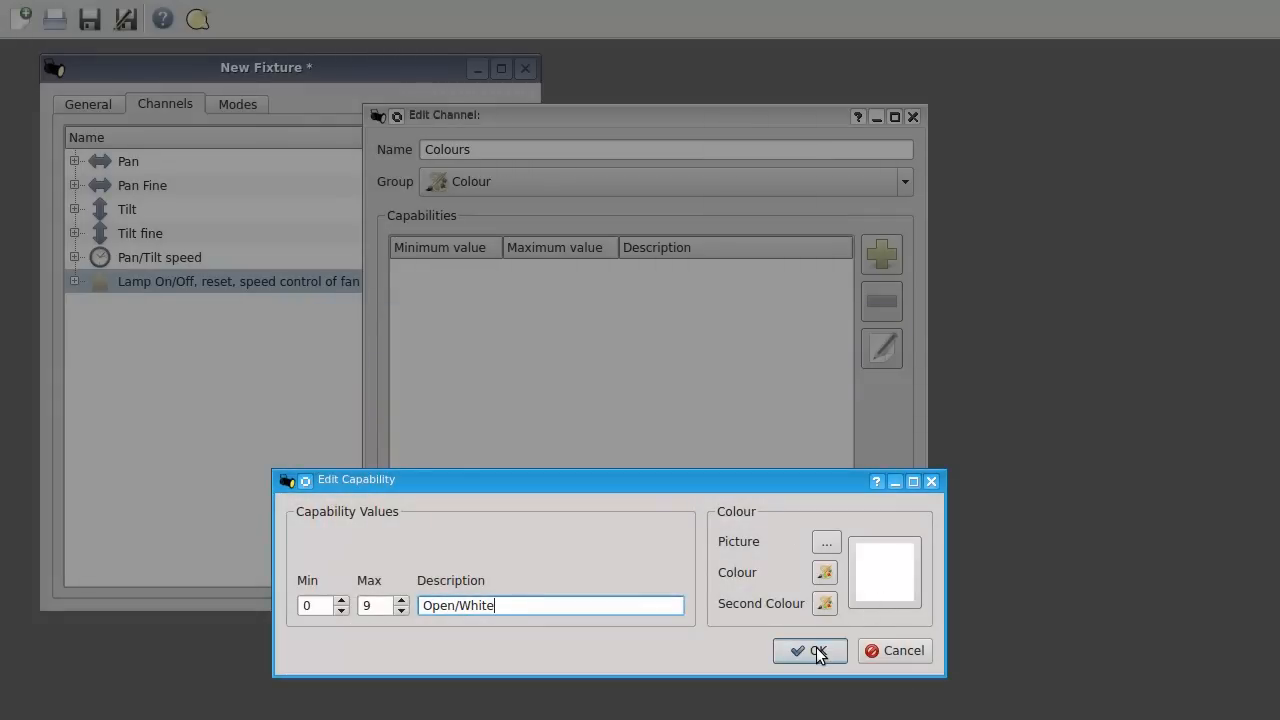
left_click(814, 651)
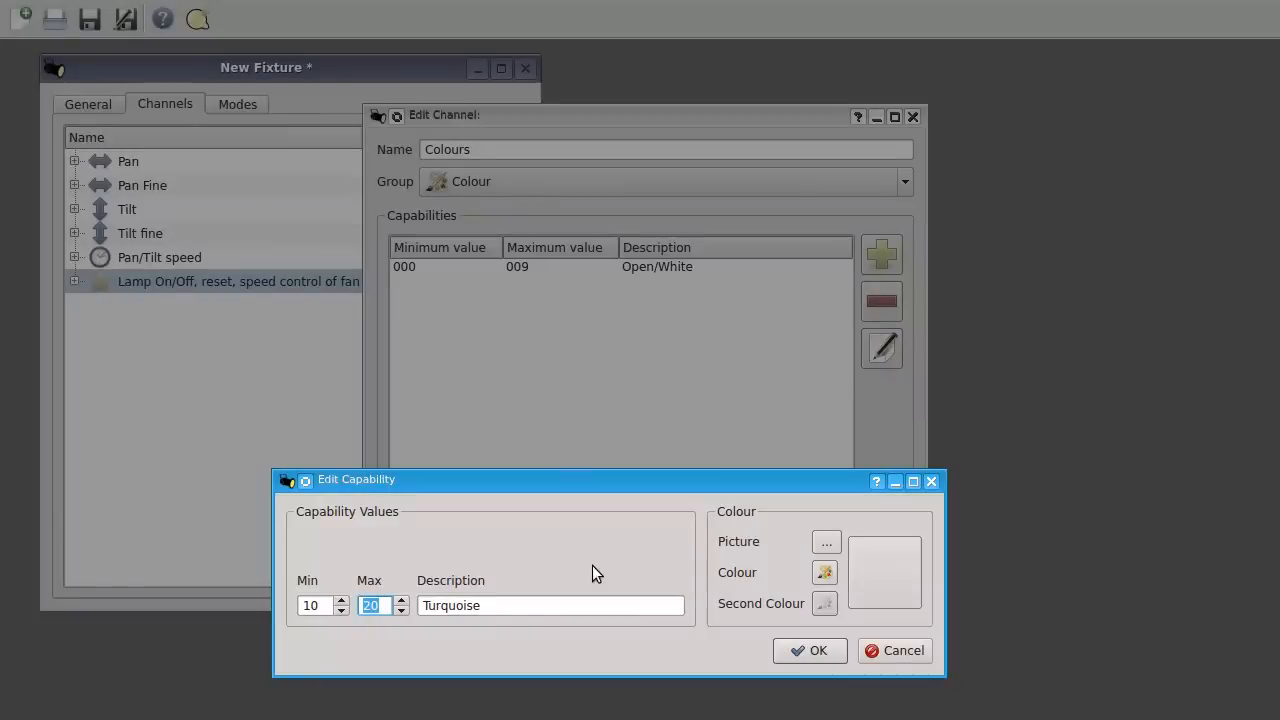
Switch to the browser and bring up the Colour Wheel swatches among the gobos on Robe's ClubSpot 300 CT product page.
left_click(545, 607)
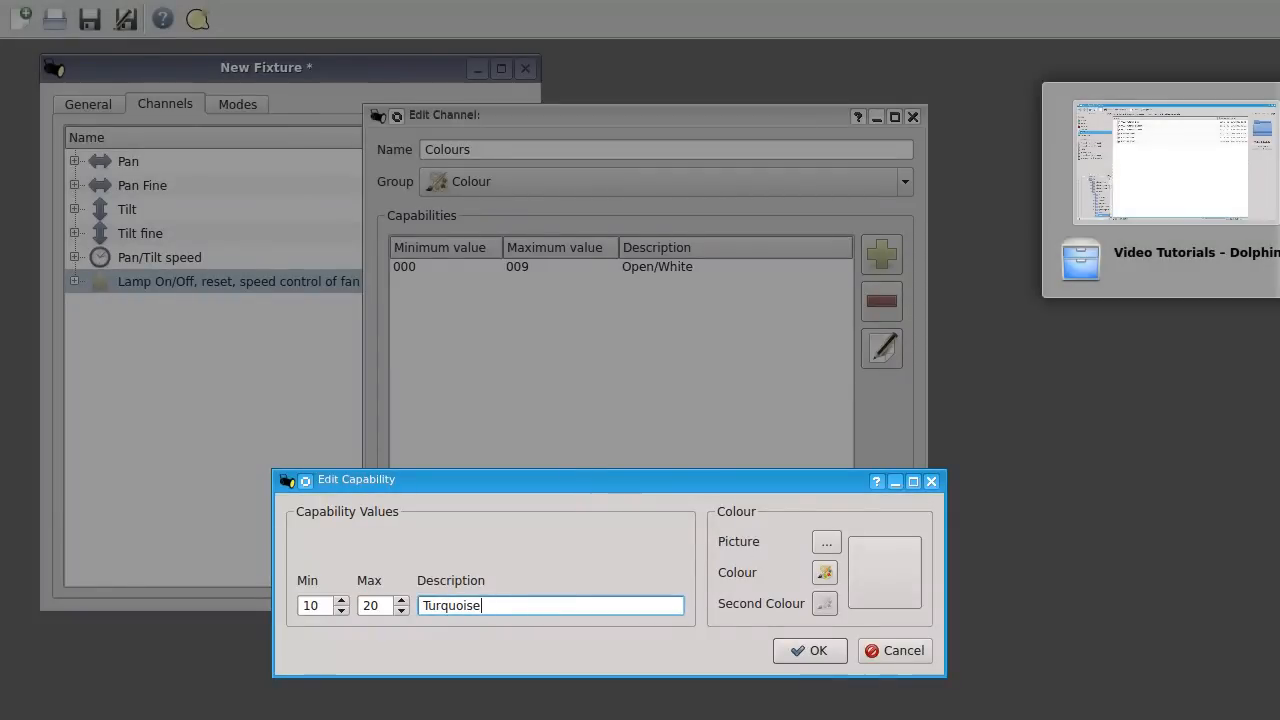
left_click(1279, 200)
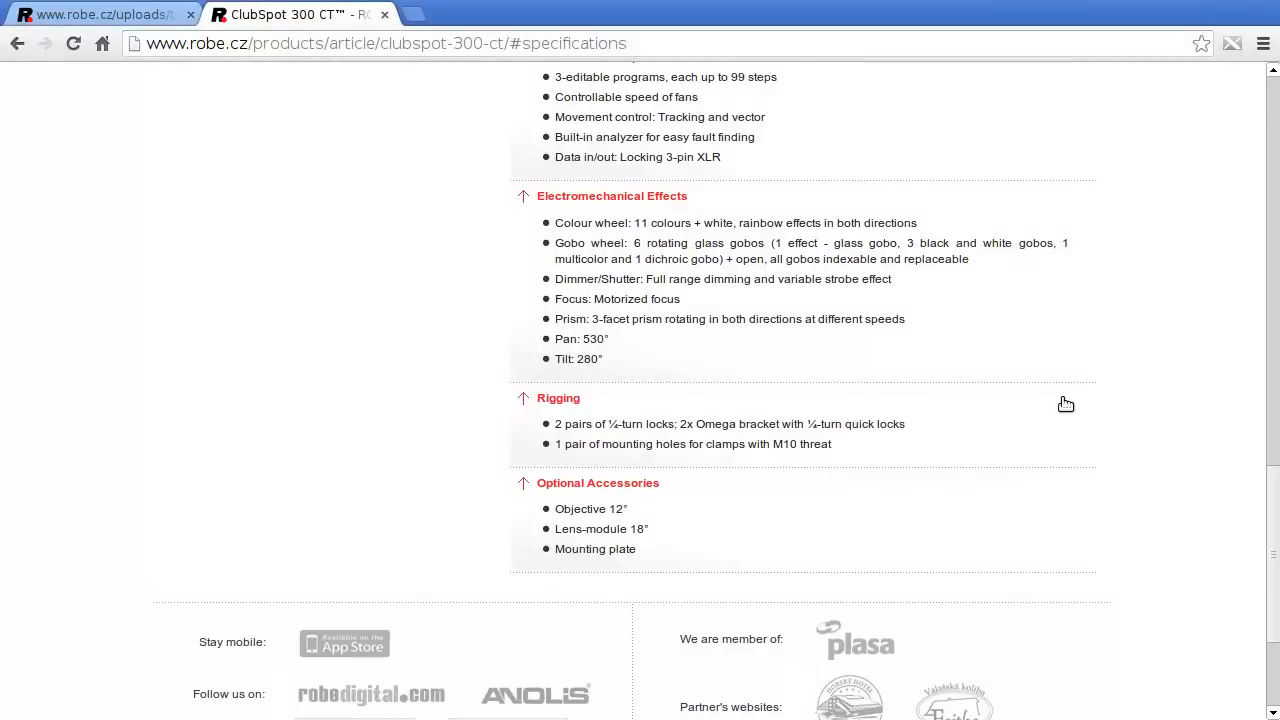
scroll(1055, 389, "up", 15)
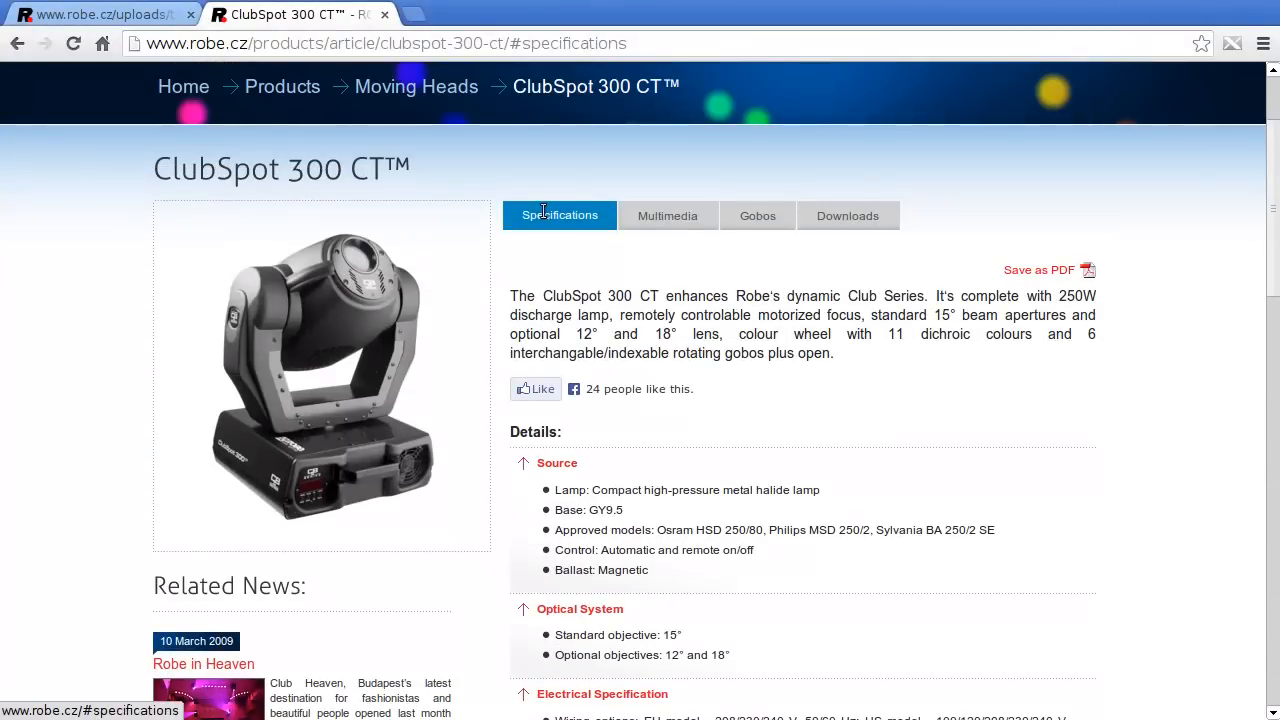
left_click(763, 218)
scroll(1160, 405, "down", 2)
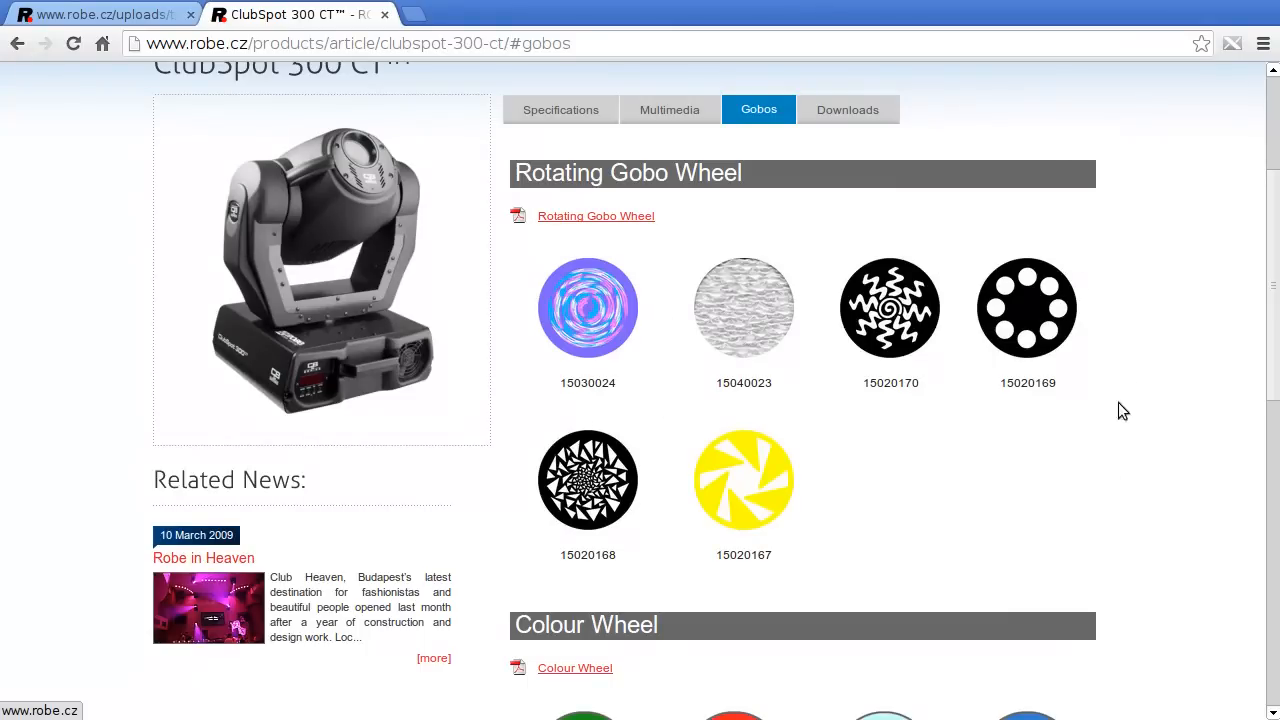
scroll(1213, 408, "down", 2)
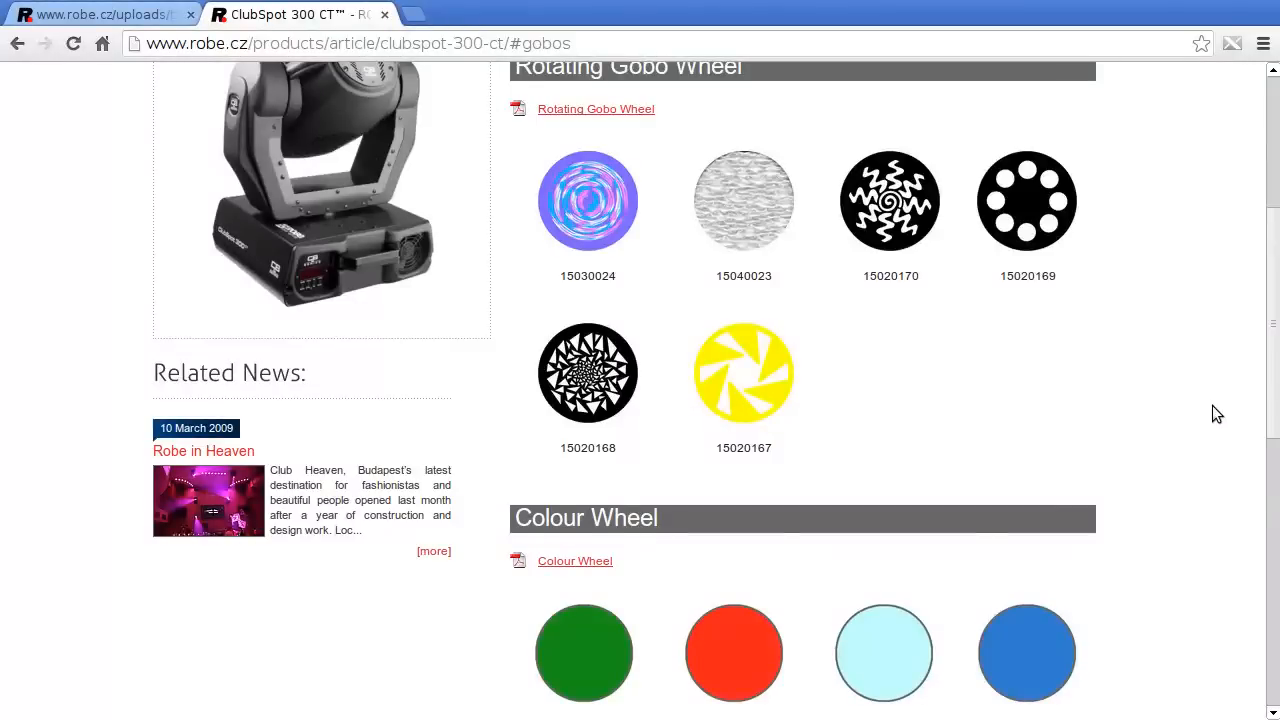
scroll(1213, 408, "down", 5)
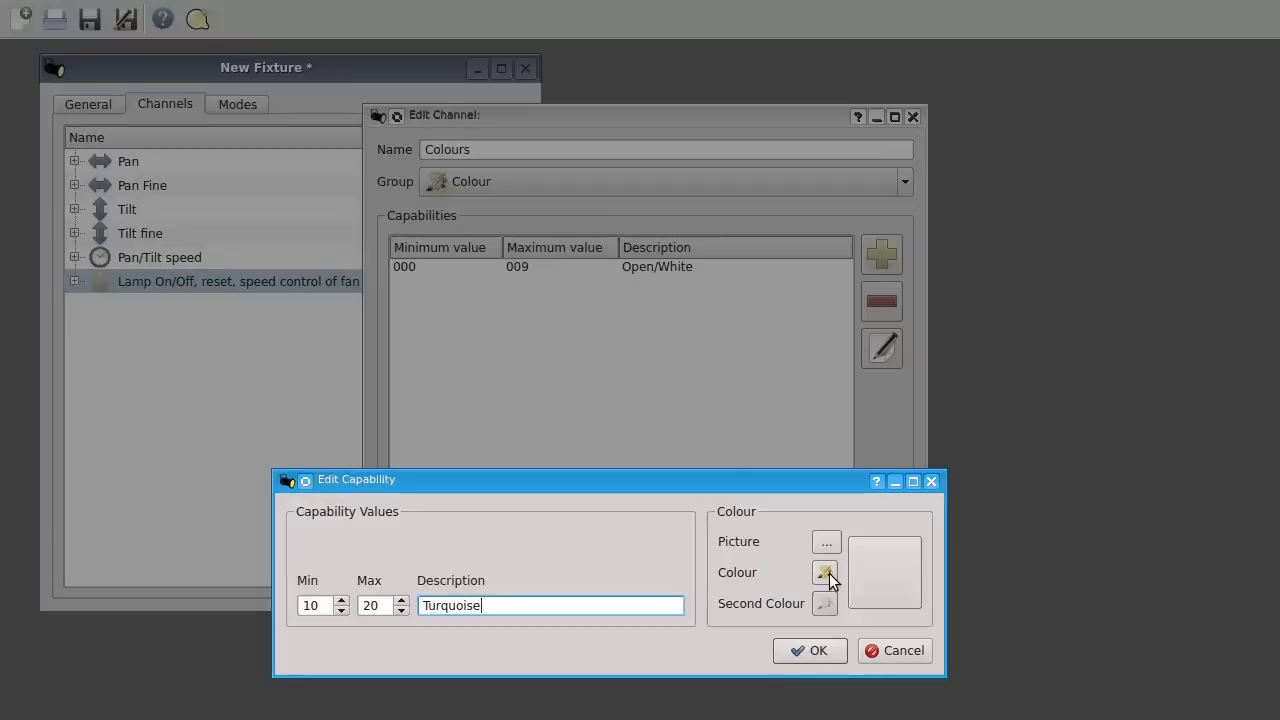
Sample the cyan-blue 14070061 swatch from the web page as the colour of the 10–20 "Turquoise" capability and save it.
left_click(829, 574)
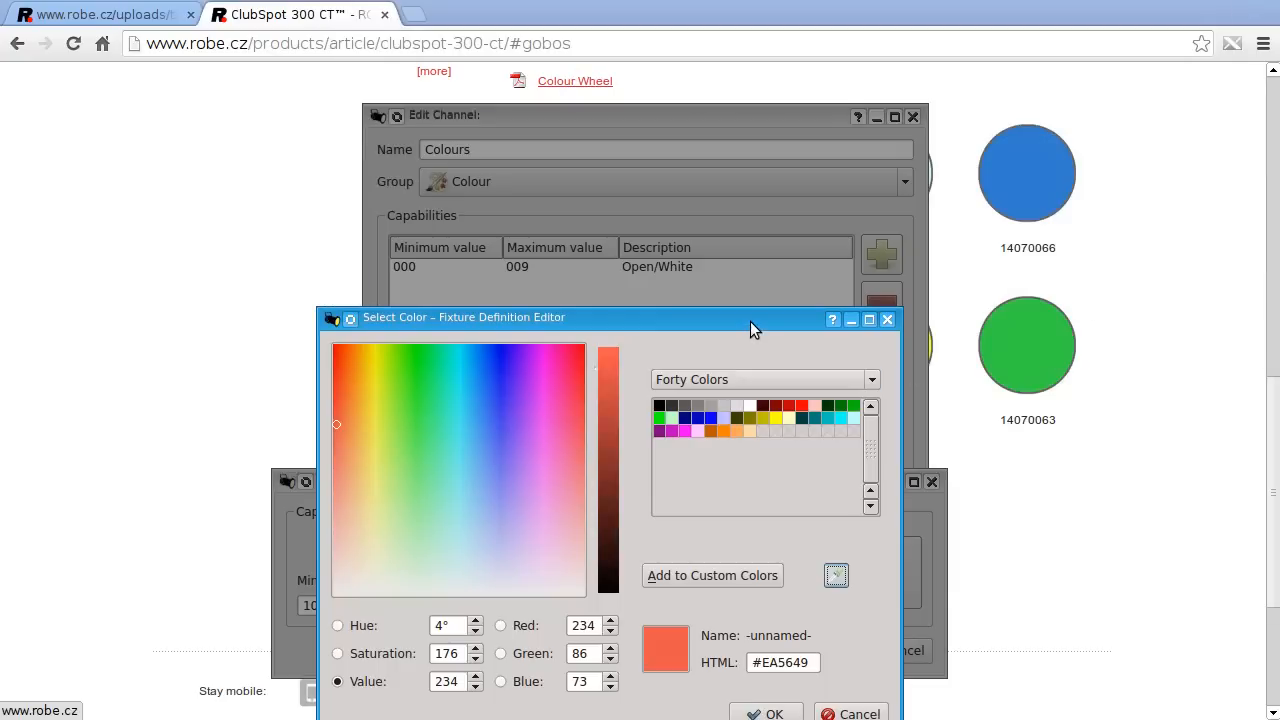
left_click_drag(750, 321, 537, 243)
left_click_drag(728, 118, 1058, 545)
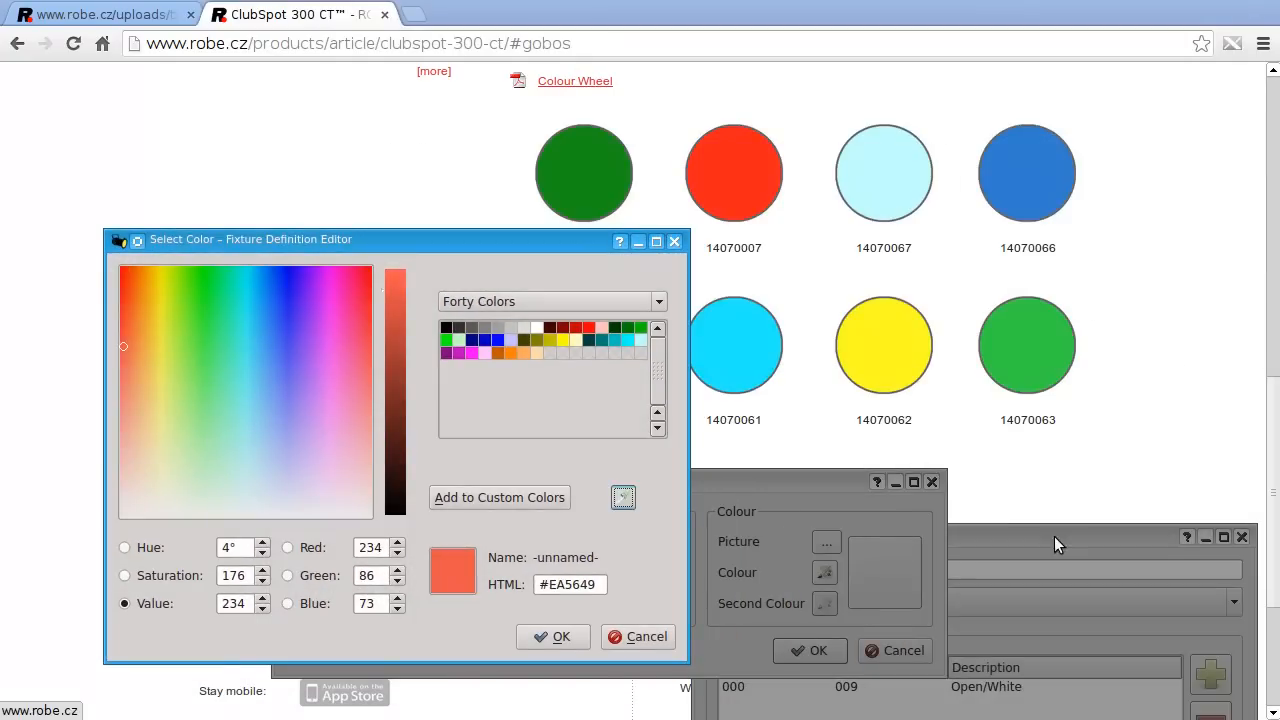
left_click(623, 499)
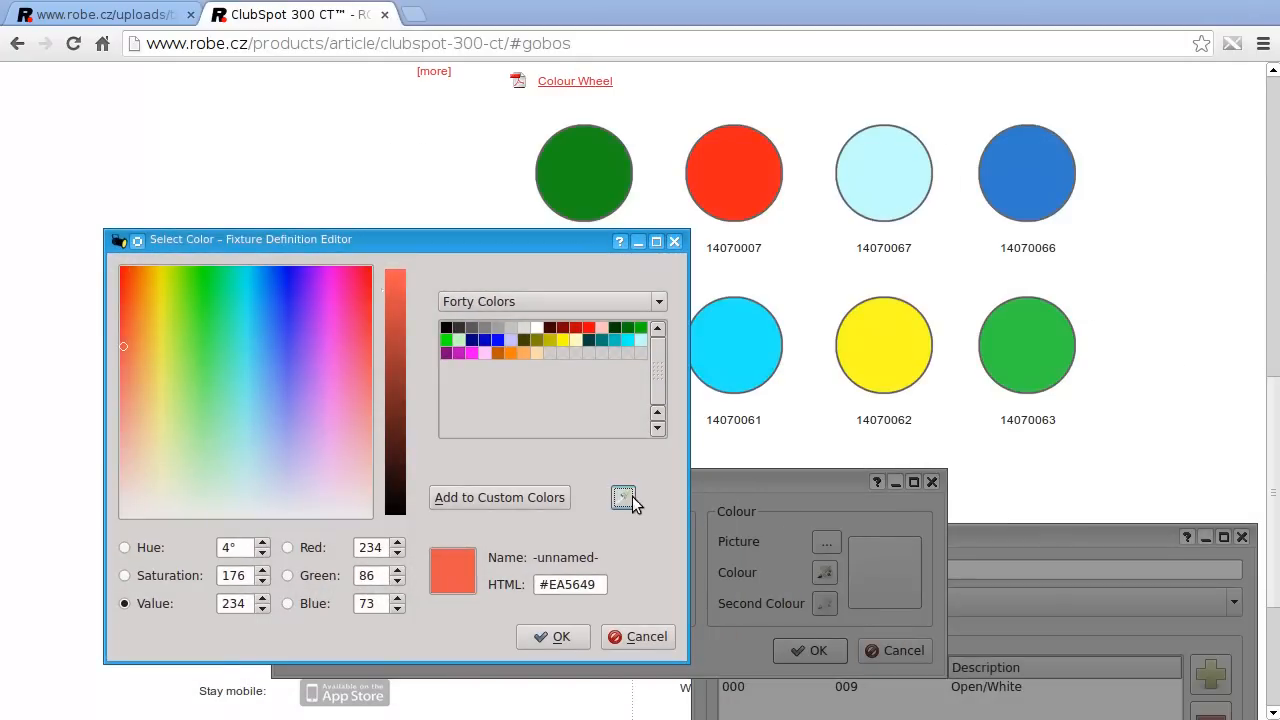
left_click(734, 344)
left_click(550, 638)
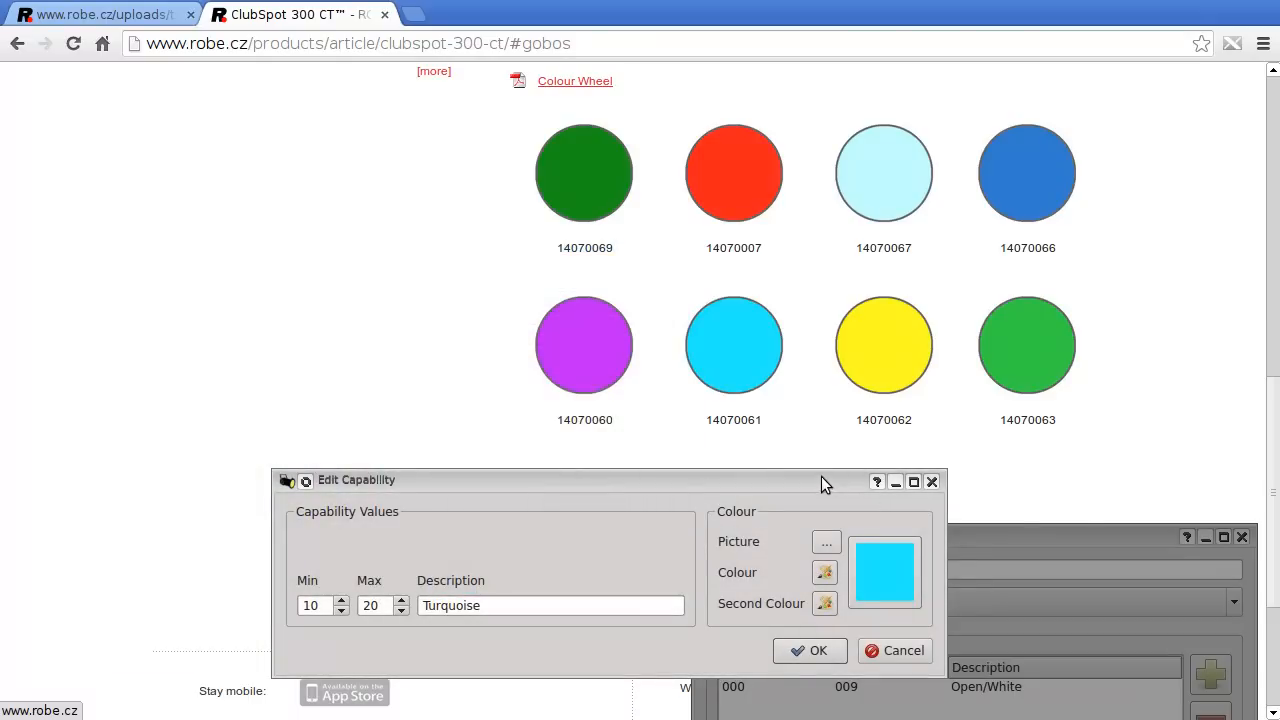
left_click_drag(1079, 530, 905, 121)
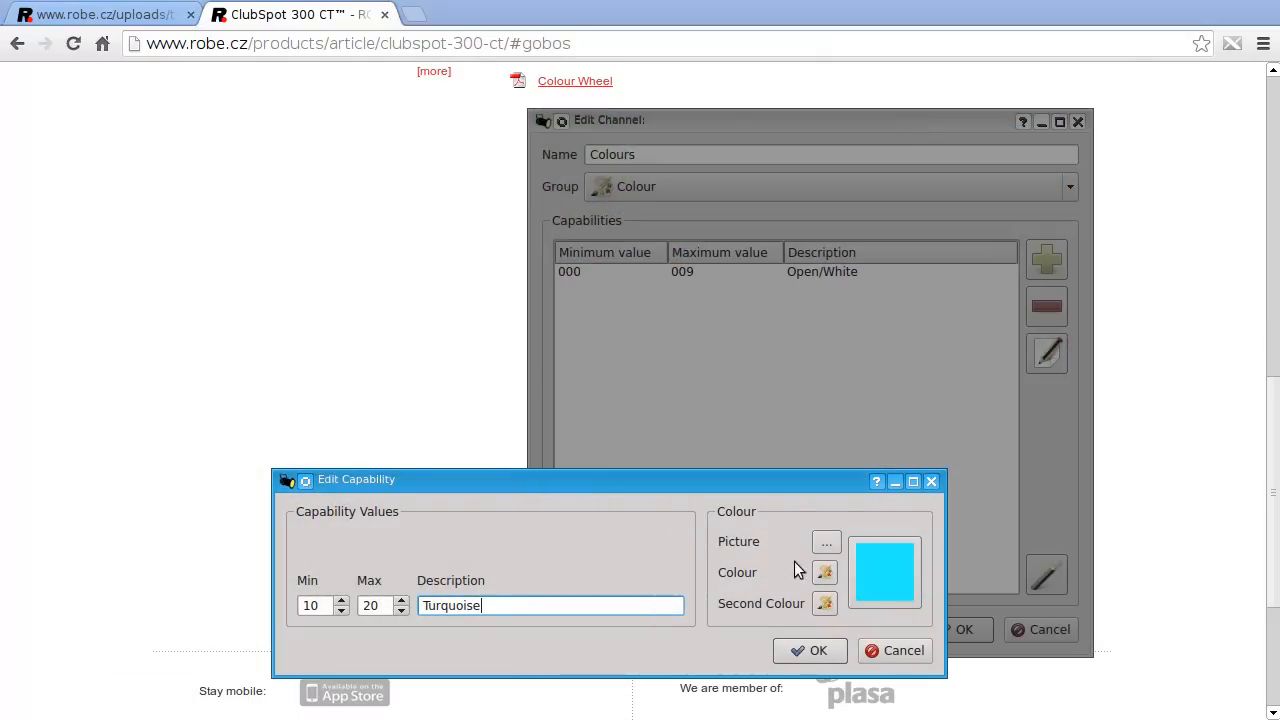
left_click(817, 651)
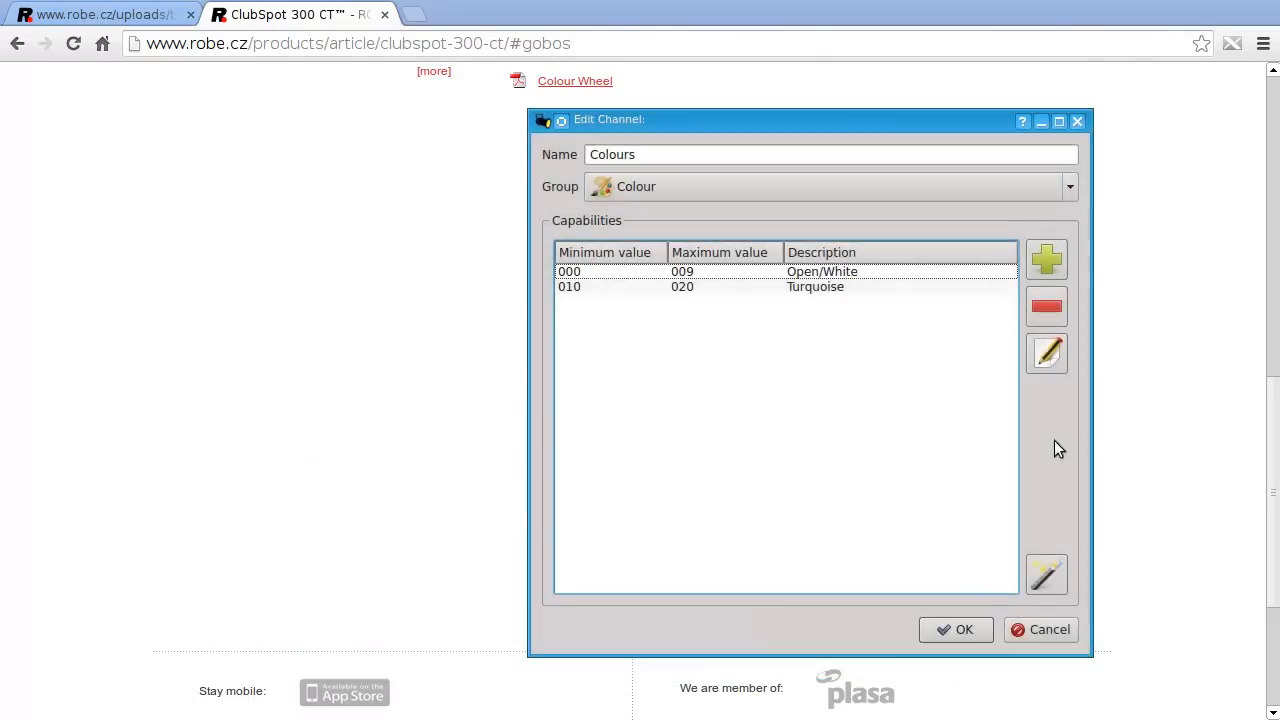
Start a 128–189 capability with the description "Forwards rainbow effect from fast to slow" copied from the DMX chart.
key("alt+Tab")
left_click_drag(646, 478, 942, 469)
key("ctrl+c")
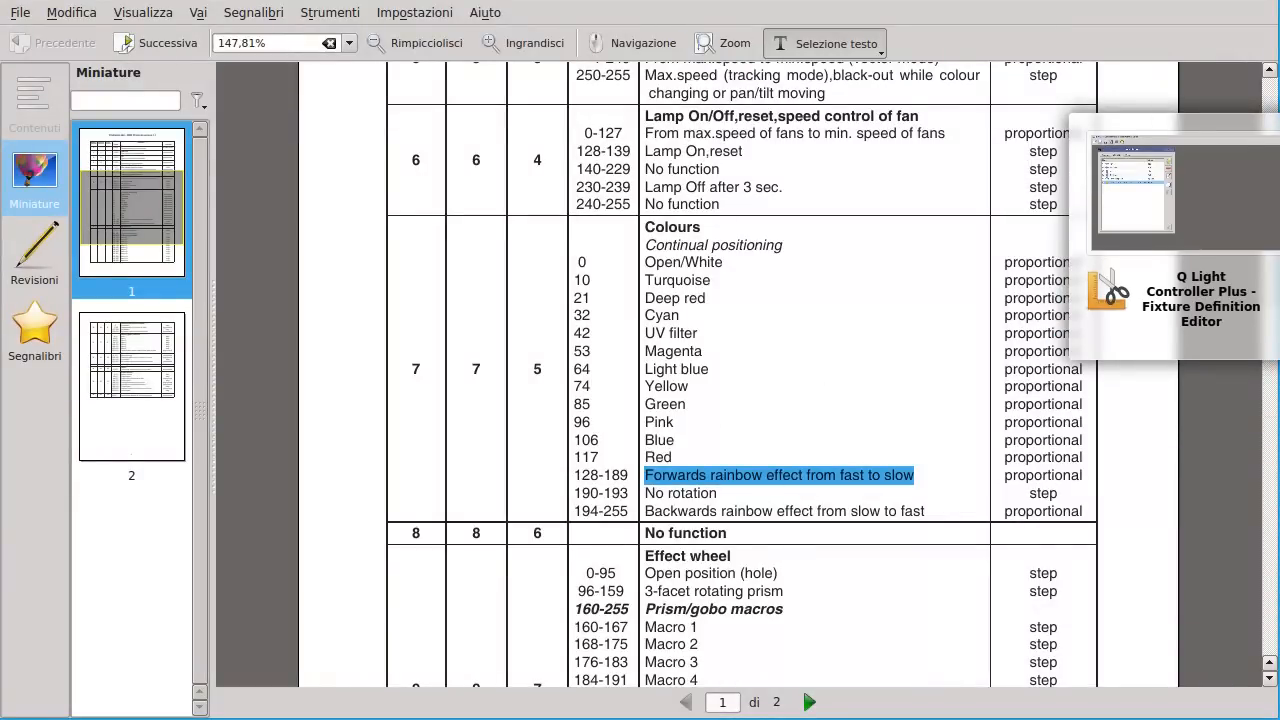
left_click(1278, 237)
left_click(542, 256)
key("Tab")
type("189")
key("Tab")
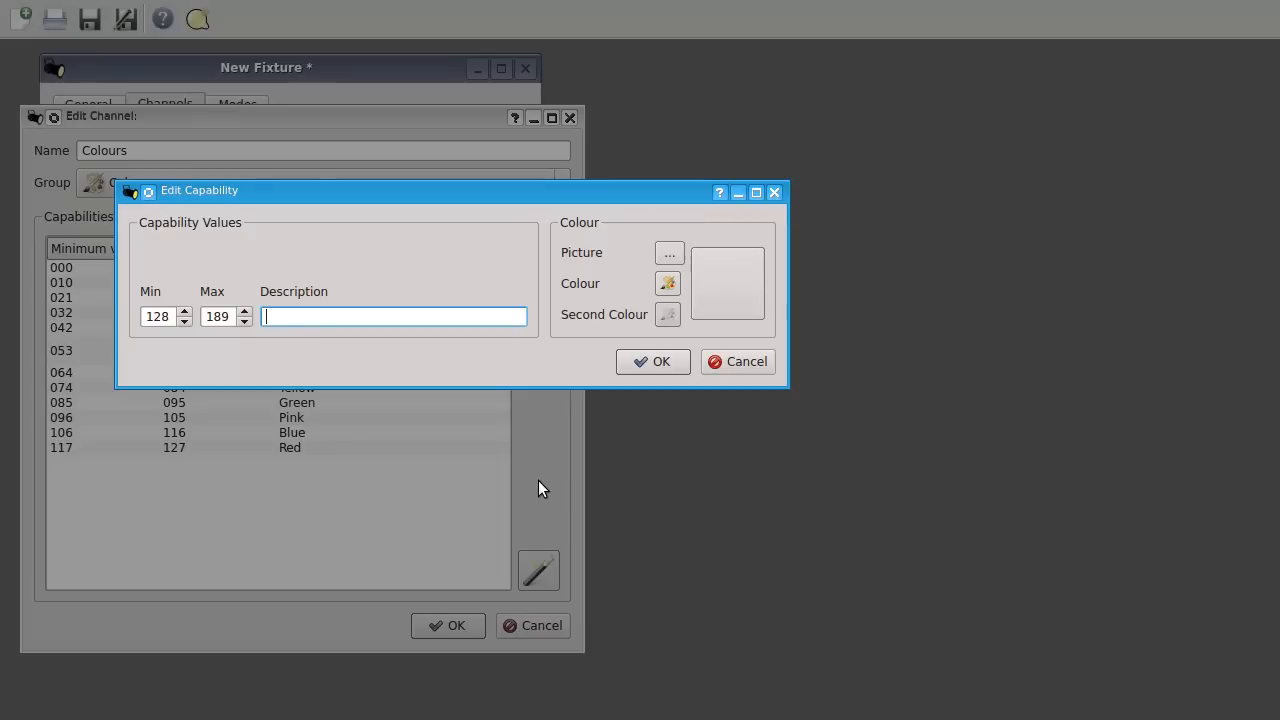
key("ctrl+v")
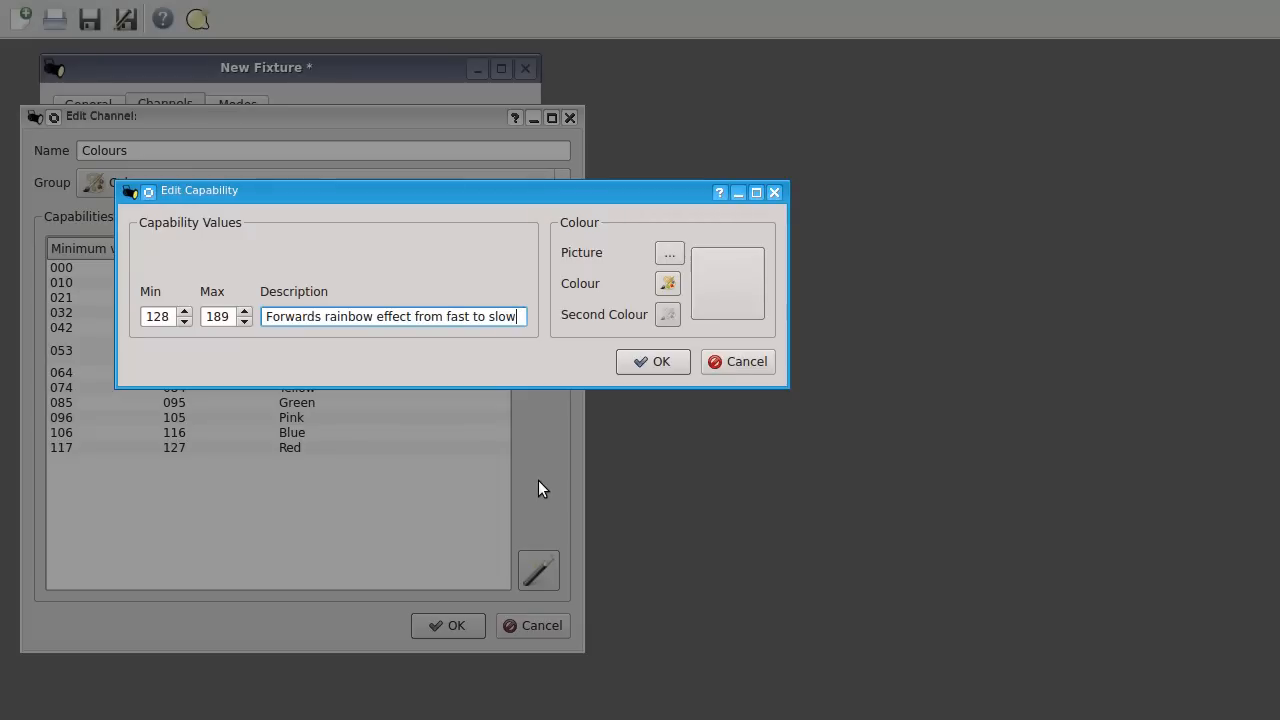
Assign the picture rainbow.png from the Others gobo folder to the forwards rainbow capability and save it.
left_click(670, 256)
double_click(336, 214)
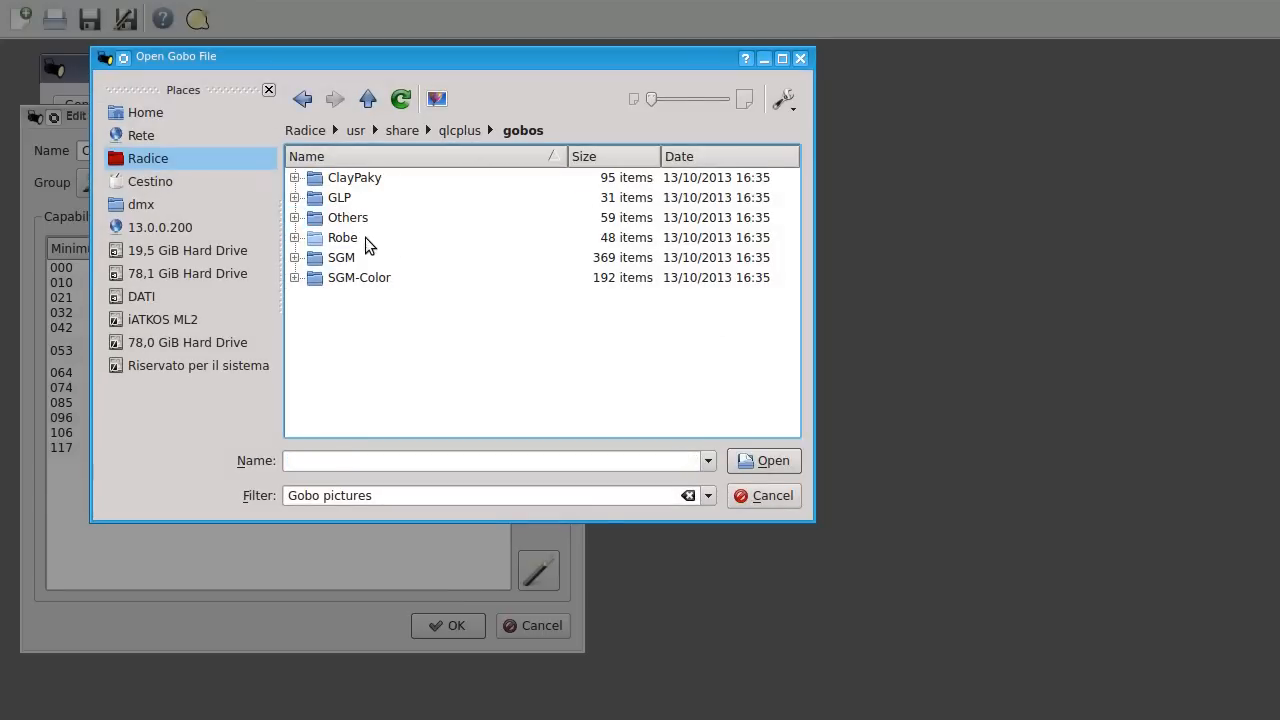
double_click(362, 214)
scroll(560, 338, "down", 15)
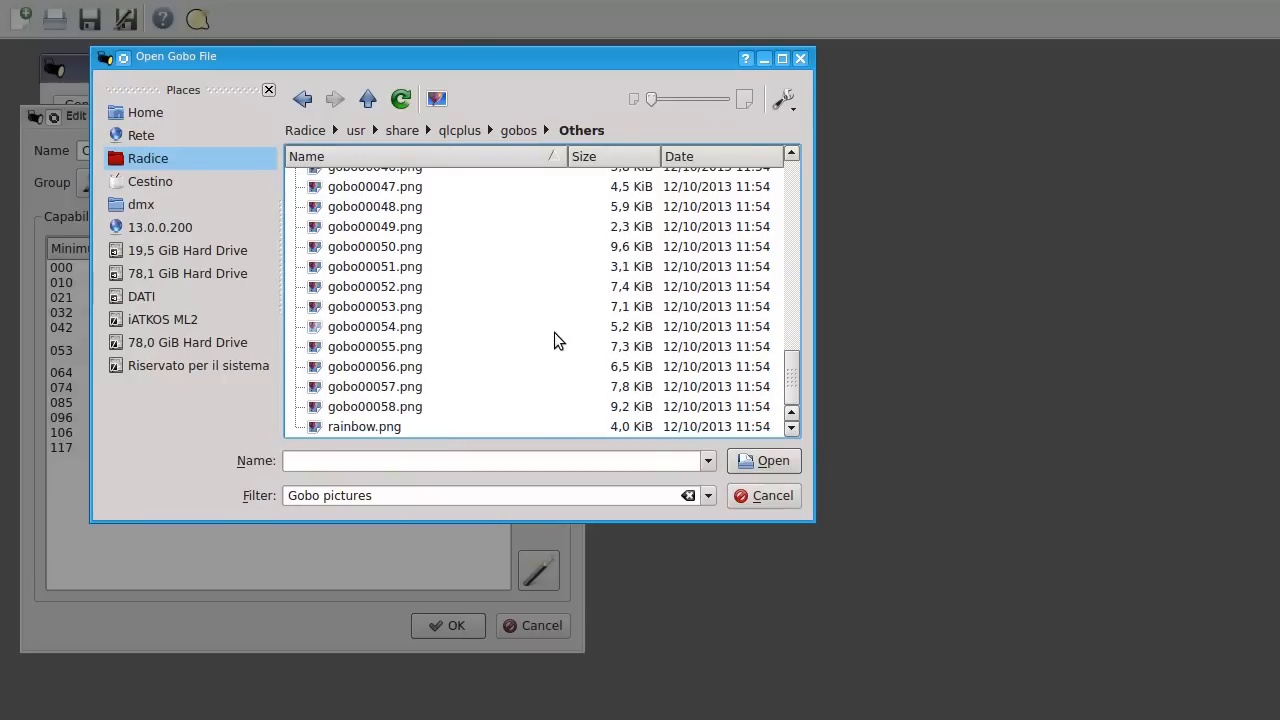
double_click(368, 428)
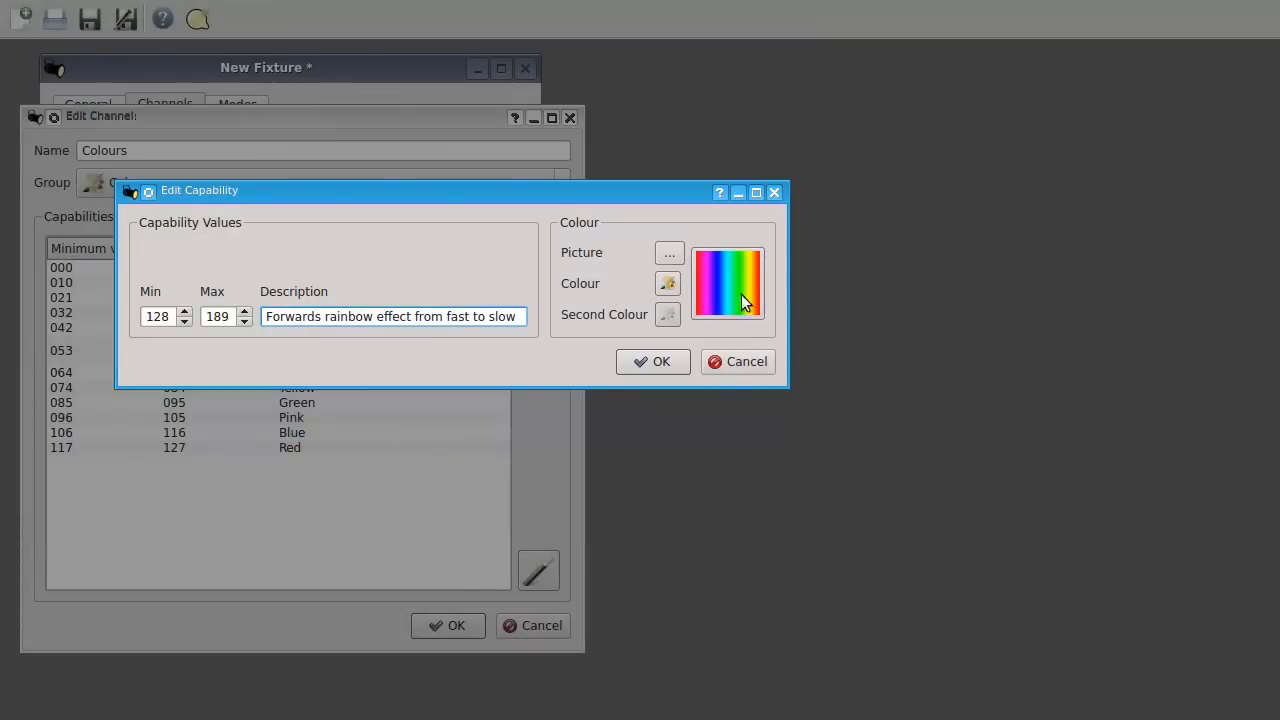
left_click(663, 363)
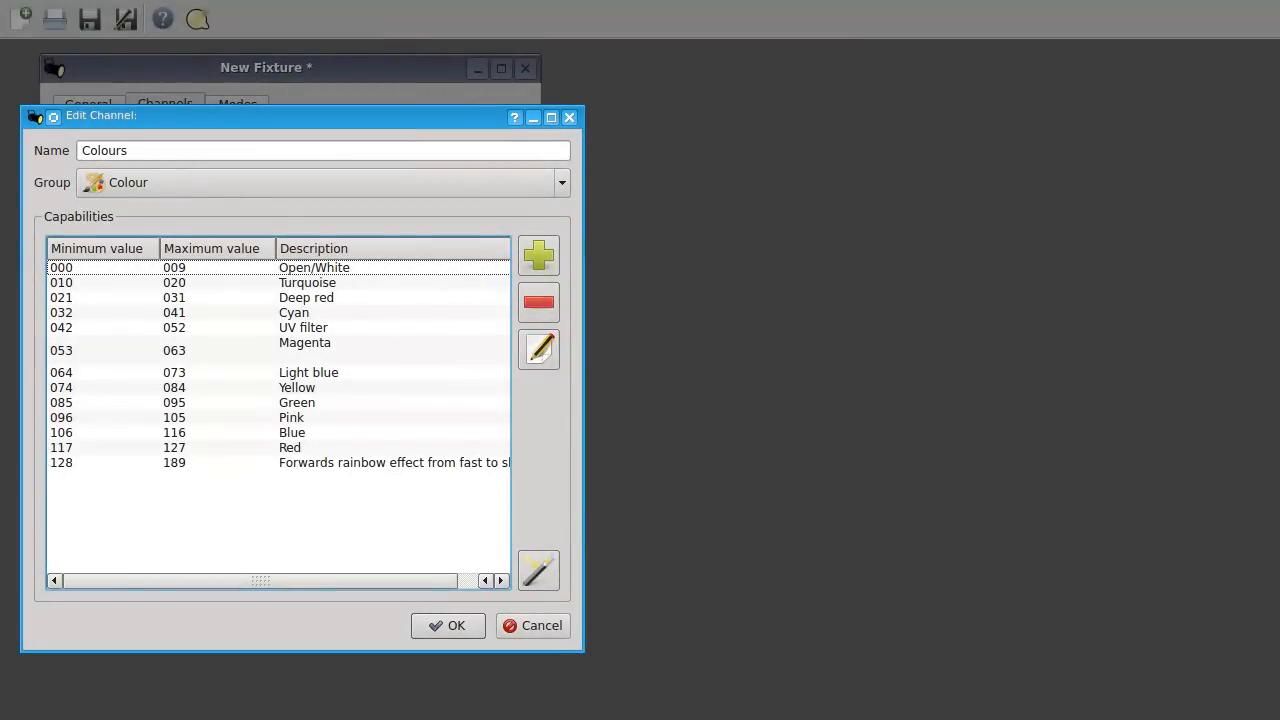
Consult the next chart entry and add a 190–193 capability to the Colours channel with the description "No rotation".
key("alt+Tab")
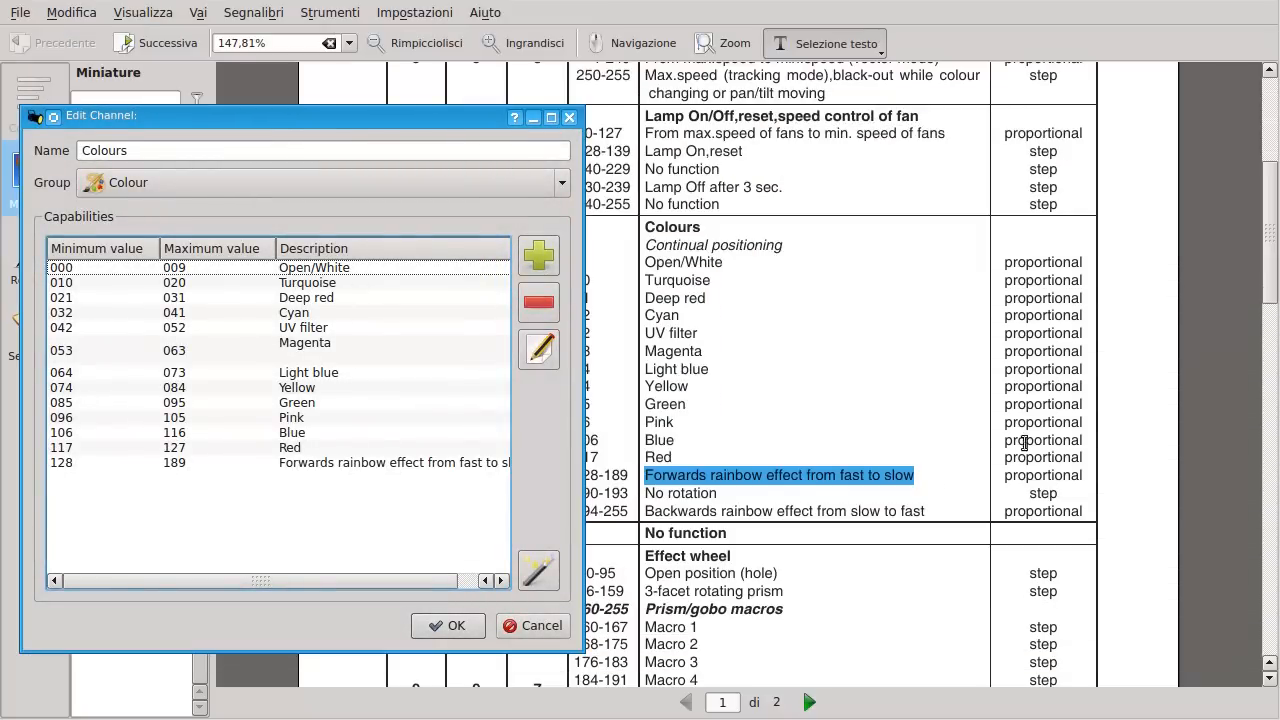
left_click(727, 488)
left_click_drag(643, 484, 690, 480)
left_click(689, 481)
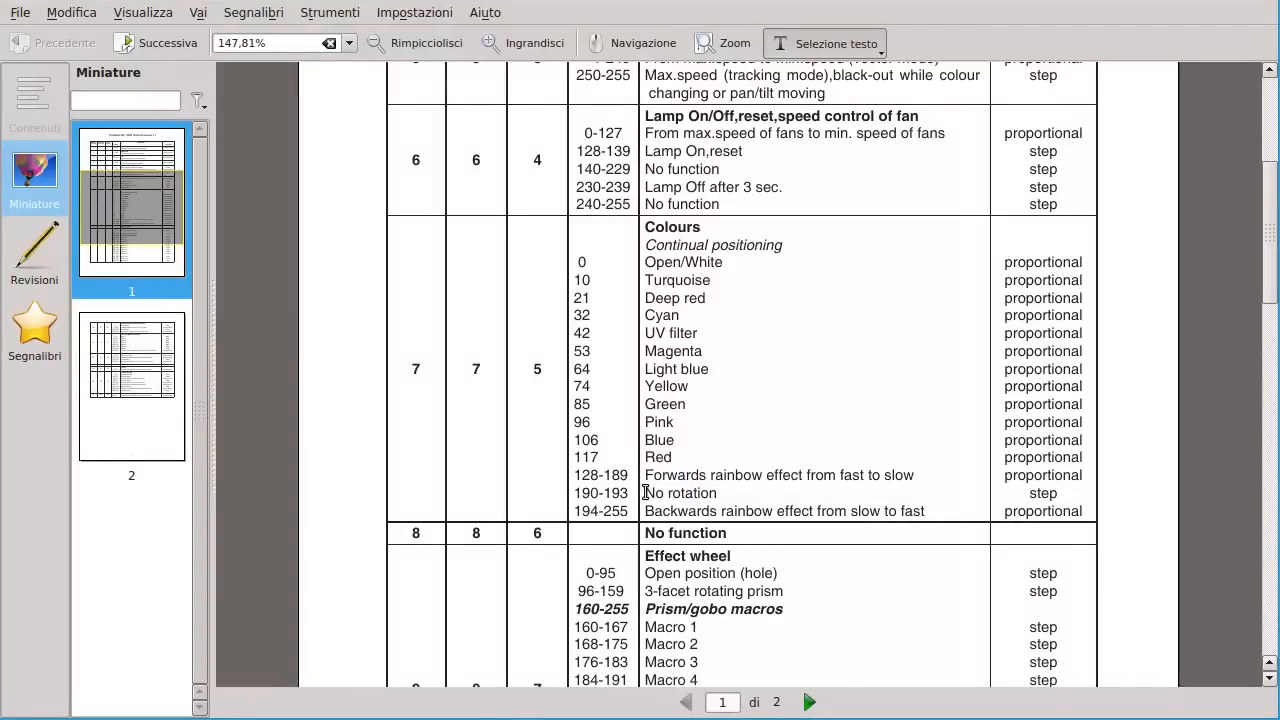
key("alt+Tab")
left_click(546, 252)
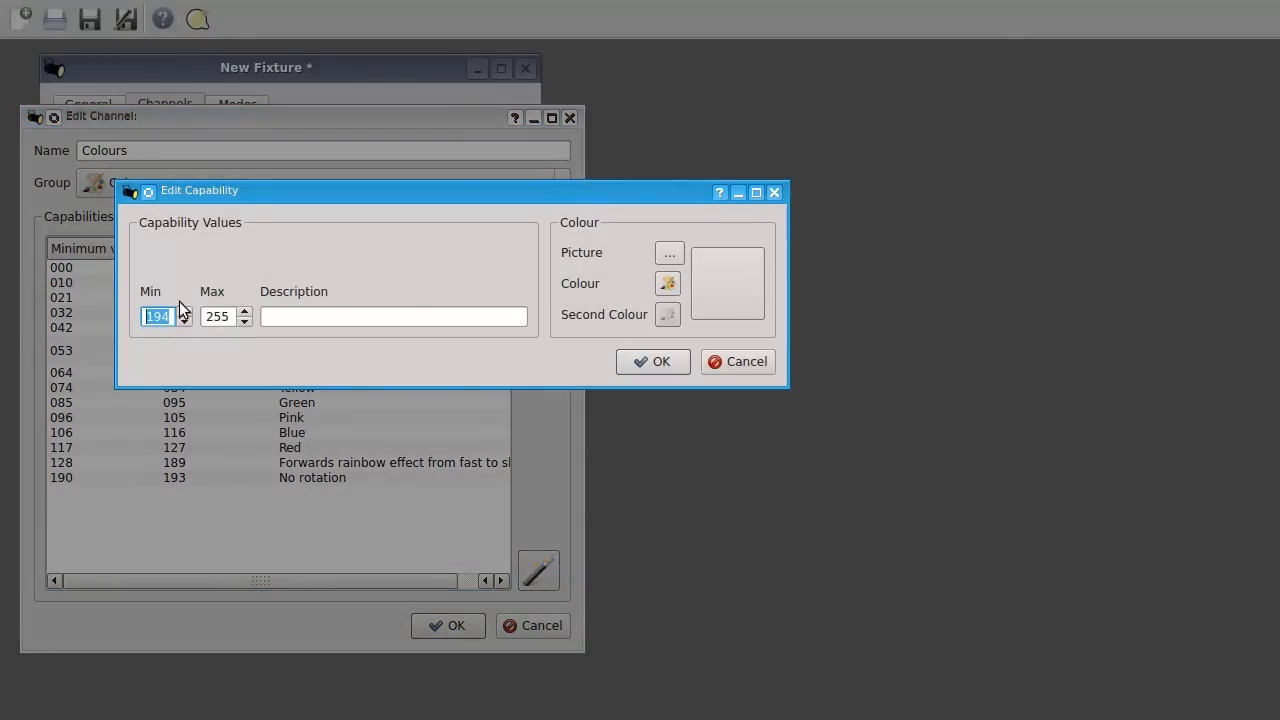
Enter "Backwards rainbow effect from slow to fast" as the description of the new 194–255 capability.
left_click(337, 319)
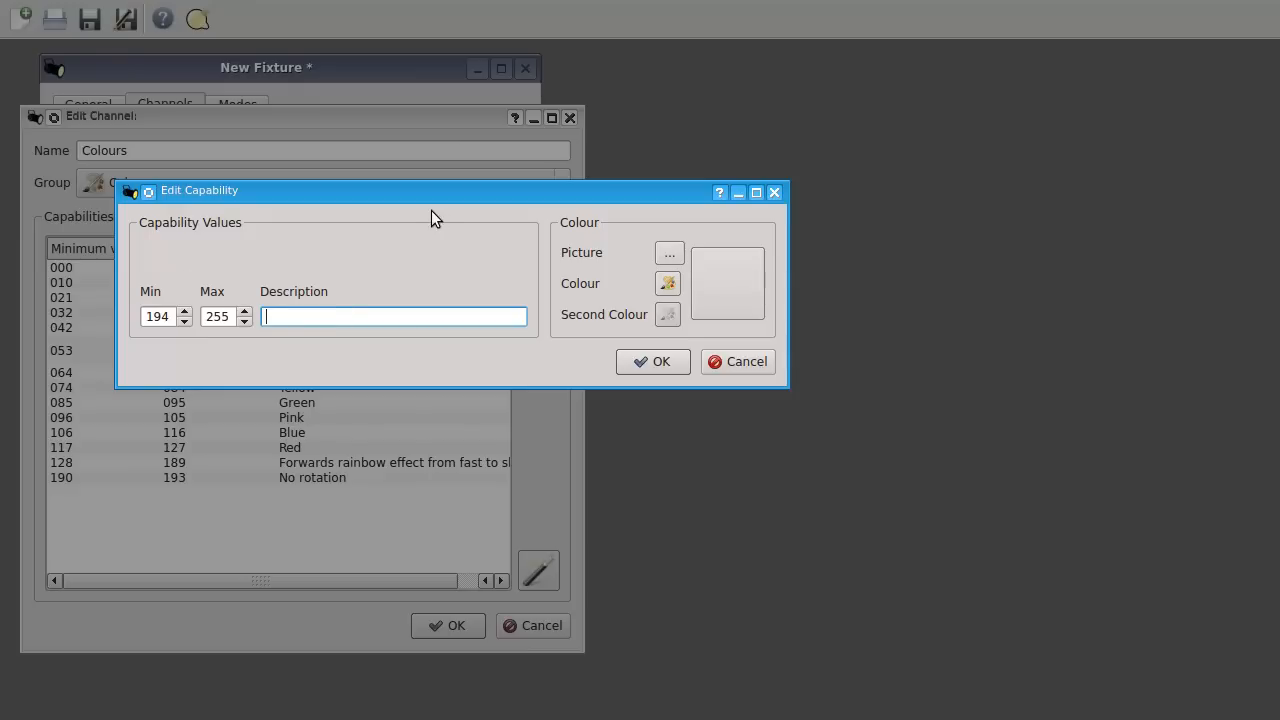
type("Backwards rainbow effect from slow to fast")
key("Home")
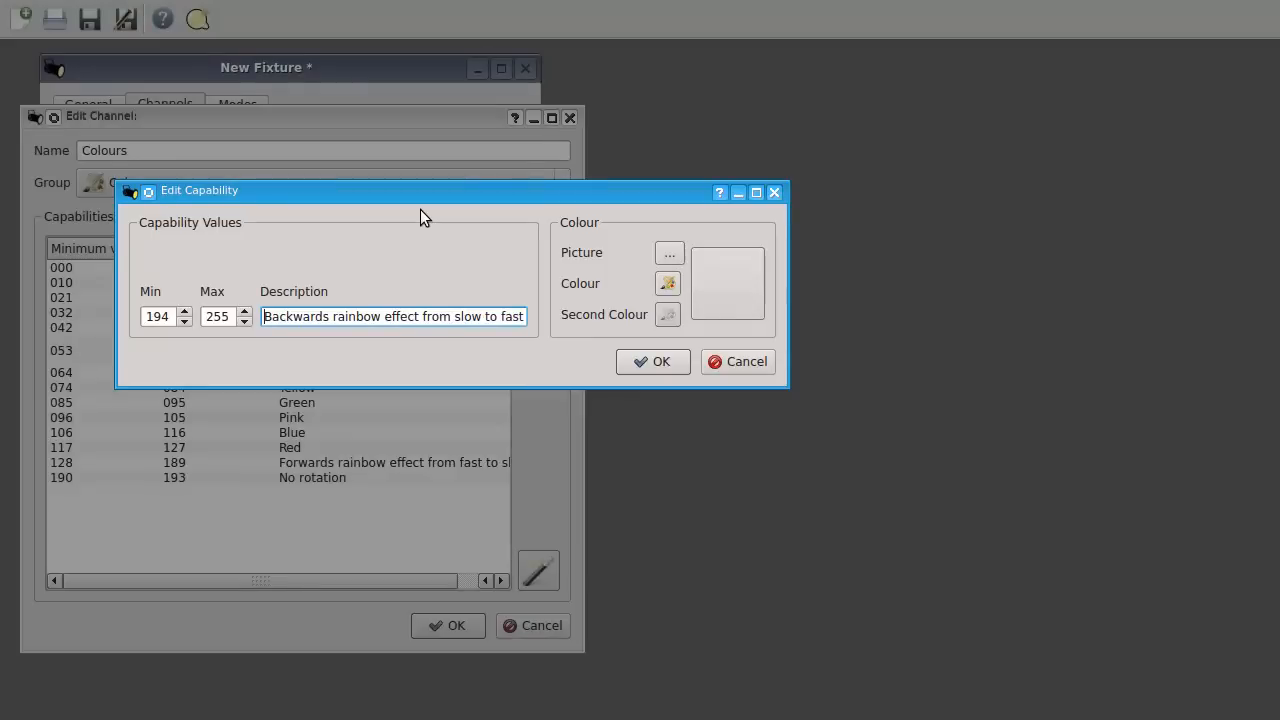
key("End")
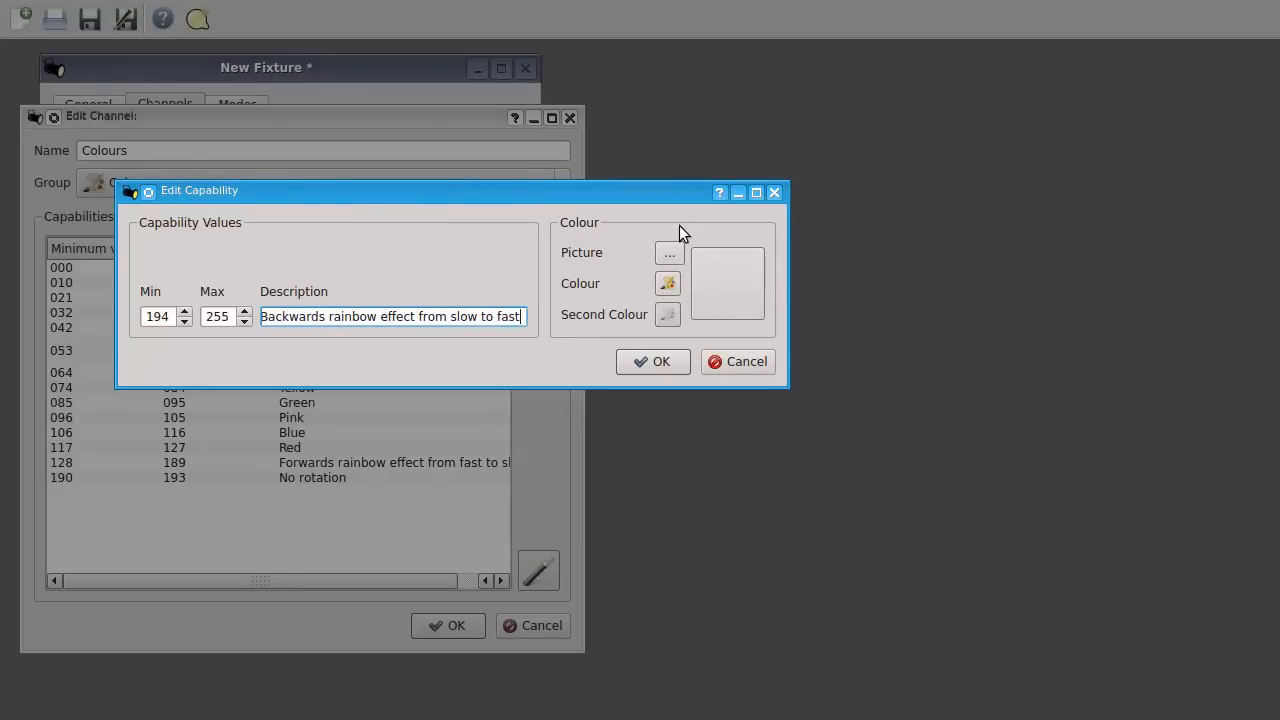
Assign rainbow.png from the Others gobo folder to the backwards rainbow capability and save the Colours channel.
left_click(669, 252)
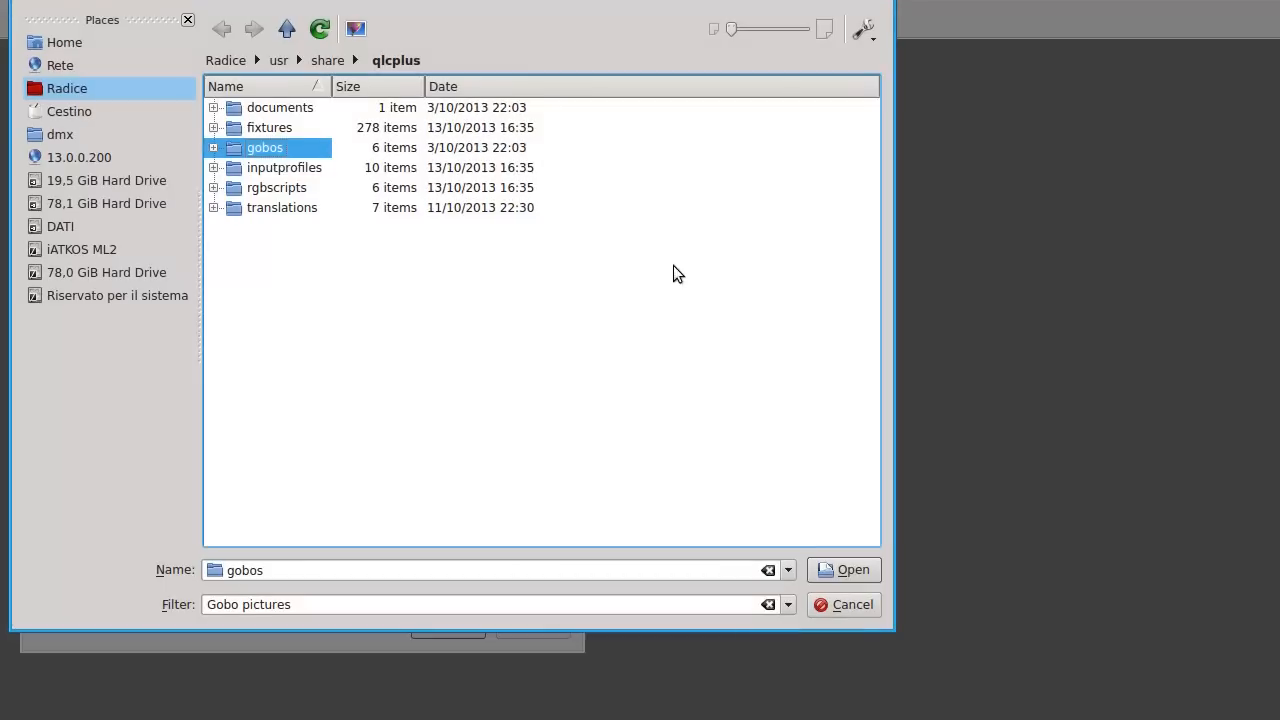
double_click(267, 148)
double_click(266, 148)
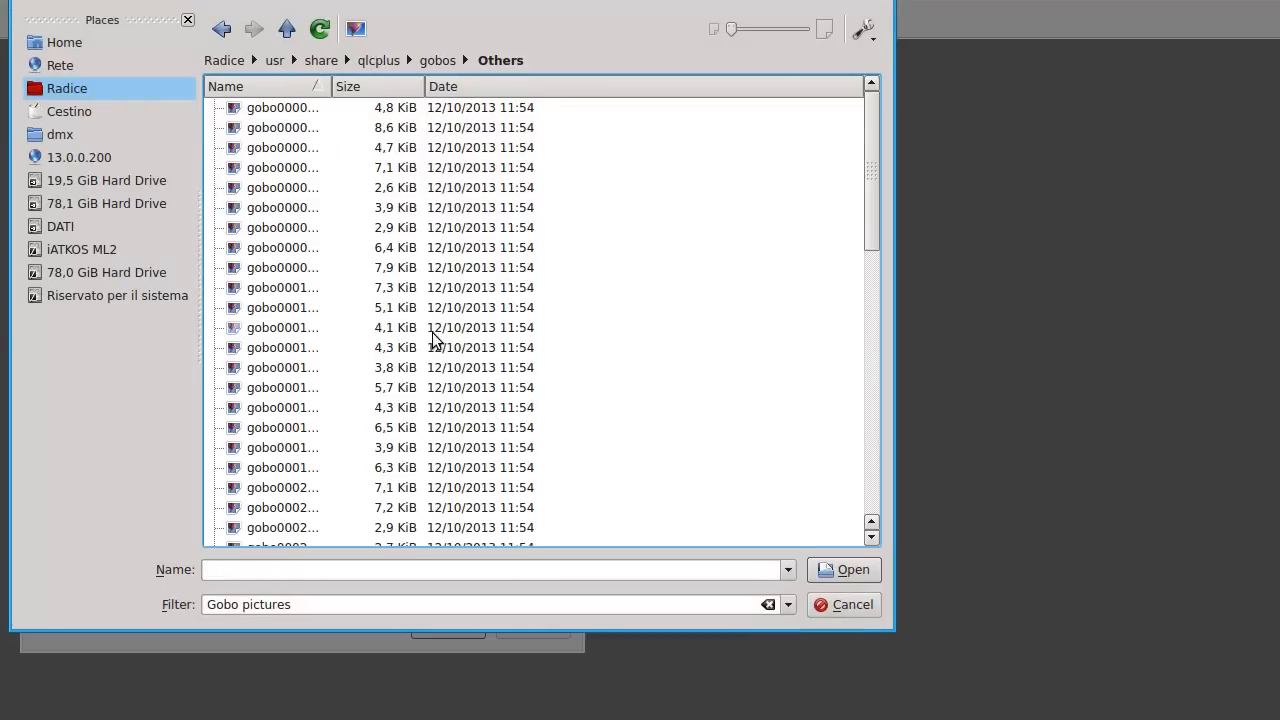
scroll(385, 395, "down", 13)
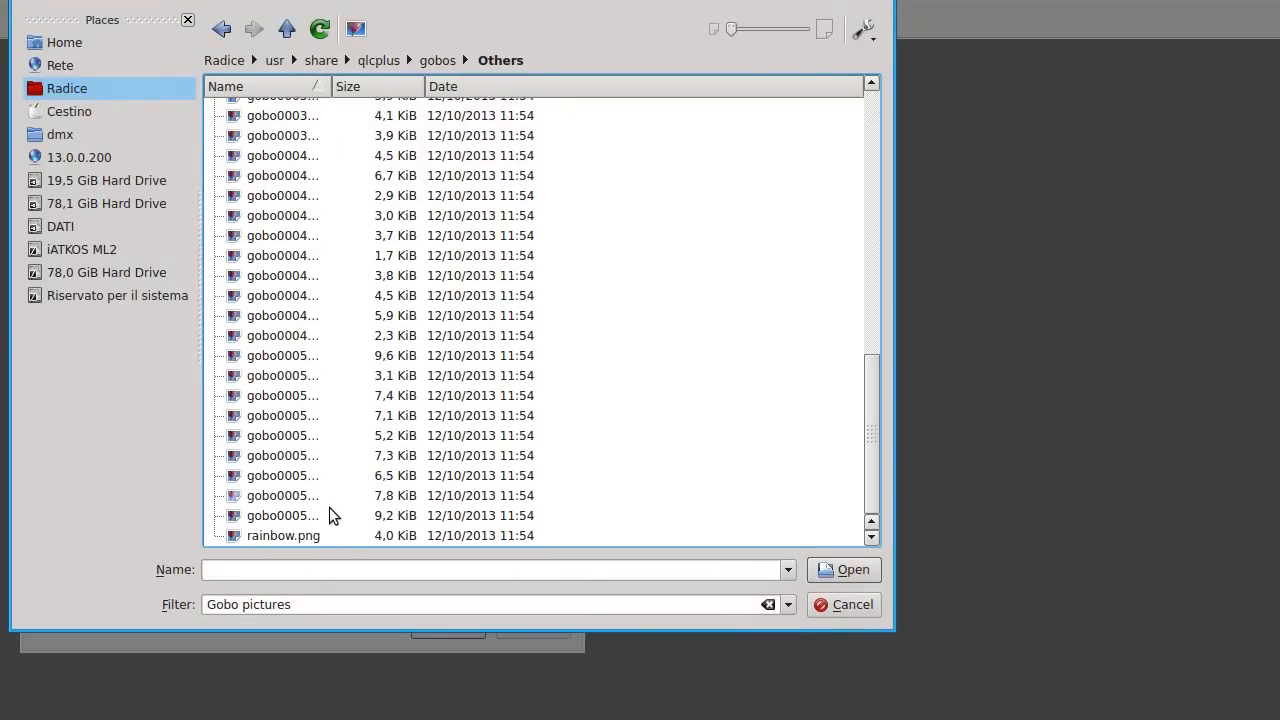
double_click(293, 536)
left_click(659, 358)
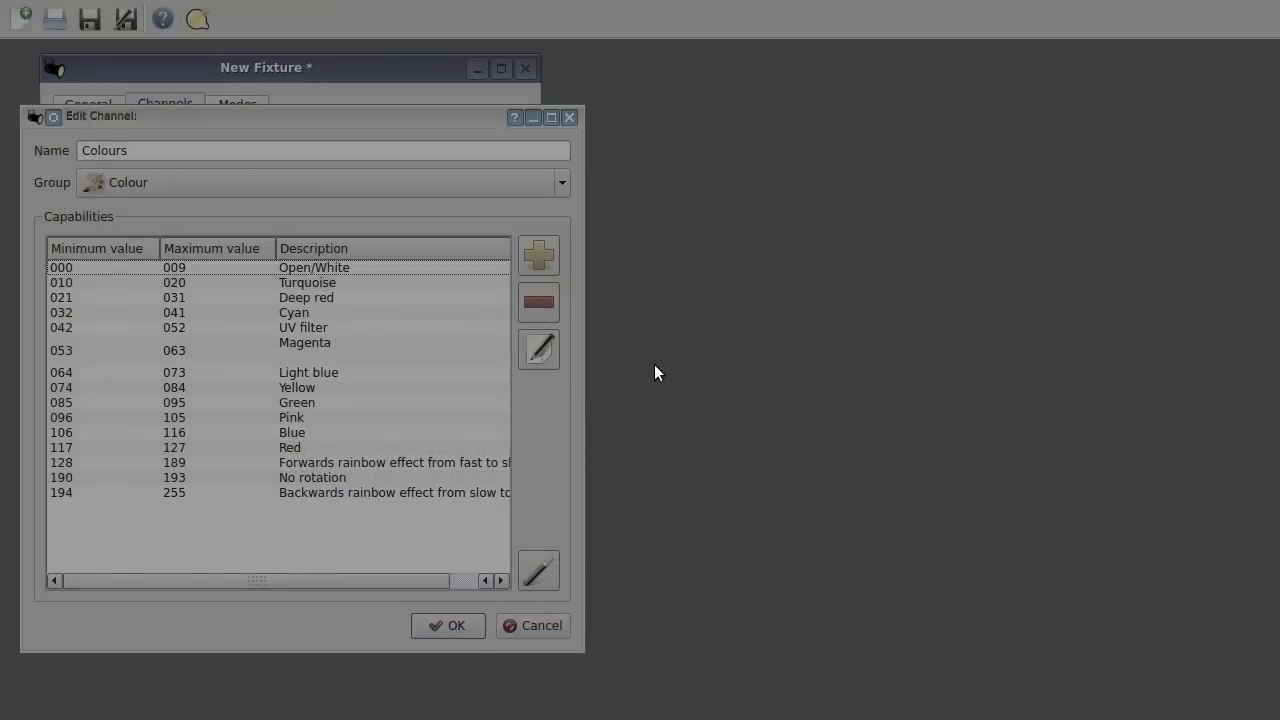
left_click(456, 626)
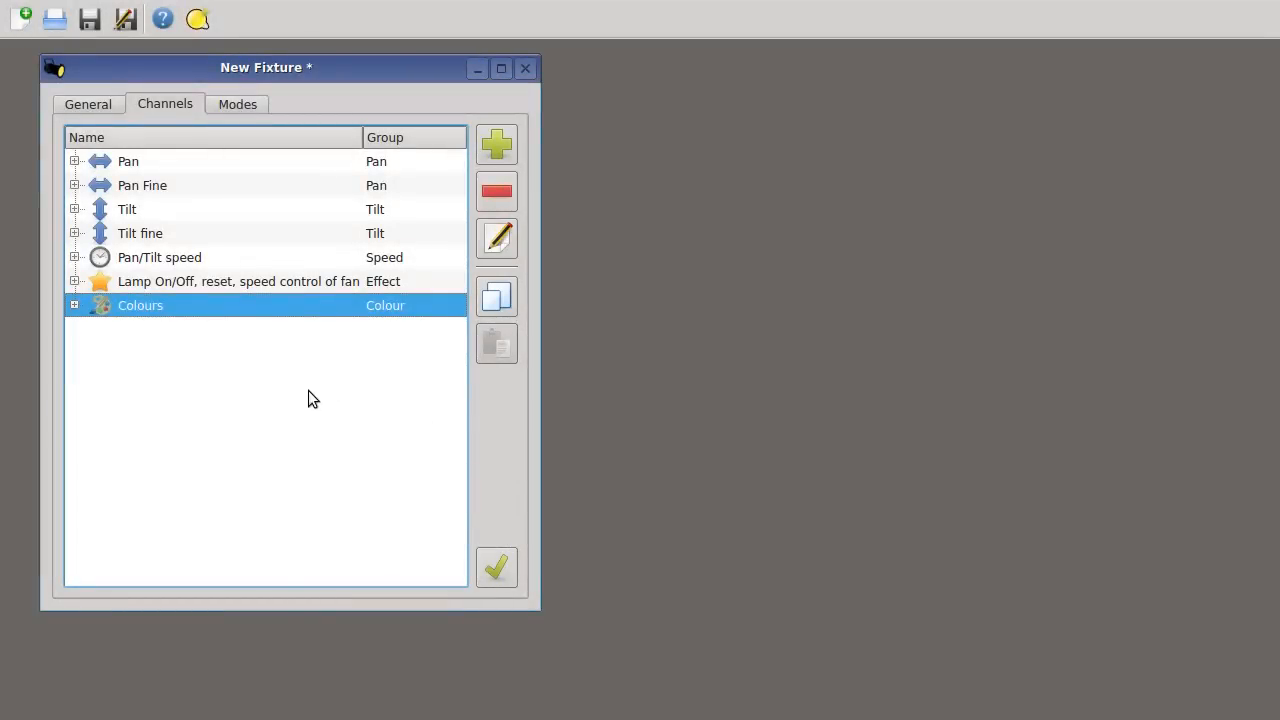
Consult the next entry in the DMX chart and create a channel named "No function" in the Nothing group.
key("alt+Tab")
scroll(848, 386, "down", 5)
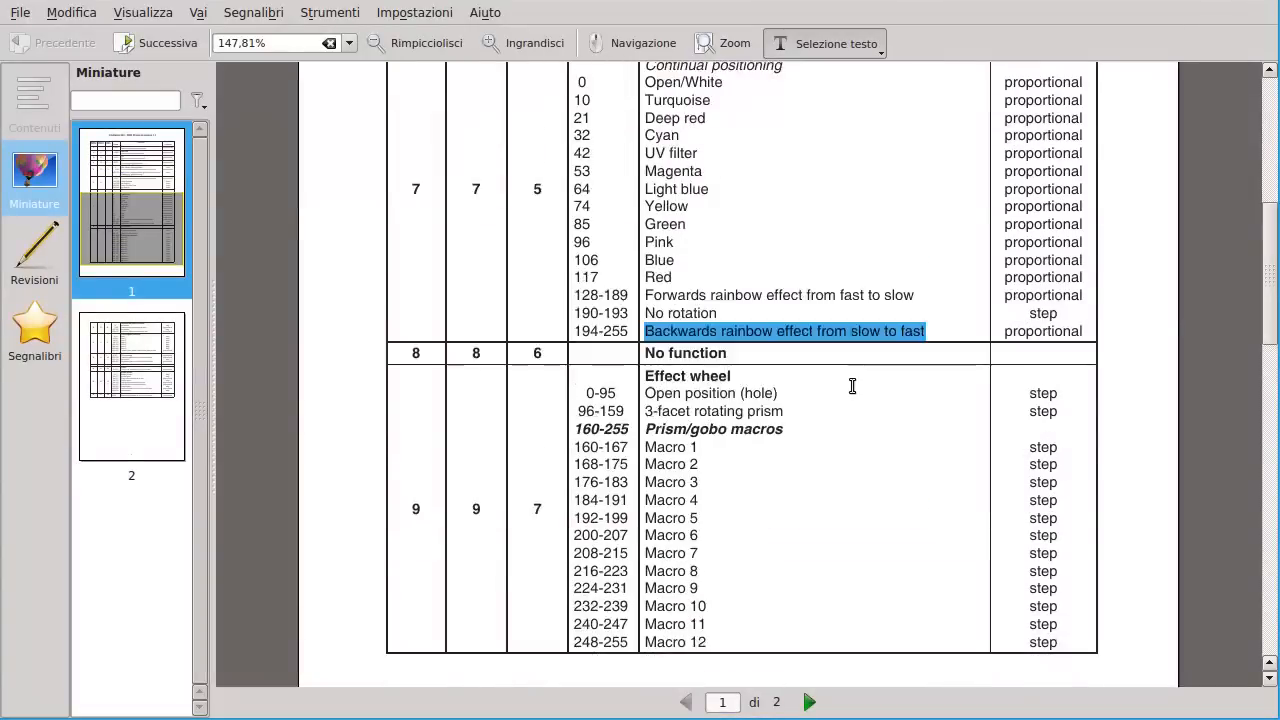
scroll(848, 386, "up", 1)
key("alt+Tab")
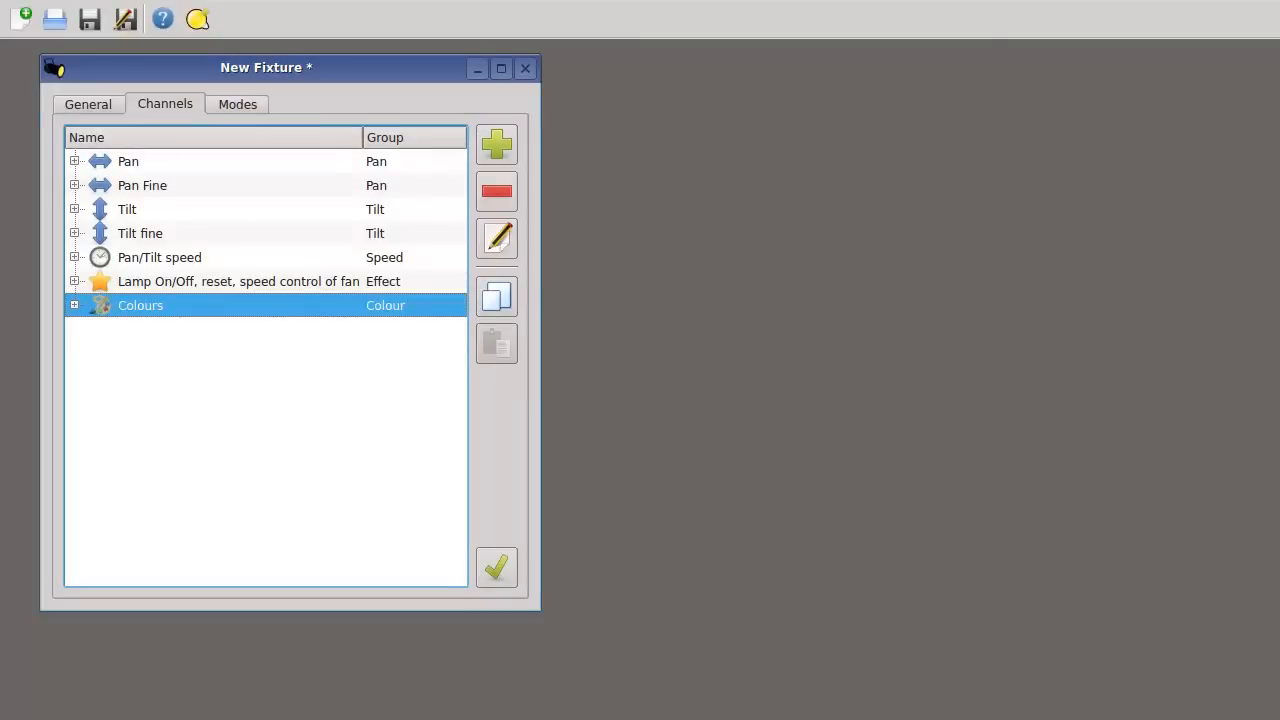
left_click(500, 146)
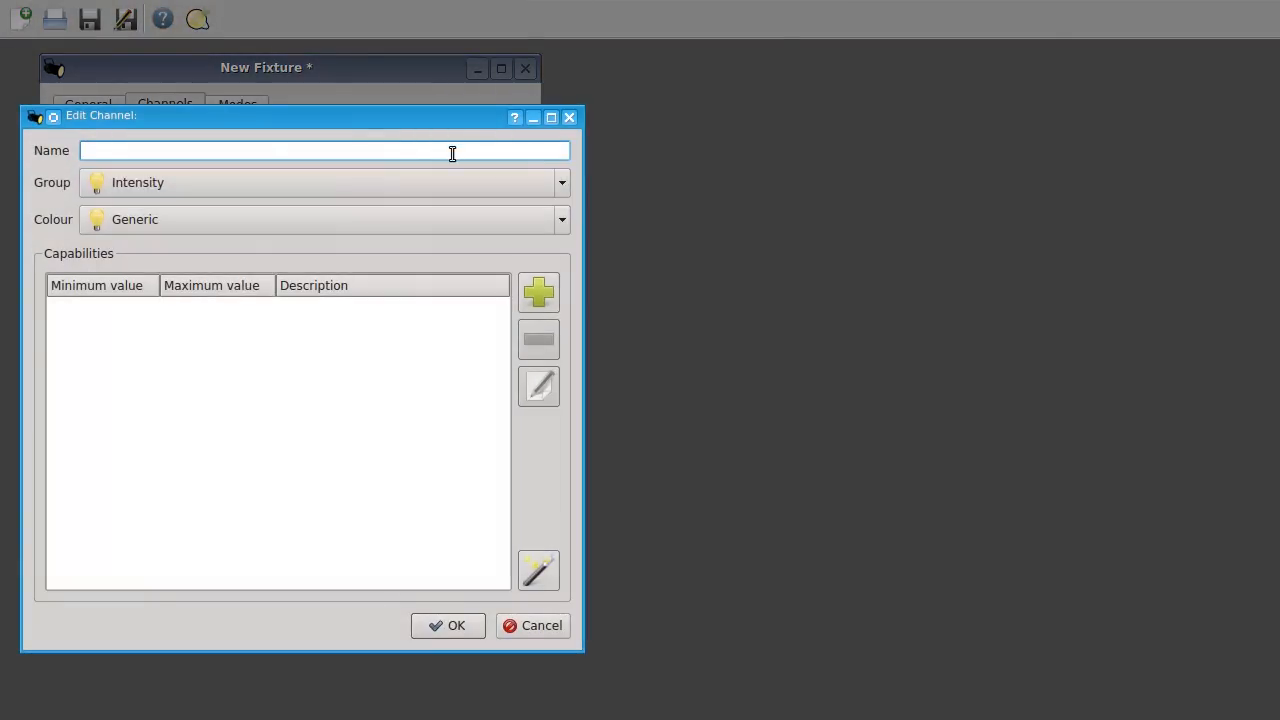
type("No function")
left_click(220, 190)
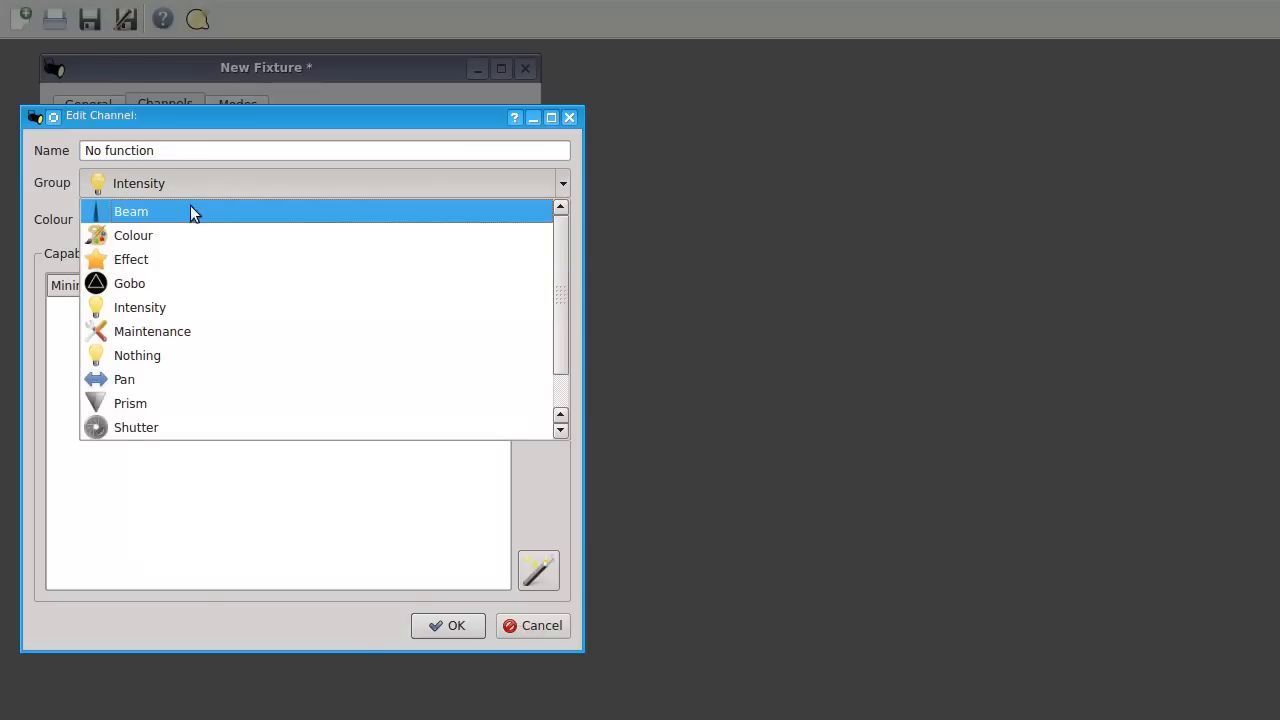
left_click(166, 355)
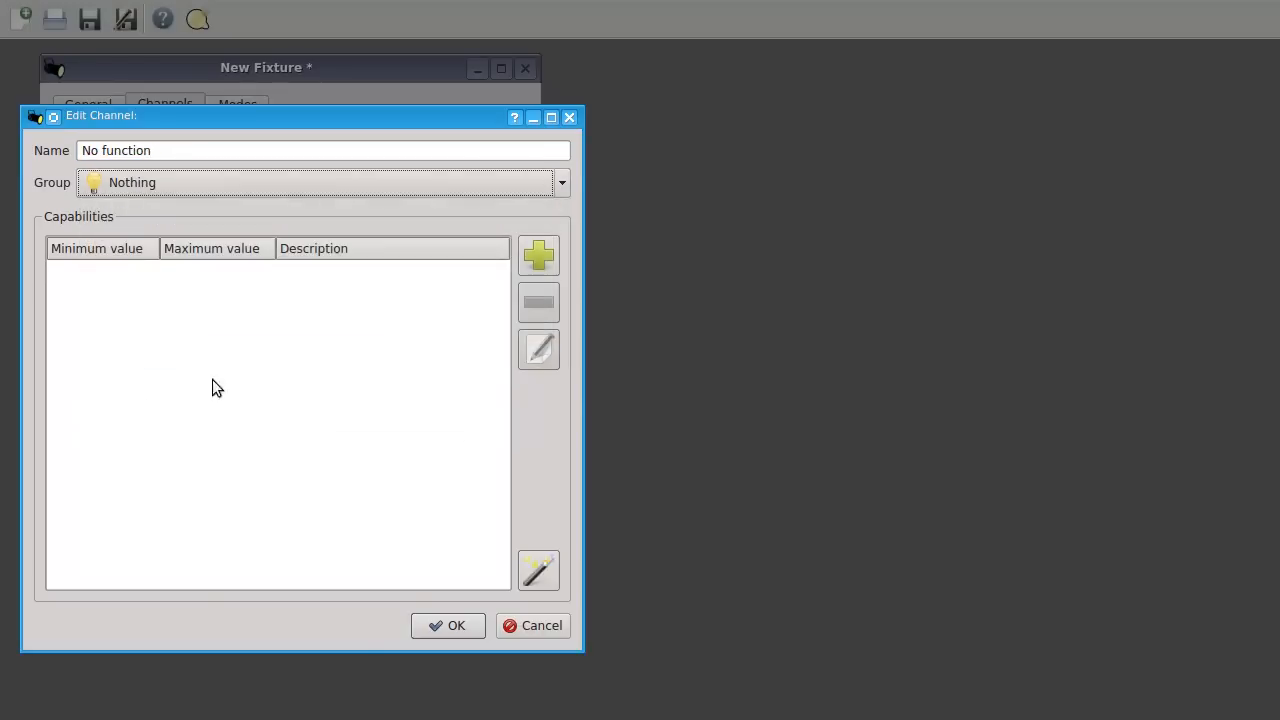
Add a 0–255 capability described as "No function" and save the channel.
left_click(538, 255)
key("Tab")
key("Tab")
type("No")
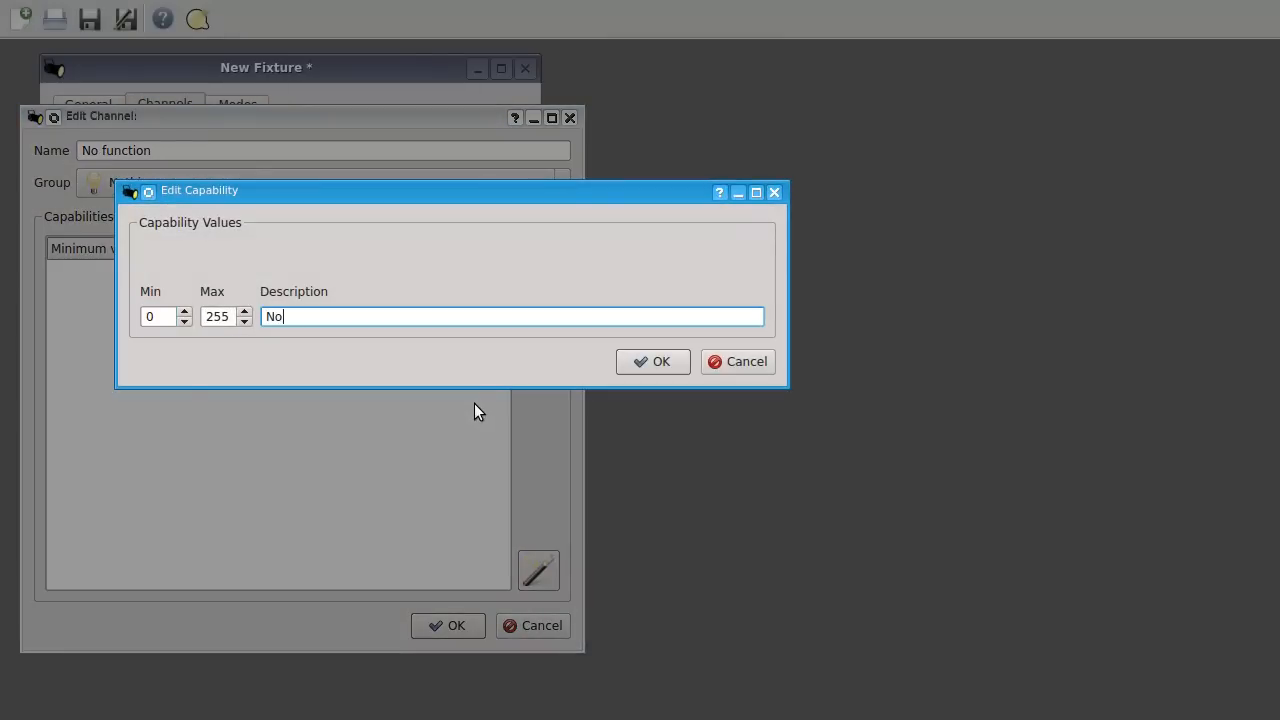
type(" function")
left_click(654, 362)
left_click(450, 624)
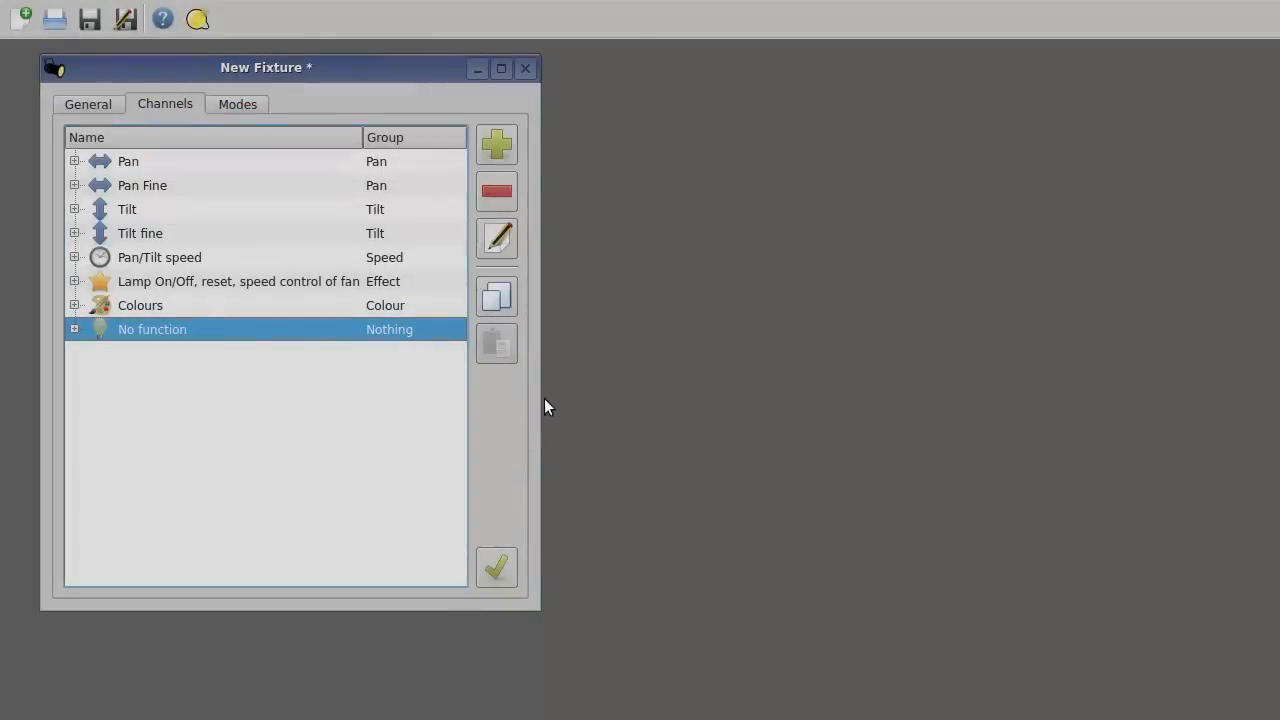
Copy the title "Effect wheel" from the DMX chart and create a channel with that name in the Effect group.
key("alt+Tab")
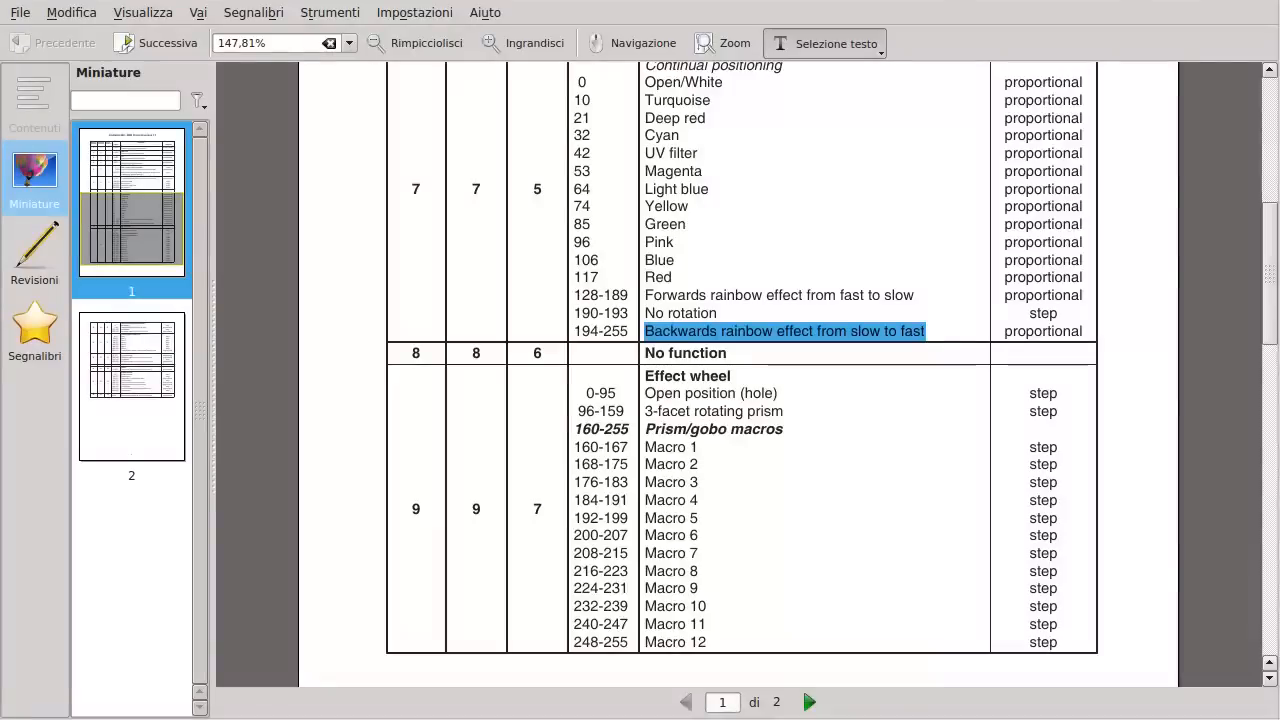
scroll(897, 388, "down", 2)
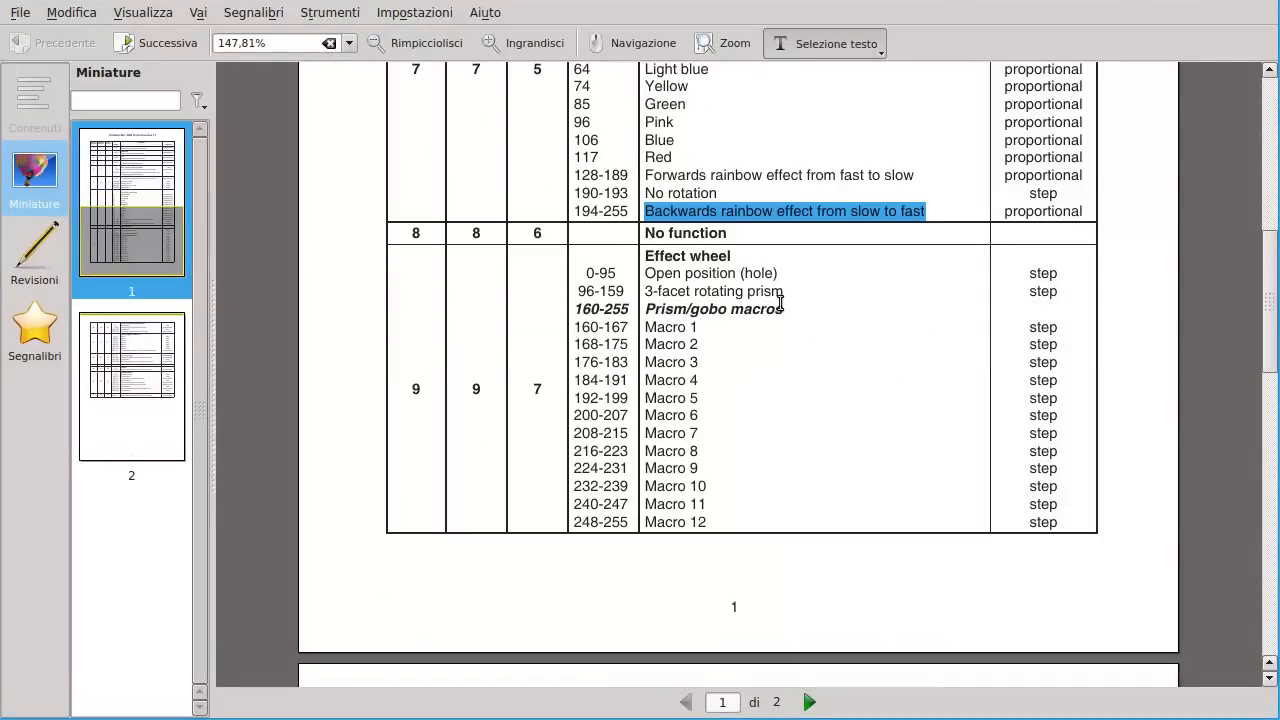
left_click_drag(645, 256, 731, 256)
key("ctrl+c")
scroll(903, 377, "down", 1)
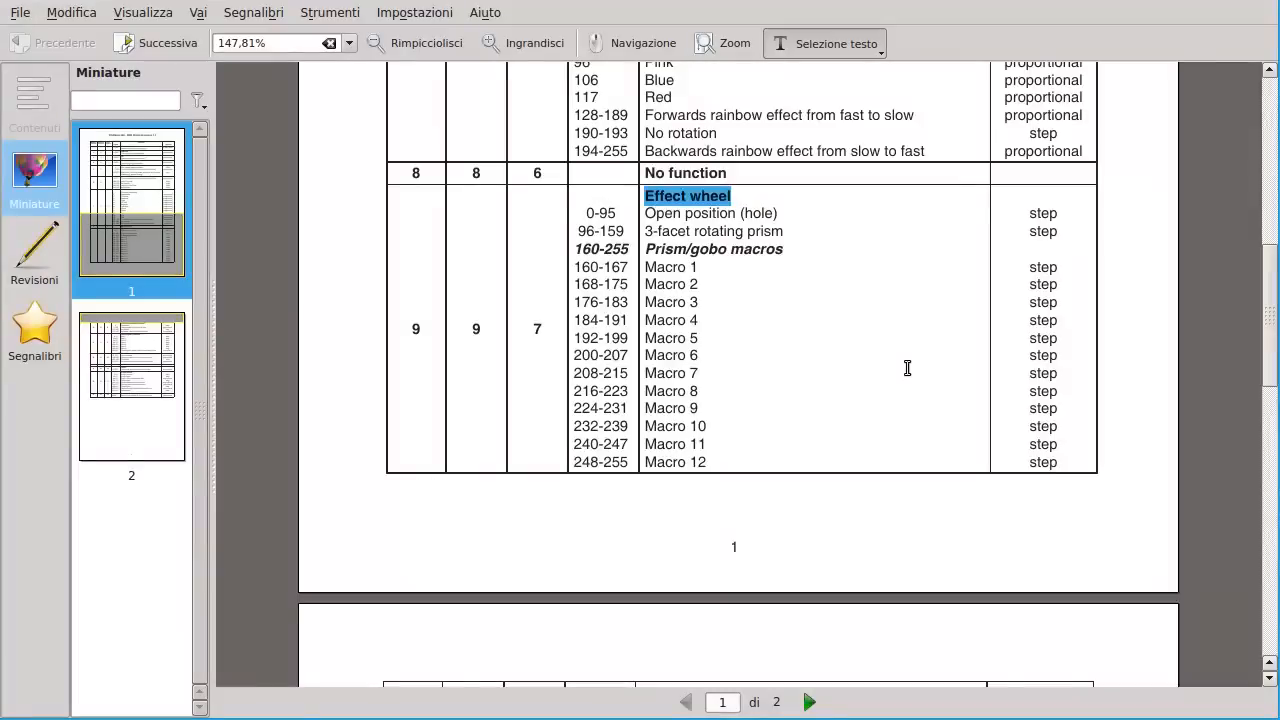
key("alt+Tab")
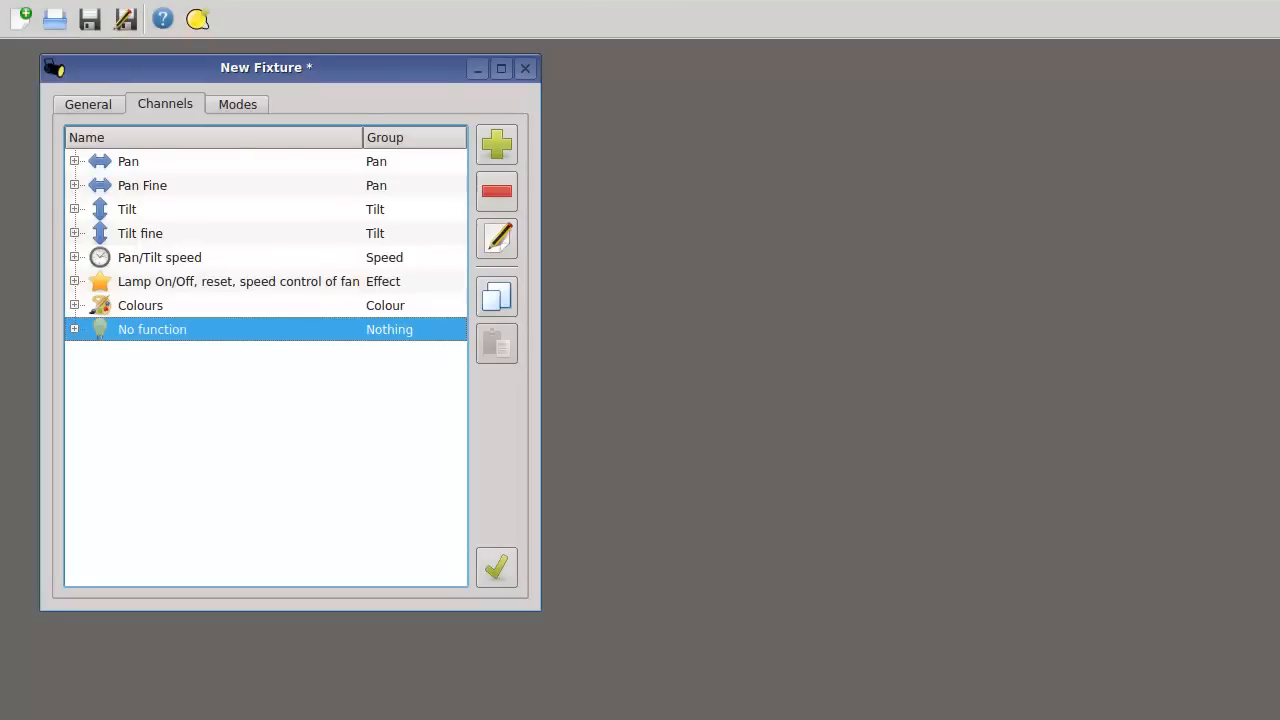
left_click(491, 147)
key("ctrl+v")
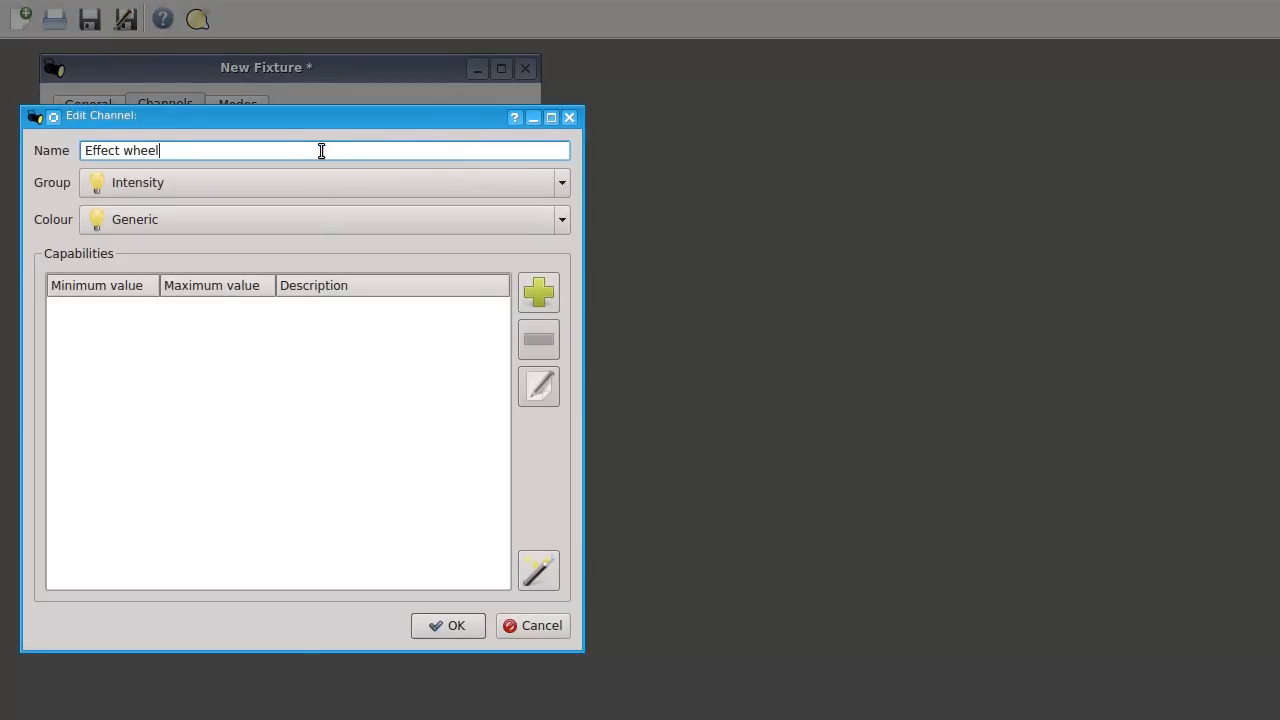
left_click(251, 180)
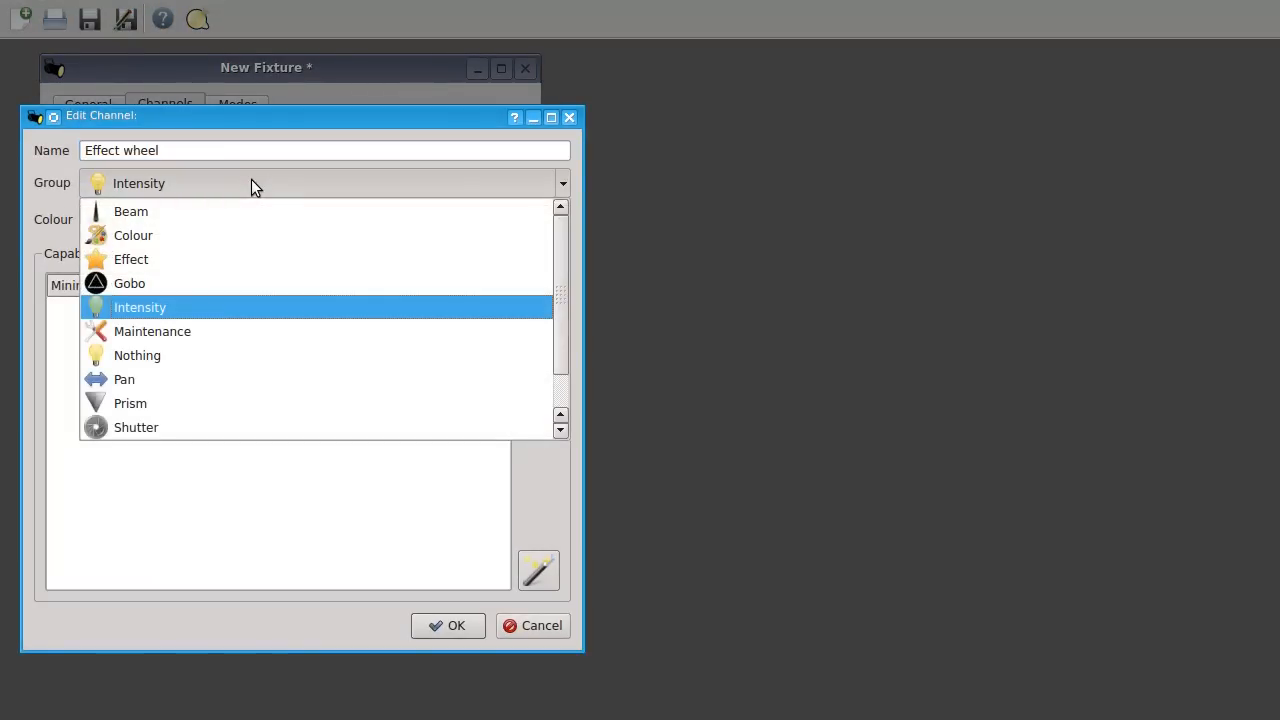
left_click(211, 259)
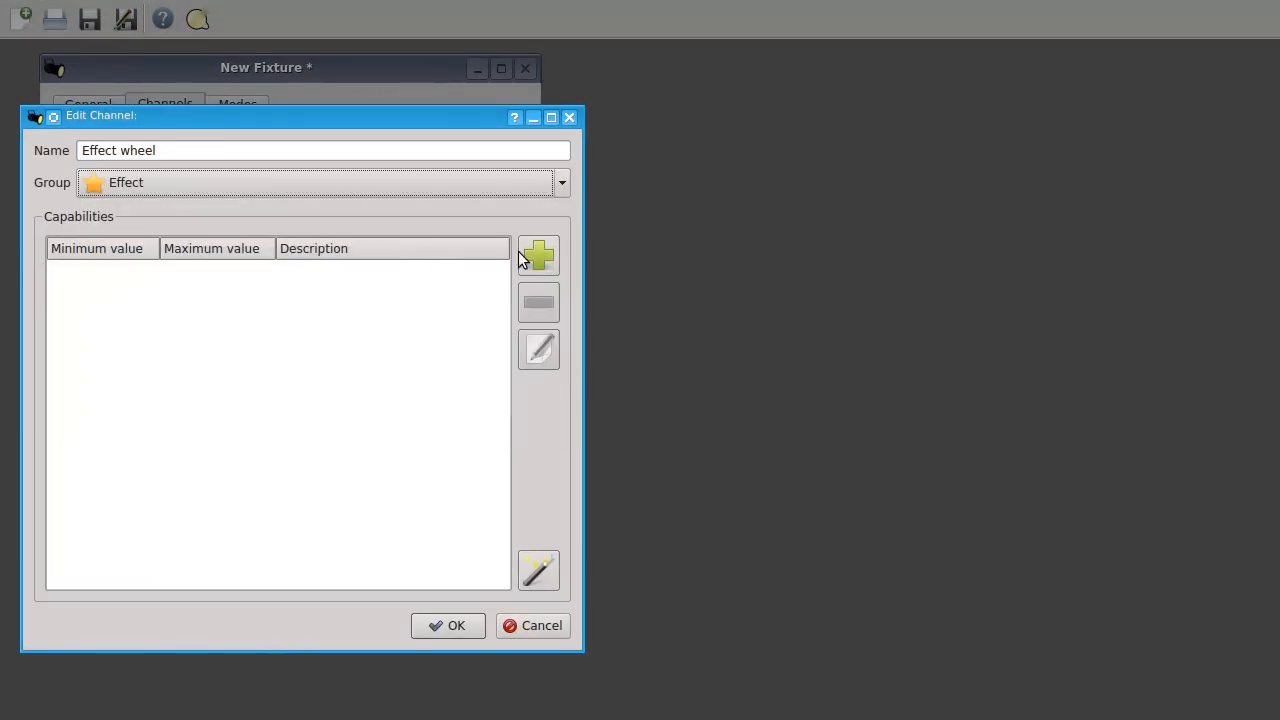
Add a 0–95 capability to the Effect wheel channel with the chart's description "Open position (hole)".
key("alt+Tab")
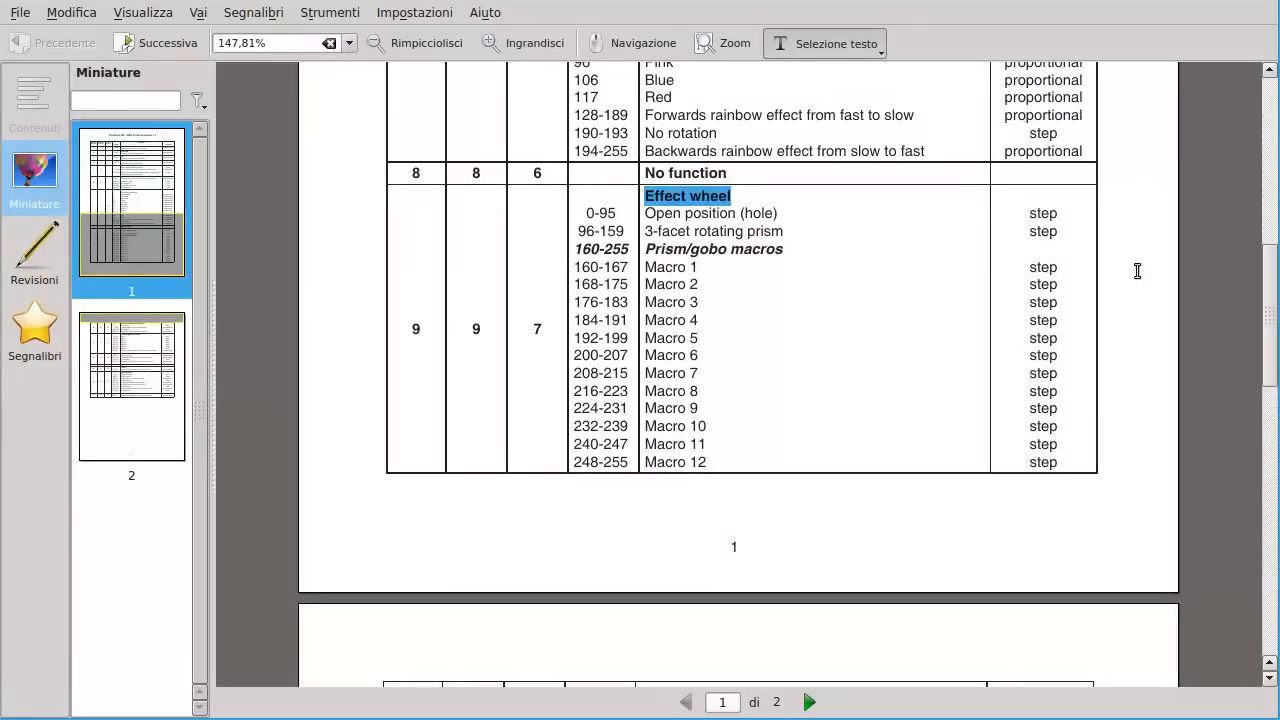
left_click_drag(647, 214, 843, 211)
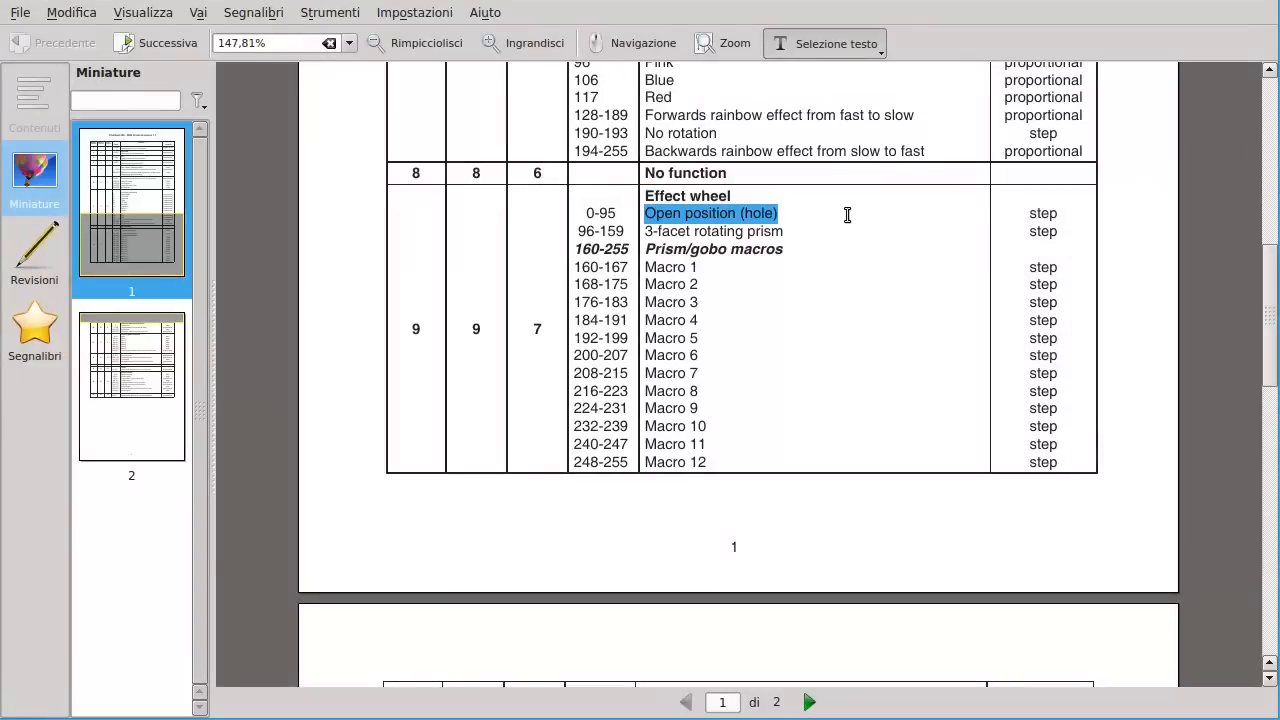
key("alt+Tab")
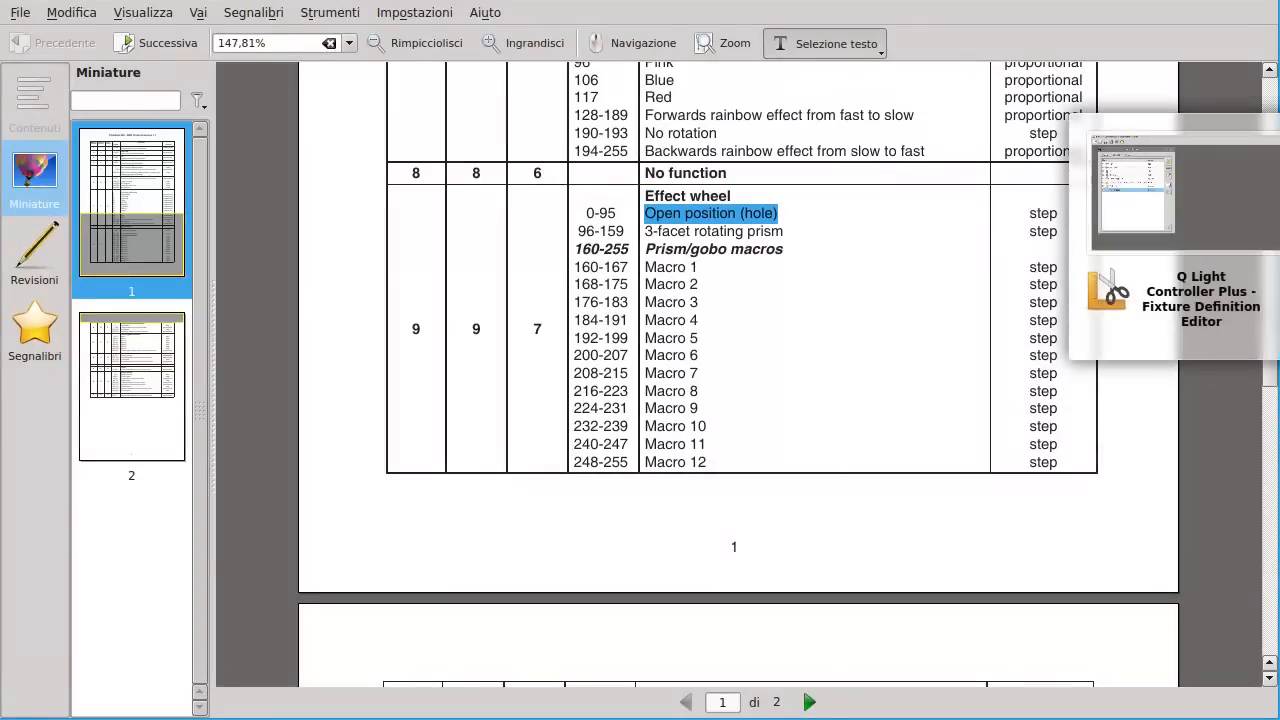
left_click(539, 256)
key("Tab")
type("95")
key("Tab")
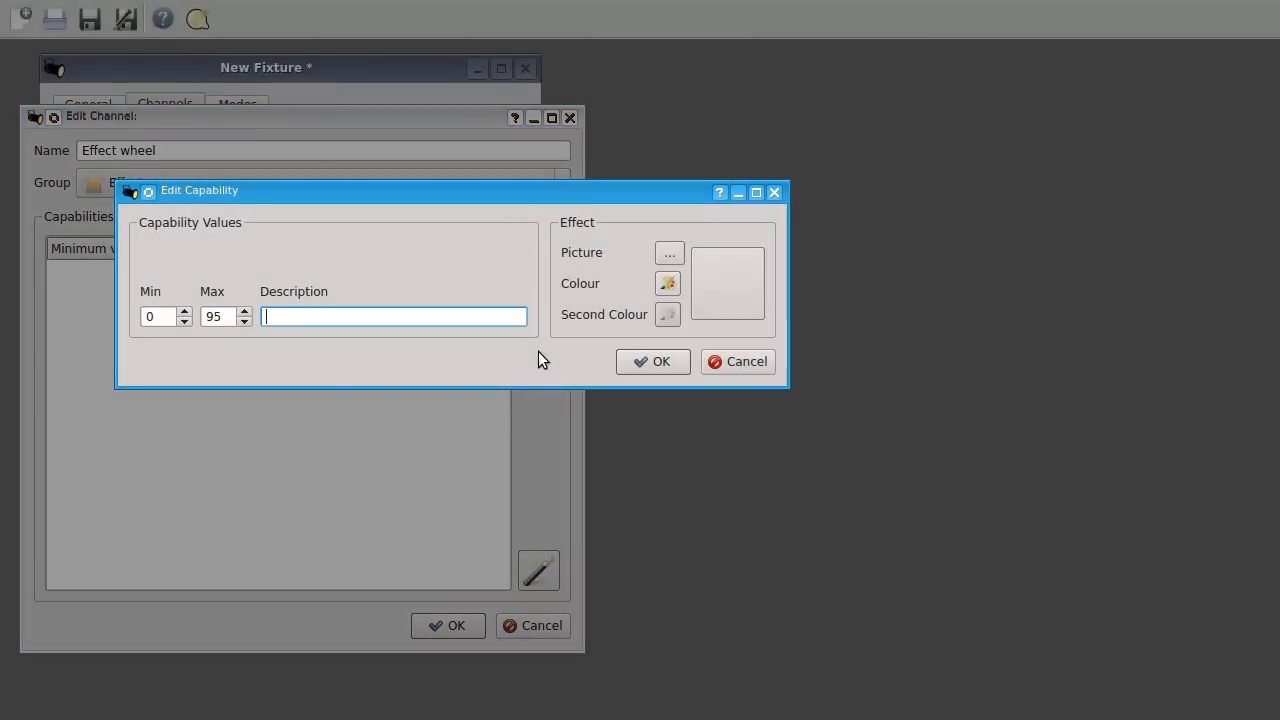
type("Open position (hole)")
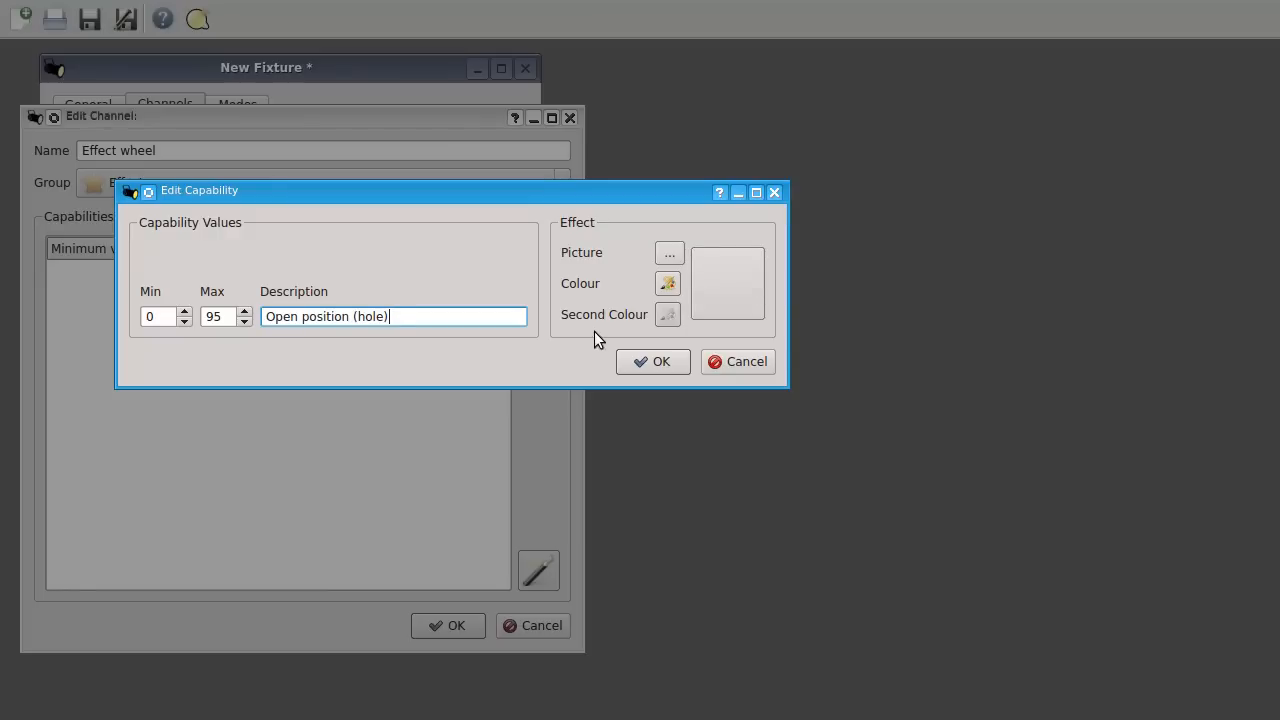
Assign a picture from the Others gobo folder to the open position capability, using image previews, and save the capability.
left_click(675, 253)
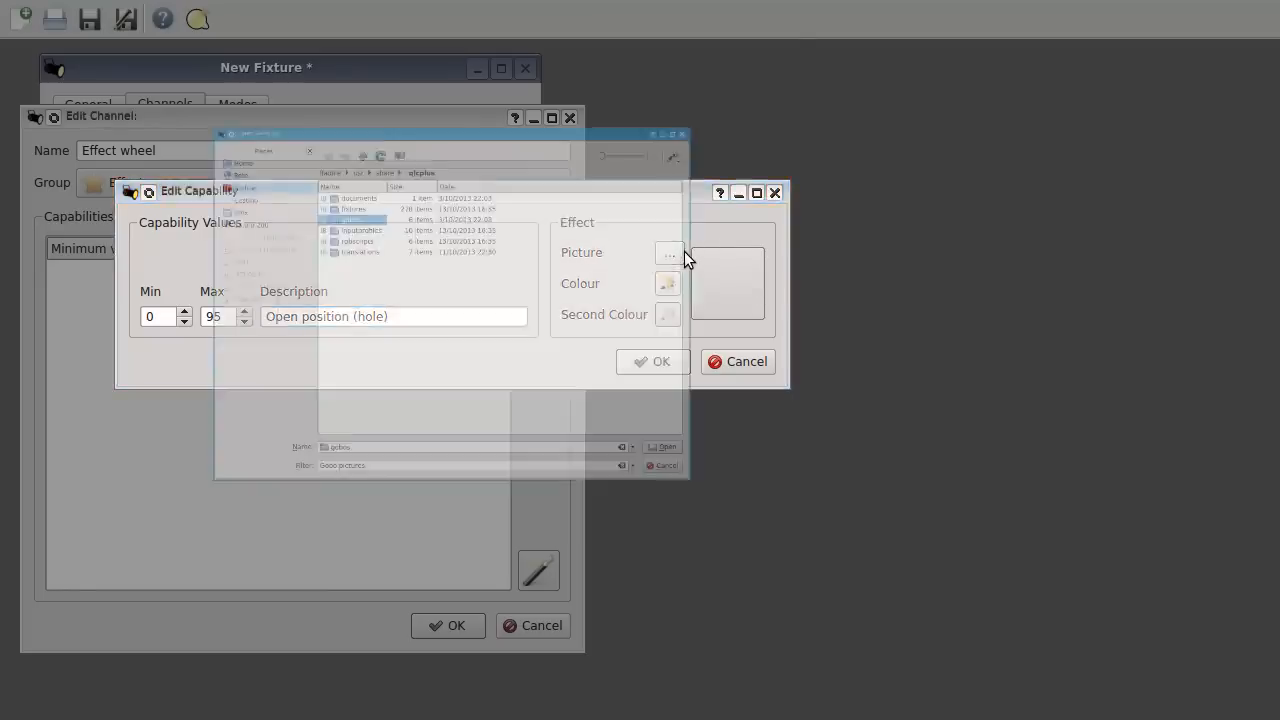
double_click(256, 150)
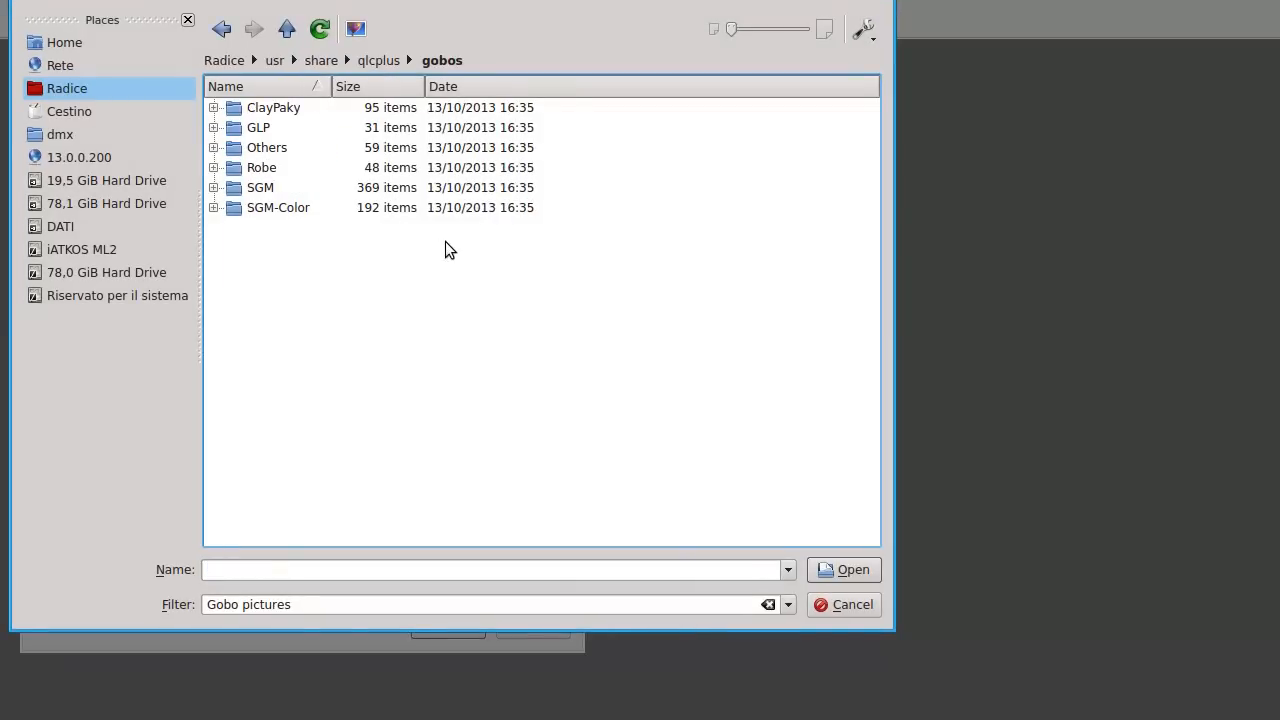
double_click(271, 149)
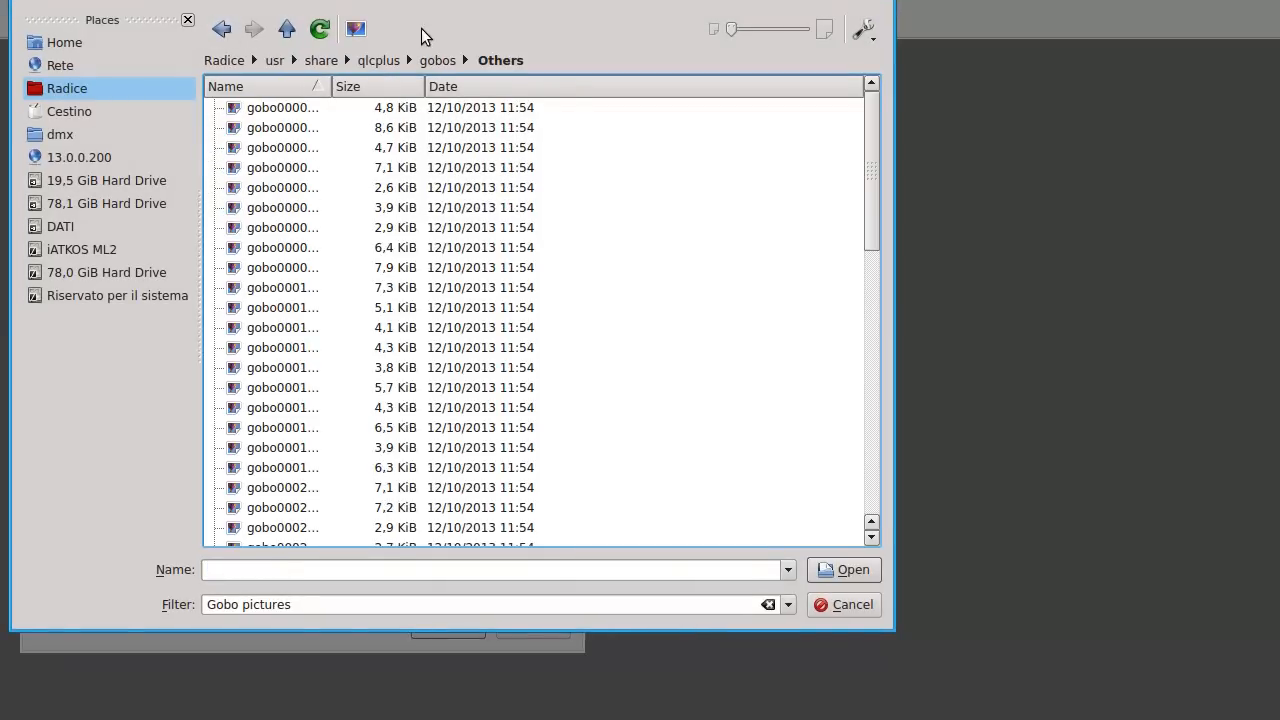
left_click(359, 29)
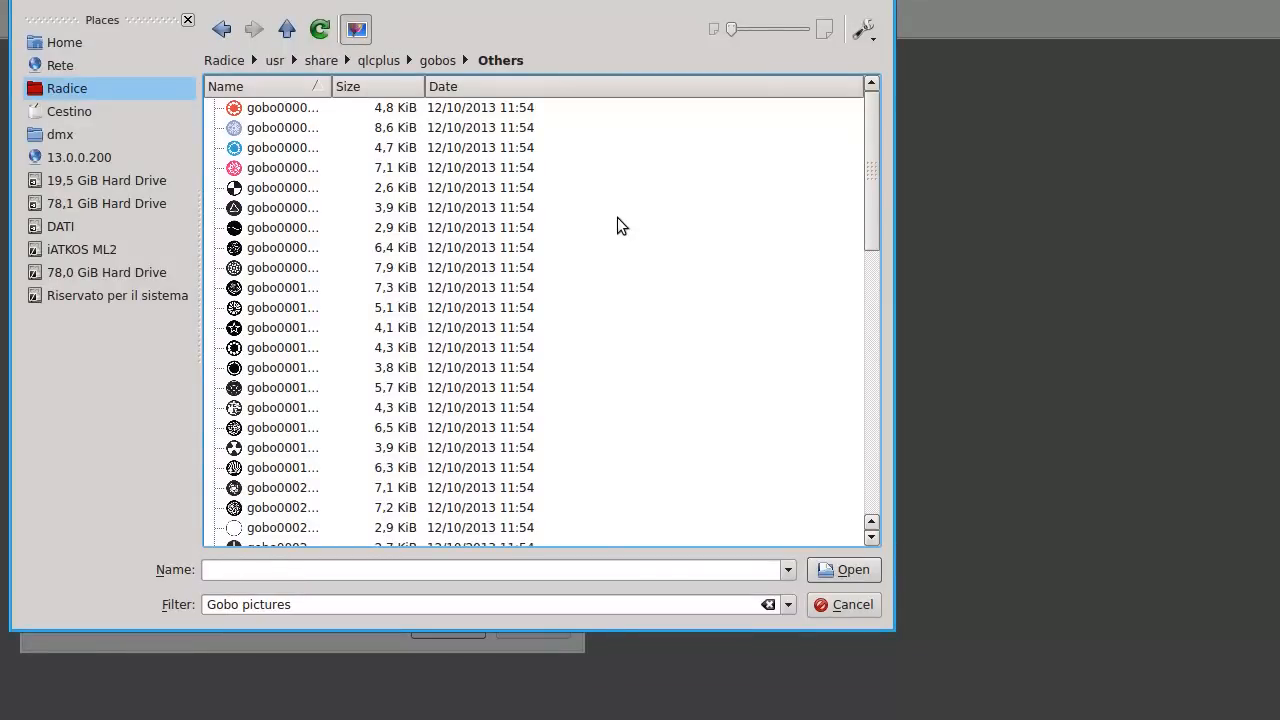
scroll(346, 335, "down", 2)
double_click(300, 416)
left_click(662, 363)
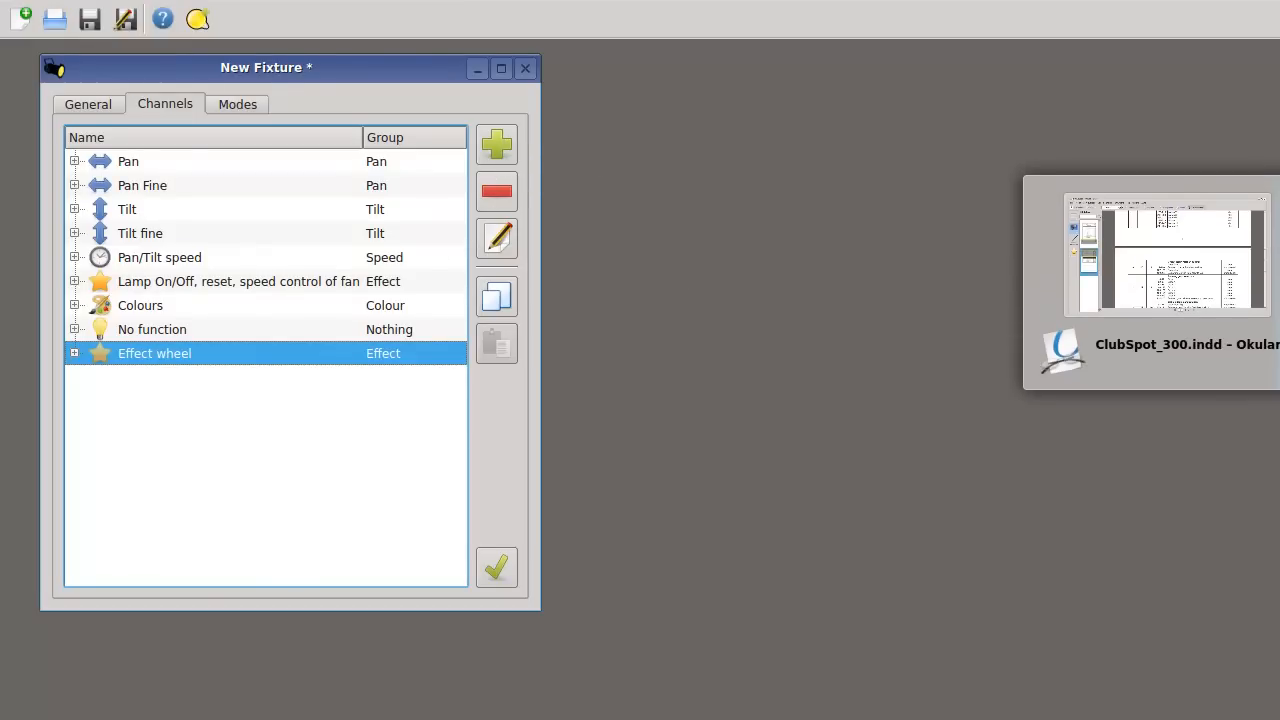
Copy "3-facet prism rotation control" from the DMX chart and create a channel with that name in the Prism group.
left_click(1279, 285)
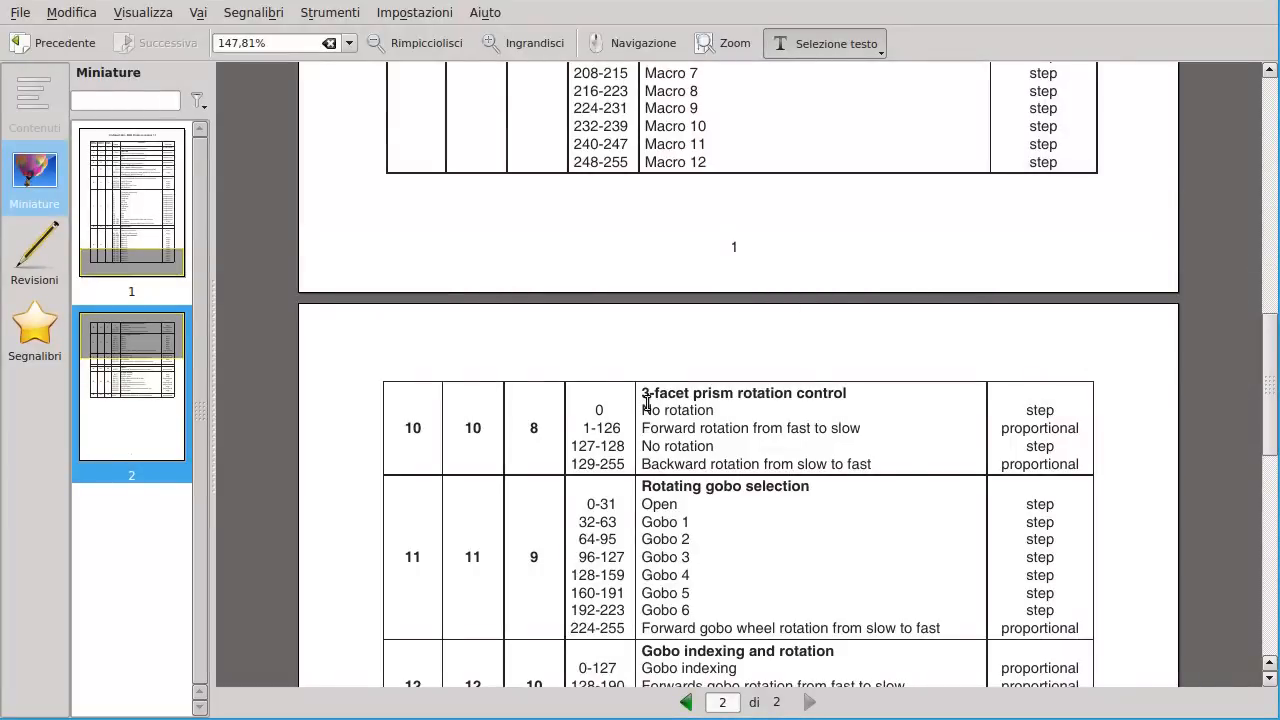
left_click_drag(641, 388, 898, 390)
key("ctrl+c")
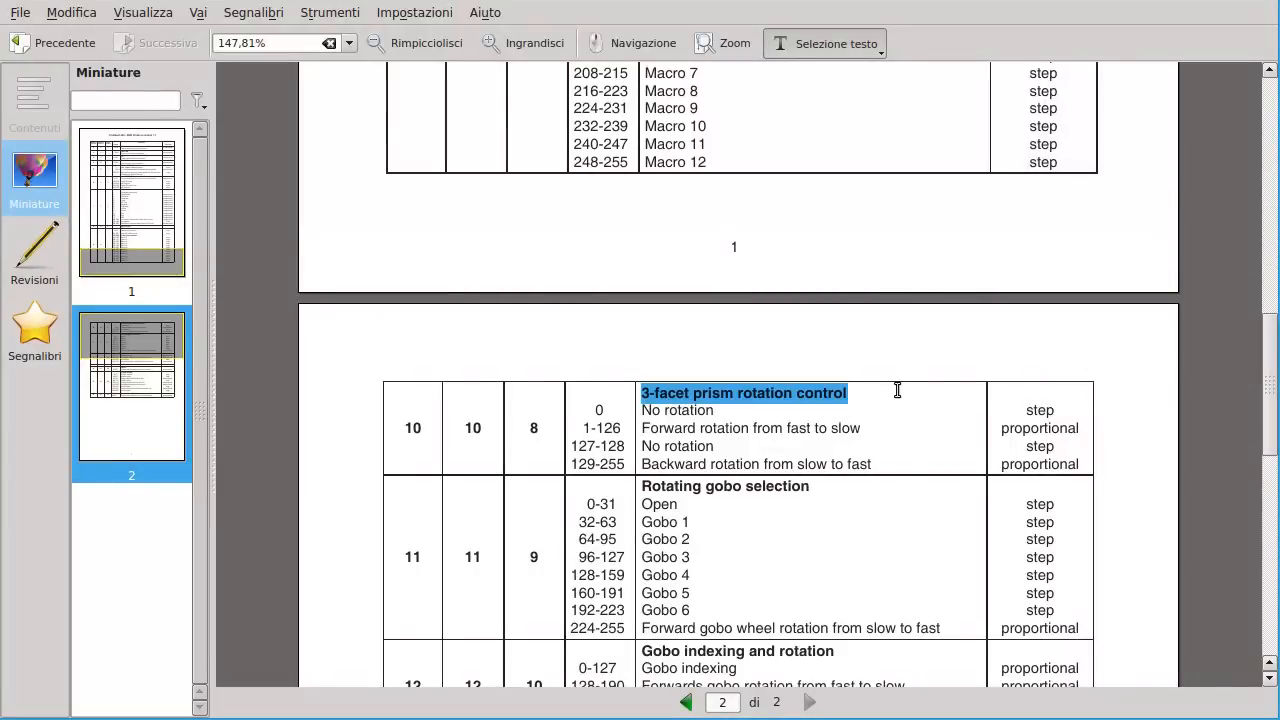
left_click(1279, 285)
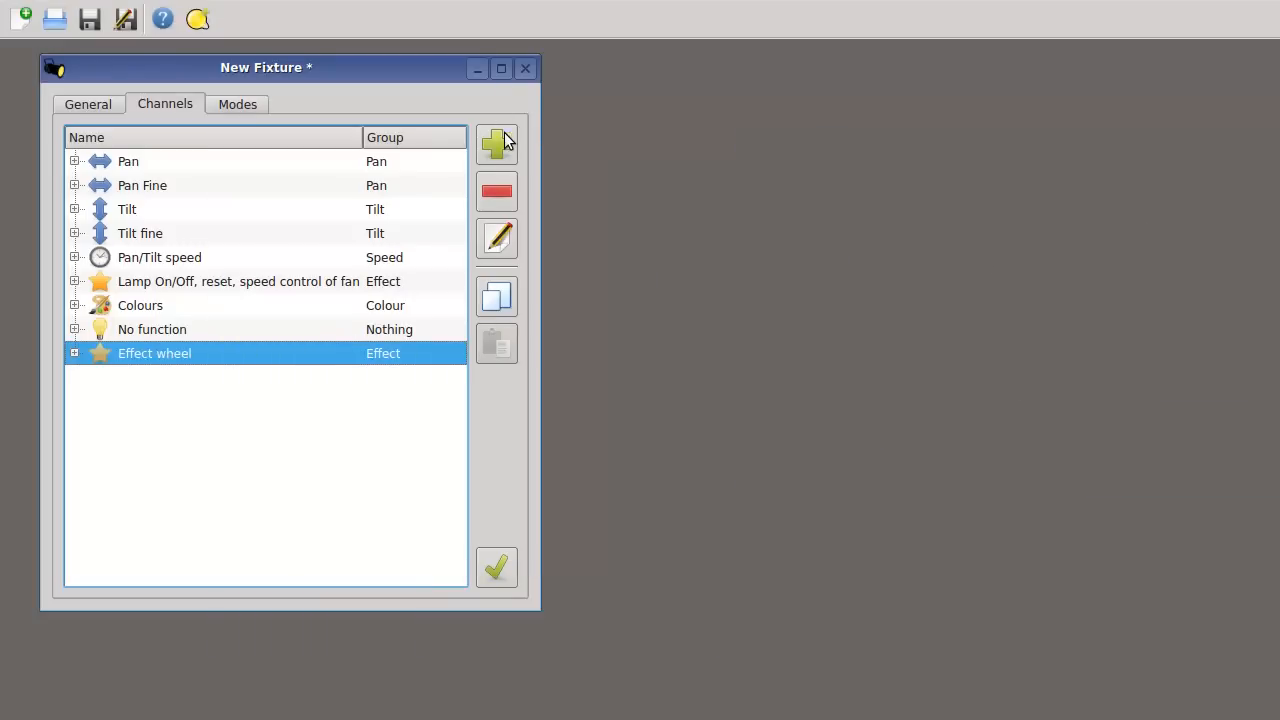
left_click(501, 137)
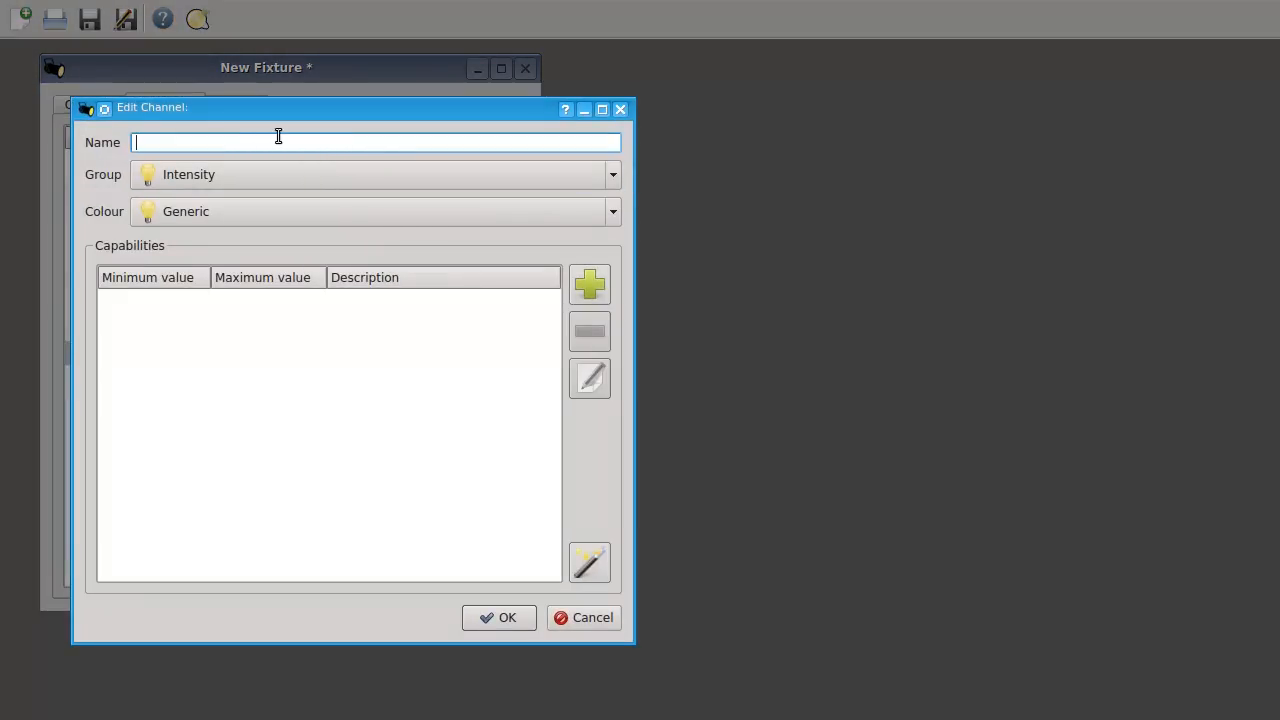
key("ctrl+v")
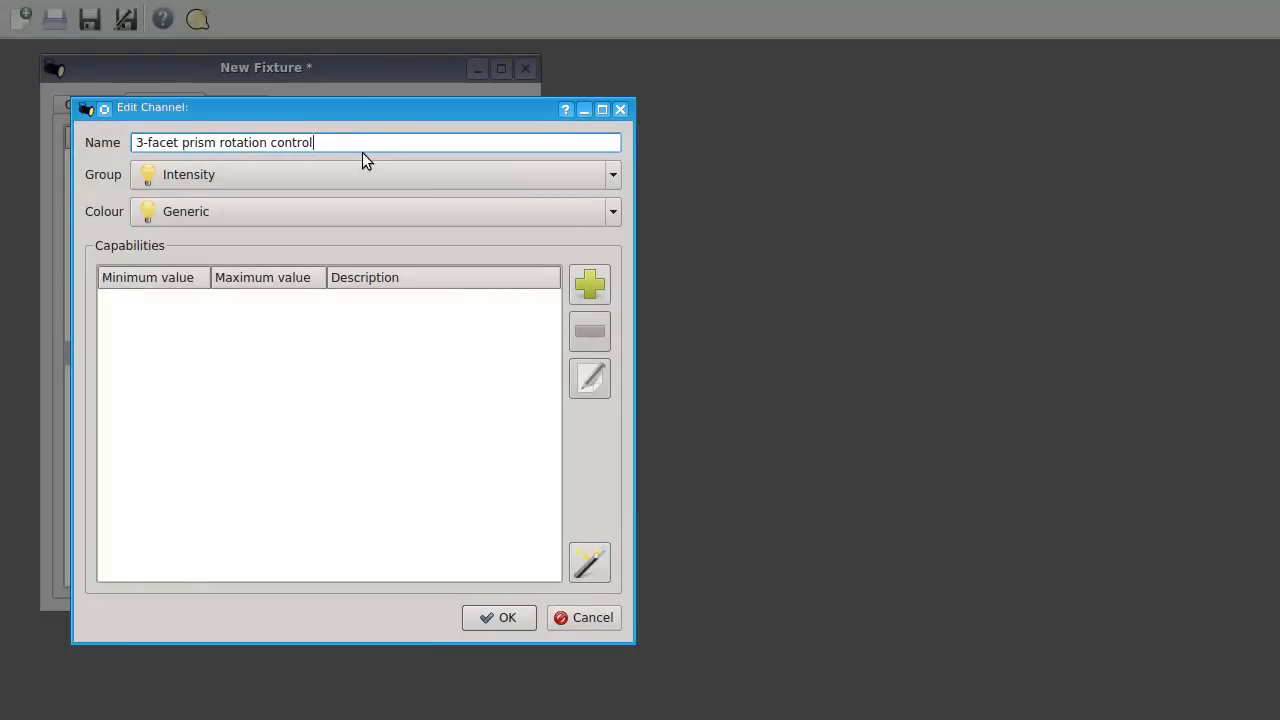
left_click(260, 176)
scroll(203, 395, "down", 1)
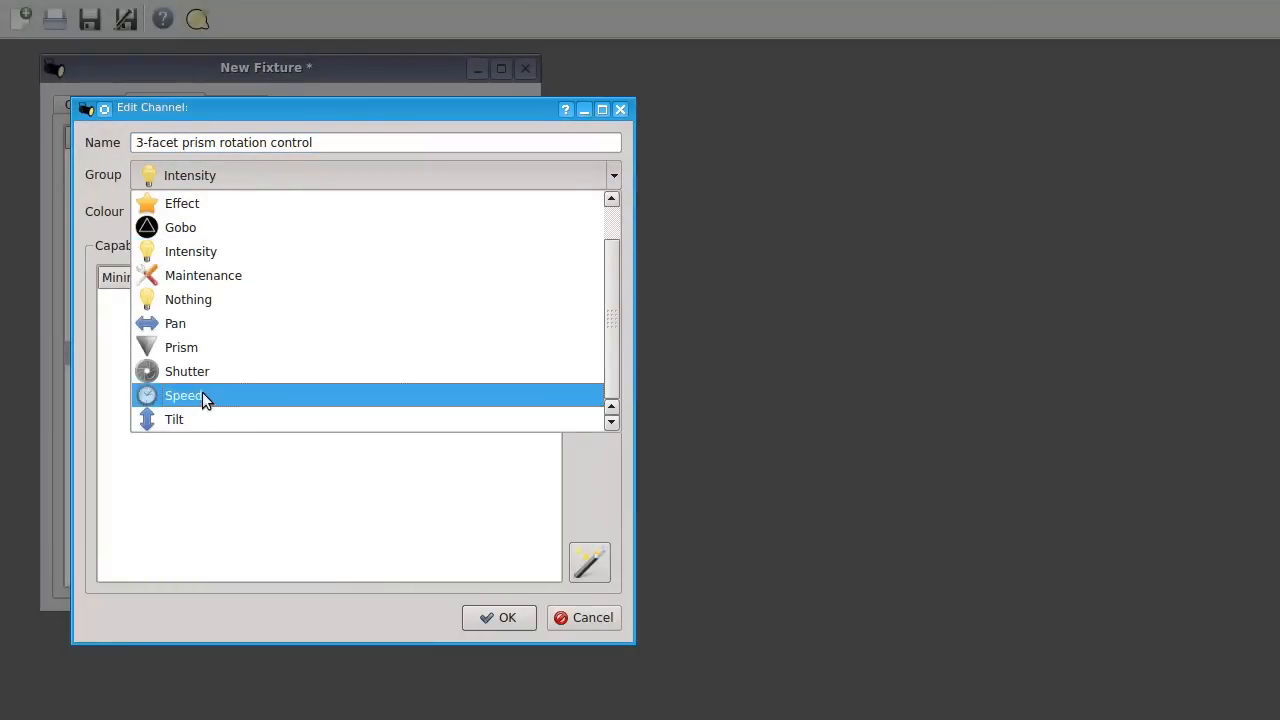
left_click(206, 347)
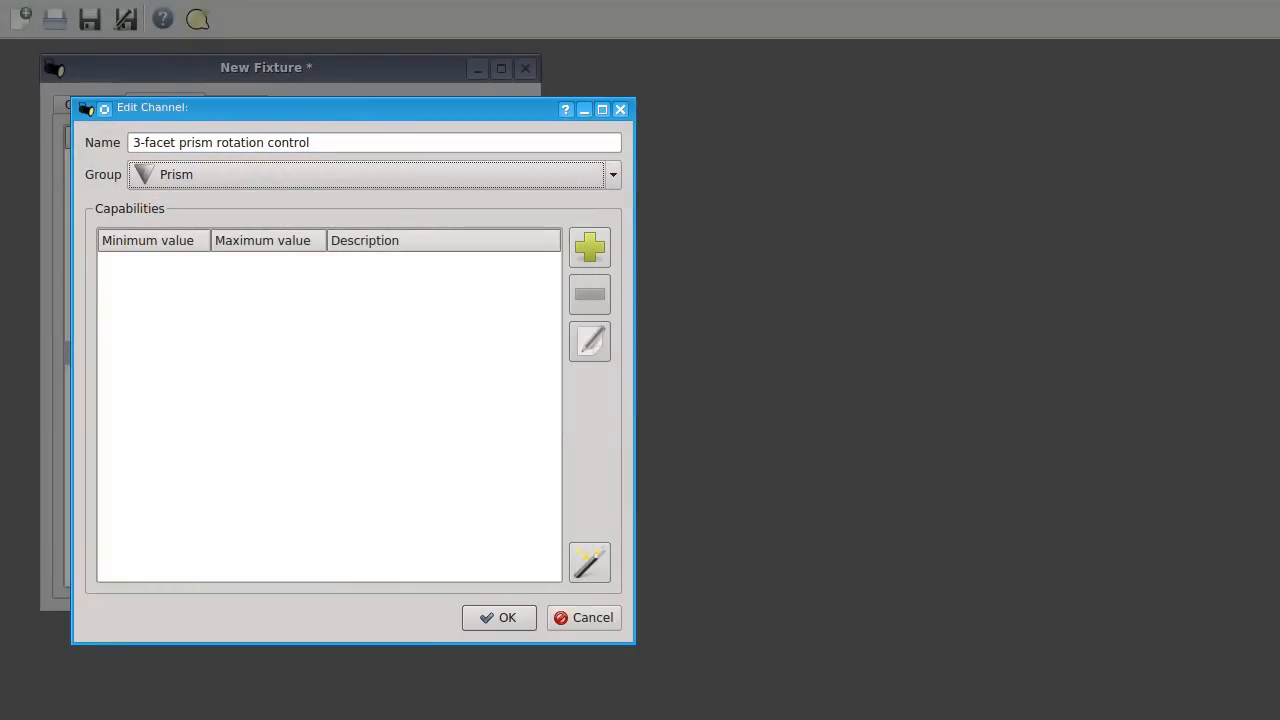
Add a 0–0 capability to the 3-facet prism rotation control channel, copying the description "No rotation" from the DMX chart.
key("alt+Tab")
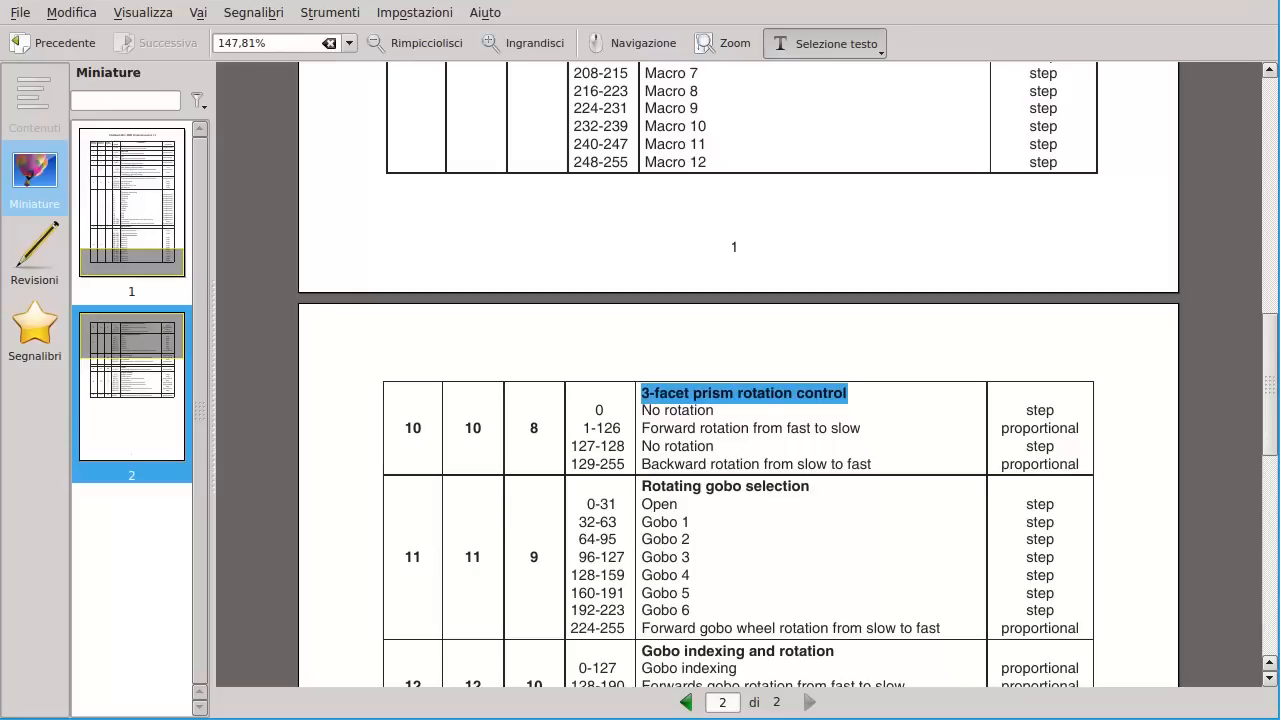
left_click_drag(642, 410, 794, 416)
key("ctrl+c")
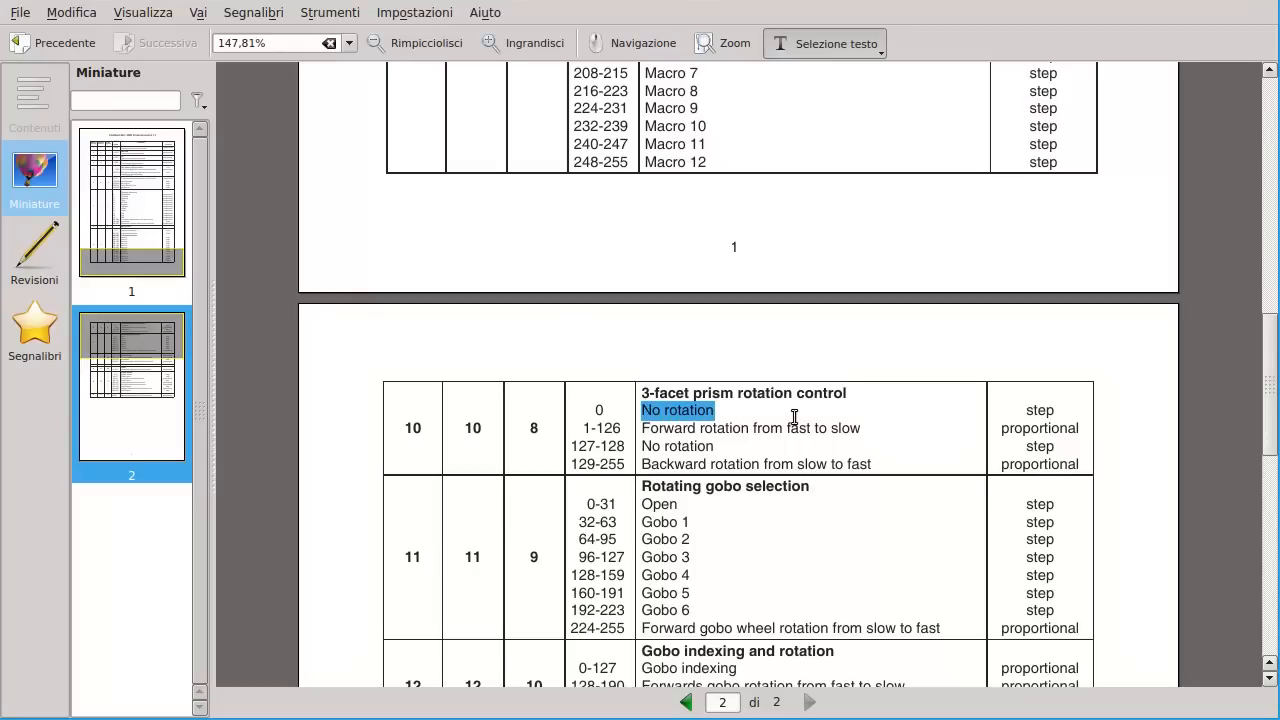
key("alt+Tab")
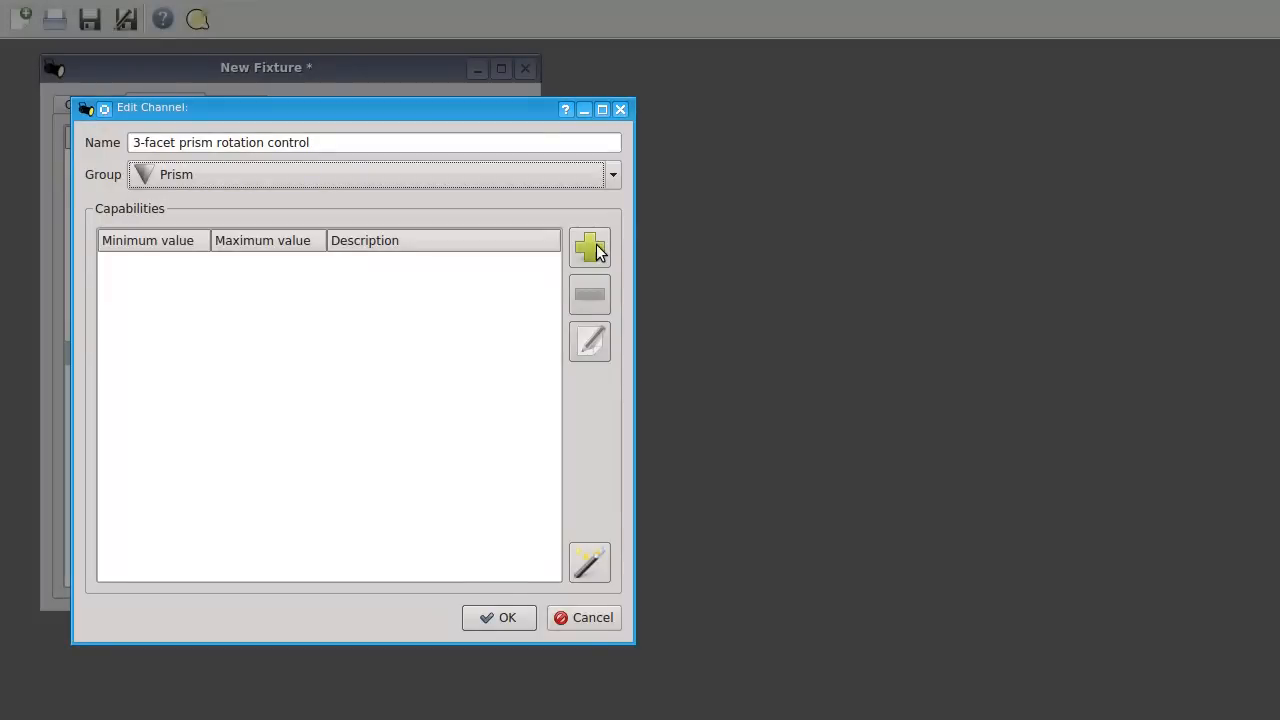
left_click(592, 247)
key("Tab")
type("0")
key("Tab")
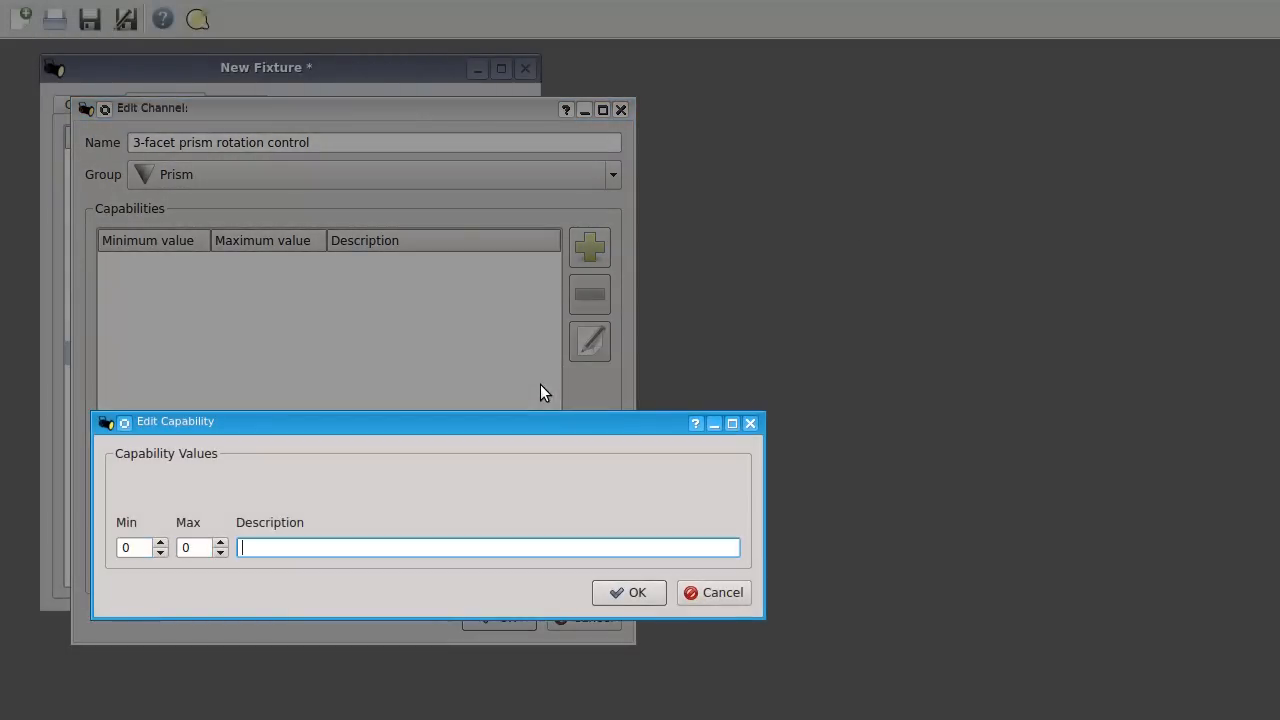
key("ctrl+v")
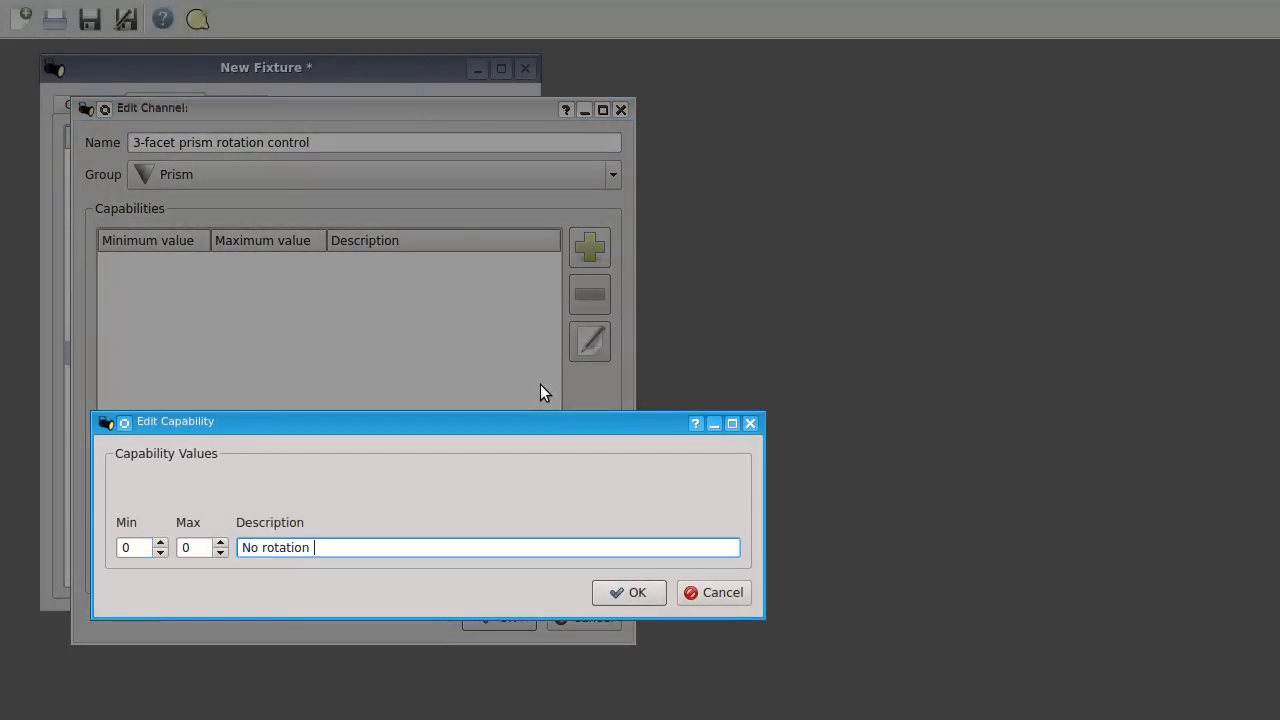
left_click(634, 594)
Add a 1–126 capability to the prism rotation channel with the chart's description "Forward rotation from fast to slow".
key("alt+Tab")
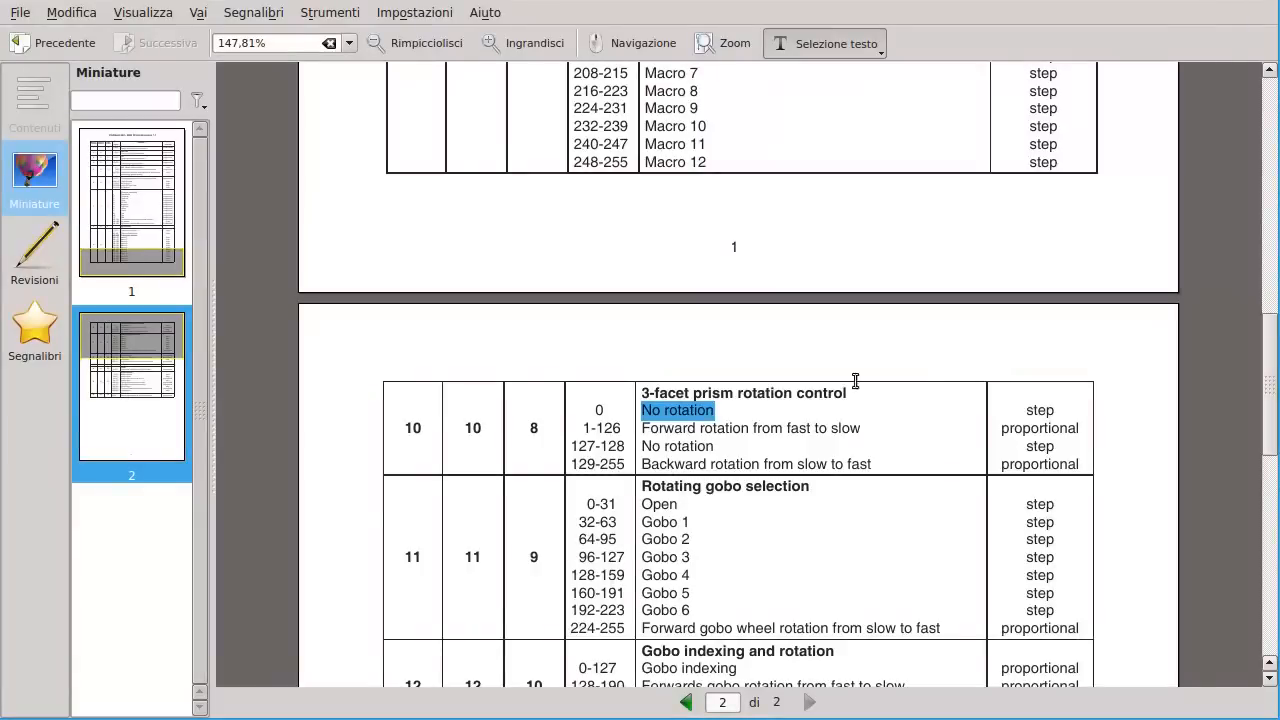
left_click_drag(640, 426, 903, 436)
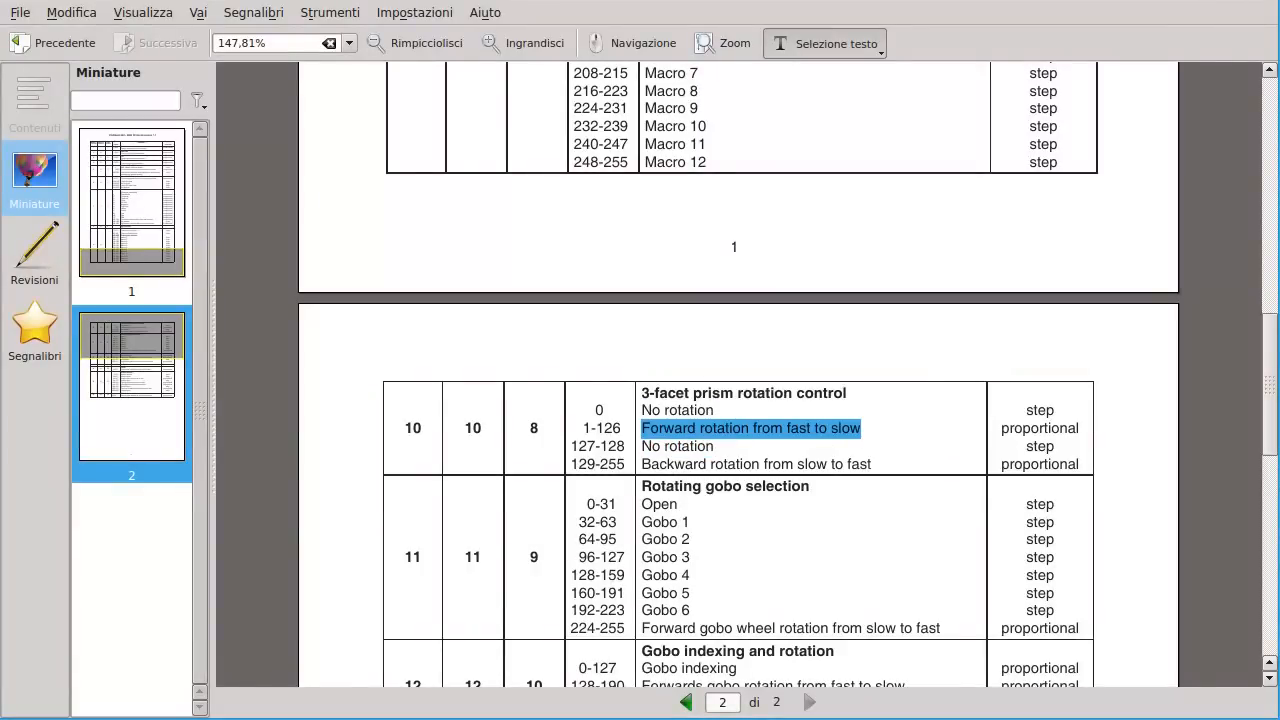
key("alt+Tab")
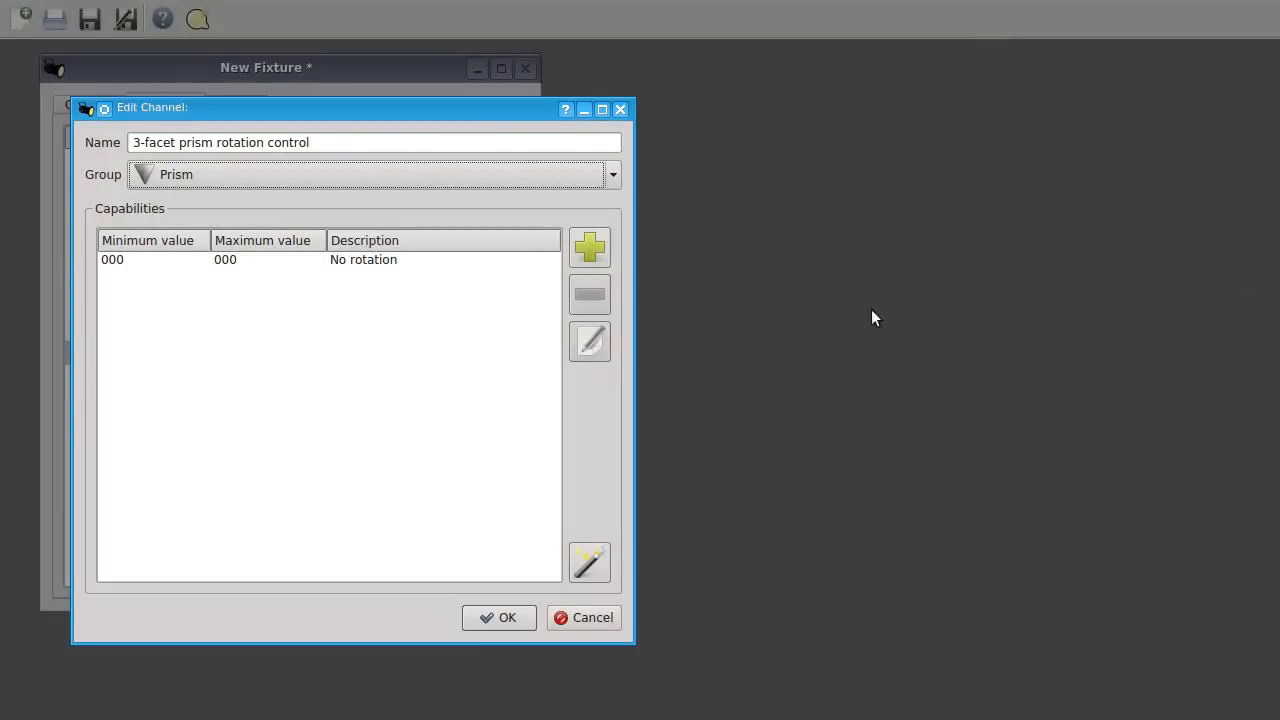
left_click(589, 247)
key("Tab")
key("shift+Tab")
key("Tab")
type("1")
key("shift+Tab")
type("1")
key("Tab")
type("26")
key("Tab")
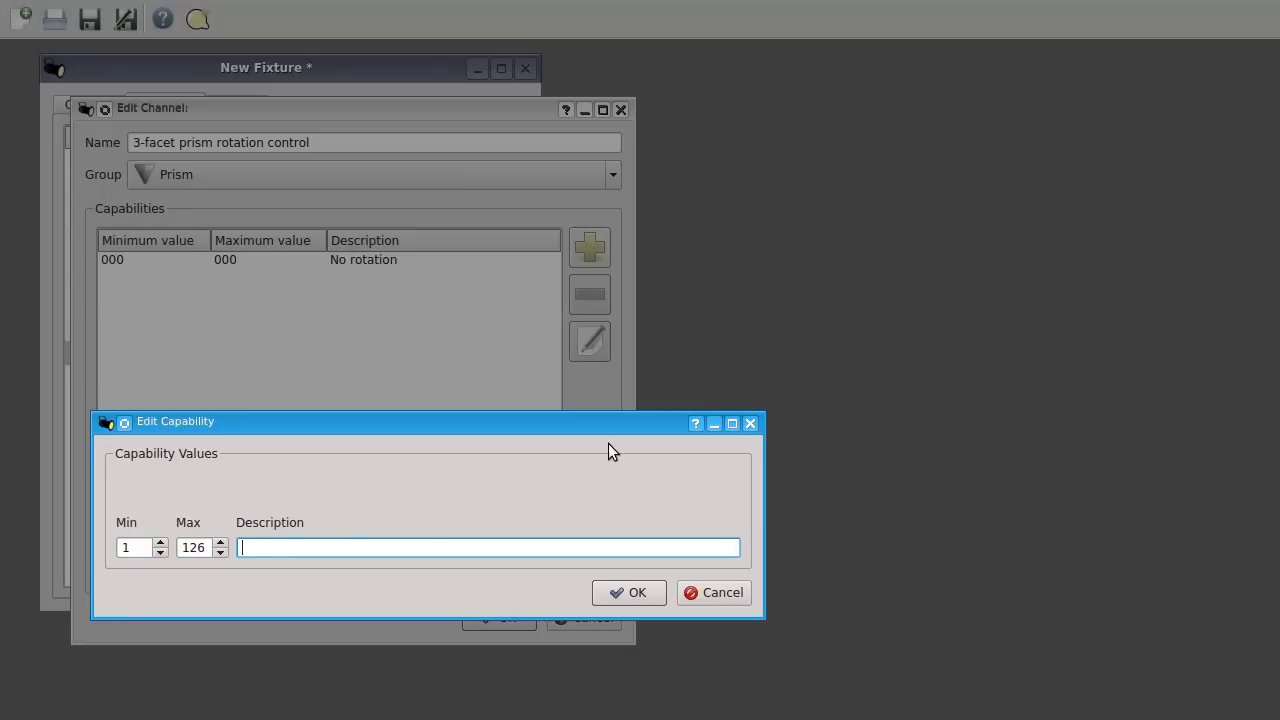
type("Forward rotation from fast to slow")
left_click(629, 592)
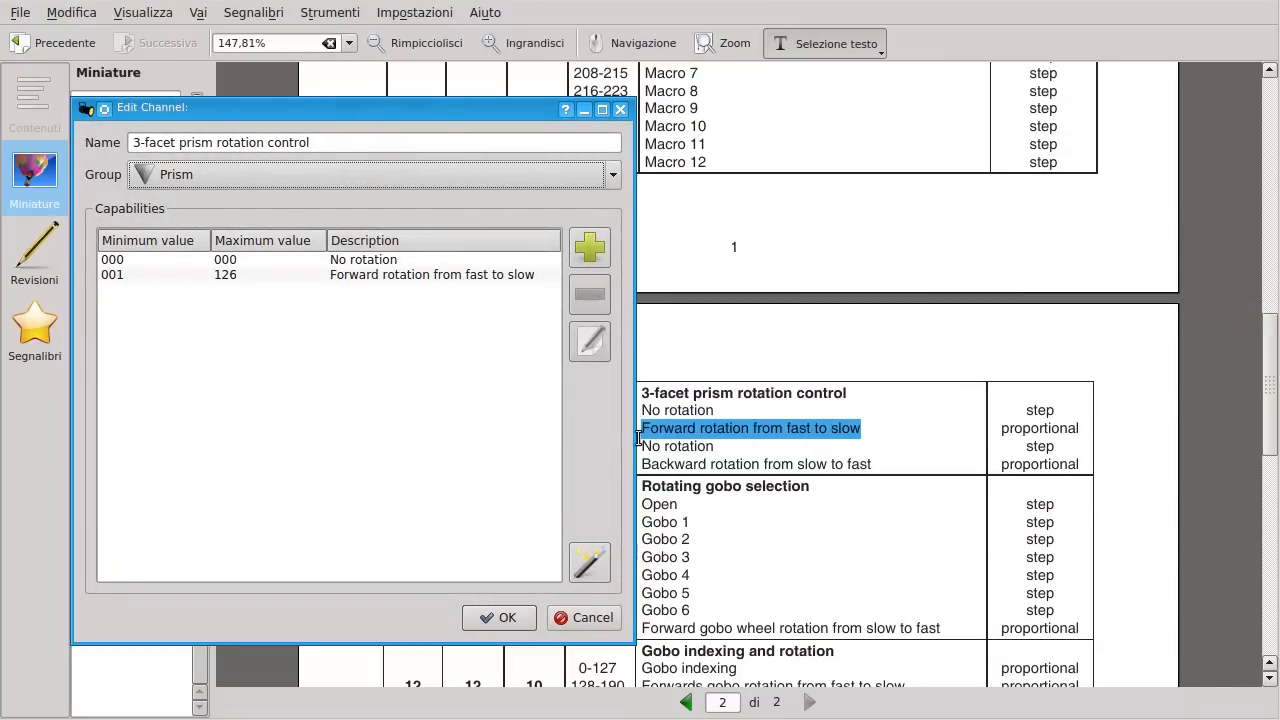
Add a 127–128 capability to the prism rotation channel with the chart's description "No rotation".
left_click_drag(643, 444, 728, 445)
key("ctrl+c")
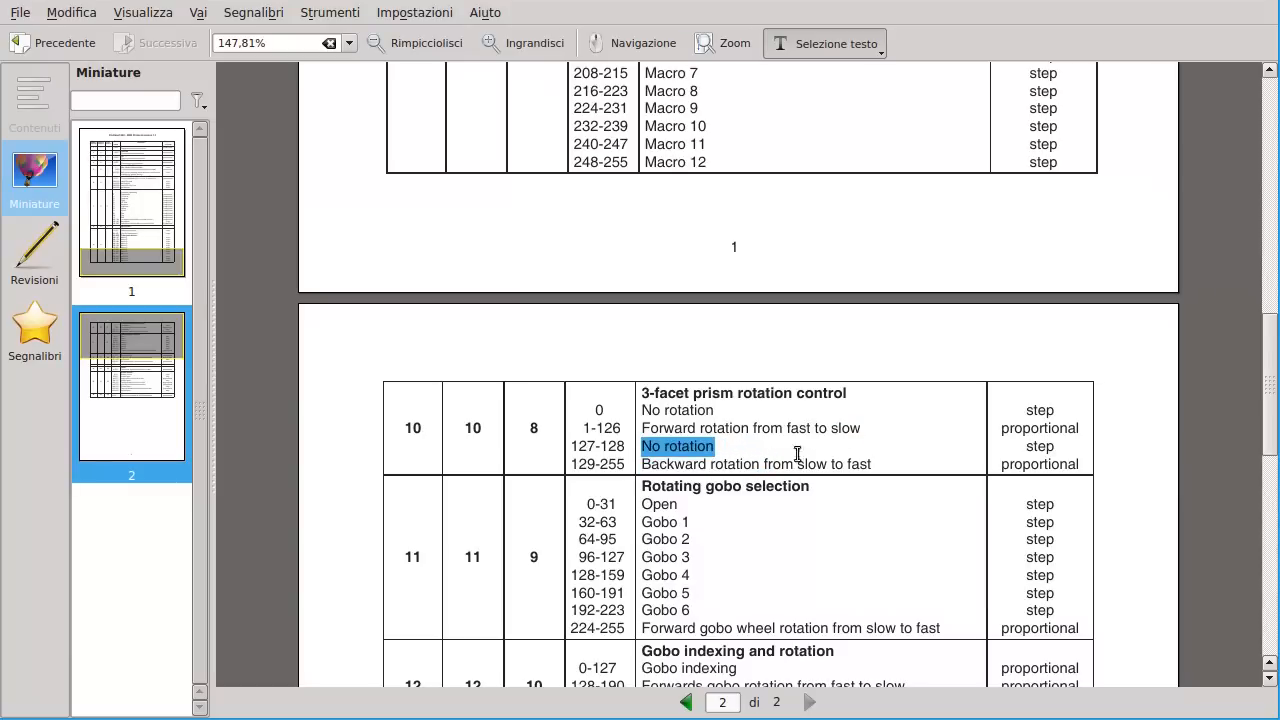
key("alt+Tab")
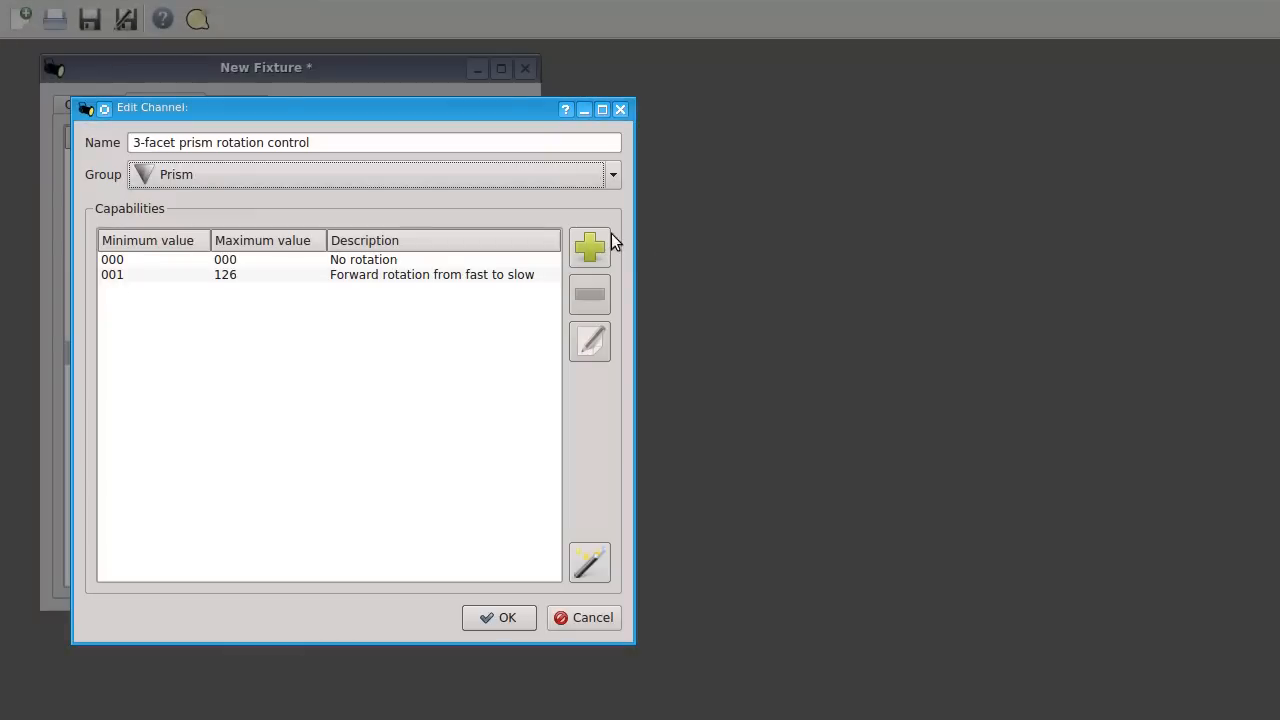
left_click(592, 247)
type("128")
key("Tab")
key("ctrl+v")
left_click(632, 592)
Add a 129–255 capability with the chart's description "Backward rotation from slow to fast" and save the prism rotation channel.
key("alt+Tab")
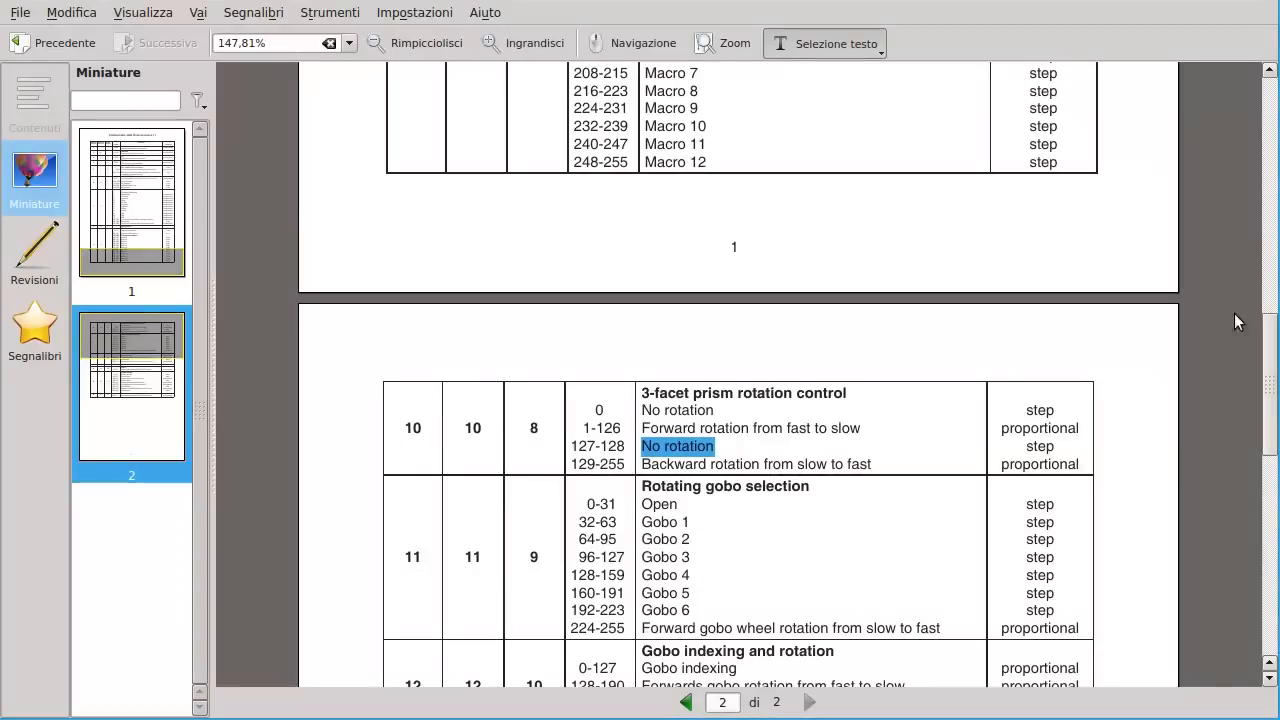
left_click_drag(645, 465, 910, 459)
key("ctrl+c")
key("alt+Tab")
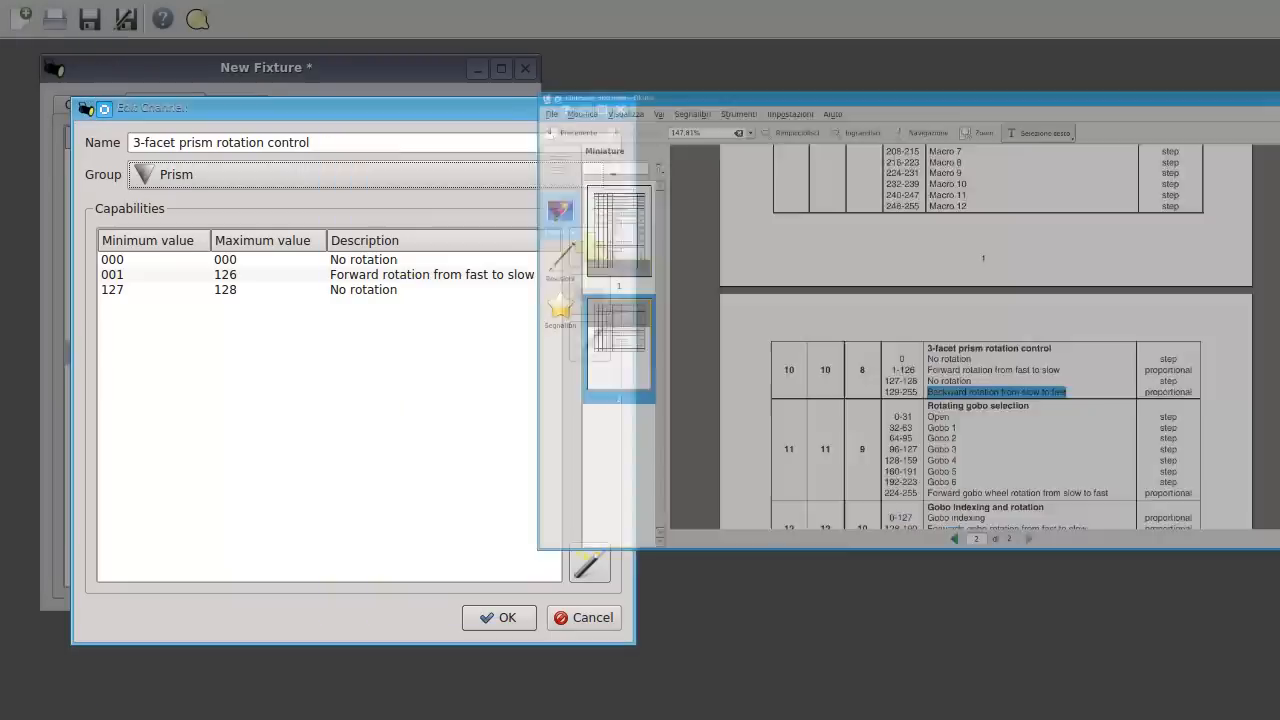
left_click(589, 247)
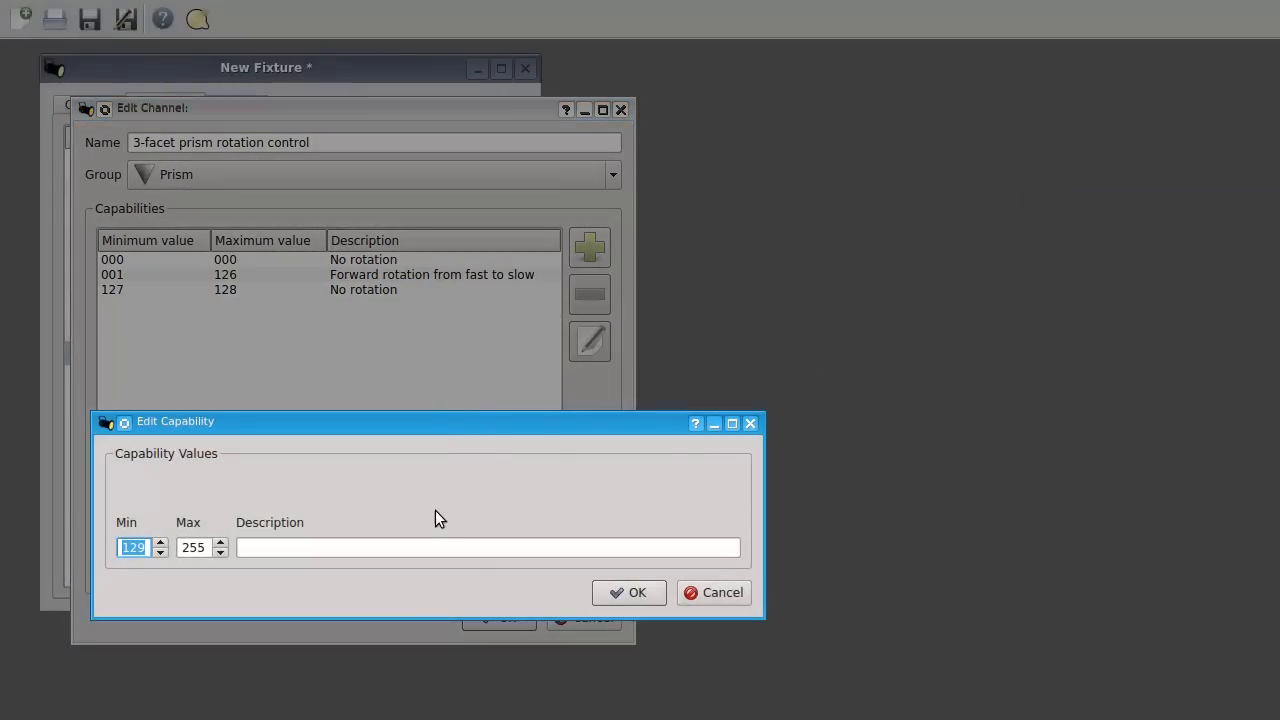
key("Tab")
key("Tab")
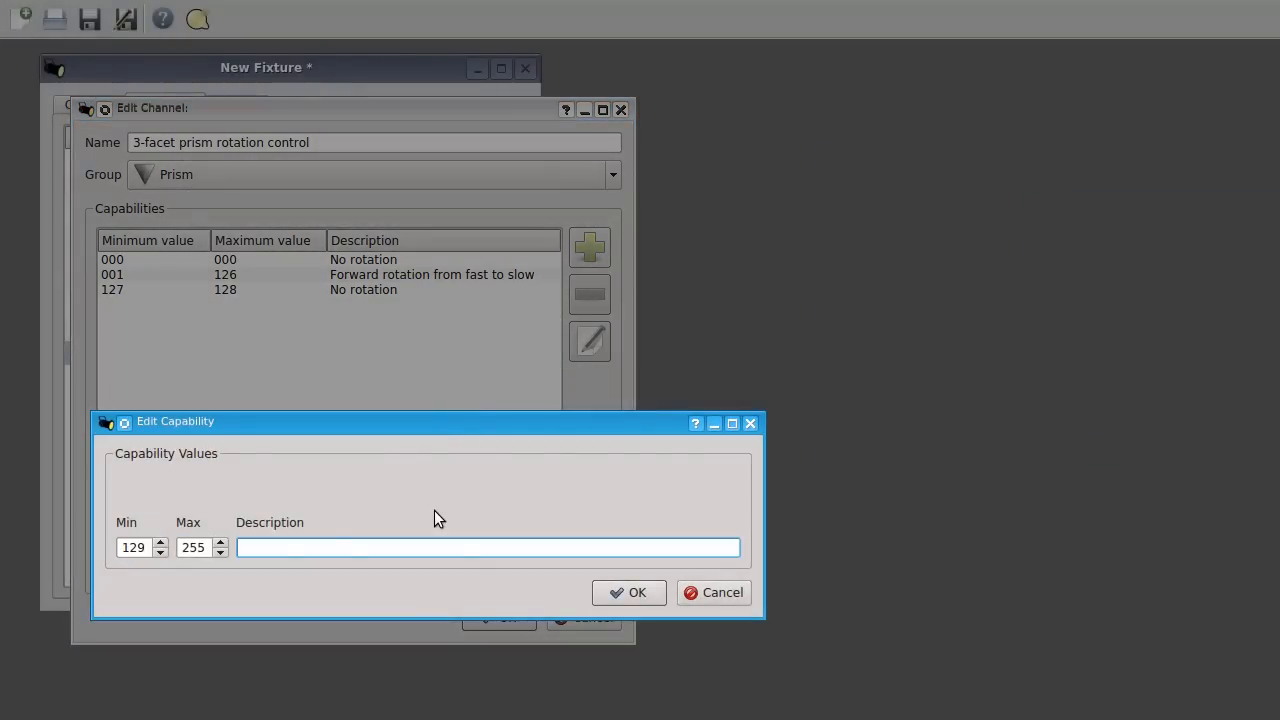
key("ctrl+v")
left_click(625, 592)
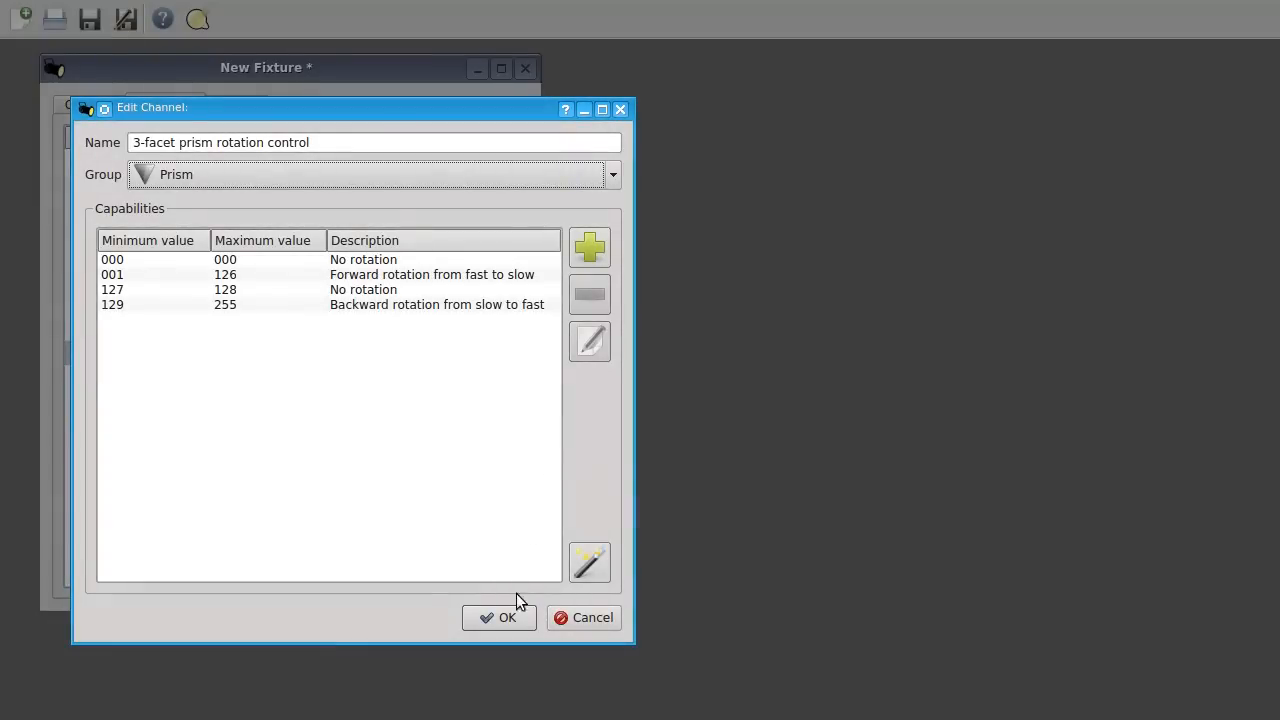
left_click(515, 622)
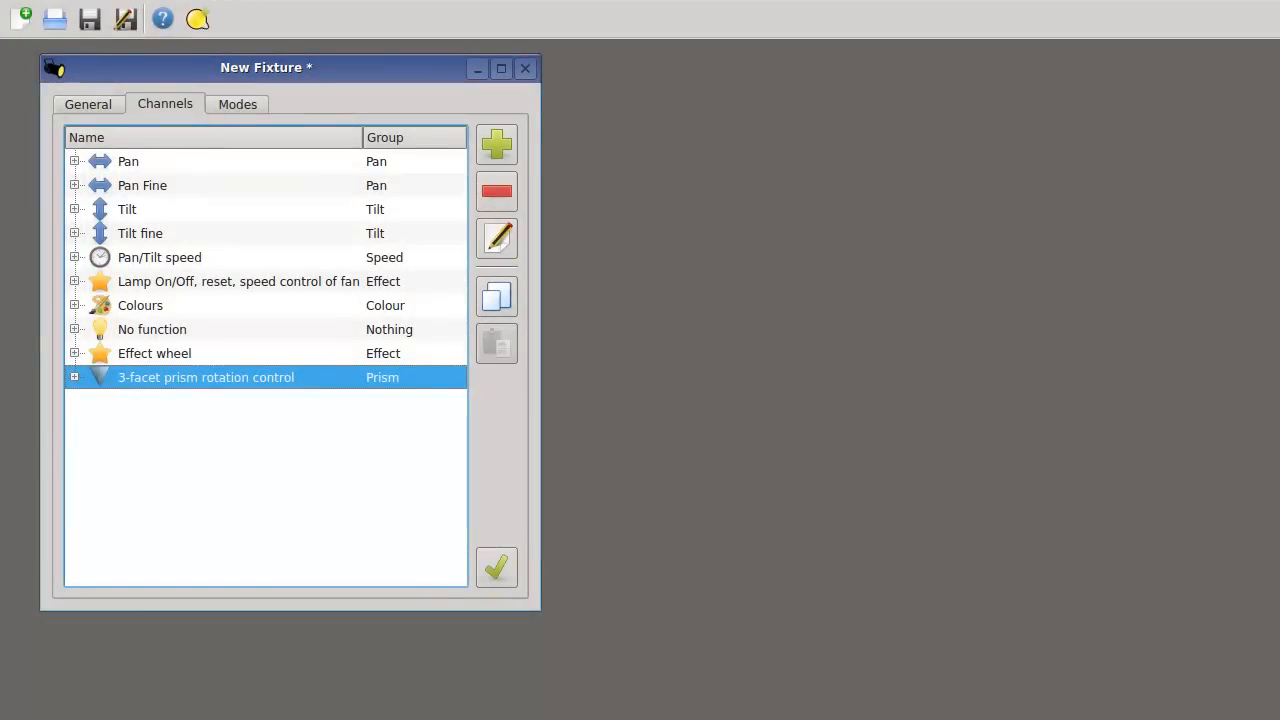
Copy the title "Rotating gobo selection" from the DMX chart and create a channel with that name in the Gobo group.
key("alt+Tab")
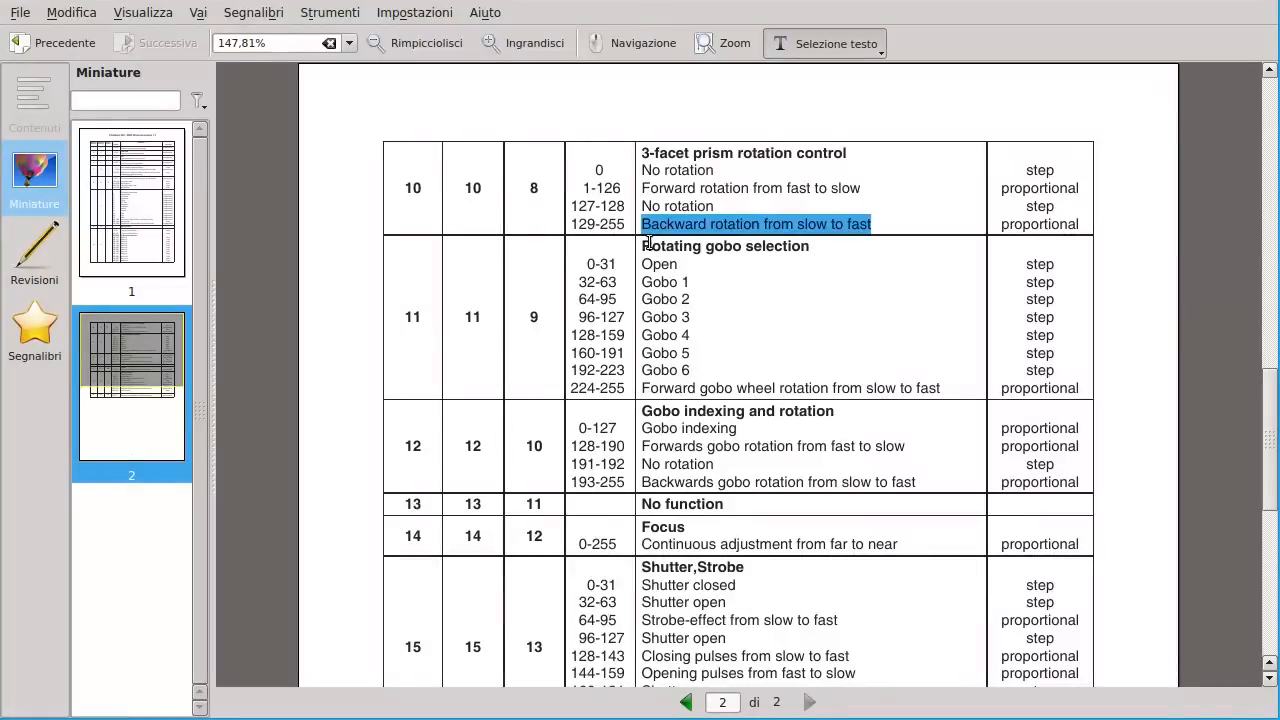
left_click_drag(642, 248, 886, 243)
key("ctrl+c")
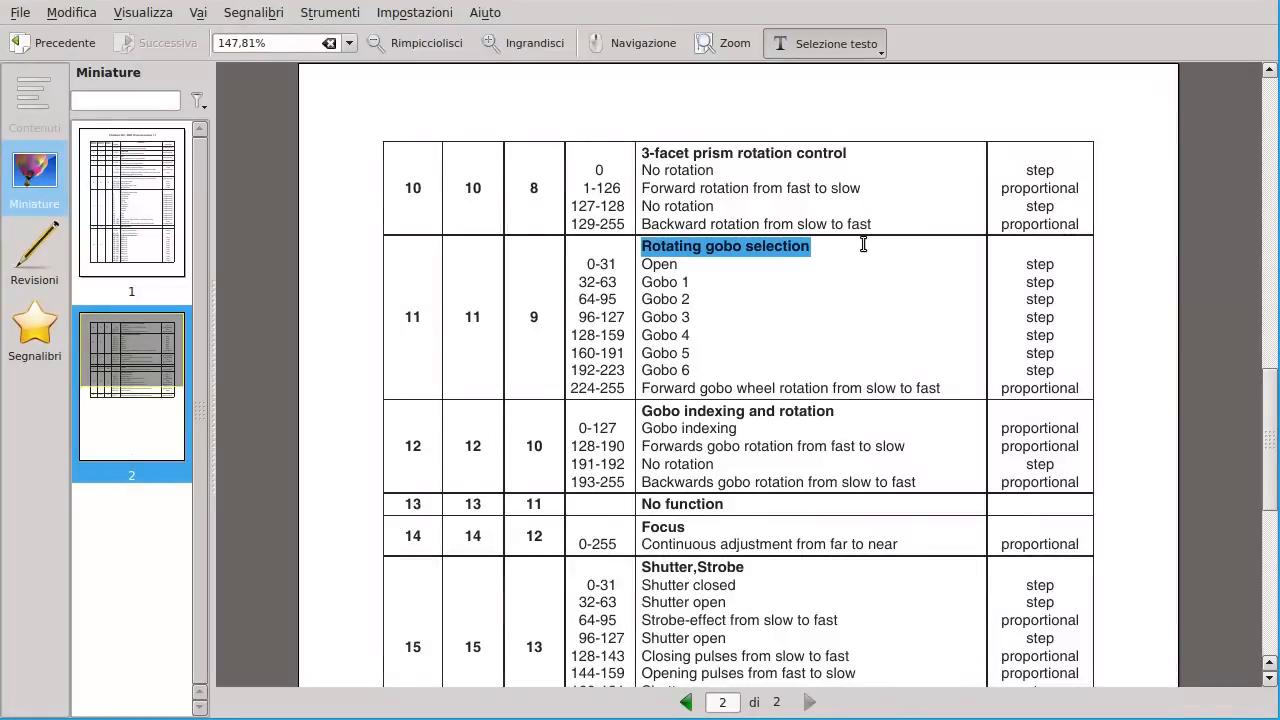
left_click(1279, 257)
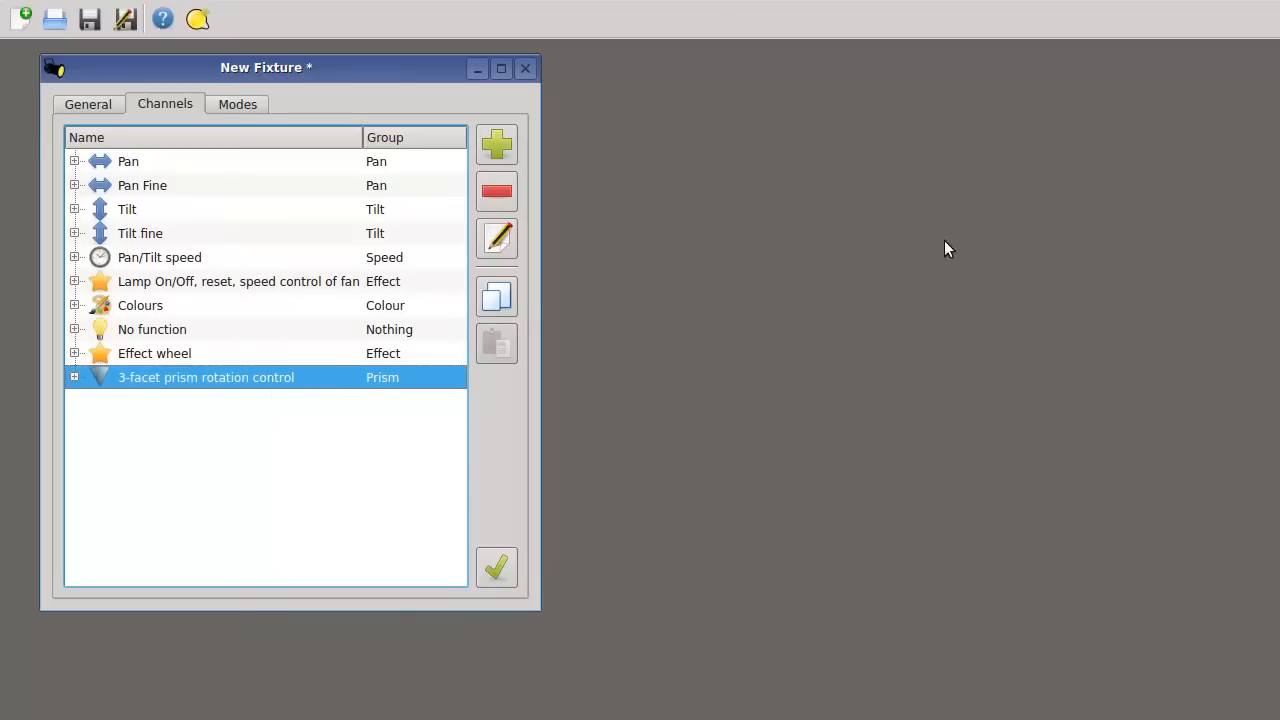
left_click(500, 143)
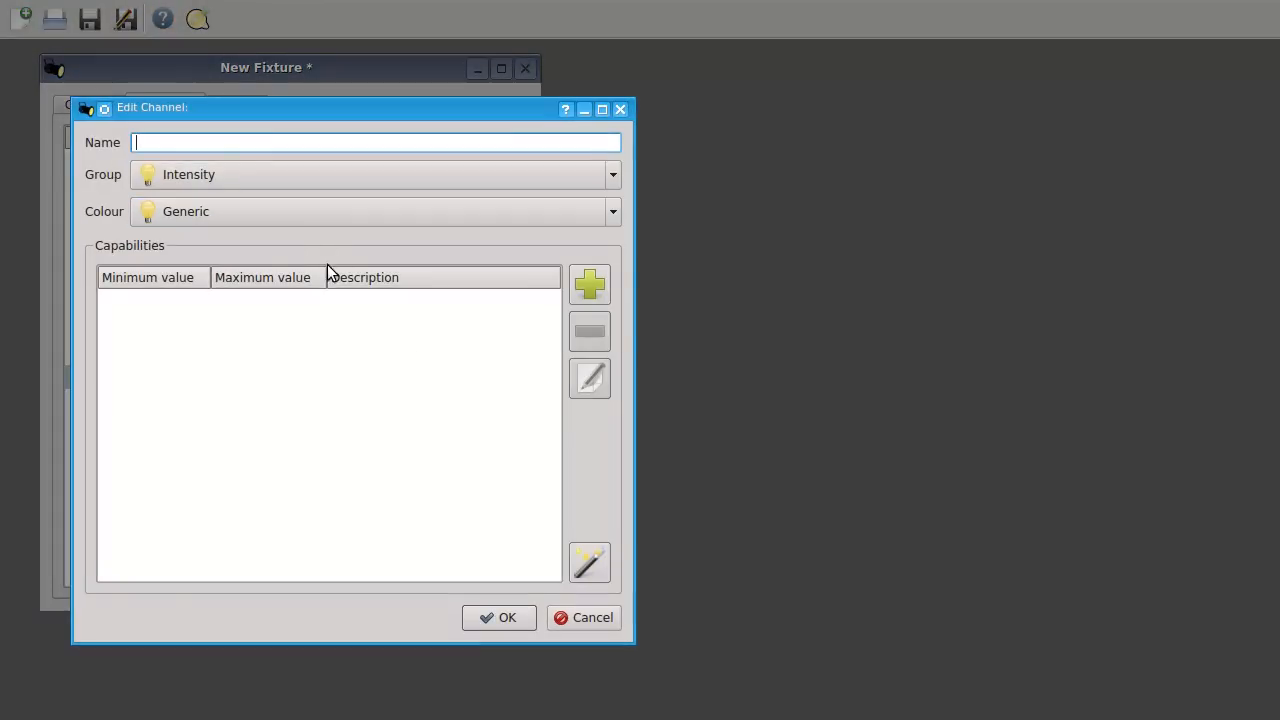
key("ctrl+v")
left_click(264, 172)
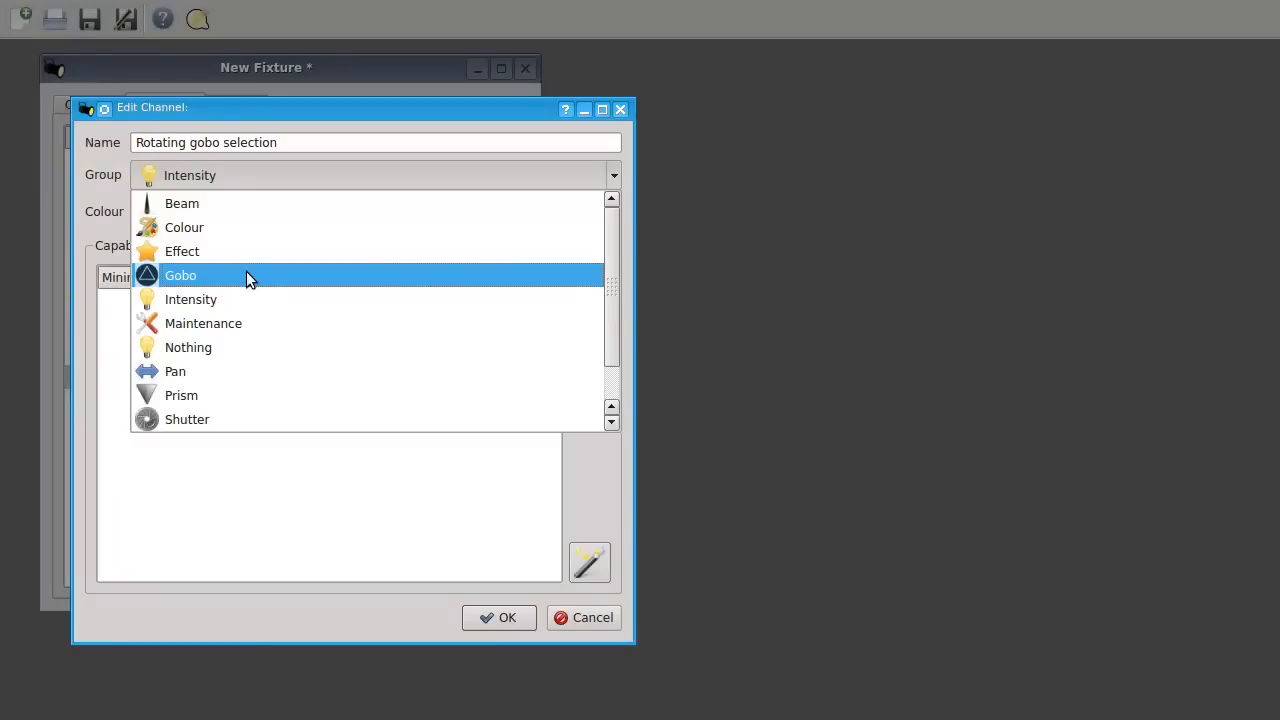
left_click(248, 278)
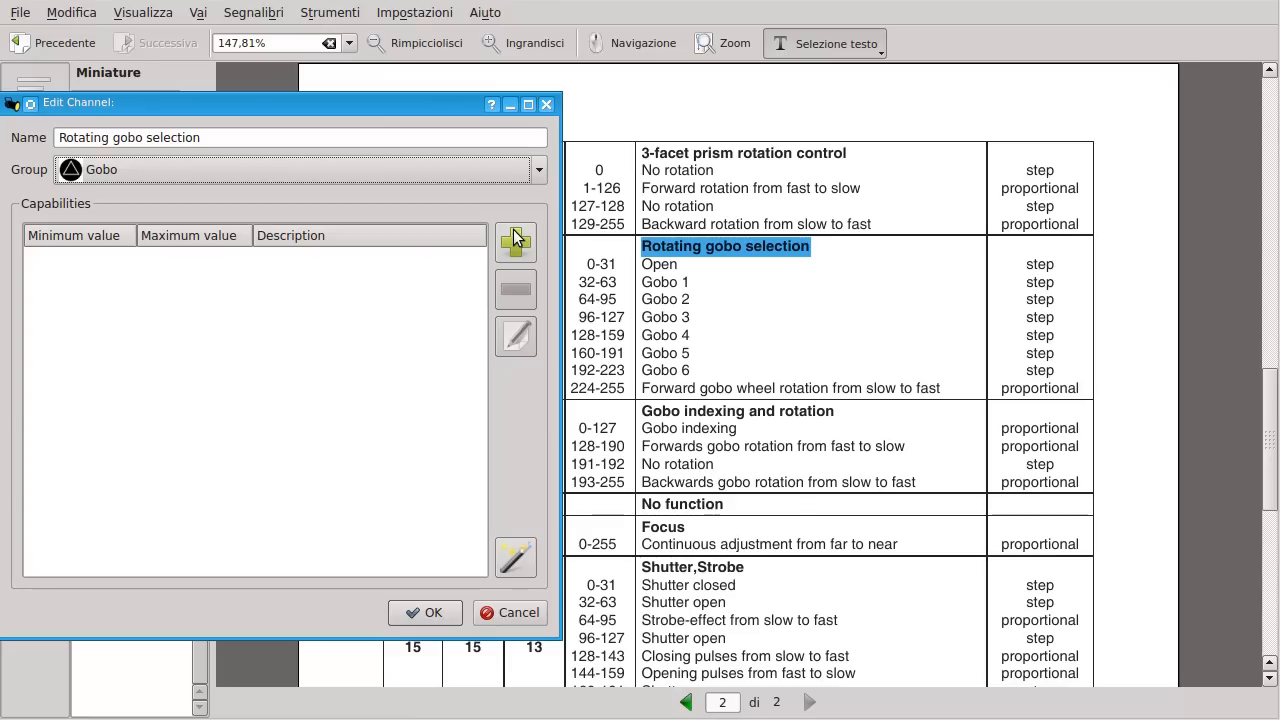
Add a 0–31 capability described as "Open" to the Rotating gobo selection channel.
left_click(516, 240)
key("Tab")
type("31")
key("Tab")
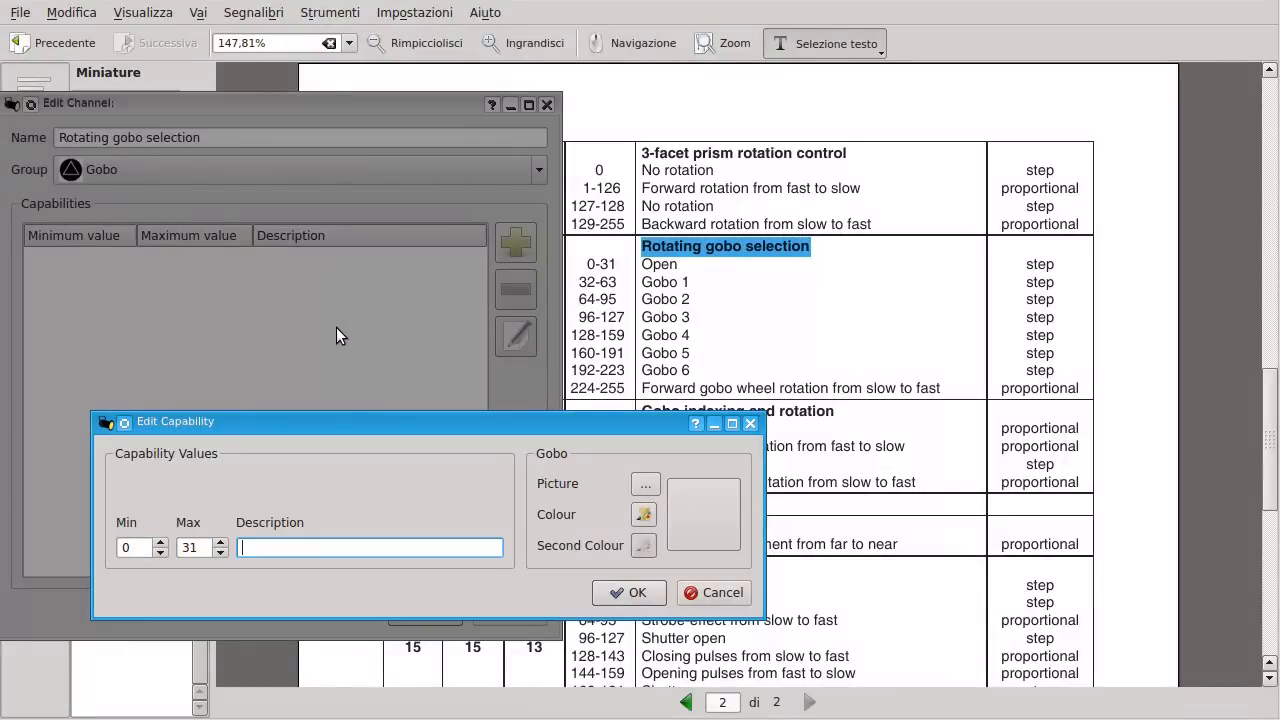
type("Open")
Assign the blank white circle picture from the Others gobo folder to the Open capability, using enlarged image previews, and save it.
left_click(645, 485)
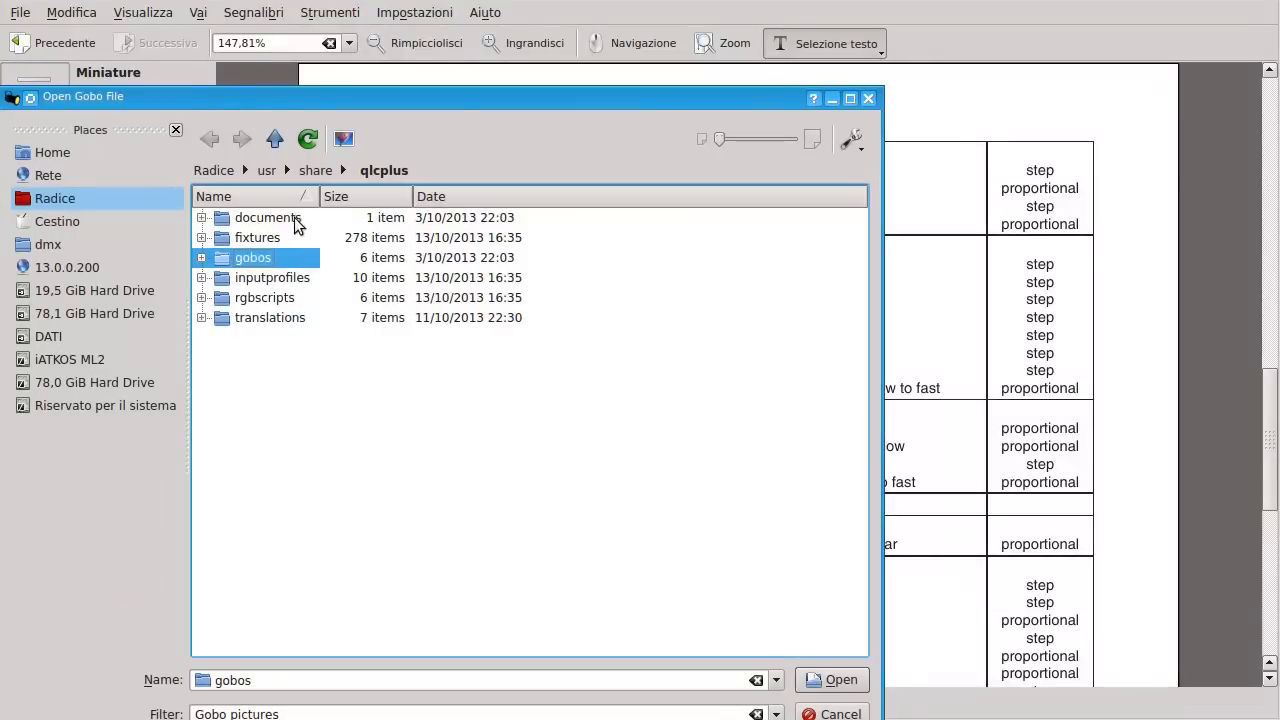
double_click(252, 258)
double_click(250, 257)
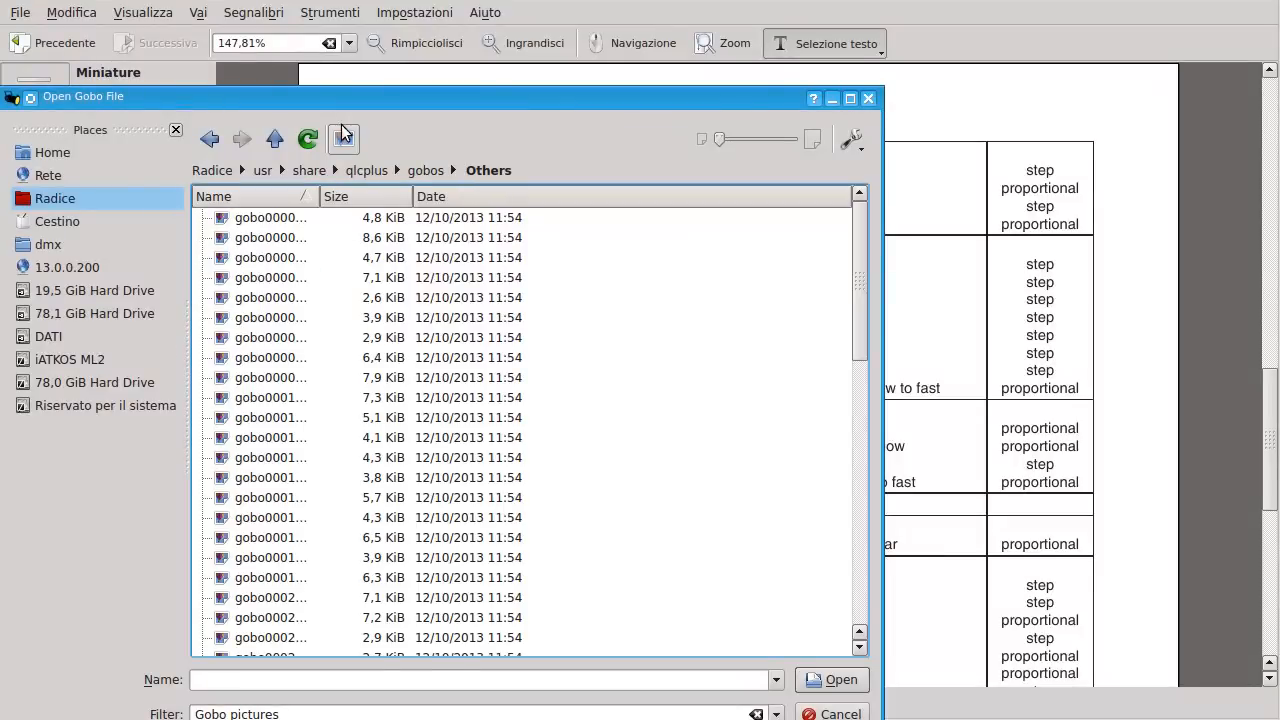
left_click(345, 140)
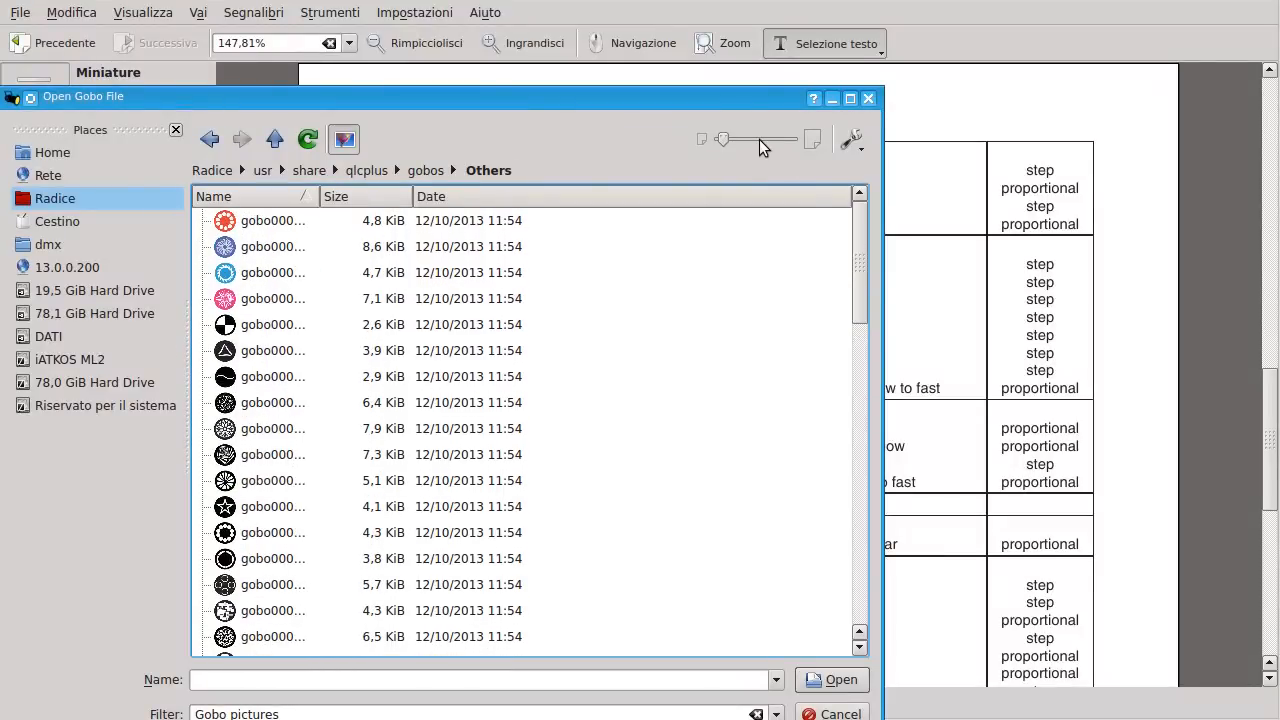
left_click(762, 137)
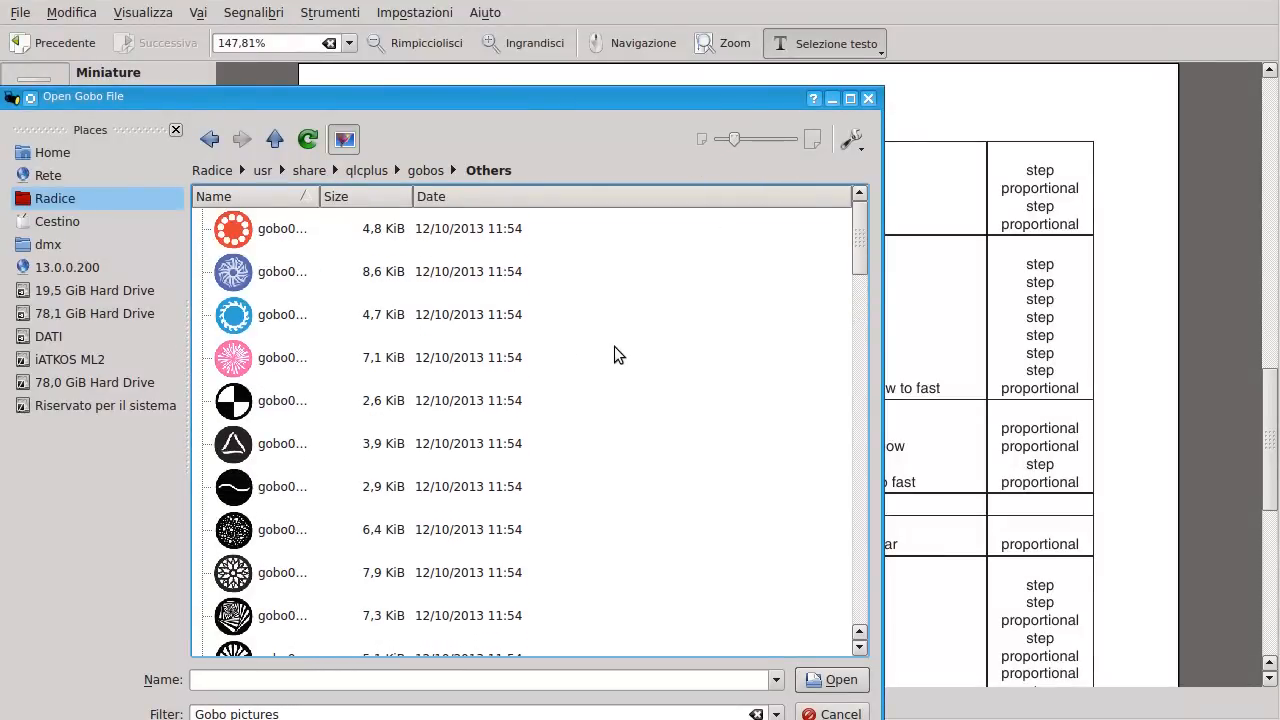
scroll(573, 362, "down", 10)
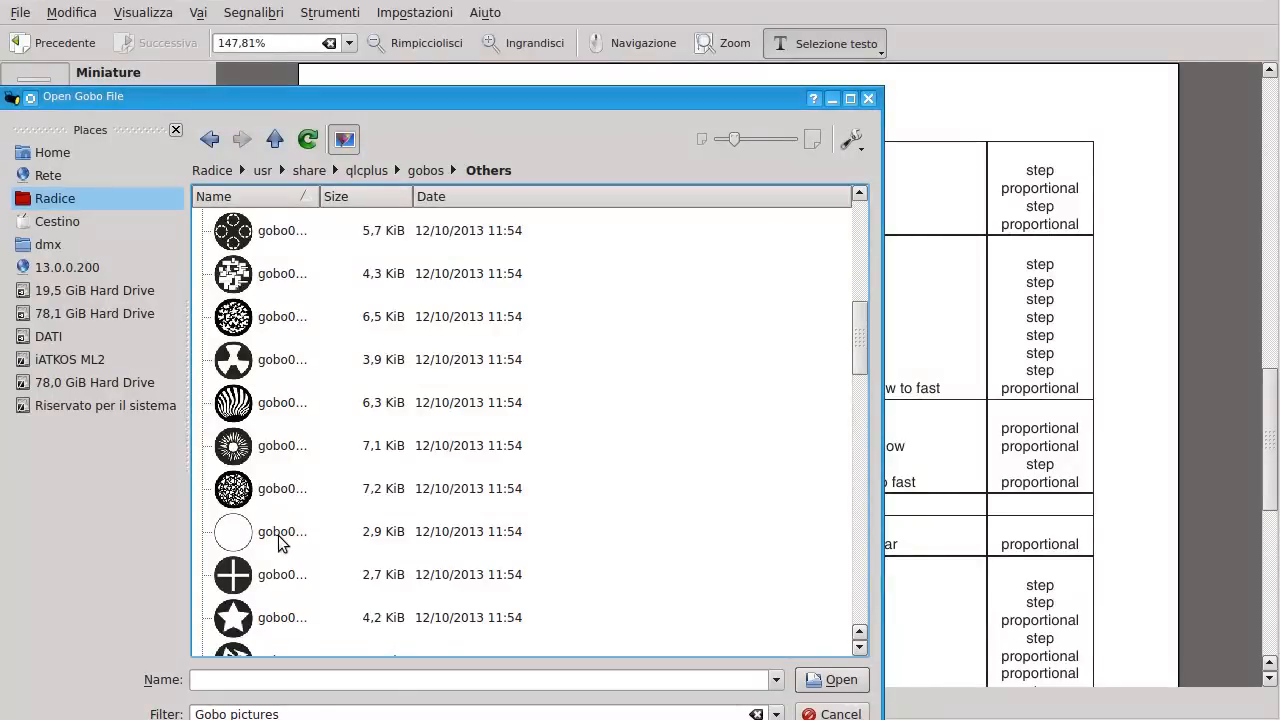
double_click(281, 537)
left_click(629, 593)
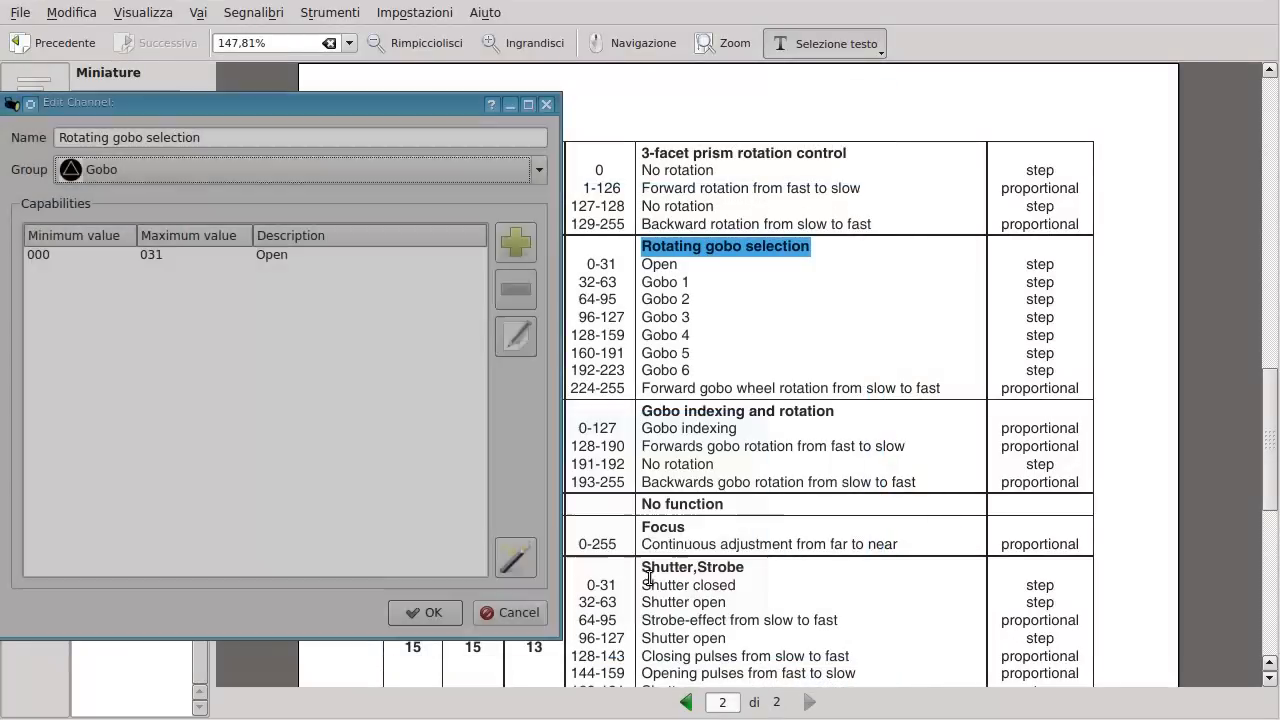
Add a 32–63 capability described as "Gobo 1" to the Rotating gobo selection channel.
left_click(516, 251)
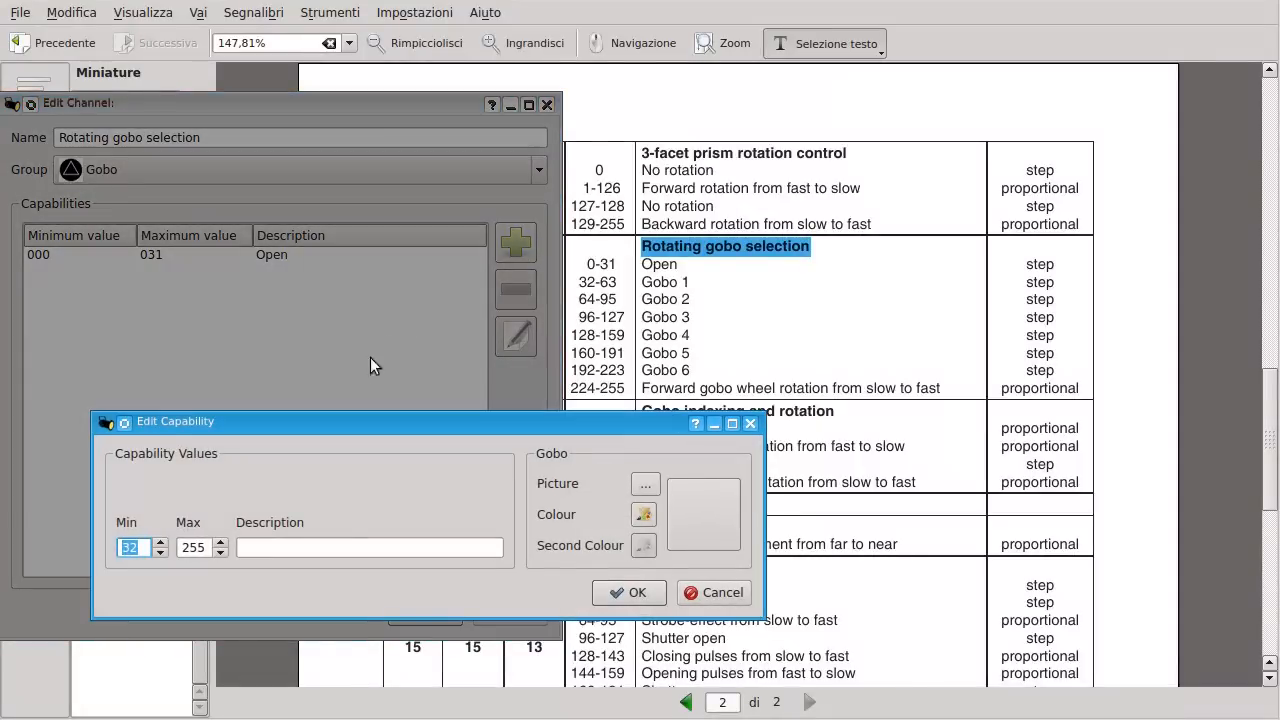
key("Tab")
type("63")
key("Tab")
type("Gobo 1")
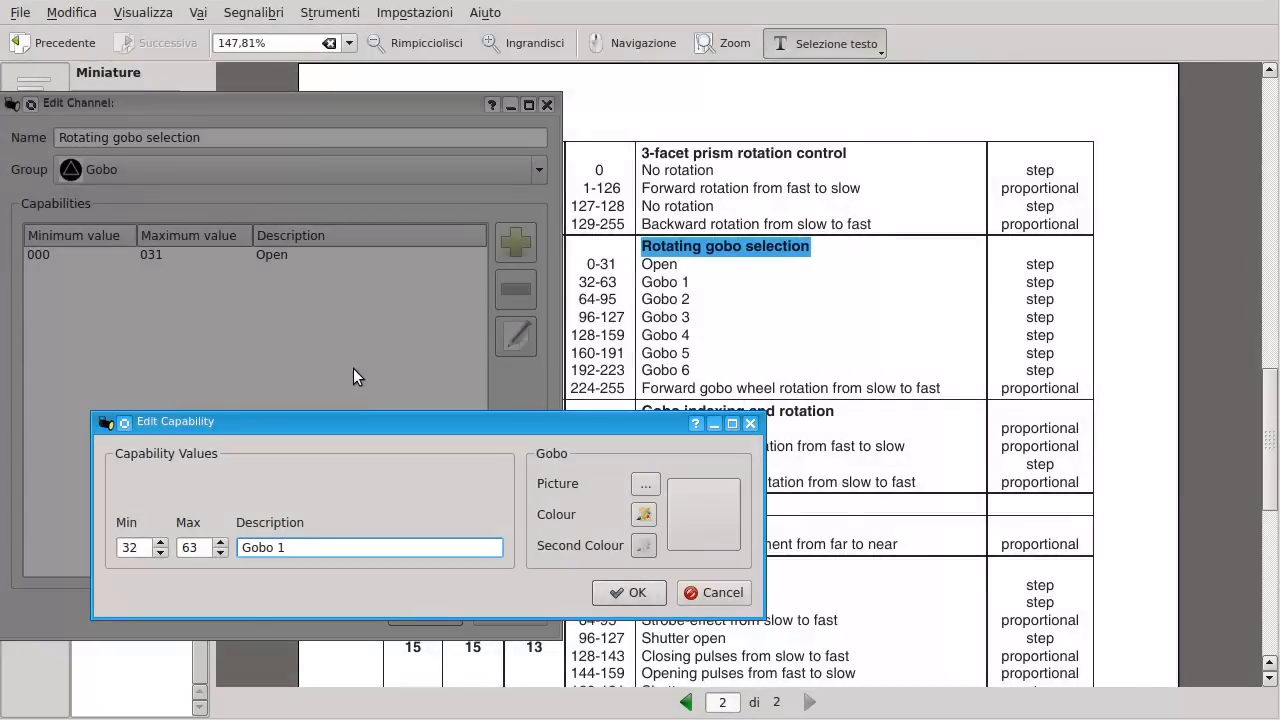
Check the Rotating Gobo Wheel pictures on the Robe web page in Chrome, assign the matching purple-blue circular picture from the Robe folder to Gobo 1, and save.
key("alt+Tab")
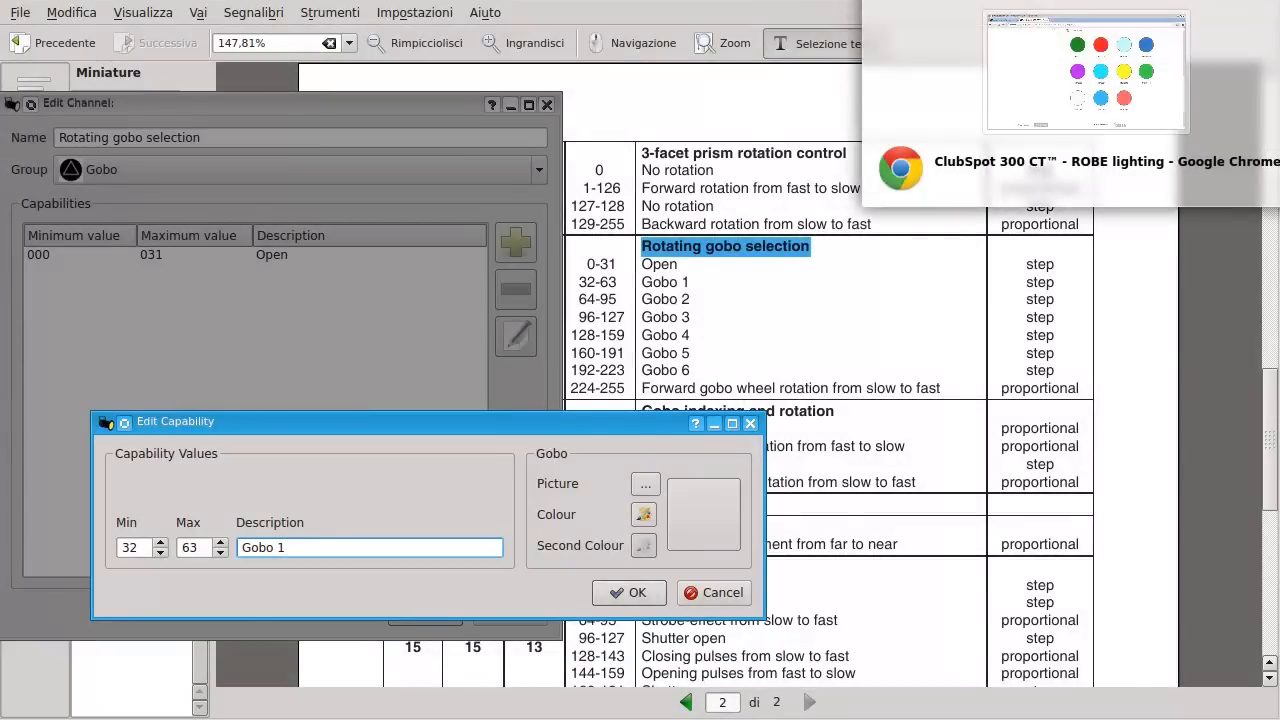
scroll(1126, 352, "up", 5)
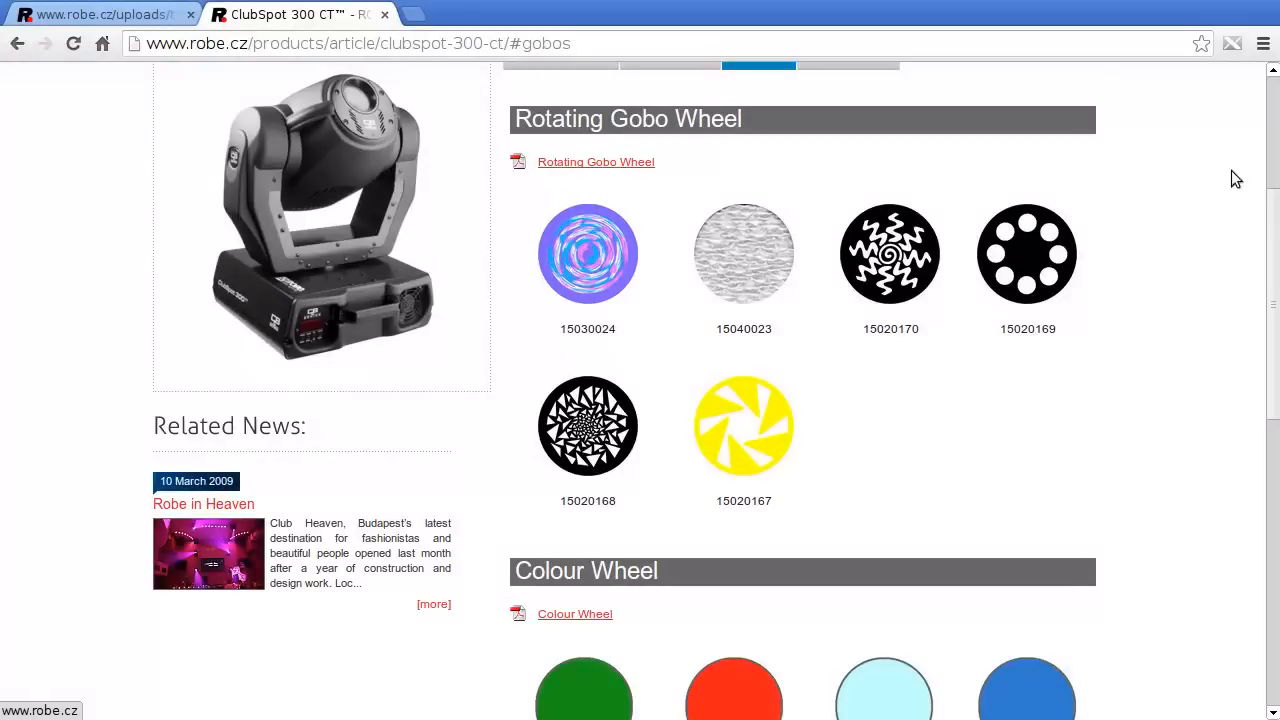
key("alt+Tab")
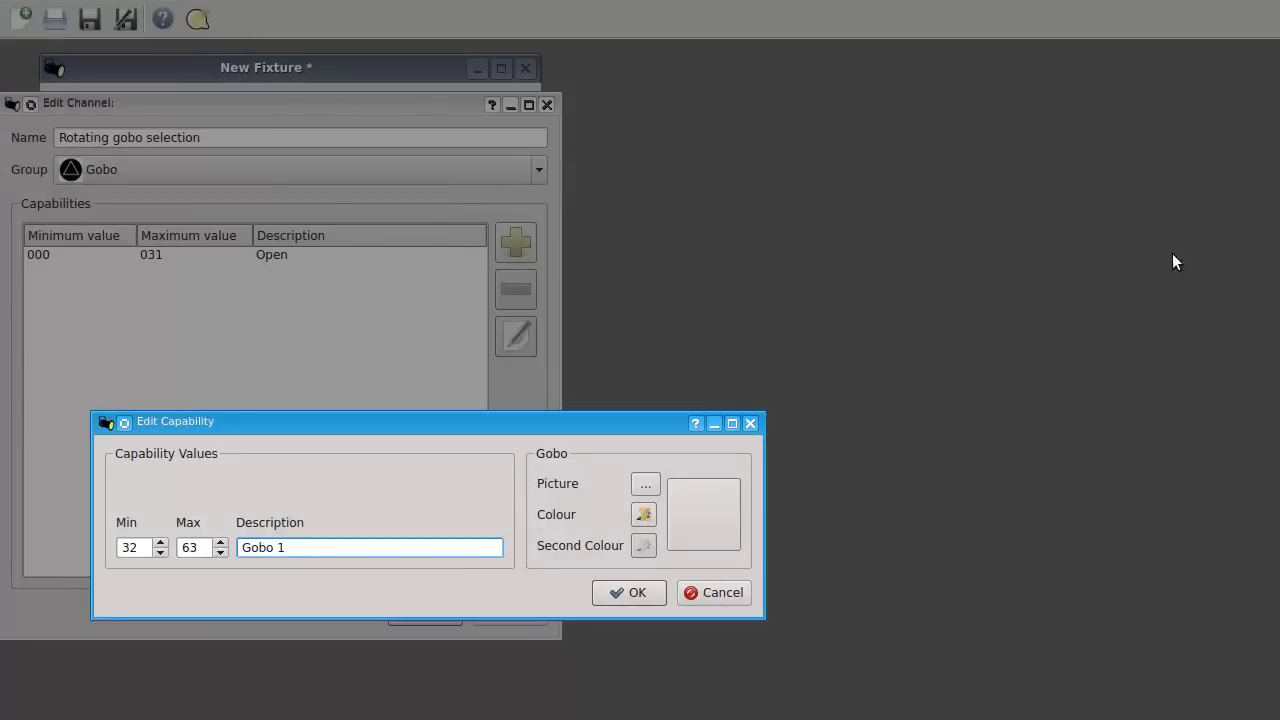
left_click(645, 484)
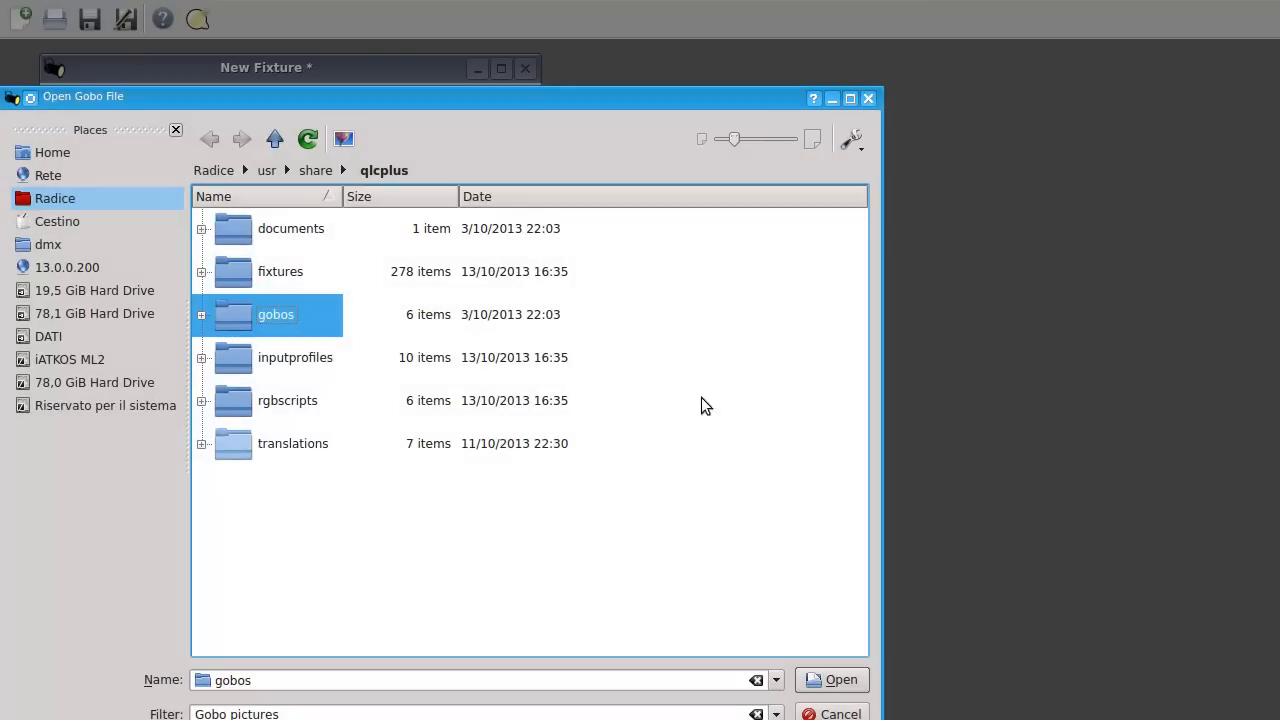
double_click(294, 317)
double_click(276, 357)
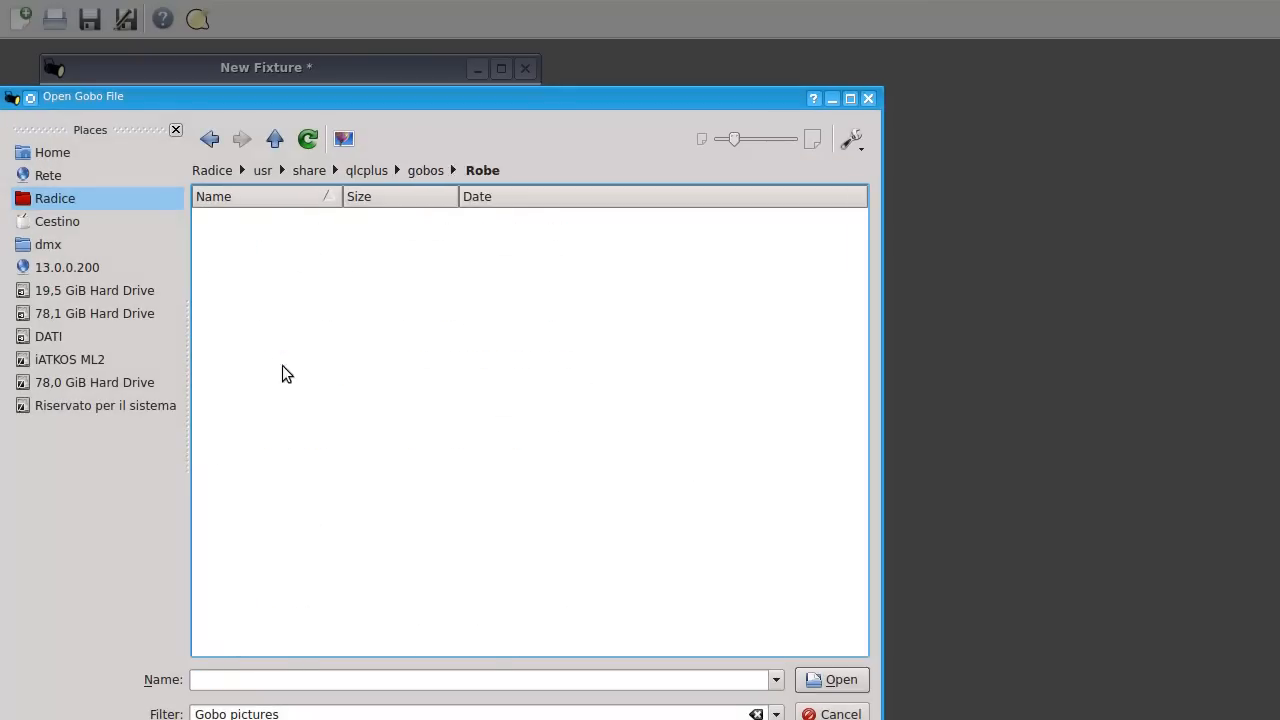
left_click(344, 139)
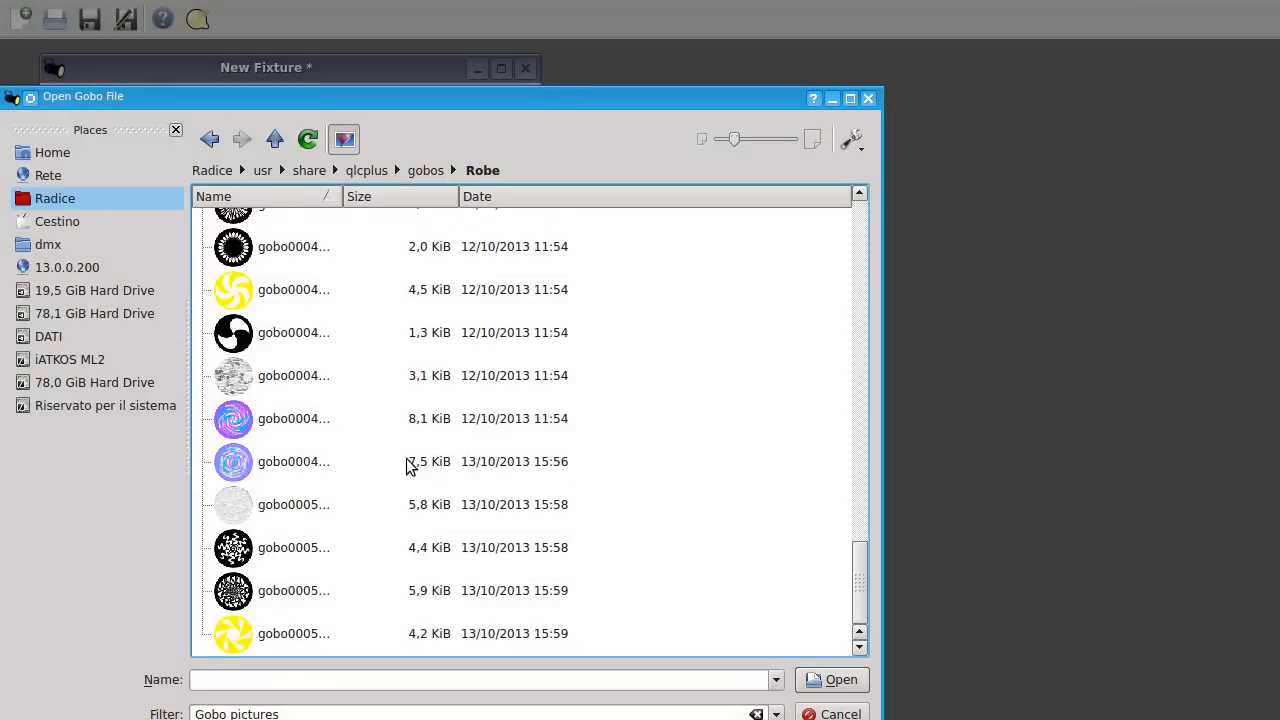
double_click(288, 468)
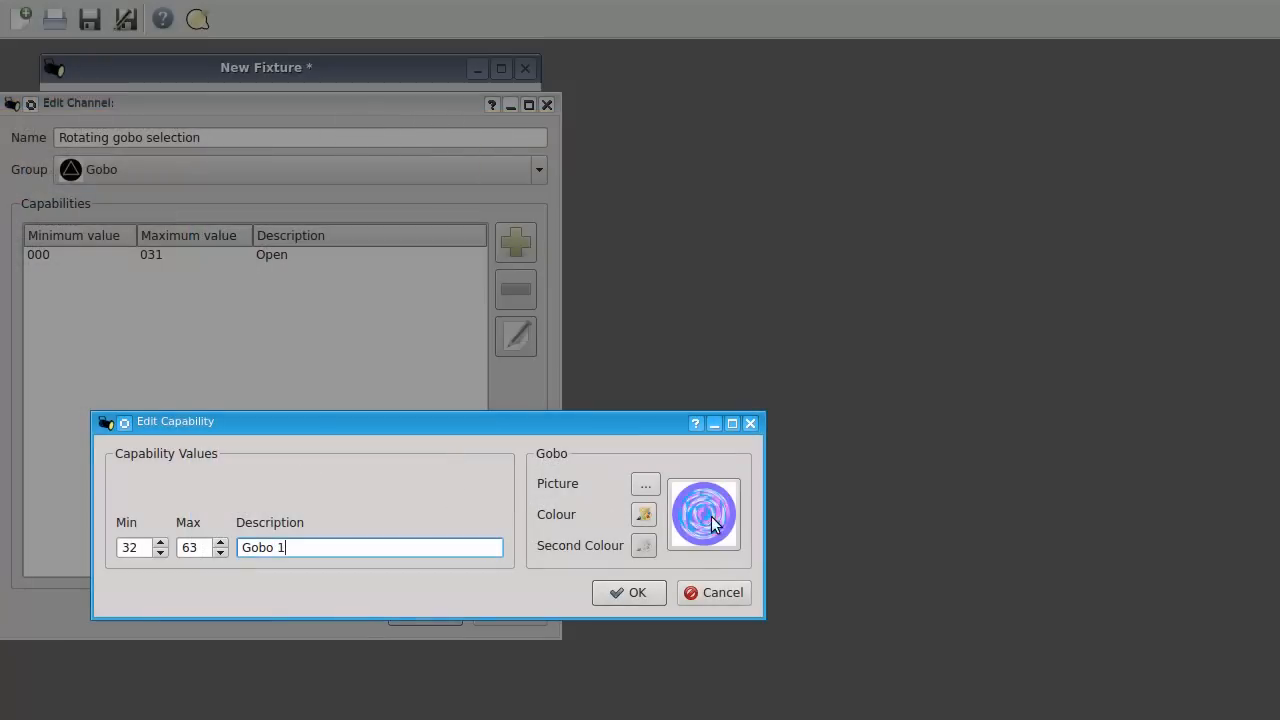
left_click(643, 593)
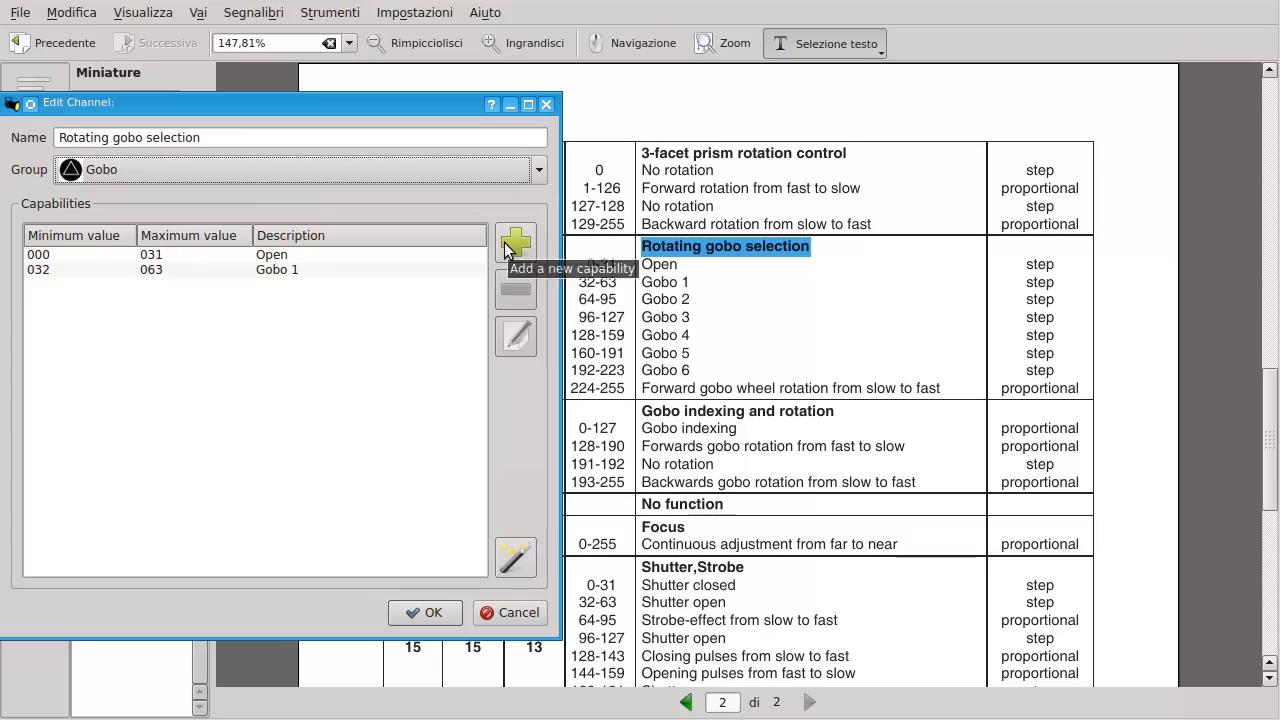
Add a 64–95 capability described as "Gobo 2" to the Rotating gobo selection channel.
left_click(515, 242)
key("Tab")
type("95")
key("Tab")
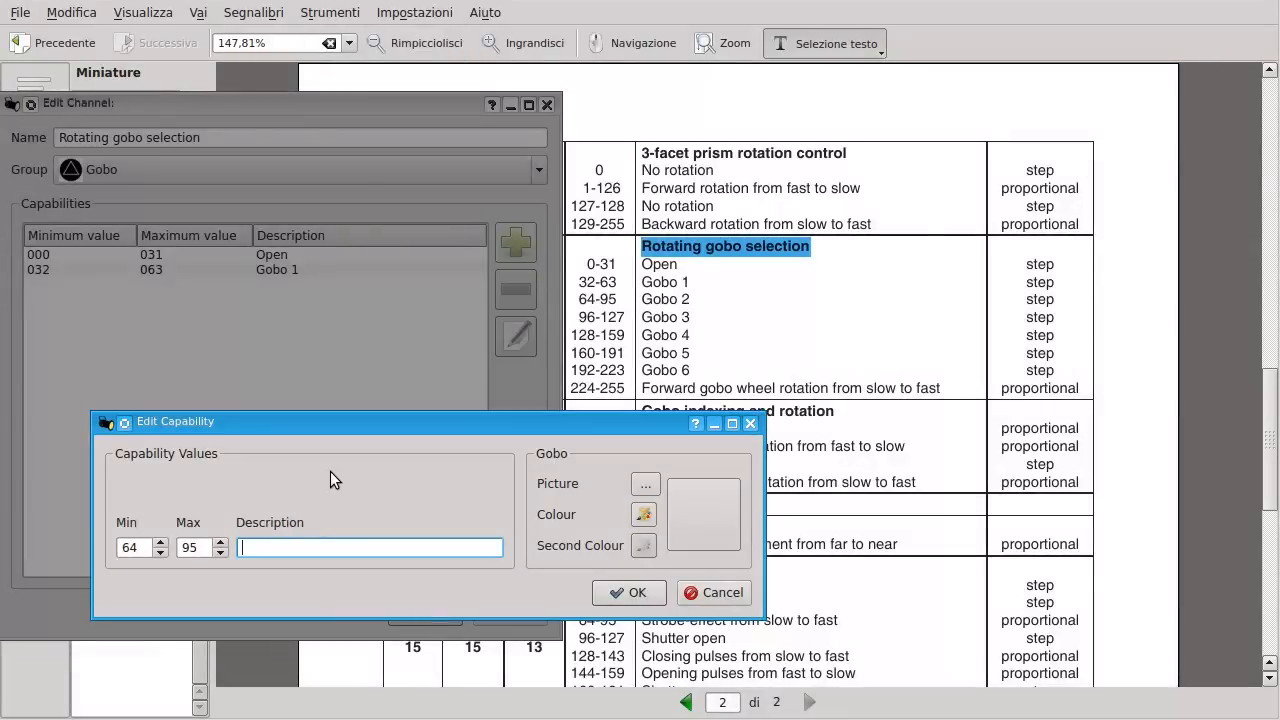
type("Gobo 2")
Check the second rotating gobo on the Robe web page, assign the matching grey rippled picture from the Robe folder to Gobo 2, and save.
key("alt+Tab")
key("alt+Tab")
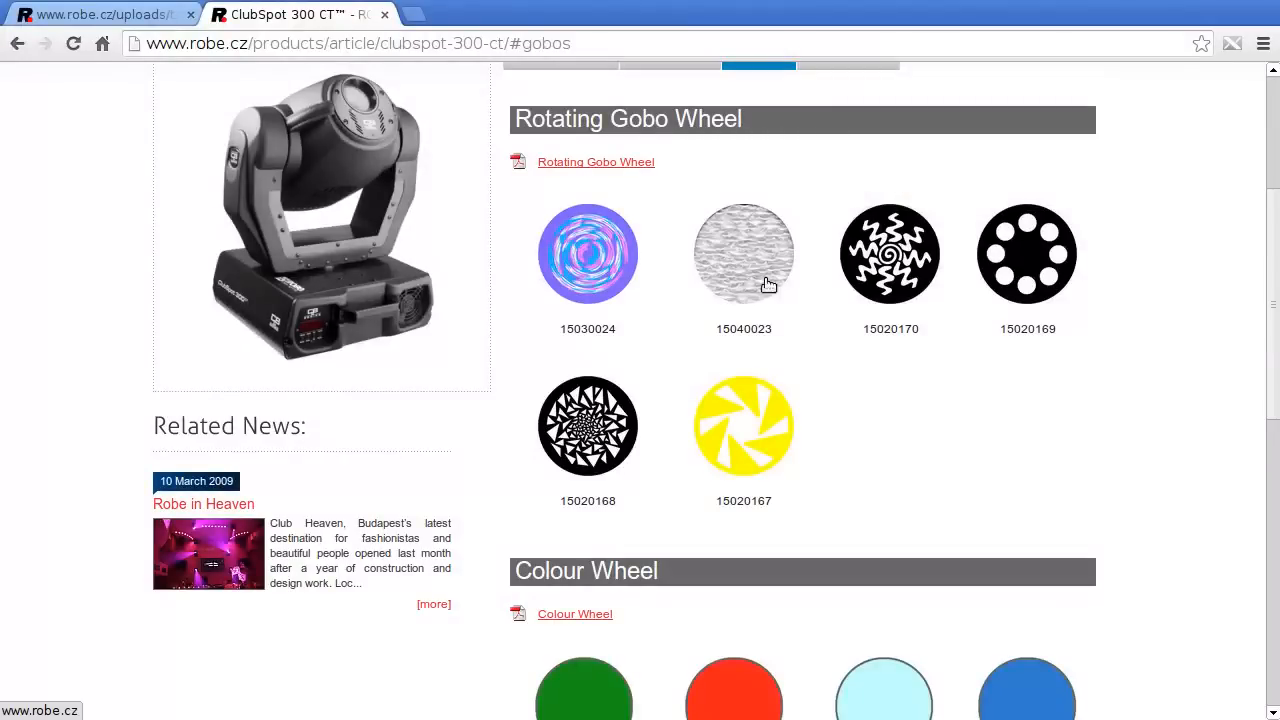
key("alt+Tab")
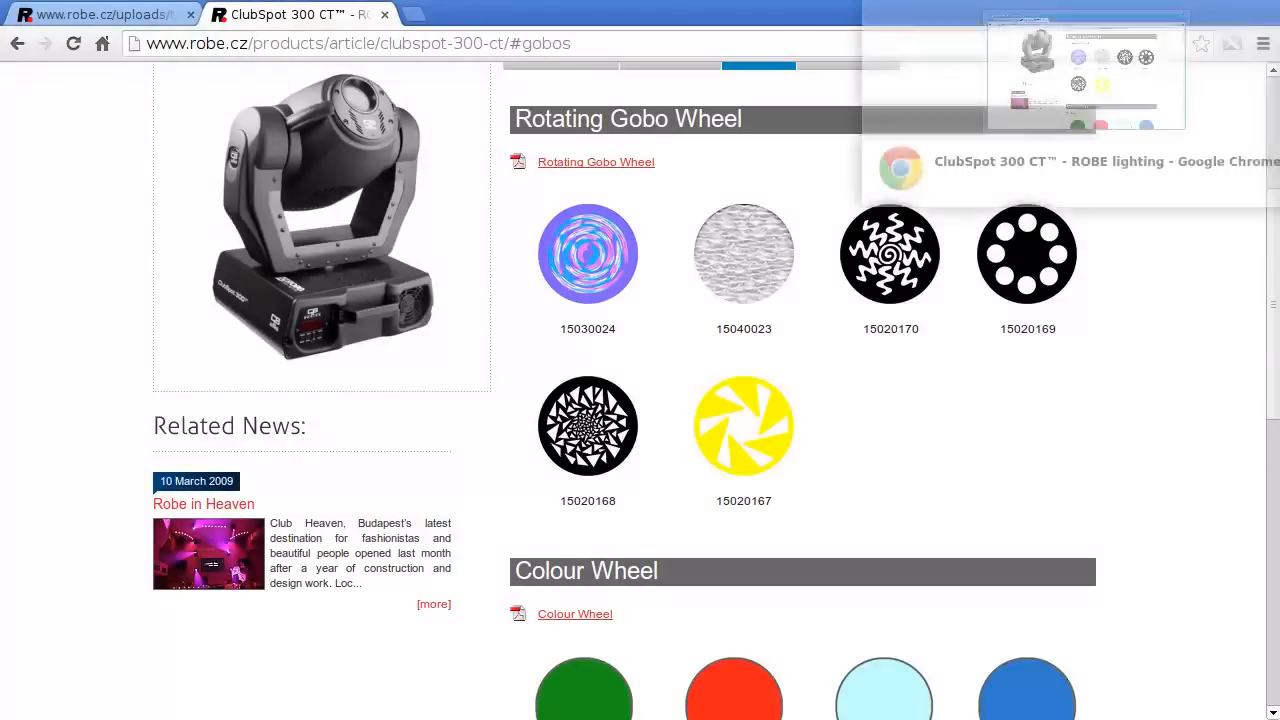
key("alt+Tab")
left_click(645, 484)
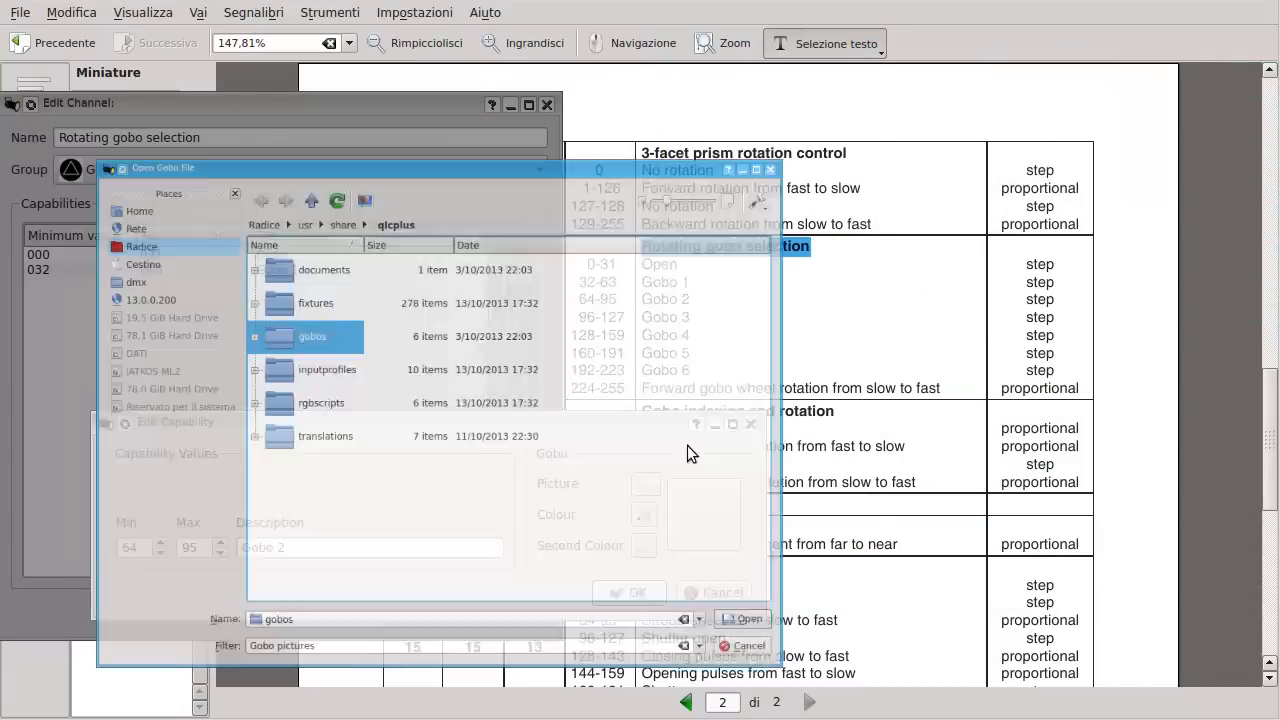
left_click(274, 314)
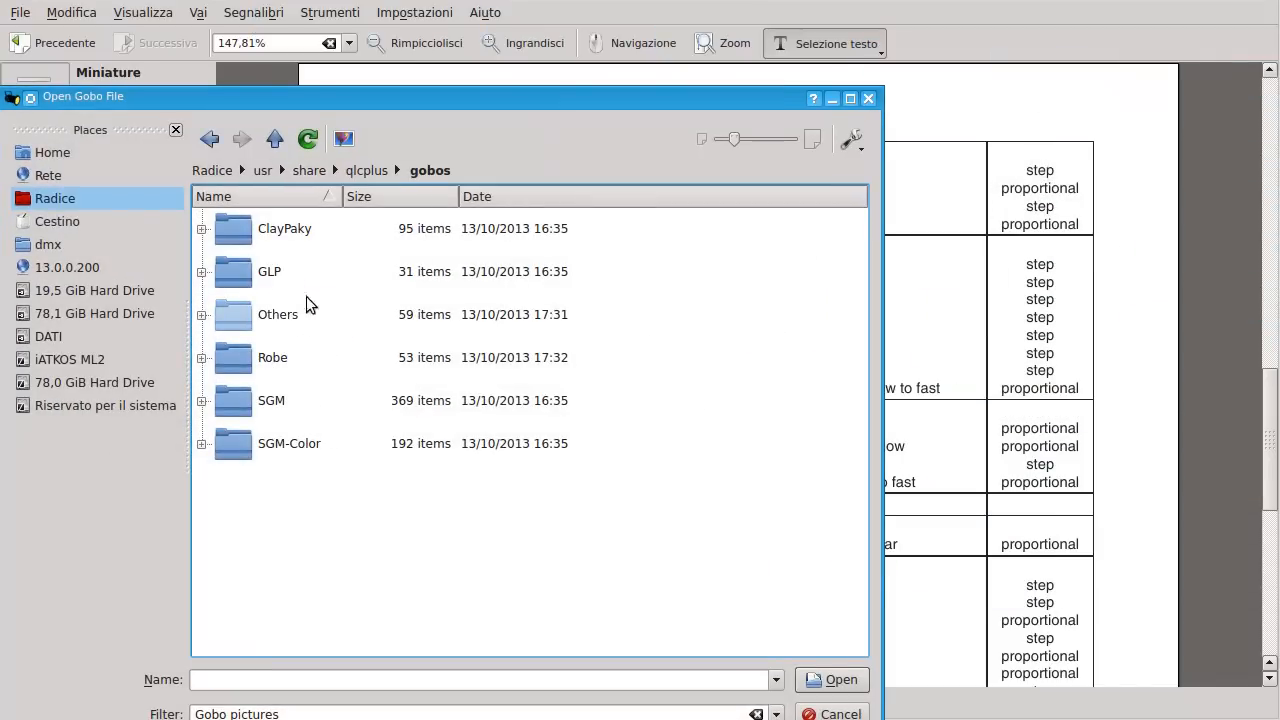
left_click(284, 357)
scroll(565, 426, "down", 15)
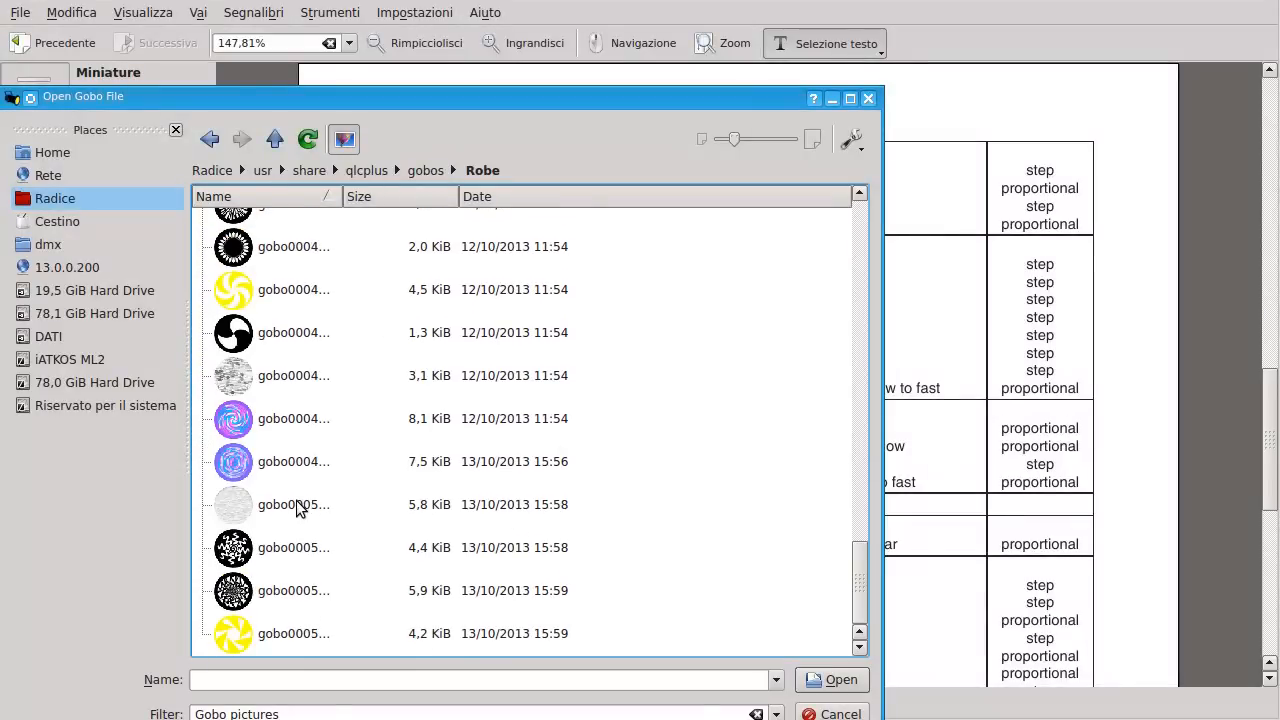
double_click(293, 506)
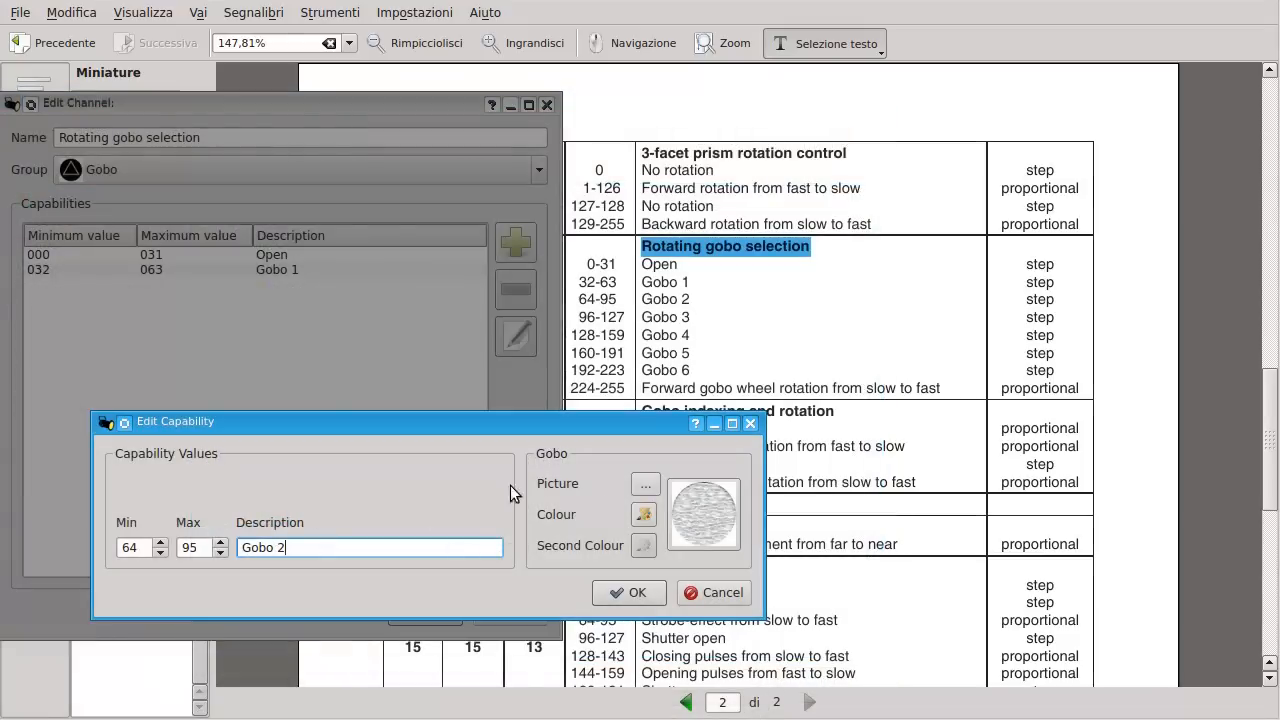
left_click(635, 593)
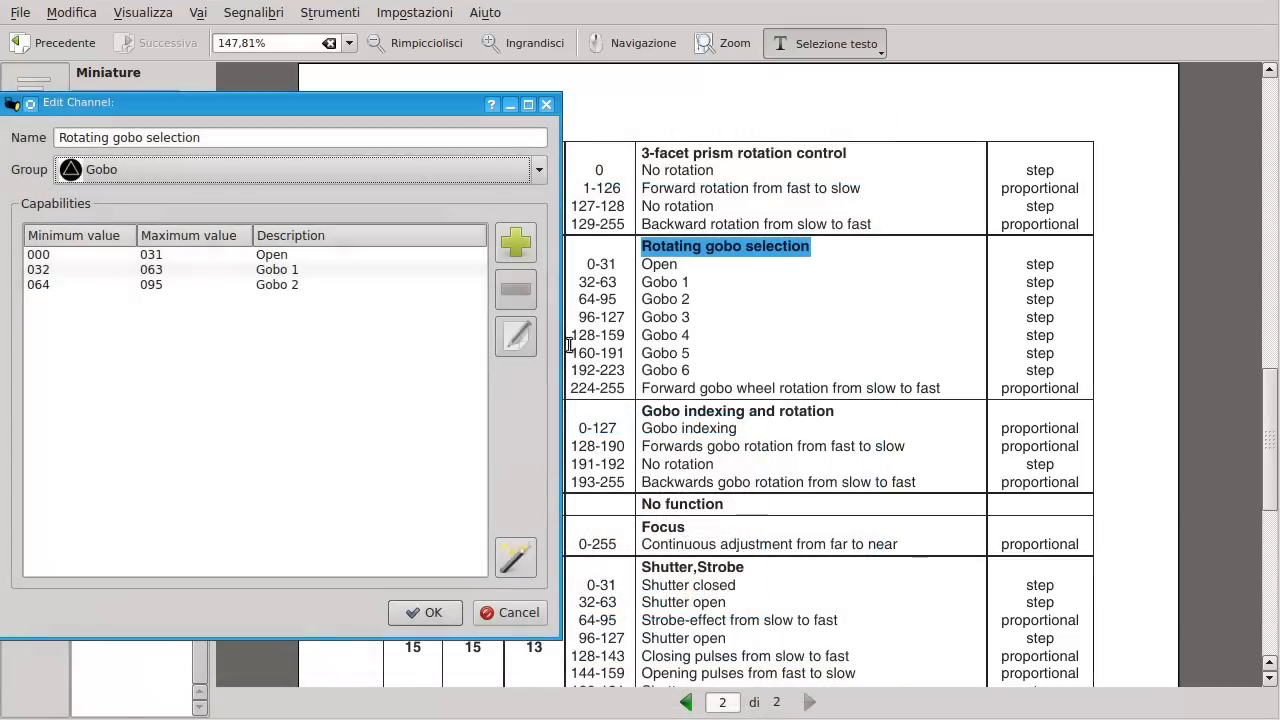
Add a 96–127 capability described as "Gobo 3" to the Rotating gobo selection channel.
left_click(516, 243)
key("Tab")
type("127")
key("Tab")
type("Gobo 3")
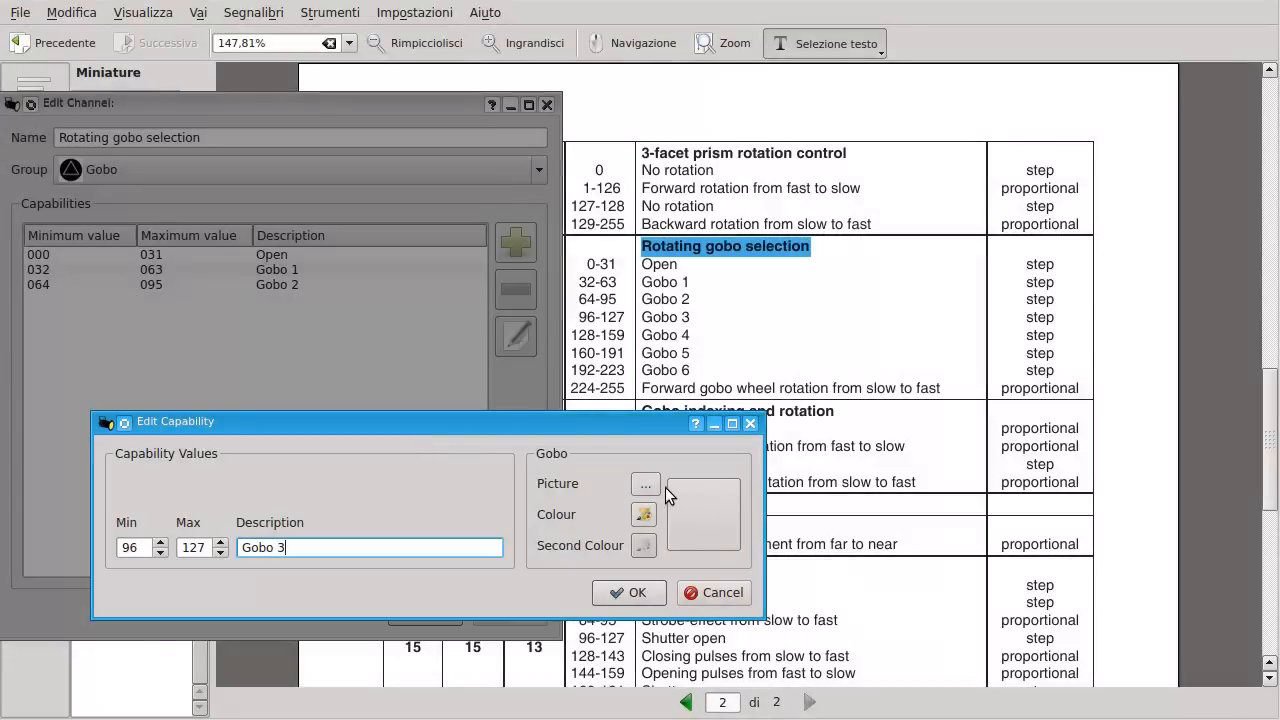
Assign the third-to-last gobo picture in the Robe folder to the Gobo 3 capability for values 96 to 127, browsing with previews on.
key("alt+Tab")
left_click(645, 483)
double_click(252, 316)
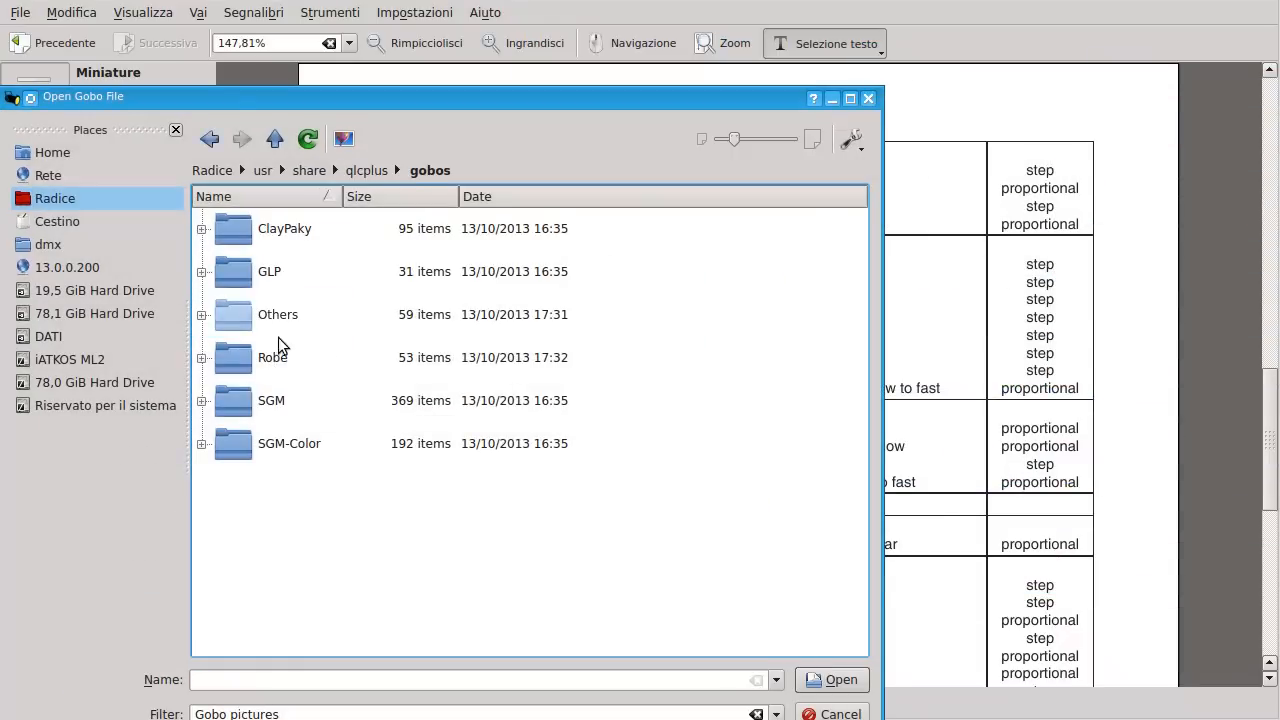
double_click(282, 356)
scroll(318, 405, "down", 6)
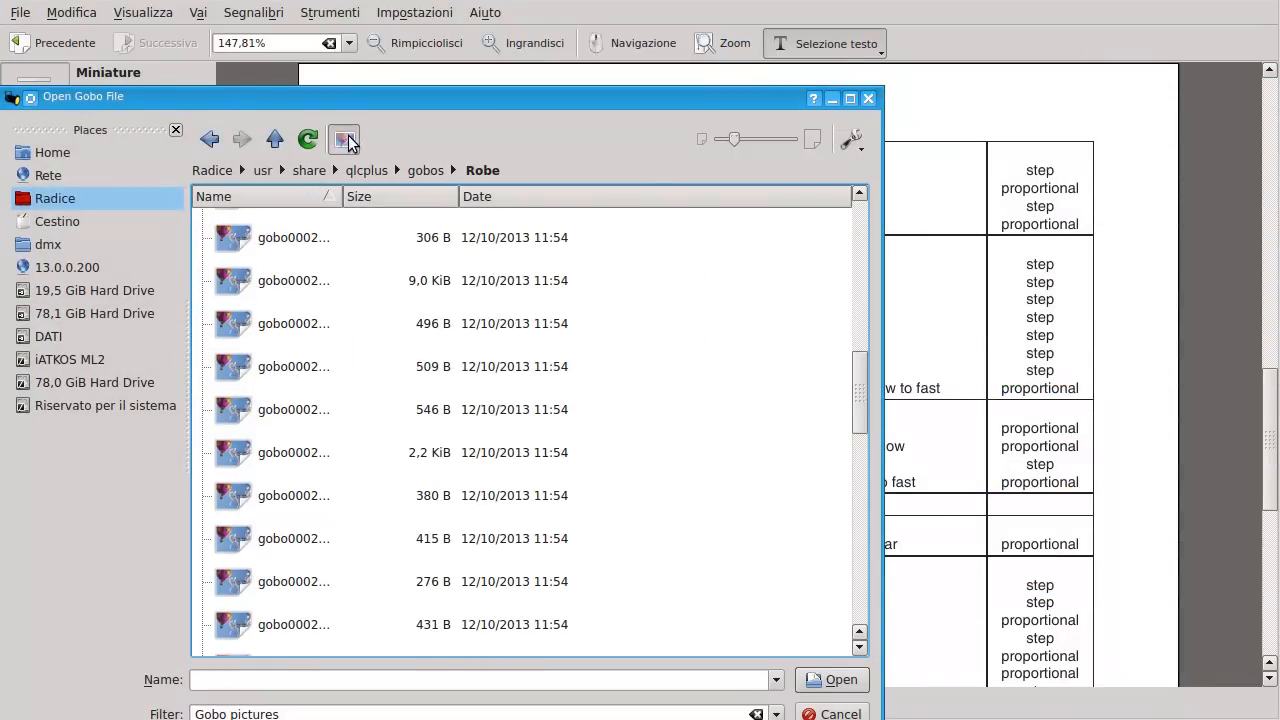
scroll(338, 458, "down", 10)
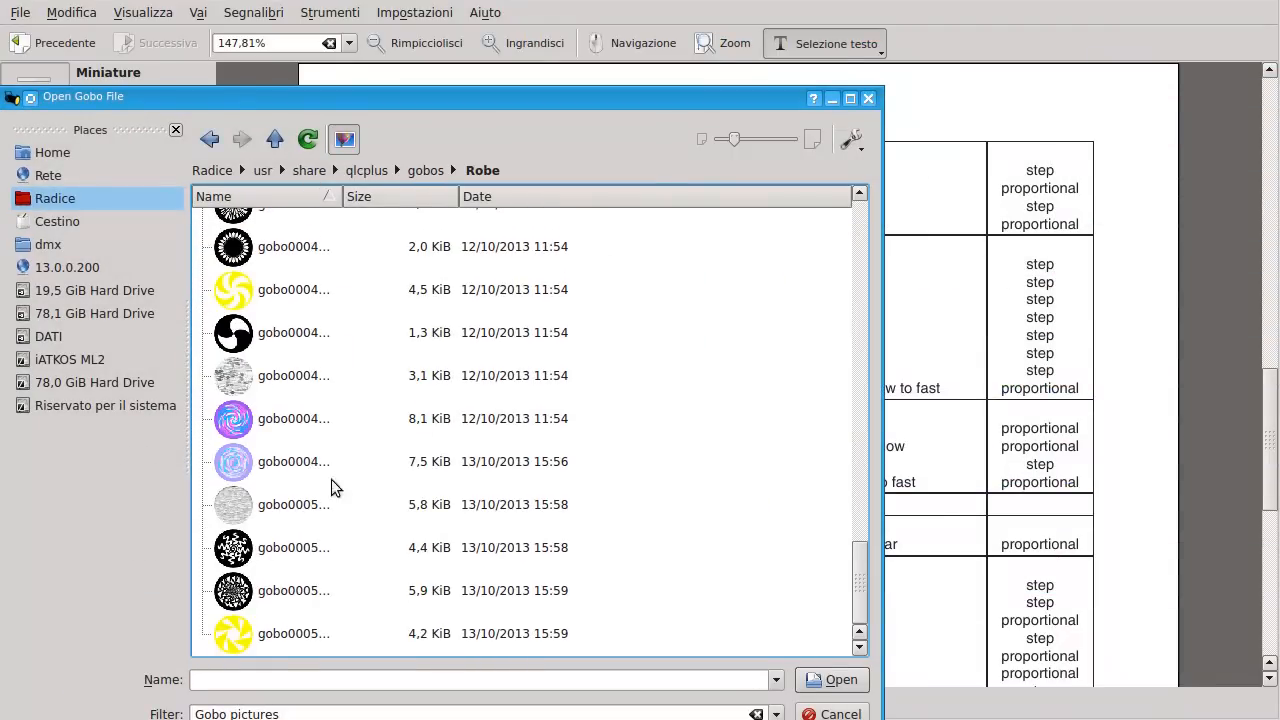
double_click(289, 549)
left_click(634, 591)
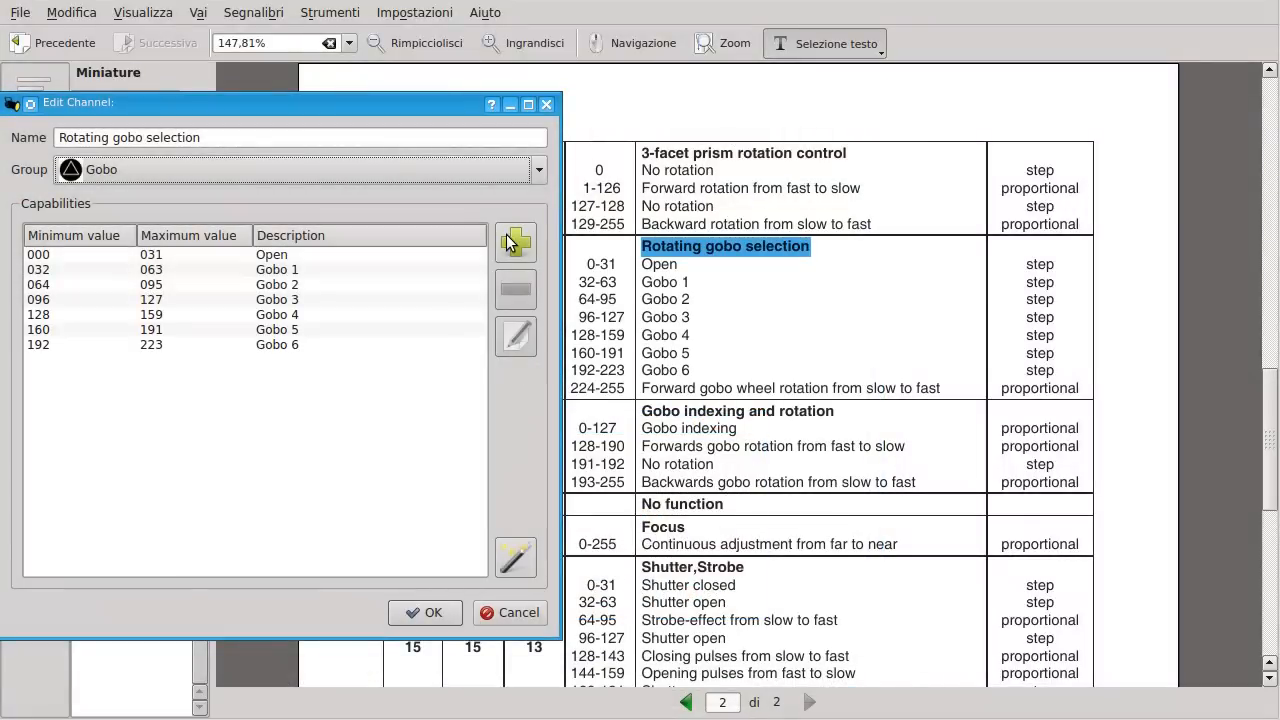
Add capability 224–255 described as "Forward gobo wheel rotation from slow to fast", copied from the manual, and save the Rotating gobo selection channel.
left_click(516, 242)
key("Tab")
key("Tab")
left_click_drag(643, 388, 941, 374)
key("ctrl+c")
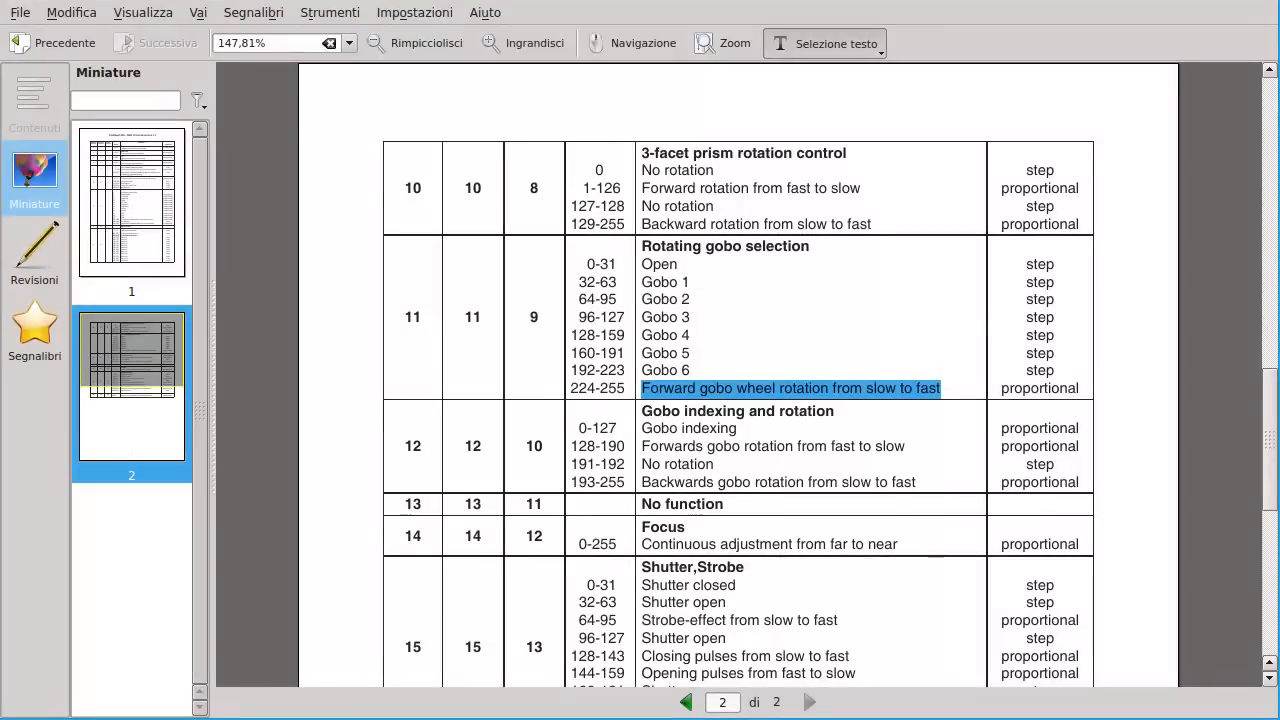
key("alt+Tab")
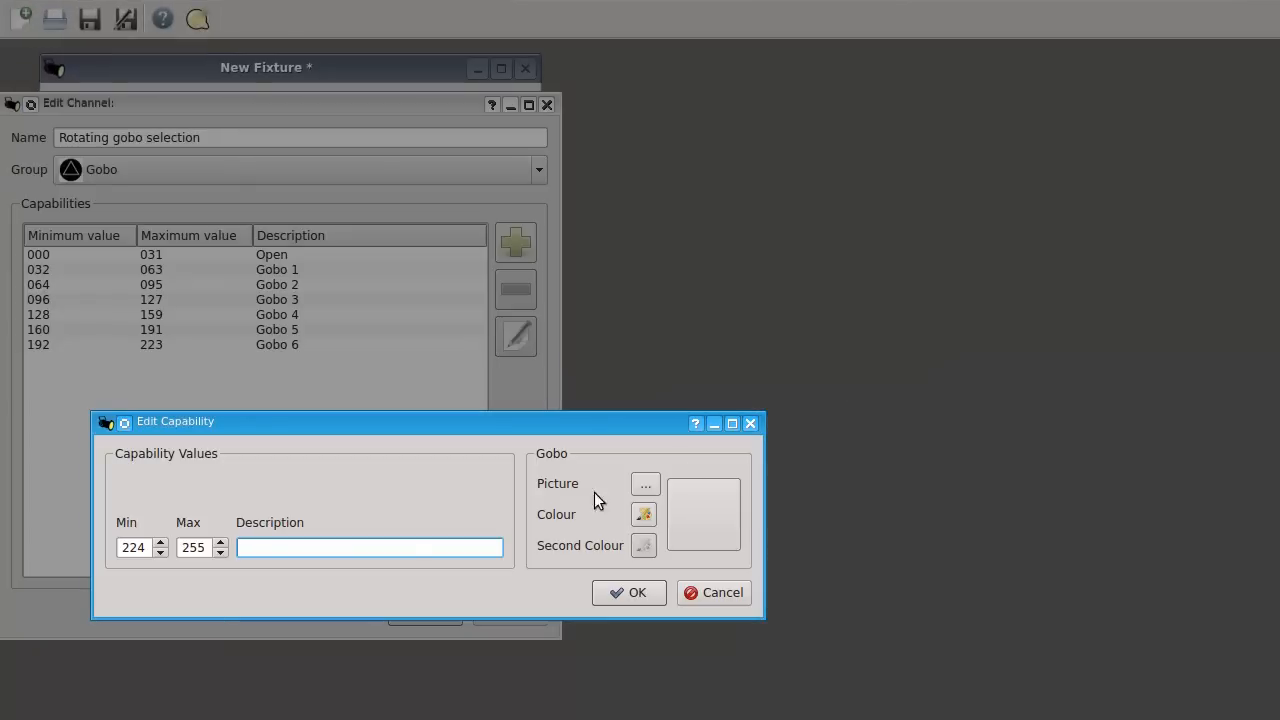
key("ctrl+v")
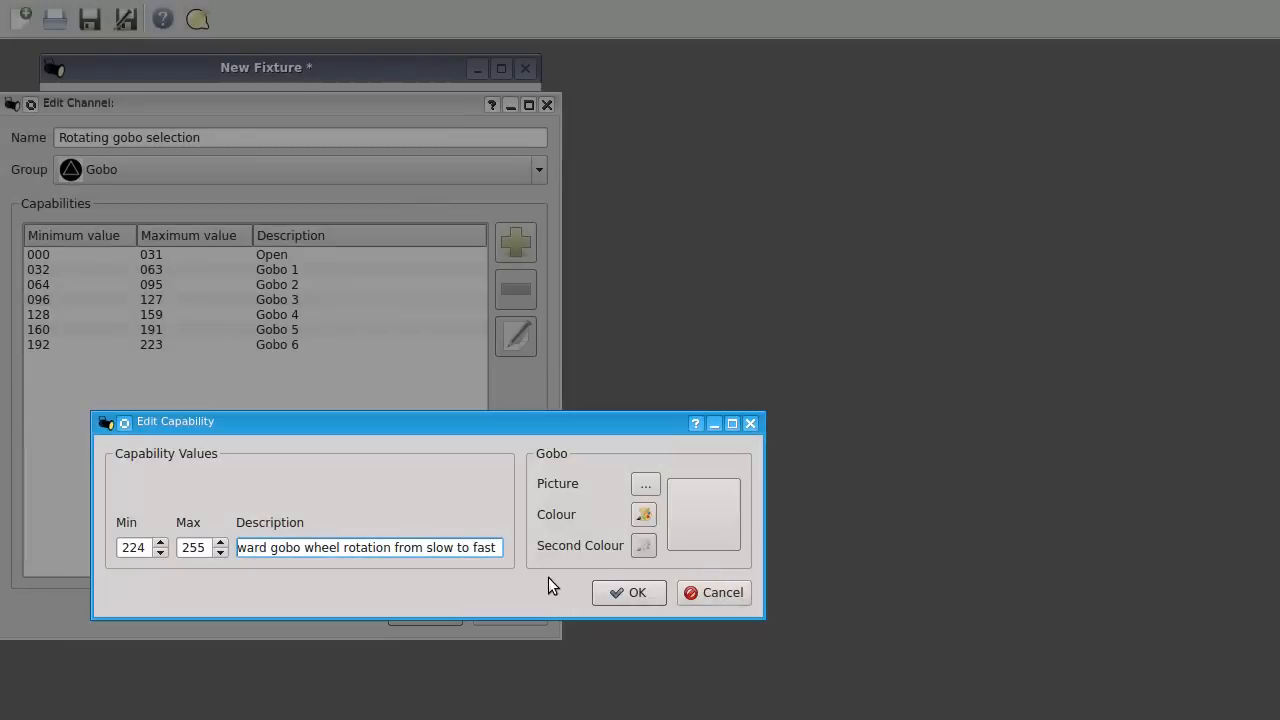
left_click(655, 593)
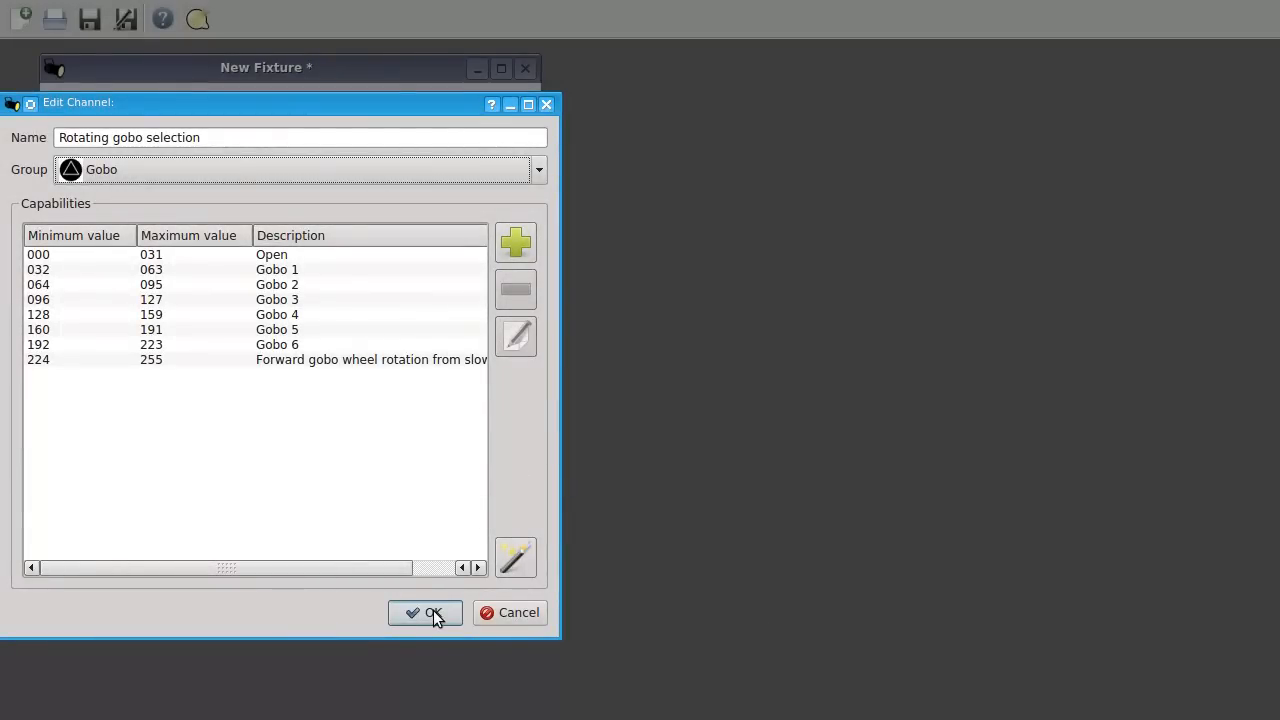
left_click(433, 614)
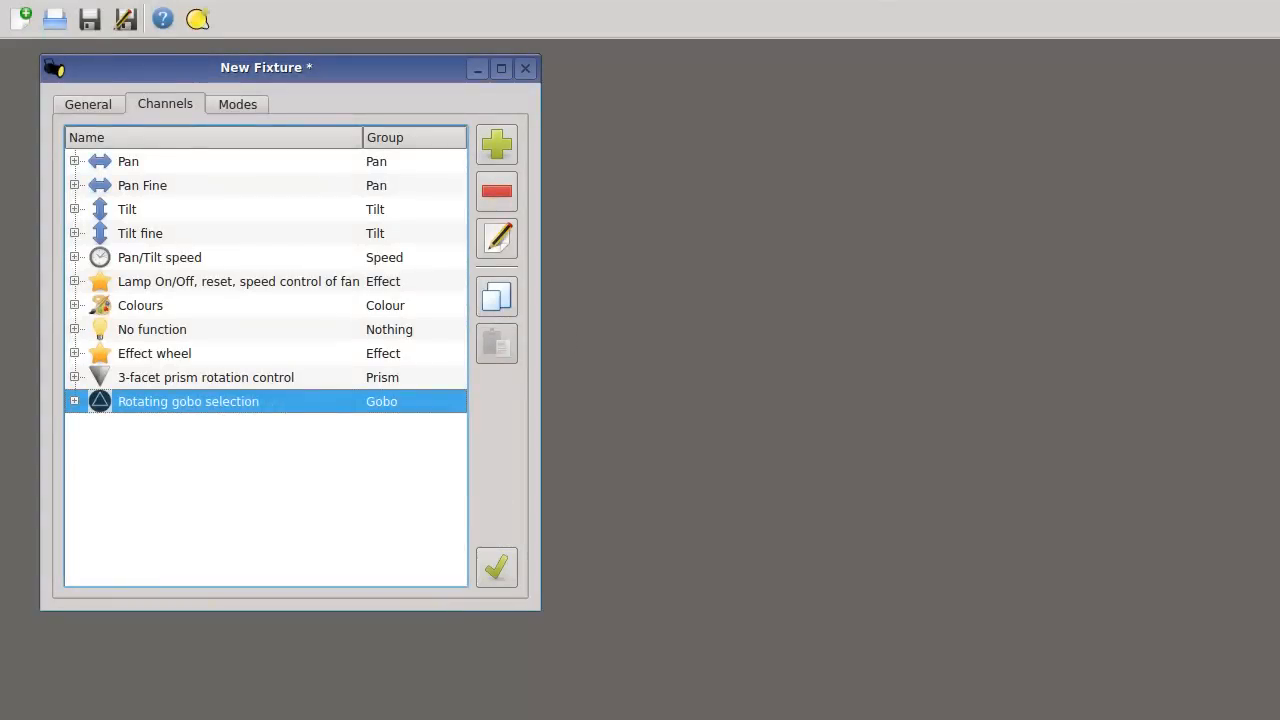
Switch to the fixture manual in Okular and copy the channel 12 heading "Gobo indexing and rotation".
key("alt+Tab")
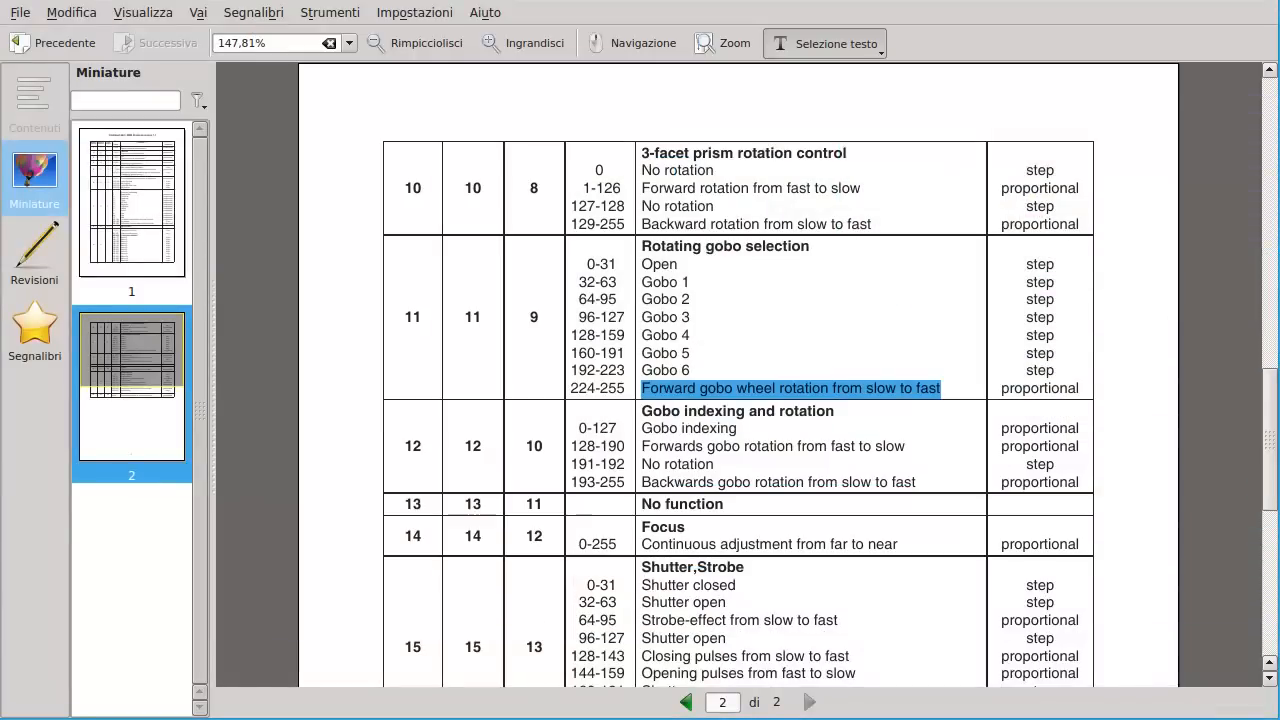
scroll(925, 457, "down", 3)
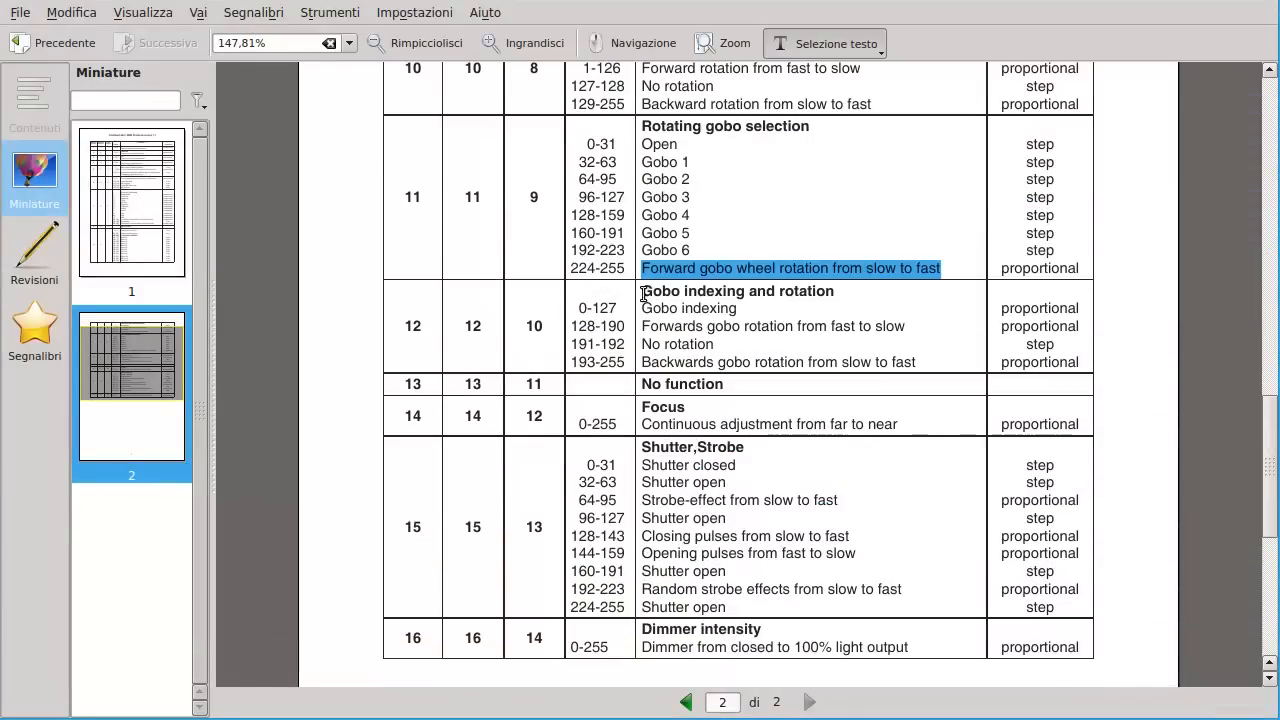
left_click_drag(642, 291, 857, 287)
key("ctrl+c")
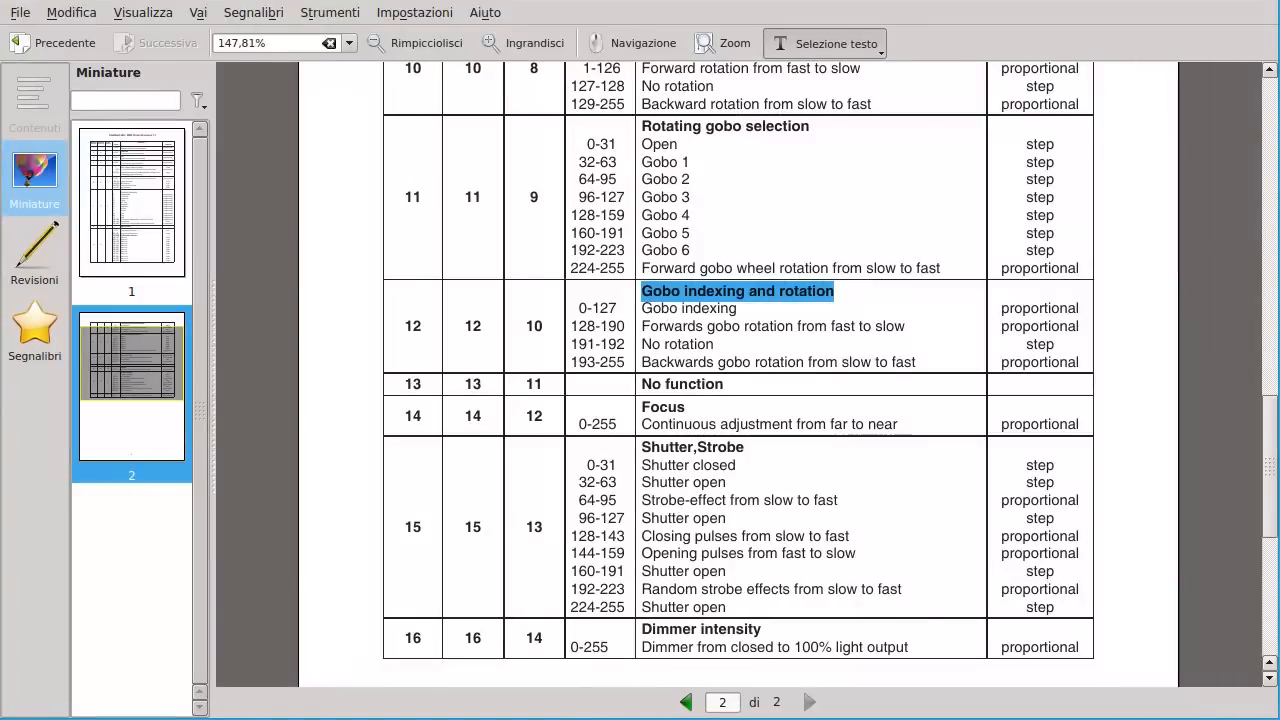
Return to the Fixture Definition Editor and create a channel named "Gobo indexing and rotation" in the Gobo group.
key("alt+Tab")
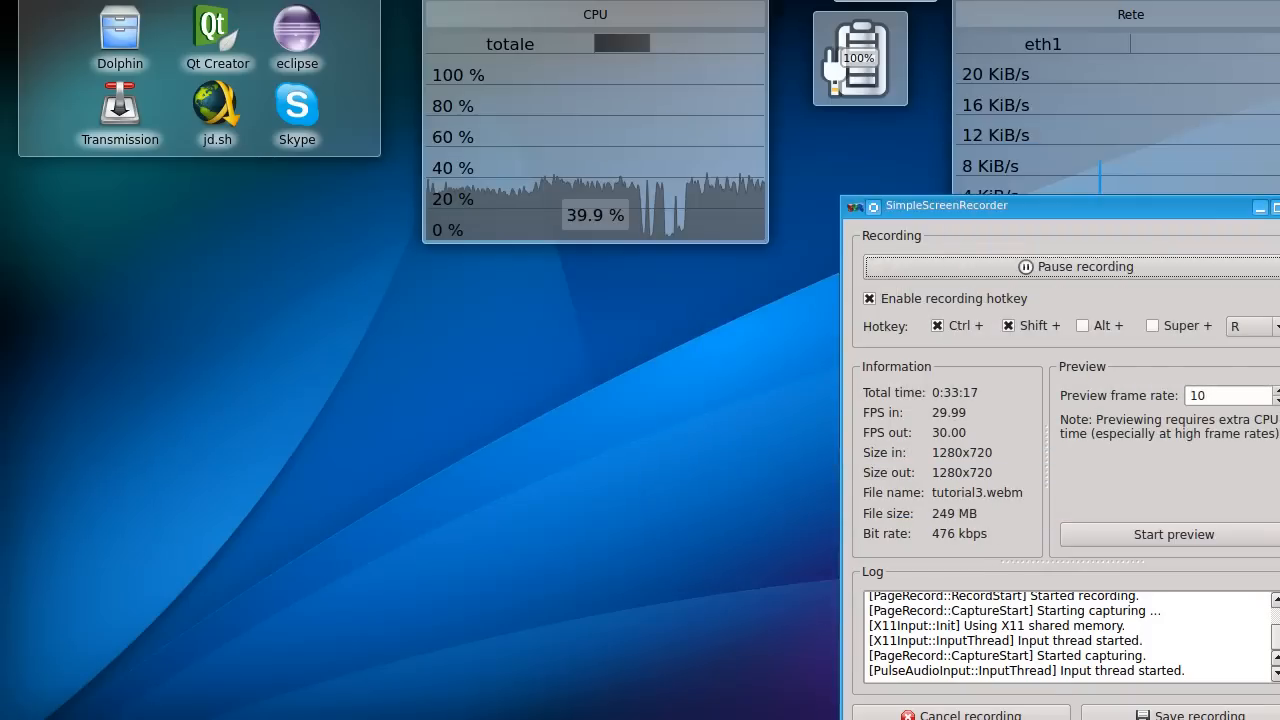
key("alt+Tab")
key("alt+Tab")
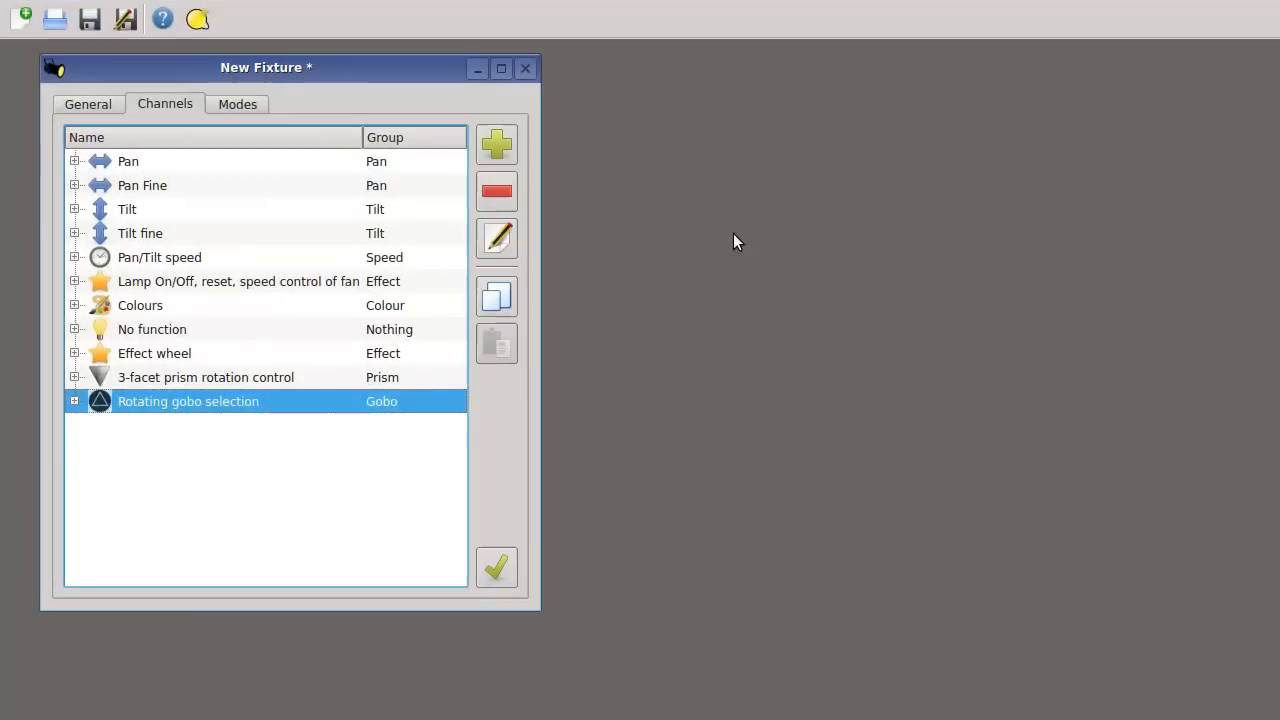
left_click(496, 146)
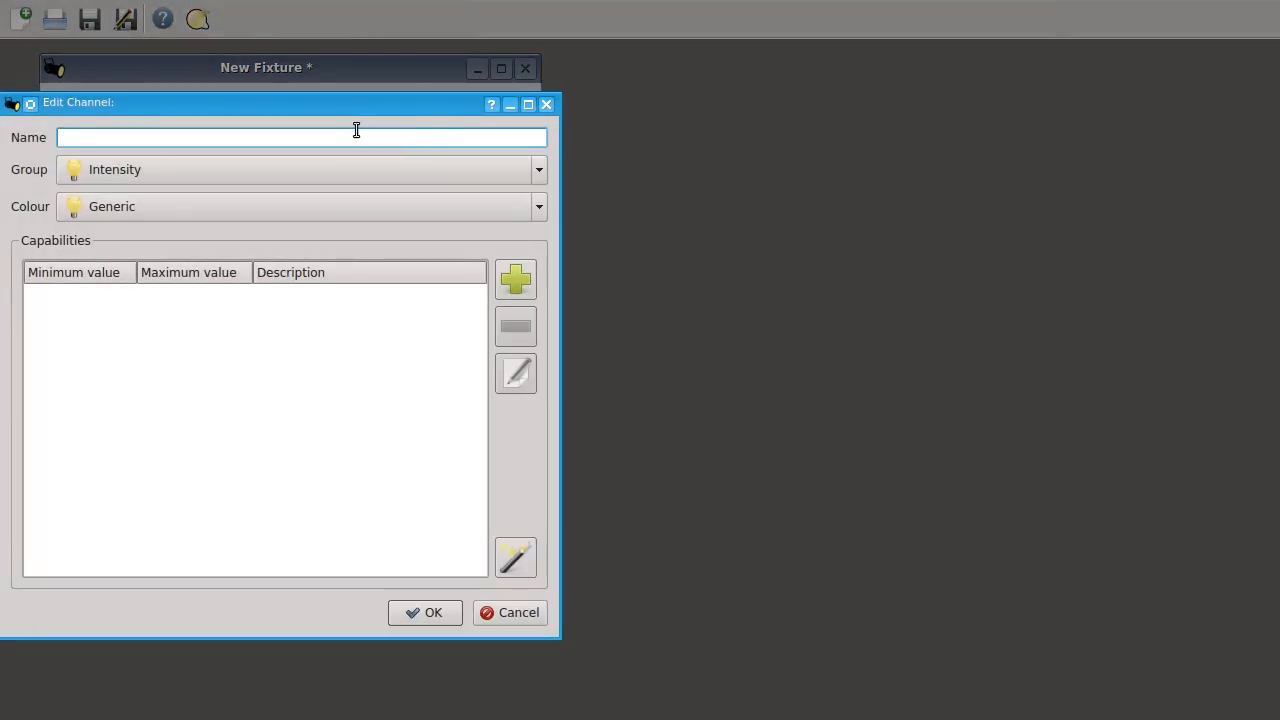
key("ctrl+v")
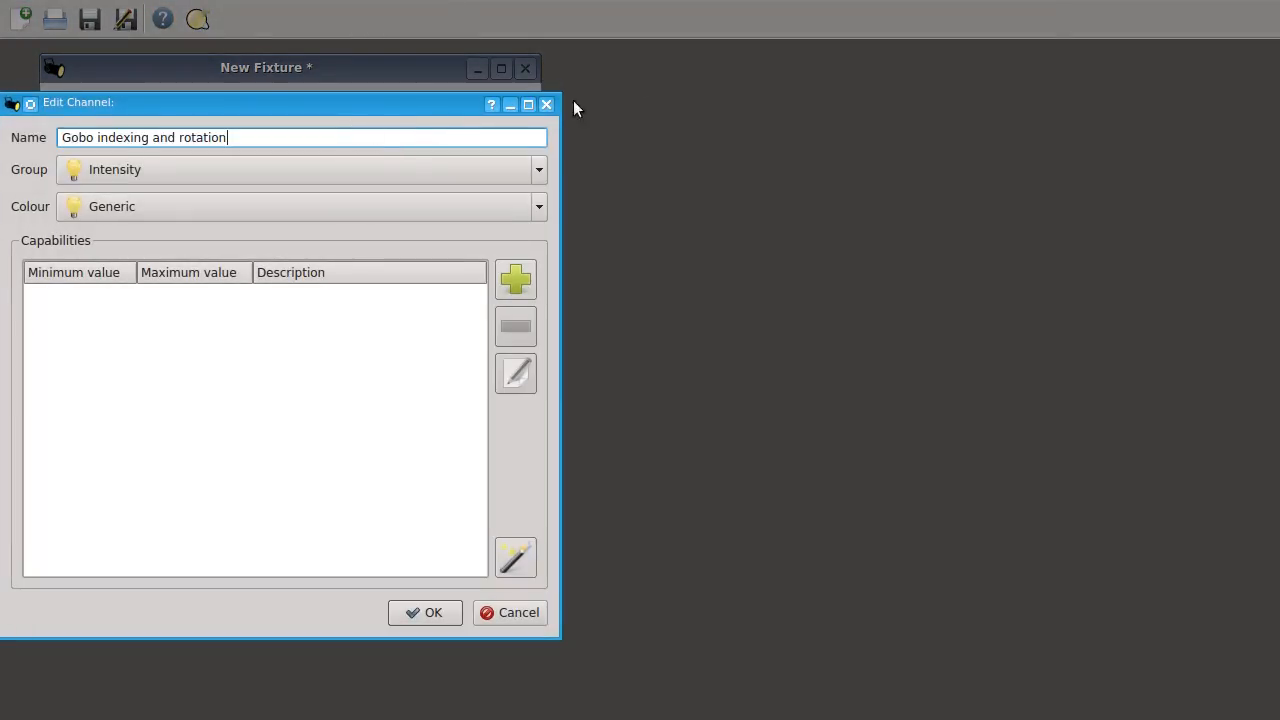
left_click(199, 172)
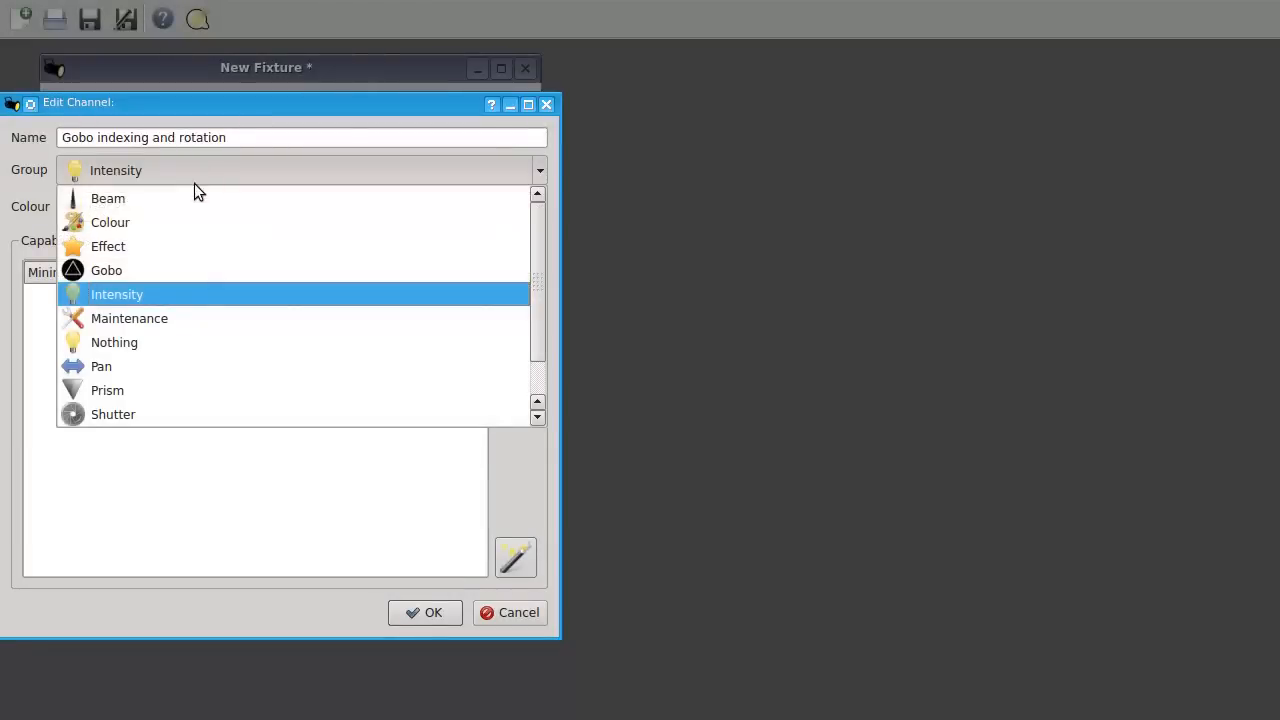
left_click(139, 274)
left_click(213, 332)
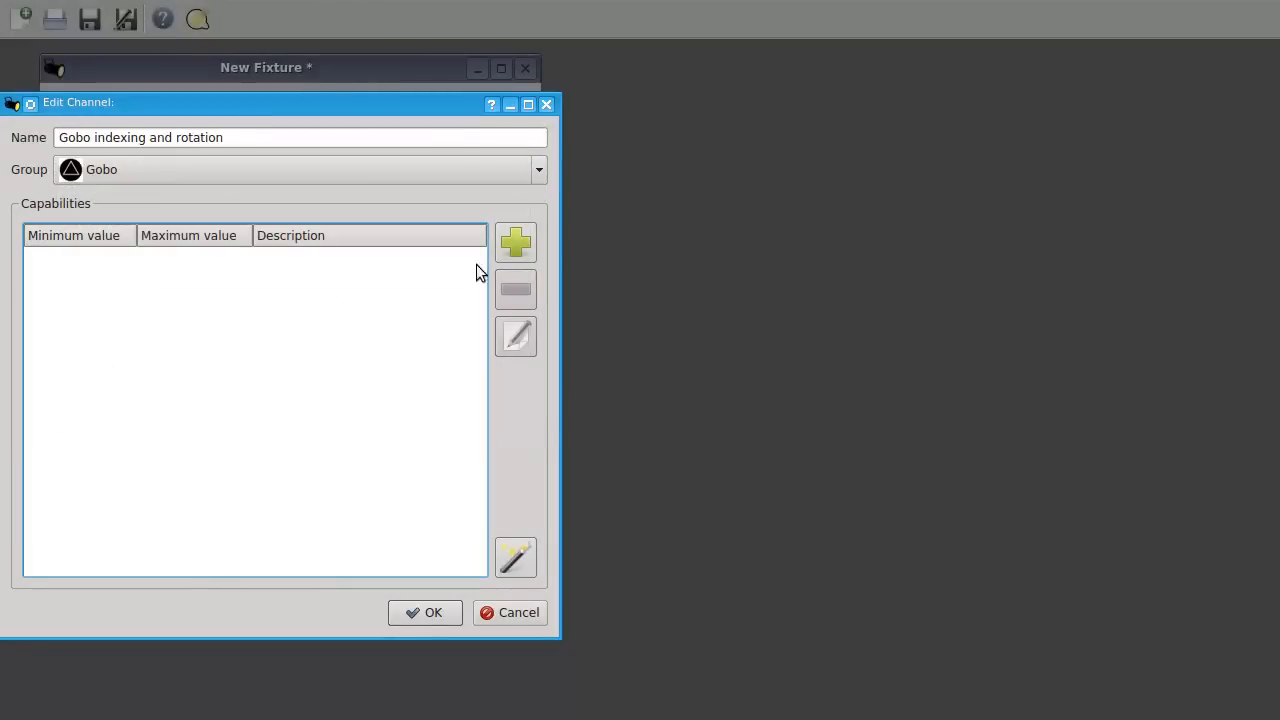
With the manual visible behind the channel editor, add capability 0–127 described as "Gobo indexing".
left_click(1231, 3)
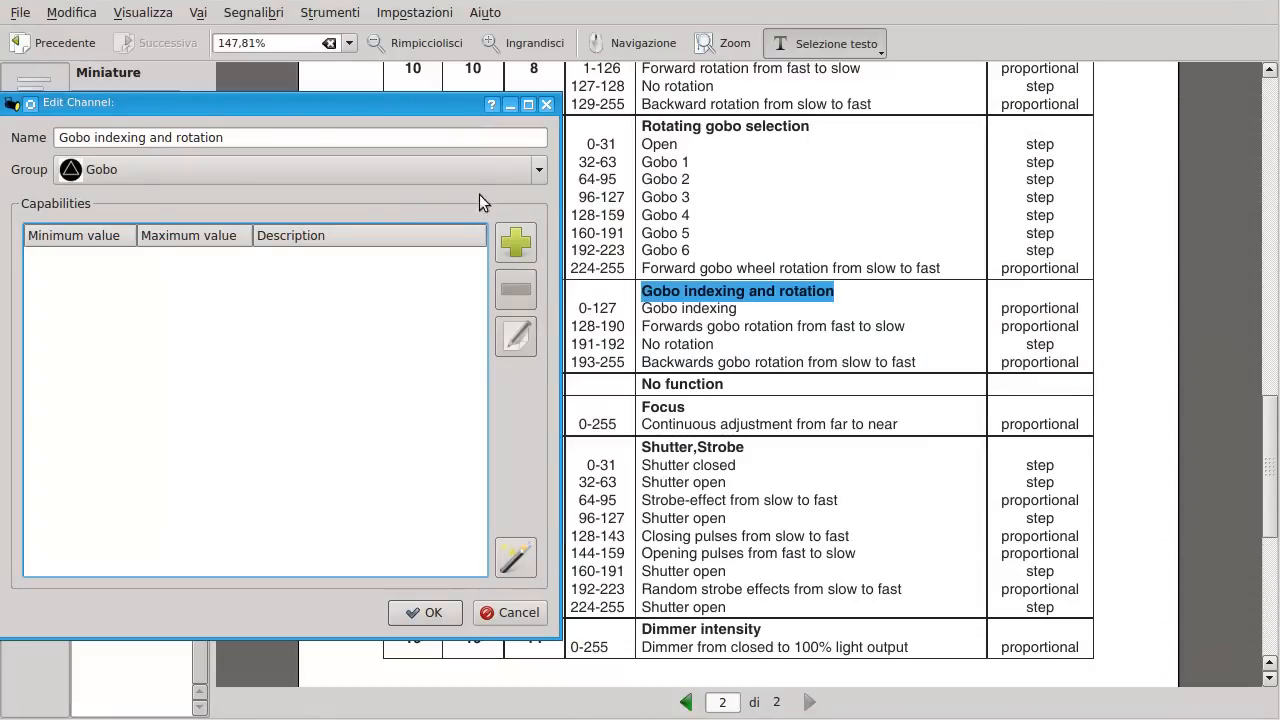
left_click(517, 244)
key("Tab")
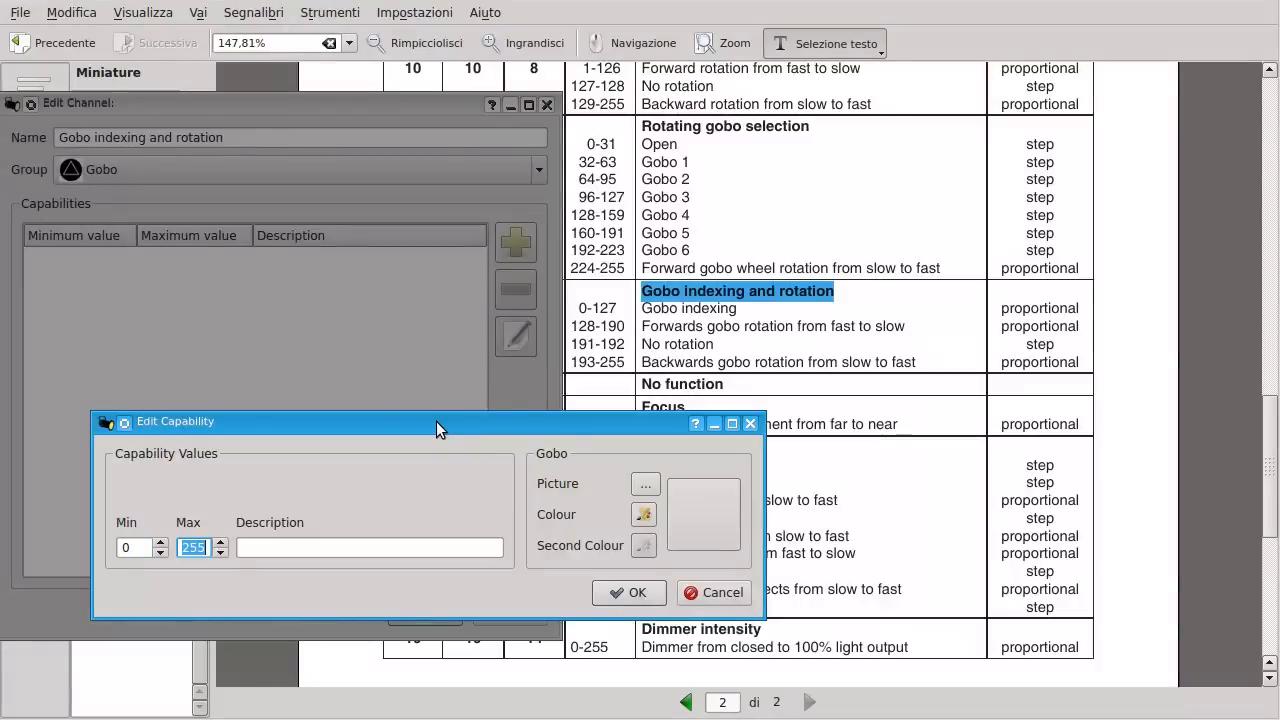
type("127")
key("Tab")
type("Gobo indexing")
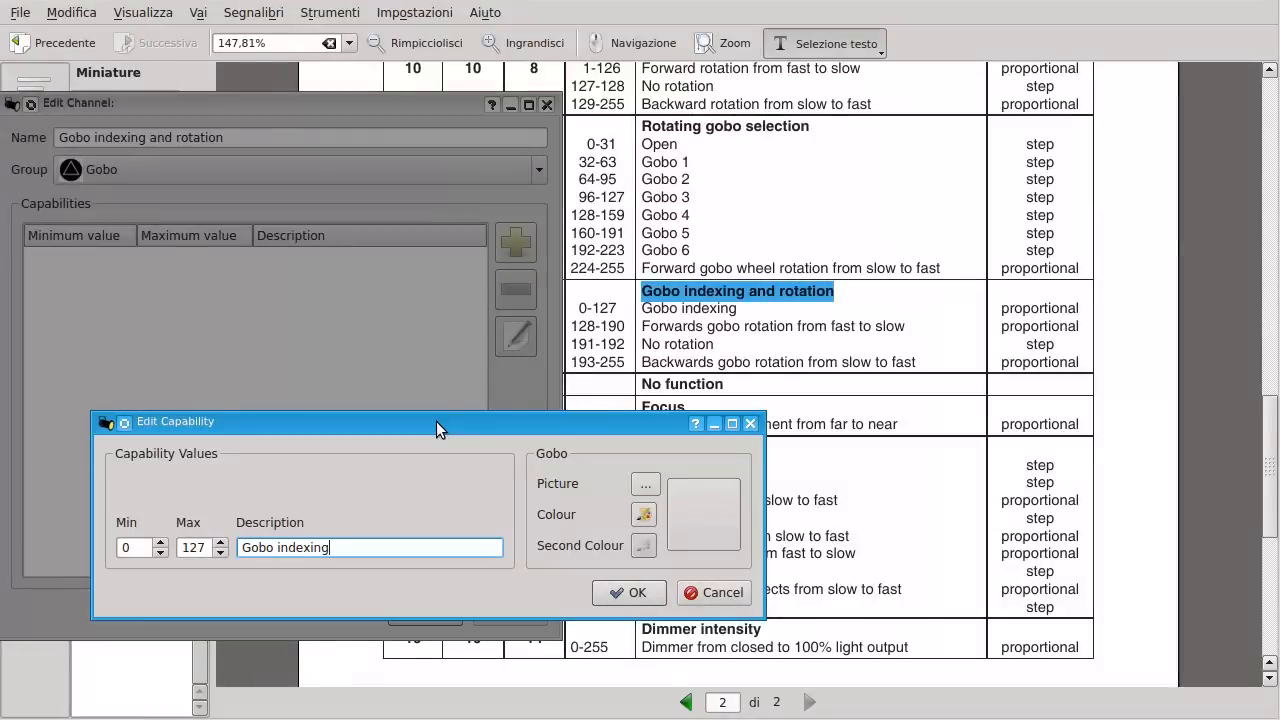
left_click(615, 593)
Add capability 128–190 described as "Forwards gobo rotation from fast to slow".
left_click(504, 246)
key("Tab")
type("190")
key("Tab")
type("Forwards gobo rotation from fast to slow")
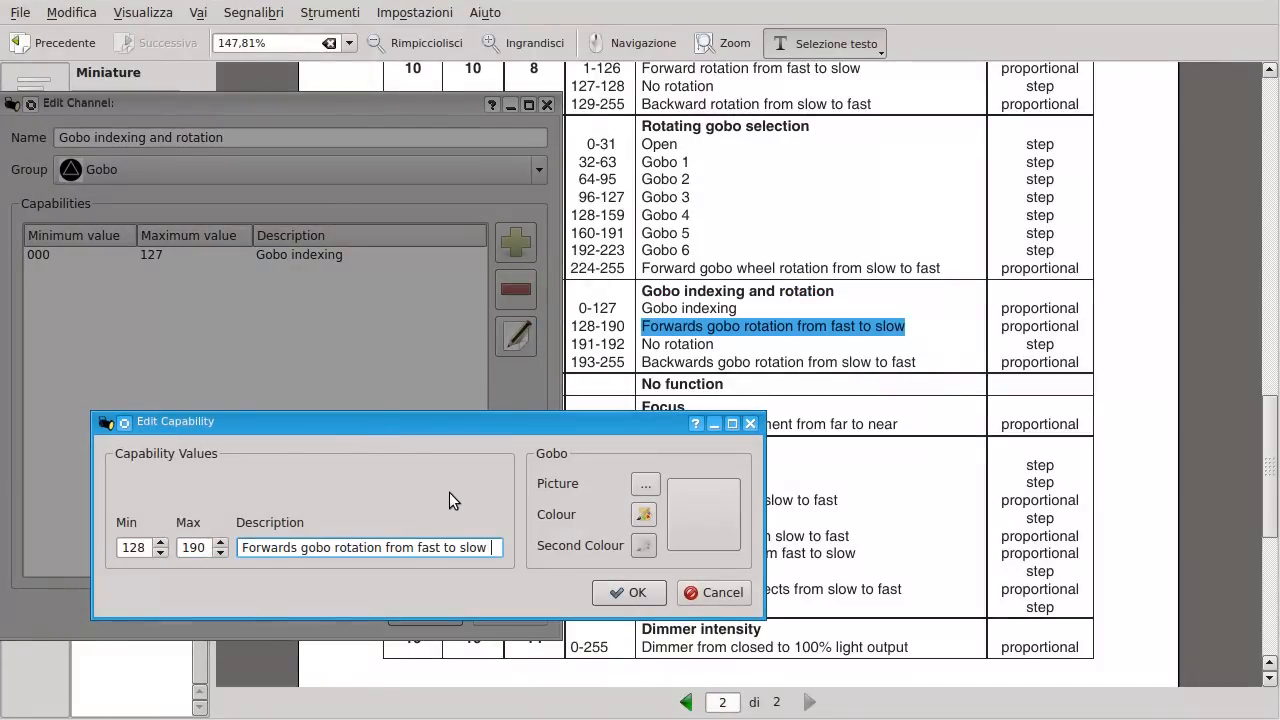
left_click(630, 592)
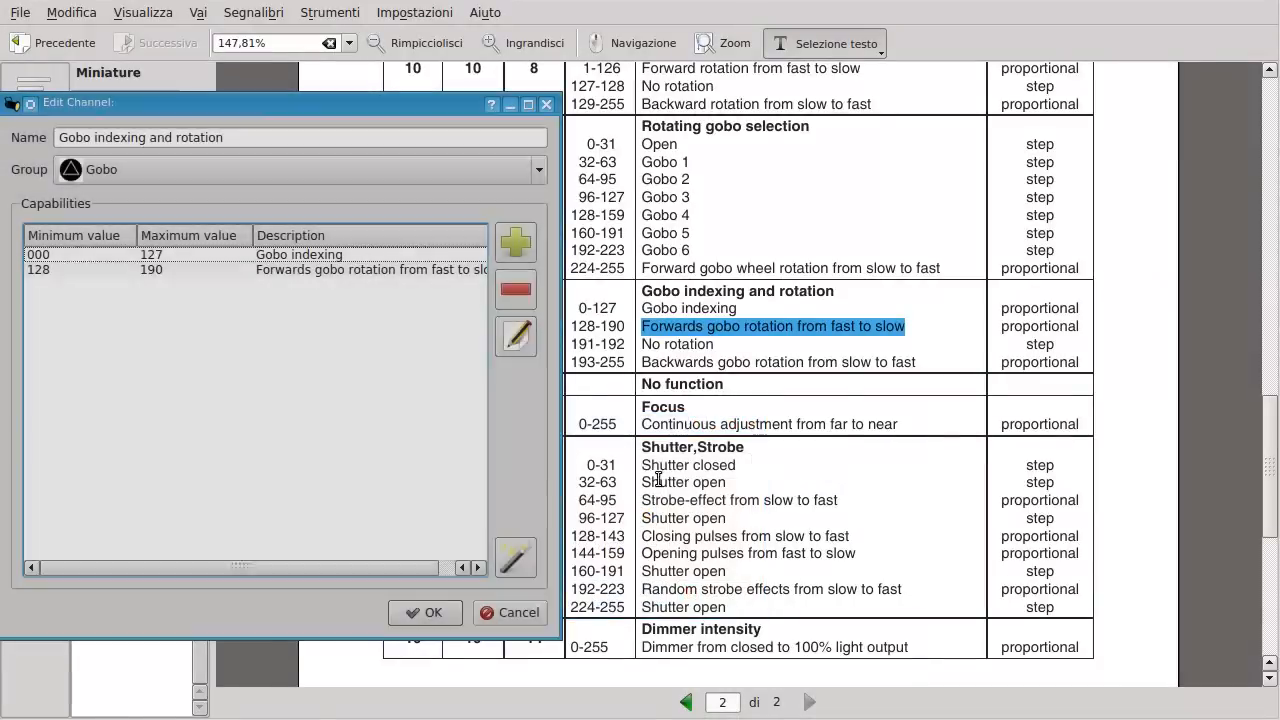
Add capability 191–192 described as "No rotation".
left_click(516, 242)
key("Tab")
type("192")
key("Tab")
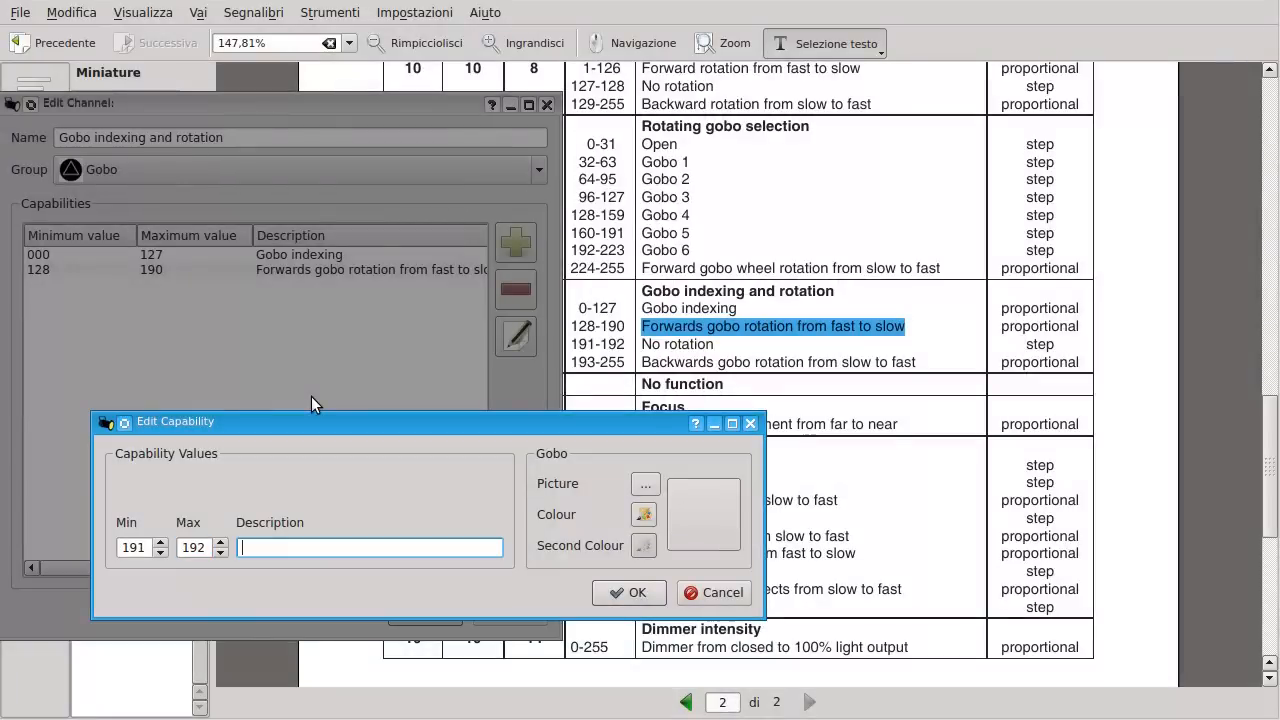
type("No rotation")
left_click(629, 593)
Add capability 193–255 with the manual's text "Backwards gobo rotation from slow to fast" and save the Gobo indexing and rotation channel.
left_click(516, 242)
key("Tab")
key("Tab")
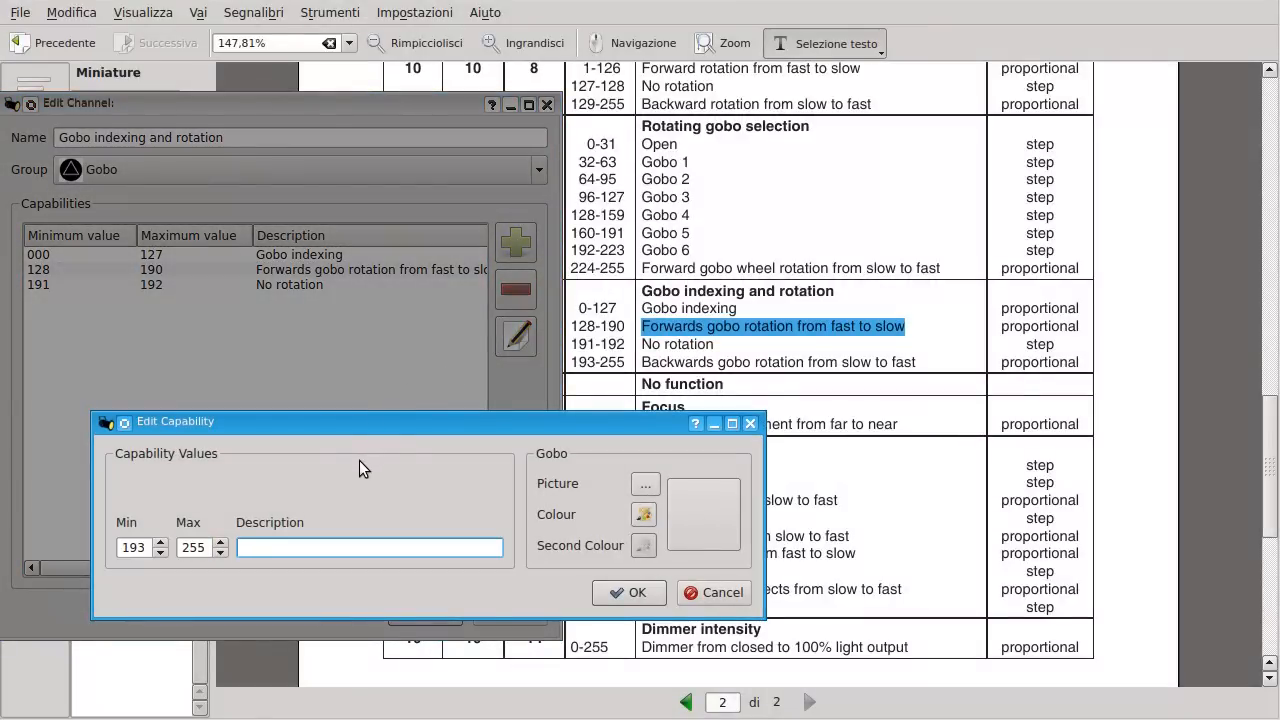
left_click(645, 361)
left_click_drag(645, 361, 916, 362)
key("ctrl+c")
key("alt+Tab")
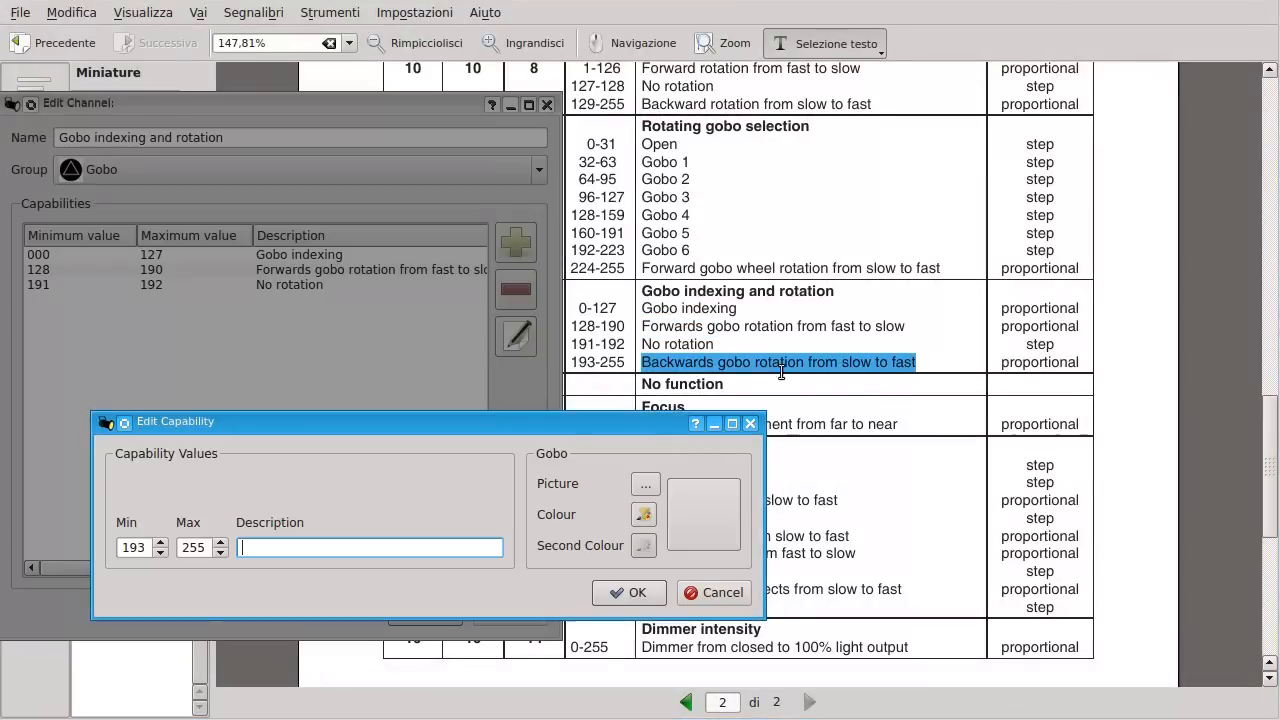
middle_click(422, 552)
left_click(628, 592)
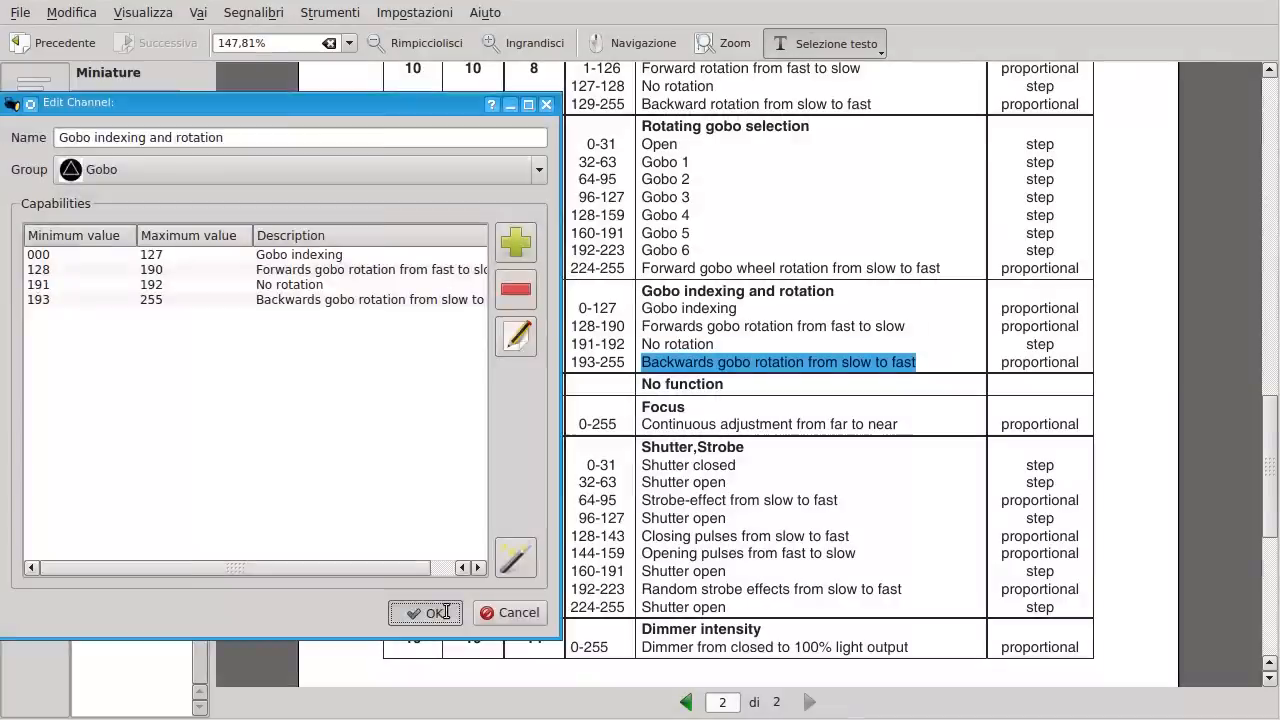
left_click(430, 612)
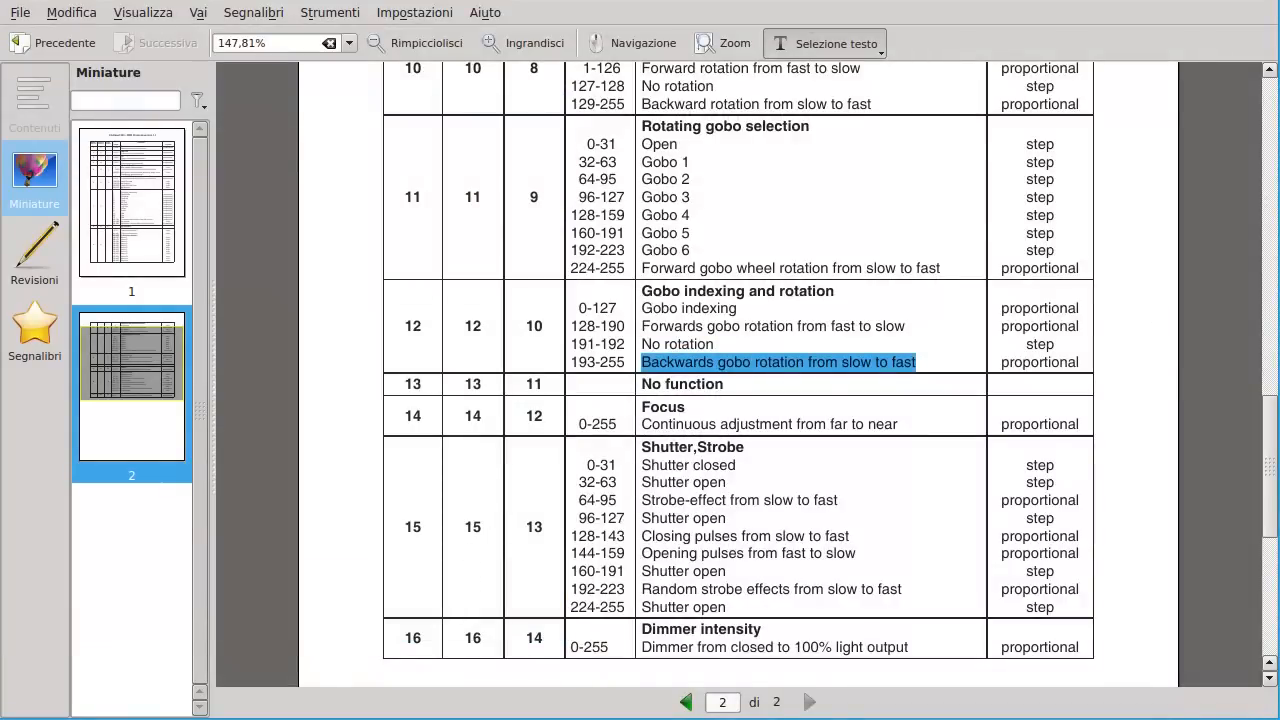
Switch to the Fixture Definition Editor and duplicate the No function channel at the end of the channel list.
mouse_move(1279, 236)
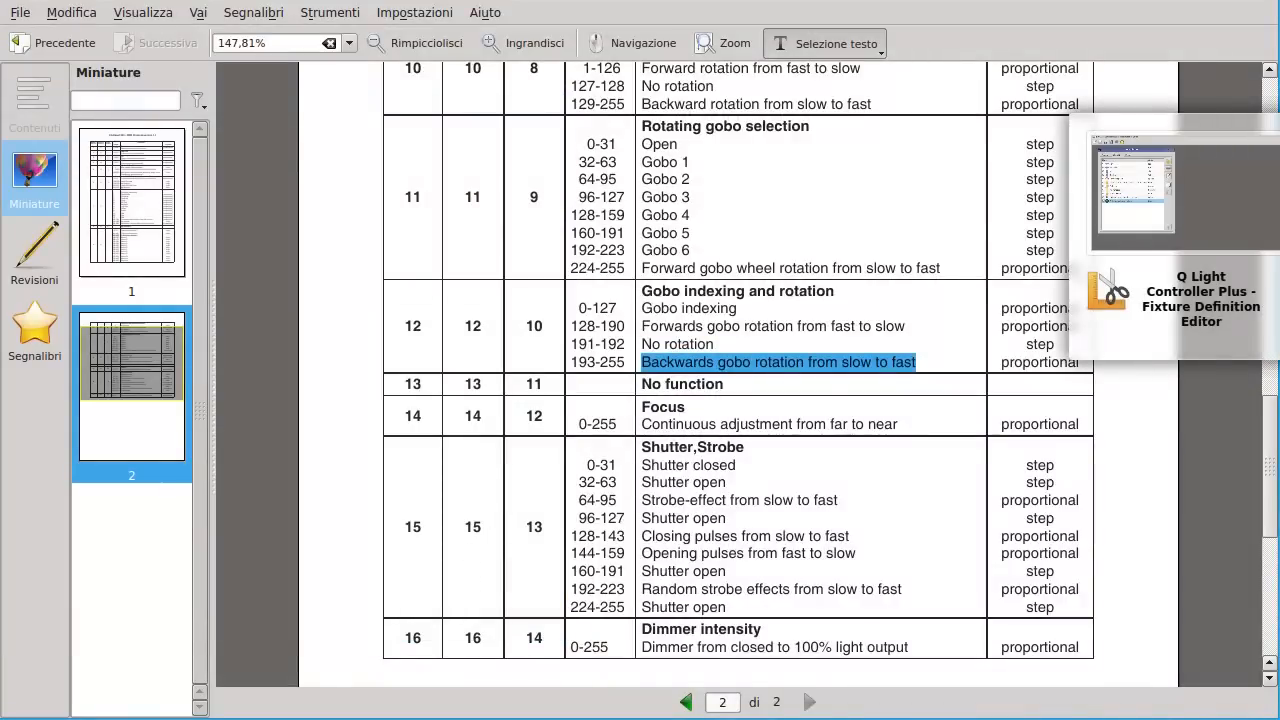
left_click(1180, 300)
left_click(395, 329)
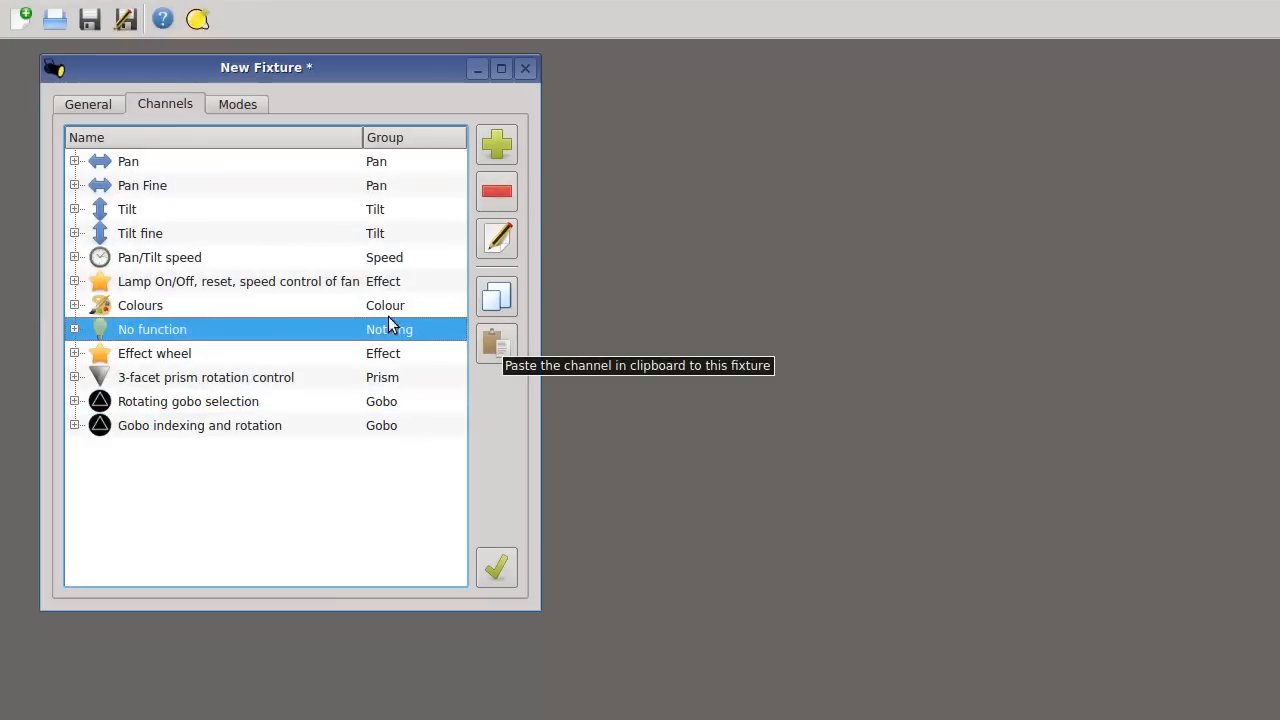
left_click(498, 298)
left_click(497, 344)
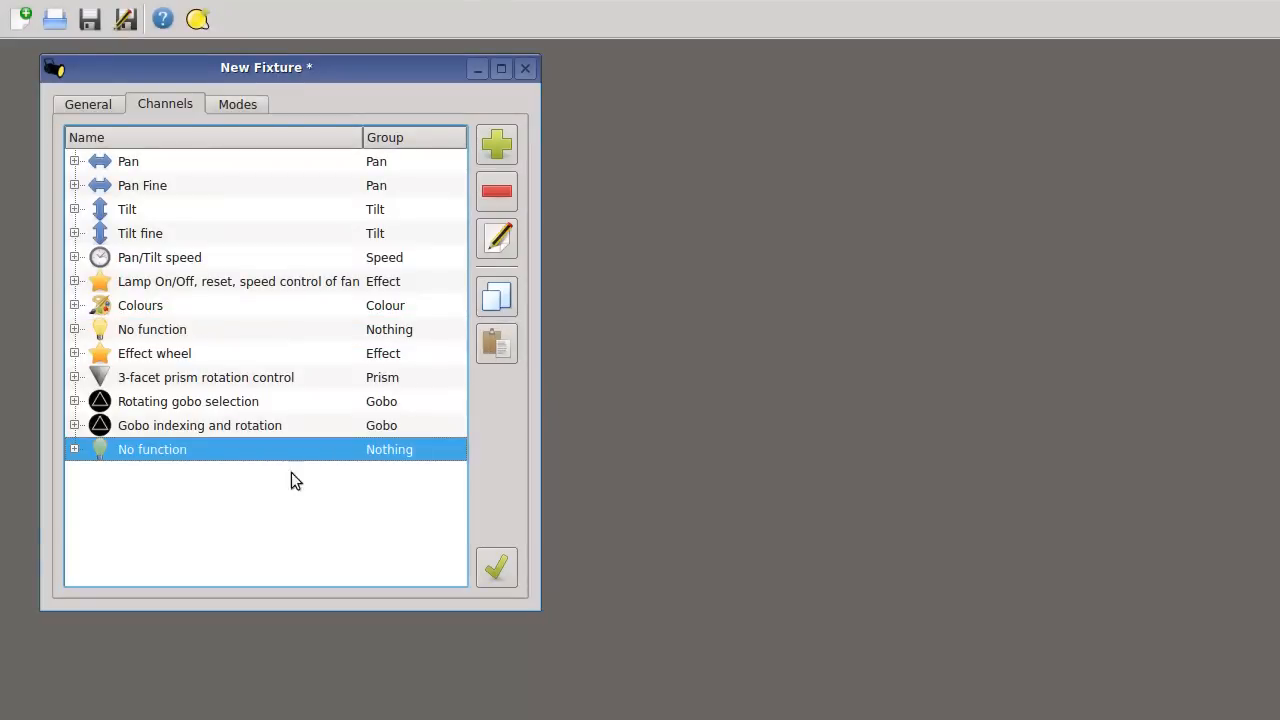
Rename the duplicated No function channel as "No function 2" and save it.
double_click(208, 449)
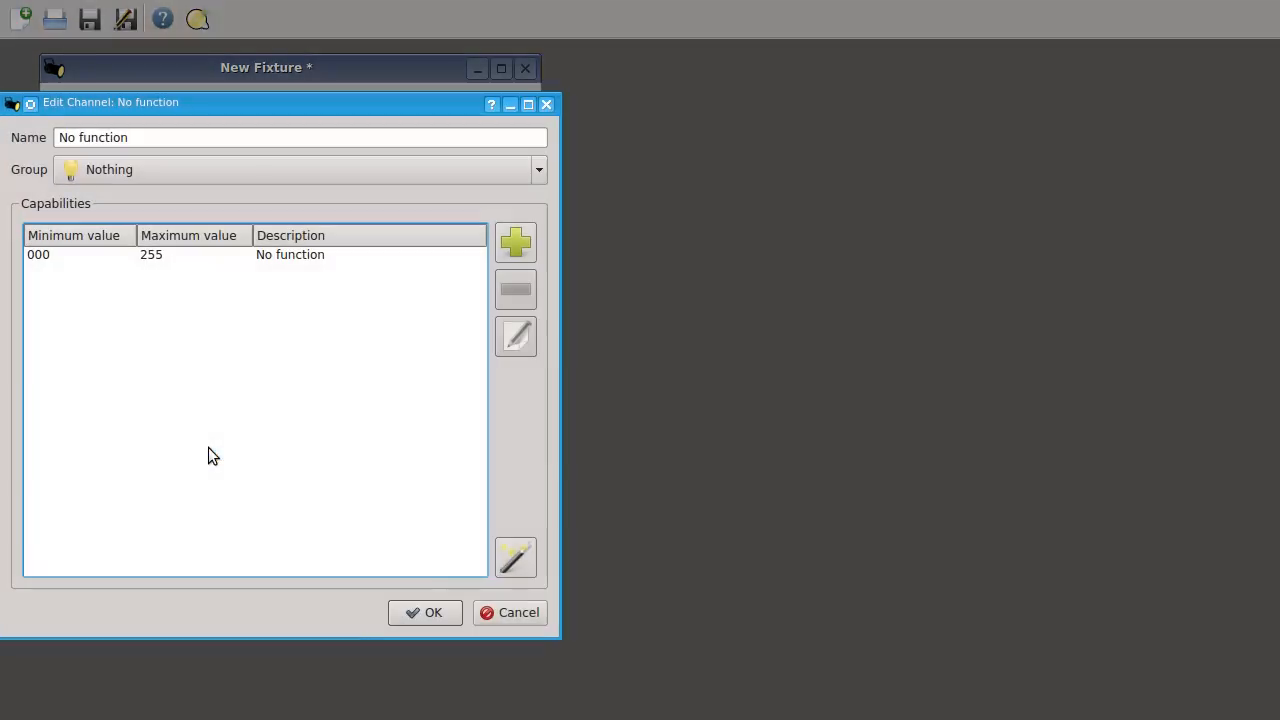
left_click(169, 140)
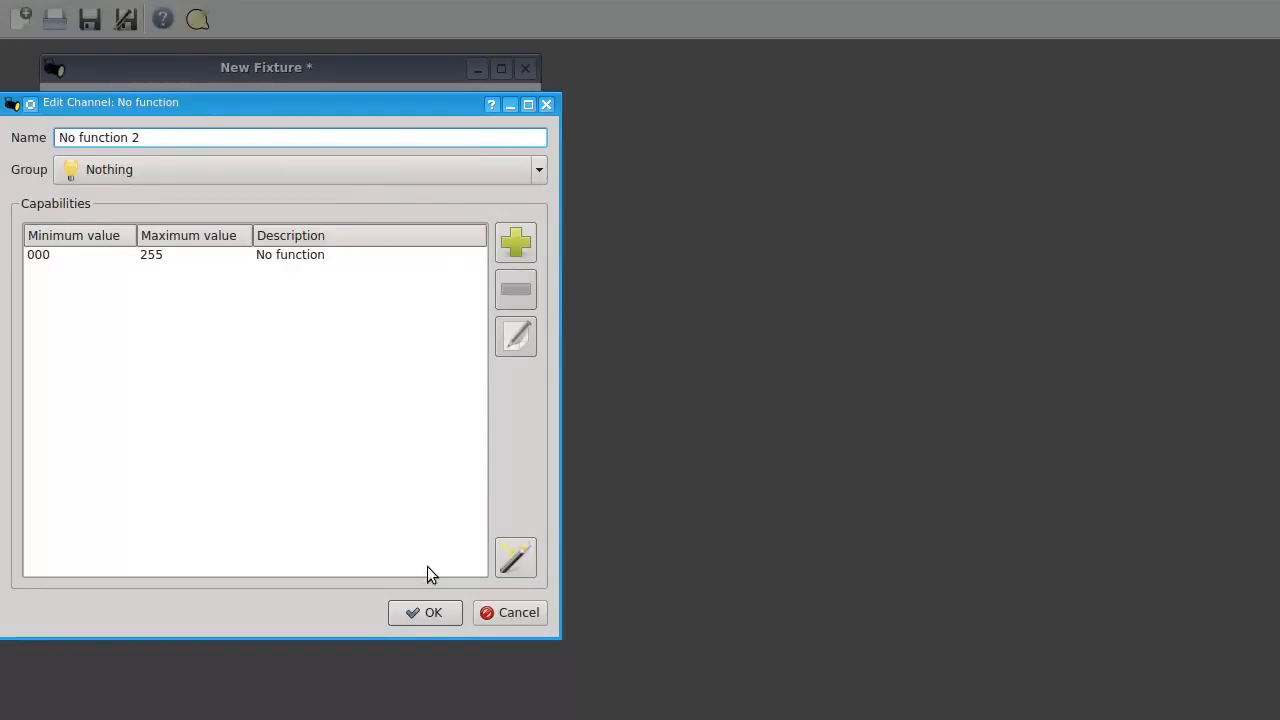
left_click(432, 614)
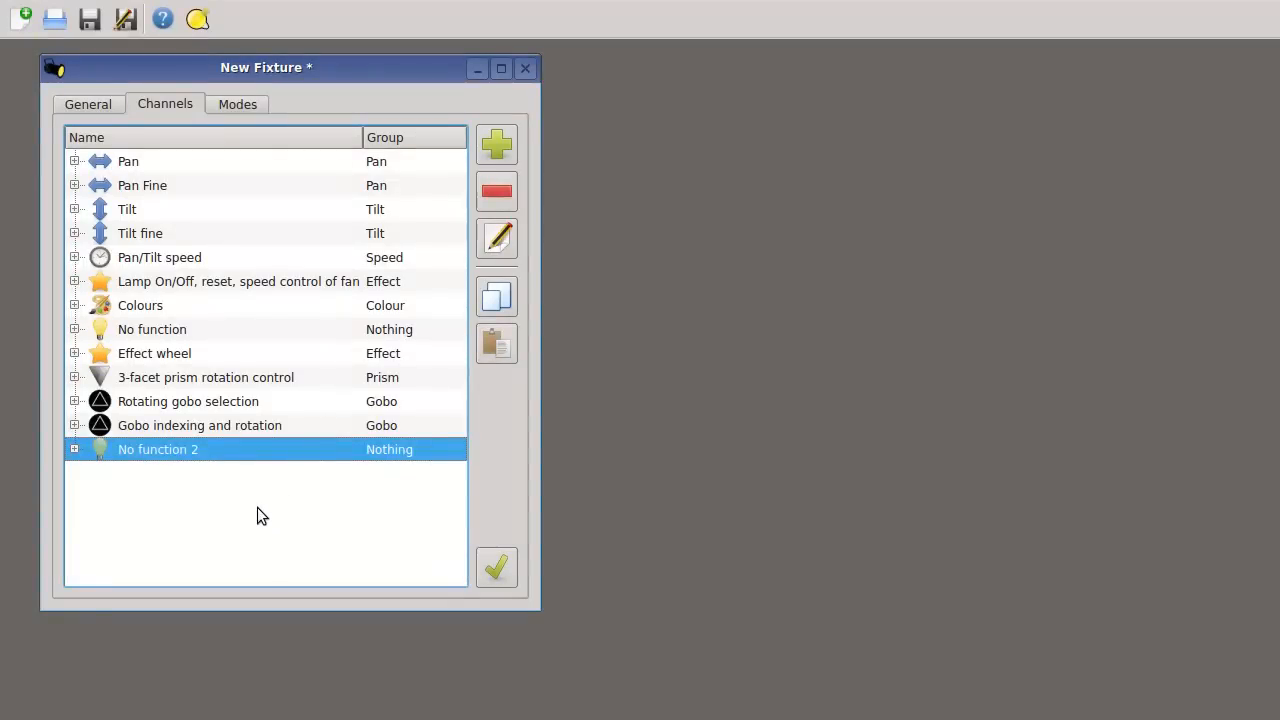
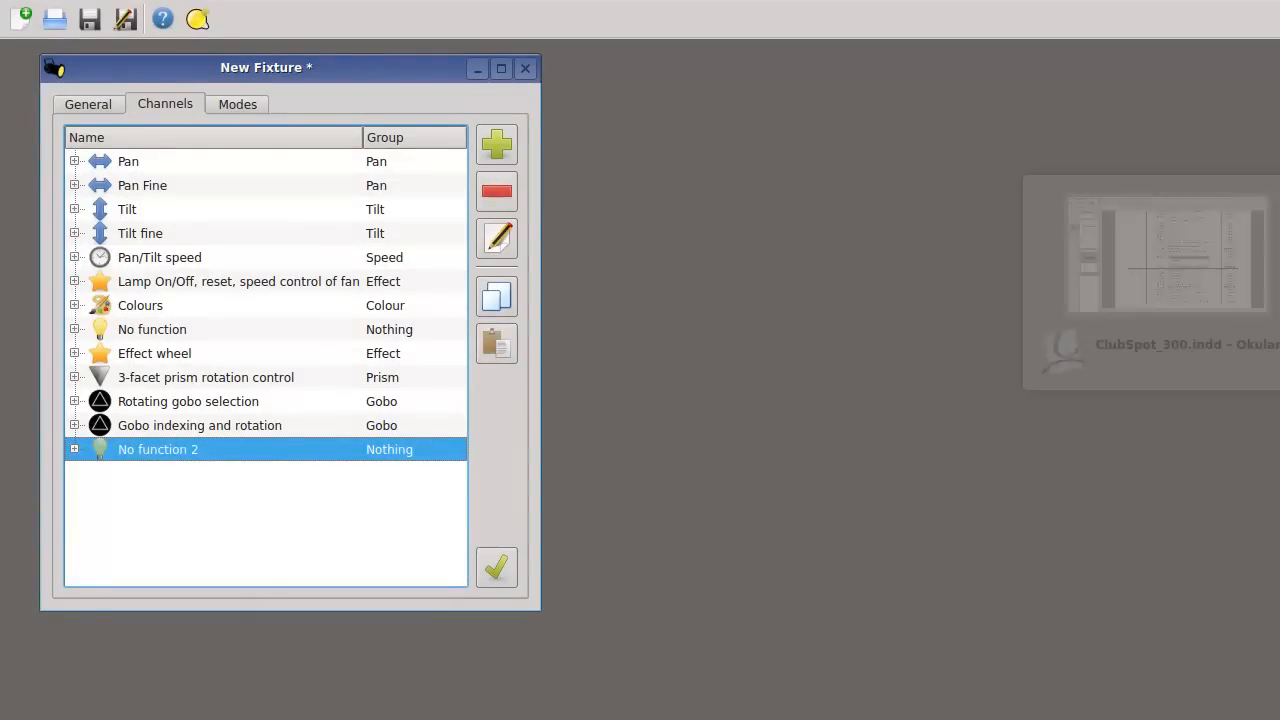
Copy the Focus description from the PDF table and add a new channel named "Focus" in the Beam group.
key("alt+Tab")
left_click_drag(641, 424, 894, 417)
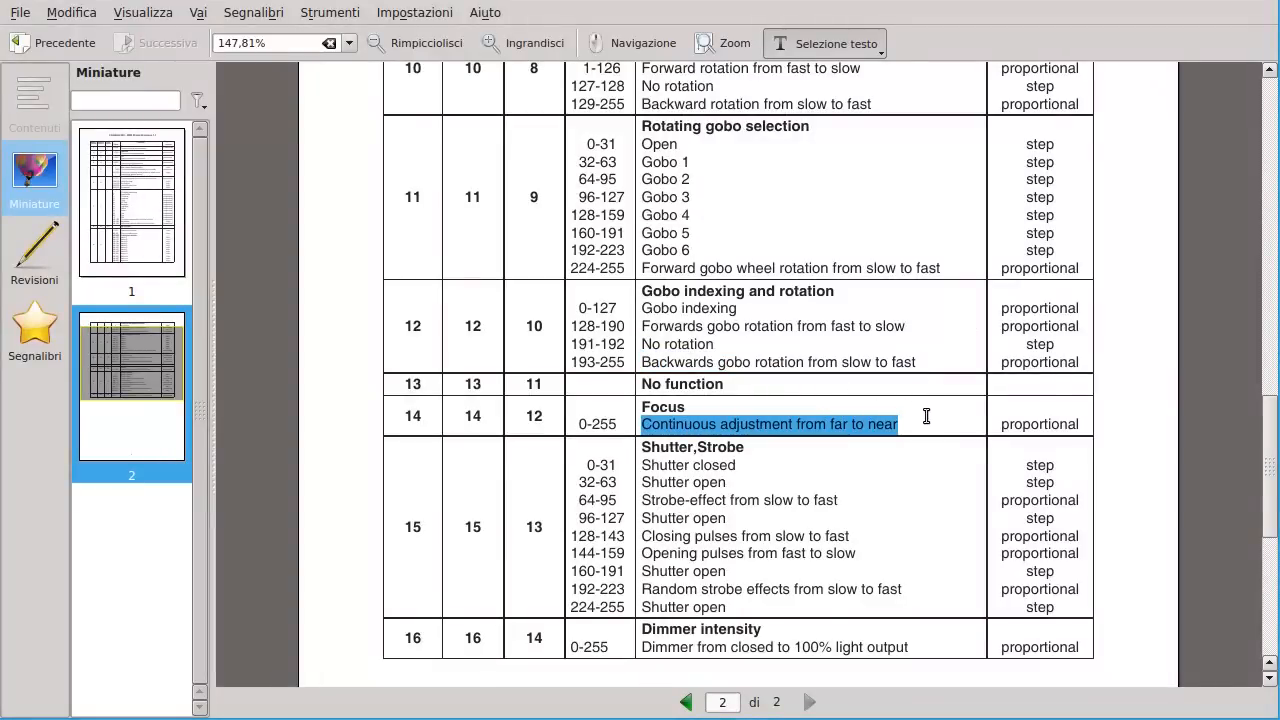
key("alt+Tab")
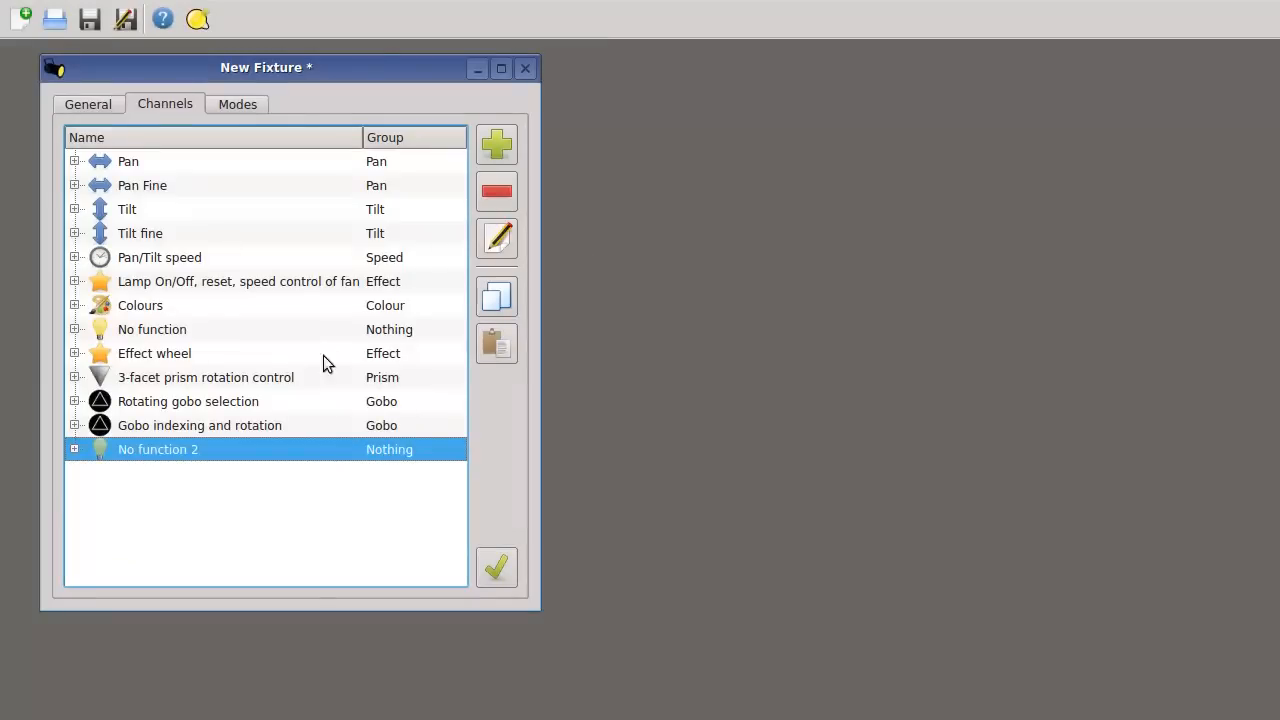
left_click(508, 150)
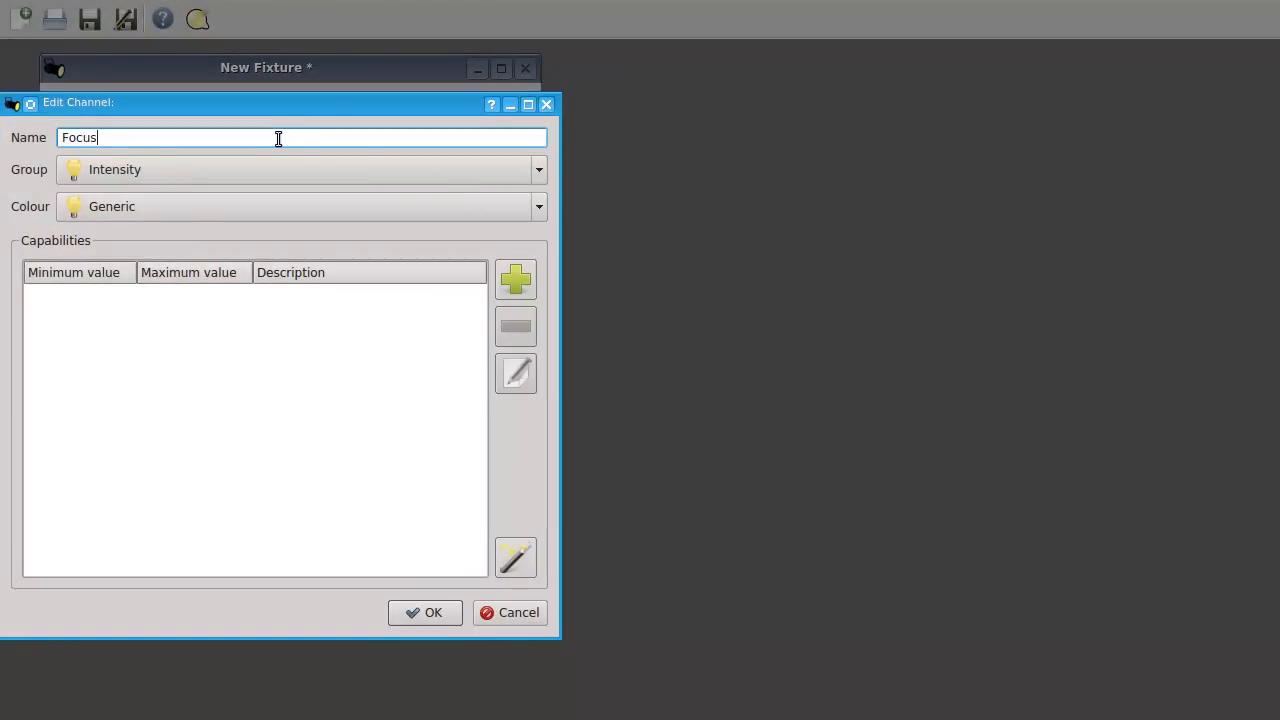
left_click(271, 163)
left_click(132, 198)
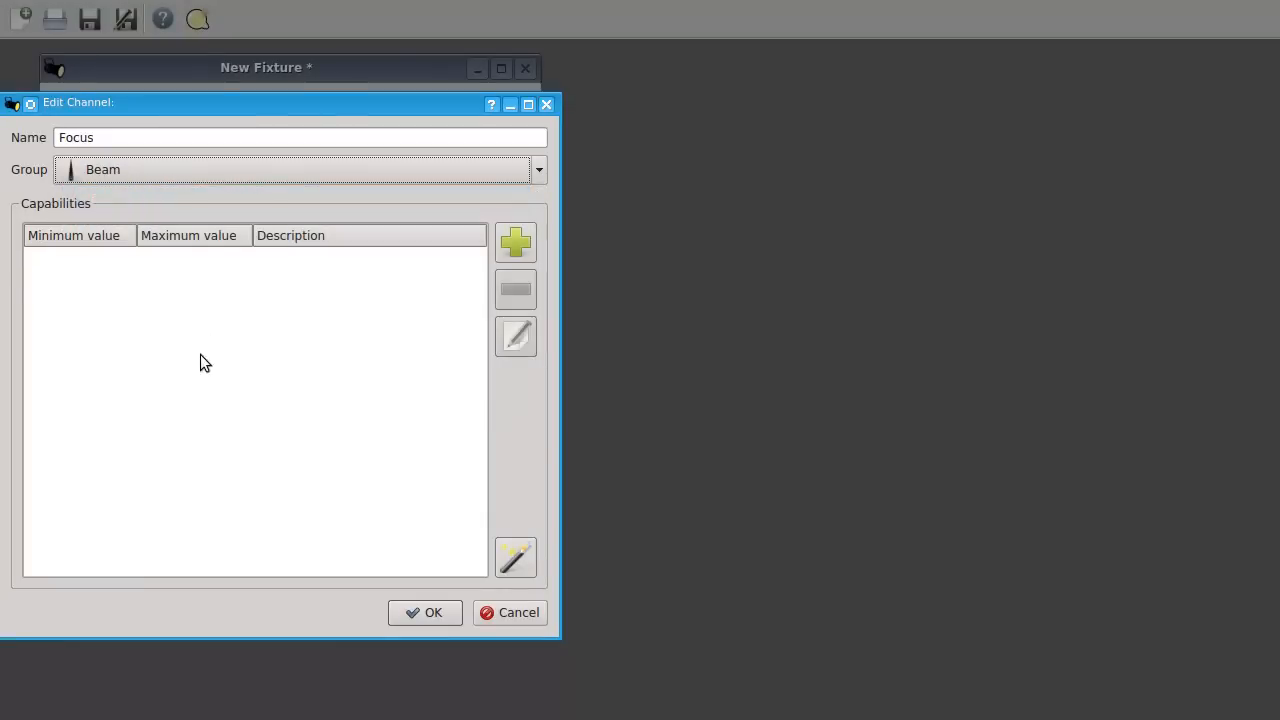
Add capability 0–255 described as "Continuous adjustment from far to near" and save the Focus channel.
left_click(516, 244)
key("Tab")
key("Tab")
type("Continuous adjustment from far to near")
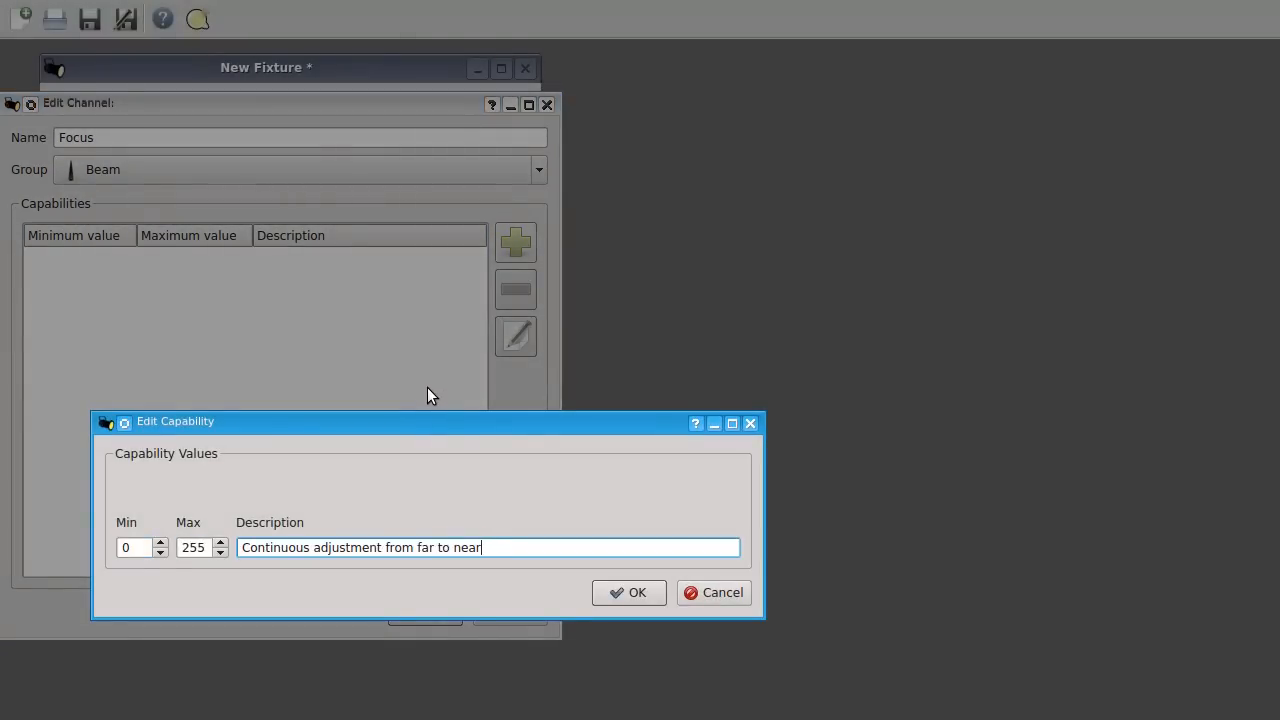
left_click(640, 595)
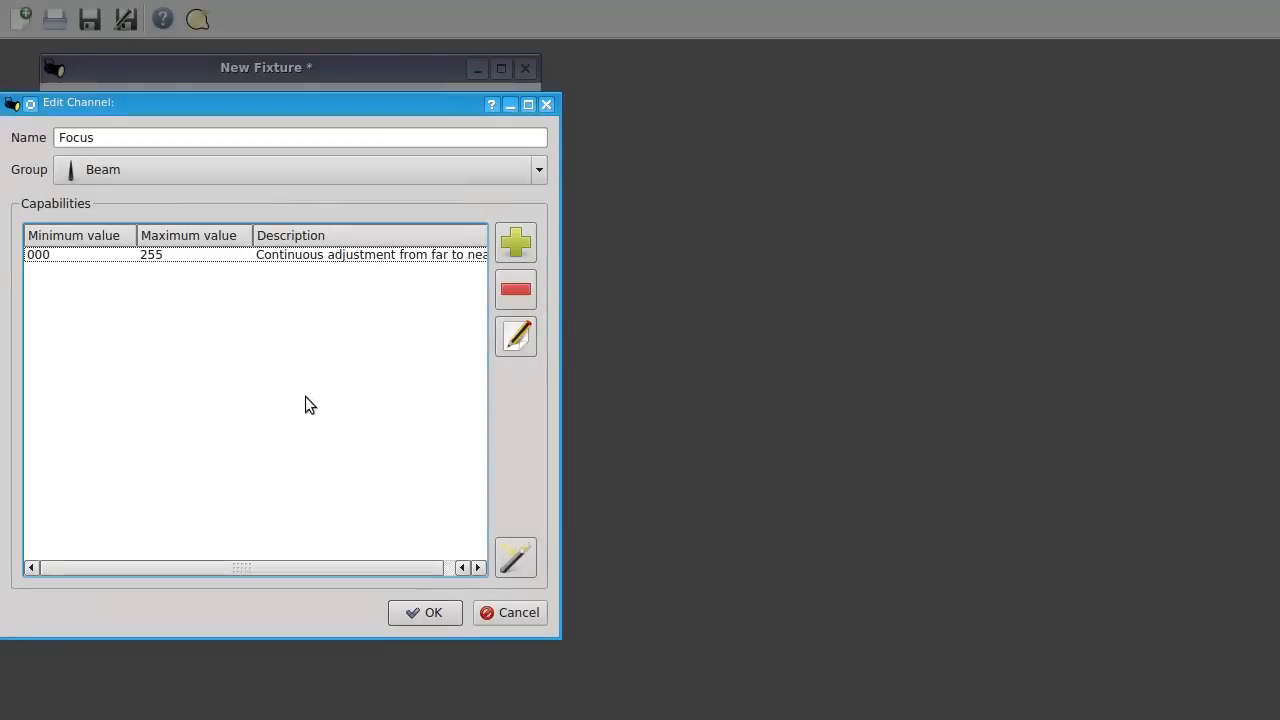
left_click(438, 615)
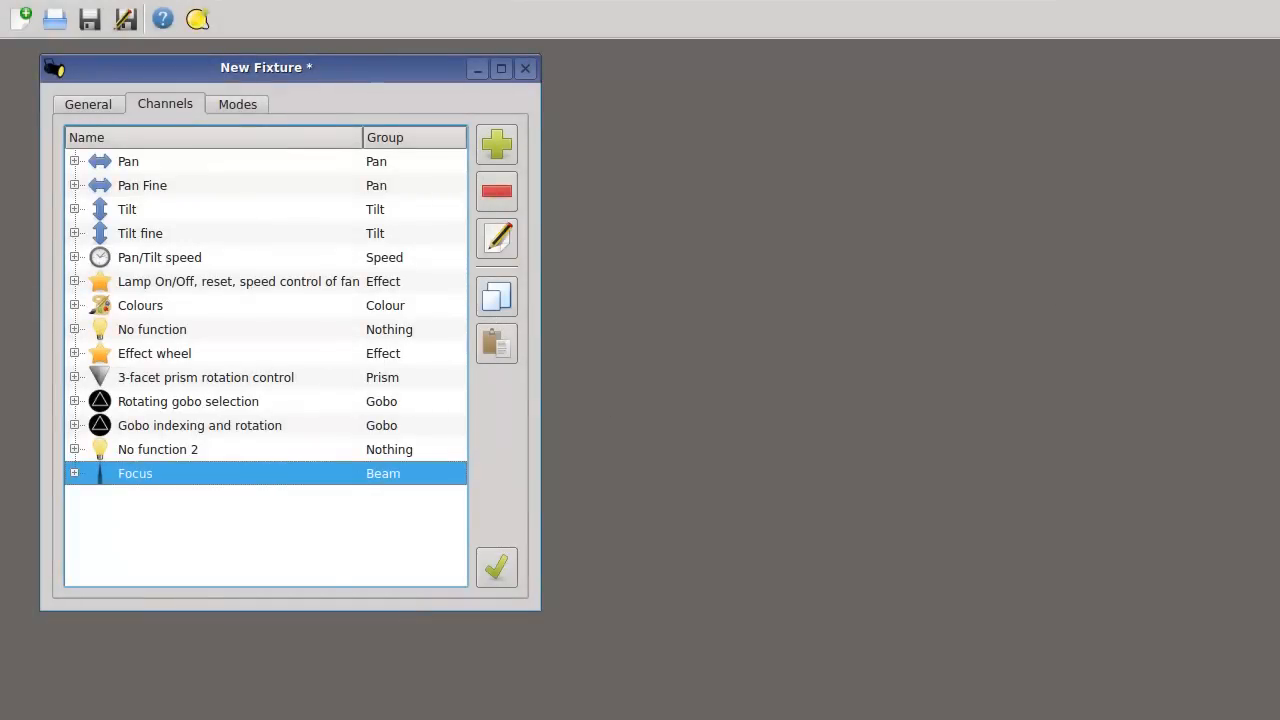
Switch to the PDF manual and copy the "Shutter,Strobe" heading of channel 15.
key("alt+Tab")
scroll(823, 454, "down", 3)
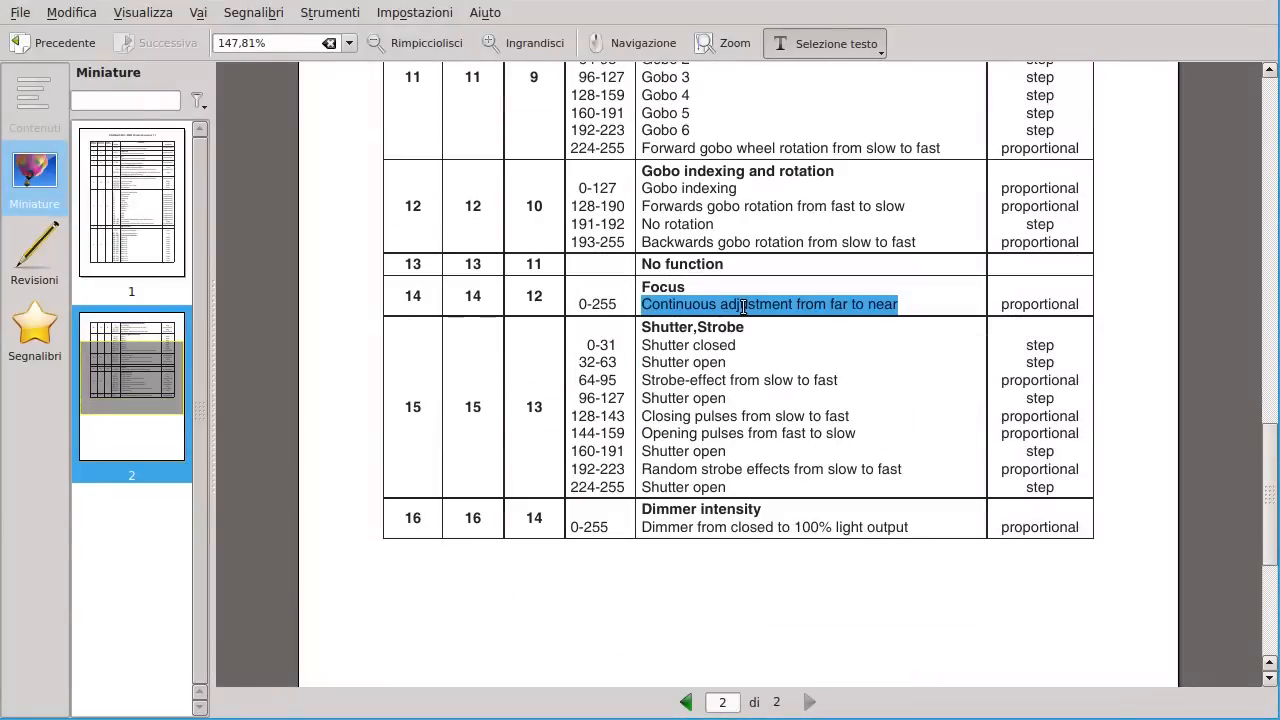
left_click_drag(642, 326, 810, 381)
left_click(803, 323)
left_click_drag(642, 326, 791, 323)
key("ctrl+c")
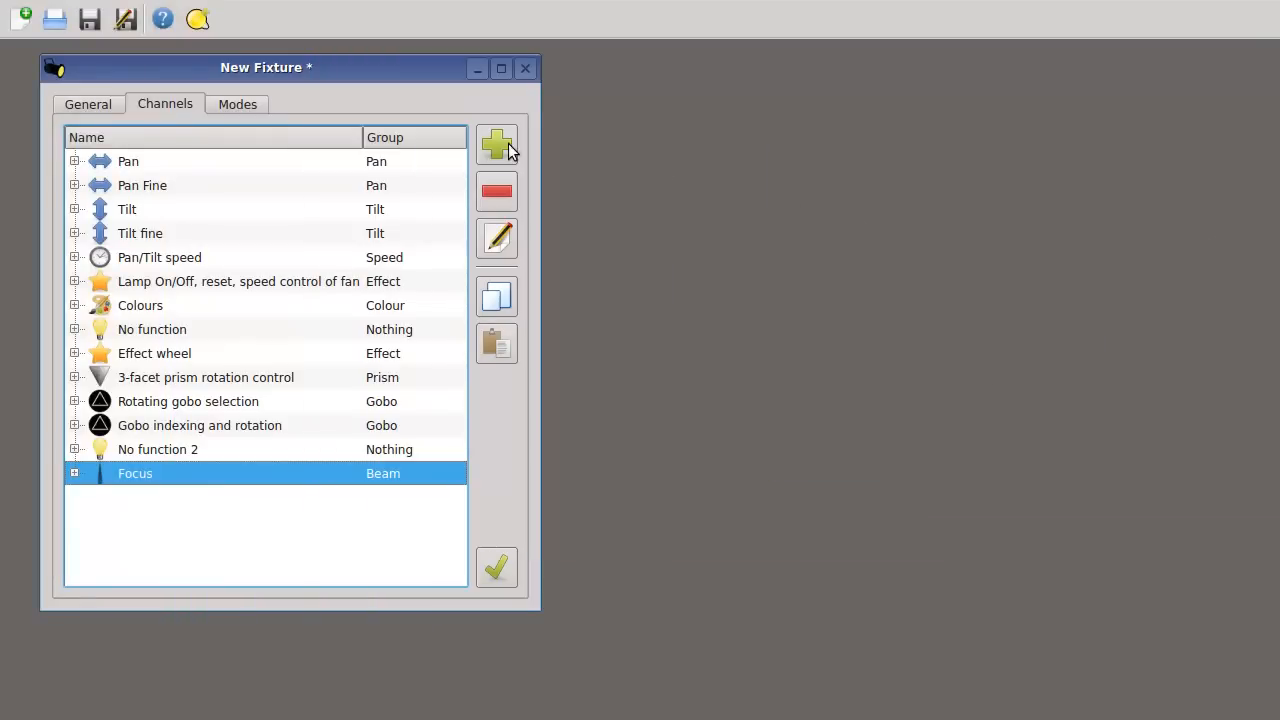
Add a new channel in the fixture editor named "Shutter, Strobe" and assign it to the Shutter group.
left_click(497, 146)
key("ctrl+v")
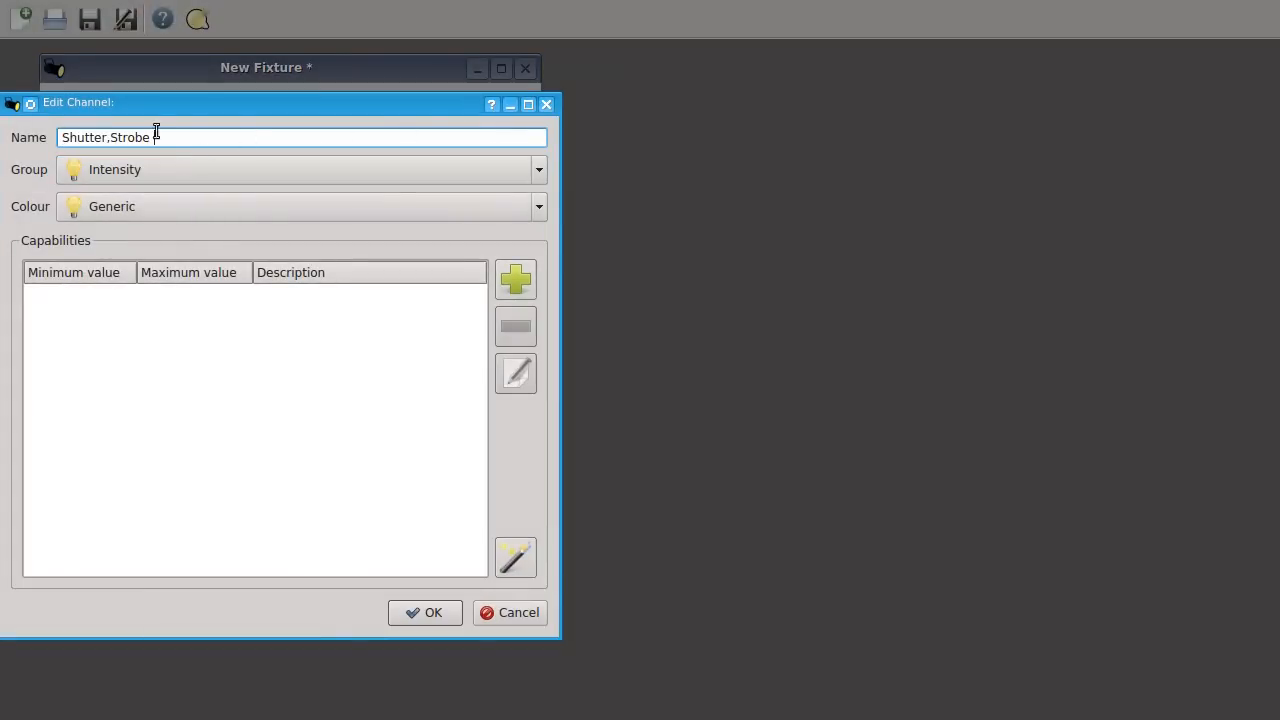
left_click(112, 138)
left_click(132, 172)
scroll(150, 335, "down", 1)
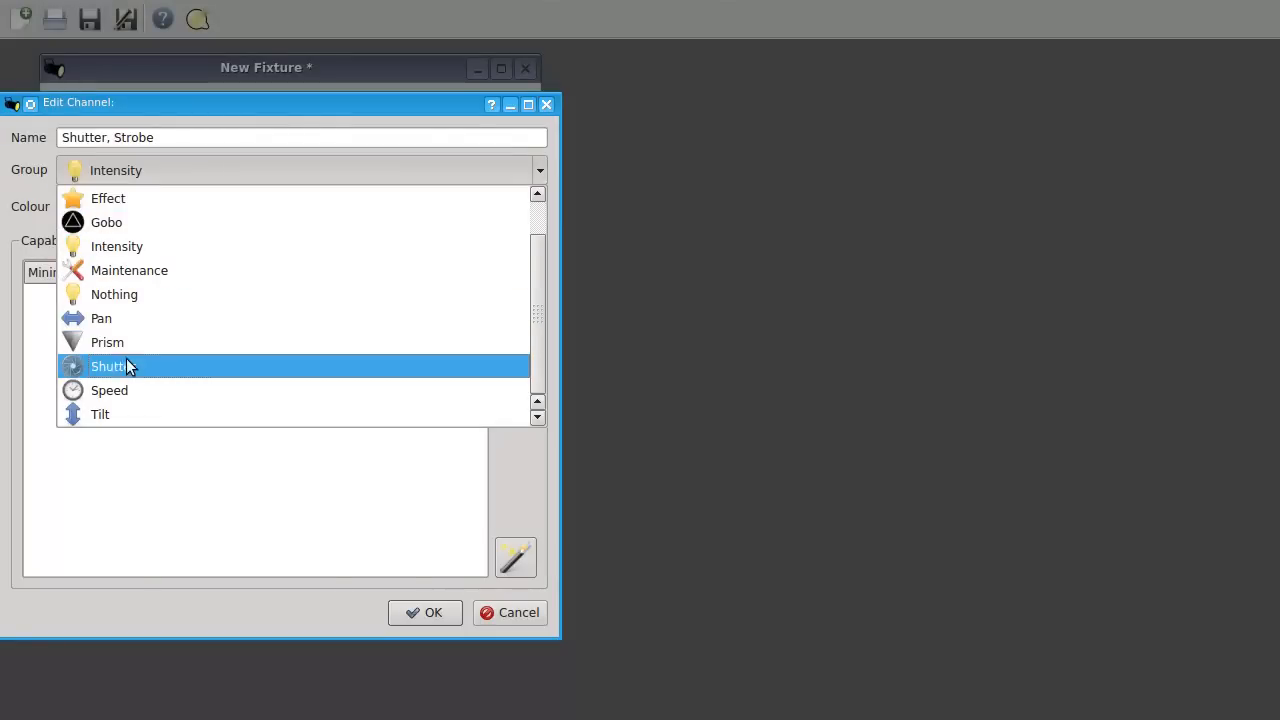
left_click(125, 365)
Add capability 0–31 described as "Shutter closed" to the Shutter, Strobe channel.
left_click(509, 246)
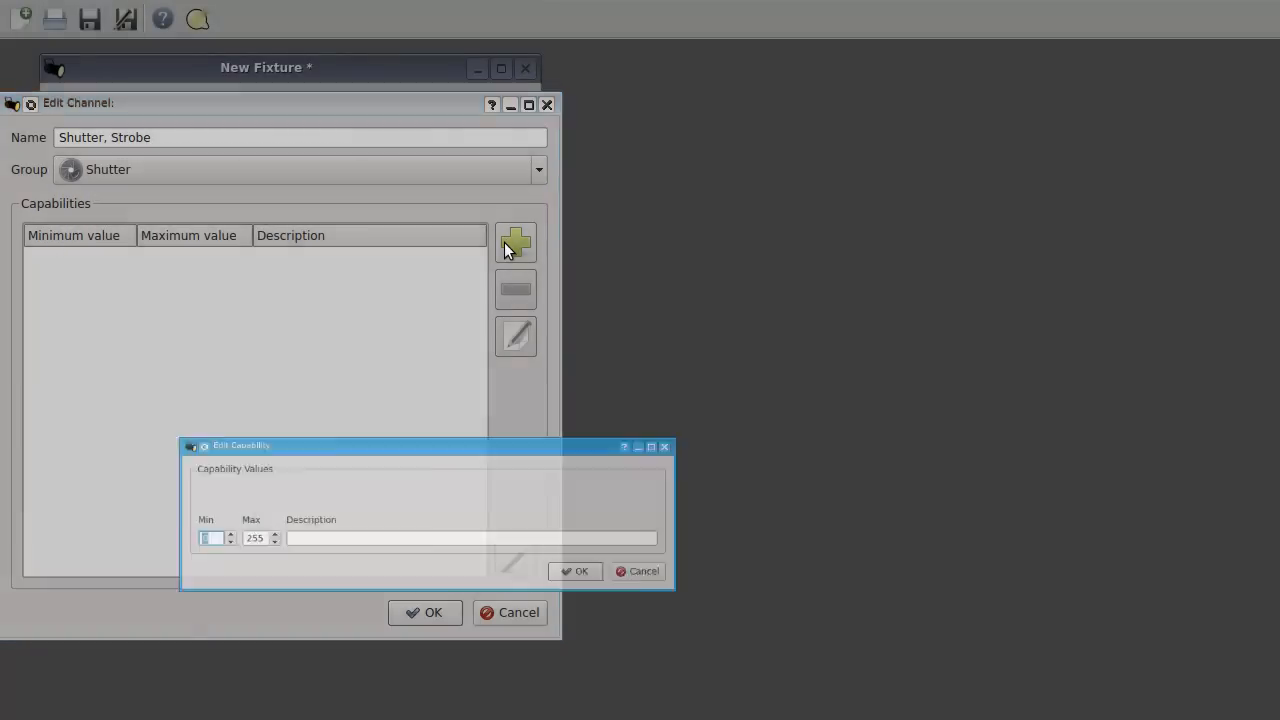
type("31")
key("Tab")
type("Shutter closed")
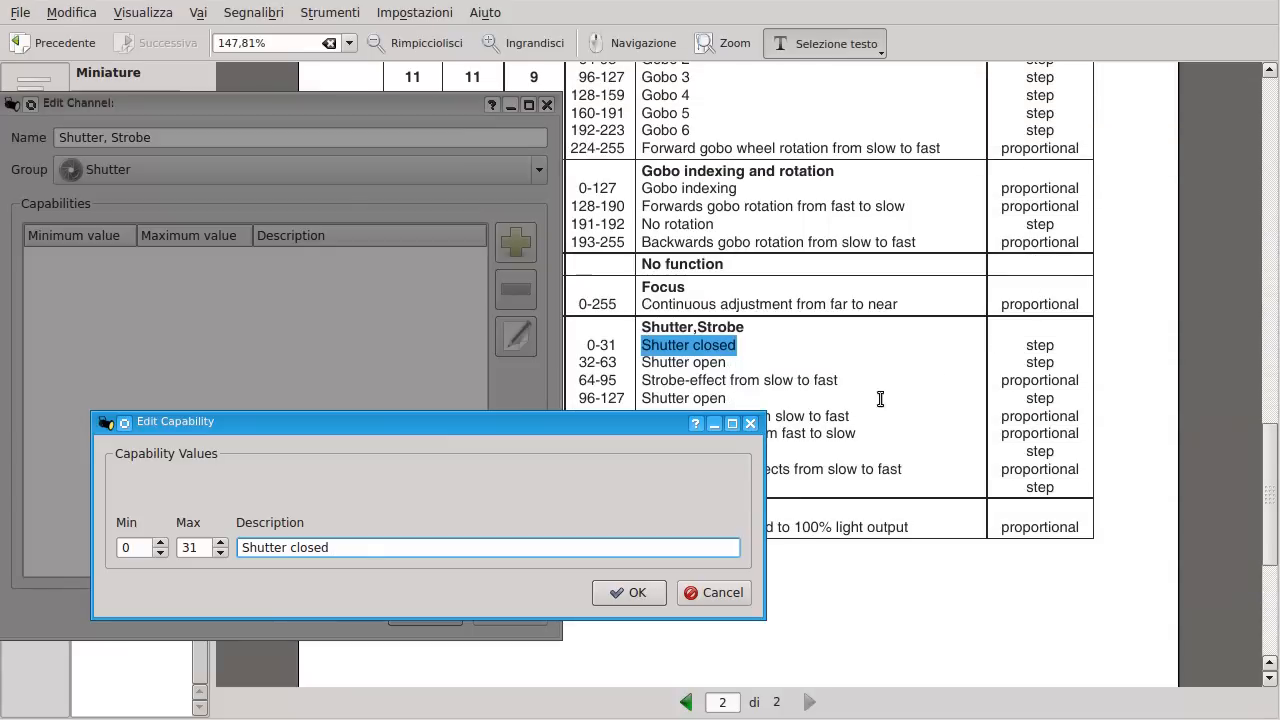
left_click(617, 585)
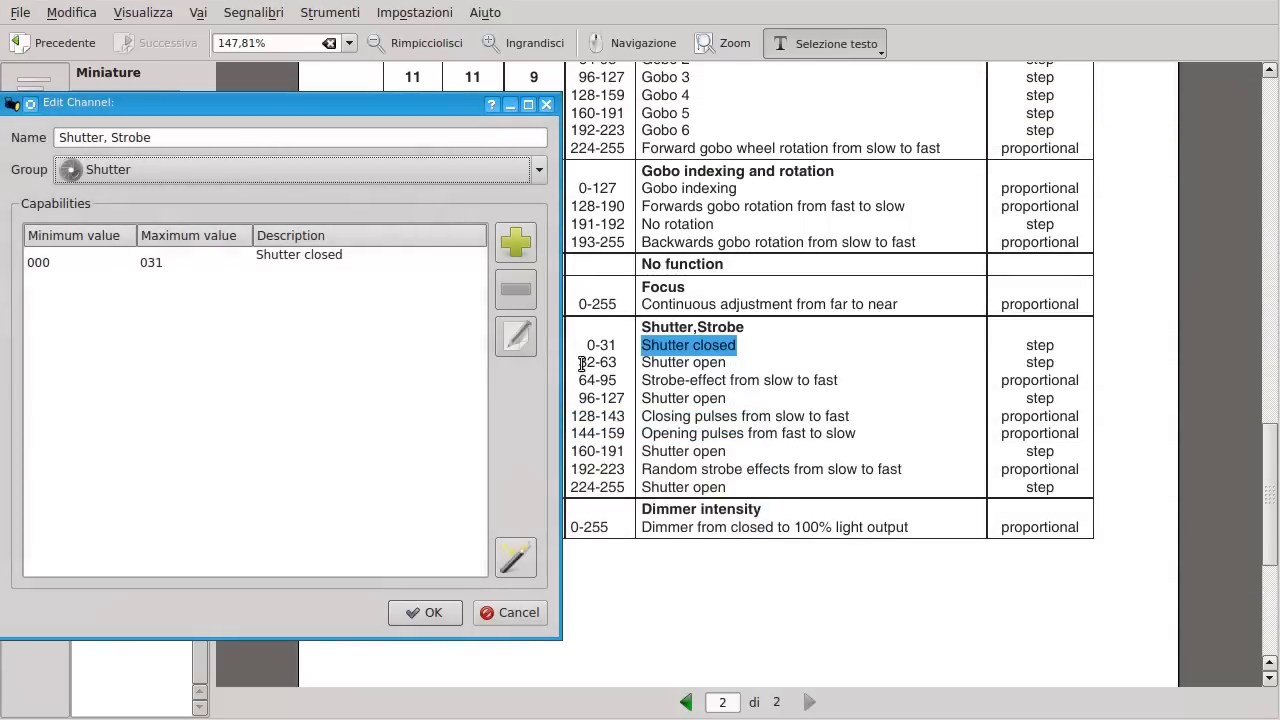
Add capability 32–63 described as "Shutter open".
left_click(515, 242)
key("Tab")
type("63")
key("Tab")
type("Shutter open")
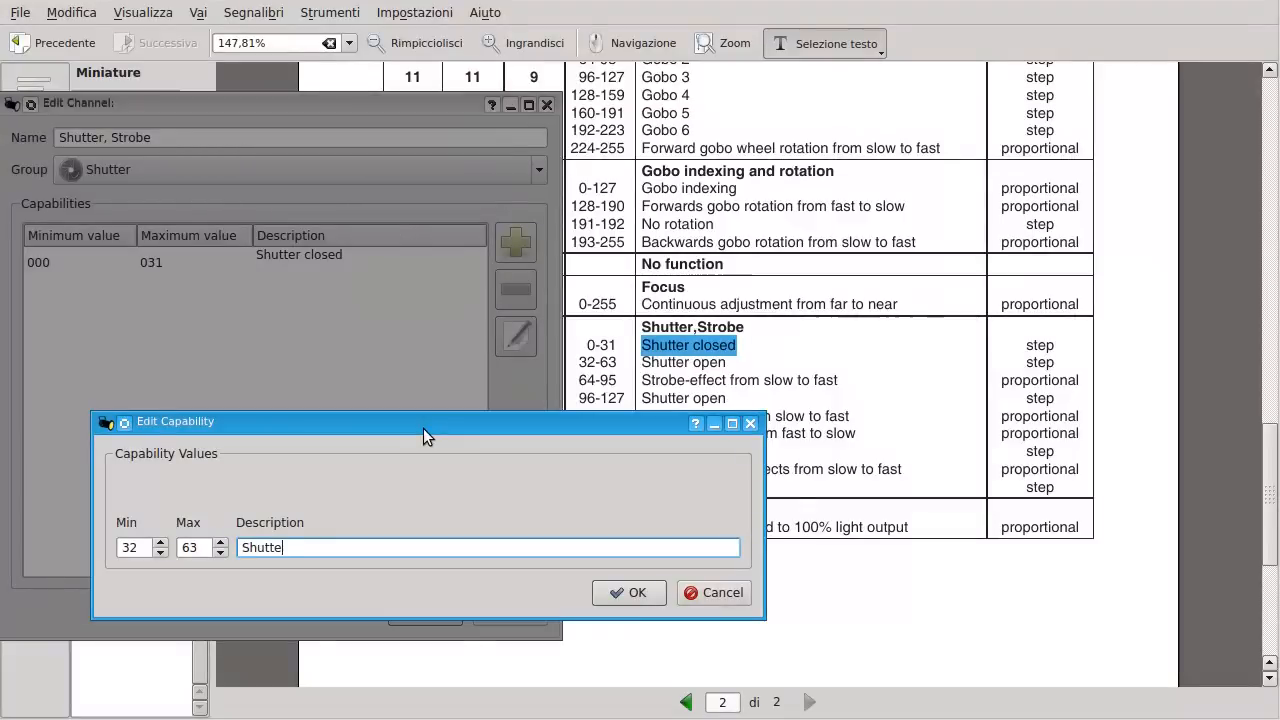
left_click(634, 593)
Add capability 64–95 with the description "Strobe-effect from slow to fast" copied from the PDF table.
left_click_drag(645, 383, 863, 378)
key("ctrl+c")
key("alt+Tab")
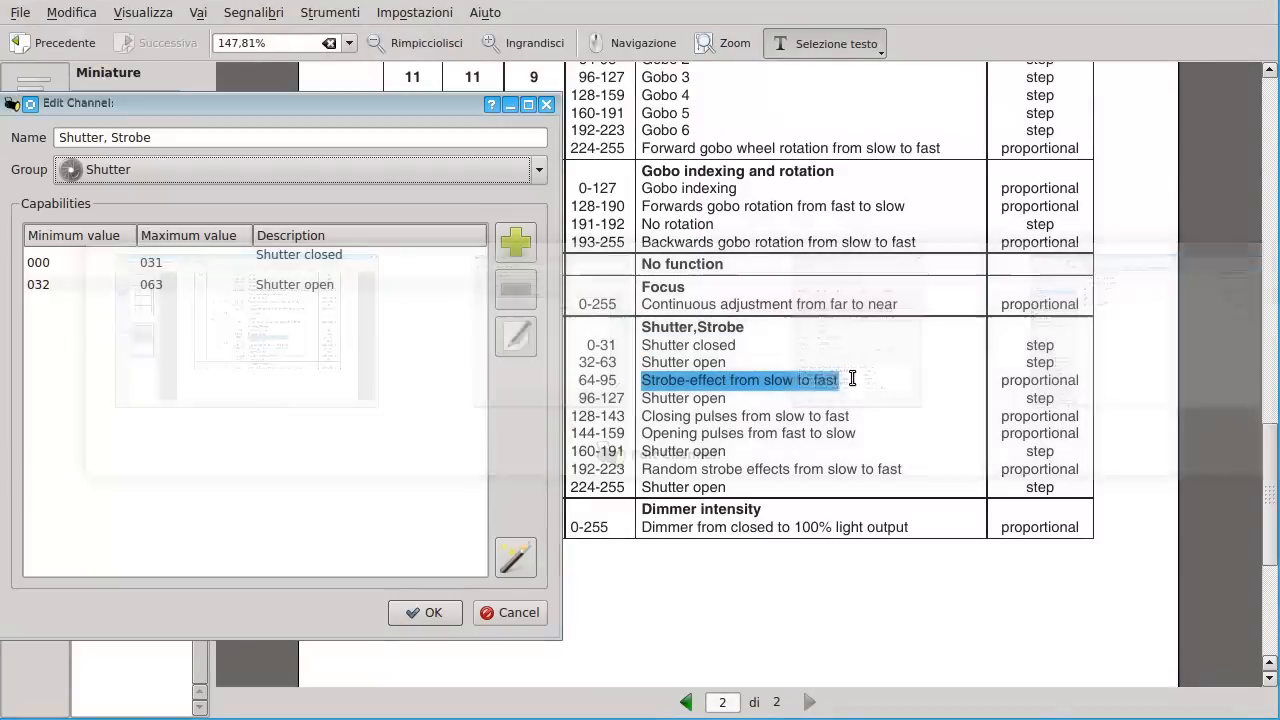
left_click(516, 242)
key("Tab")
type("95")
key("Tab")
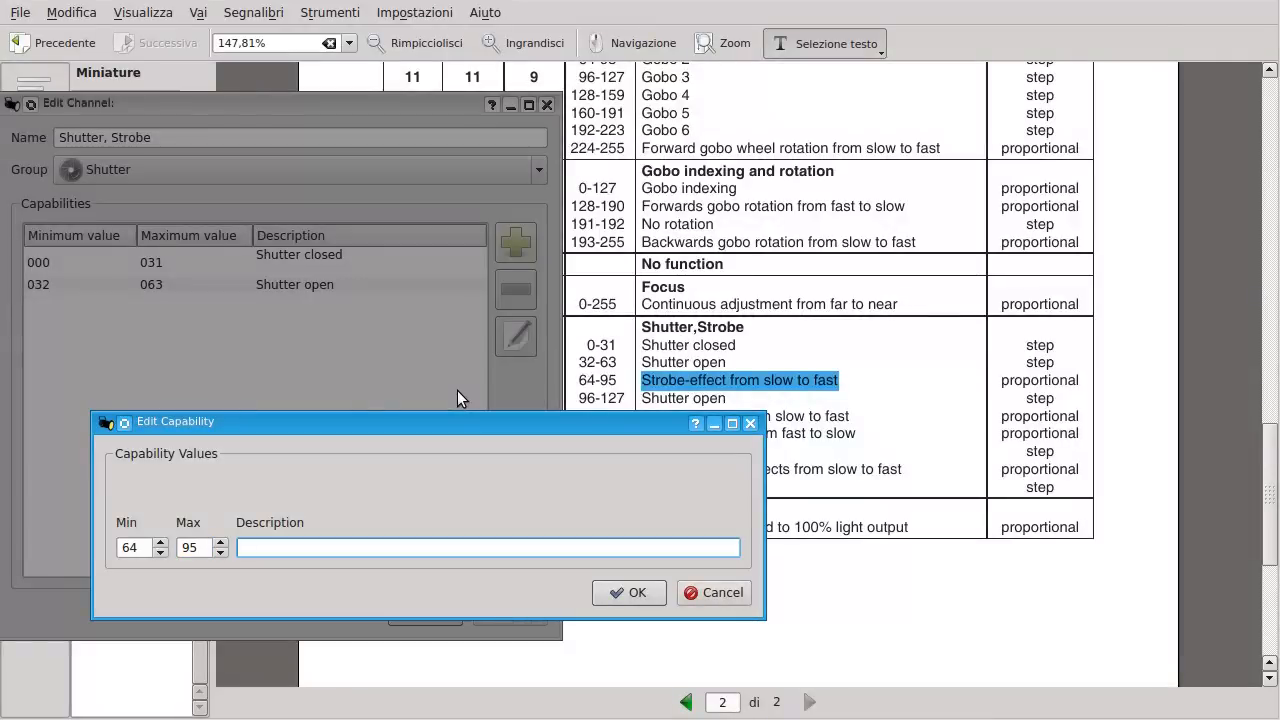
key("ctrl+v")
left_click(624, 592)
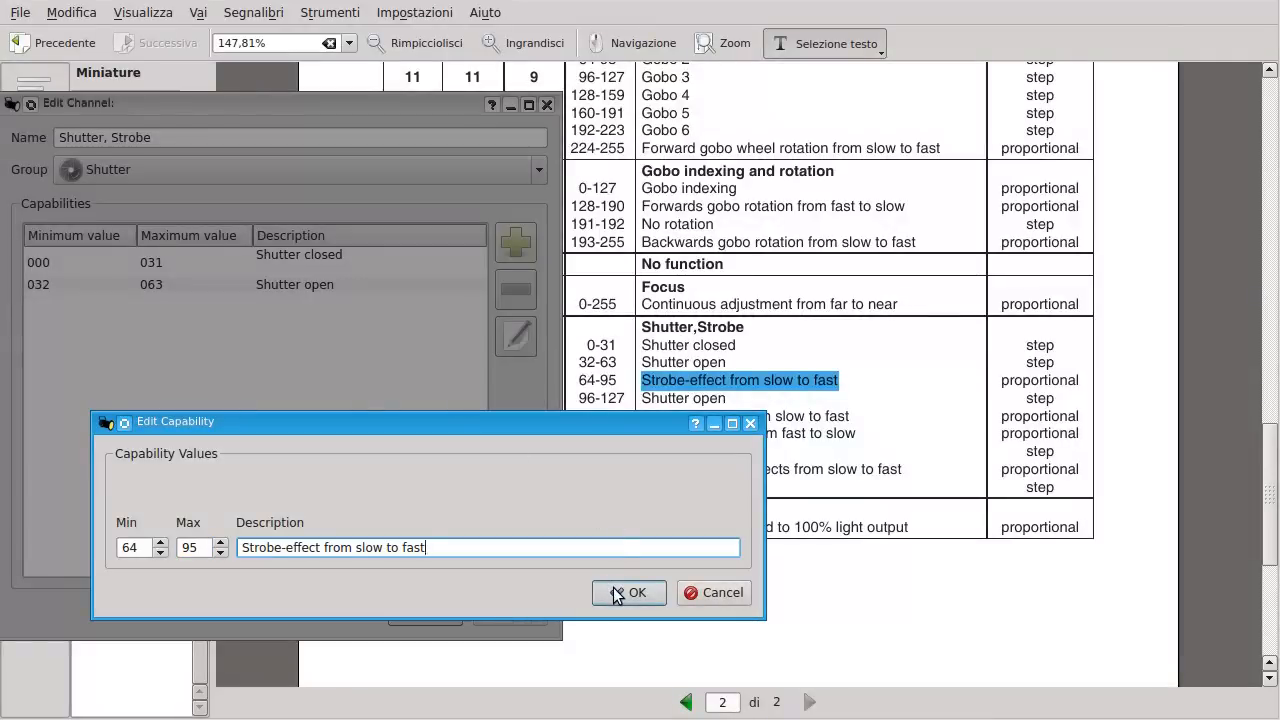
Add capability 96–127 described as "Shutter open".
left_click(516, 243)
key("Tab")
type("127")
key("Tab")
type("Shutter open")
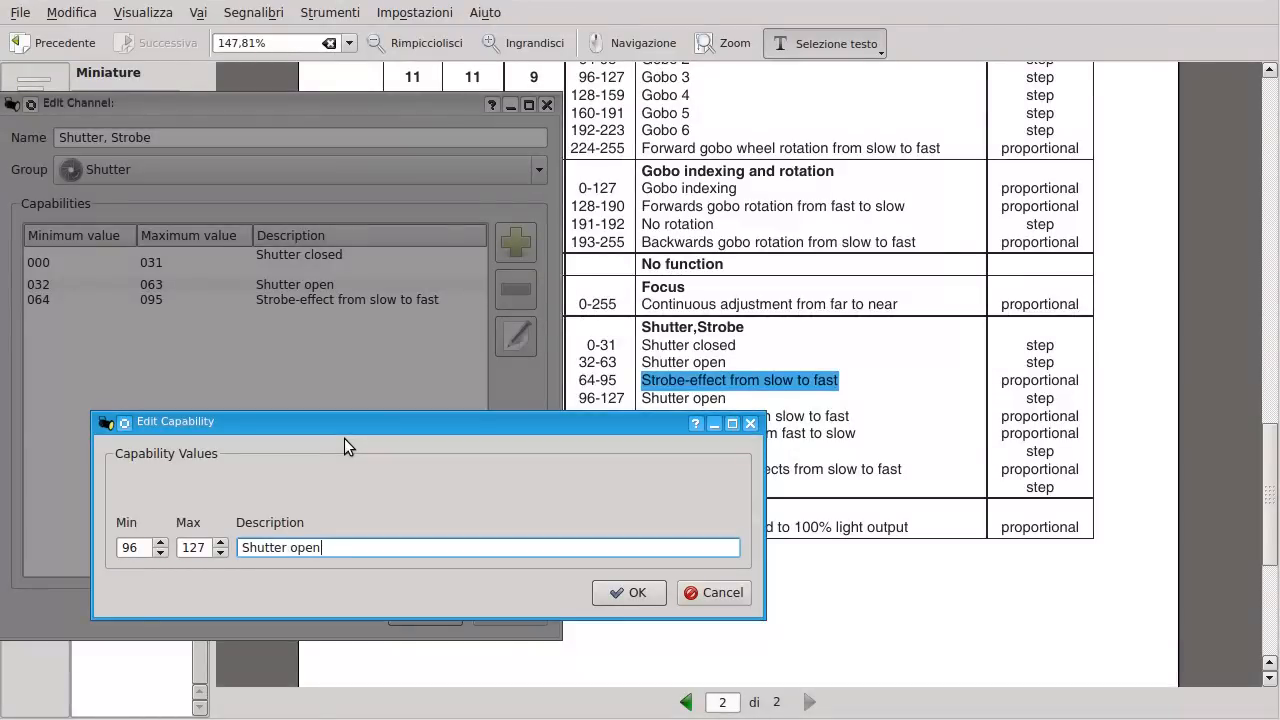
left_click(638, 592)
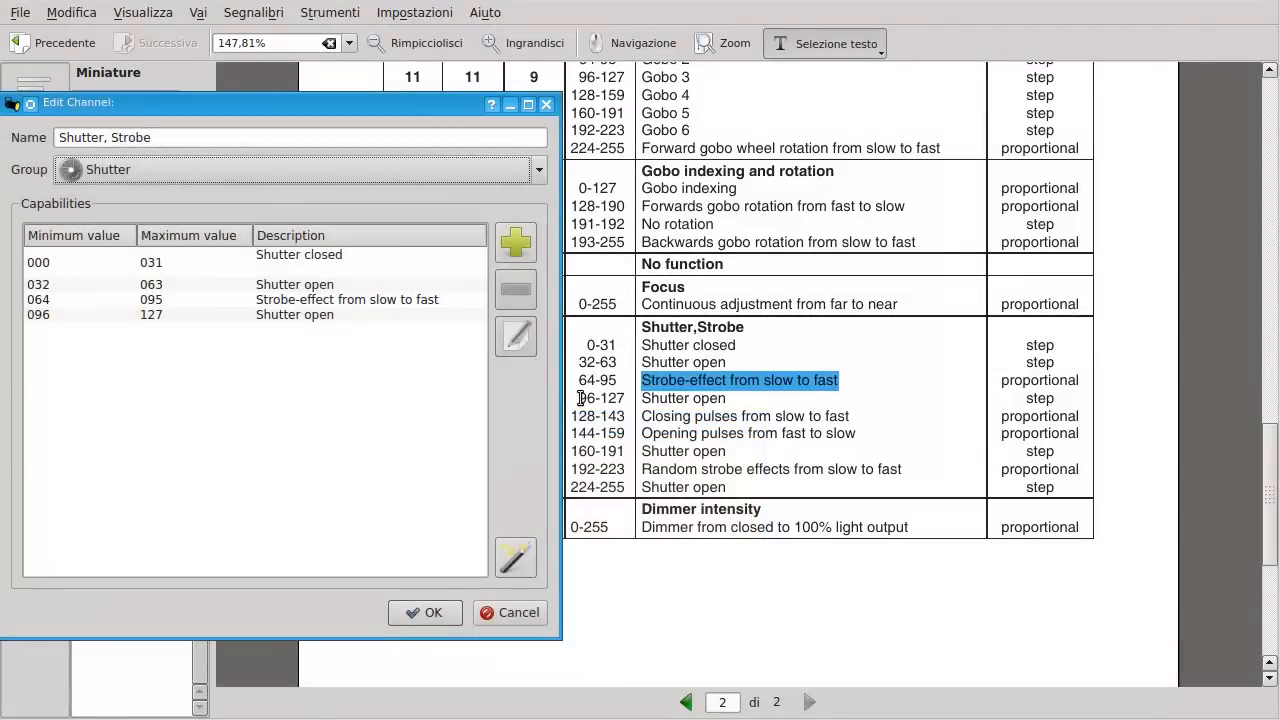
Add capability 128–143 with the PDF's text "Closing pulses from slow to fast" and save the Shutter, Strobe channel.
left_click_drag(641, 415, 874, 410)
key("ctrl+c")
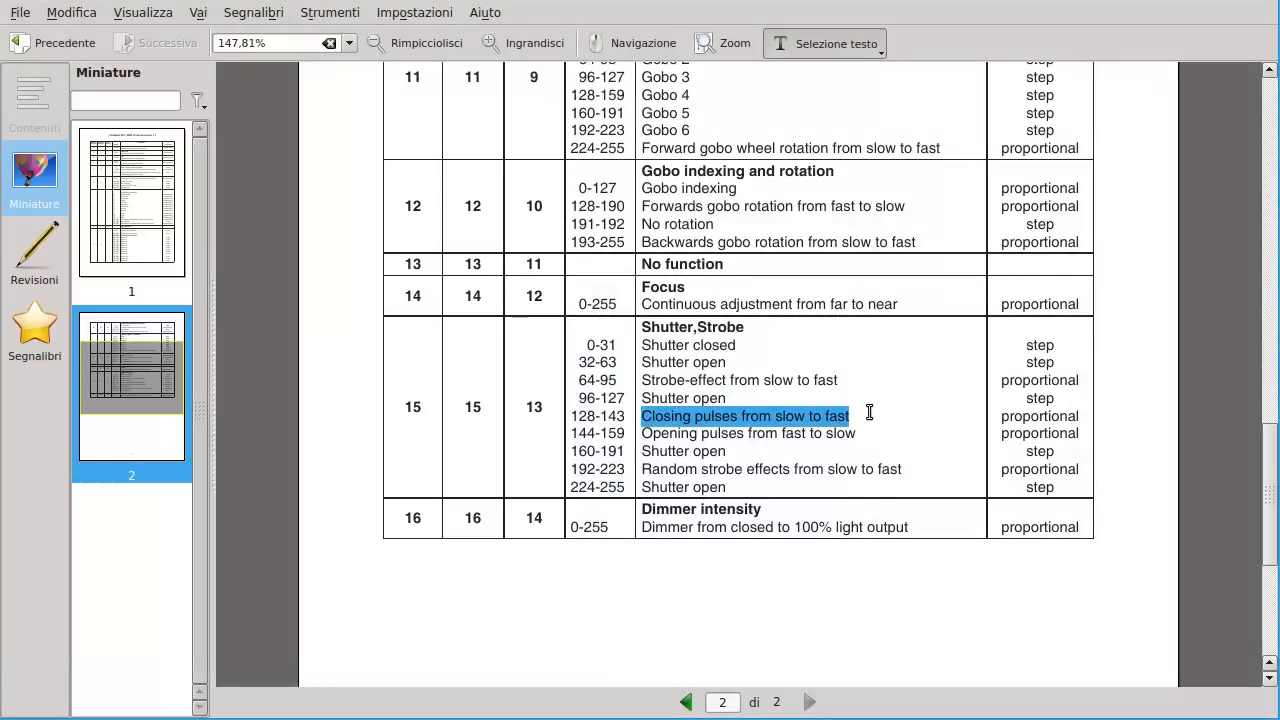
key("alt+Tab")
left_click(516, 242)
key("Tab")
type("143")
key("Tab")
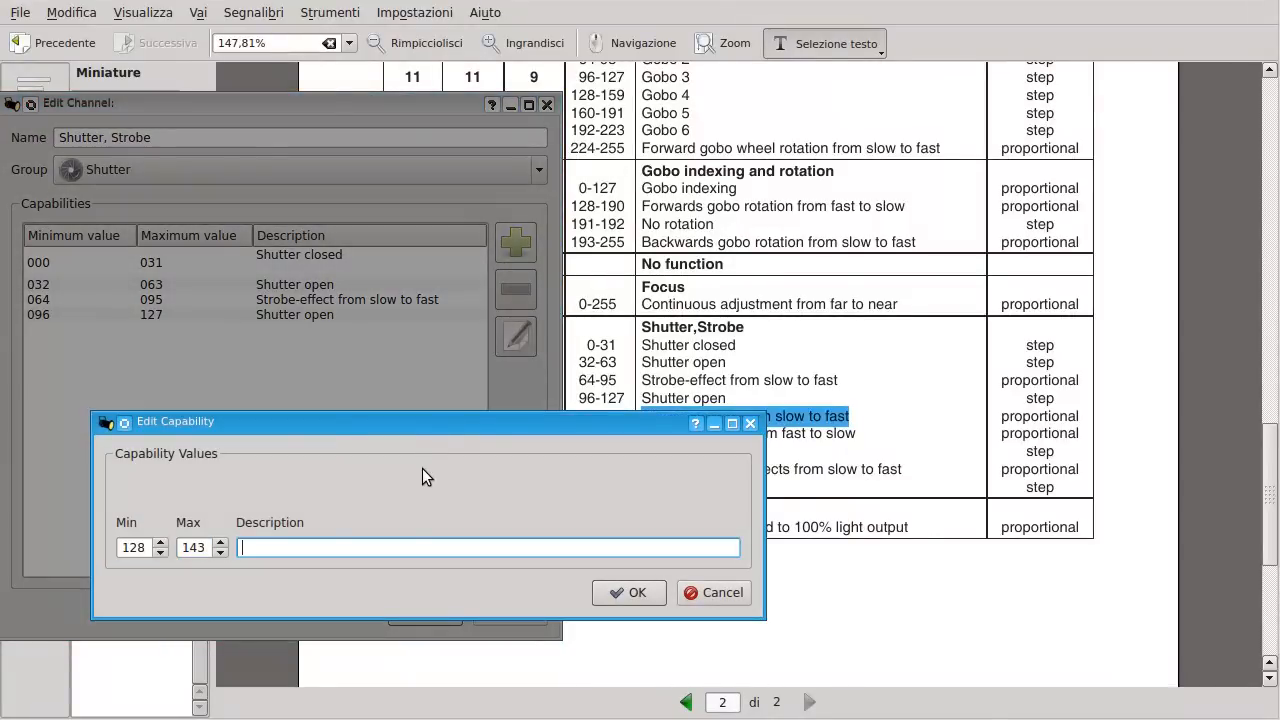
key("ctrl+v")
left_click(628, 592)
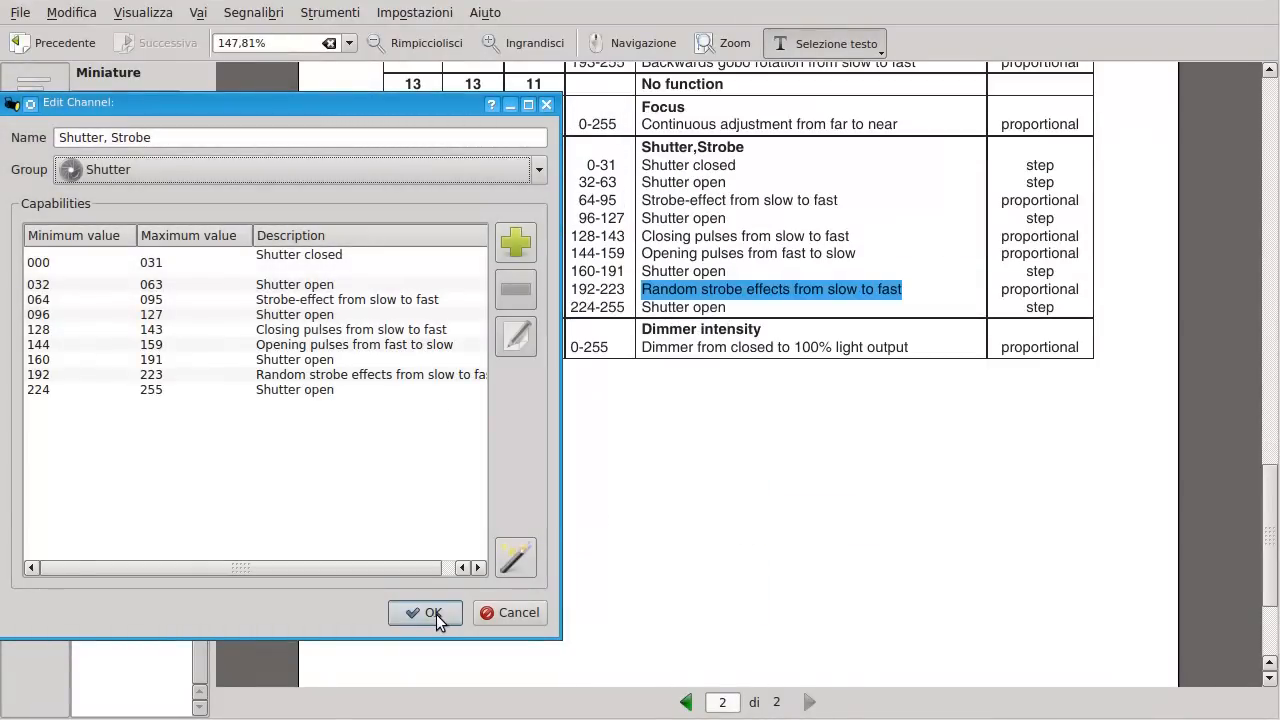
left_click(434, 614)
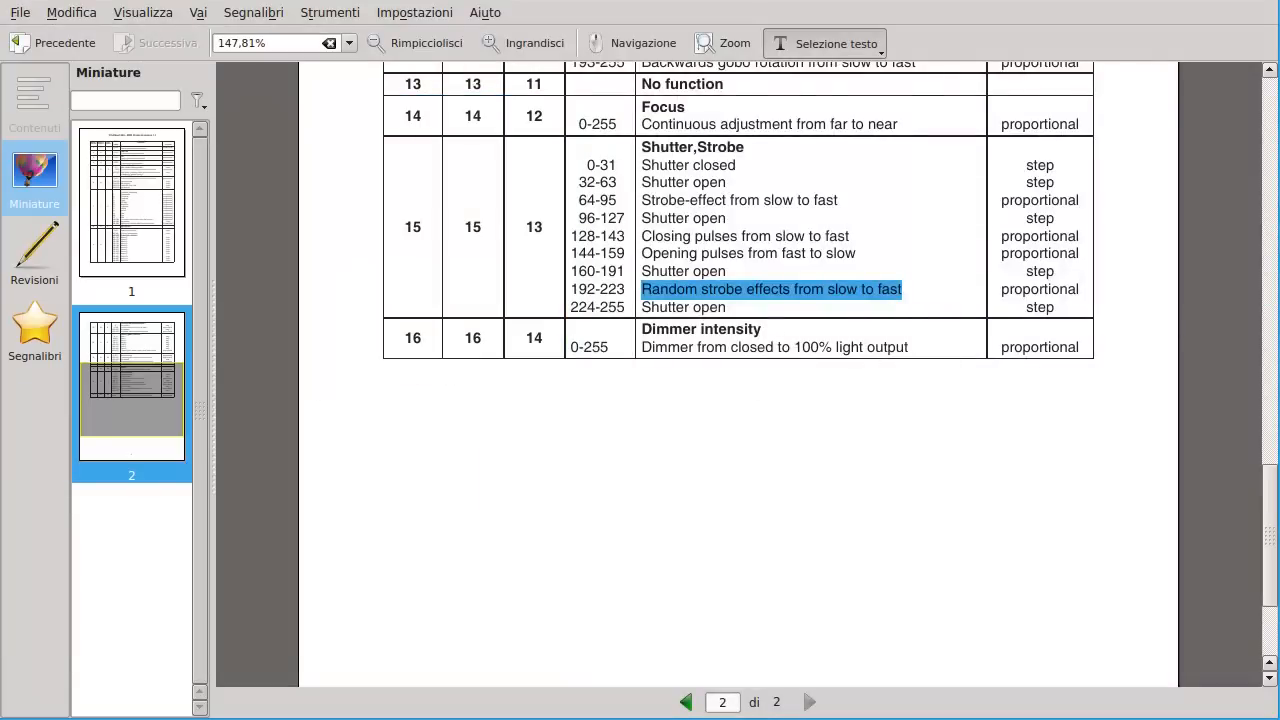
Copy the channel 16 heading from the PDF and add a new channel named "Dimmer intensity" in the fixture editor.
key("alt+Tab")
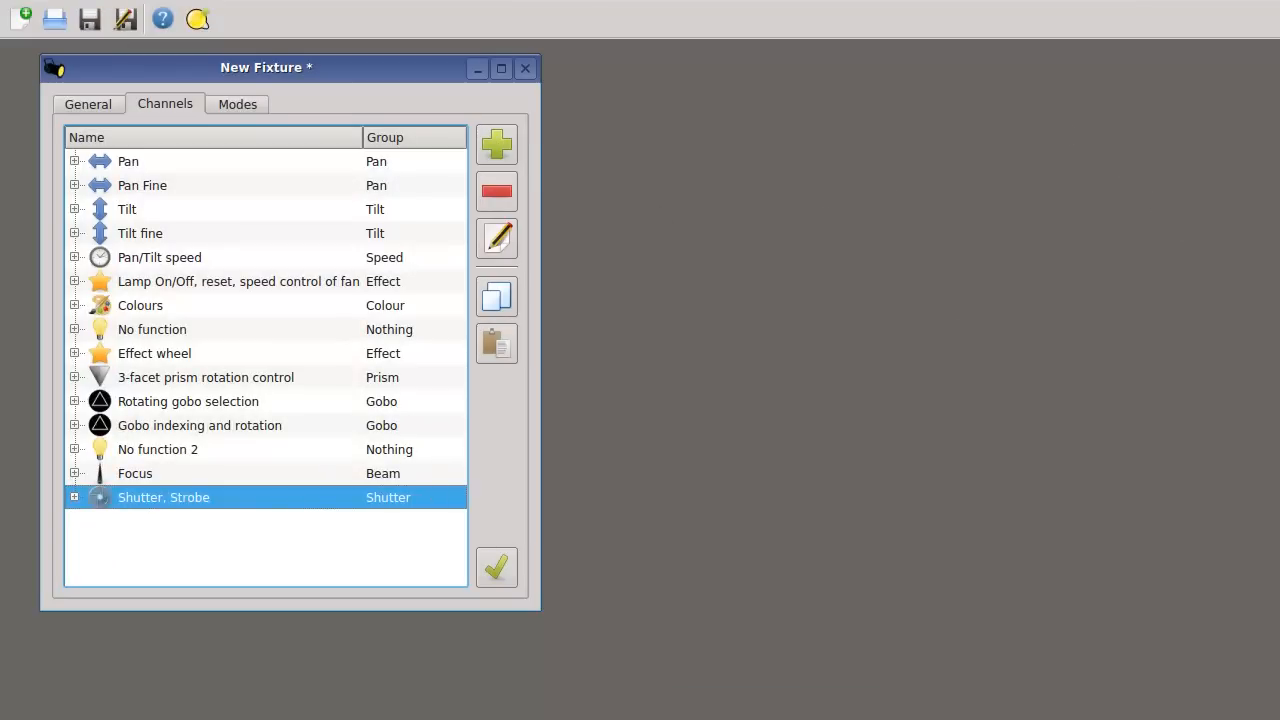
key("alt+Tab")
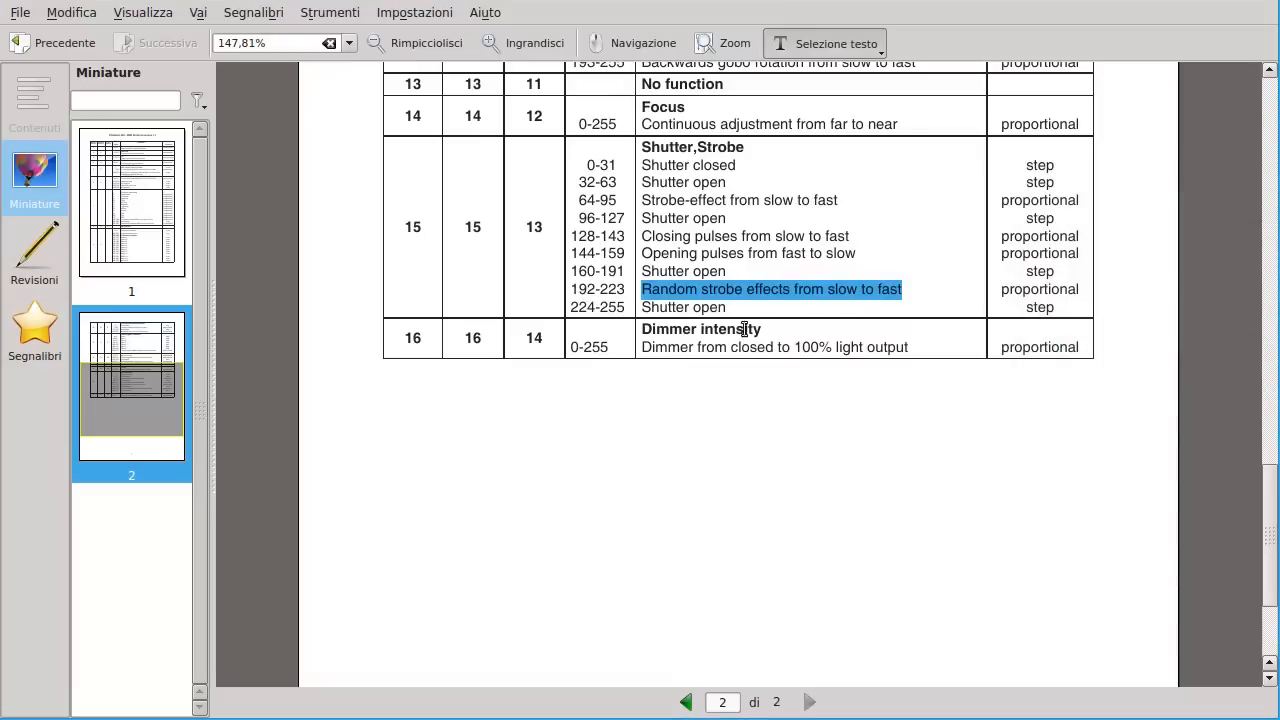
left_click_drag(645, 328, 757, 330)
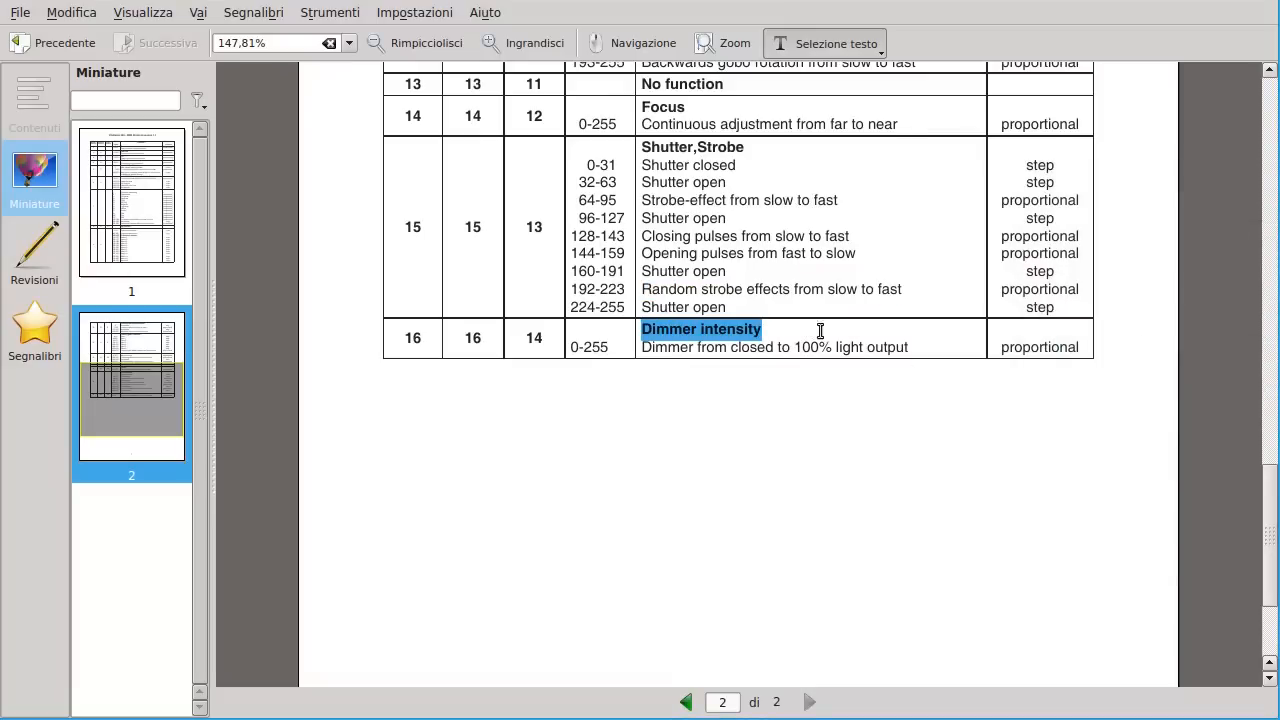
key("alt+Tab")
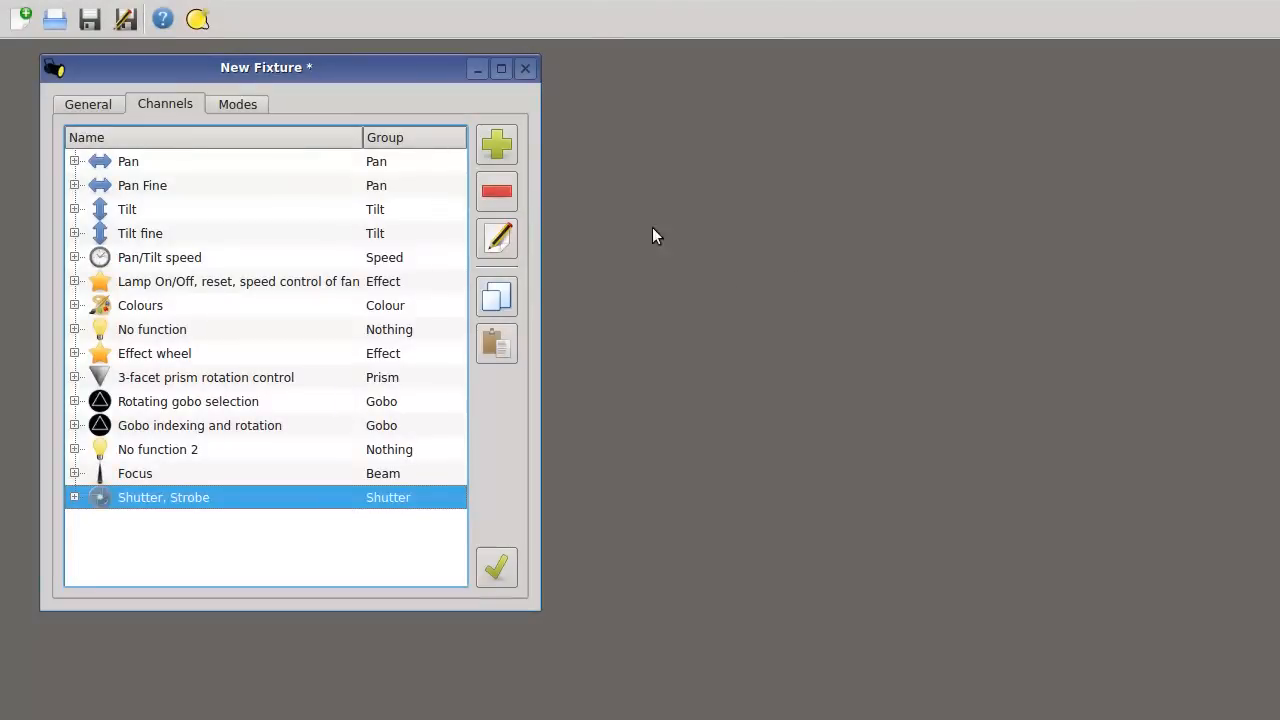
left_click(500, 145)
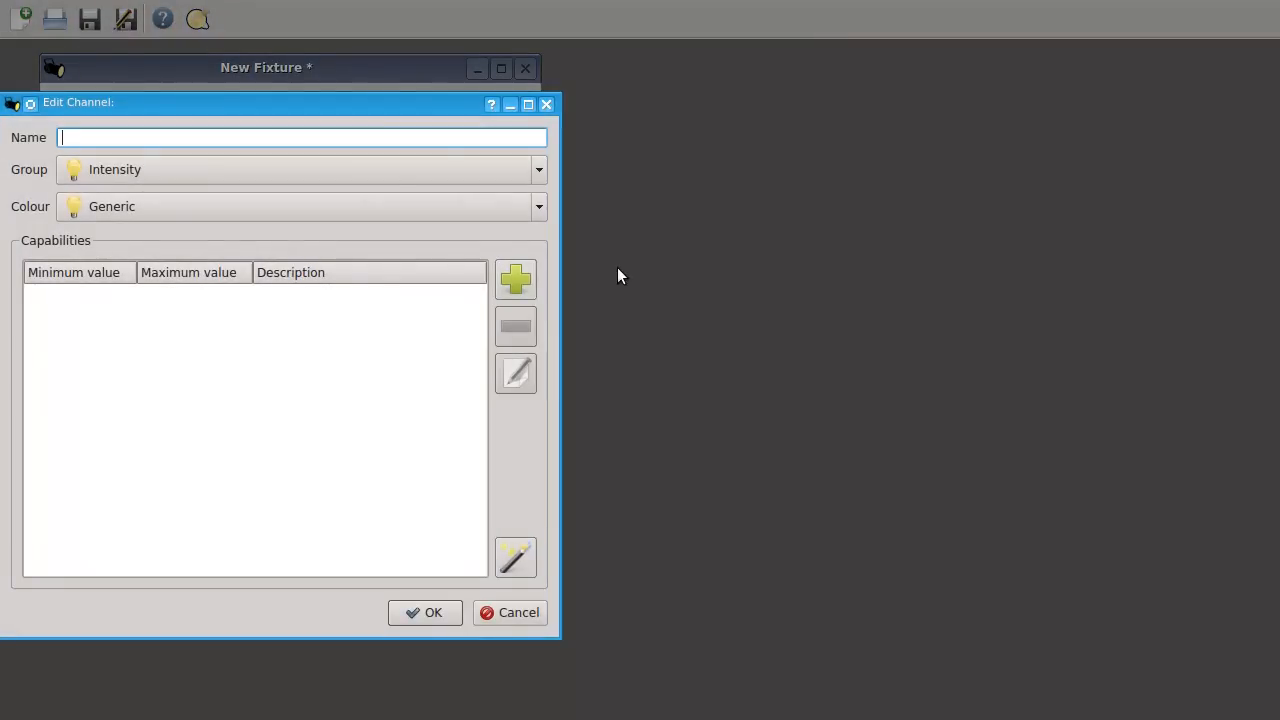
type("Dimmer intensity")
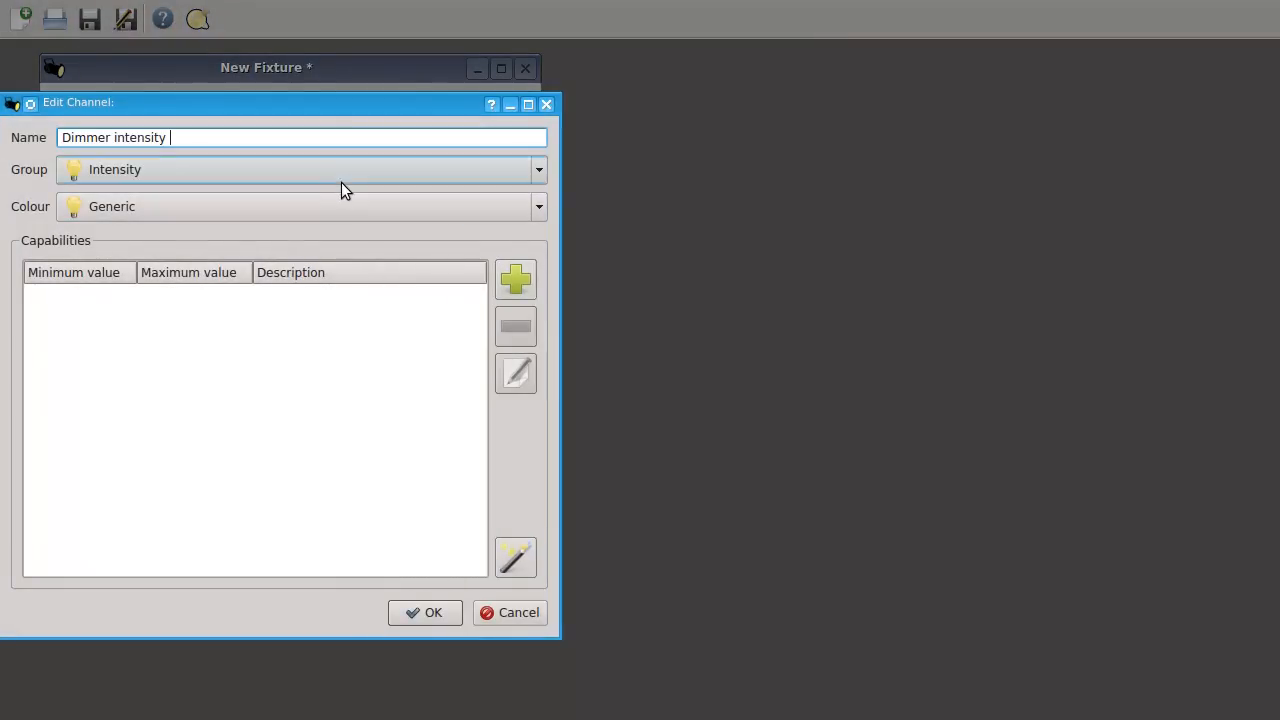
Set the Dimmer intensity channel's group to Intensity and review the colour options, keeping Generic.
left_click(205, 169)
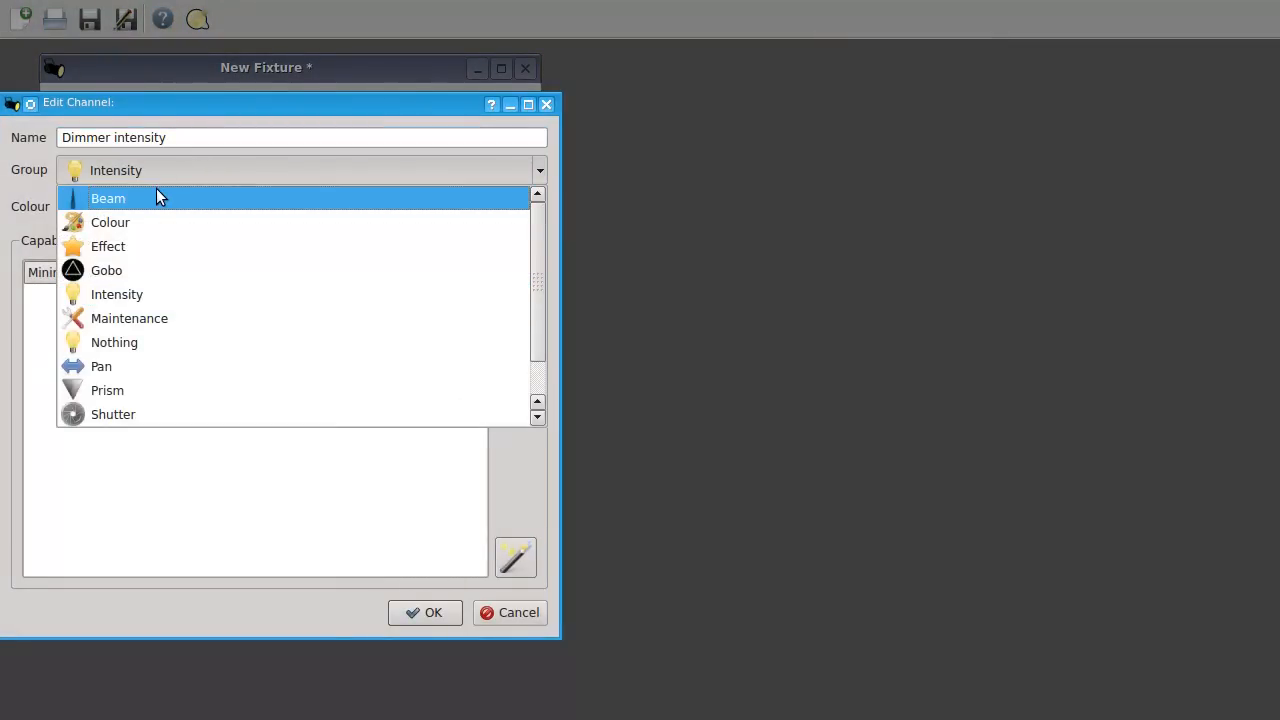
left_click(176, 150)
left_click(171, 169)
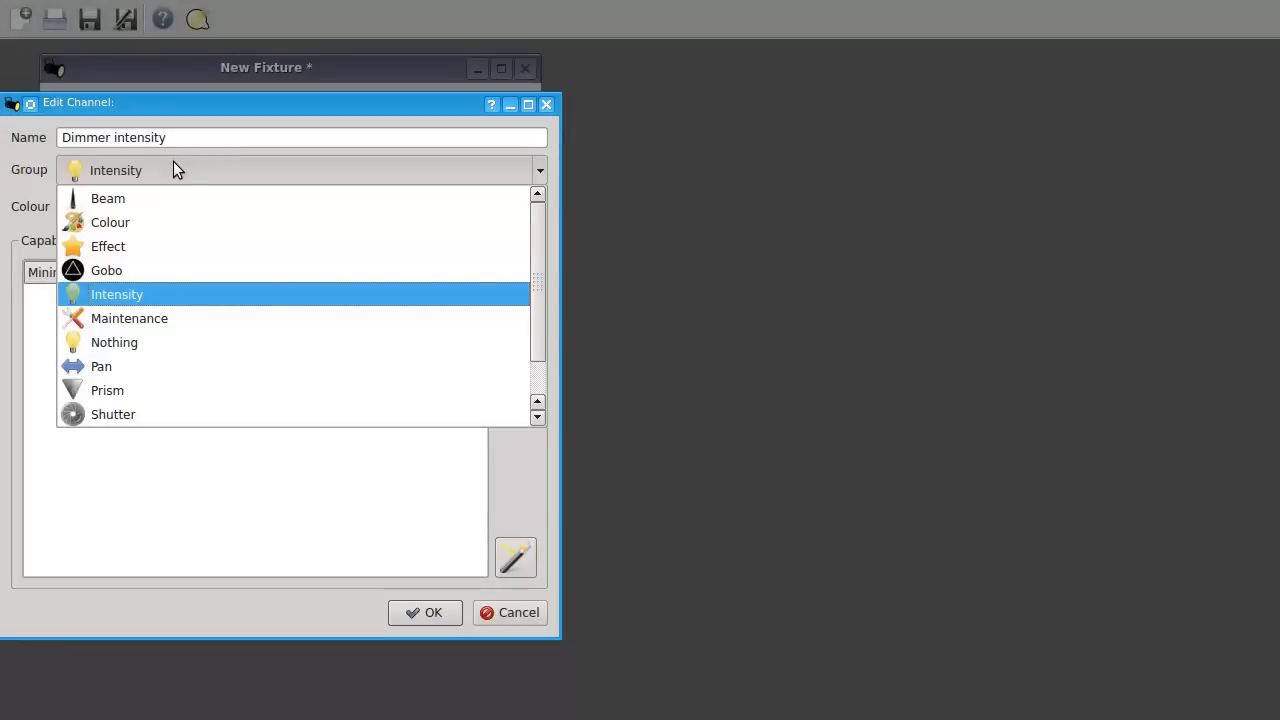
left_click(138, 299)
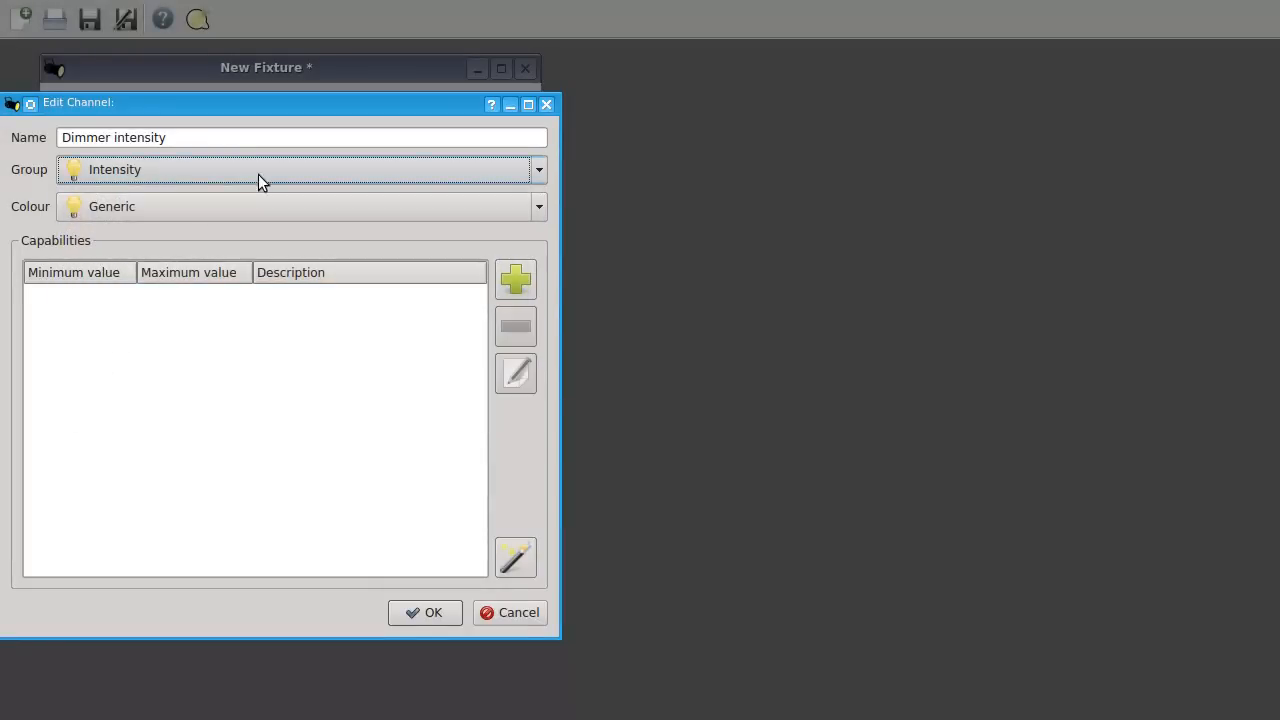
left_click(184, 212)
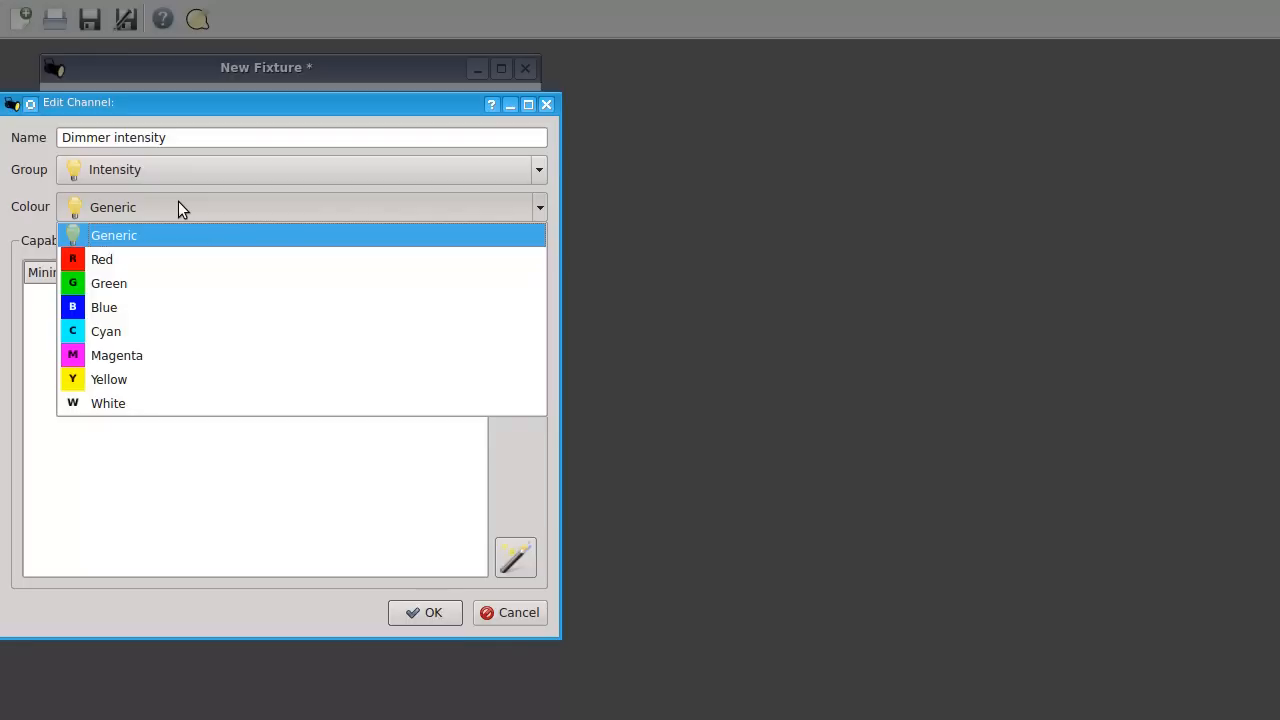
left_click(263, 487)
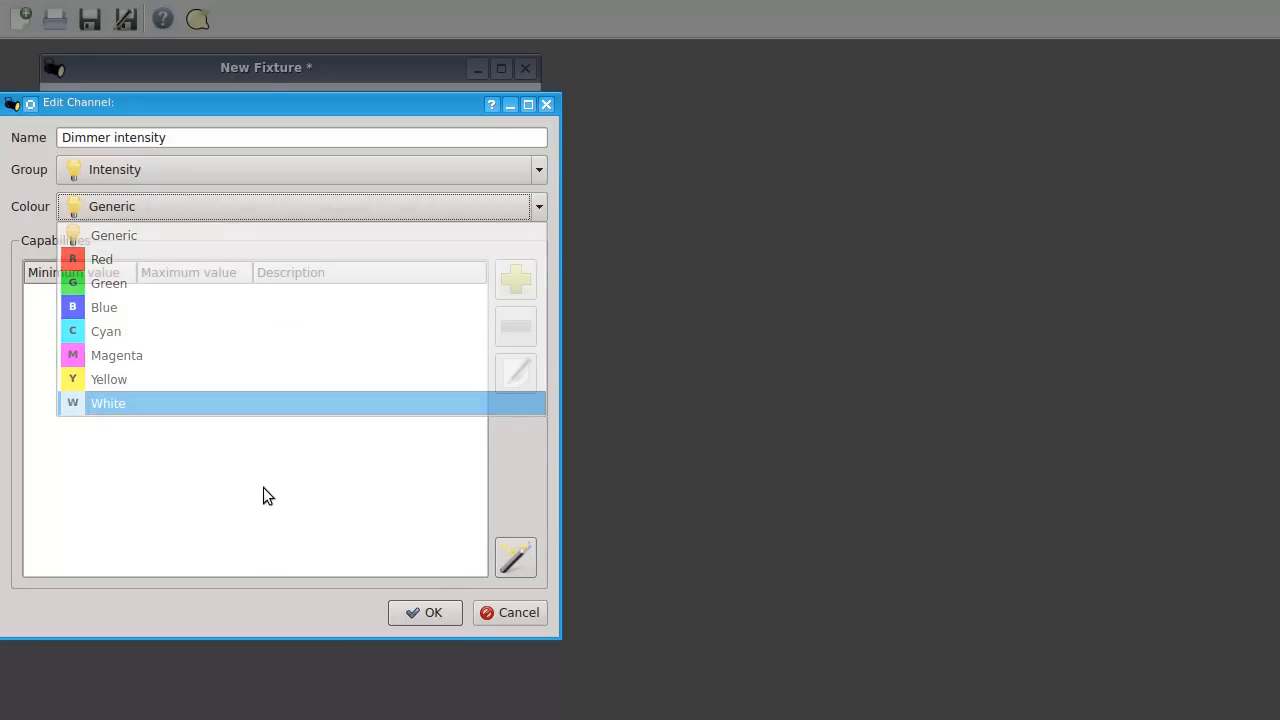
Add capability 0–255 described as "Dimmer from closed to 100% light output" and save the Dimmer intensity channel.
left_click(514, 280)
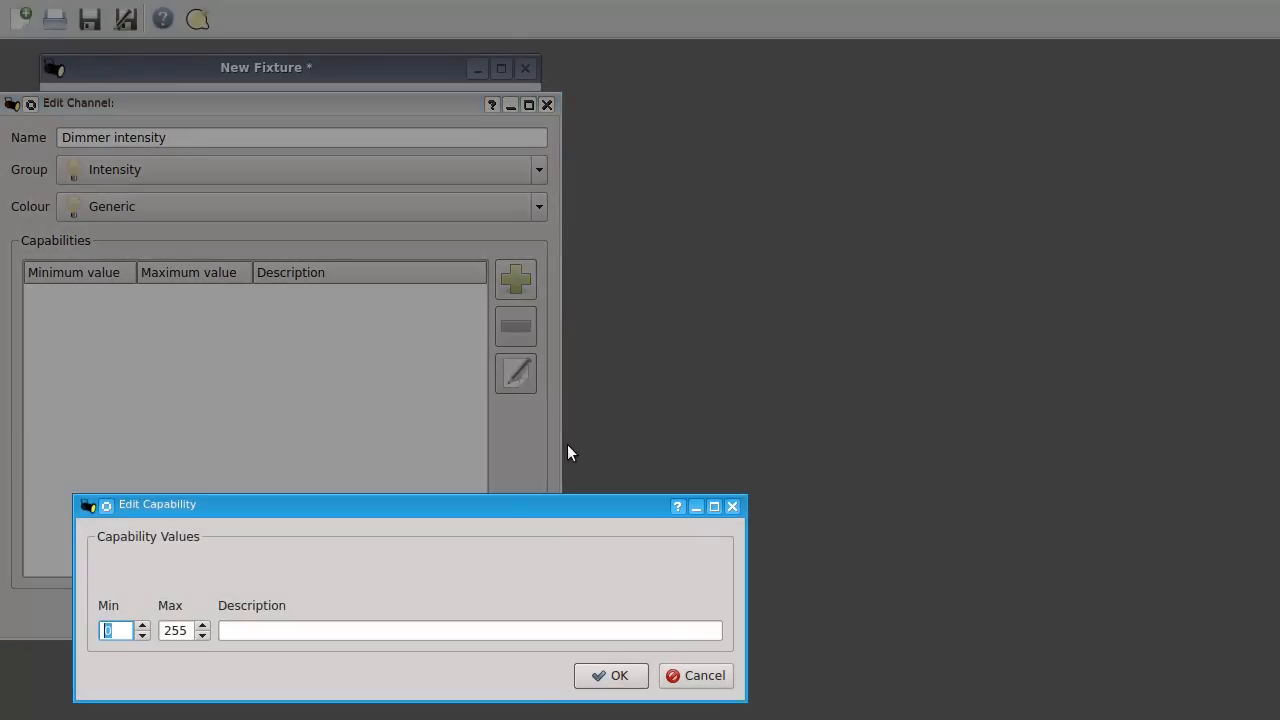
left_click(334, 628)
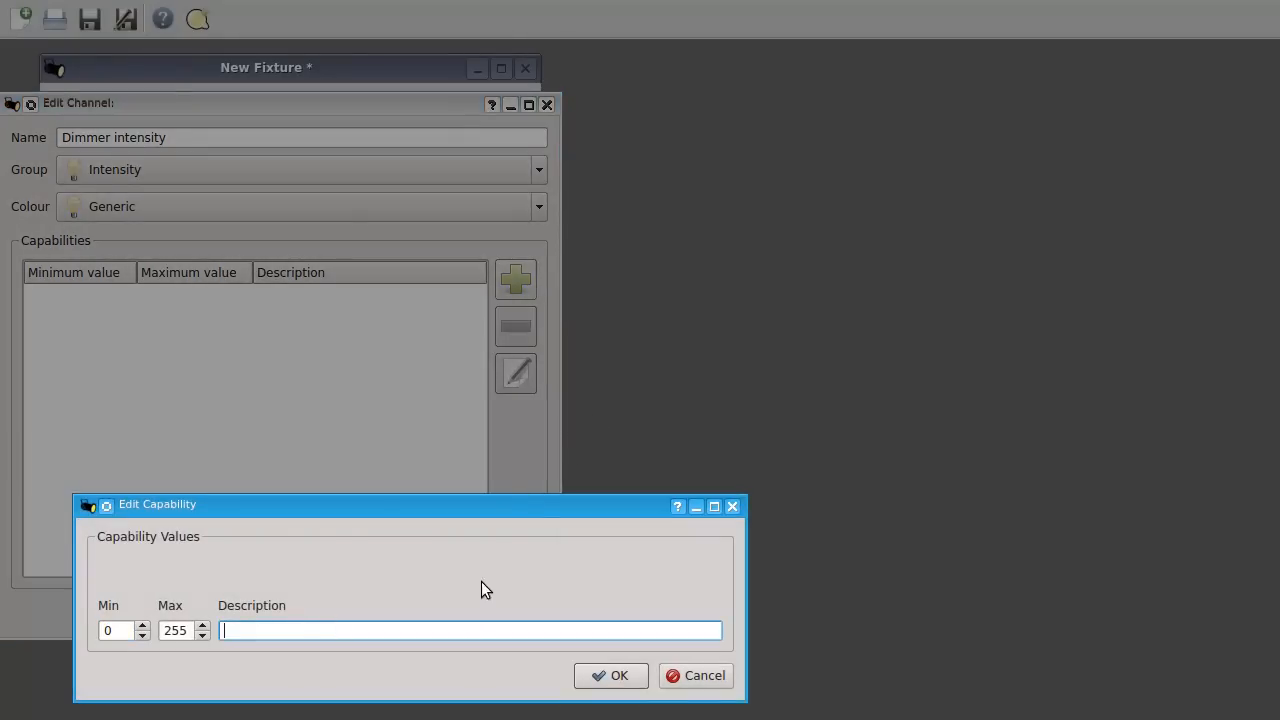
type("Dimmer from closed to 100% light output")
left_click(607, 676)
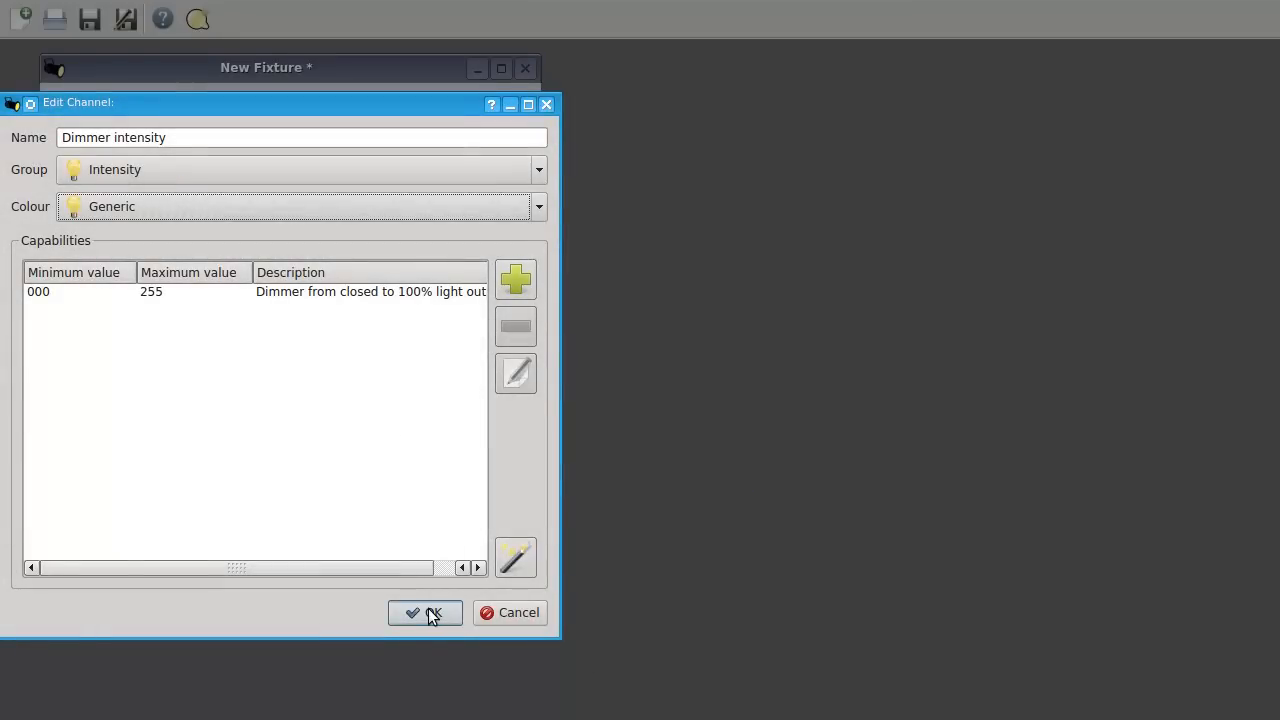
left_click(428, 613)
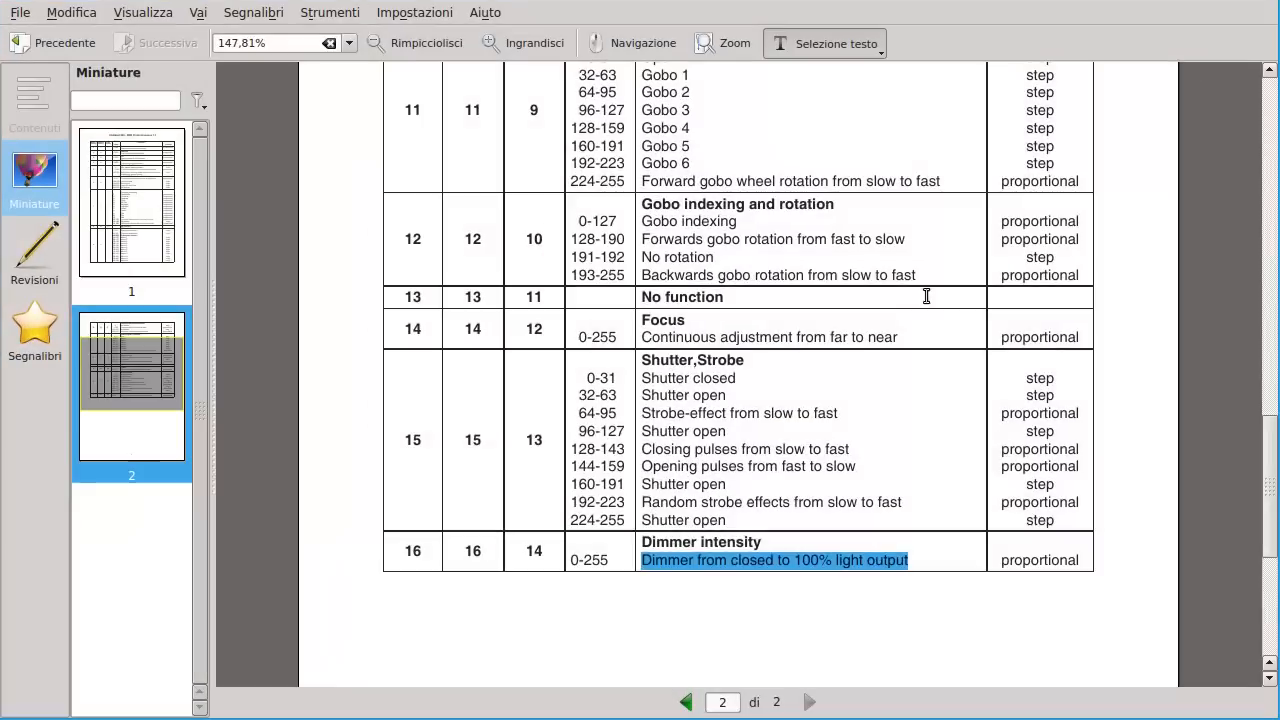
Switch to the PDF and examine its channel table, from the final channel back to the mode columns on the first page.
scroll(906, 331, "down", 4)
scroll(906, 331, "up", 3)
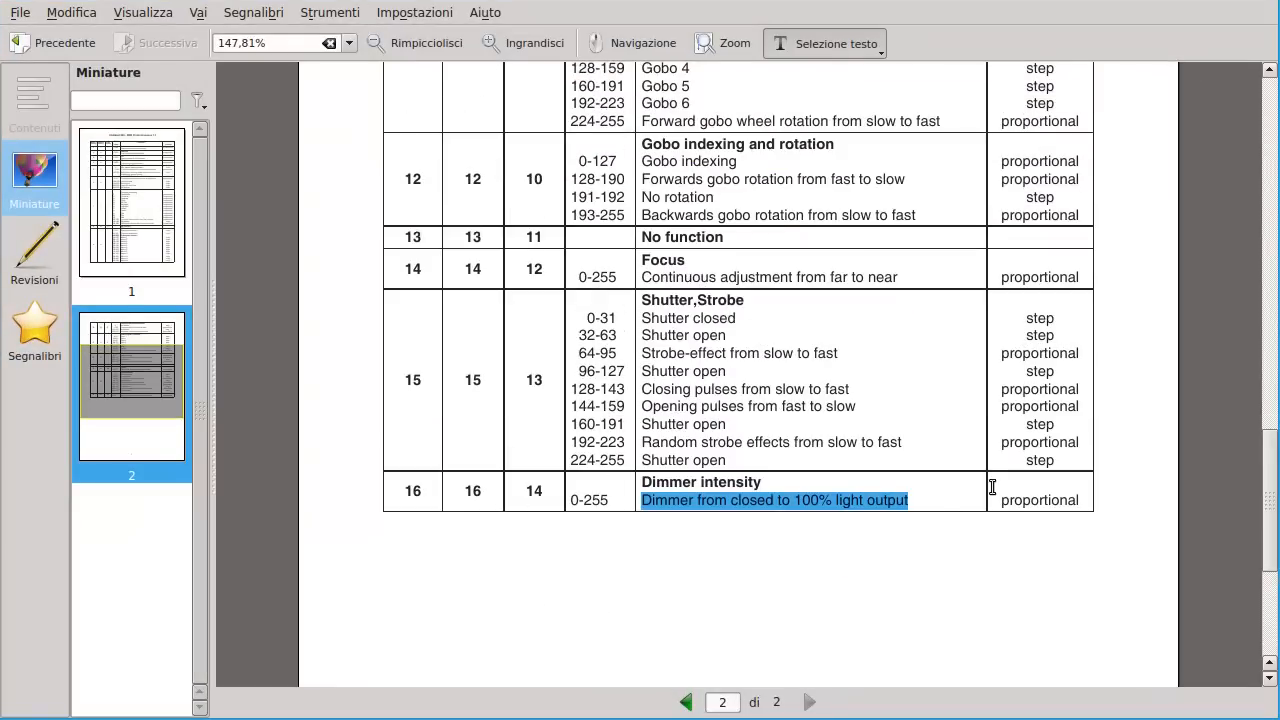
scroll(992, 487, "up", 1)
scroll(983, 520, "up", 3)
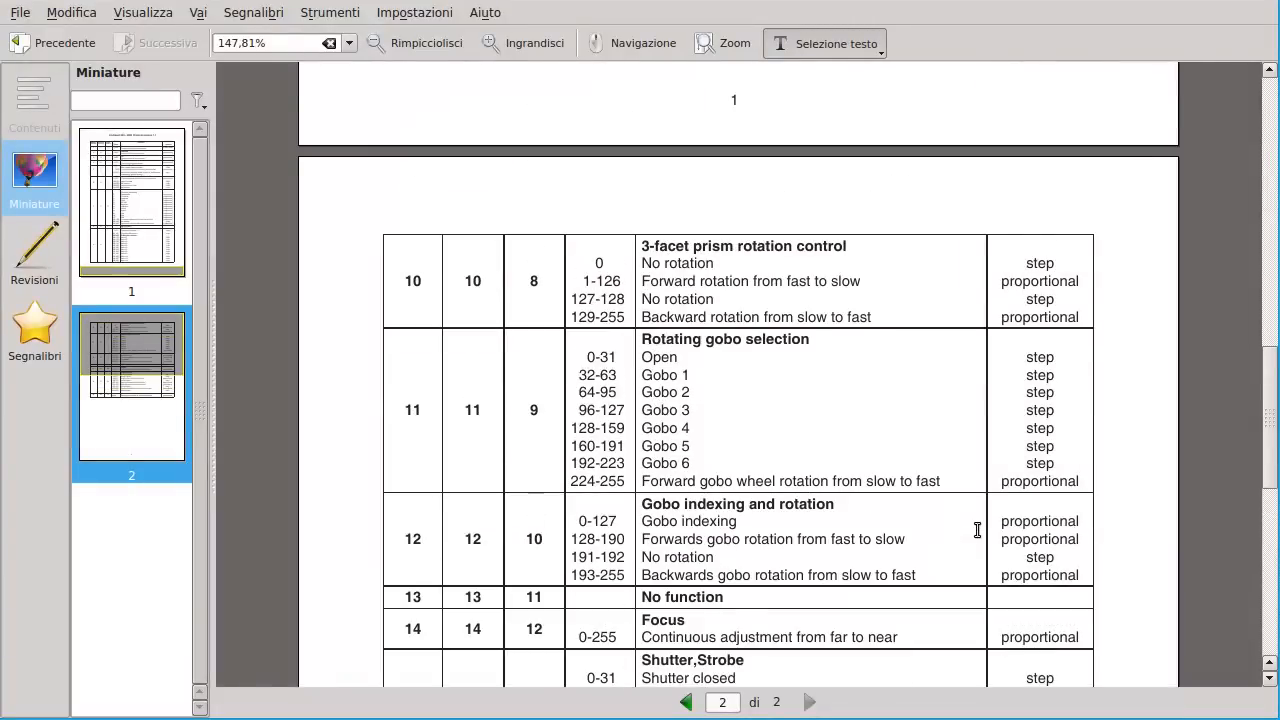
scroll(977, 530, "down", 1)
scroll(977, 530, "up", 10)
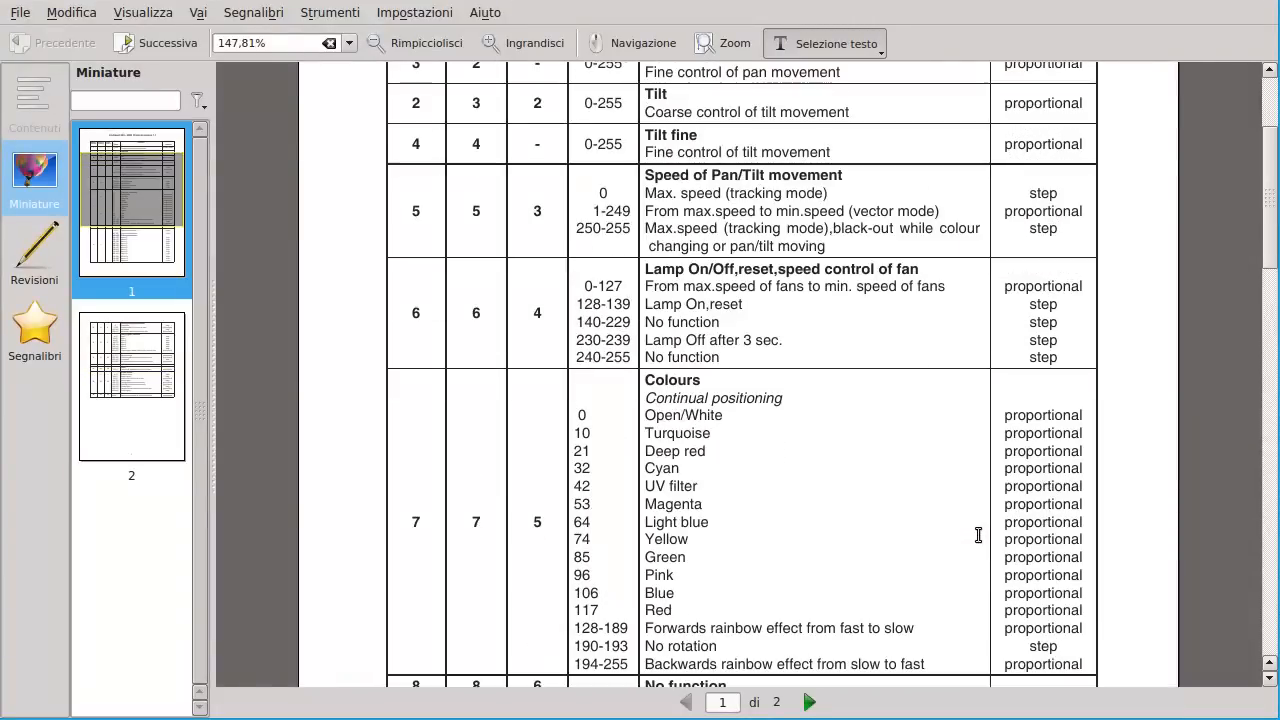
scroll(978, 535, "up", 4)
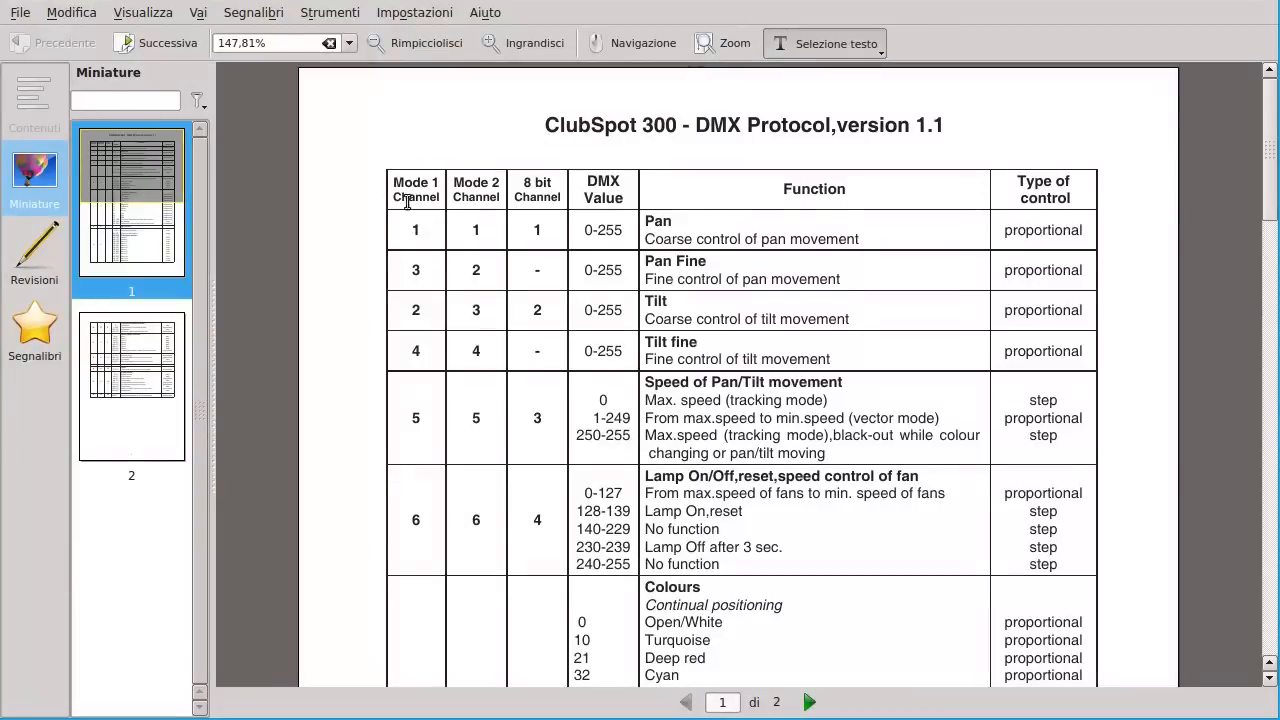
Return to the fixture editor, create a new mode named "Mode 1" and open the selection of its channels.
key("alt+Tab")
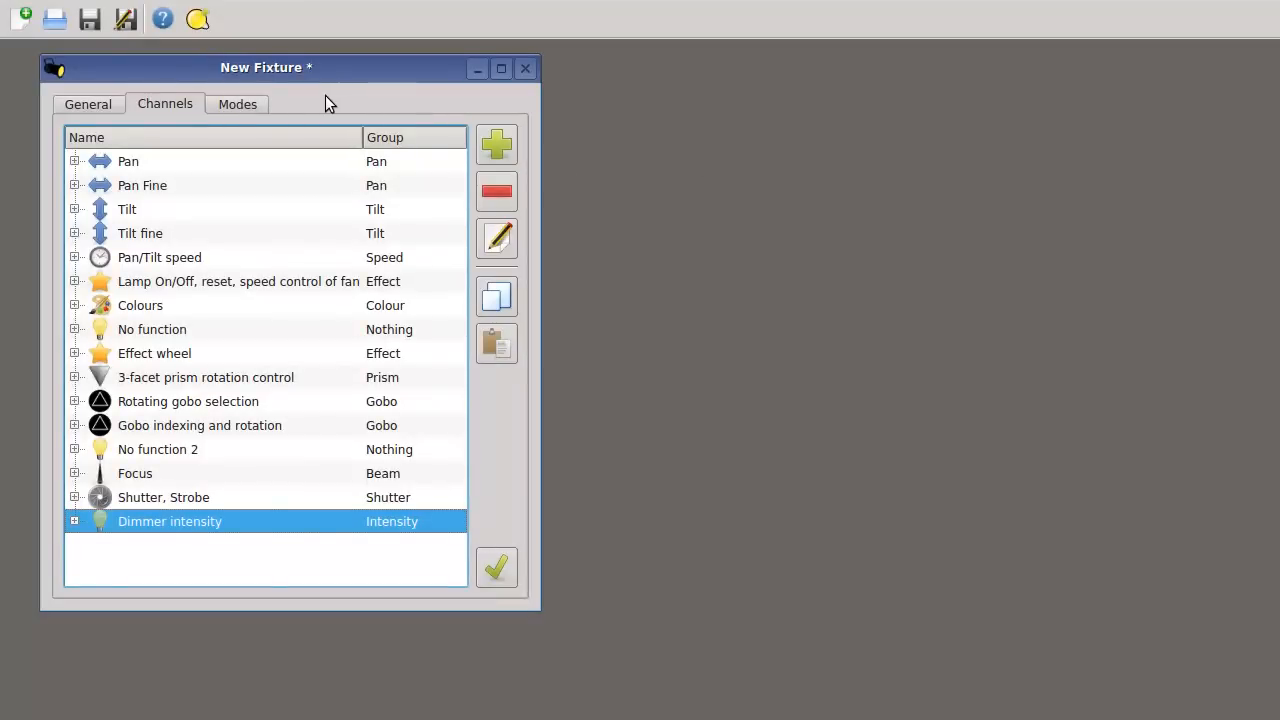
left_click(251, 111)
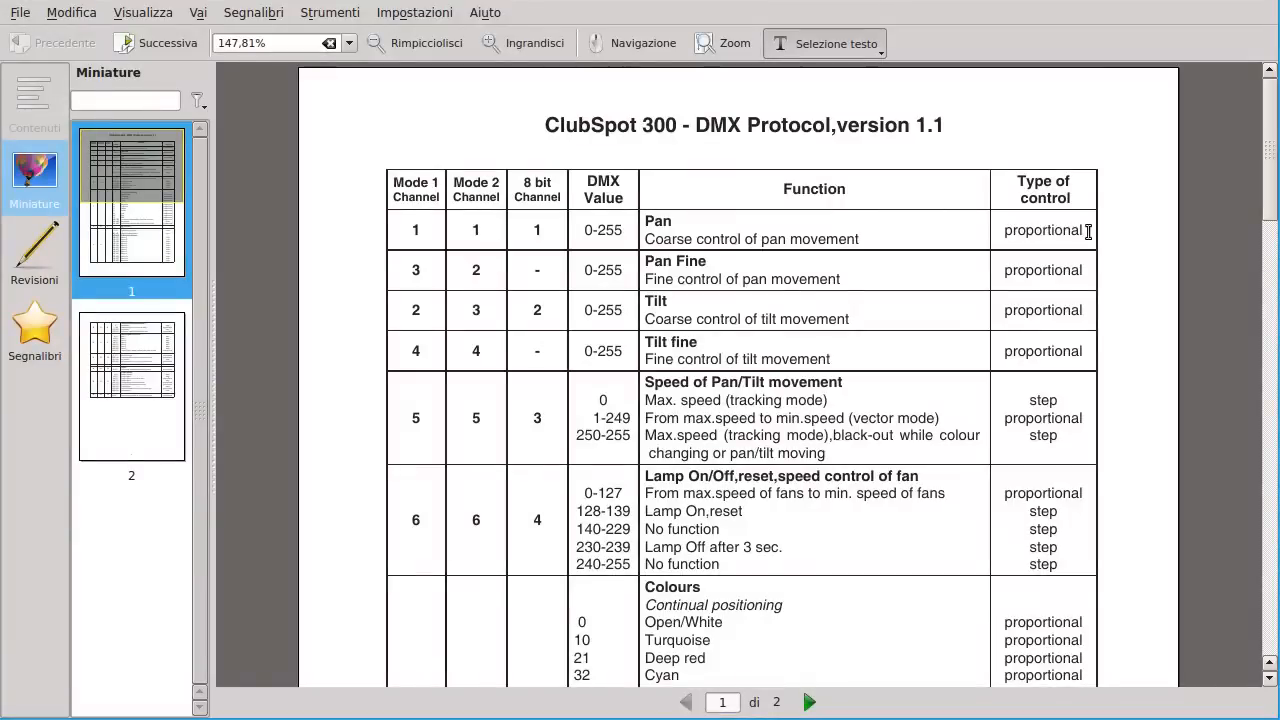
mouse_move(1277, 264)
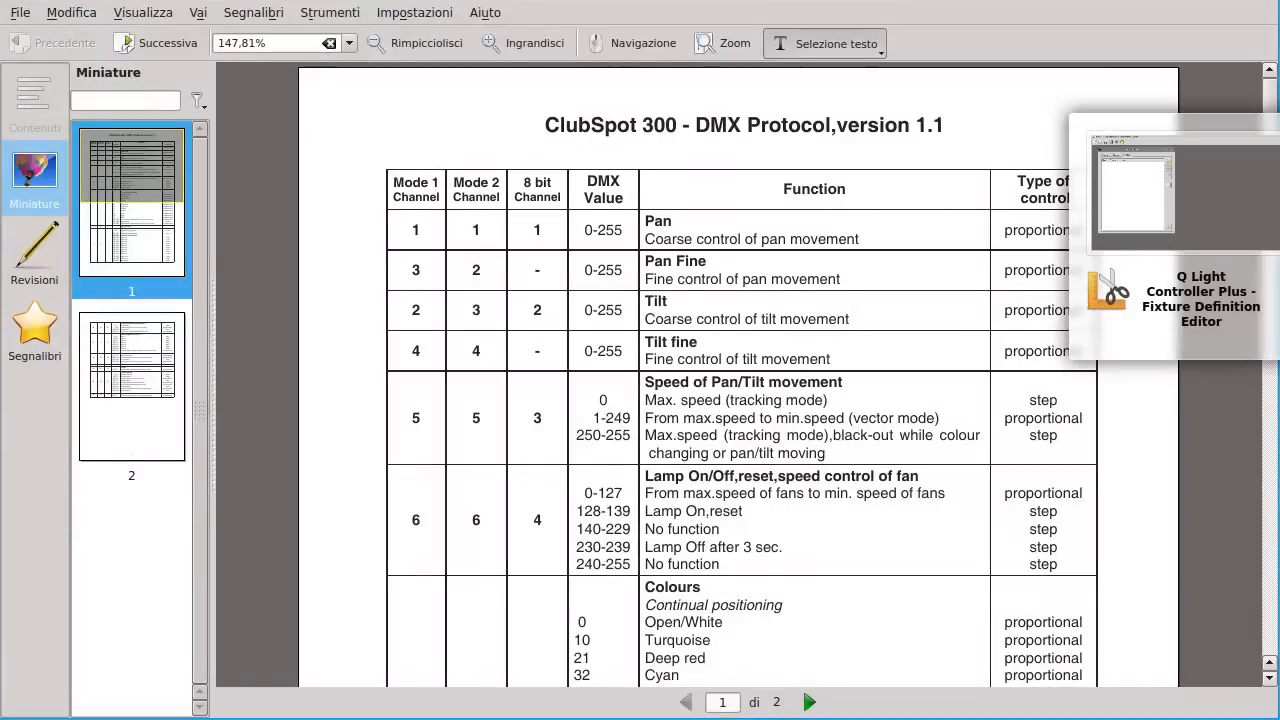
left_click(1277, 236)
left_click(502, 148)
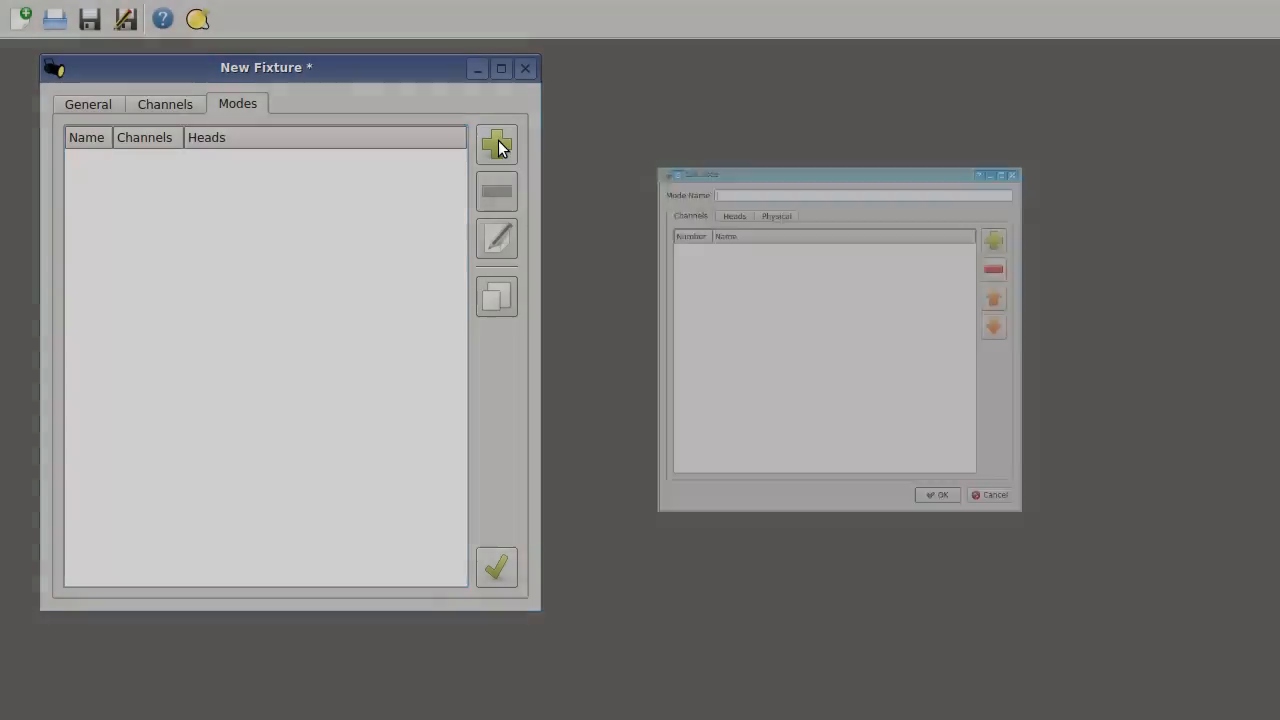
type("Mode 1")
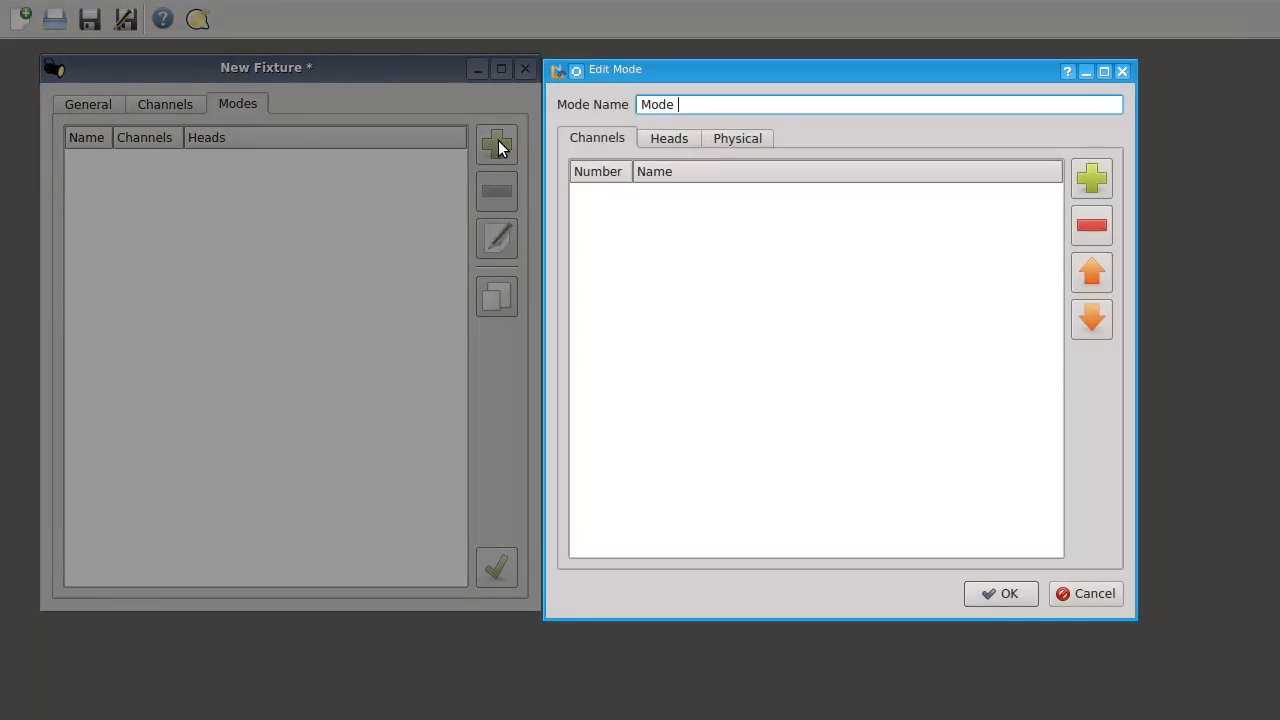
left_click(1095, 182)
left_click_drag(952, 134, 649, 226)
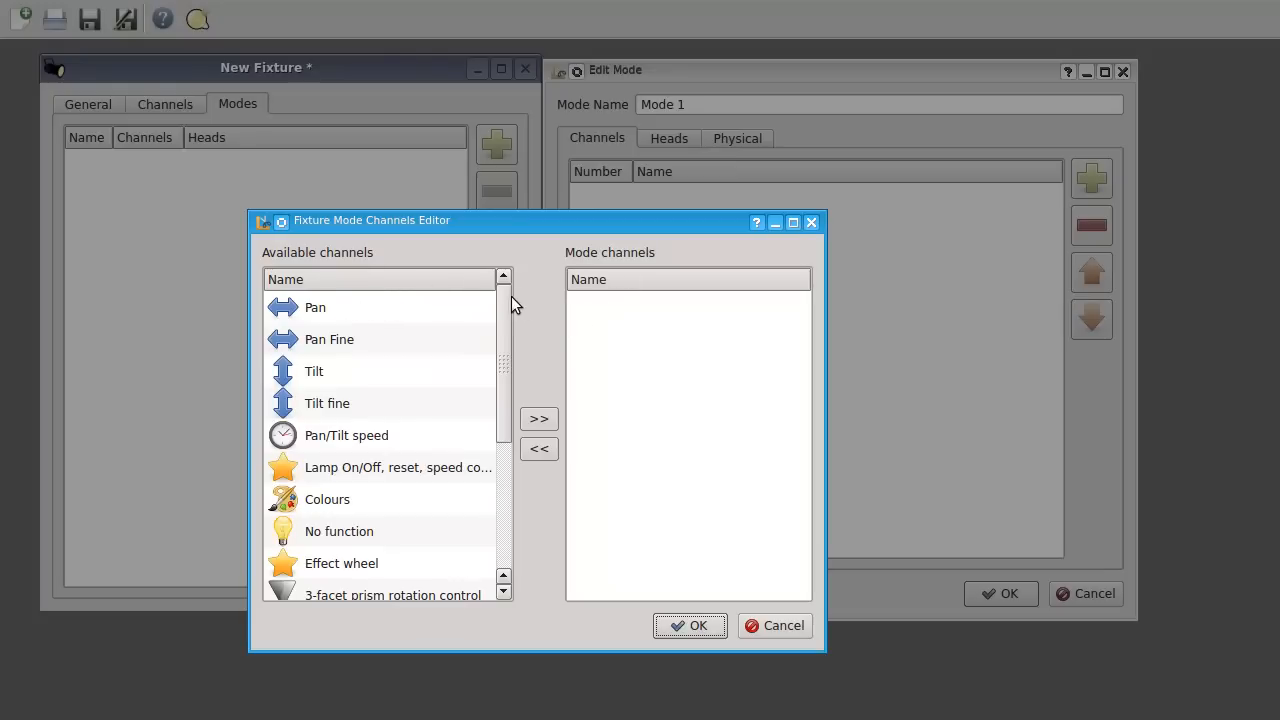
left_click_drag(510, 345, 513, 297)
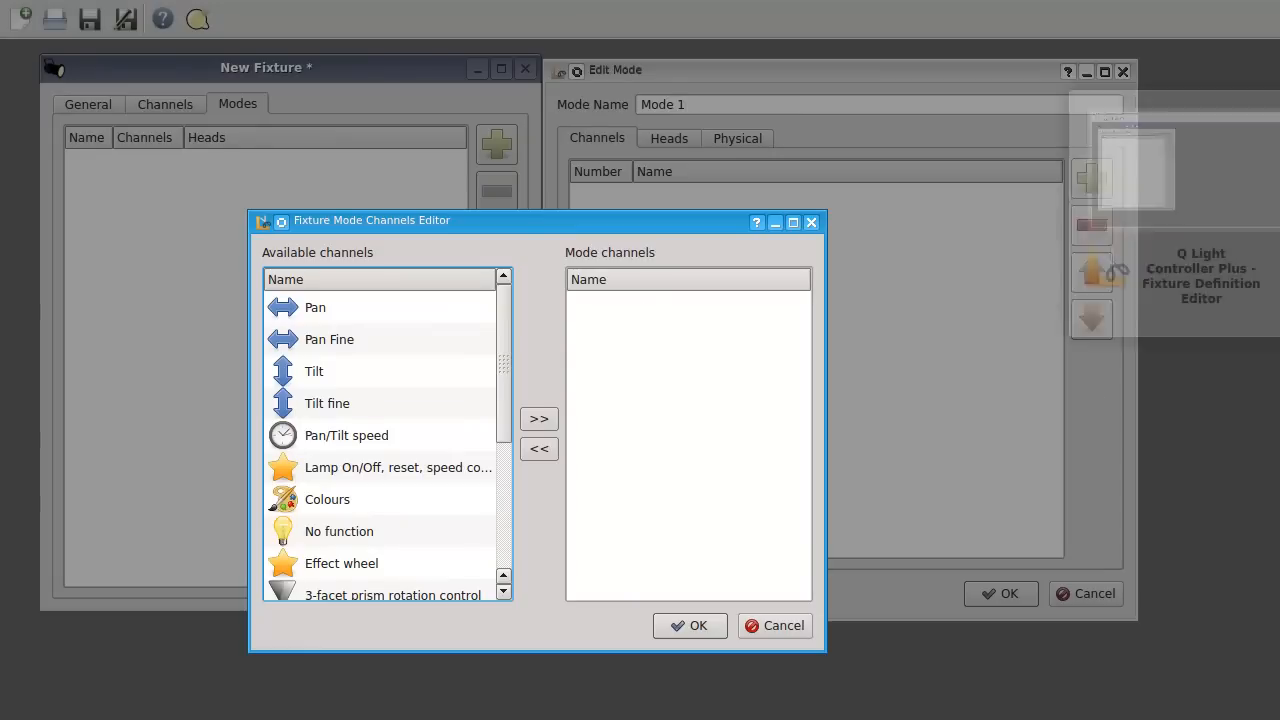
Check the Mode 1 column in the PDF and add Pan and Tilt as the mode's first two channels.
key("alt+Tab")
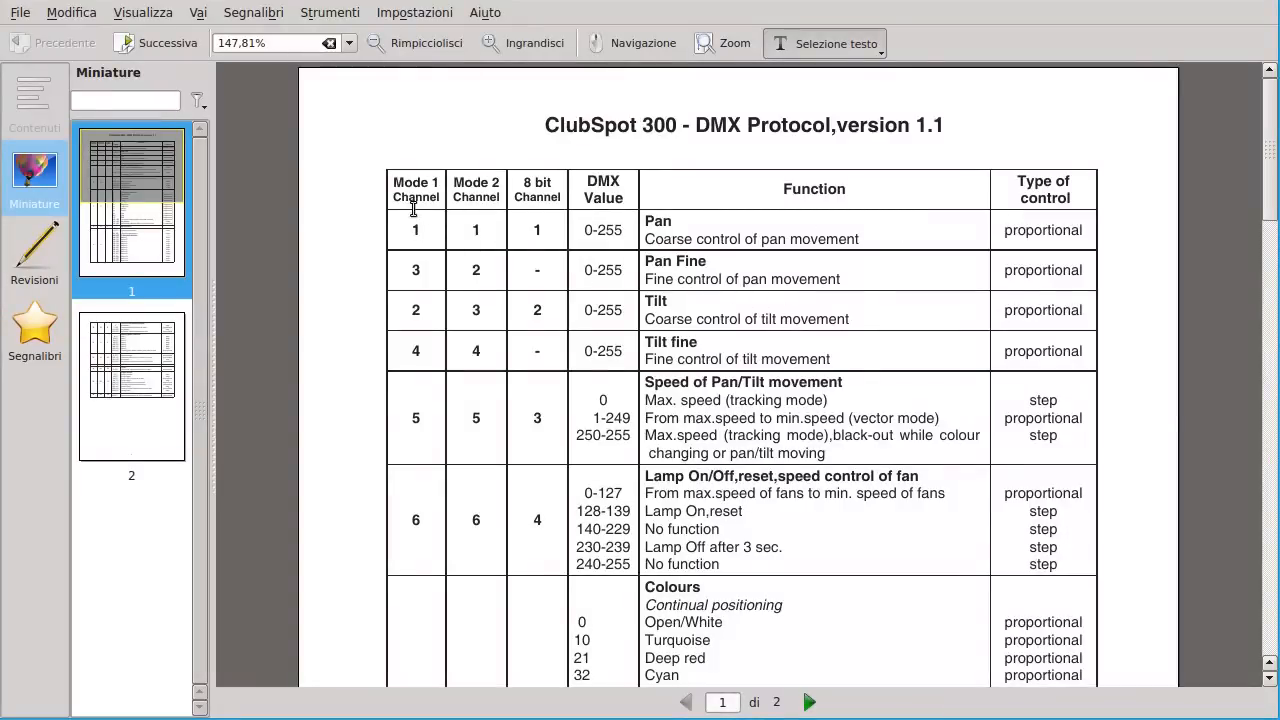
scroll(466, 290, "down", 20)
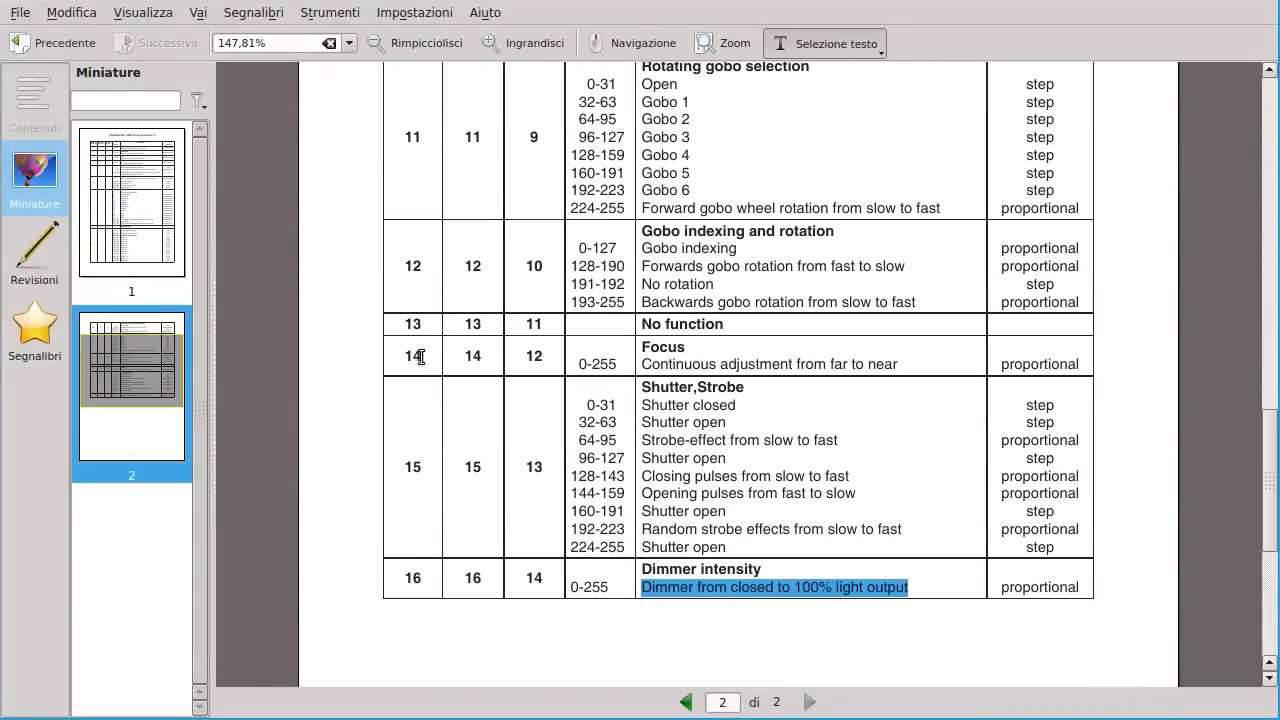
scroll(514, 318, "up", 15)
scroll(514, 318, "up", 3)
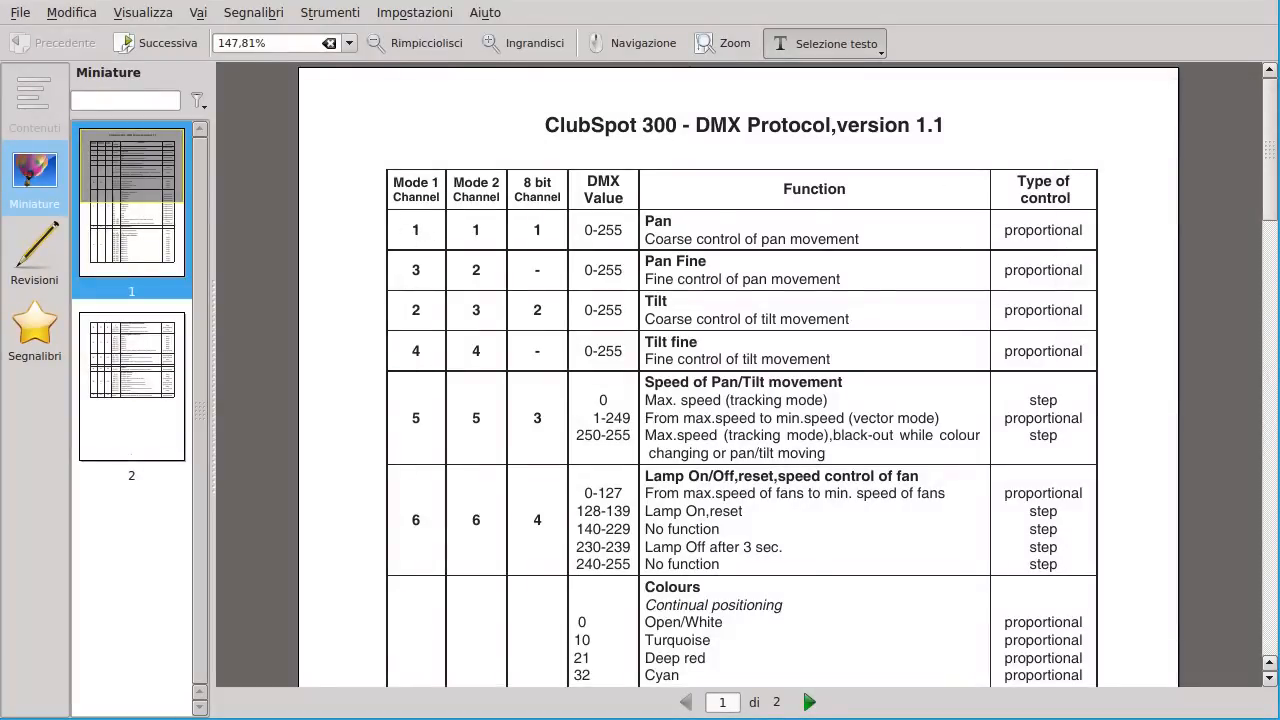
key("alt+Tab")
left_click(418, 313)
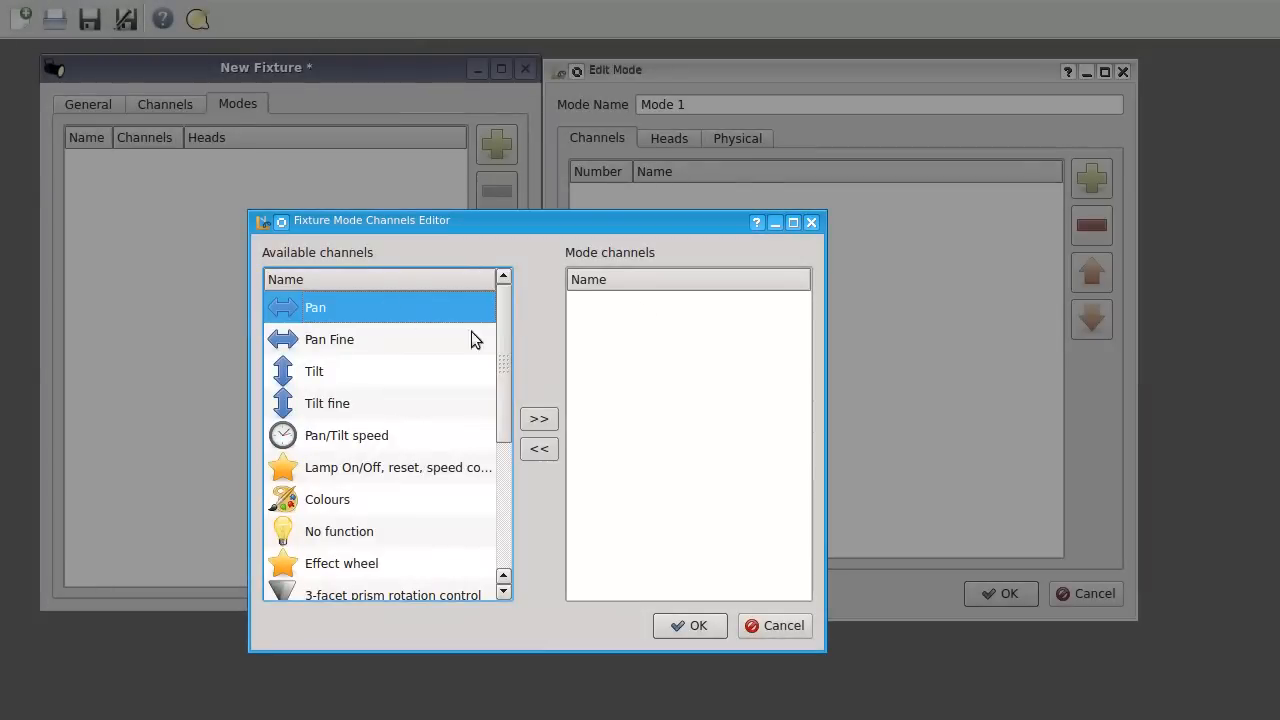
left_click(538, 420)
left_click(346, 340)
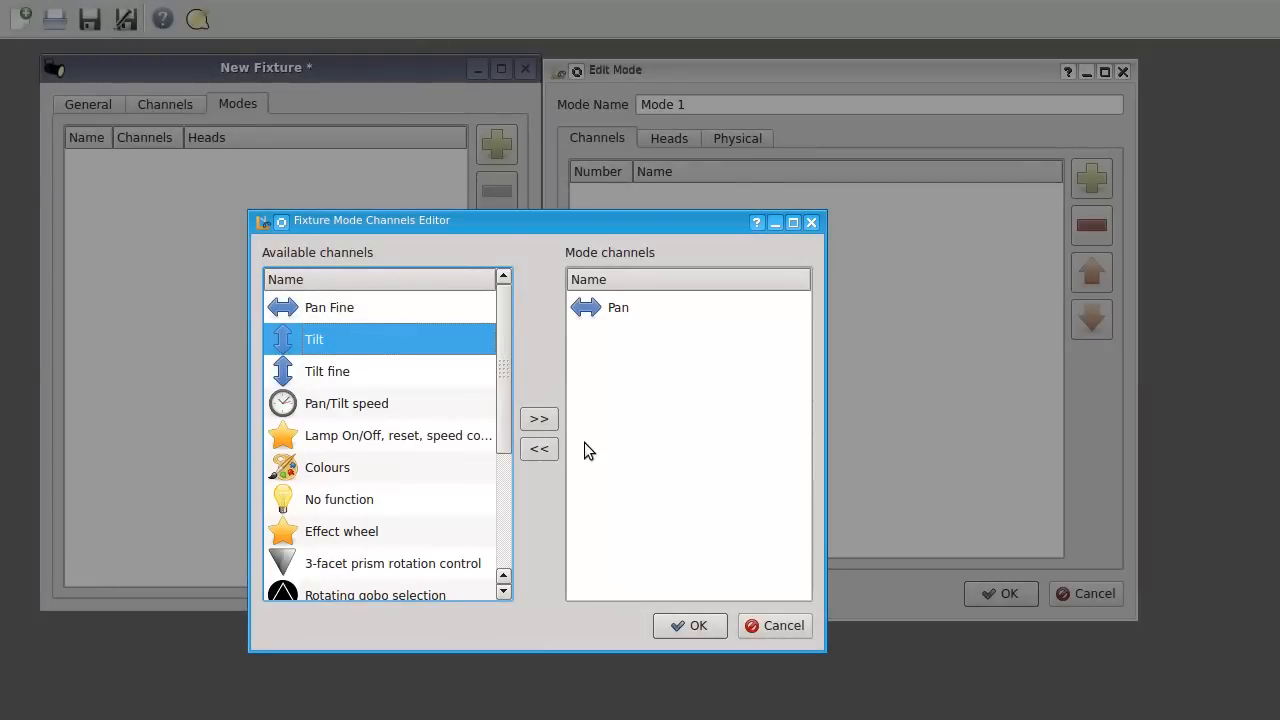
left_click(540, 420)
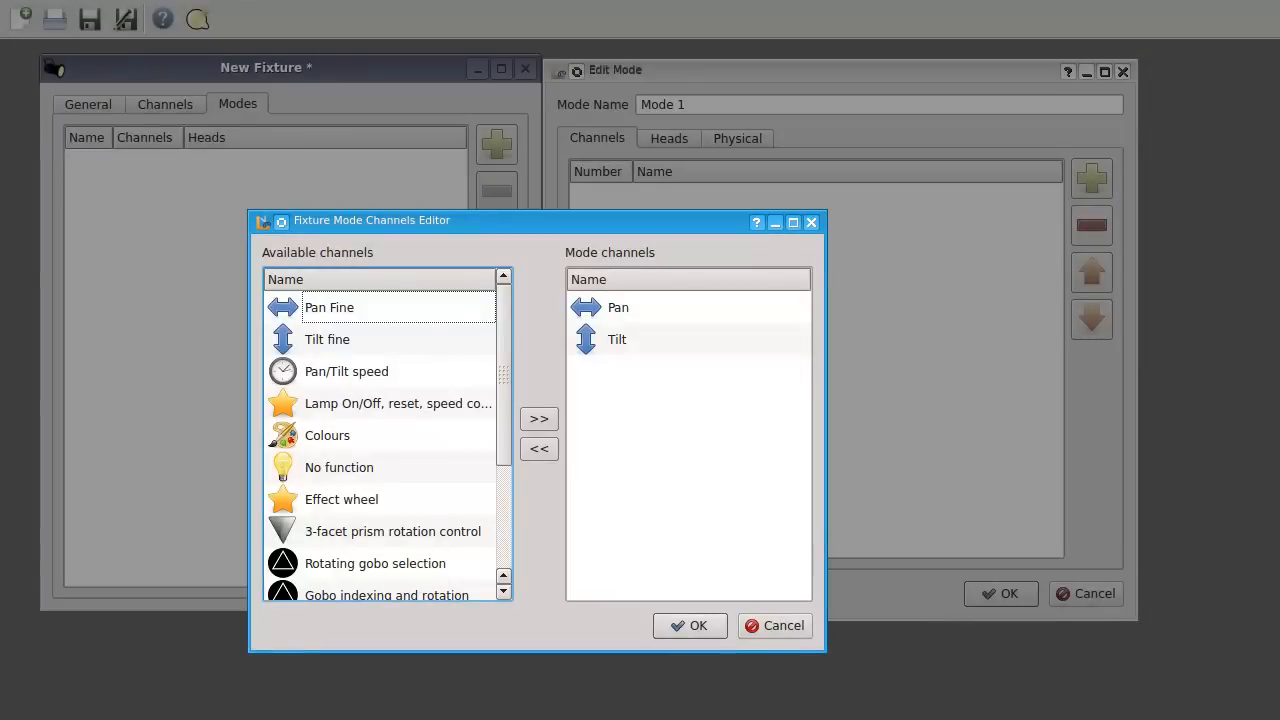
Add Pan Fine and Tilt fine as the third and fourth channels of Mode 1, following the PDF order.
key("alt+Tab")
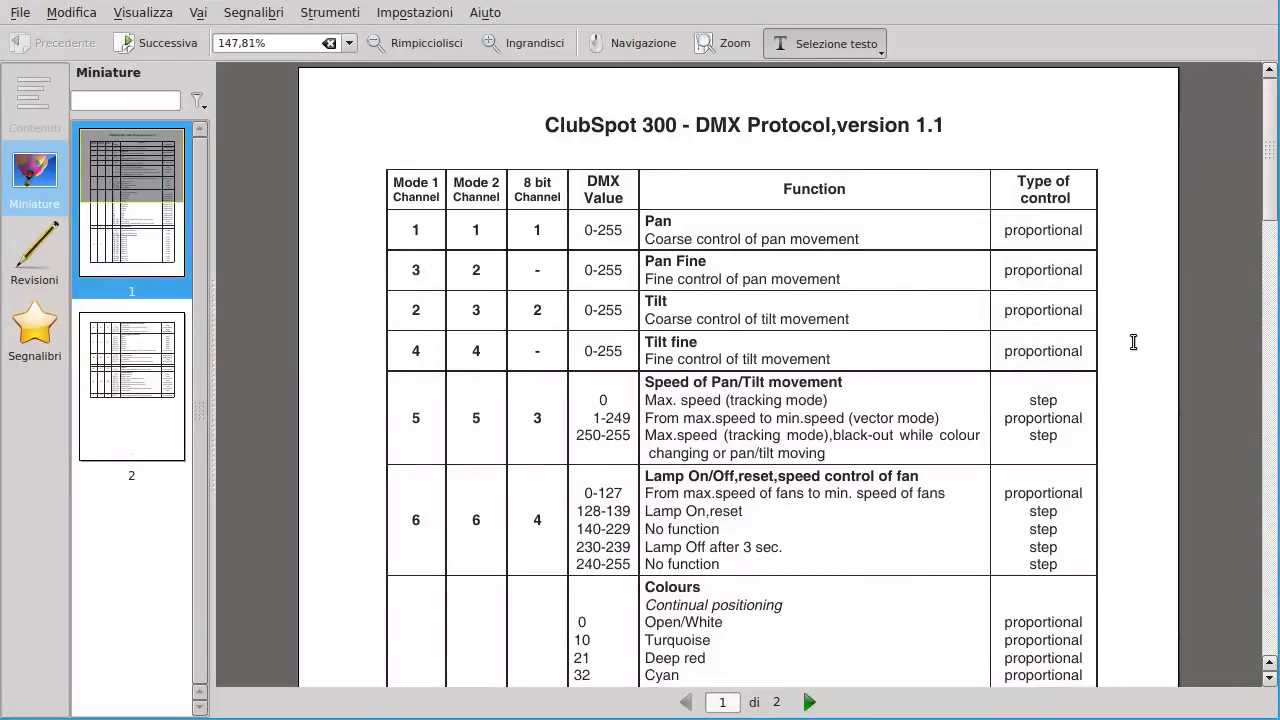
key("alt+Tab")
left_click(350, 310)
left_click(545, 412)
left_click(342, 310)
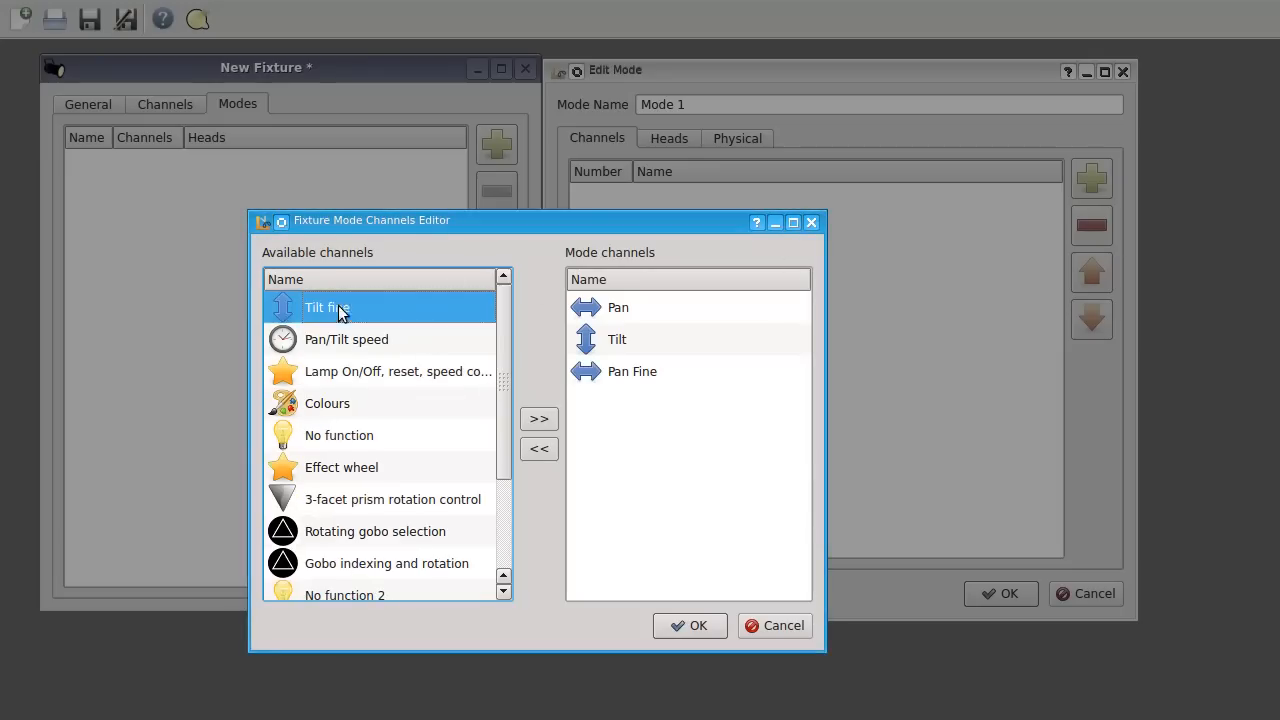
left_click(548, 422)
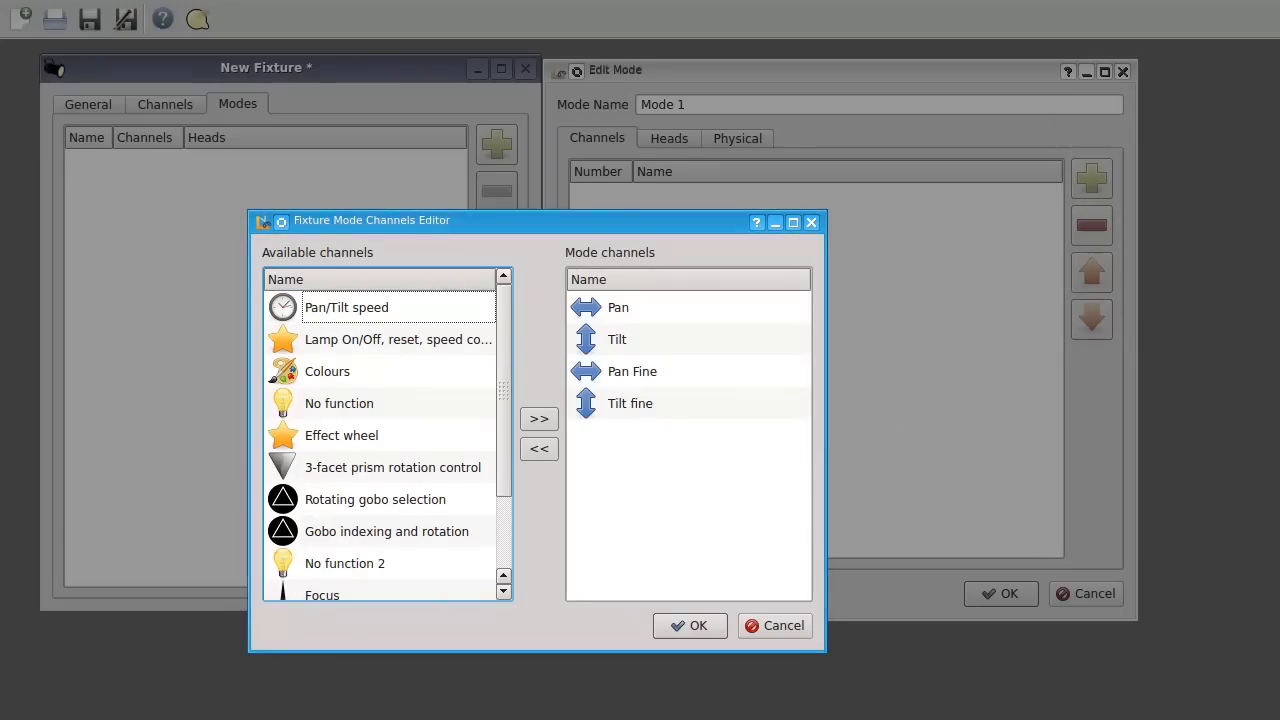
Check the remaining Mode 1 order in the PDF, add all channels from Pan/Tilt speed to Dimmer intensity, and confirm the selection.
key("alt+Tab")
scroll(434, 253, "down", 5)
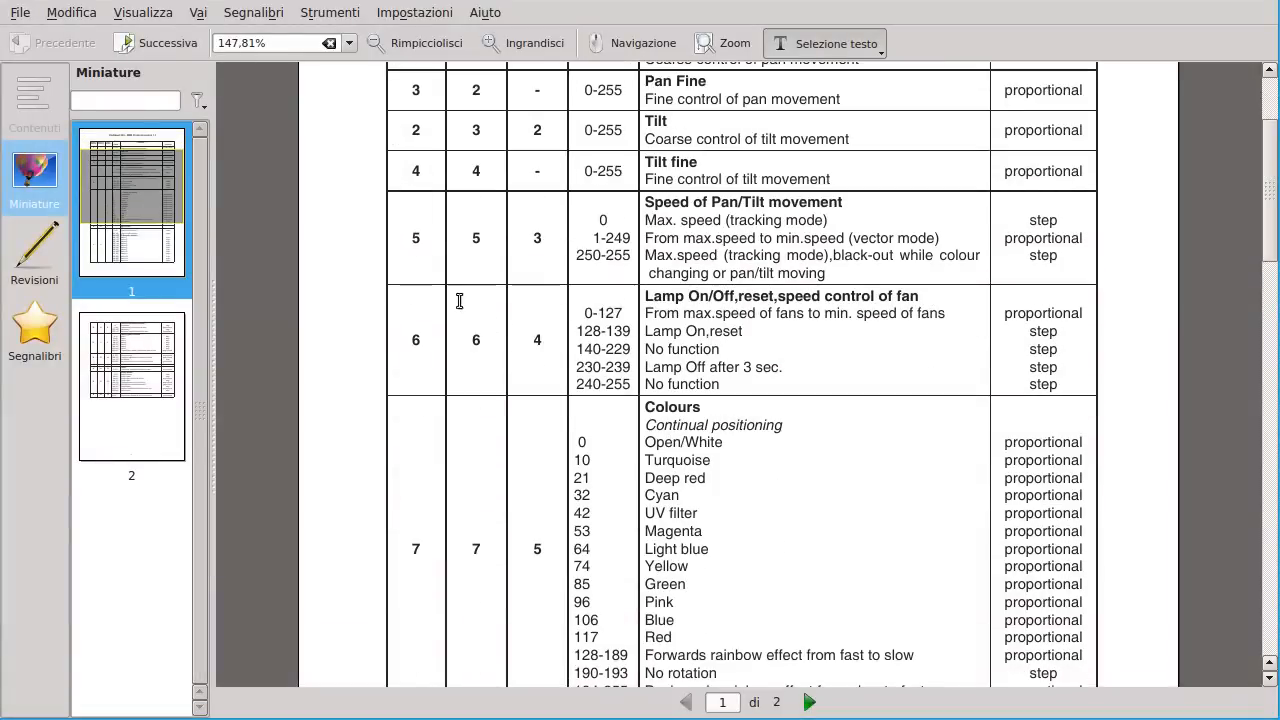
scroll(450, 340, "down", 10)
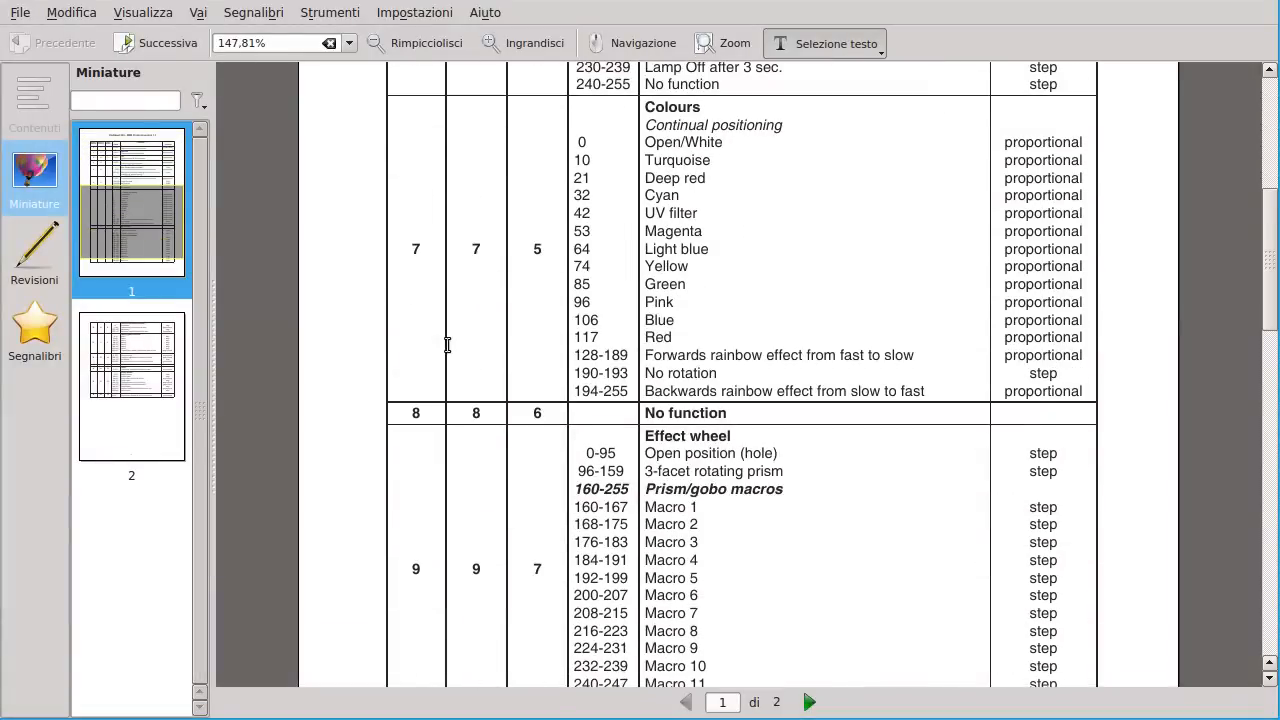
scroll(445, 347, "down", 10)
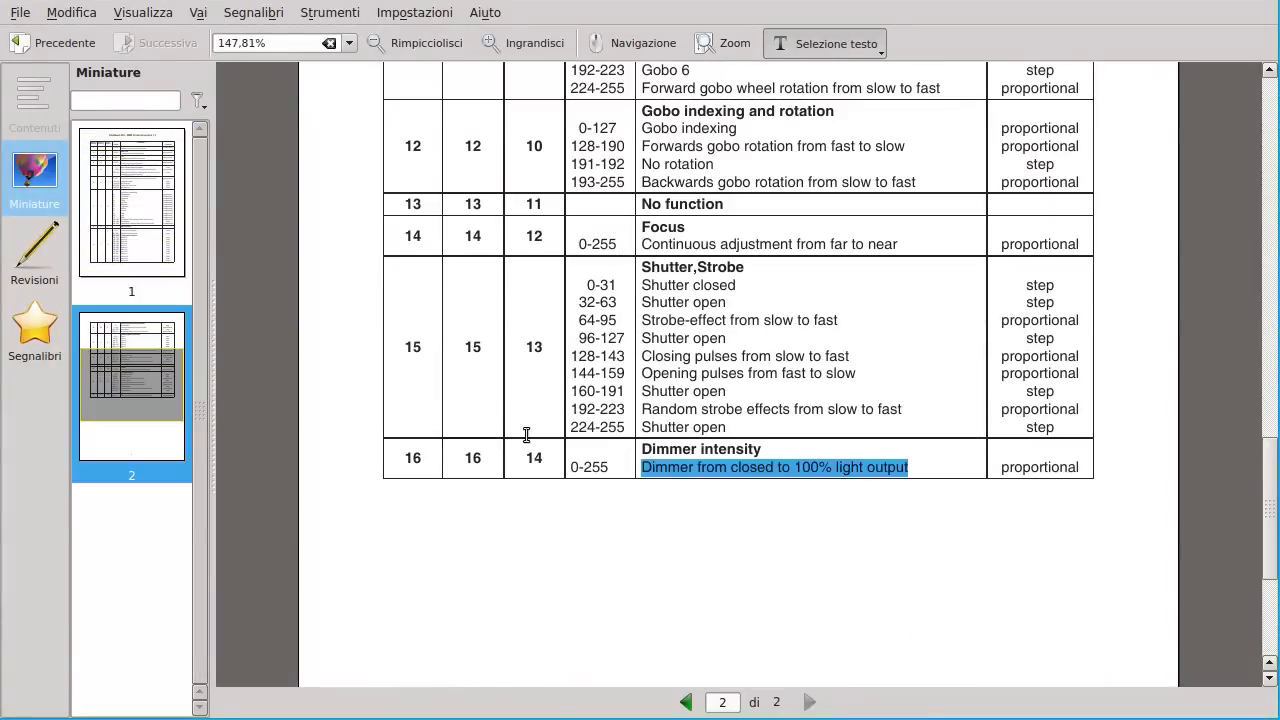
key("alt+Tab")
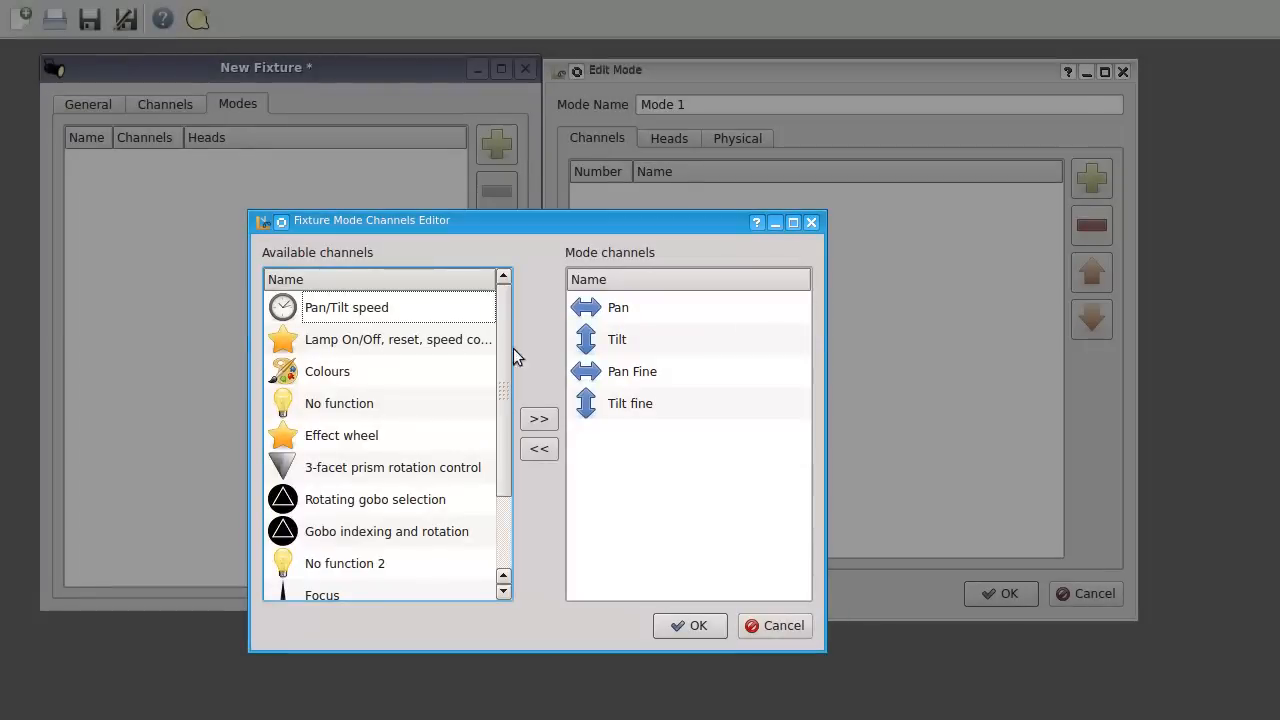
left_click(393, 310)
scroll(386, 474, "down", 1)
left_click(365, 565, "shift")
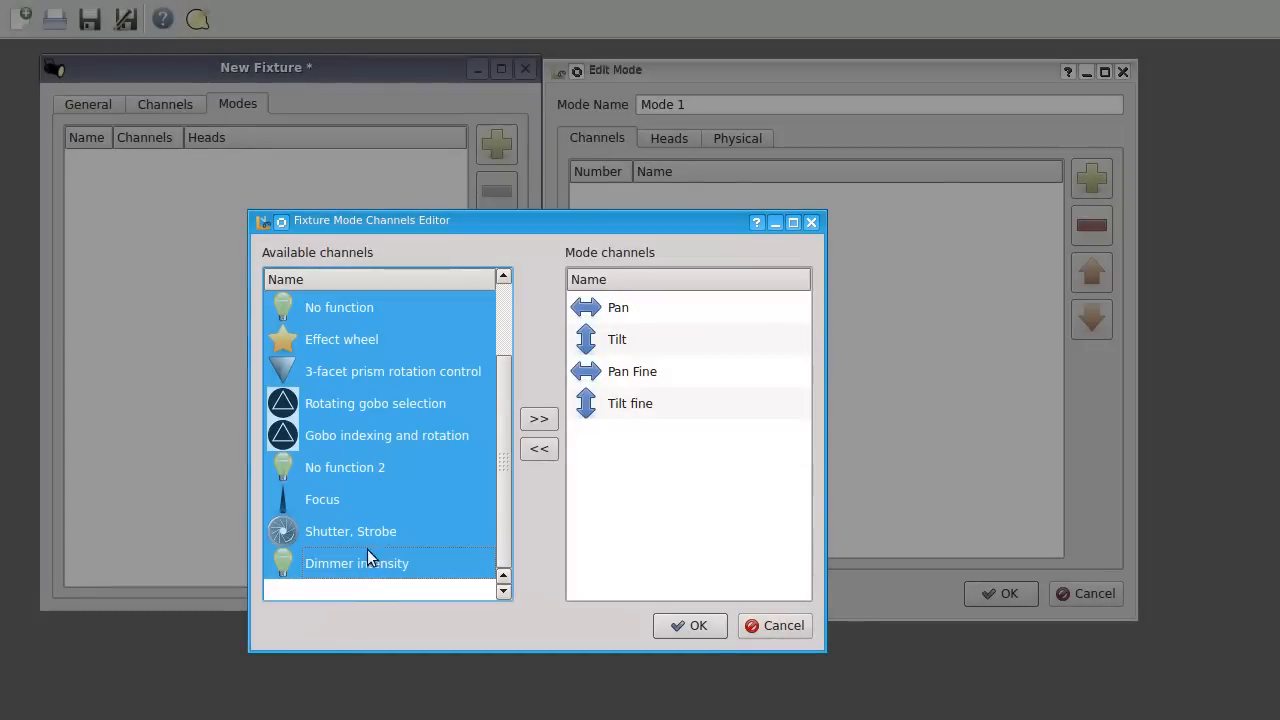
scroll(368, 480, "up", 1)
left_click_drag(358, 340, 687, 497)
left_click_drag(802, 343, 805, 292)
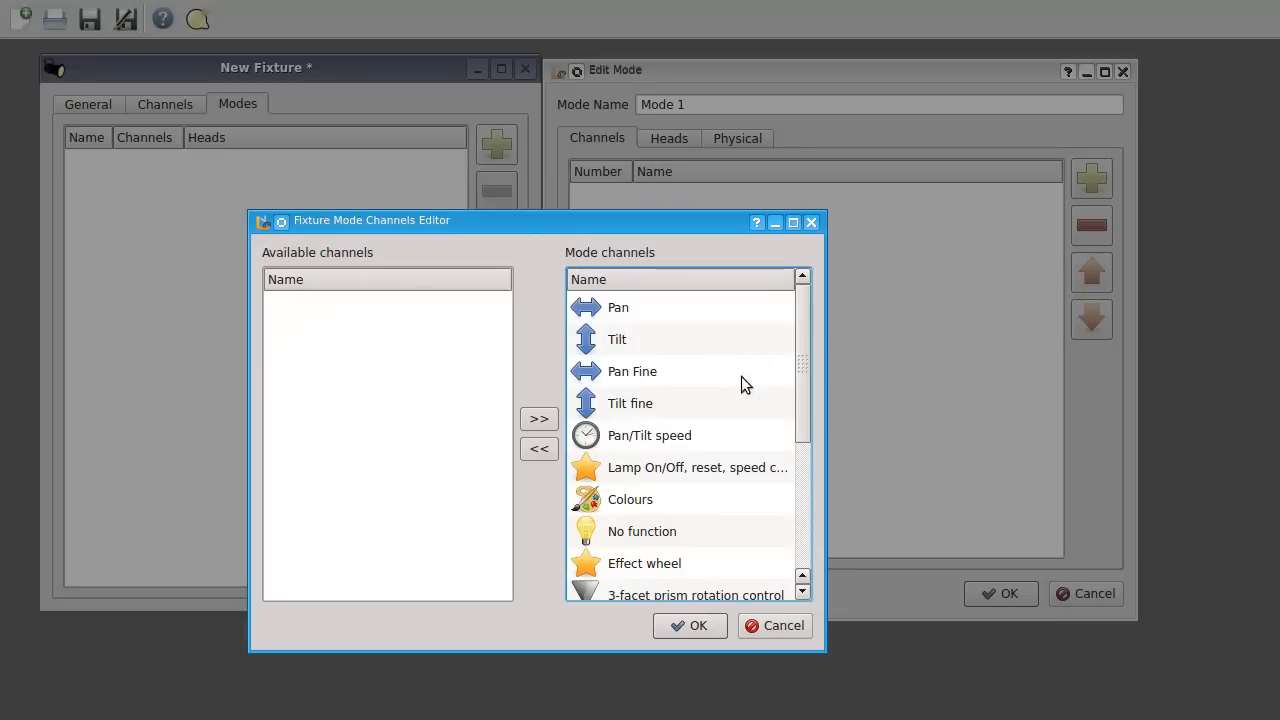
left_click(698, 628)
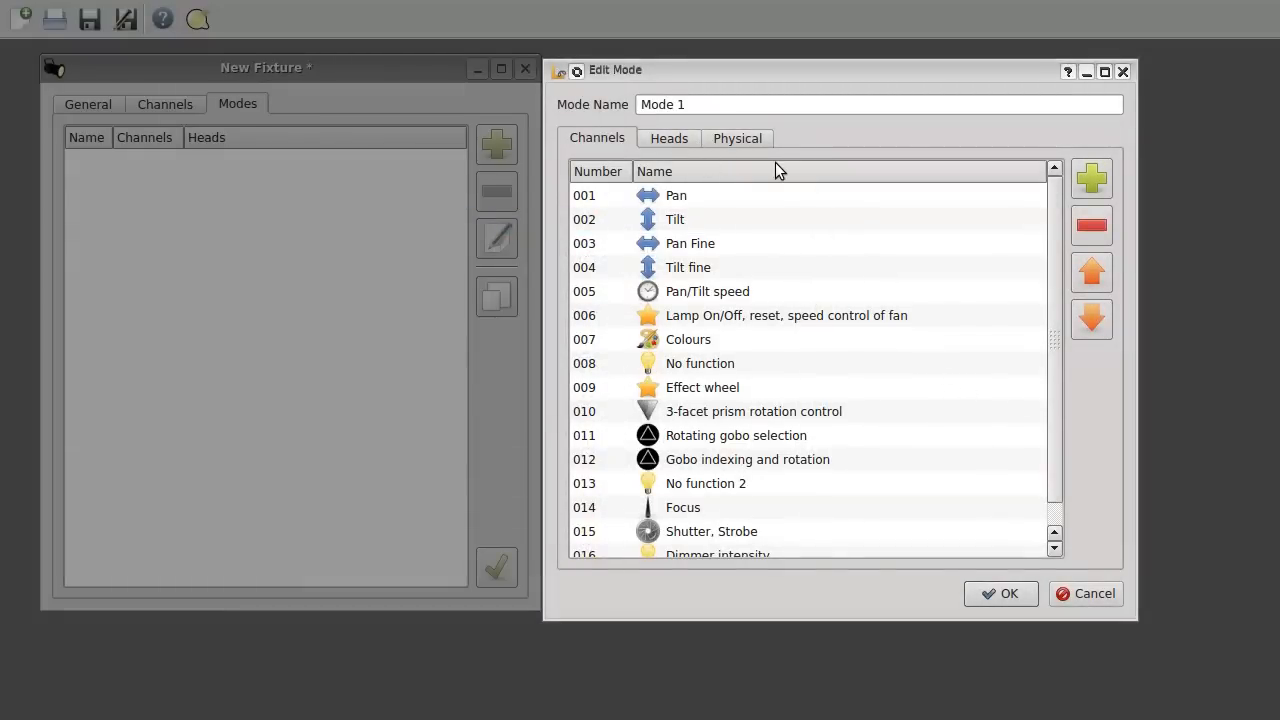
Examine Mode 1's head list and numbered channel list, and open its physical properties.
left_click(697, 71)
left_click(677, 140)
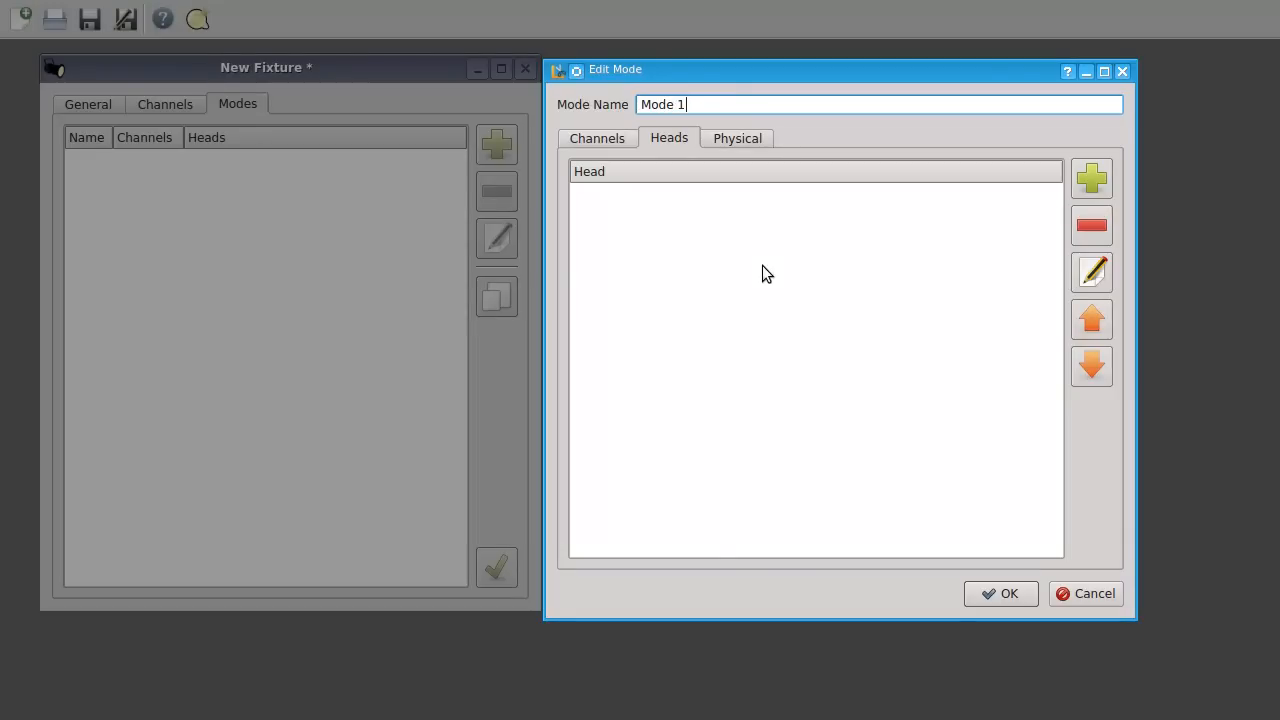
left_click(628, 140)
left_click(664, 140)
left_click(620, 143)
left_click(678, 146)
left_click(597, 137)
scroll(1056, 238, "down", 1)
scroll(1060, 200, "up", 1)
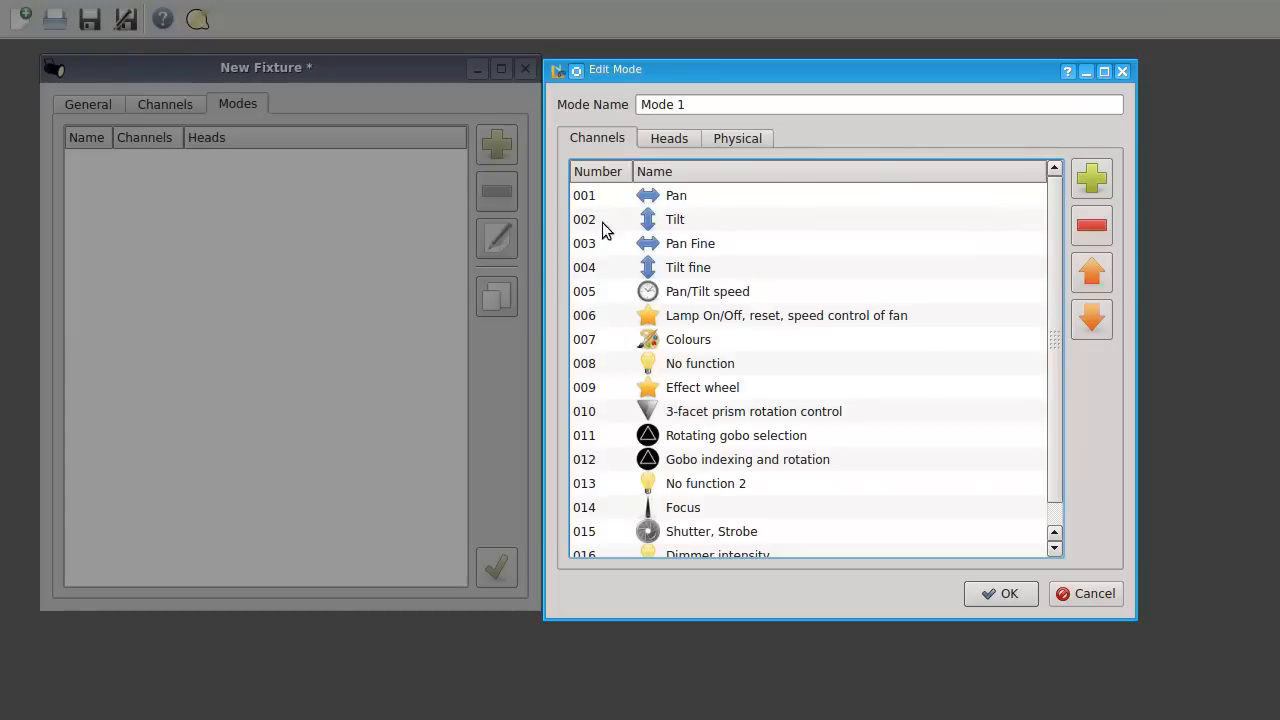
scroll(870, 355, "down", 1)
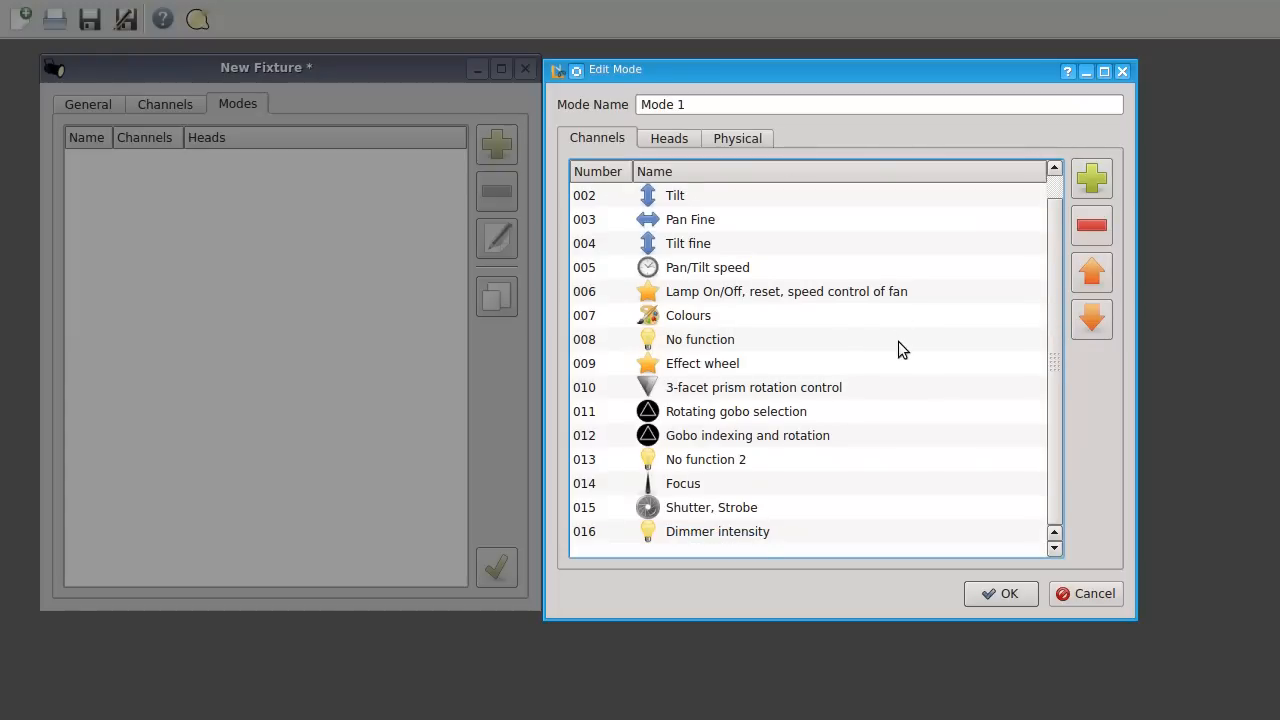
left_click(741, 139)
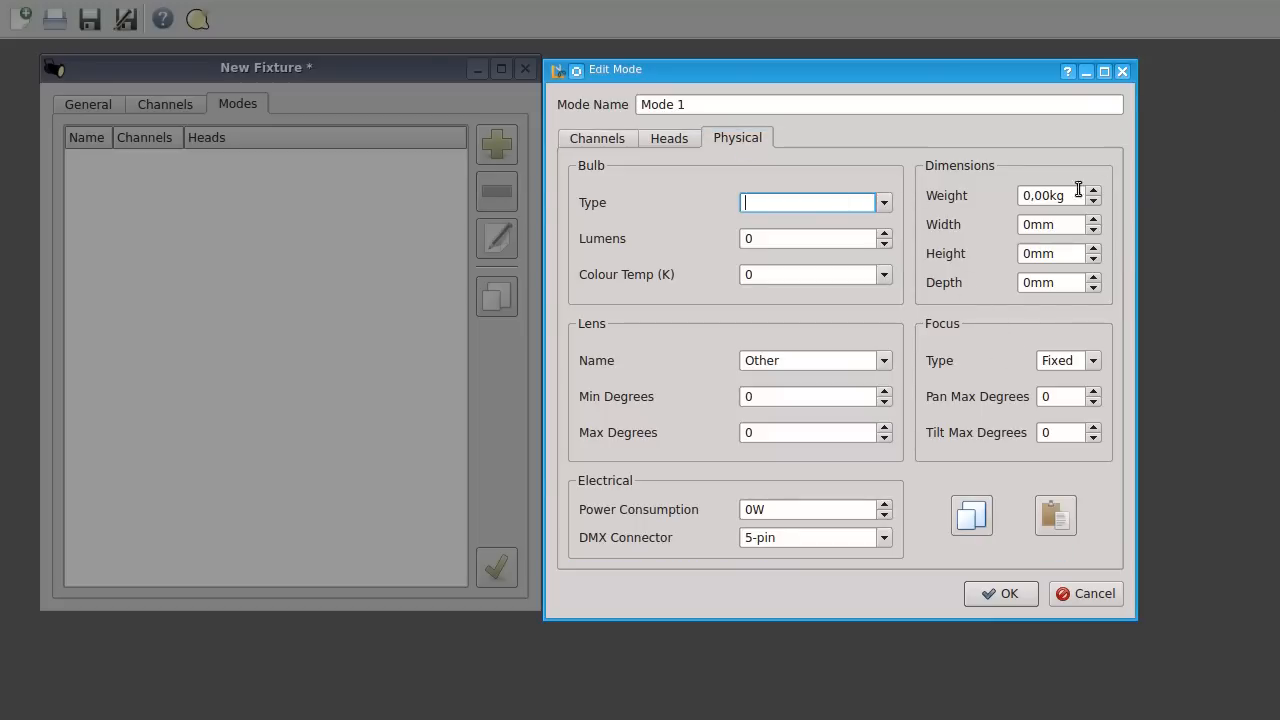
Switch to the browser, open the ClubSpot 300 CT specifications, and place the Edit Mode dialog beside the mechanical specification.
key("alt+Tab")
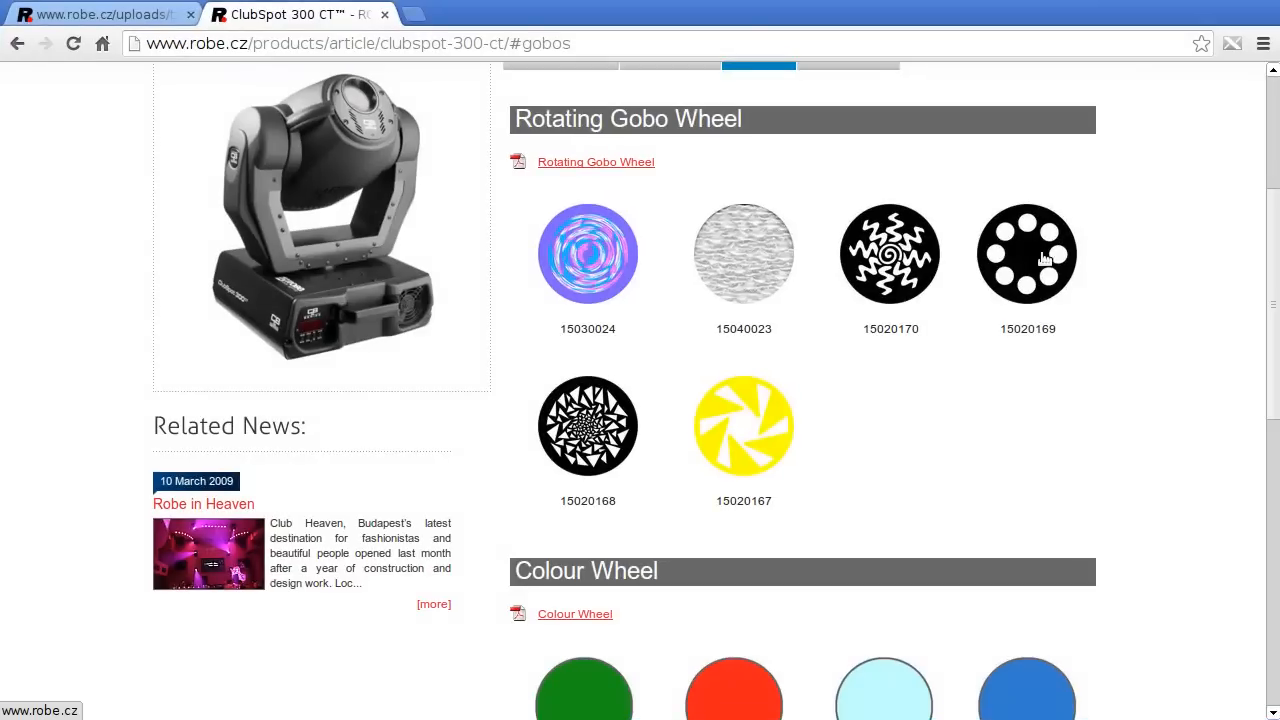
scroll(603, 309, "up", 3)
left_click(604, 320)
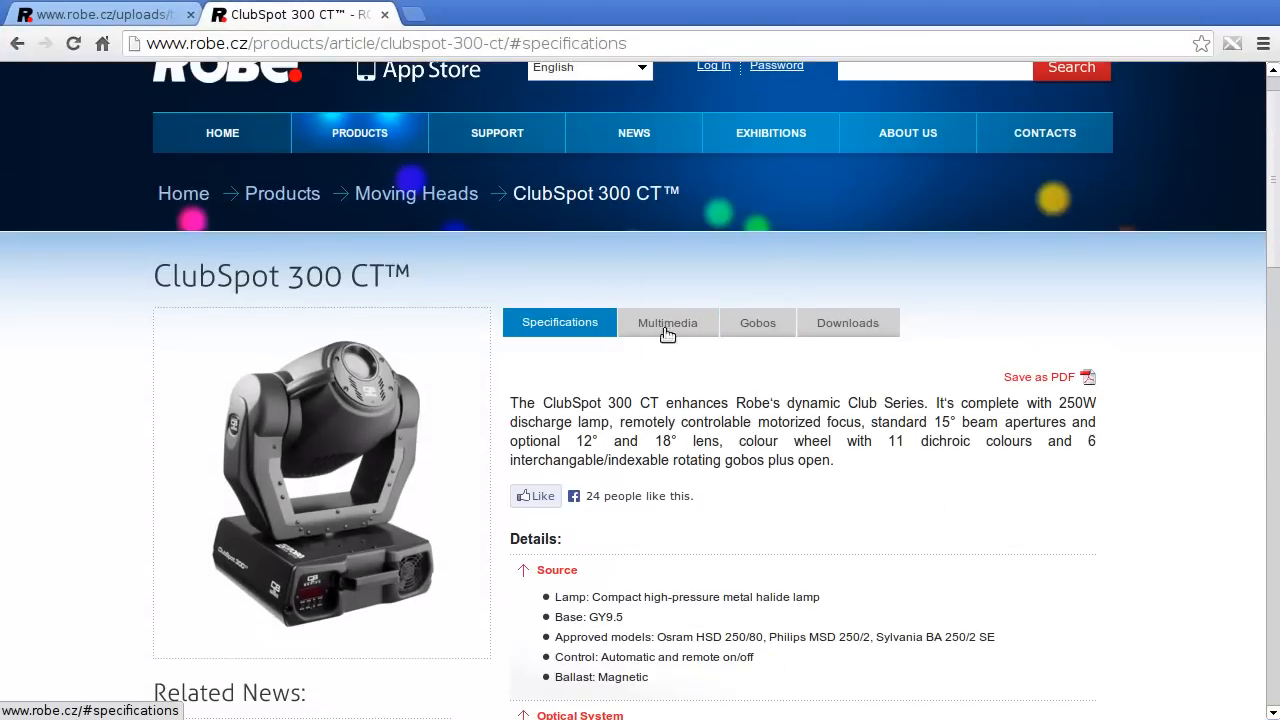
scroll(1100, 385, "down", 5)
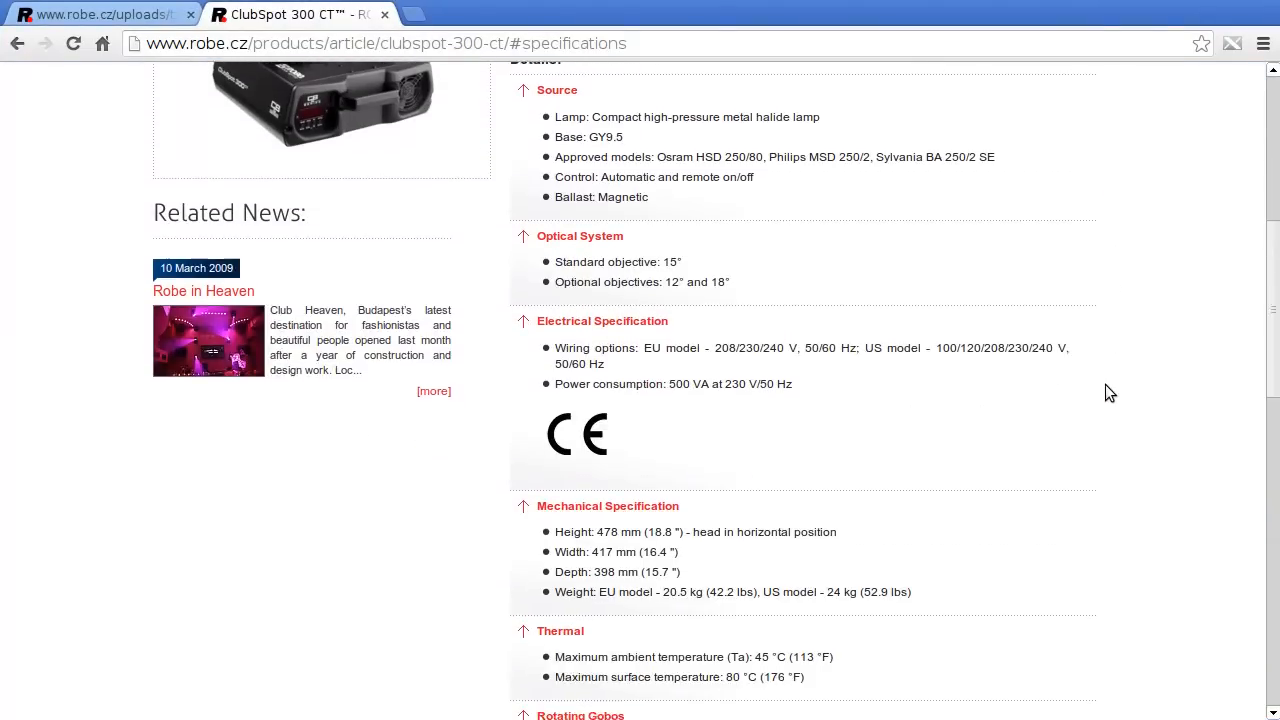
scroll(1105, 392, "up", 1)
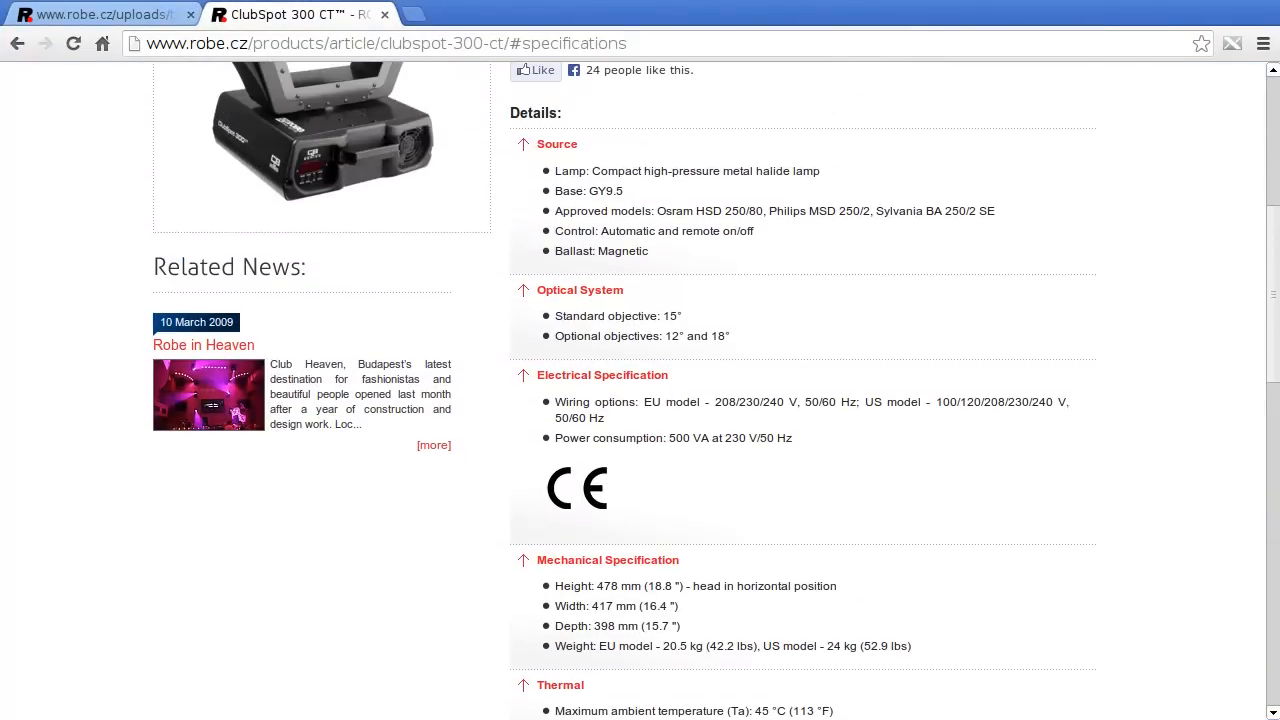
key("alt+Tab")
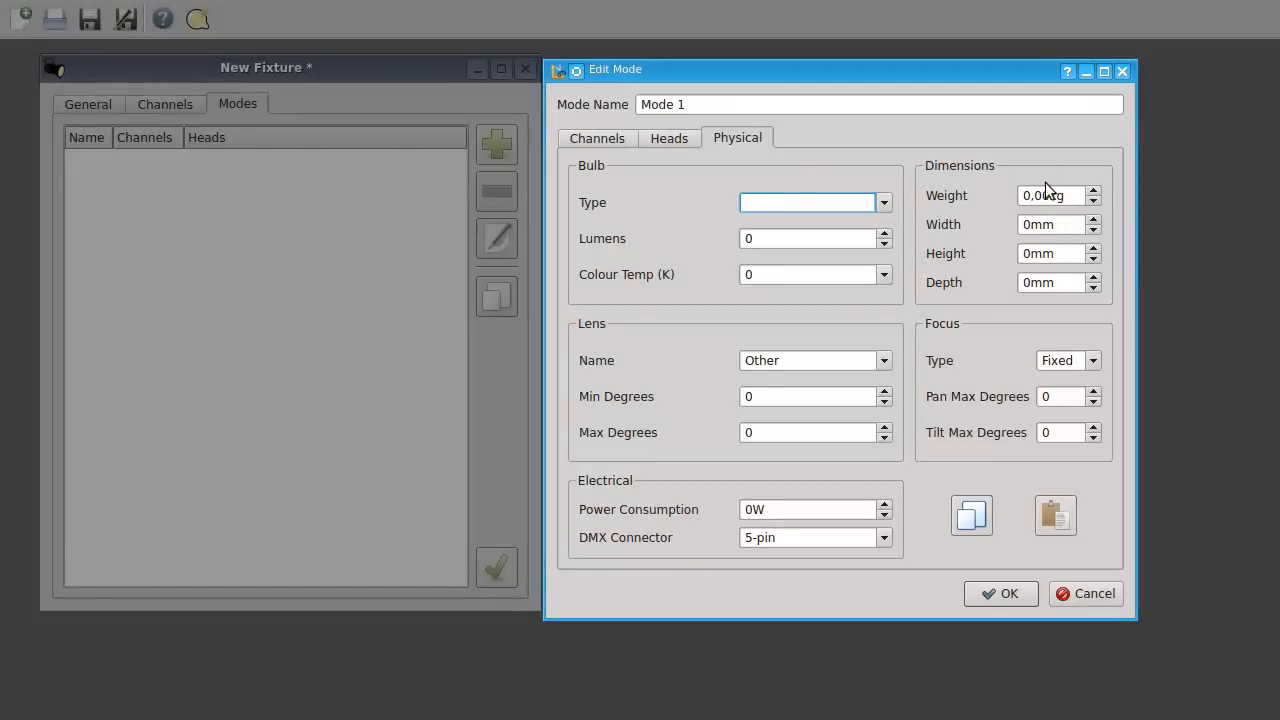
key("alt+Tab")
left_click_drag(799, 61, 1053, 61)
scroll(682, 255, "down", 1)
scroll(680, 261, "down", 2)
left_click_drag(1083, 64, 183, 60)
Set Mode 1's physical dimensions to weight 20.50 kg, width 417 mm, height 478 mm and depth 398 mm.
left_click(379, 192)
type("2")
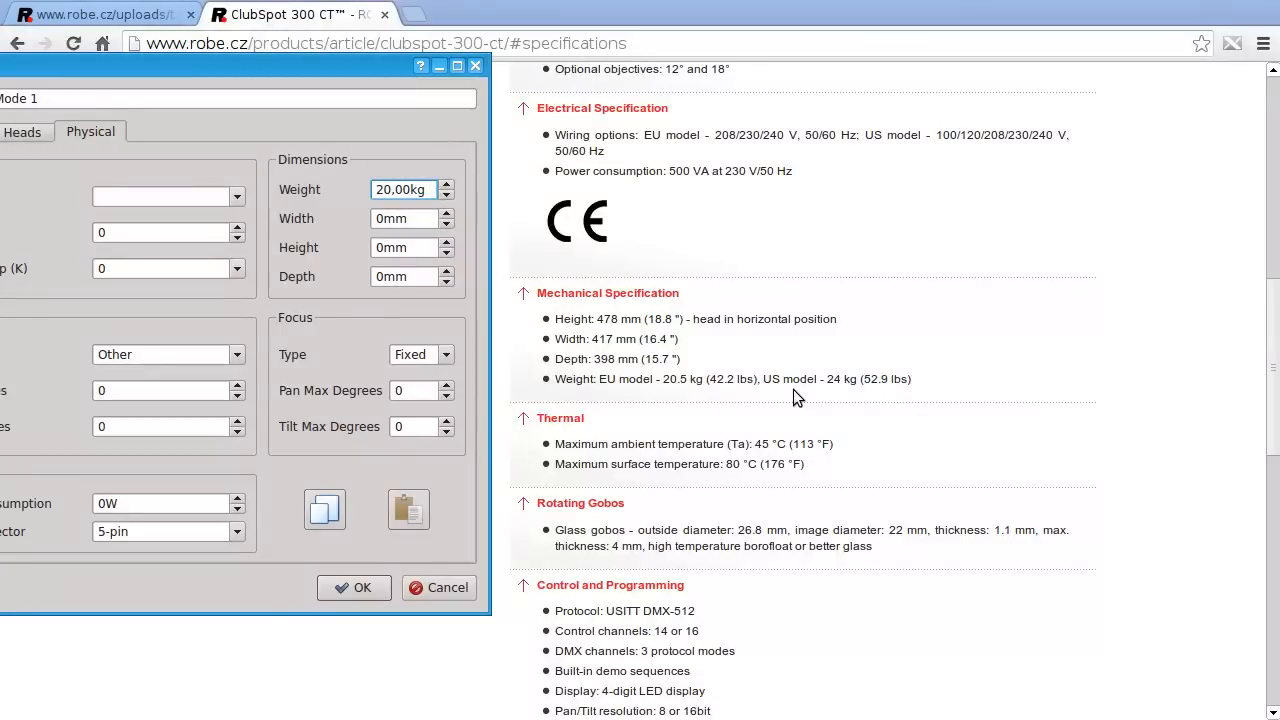
key("Tab")
type("417")
key("Tab")
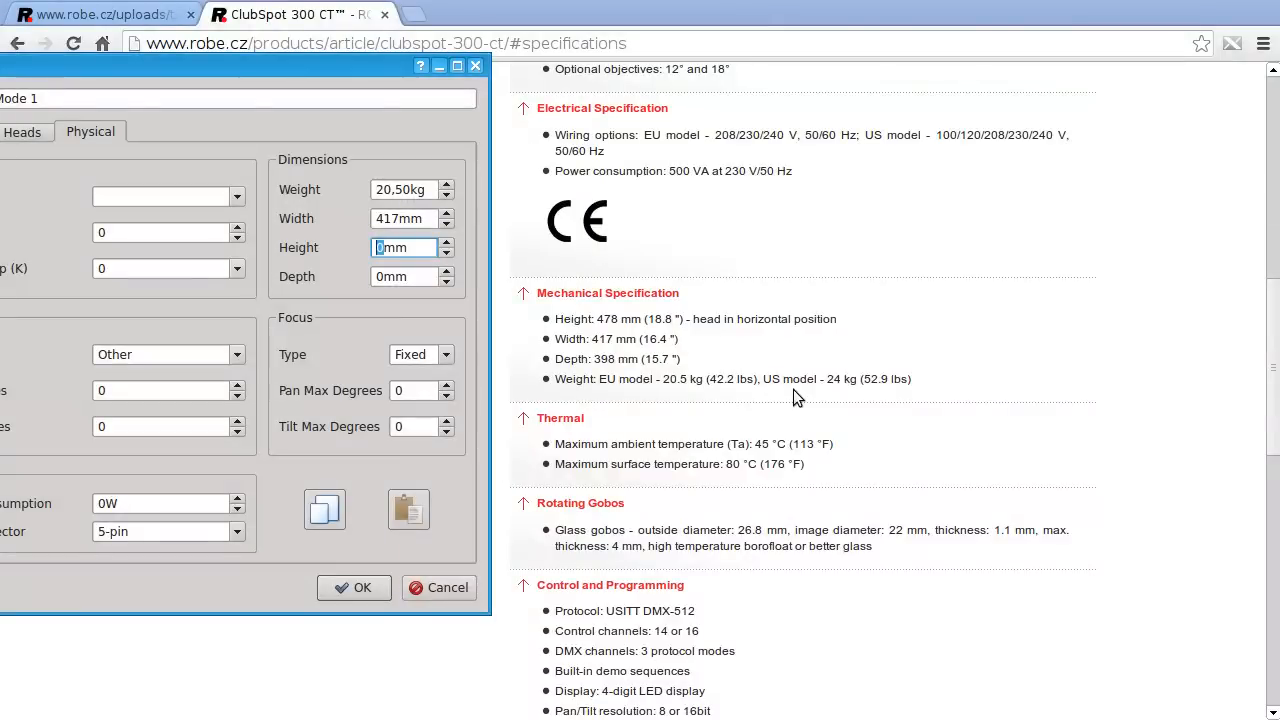
type("478")
key("Tab")
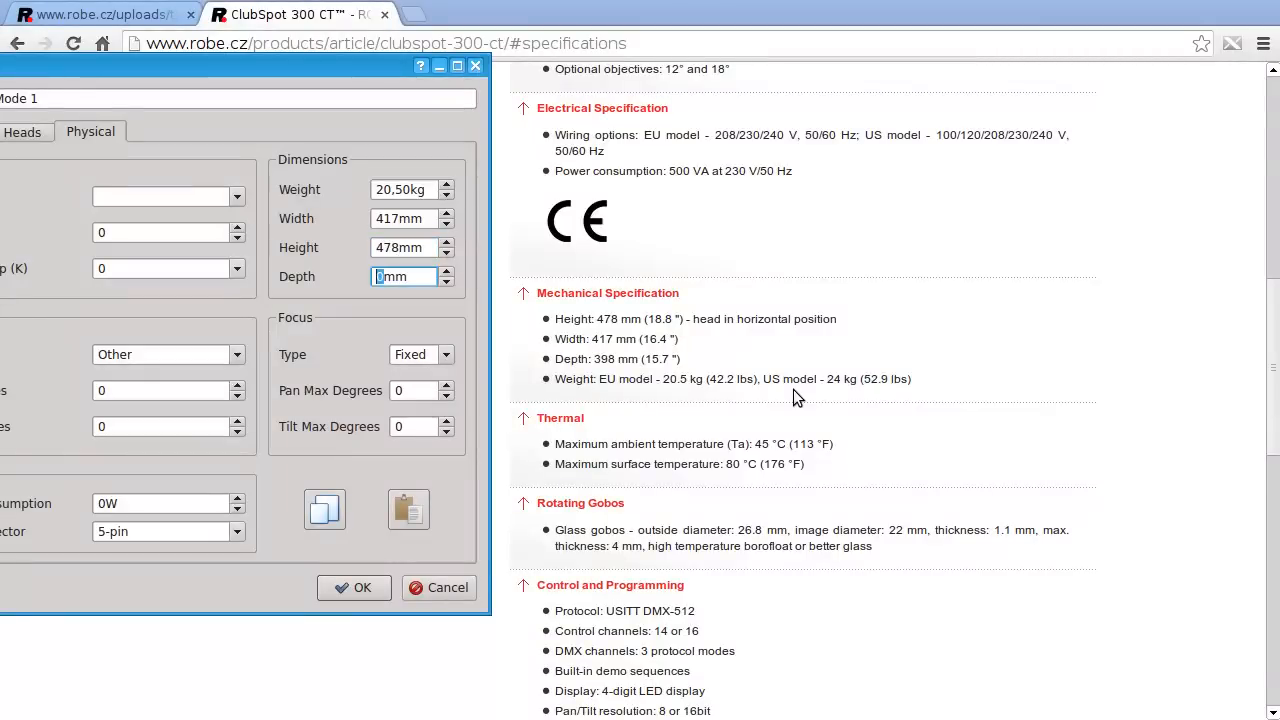
type("398")
Check the lamp source on the specifications page and set the bulb type to HSD 250W.
left_click_drag(275, 67, 262, 106)
scroll(820, 365, "up", 5)
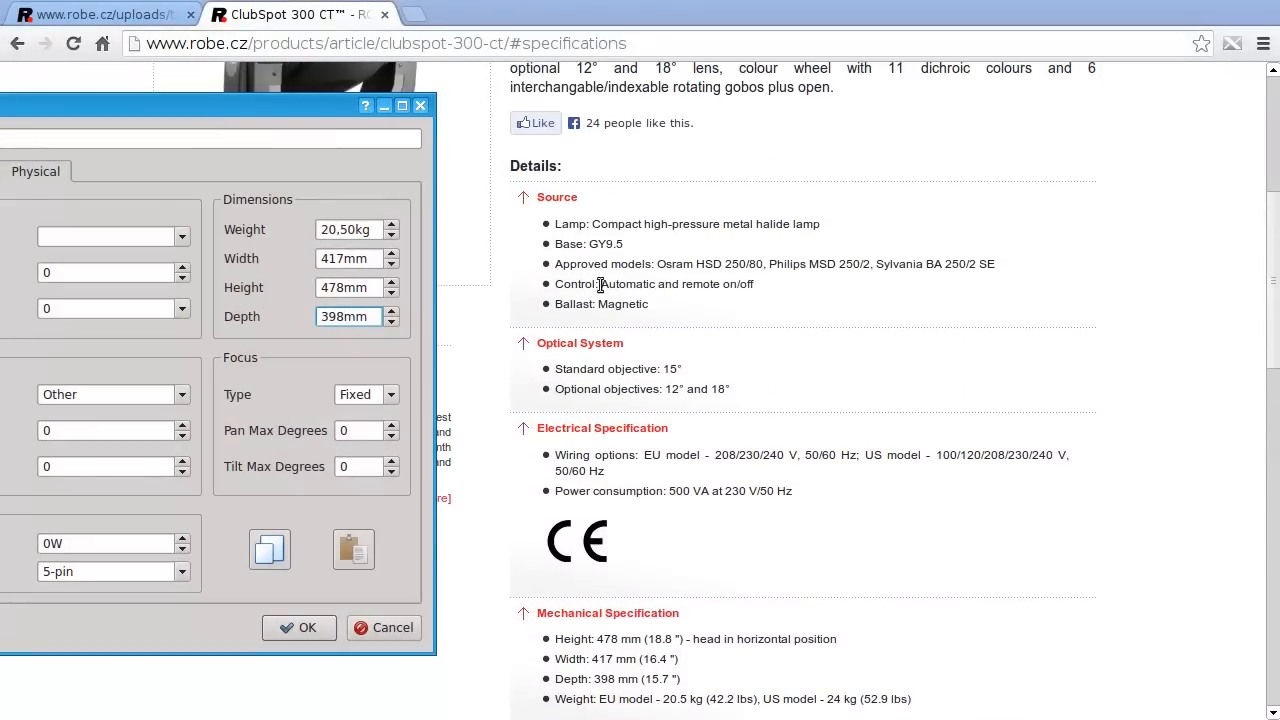
left_click_drag(218, 116, 293, 129)
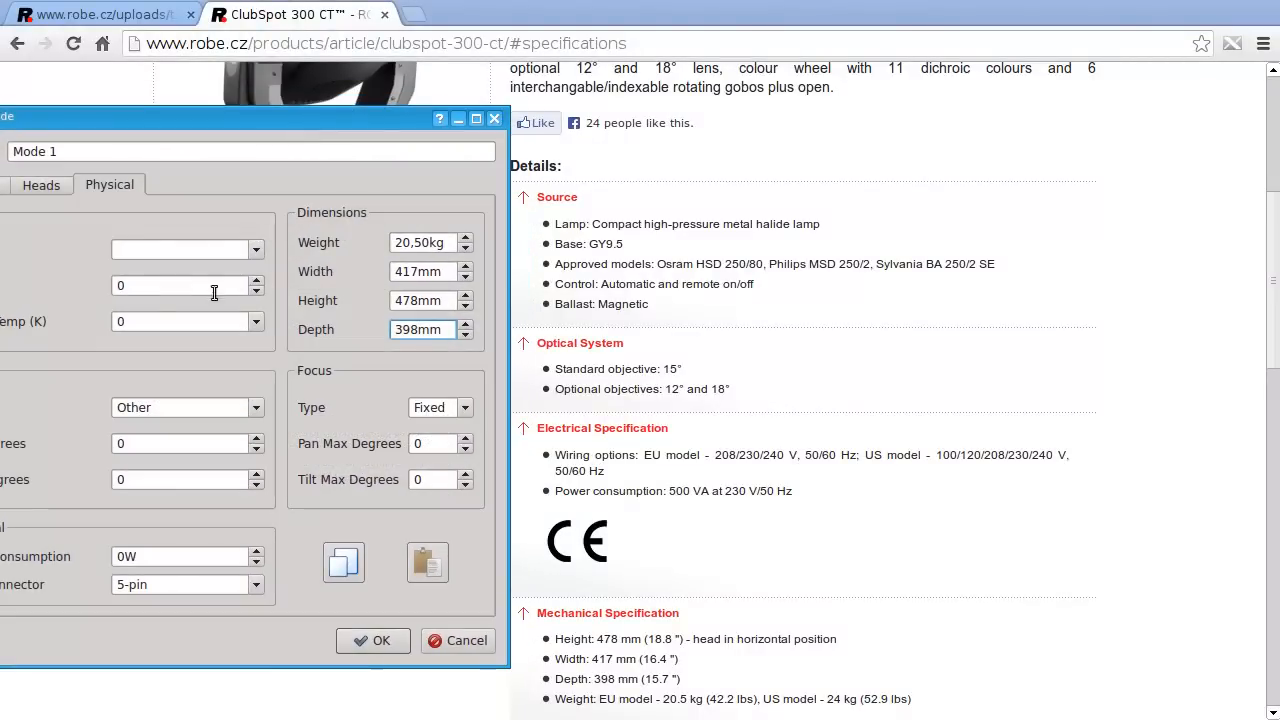
left_click(257, 250)
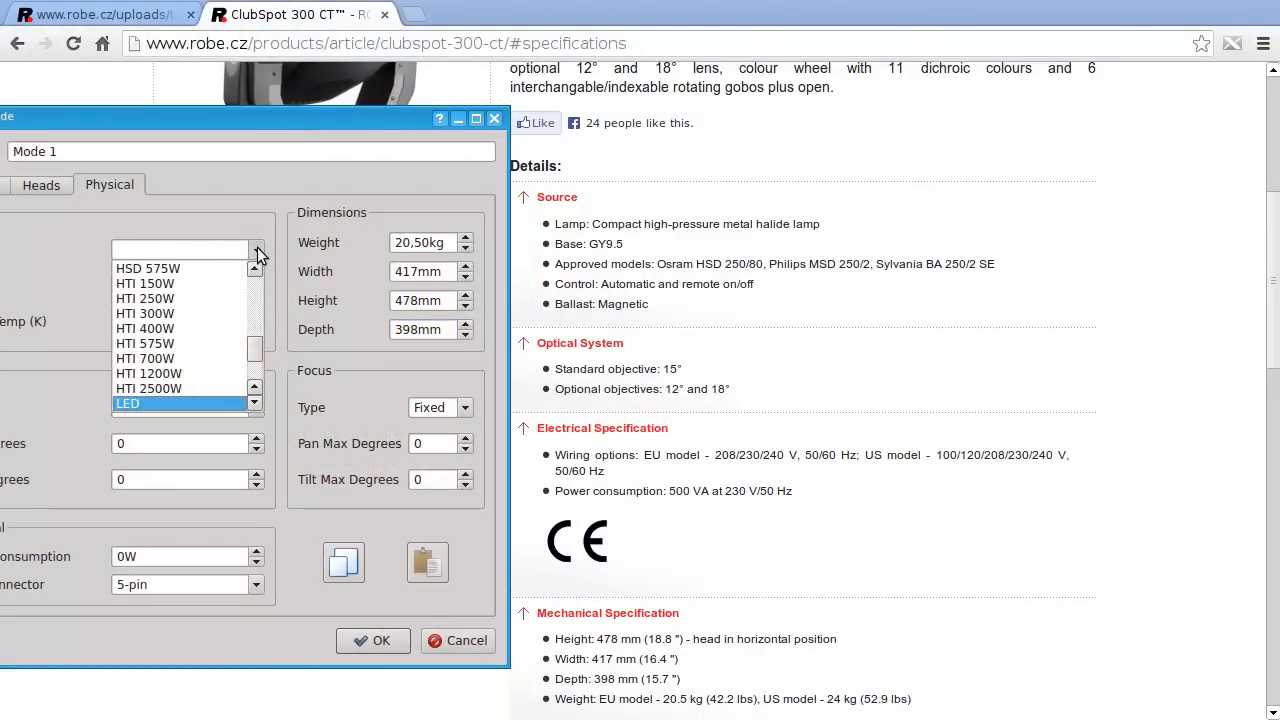
scroll(223, 311, "up", 2)
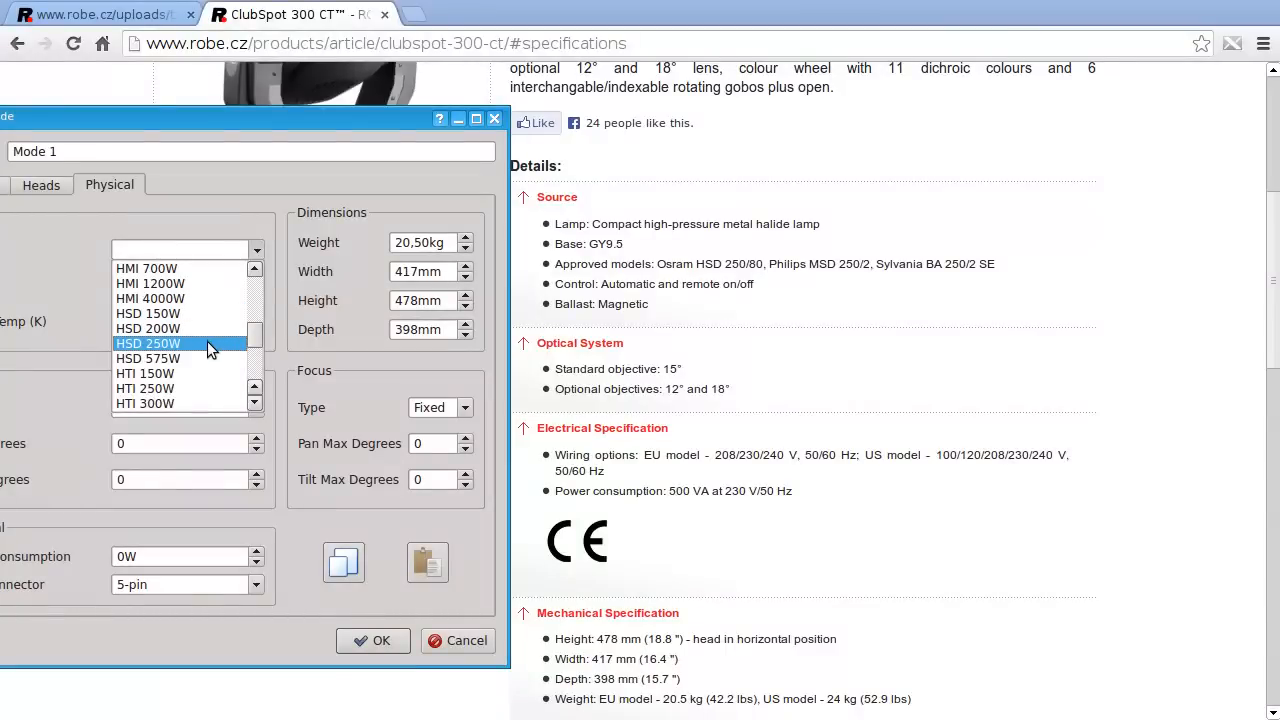
left_click(206, 343)
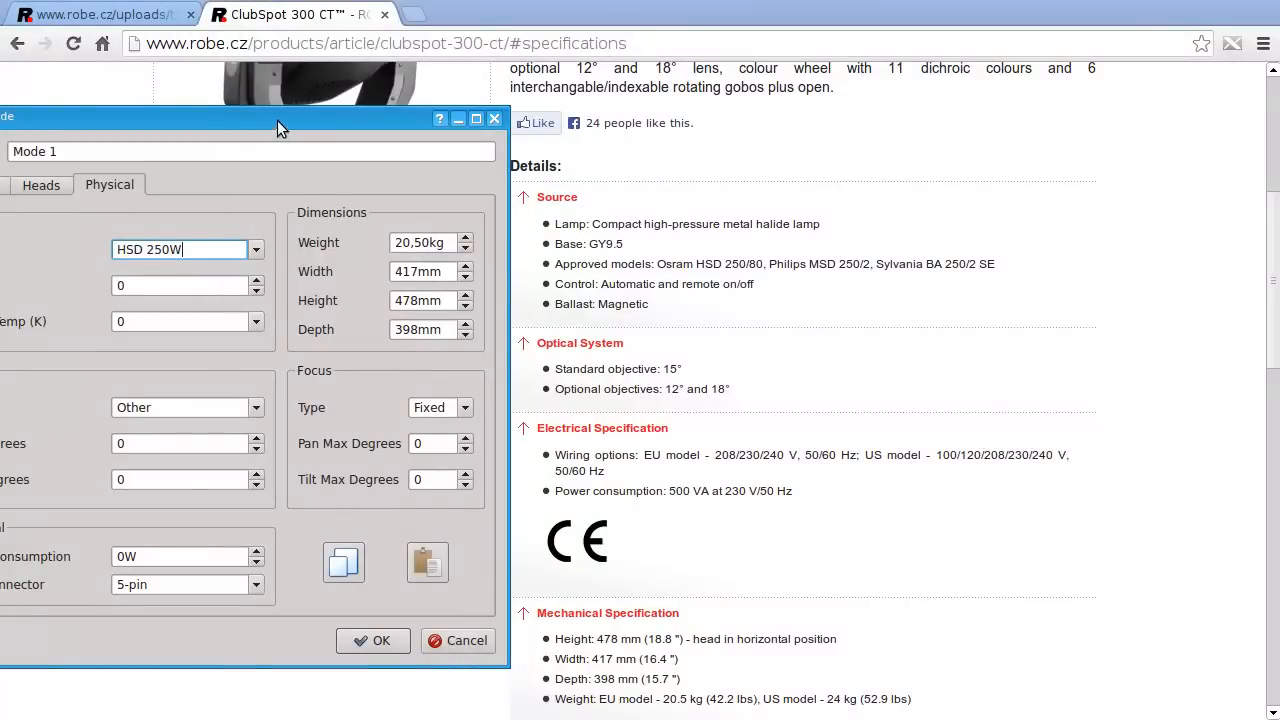
Look through the specifications for the optical data and set the lens's minimum and maximum degrees to 15.
left_click_drag(277, 121, 295, 120)
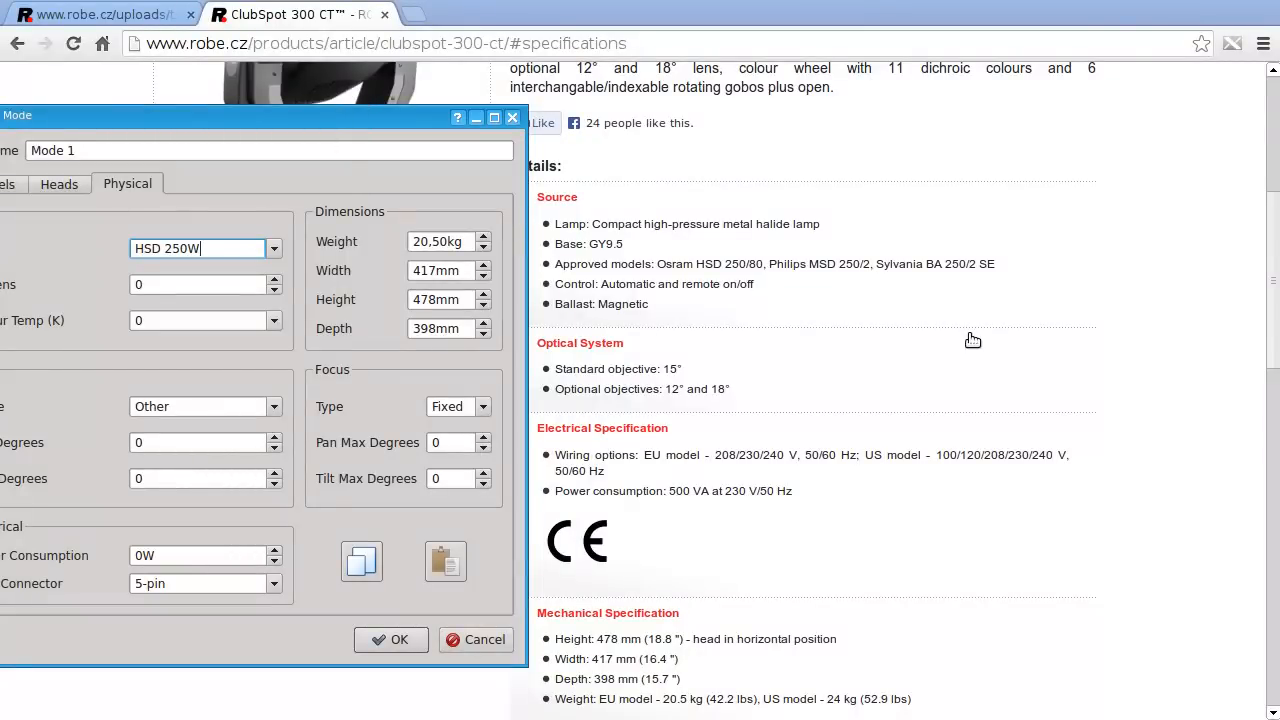
scroll(972, 340, "up", 1)
scroll(970, 338, "down", 2)
scroll(961, 340, "down", 5)
scroll(961, 340, "up", 1)
scroll(961, 340, "down", 4)
scroll(961, 332, "down", 9)
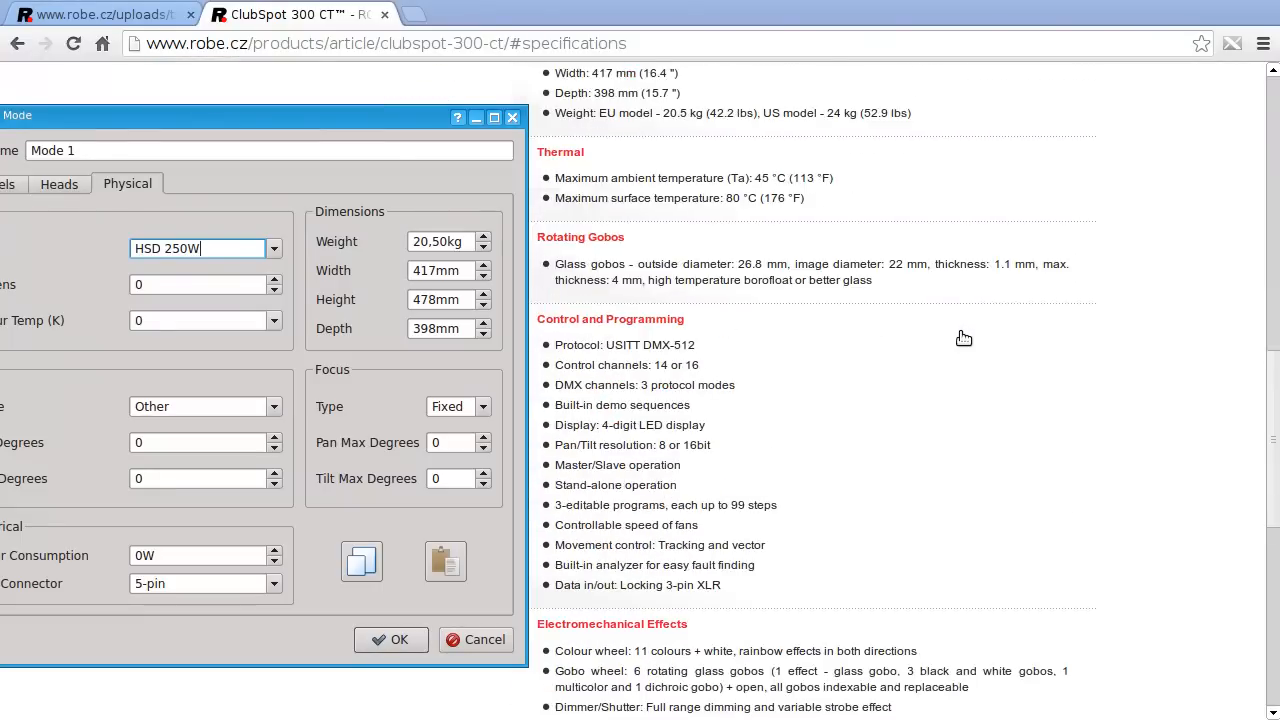
scroll(959, 332, "down", 3)
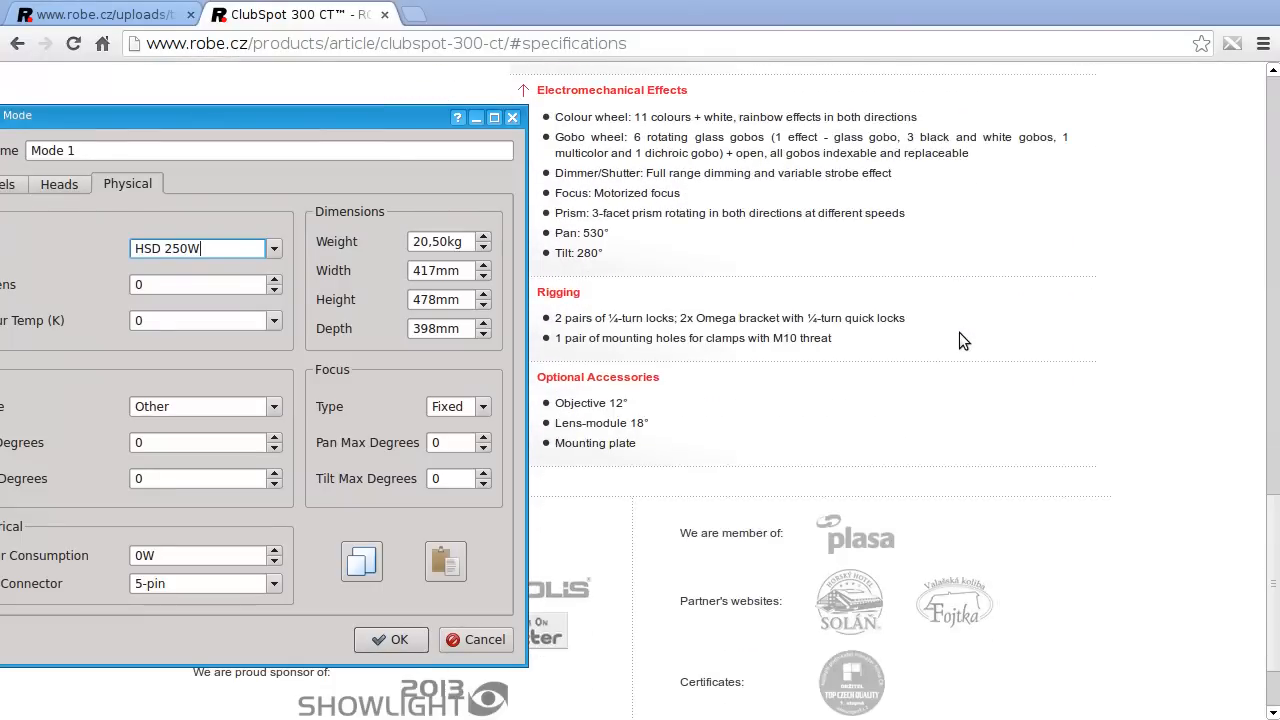
scroll(940, 320, "up", 3)
scroll(908, 304, "down", 1)
left_click_drag(270, 115, 418, 99)
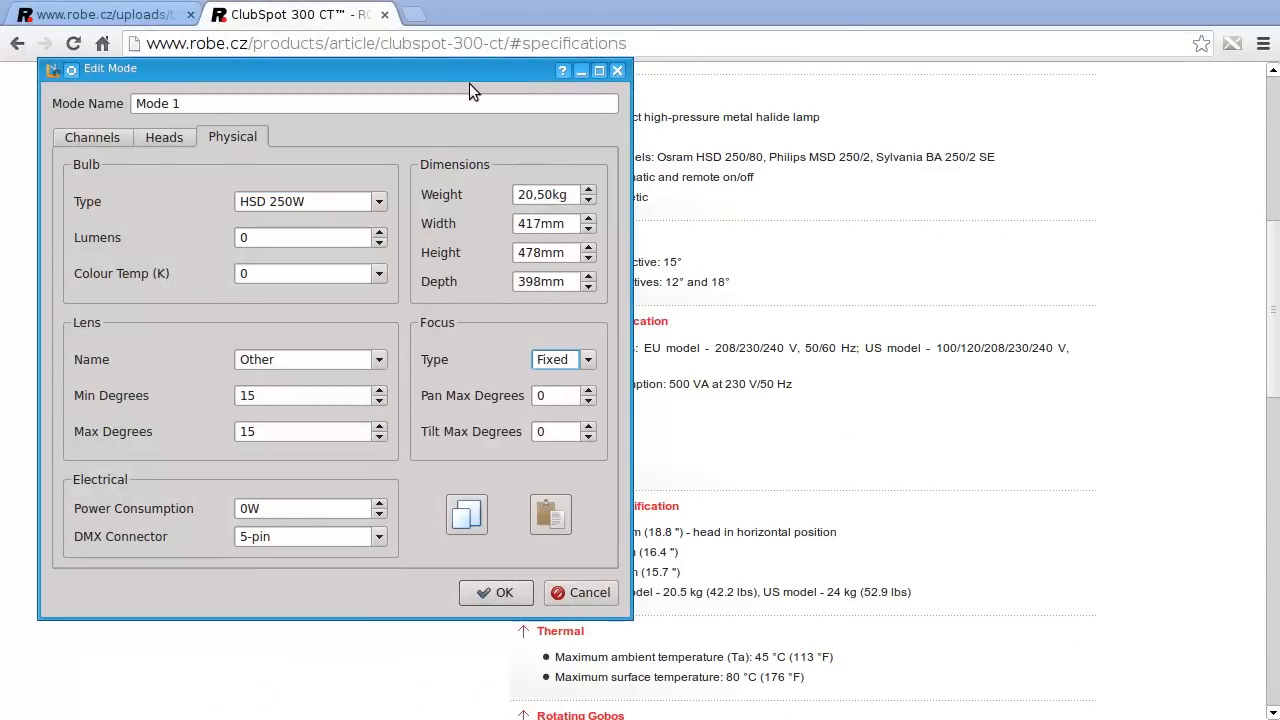
Look up the pan and tilt ranges in the specifications and set Pan Max Degrees to 530 and Tilt Max Degrees to 280.
left_click_drag(455, 74, 344, 62)
scroll(903, 462, "down", 8)
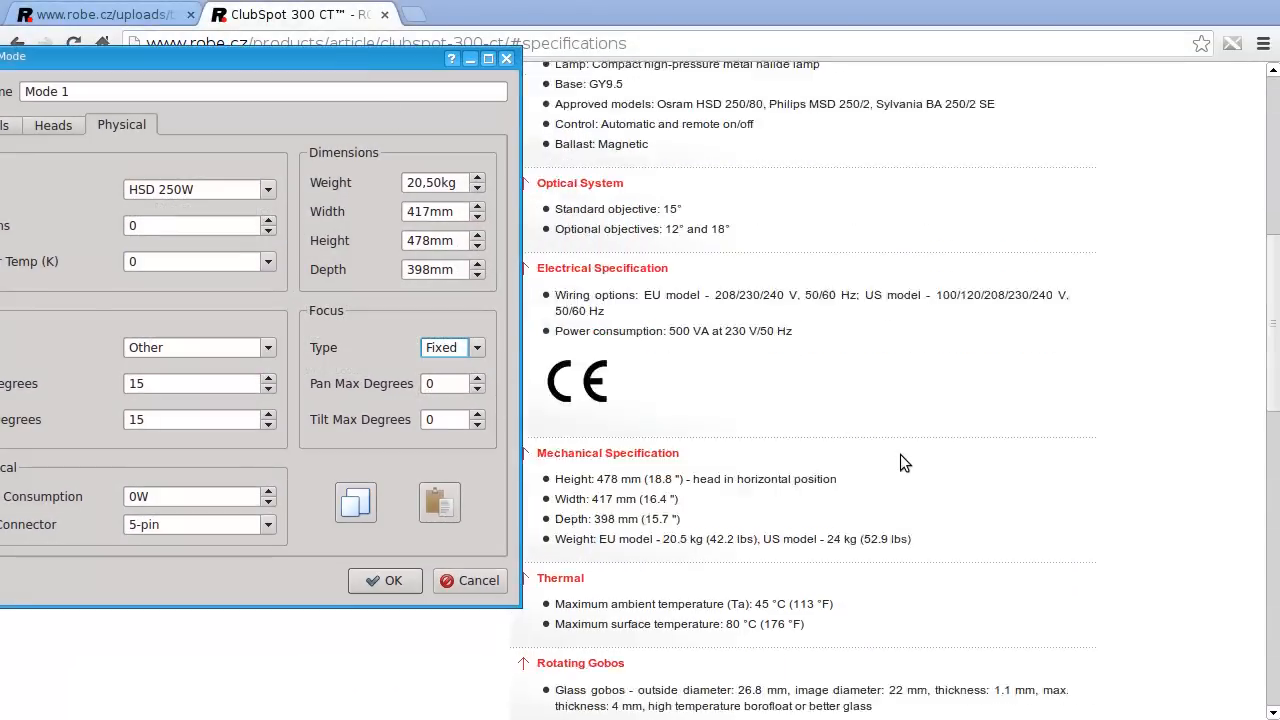
scroll(897, 453, "down", 2)
left_click(450, 383)
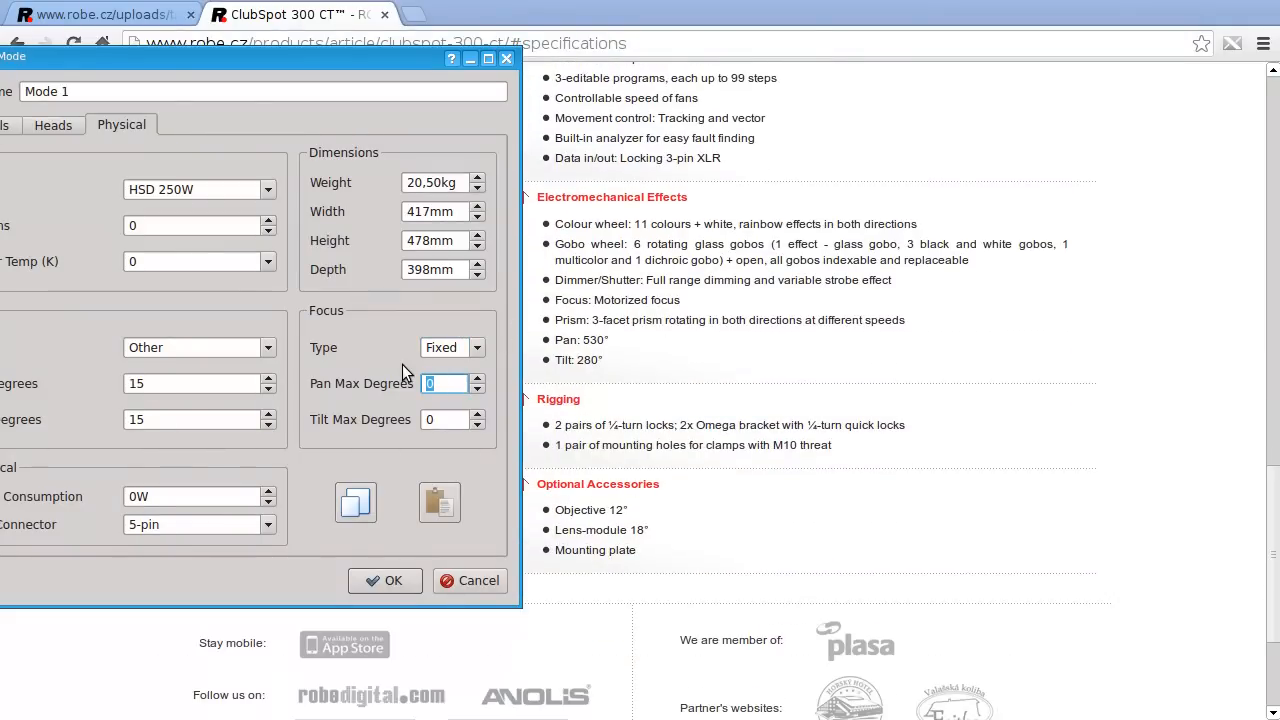
key("Tab")
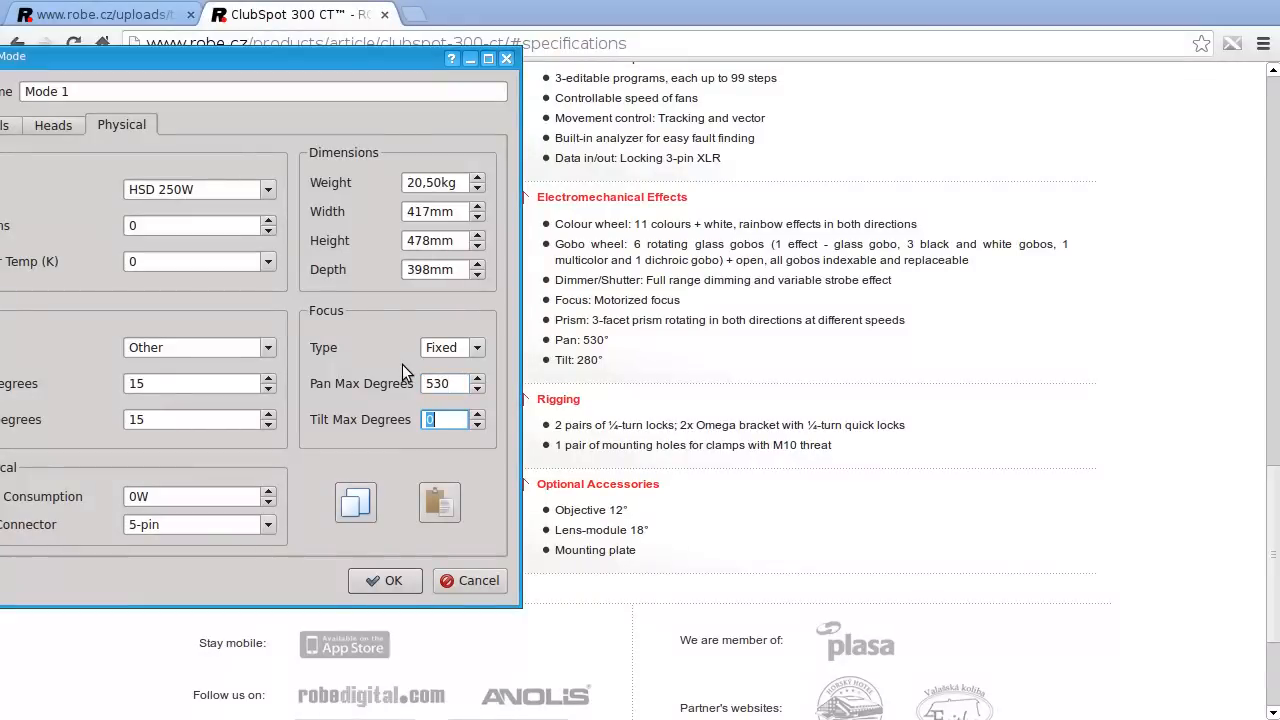
type("280")
key("Tab")
Check the electrical specification, then set the power consumption to 450 W and the DMX connector to 3-pin.
left_click_drag(227, 62, 249, 81)
scroll(958, 400, "down", 2)
scroll(958, 400, "up", 2)
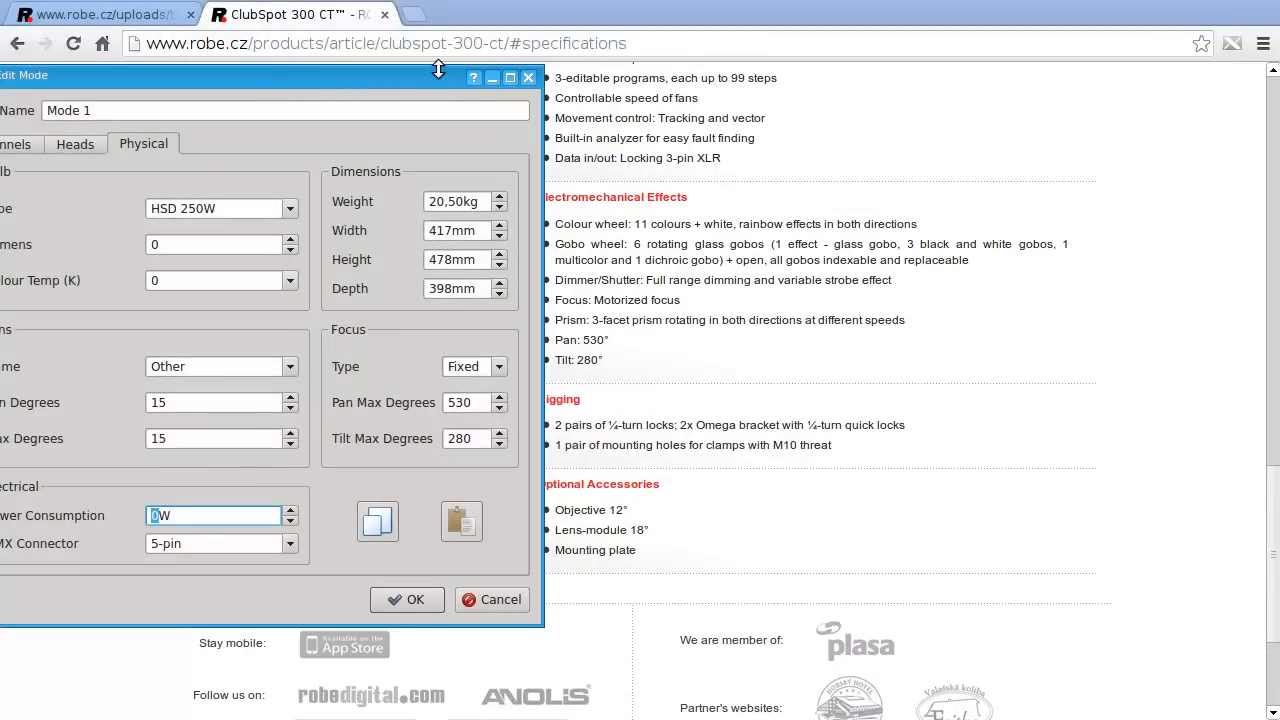
scroll(977, 445, "up", 12)
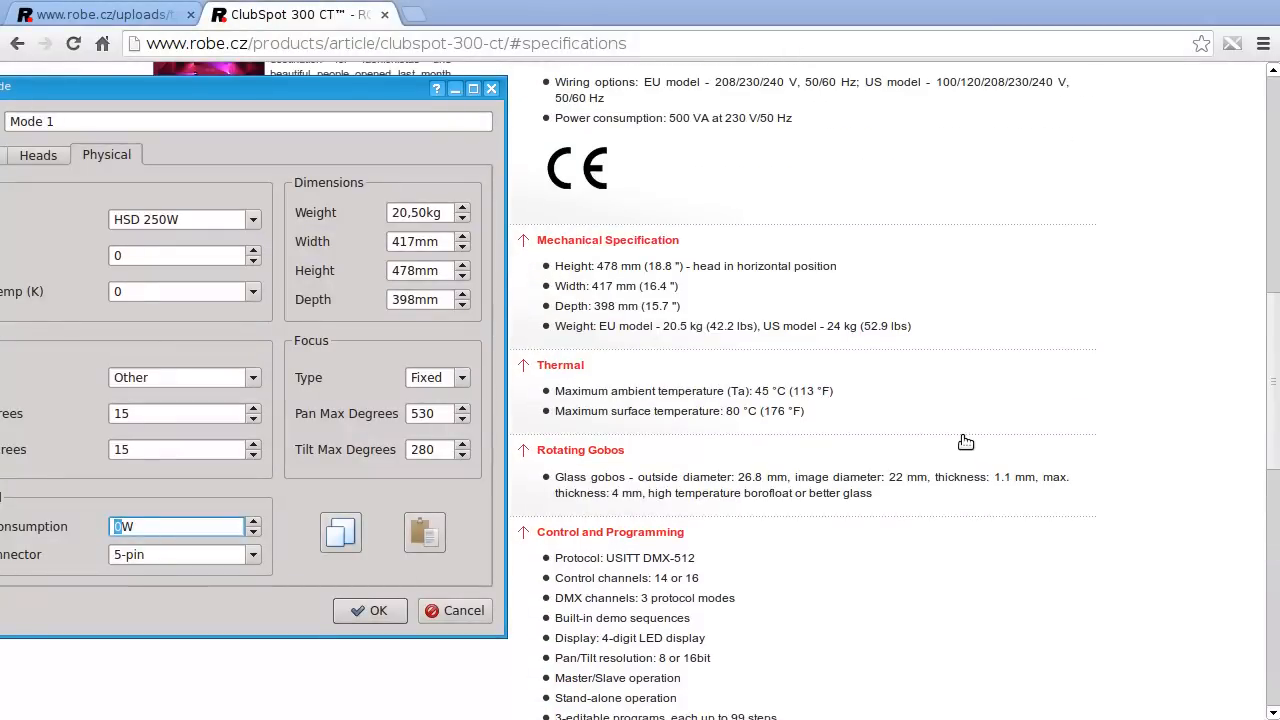
scroll(966, 443, "up", 5)
left_click_drag(320, 88, 500, 75)
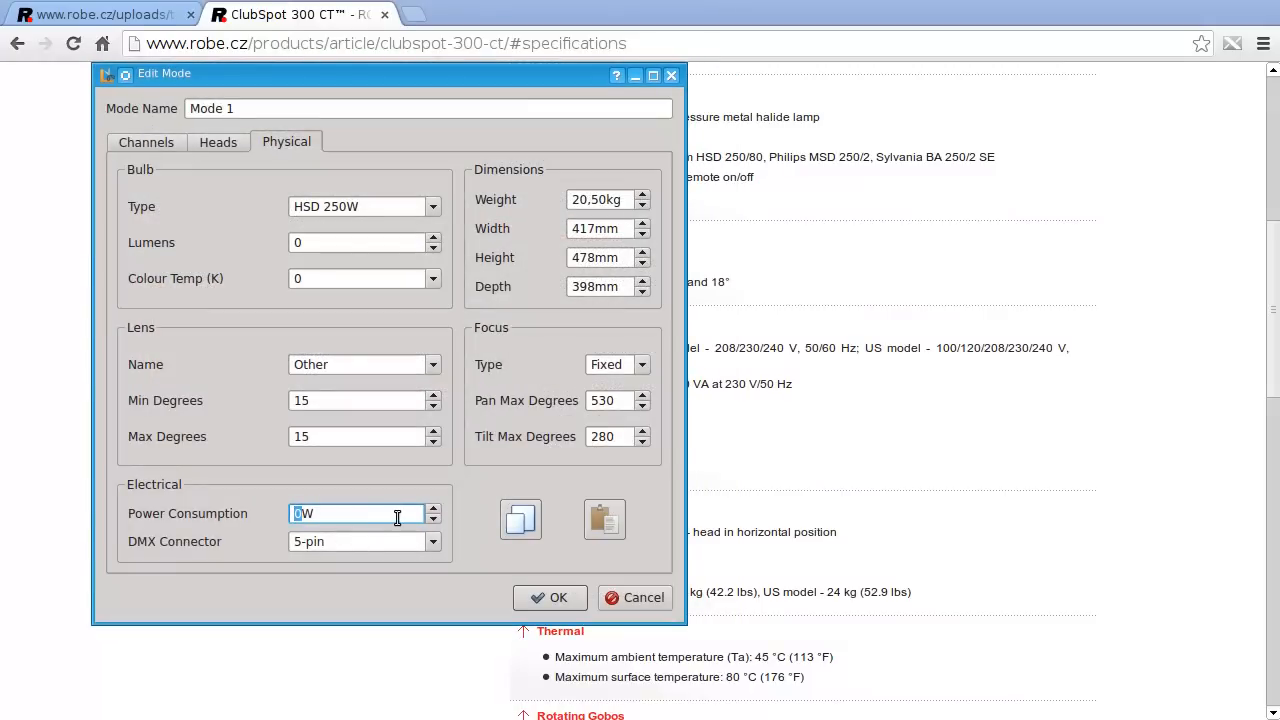
key("Tab")
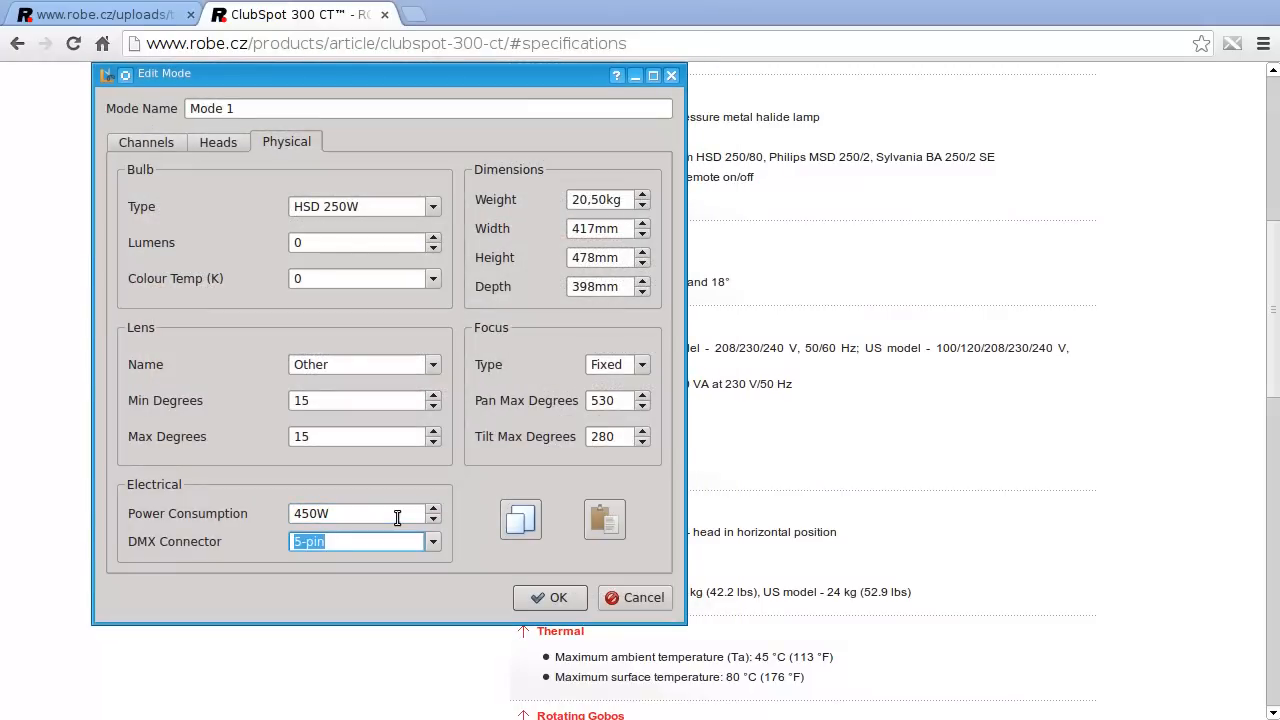
key("Up")
Review Mode 1's channels, heads and physical properties, and confirm the mode.
left_click(232, 144)
left_click(135, 138)
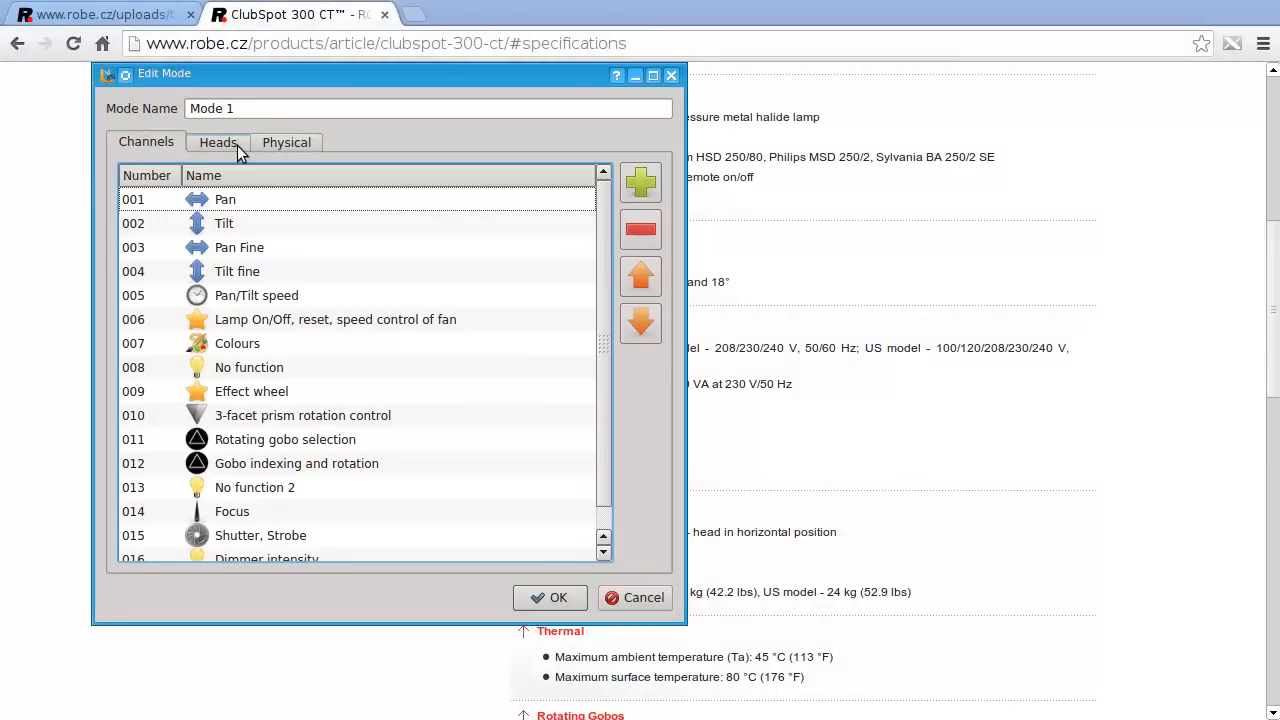
left_click(216, 143)
left_click(290, 143)
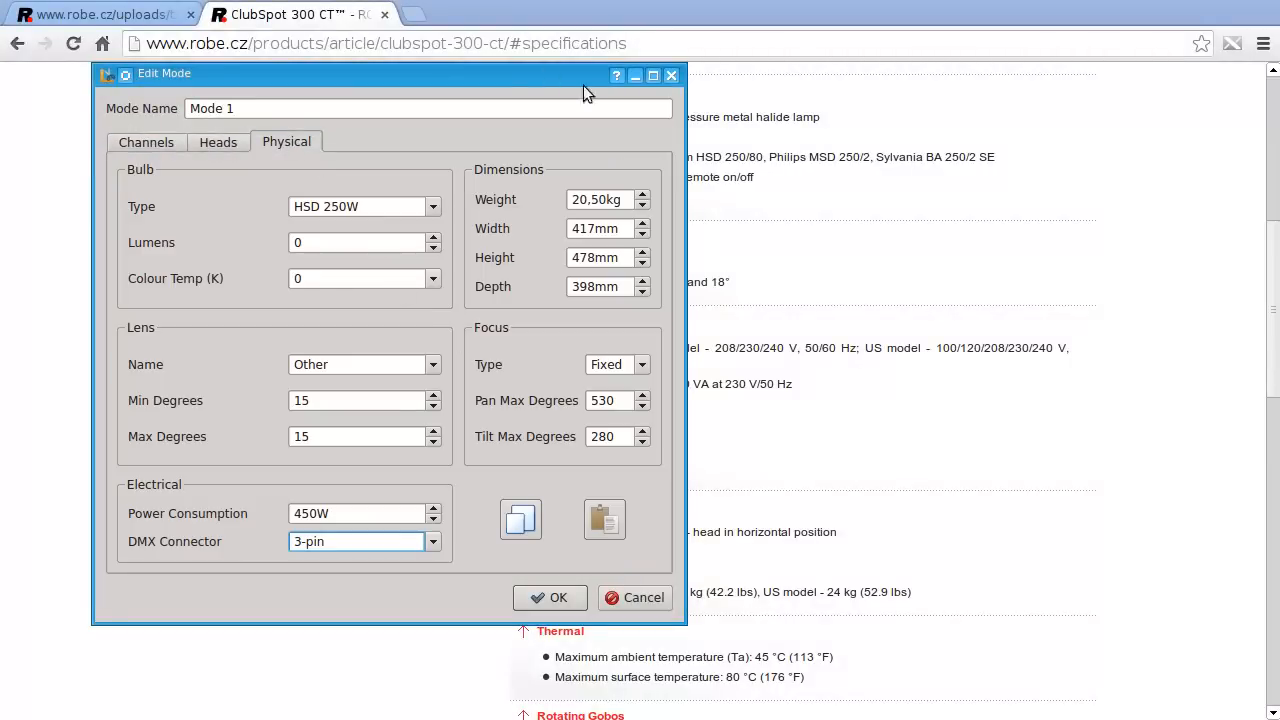
left_click(567, 599)
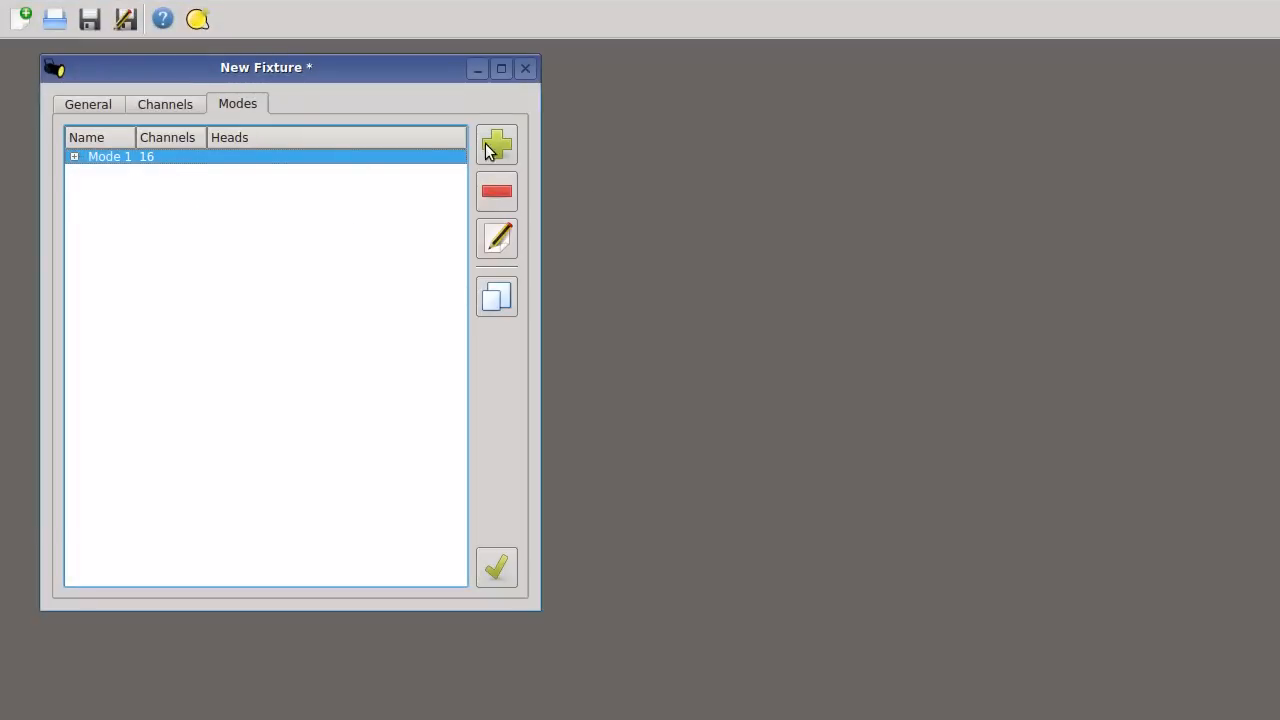
Add a new mode named Mode 2 and check the Mode 2 channel order in the PDF.
left_click(500, 148)
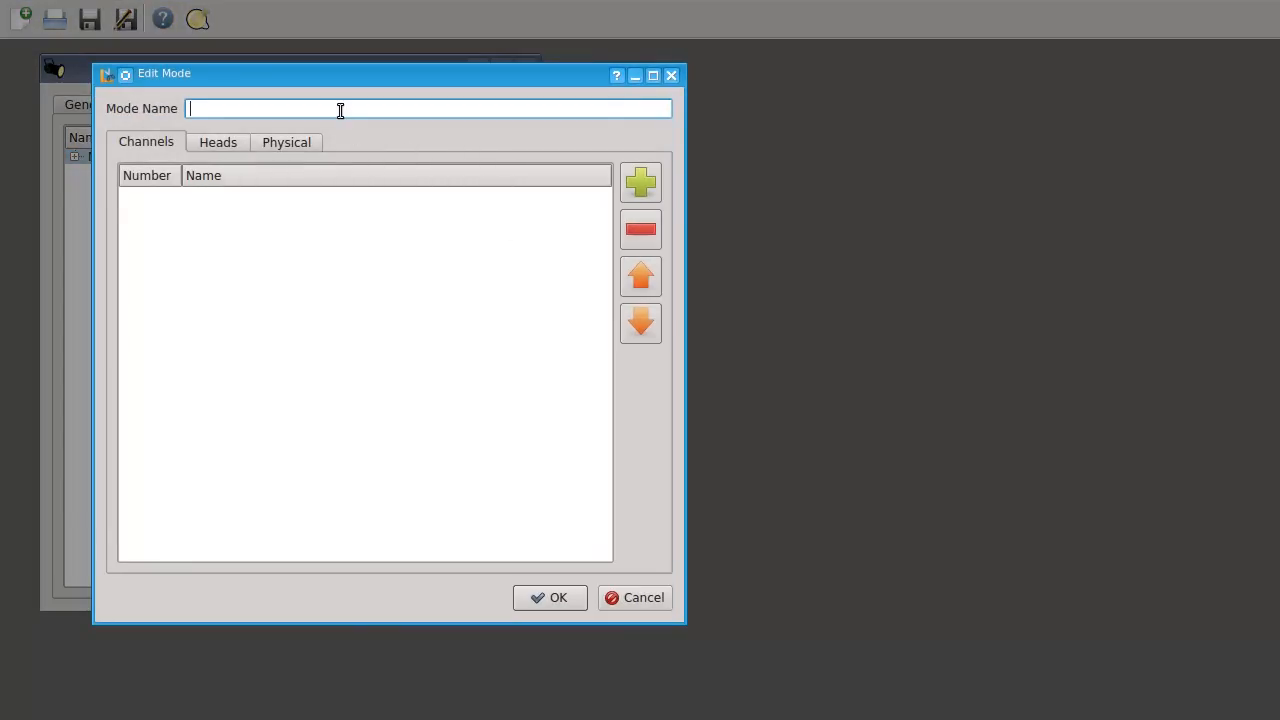
left_click(271, 271)
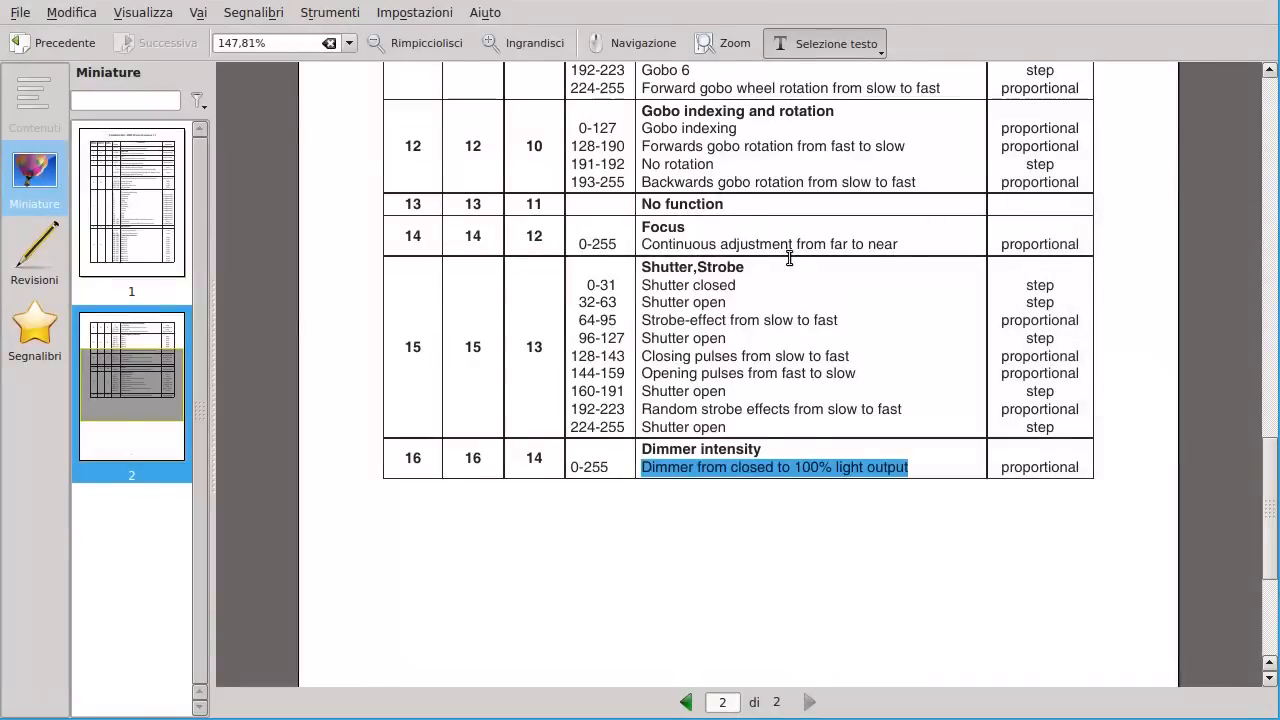
scroll(789, 258, "up", 15)
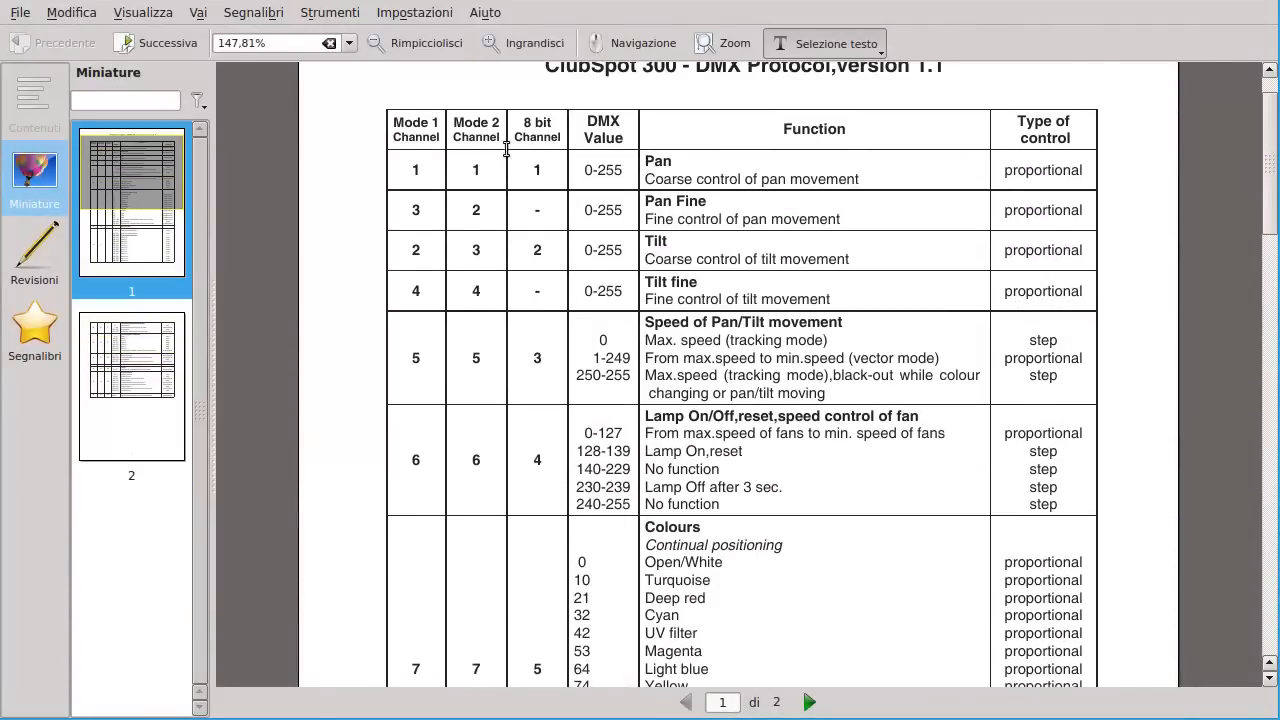
scroll(483, 315, "down", 3)
scroll(485, 320, "down", 18)
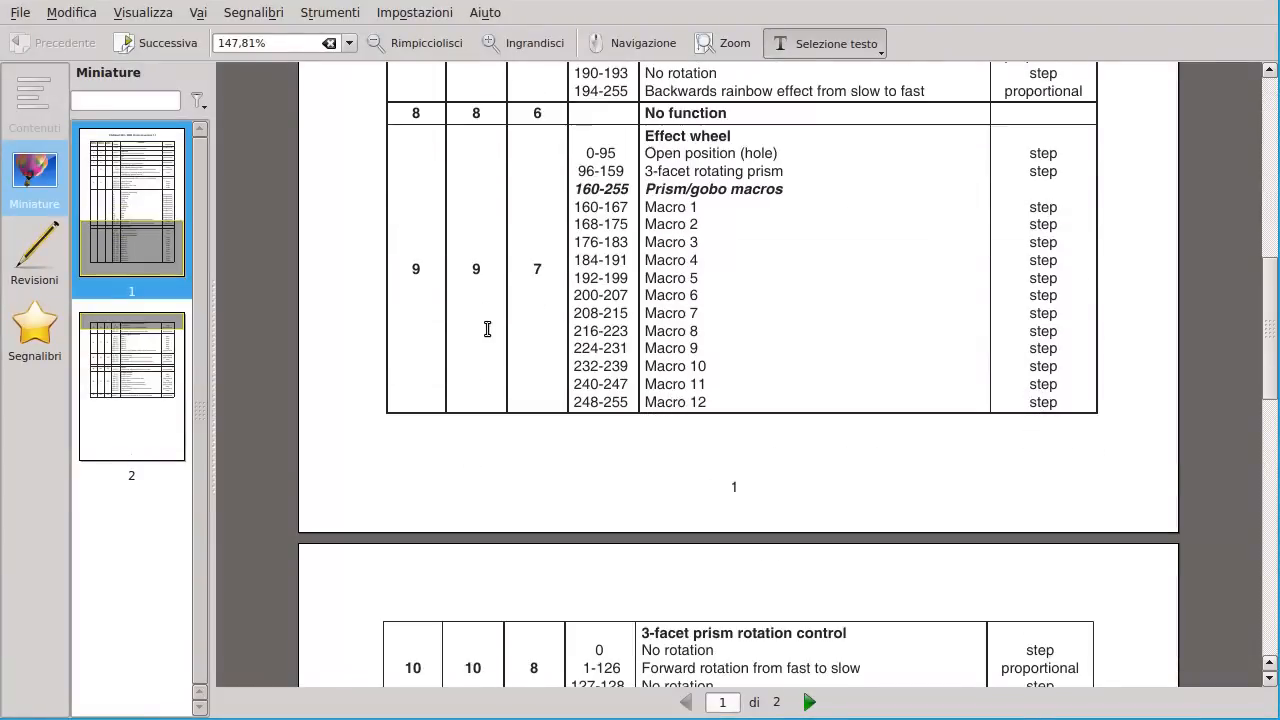
scroll(494, 363, "up", 10)
scroll(492, 374, "up", 13)
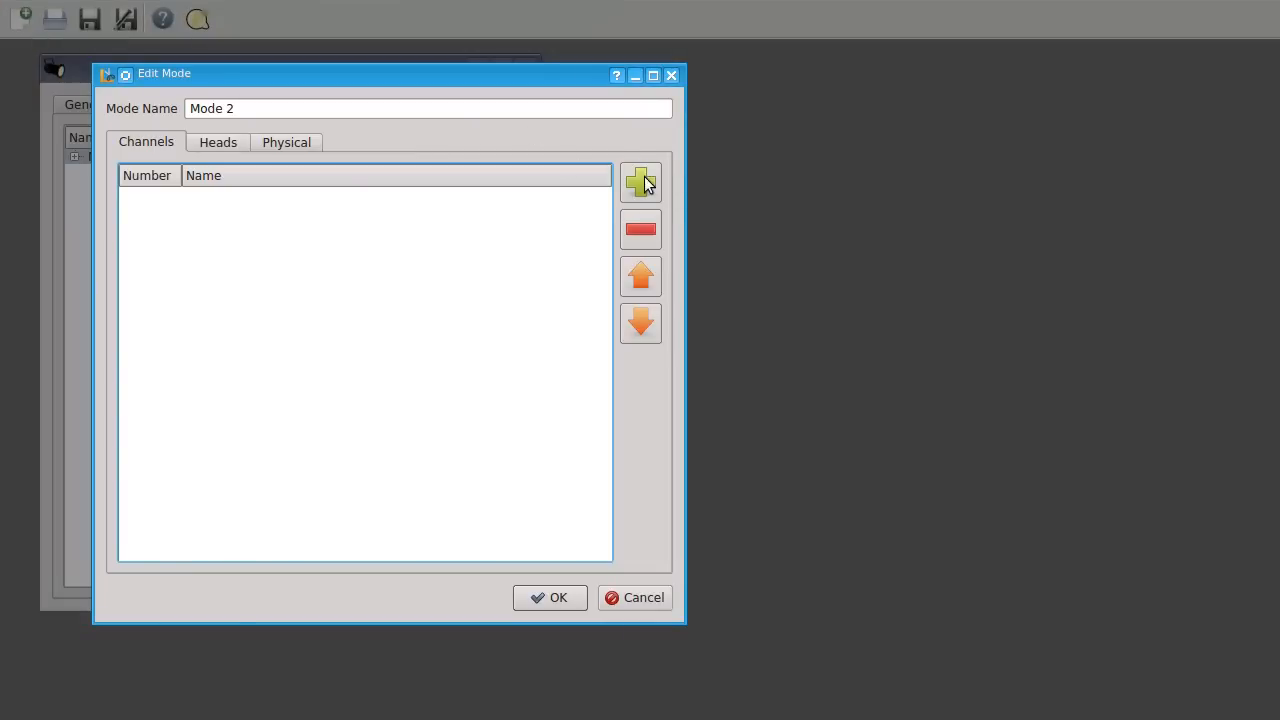
Add all available channels from Pan to Dimmer intensity to Mode 2 in their listed order and confirm the selection.
left_click(645, 185)
left_click(228, 230)
scroll(237, 337, "down", 3)
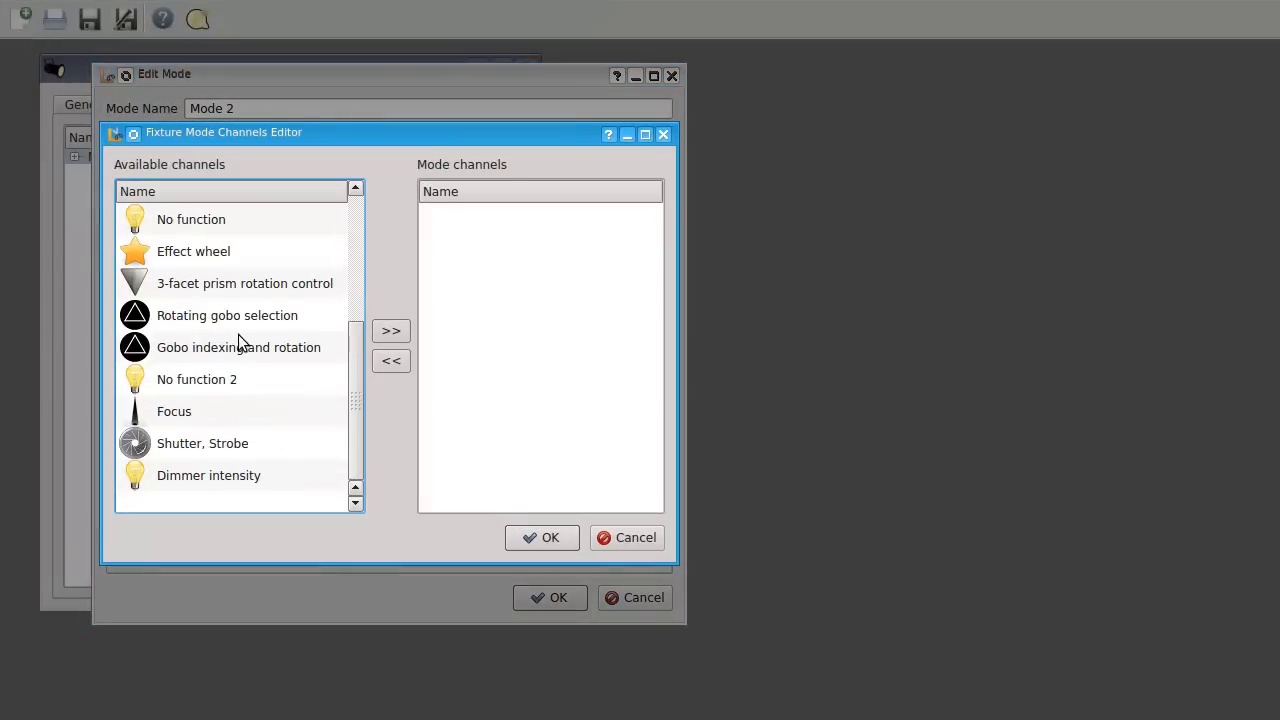
left_click(210, 468, "shift")
left_click_drag(210, 457, 557, 363)
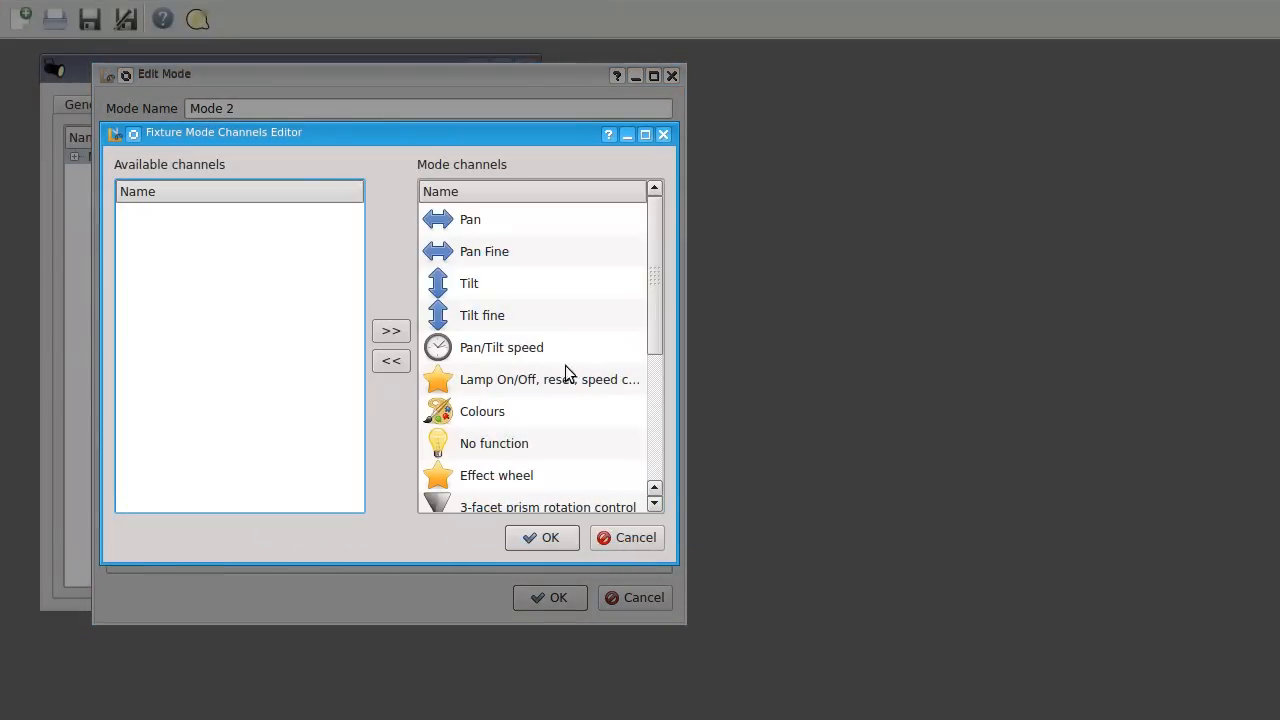
left_click(548, 537)
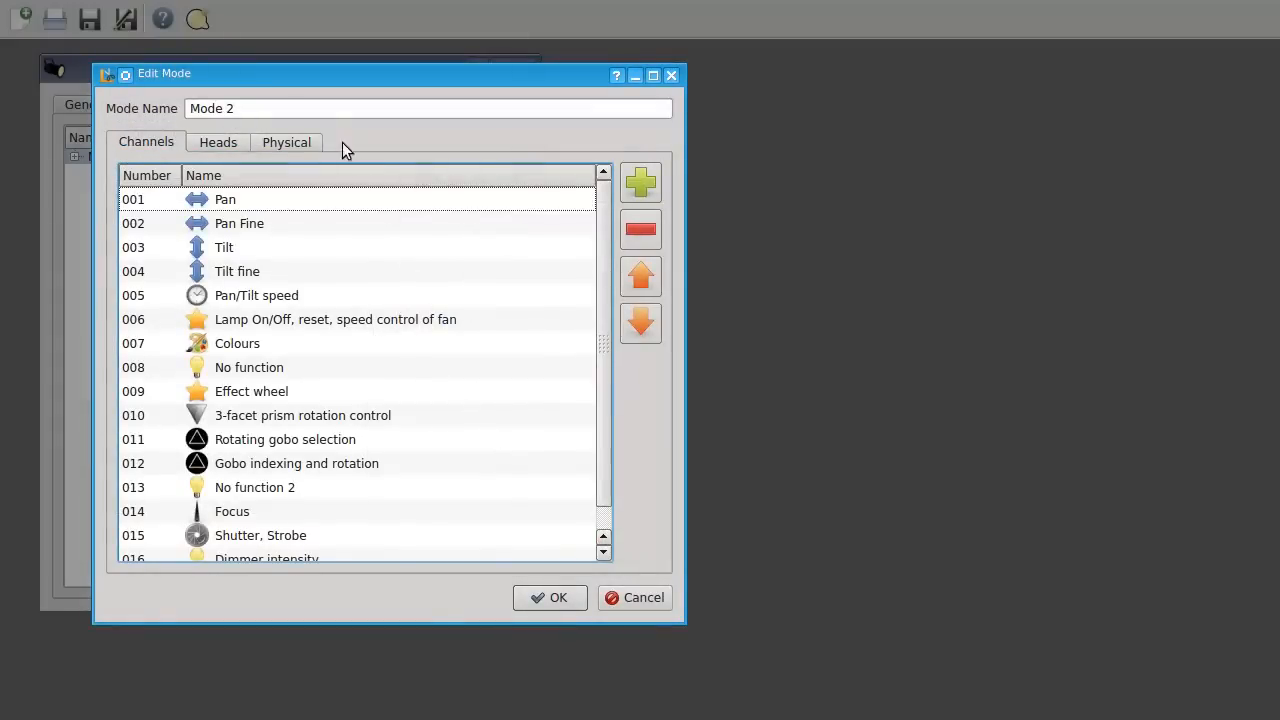
Check Mode 2's physical properties and channel list, and confirm the mode.
left_click(313, 144)
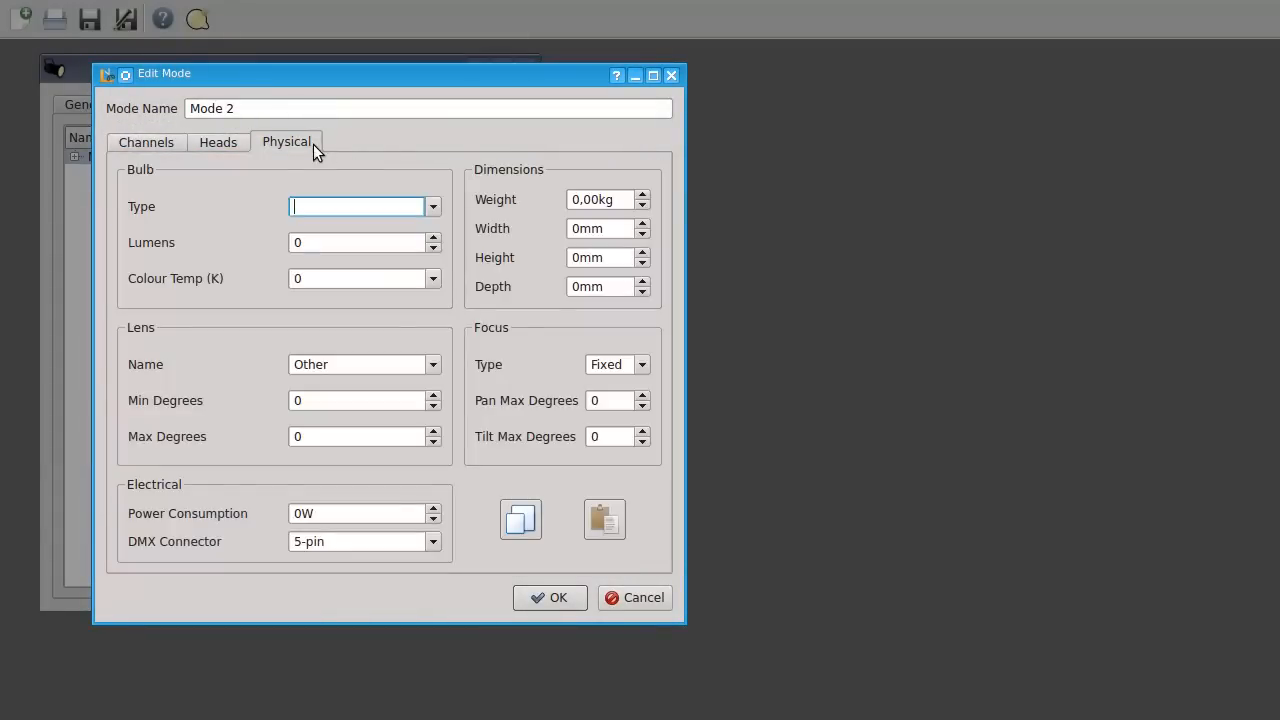
left_click(171, 145)
left_click(560, 598)
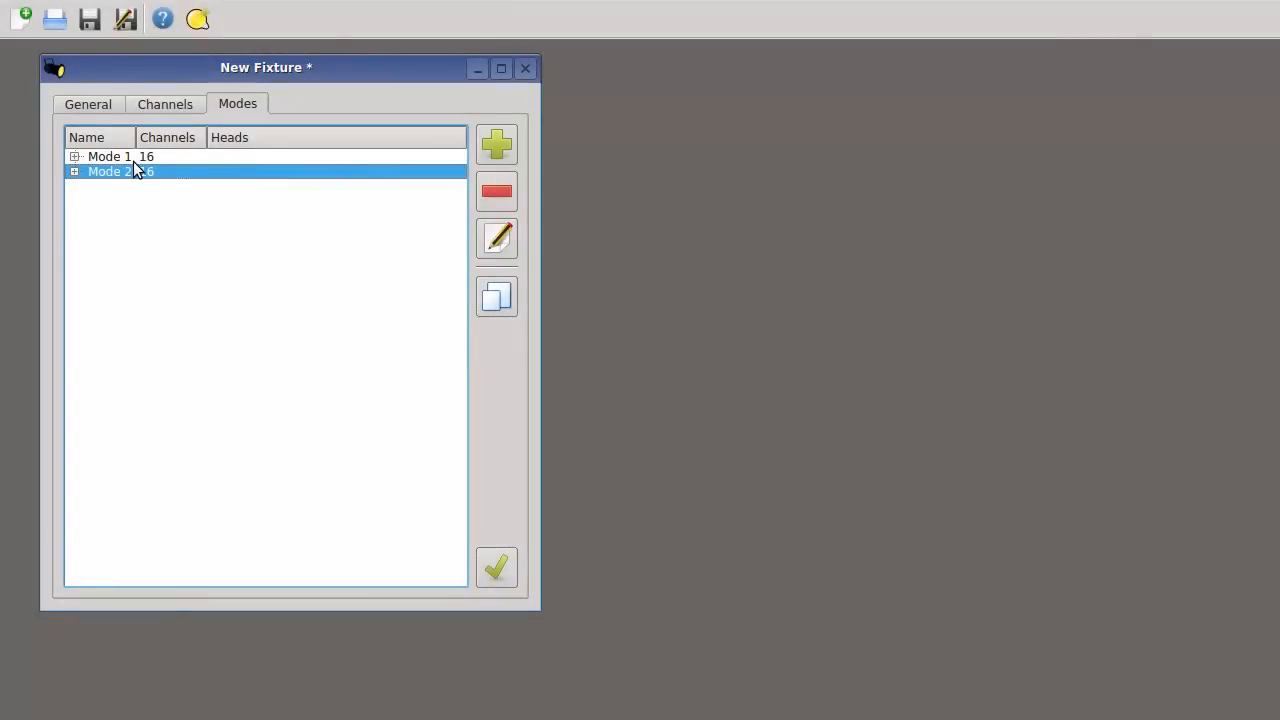
Copy the physical properties of Mode 1 and confirm the mode.
double_click(150, 157)
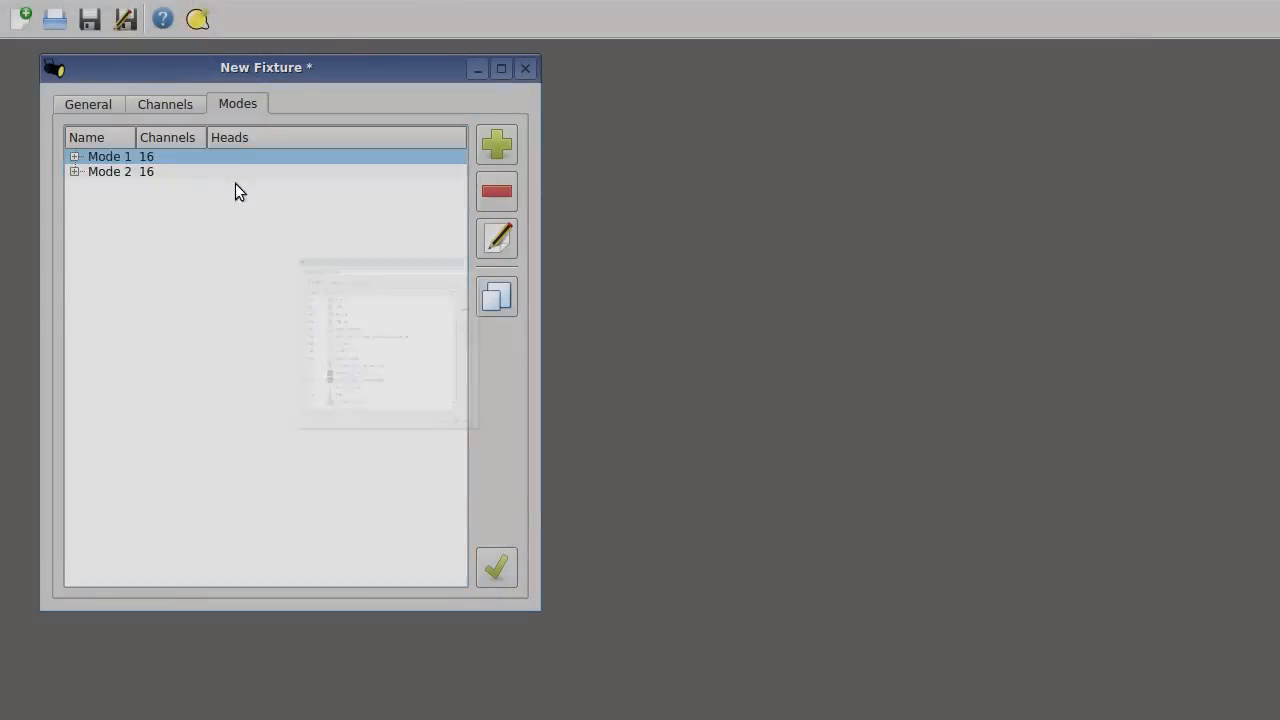
left_click(313, 141)
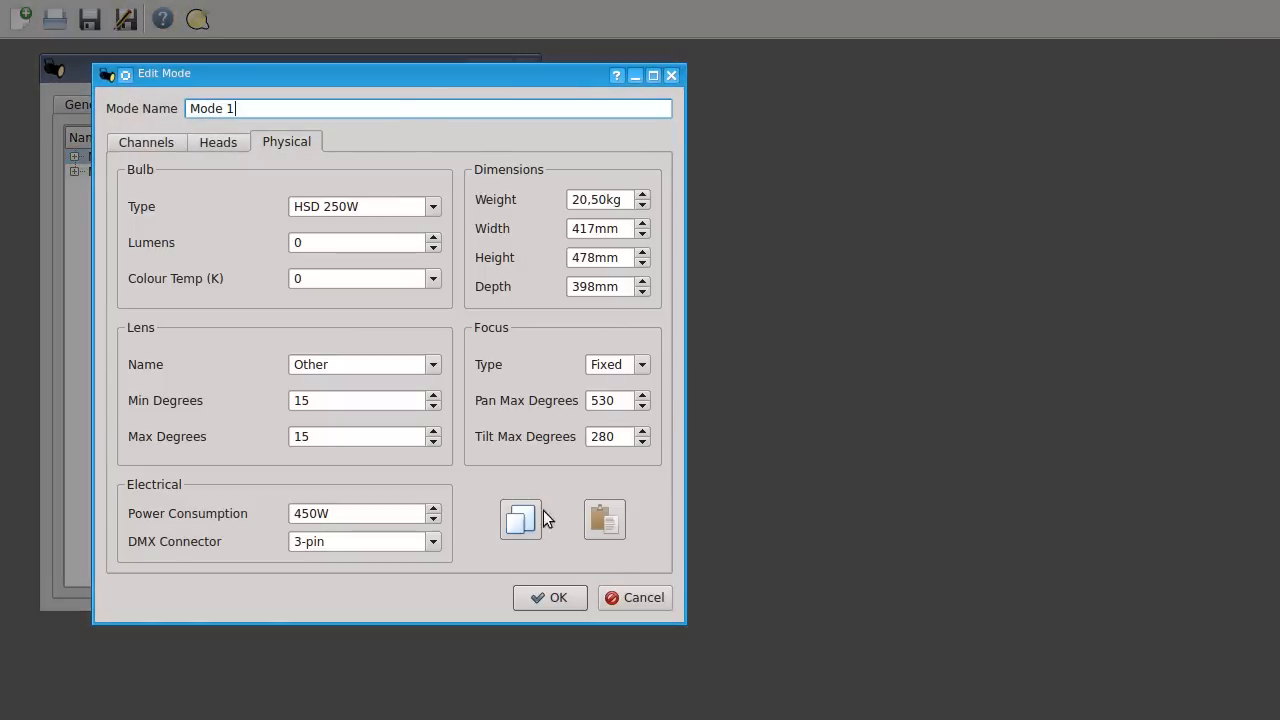
left_click(563, 598)
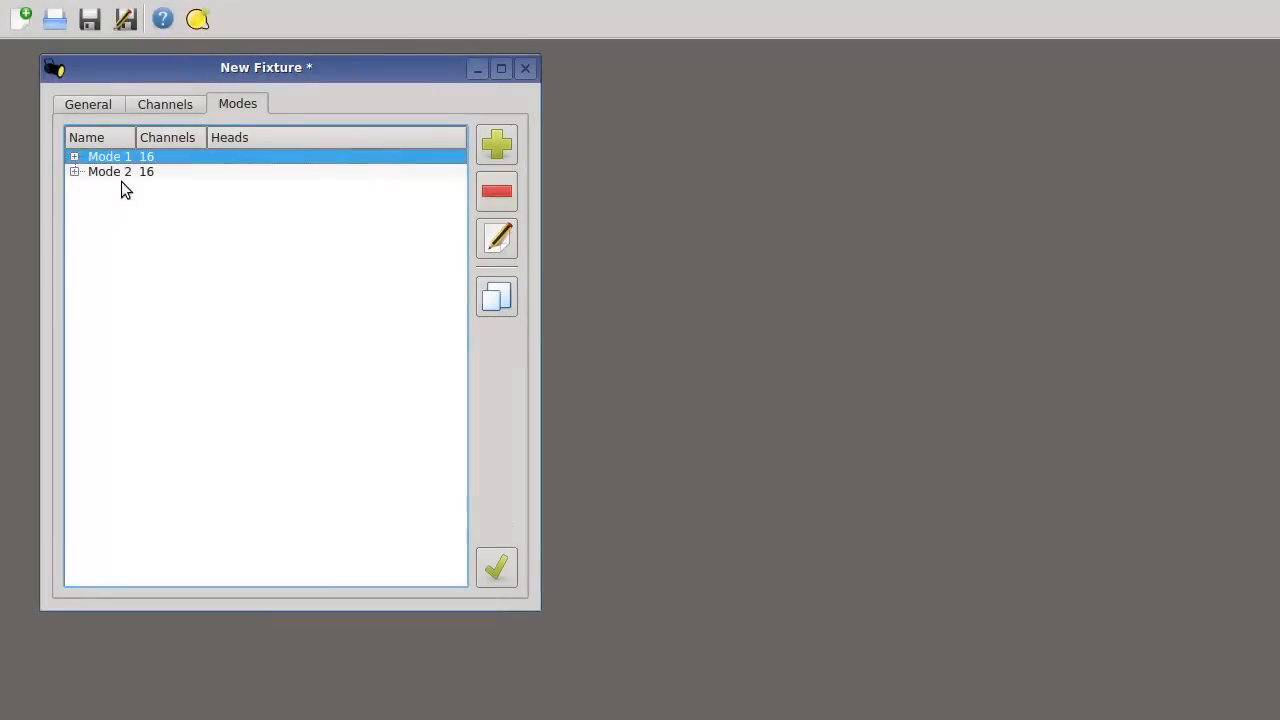
Paste the copied physical properties into Mode 2 and confirm the mode.
double_click(130, 170)
left_click(288, 142)
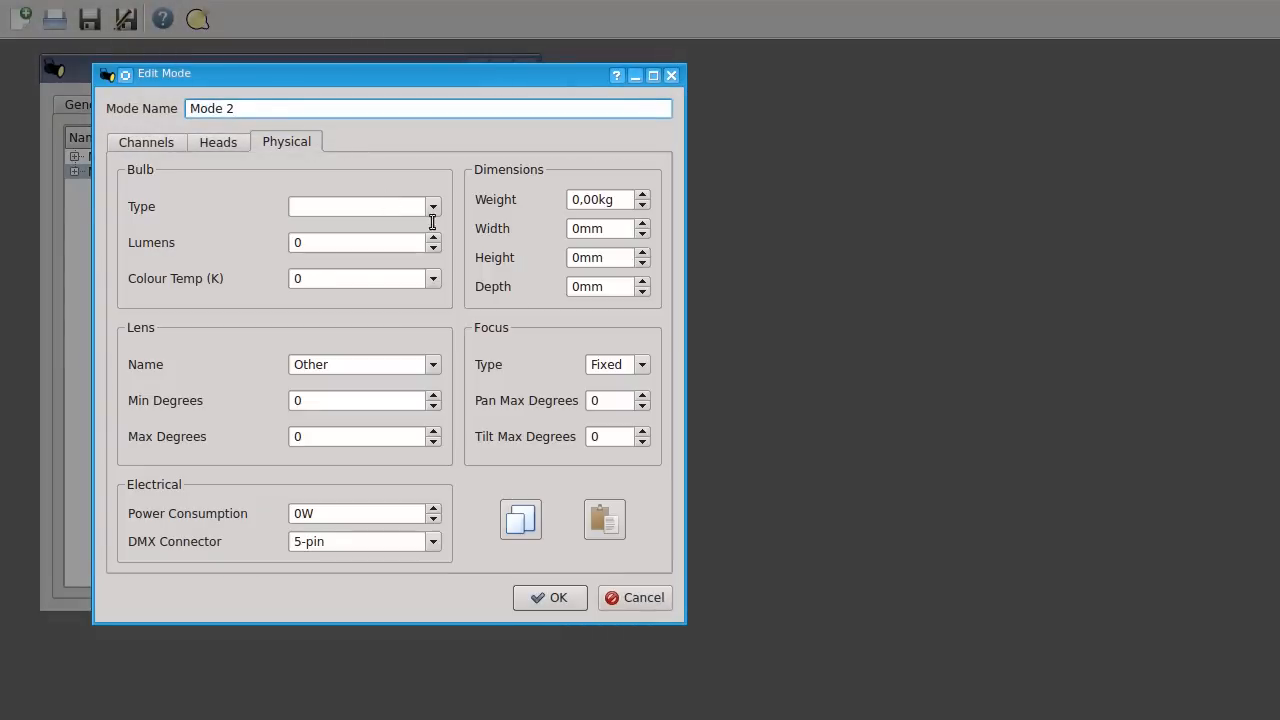
left_click(604, 518)
left_click(559, 597)
Add a new mode named 8 Bit and place its dialog so the 8 bit channel column in the PDF can be read.
left_click(506, 146)
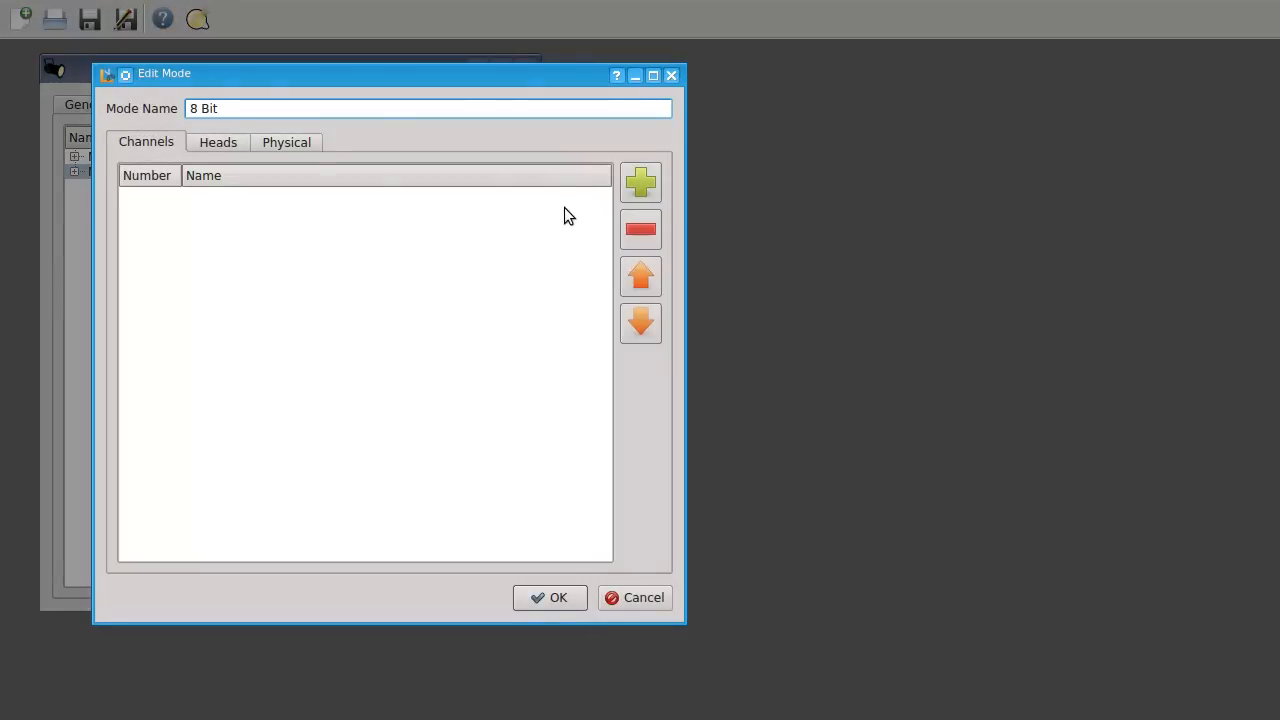
key("alt+Tab")
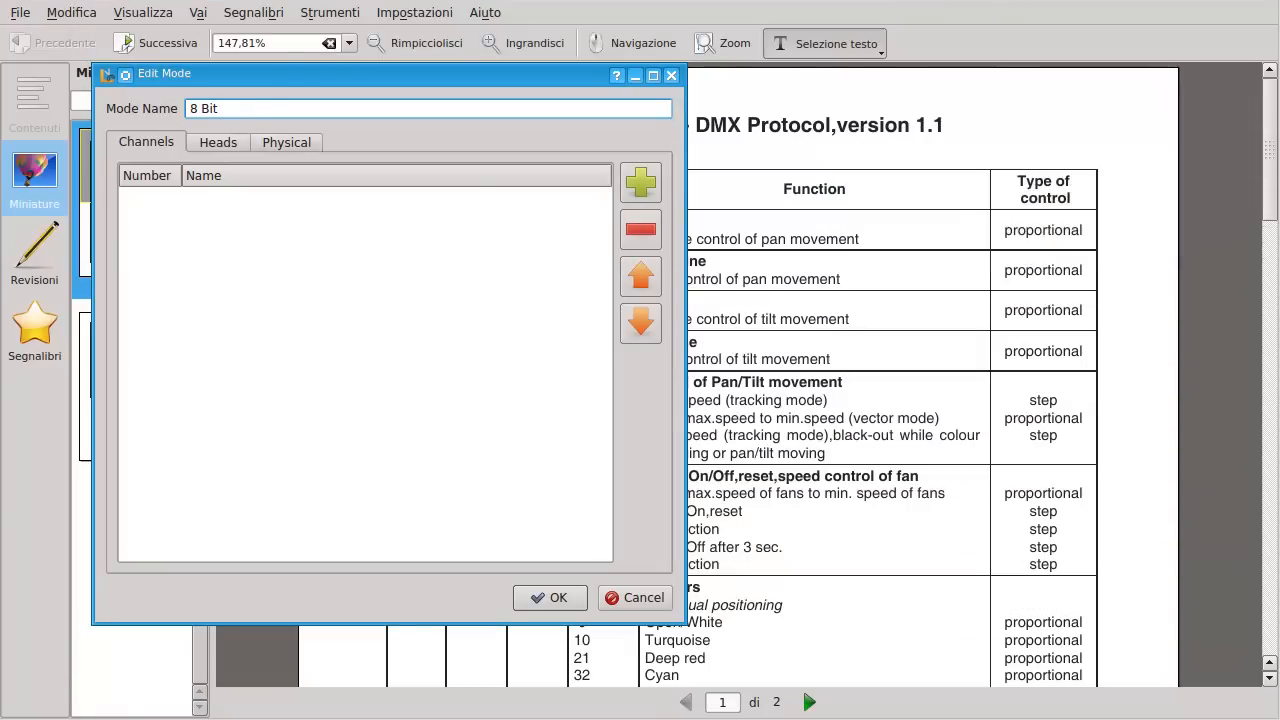
left_click_drag(483, 76, 970, 101)
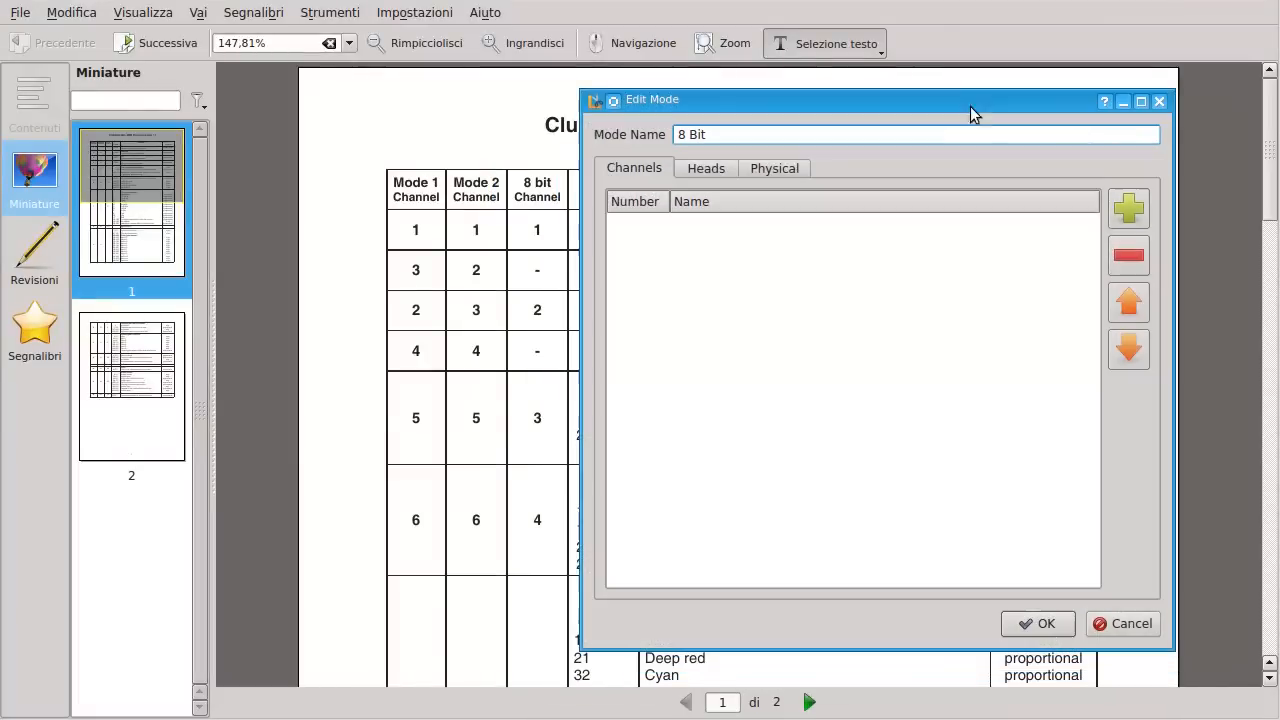
Add the Pan and Tilt channels to the 8 Bit mode, skipping Pan Fine.
left_click(1130, 209)
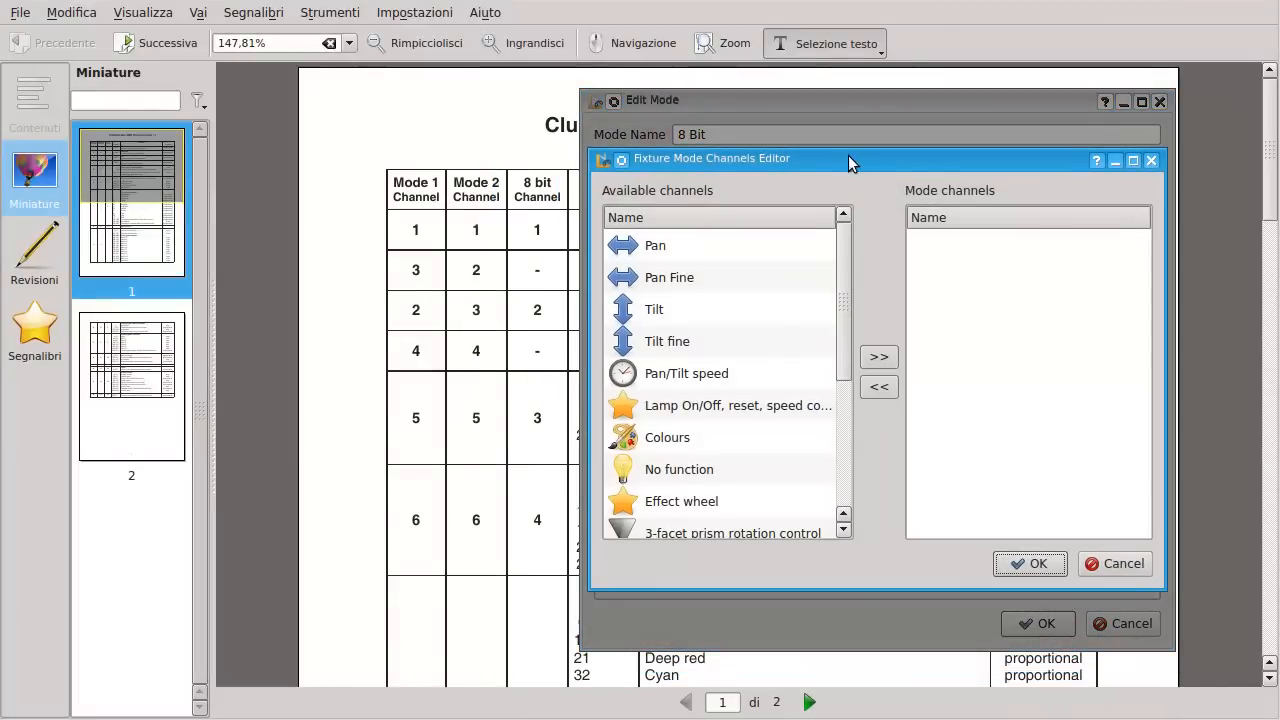
left_click_drag(847, 163, 914, 148)
left_click(748, 232)
left_click(945, 344)
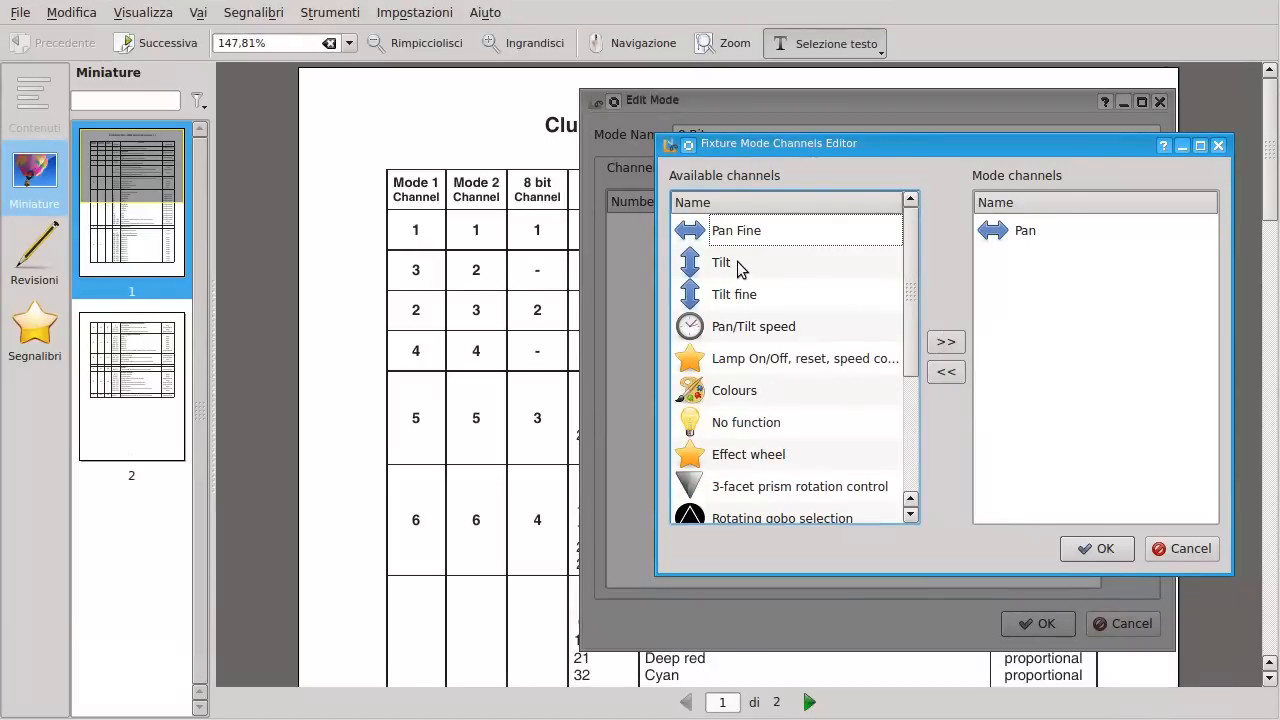
left_click(740, 265)
left_click(945, 342)
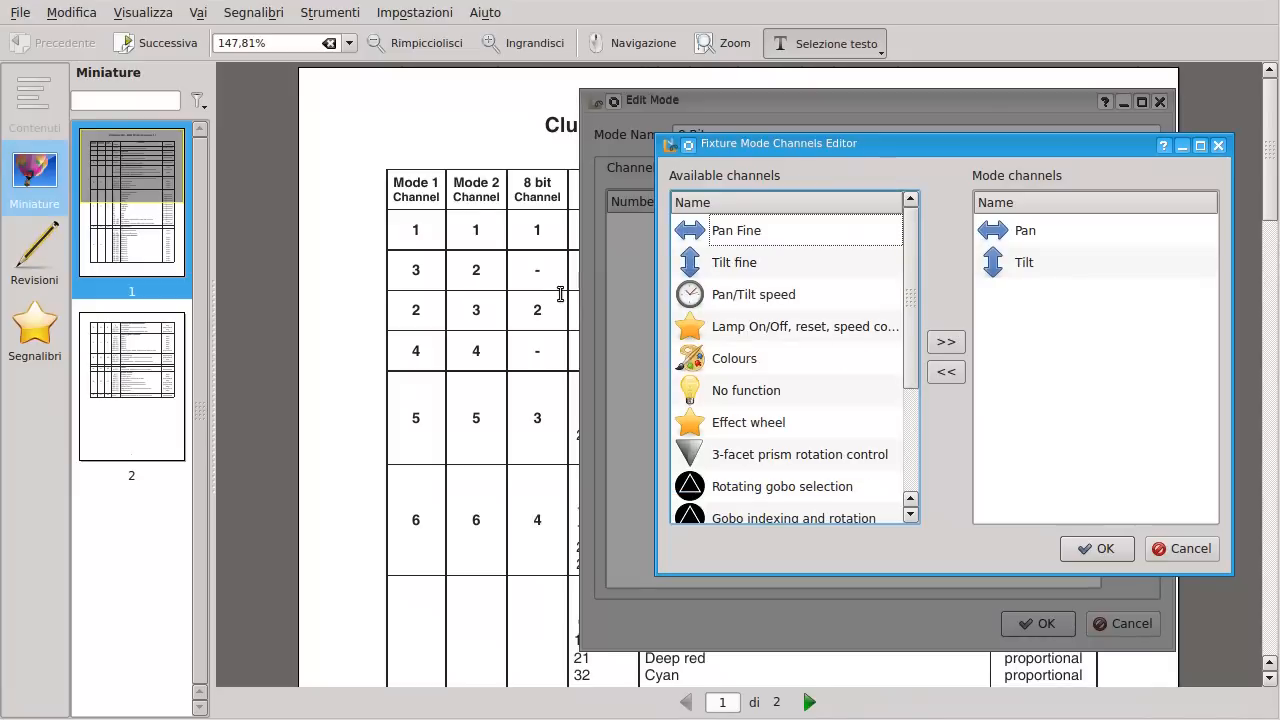
Check the 8 bit channel order in the PDF, then add Pan/Tilt speed through Dimmer intensity to the 8 Bit mode and confirm the selection.
scroll(565, 294, "down", 6)
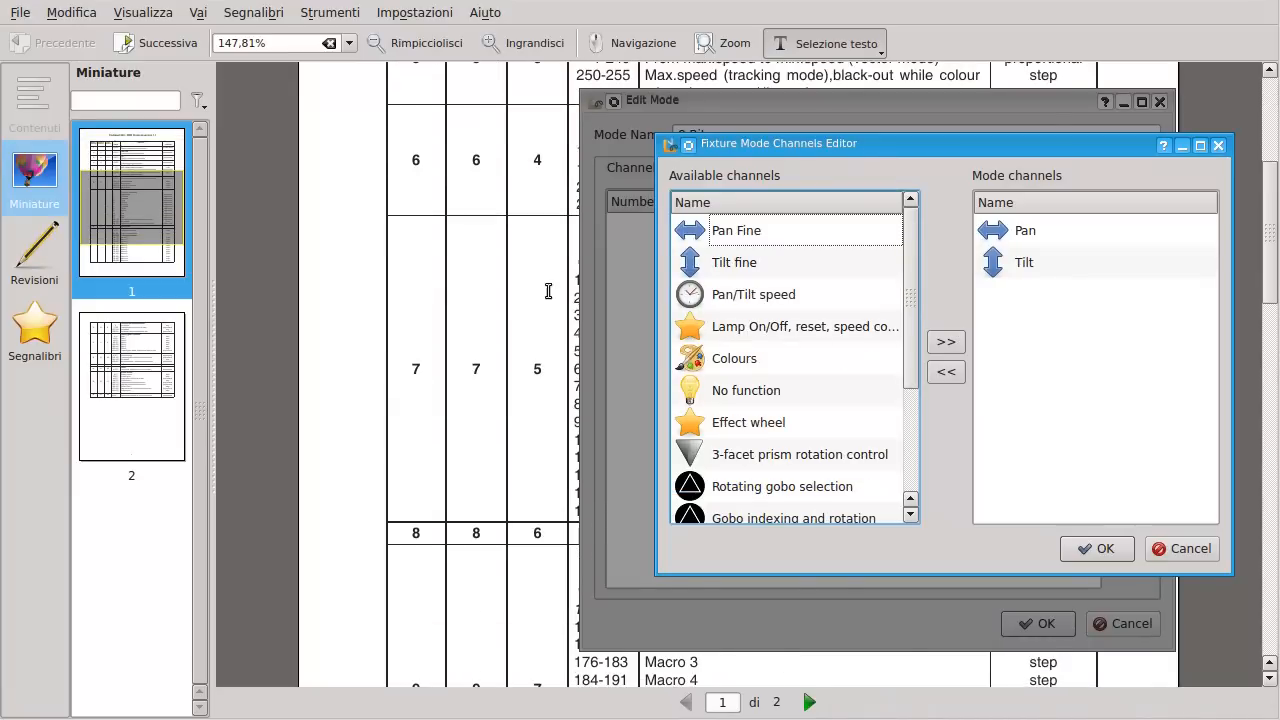
scroll(554, 300, "down", 2)
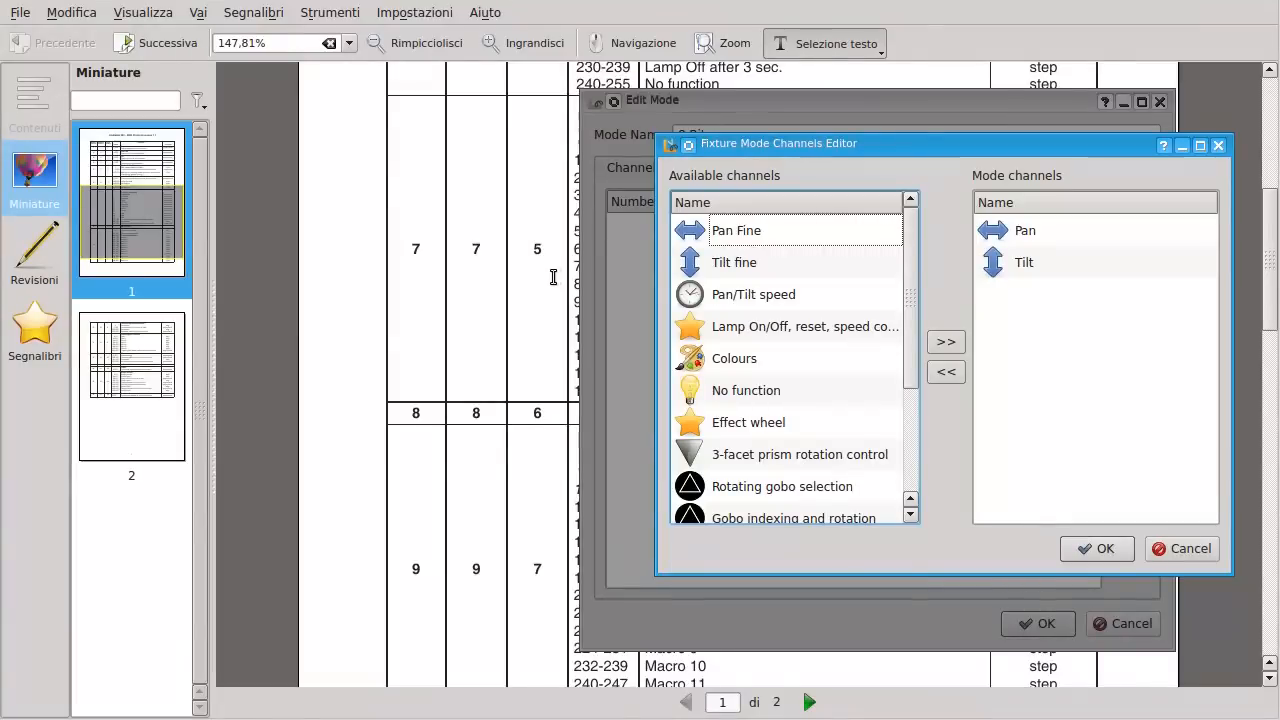
scroll(554, 277, "up", 5)
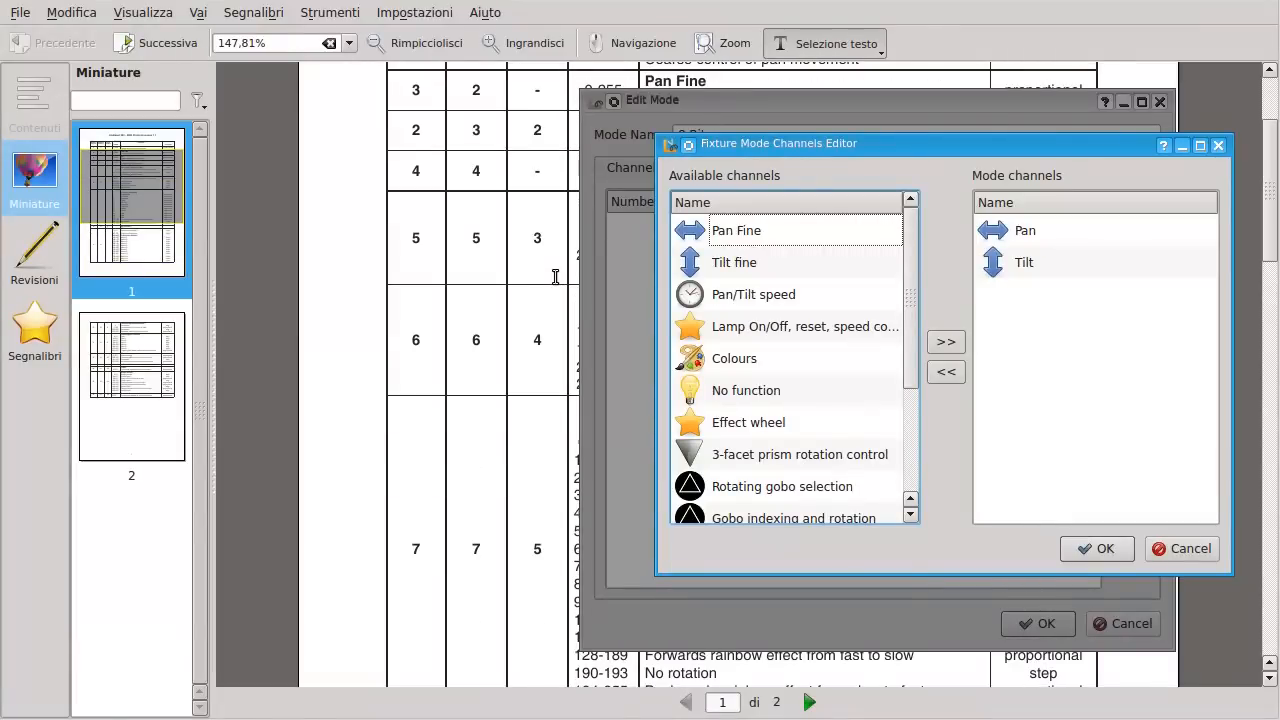
scroll(555, 276, "up", 1)
left_click(775, 298)
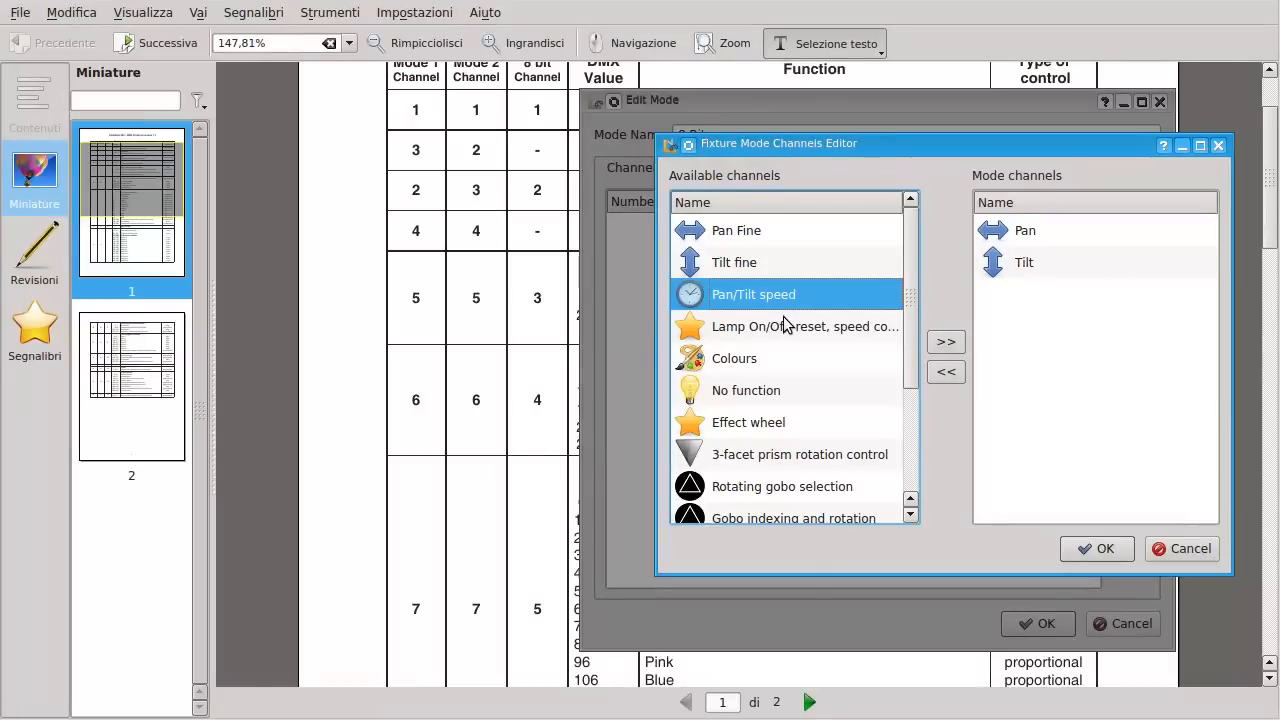
scroll(780, 326, "down", 2)
left_click(785, 492, "shift")
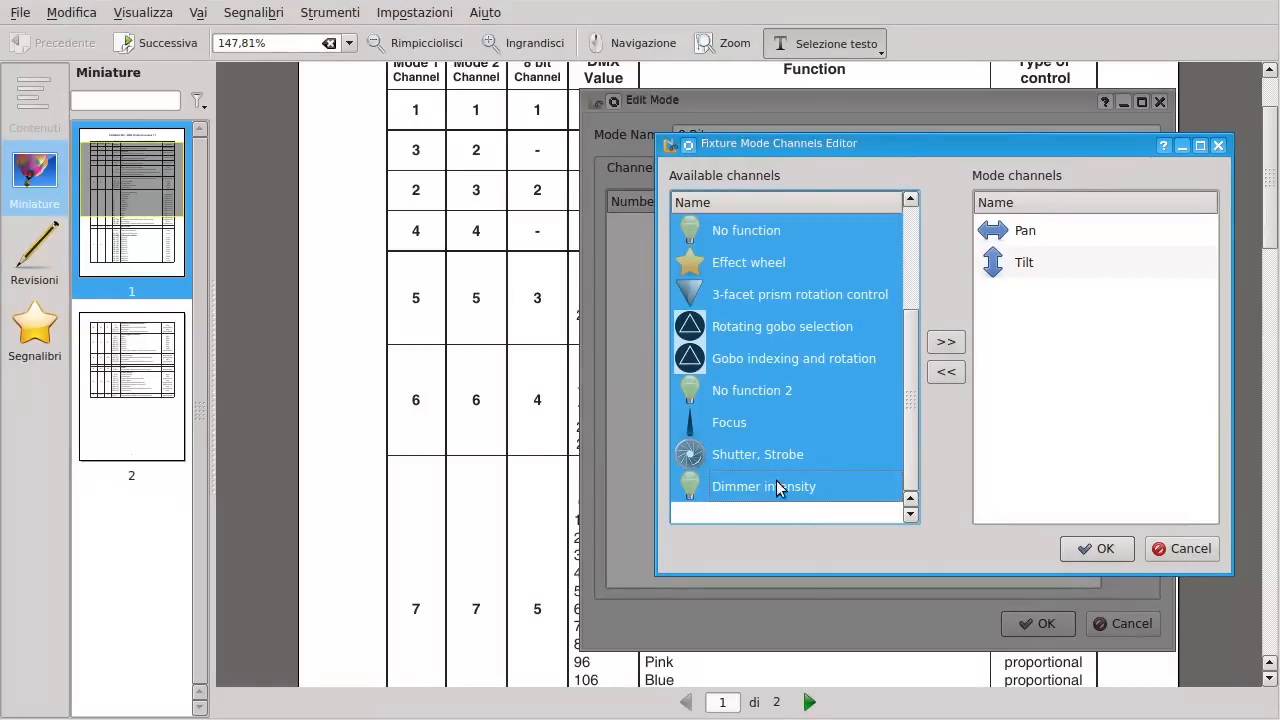
left_click(945, 341)
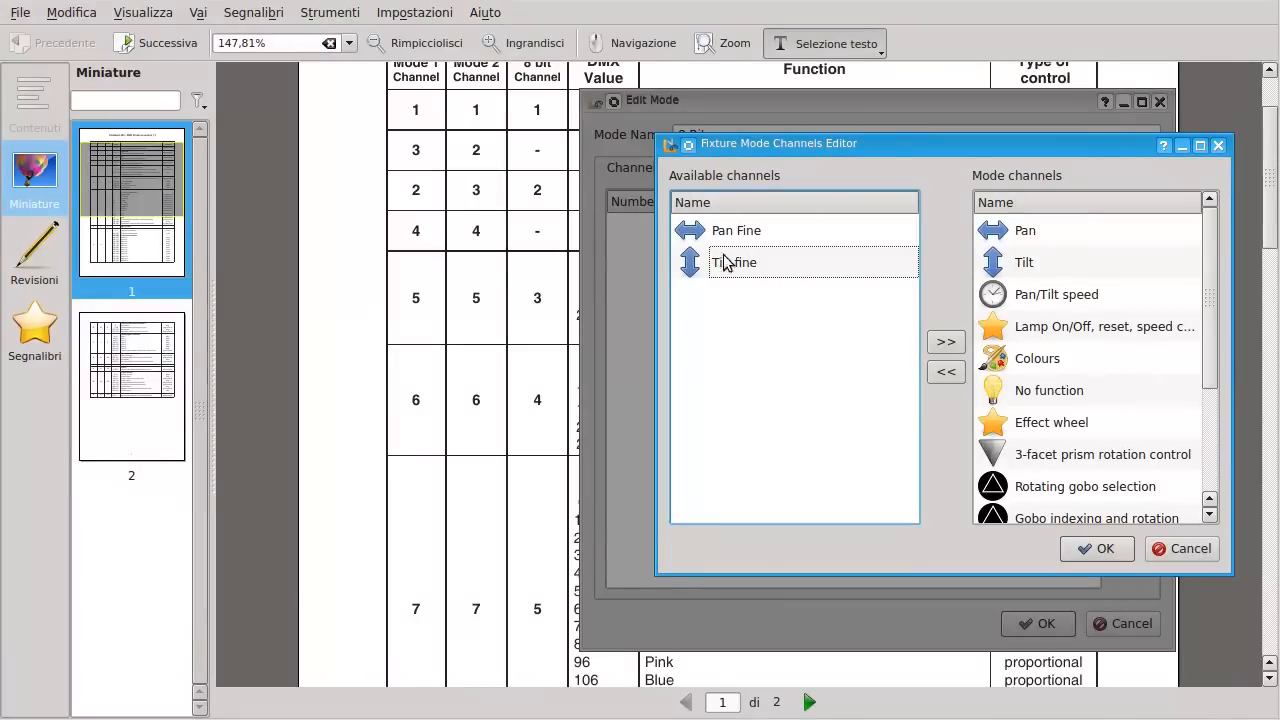
scroll(510, 200, "up", 2)
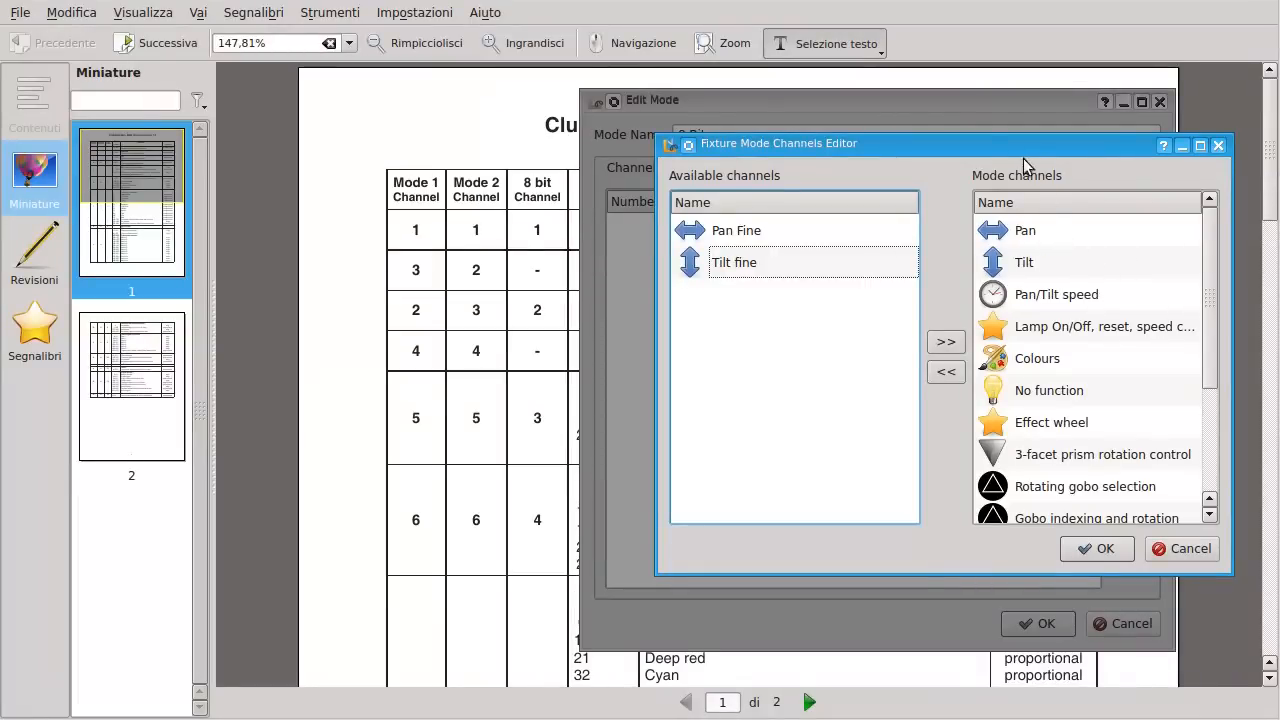
left_click_drag(1000, 148, 786, 154)
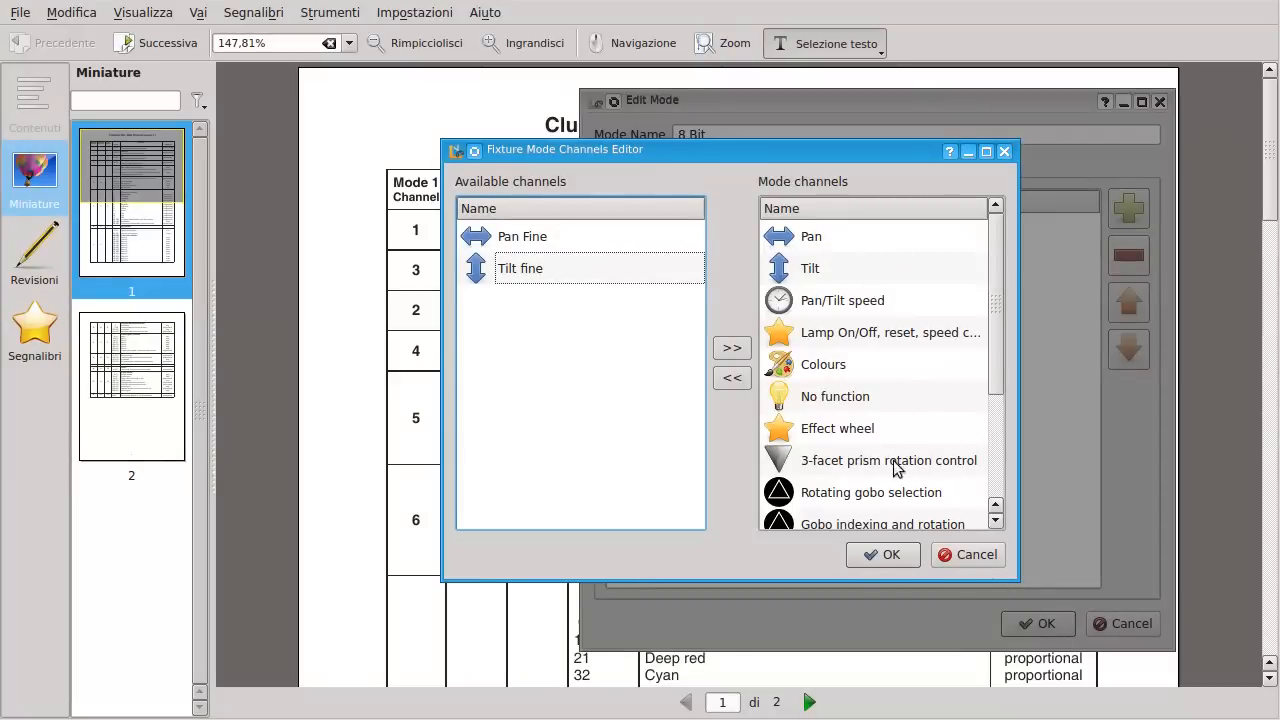
left_click(883, 554)
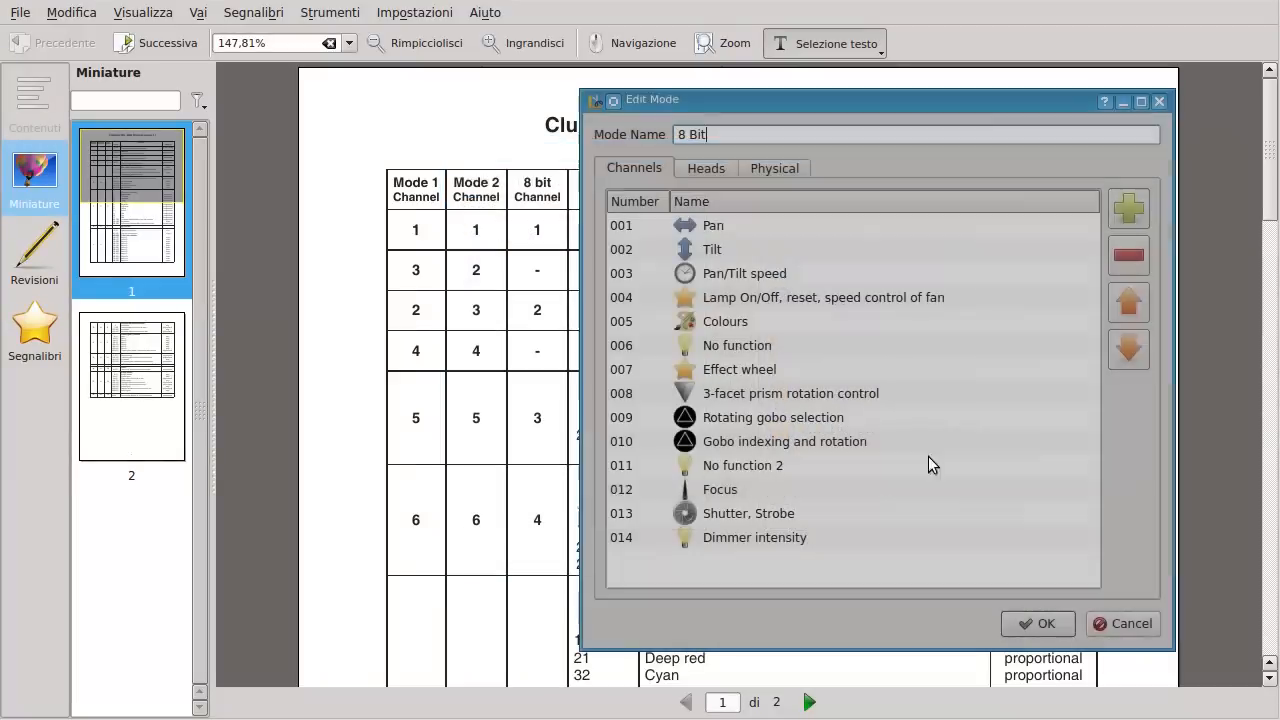
Paste the copied physical properties into the 8 Bit mode, review its heads and channels, and confirm the mode.
left_click(791, 170)
left_click(1093, 558)
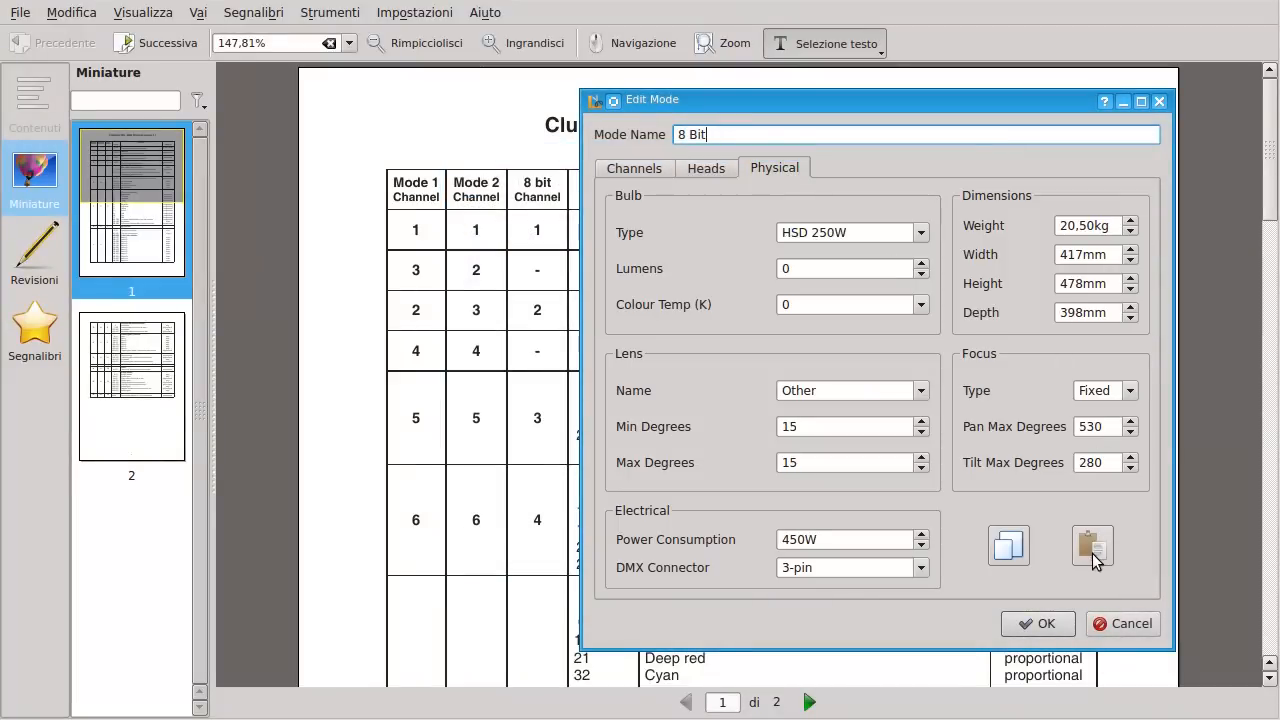
left_click(706, 168)
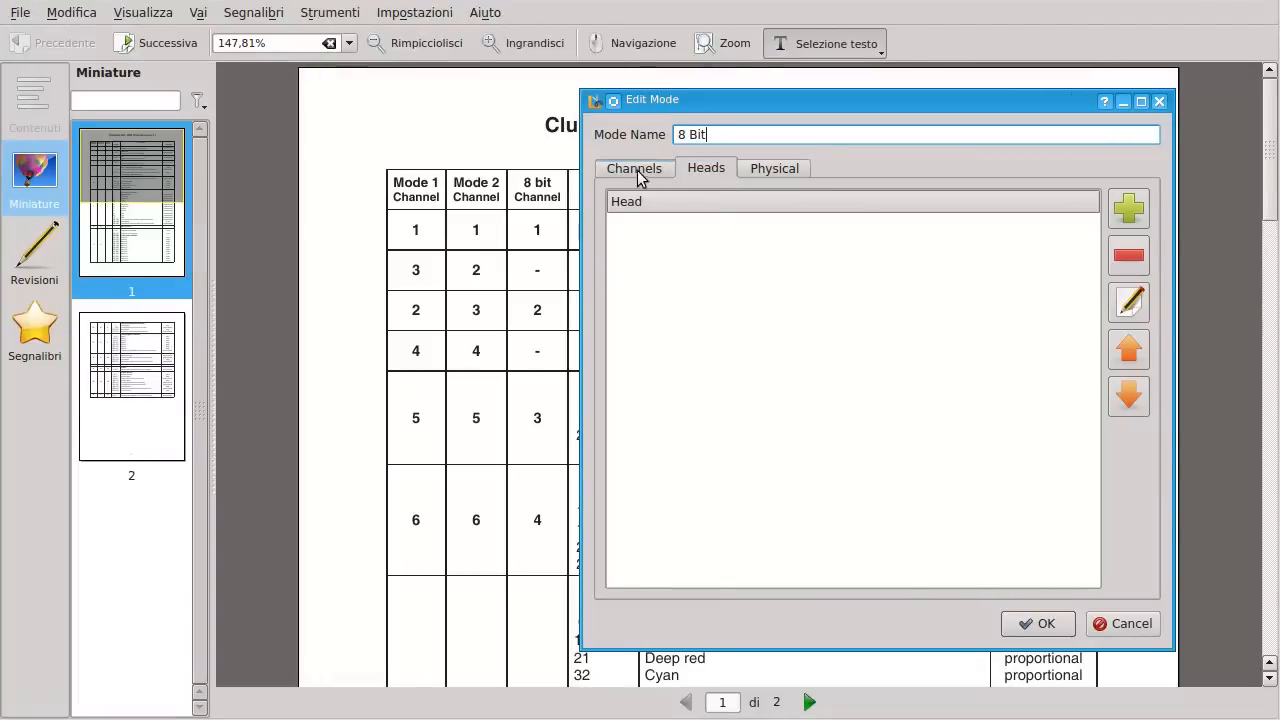
left_click(644, 176)
left_click(1040, 622)
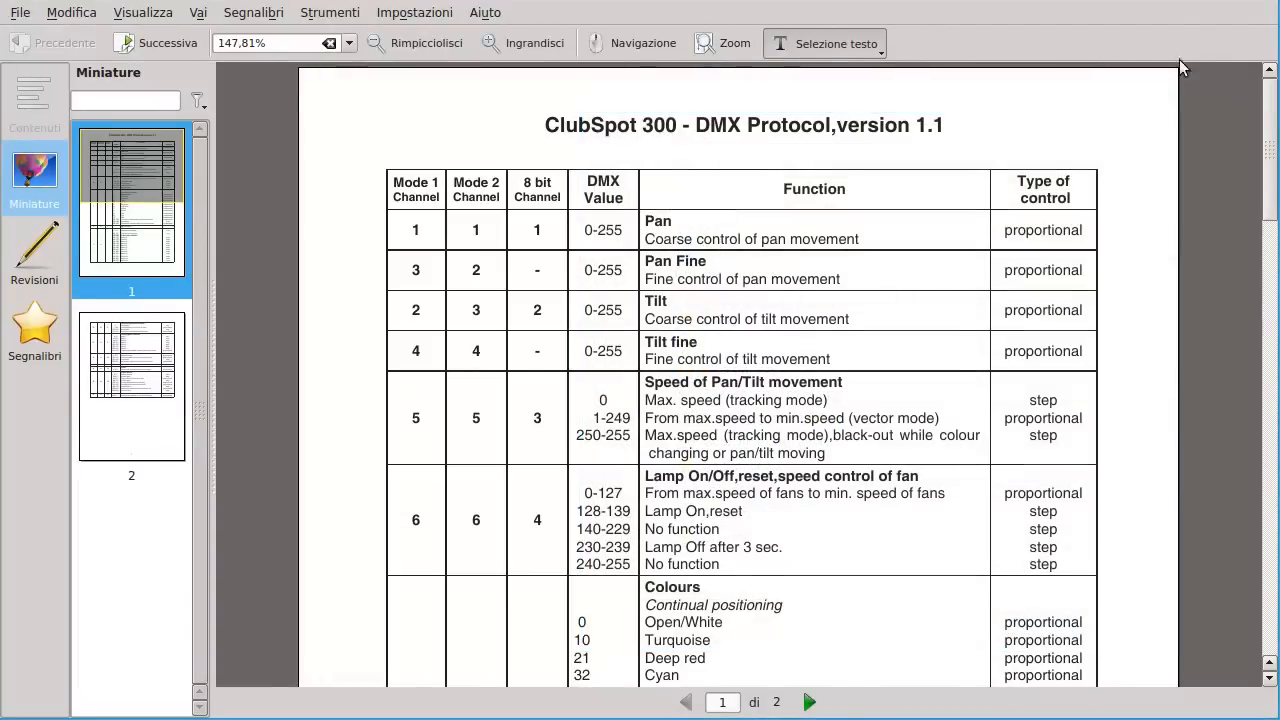
Return to the fixture editor, review the general information, channels and modes, and save the fixture definition as Robe-ClubSpot-300-CT.qxf.
key("alt+Tab")
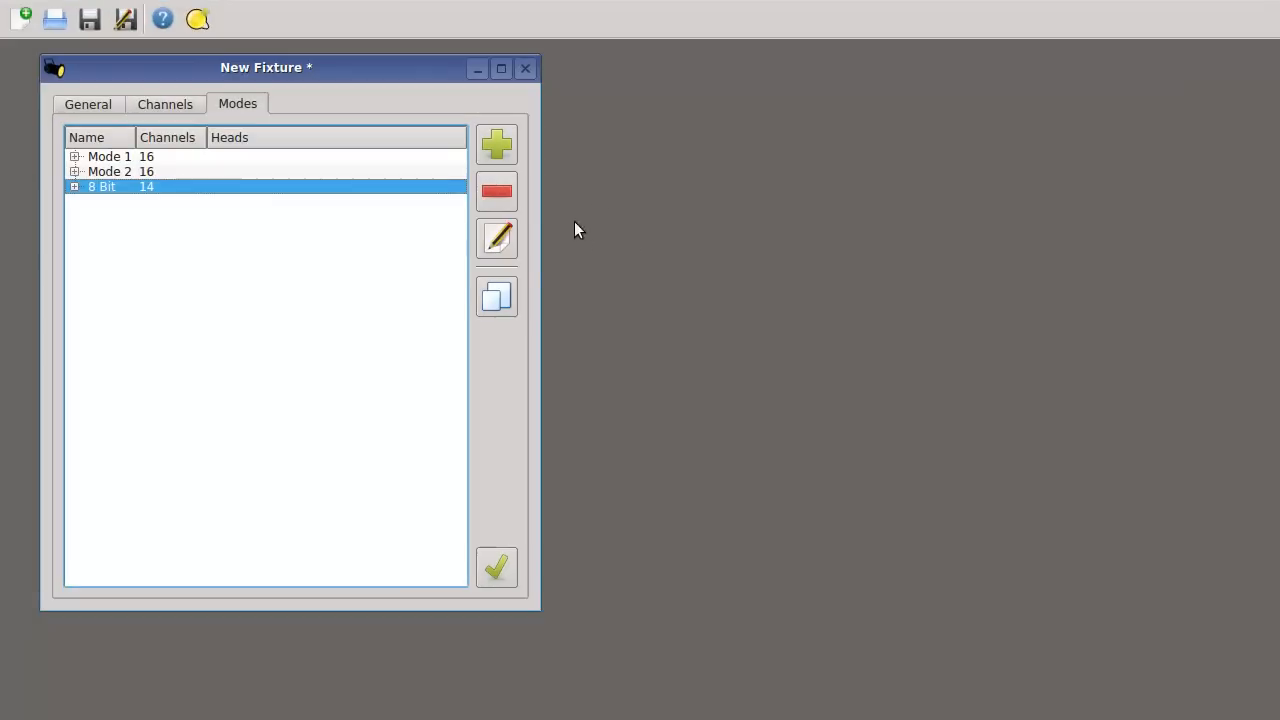
left_click(96, 114)
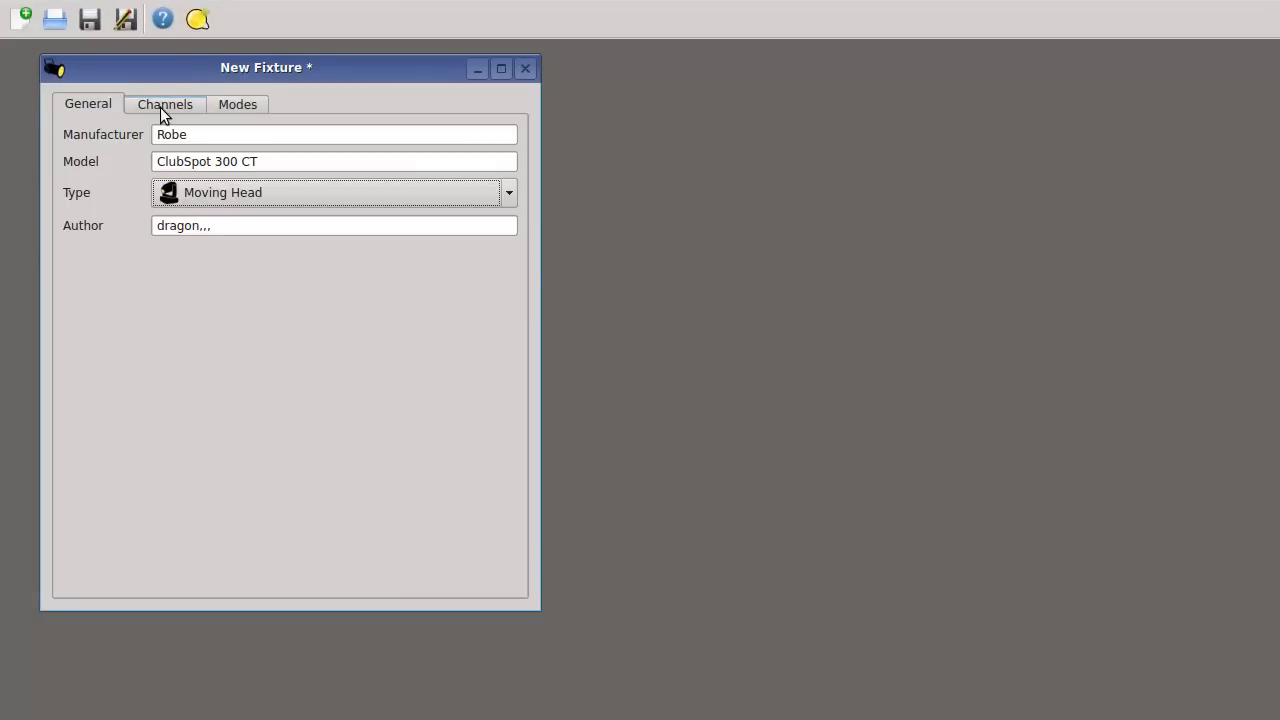
left_click(165, 108)
left_click(249, 106)
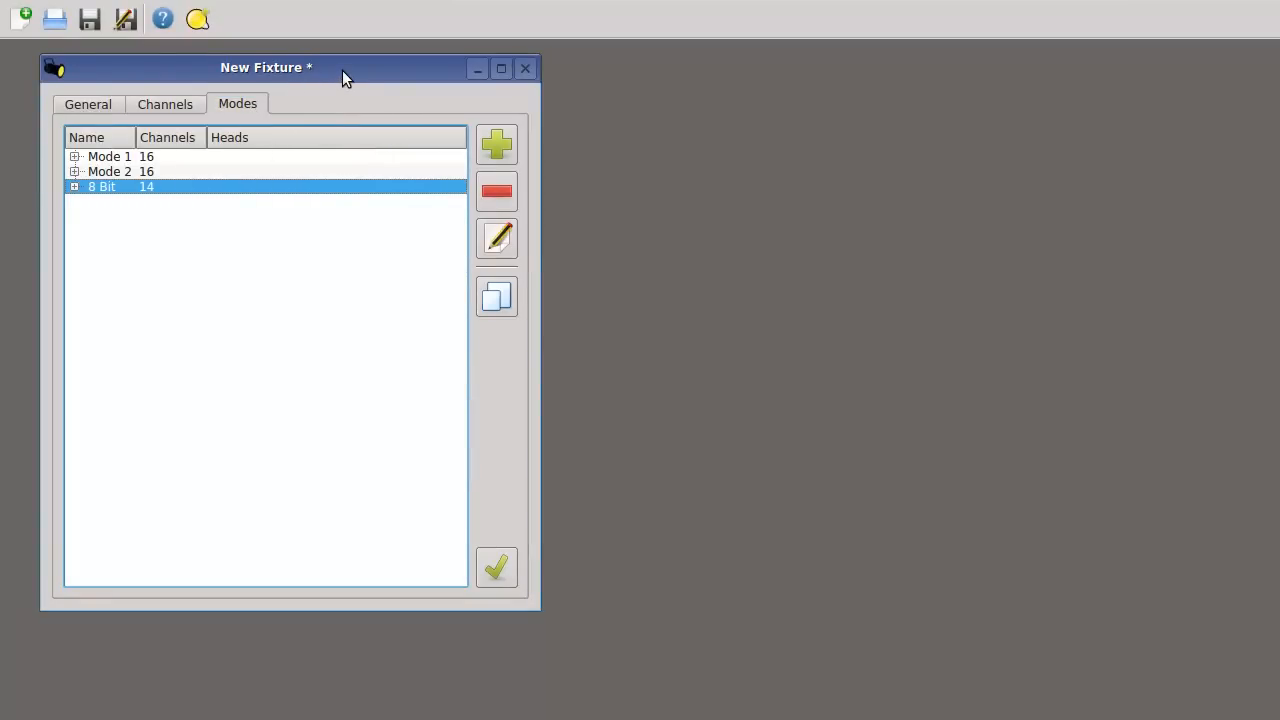
left_click(92, 22)
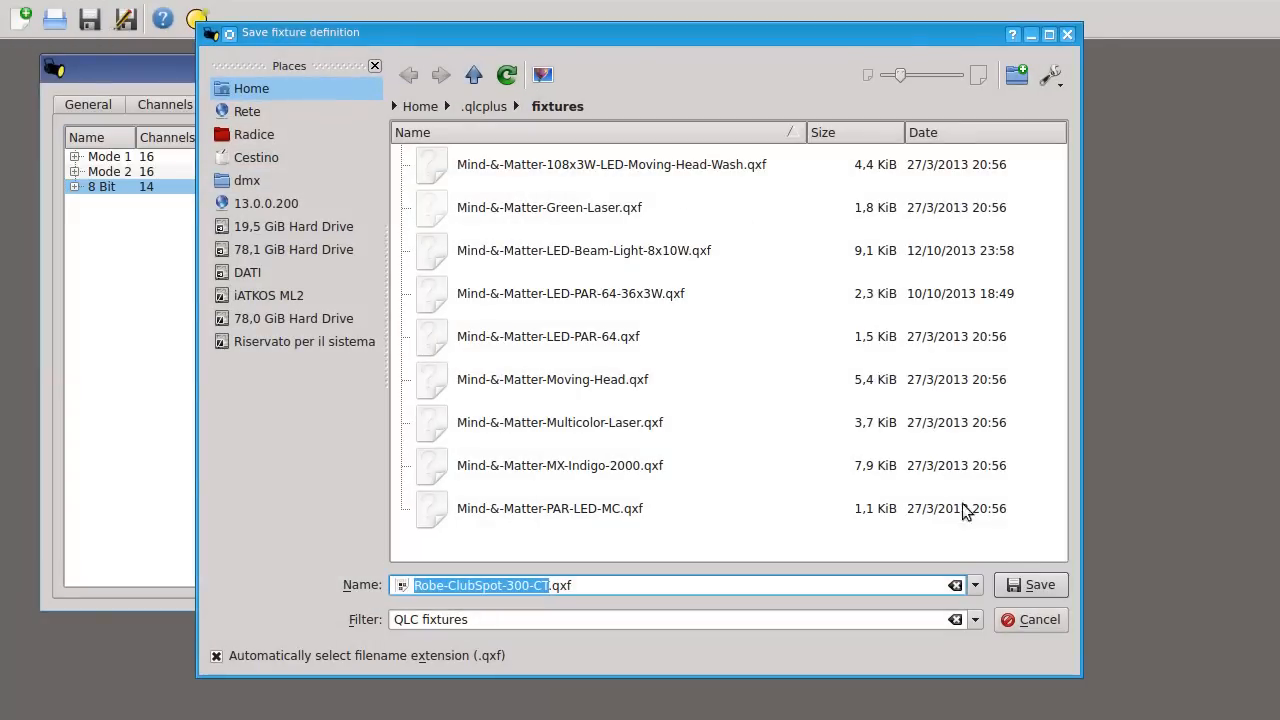
left_click(1028, 585)
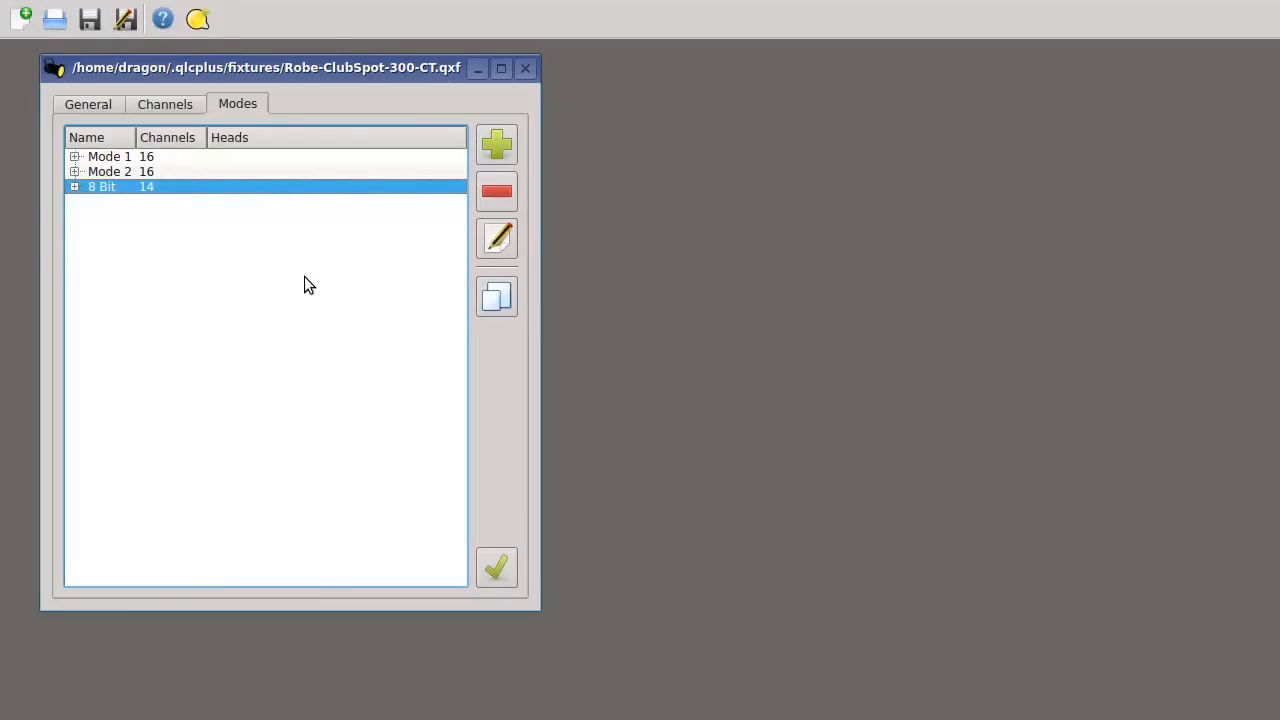
Open the fixture definition Mind-&-Matter-LED-Beam-Light-8x10W.qxf beside the ClubSpot fixture and display its channels.
left_click_drag(310, 70, 283, 61)
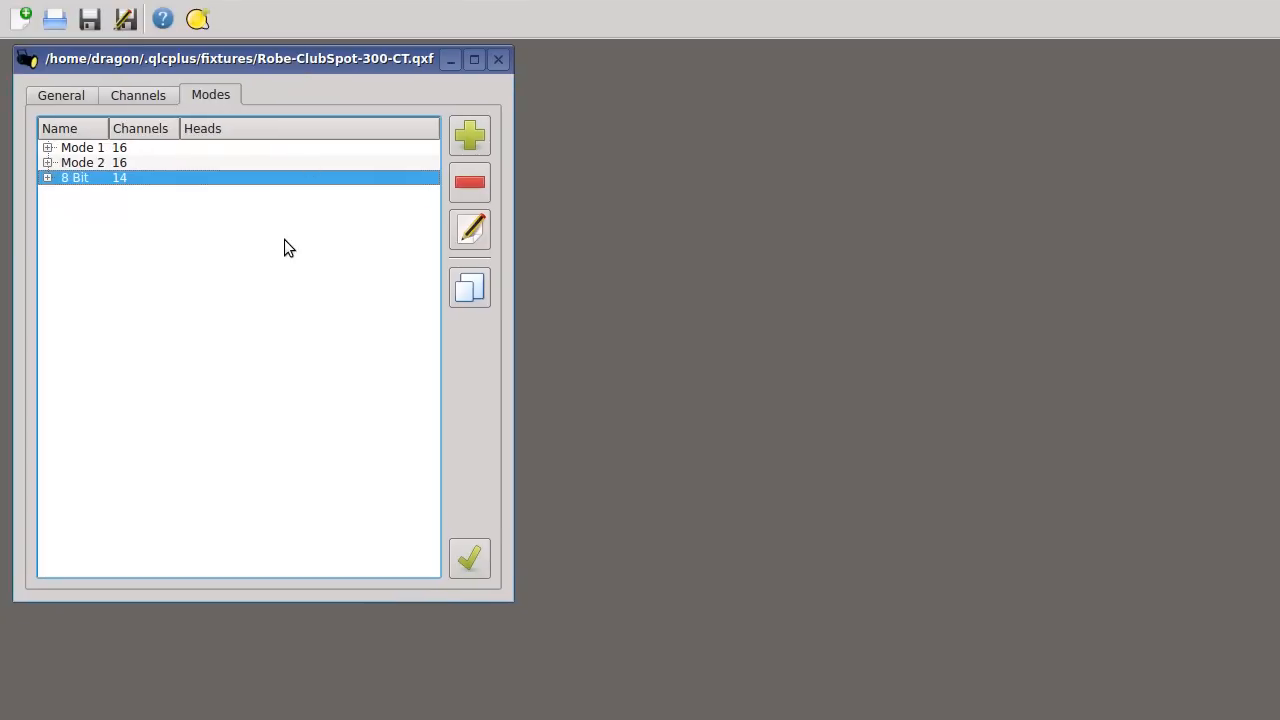
left_click(56, 21)
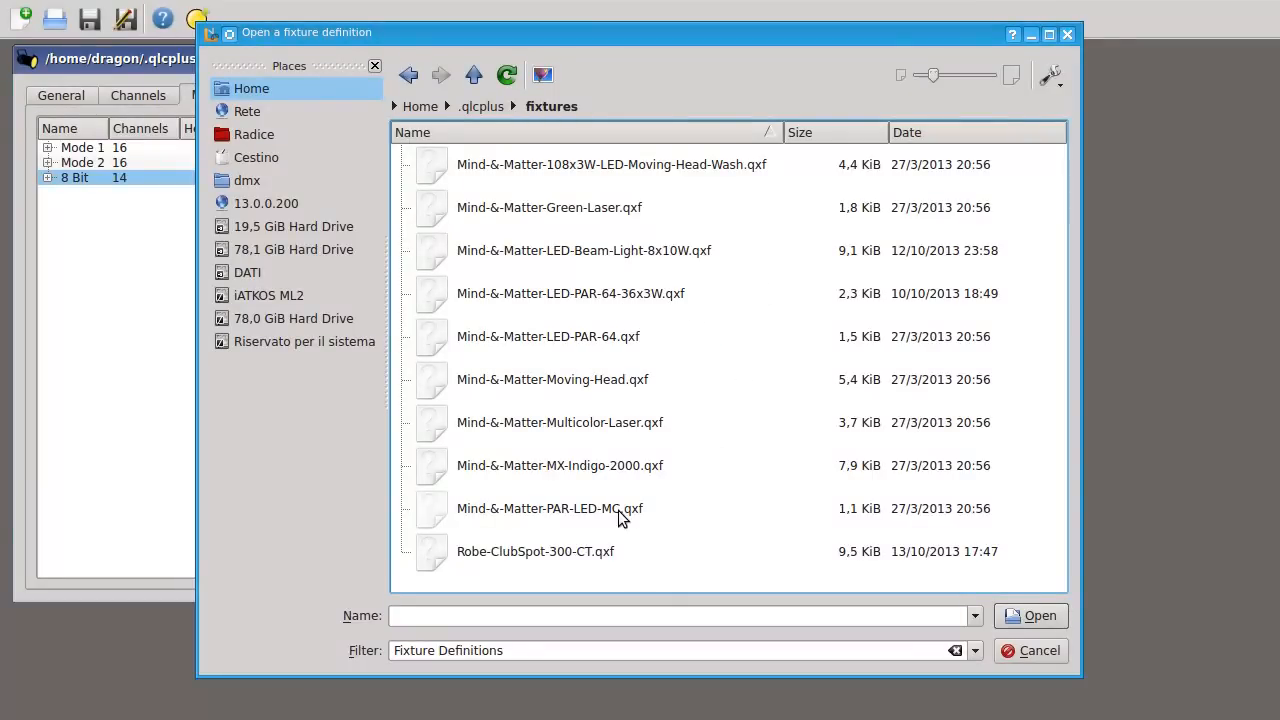
double_click(531, 255)
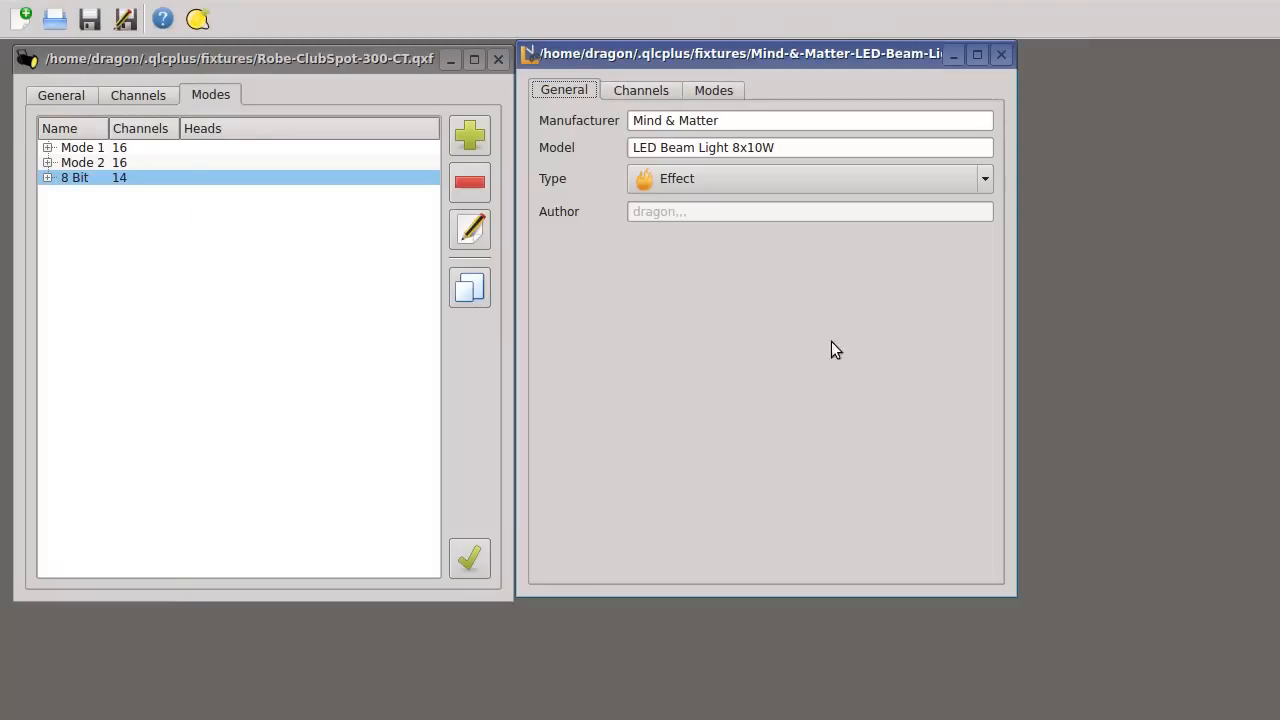
mouse_move(673, 62)
left_mouse_down()
mouse_move(687, 75)
mouse_move(680, 66)
left_mouse_up()
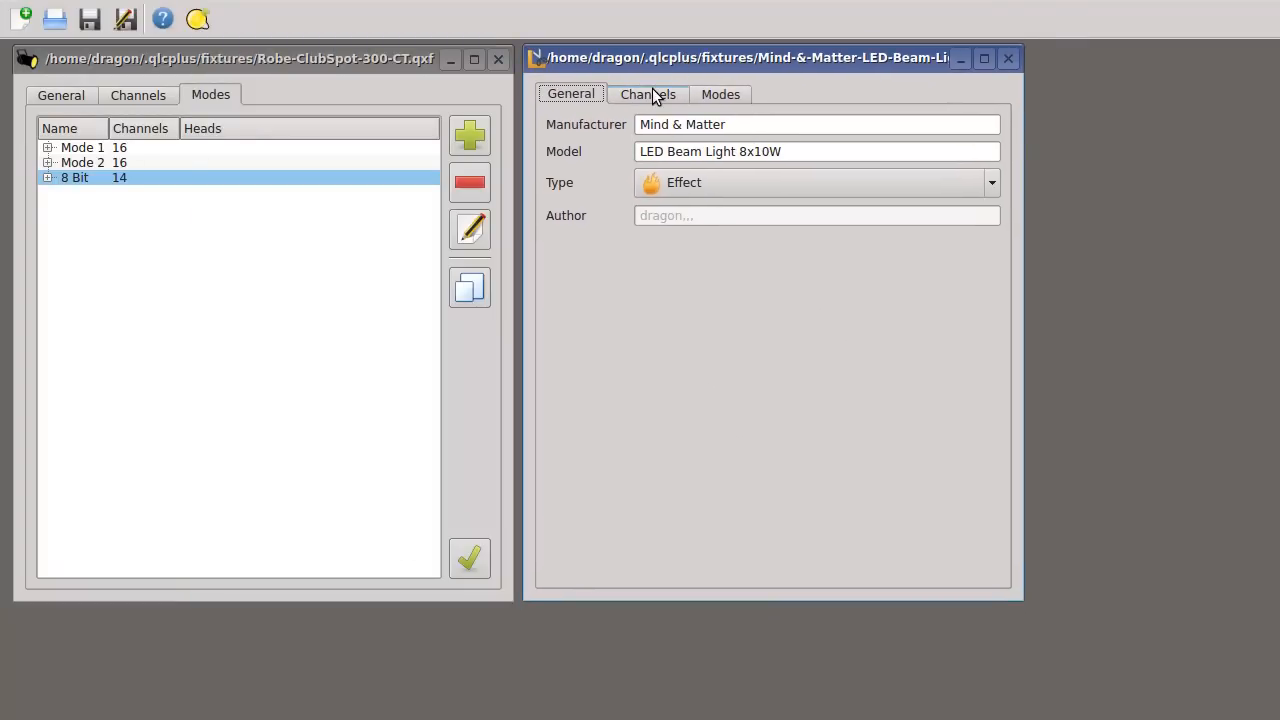
left_click(650, 93)
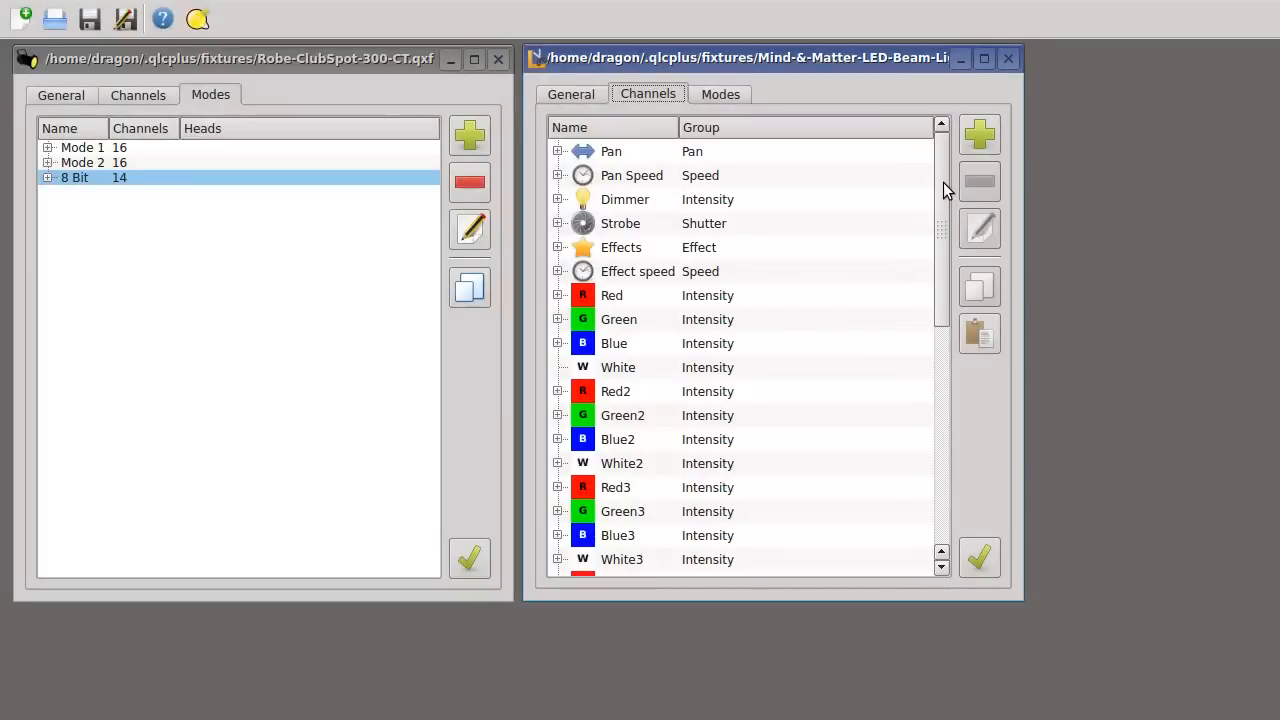
left_click_drag(945, 190, 968, 135)
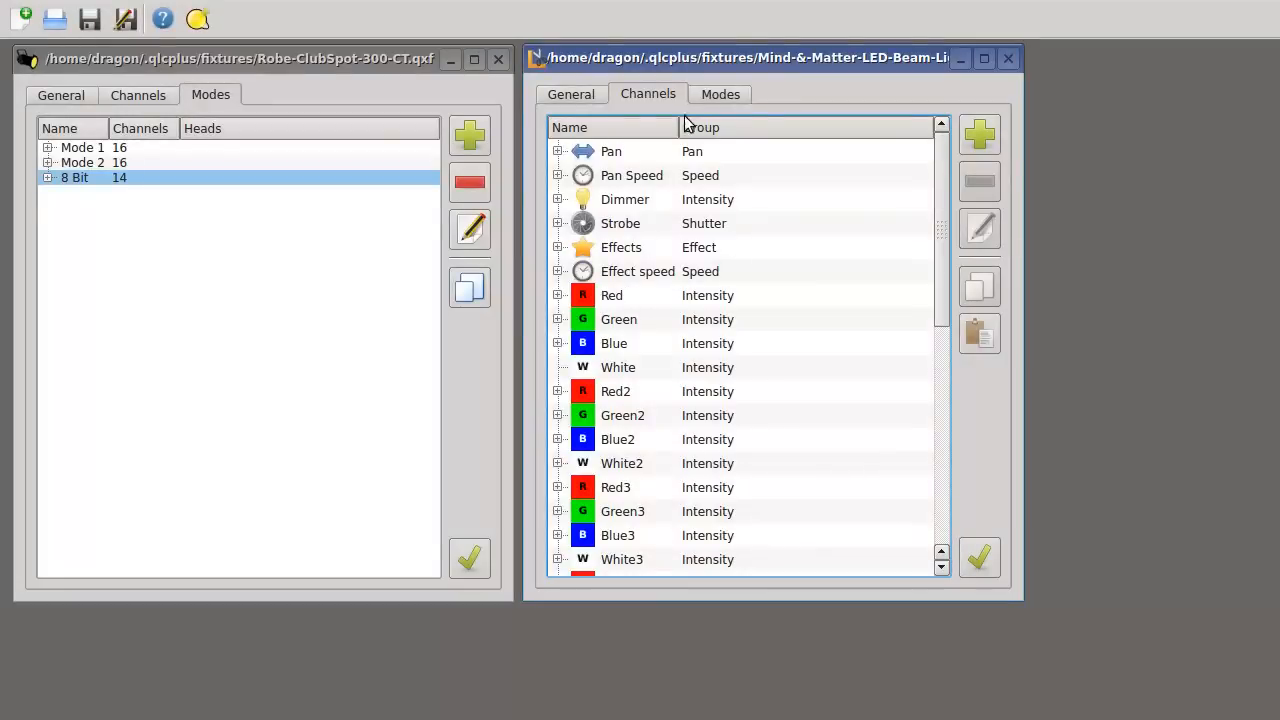
Inspect the Red channel's colour and group options in the LED beam light definition, then leave the channel without changes.
double_click(626, 296)
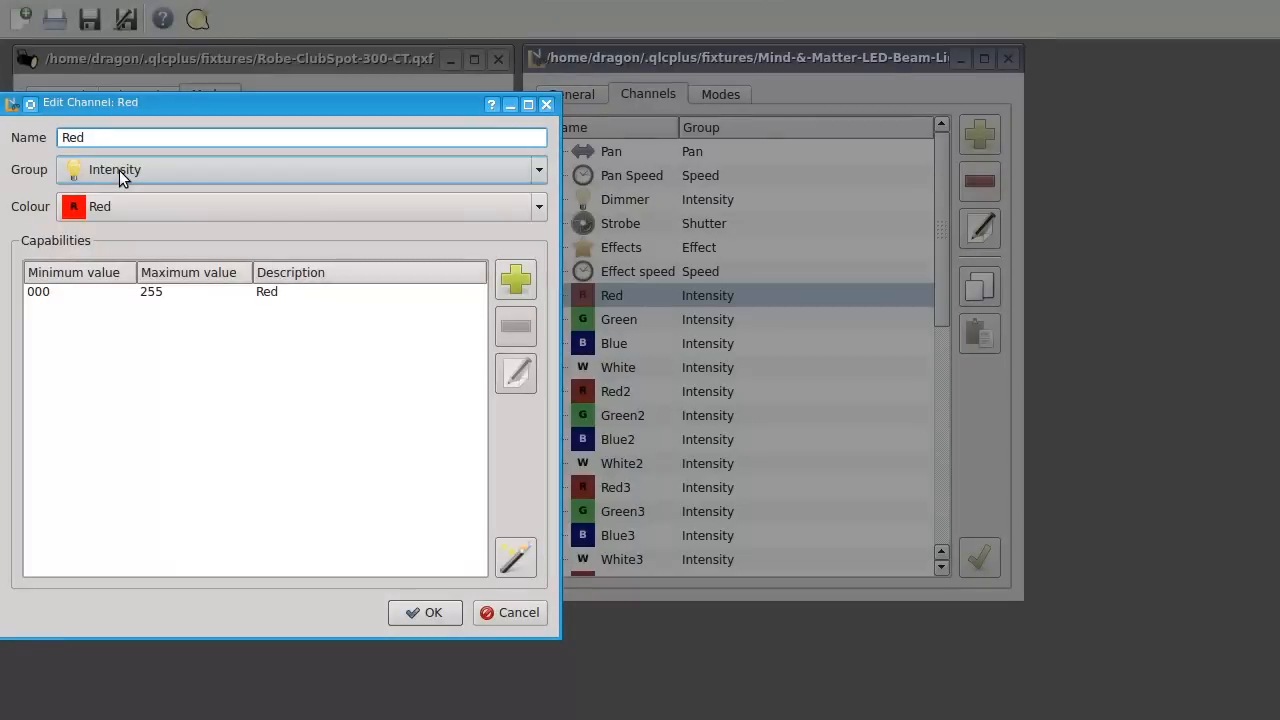
left_click(133, 208)
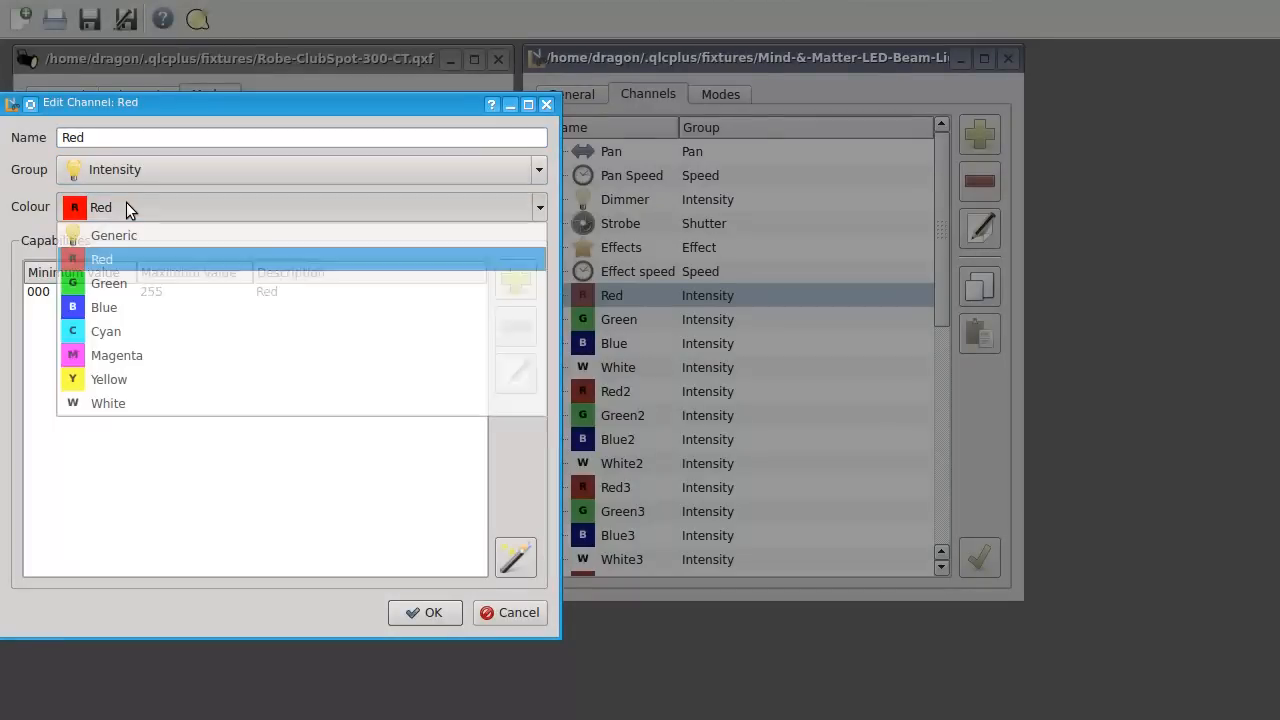
left_click(264, 527)
left_click(172, 176)
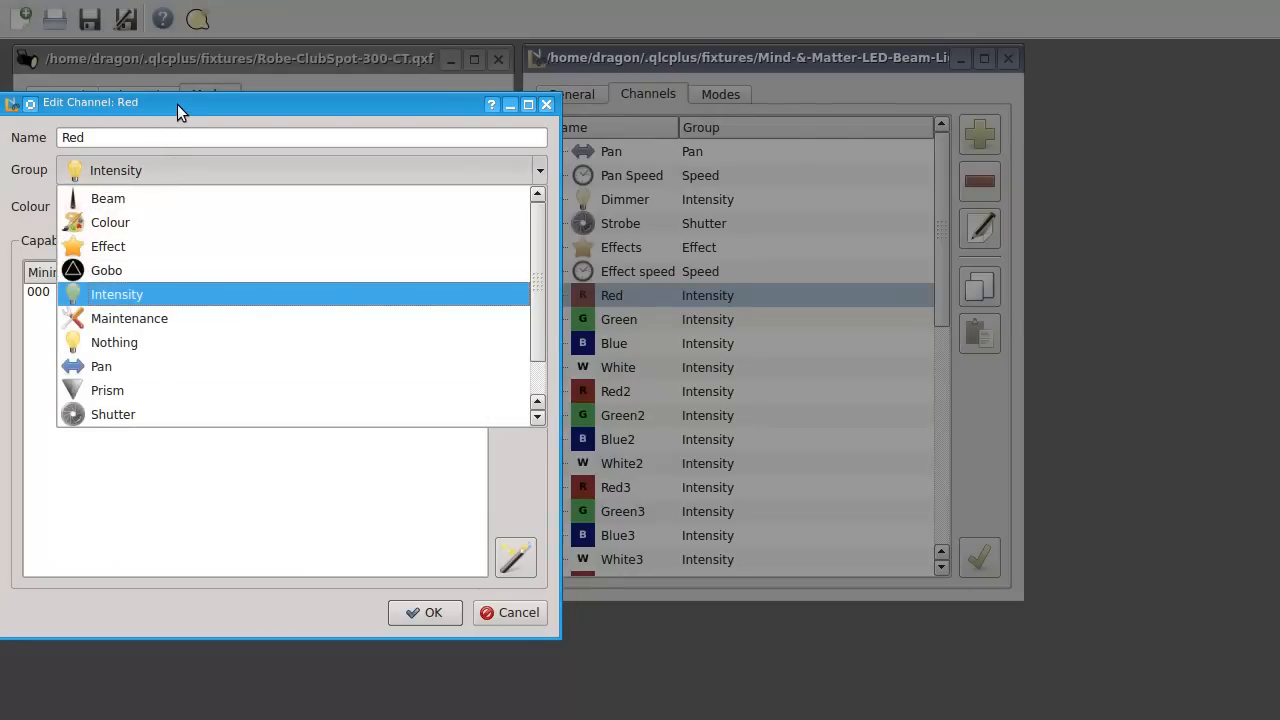
left_click(237, 104)
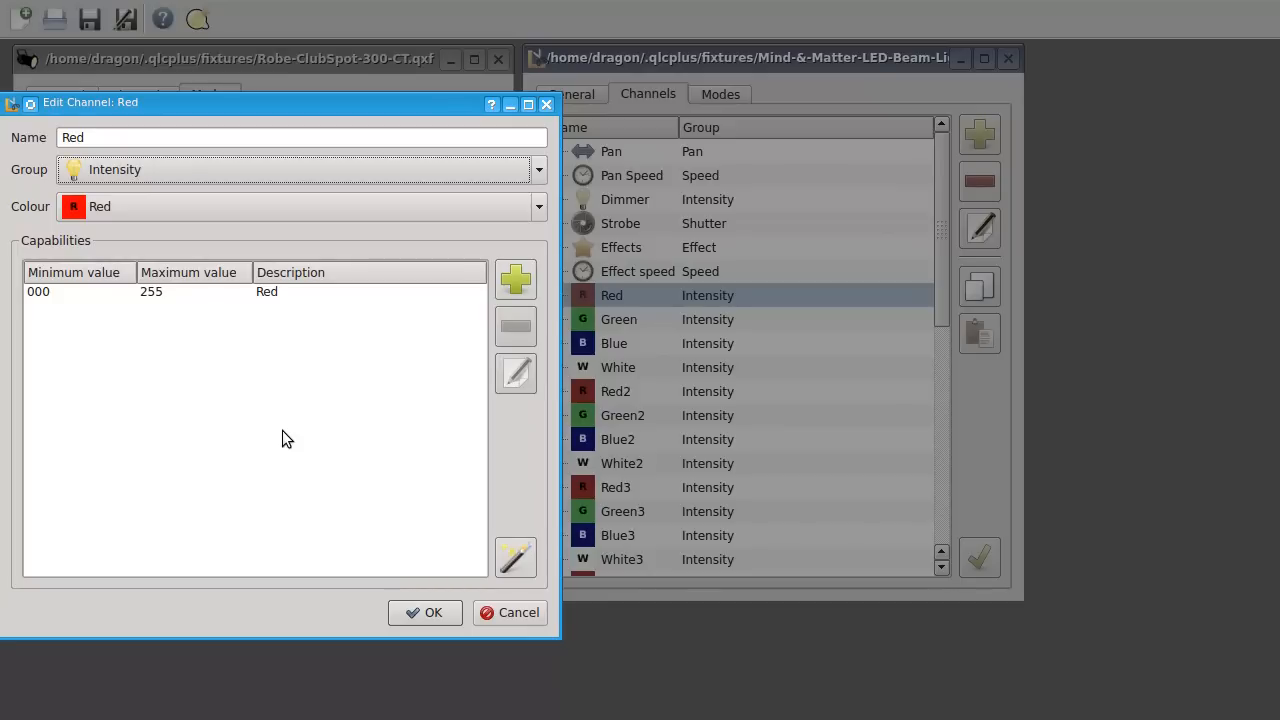
left_click(522, 612)
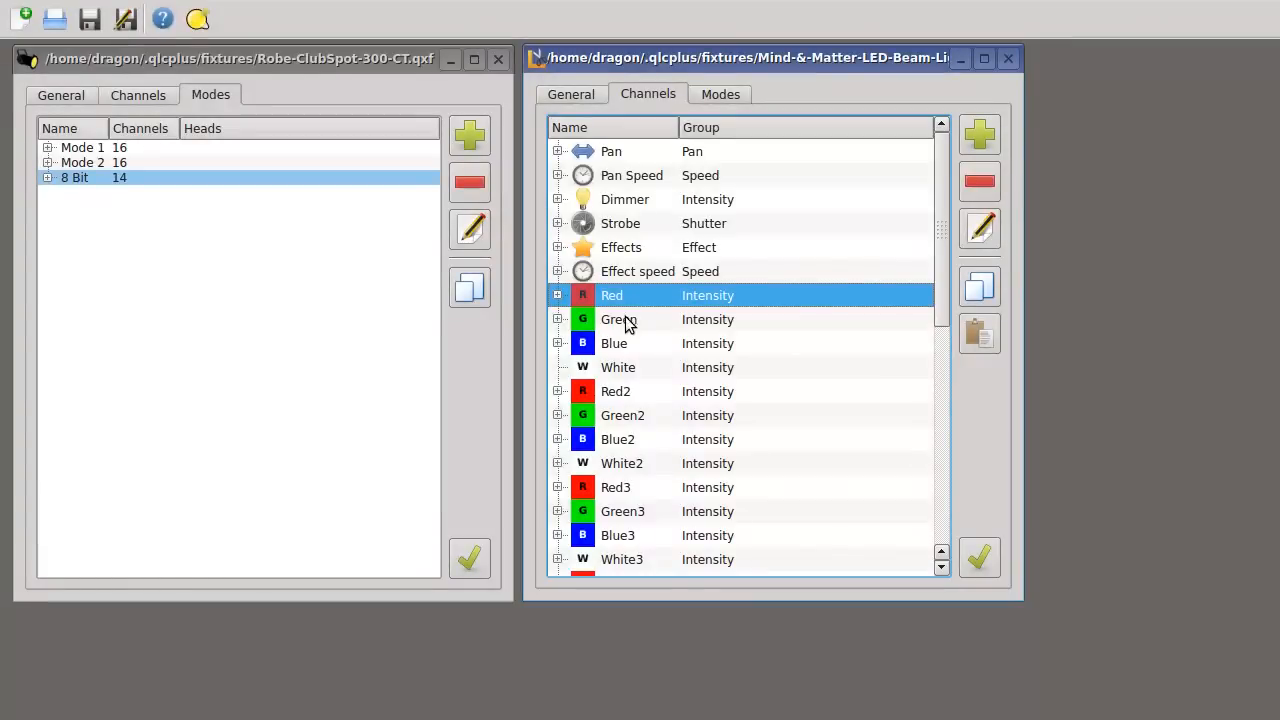
Examine the channel lists of the 10 Channels and 38 Channels modes in the LED beam light definition.
left_click(712, 98)
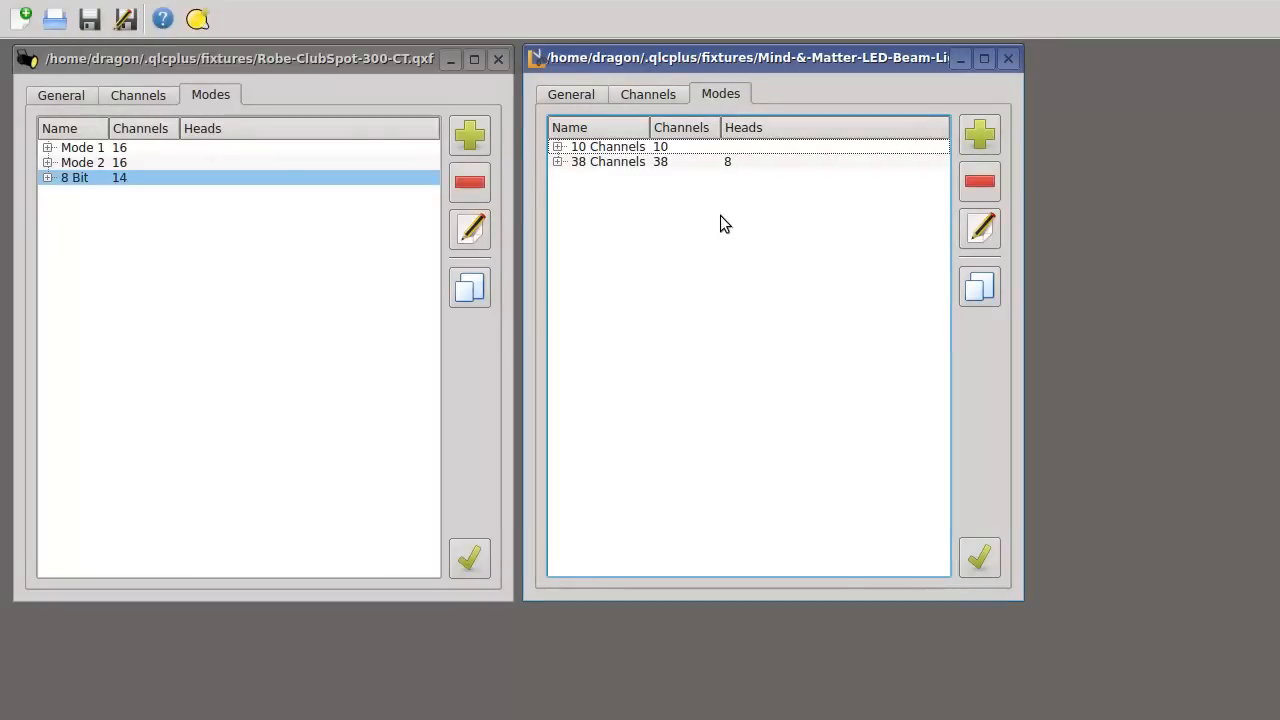
left_click_drag(650, 127, 670, 127)
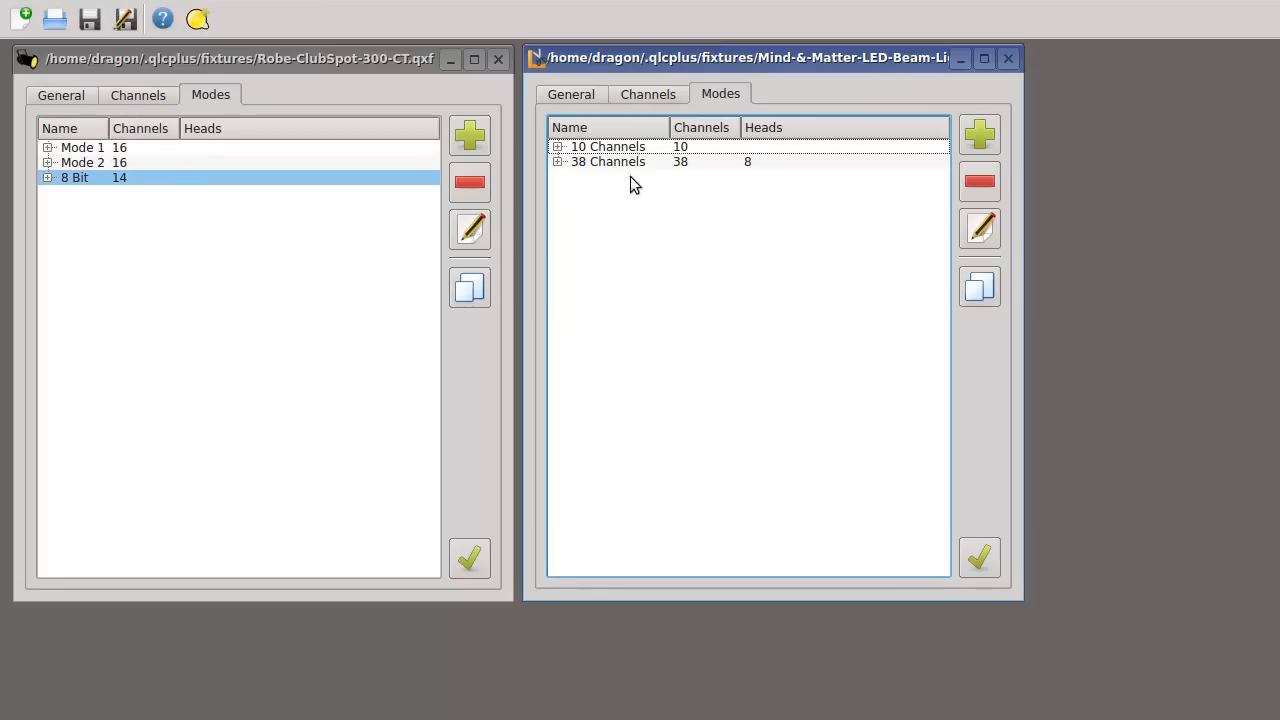
left_click(558, 148)
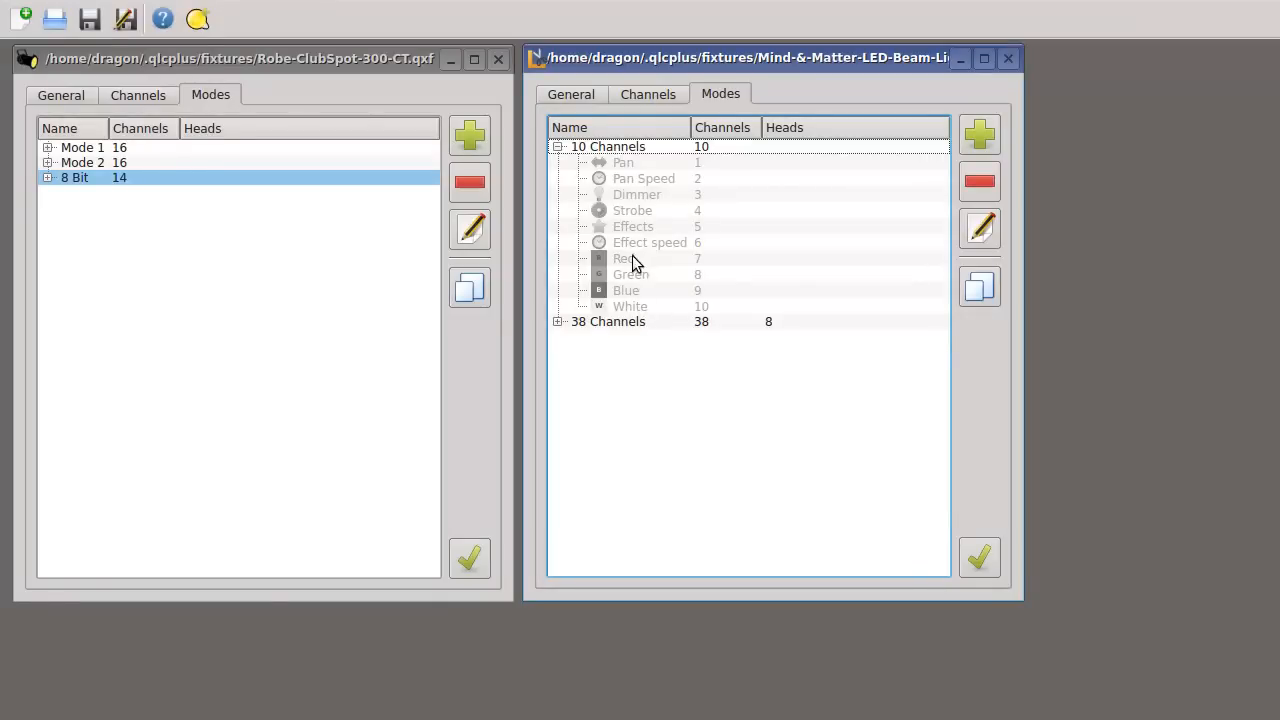
left_click(557, 322)
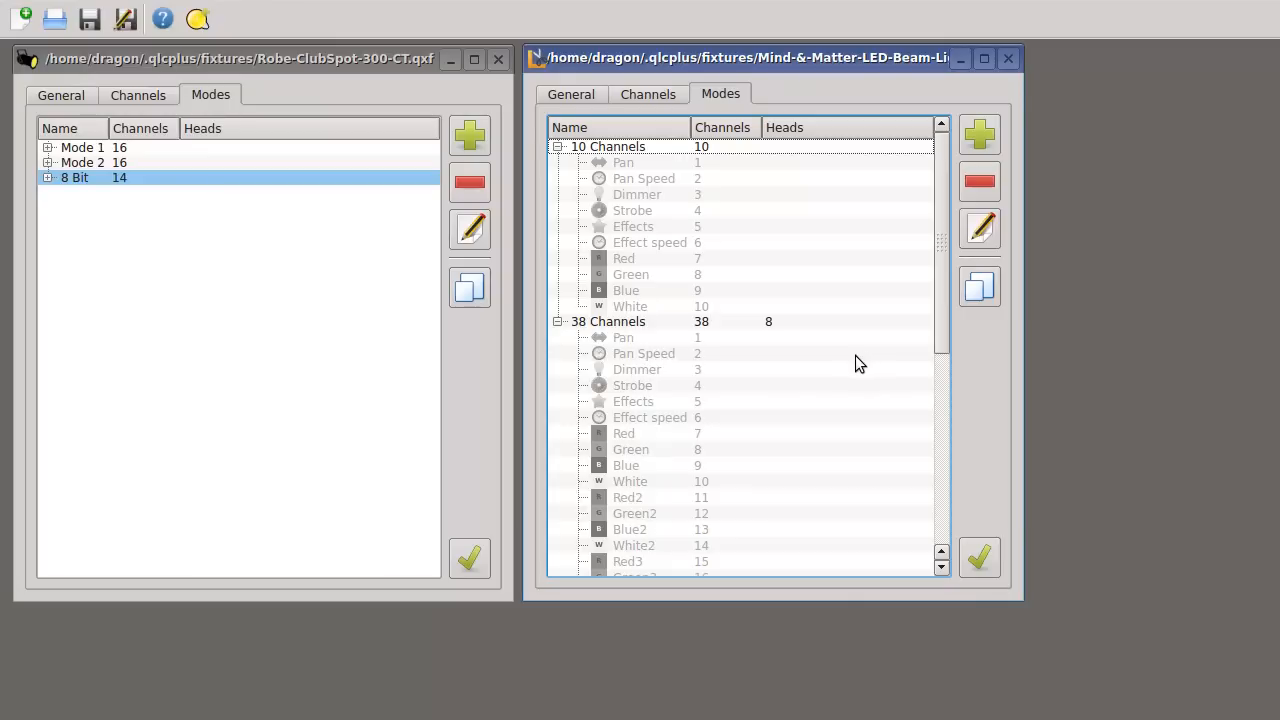
scroll(840, 345, "down", 8)
scroll(840, 346, "up", 7)
scroll(839, 347, "down", 7)
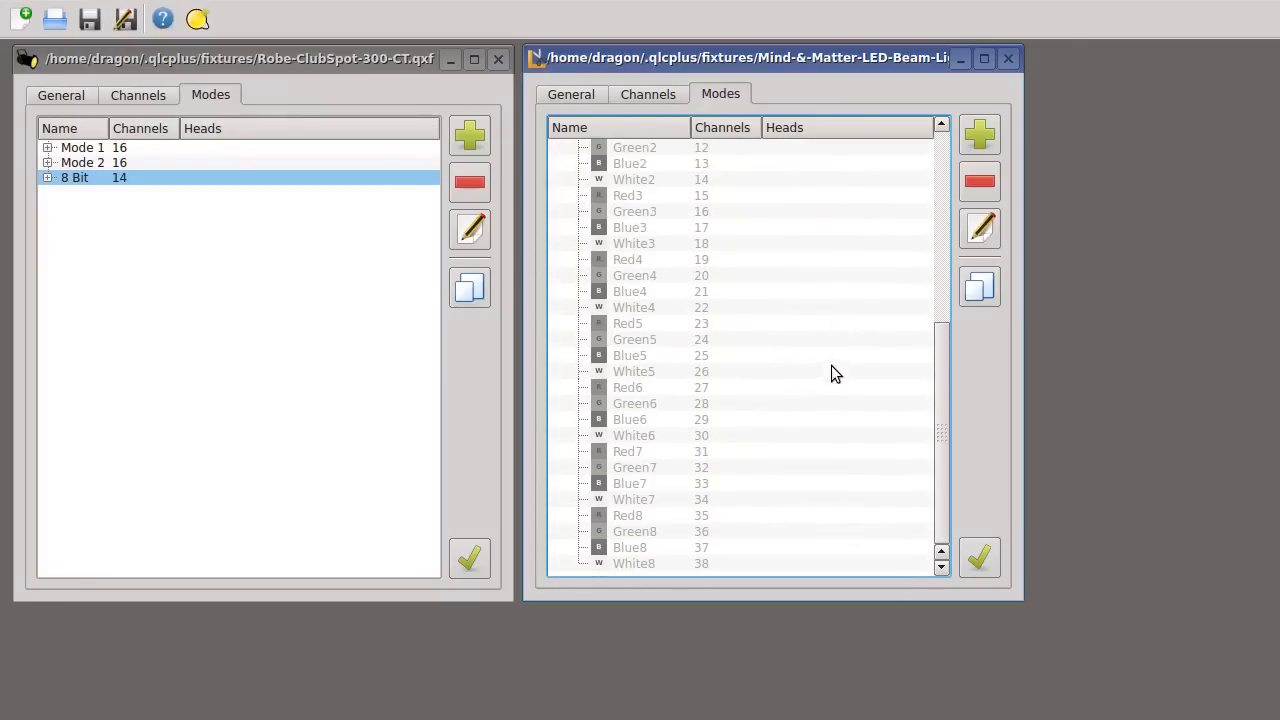
scroll(806, 455, "up", 5)
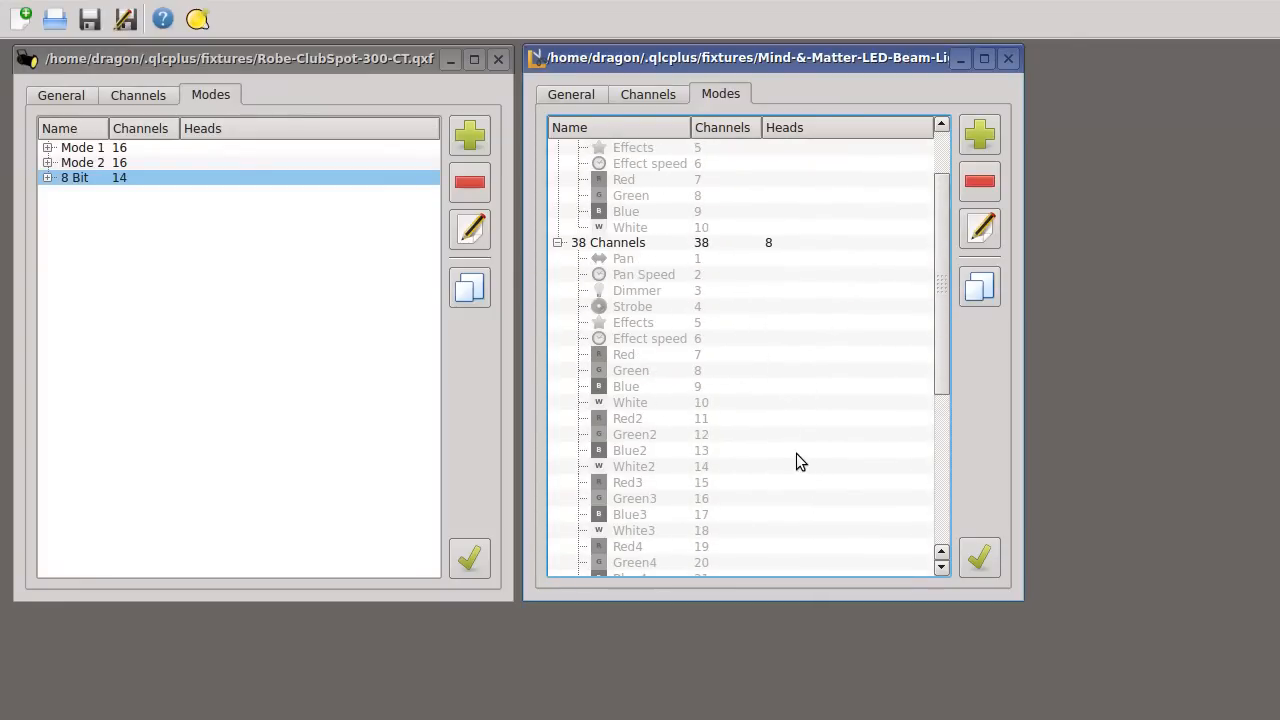
scroll(730, 365, "down", 1)
scroll(760, 368, "up", 4)
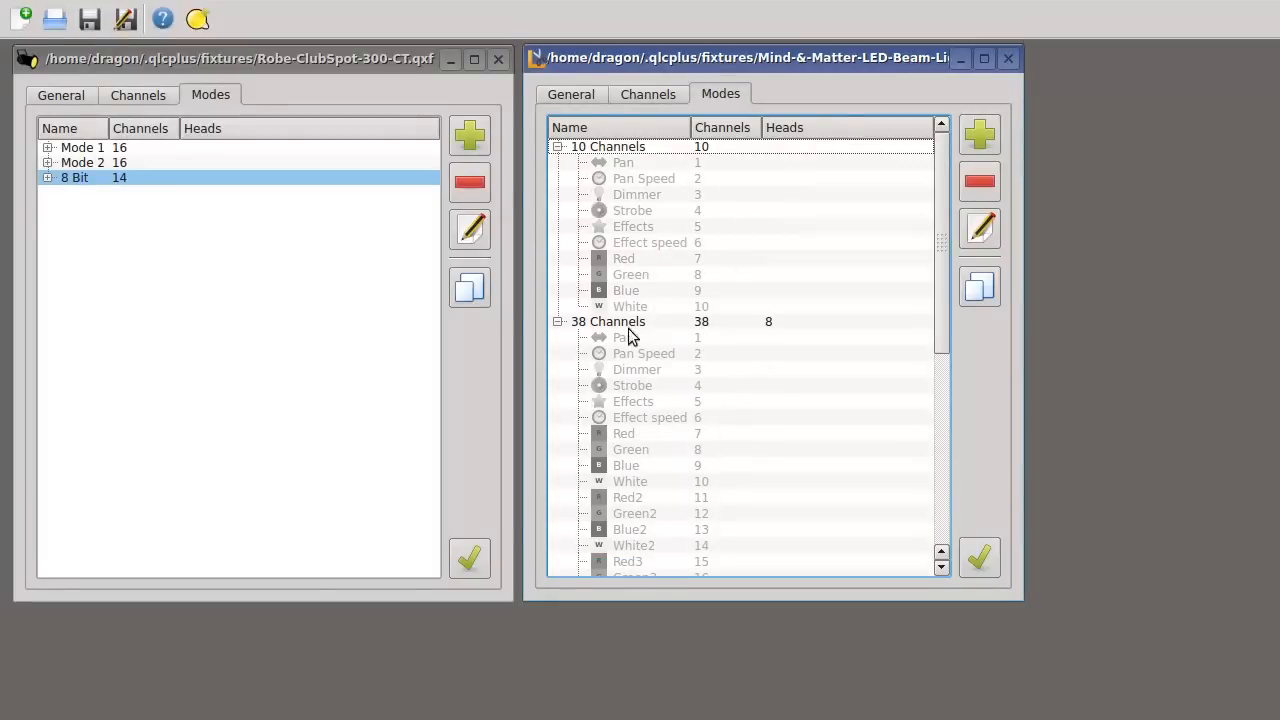
scroll(711, 249, "down", 1)
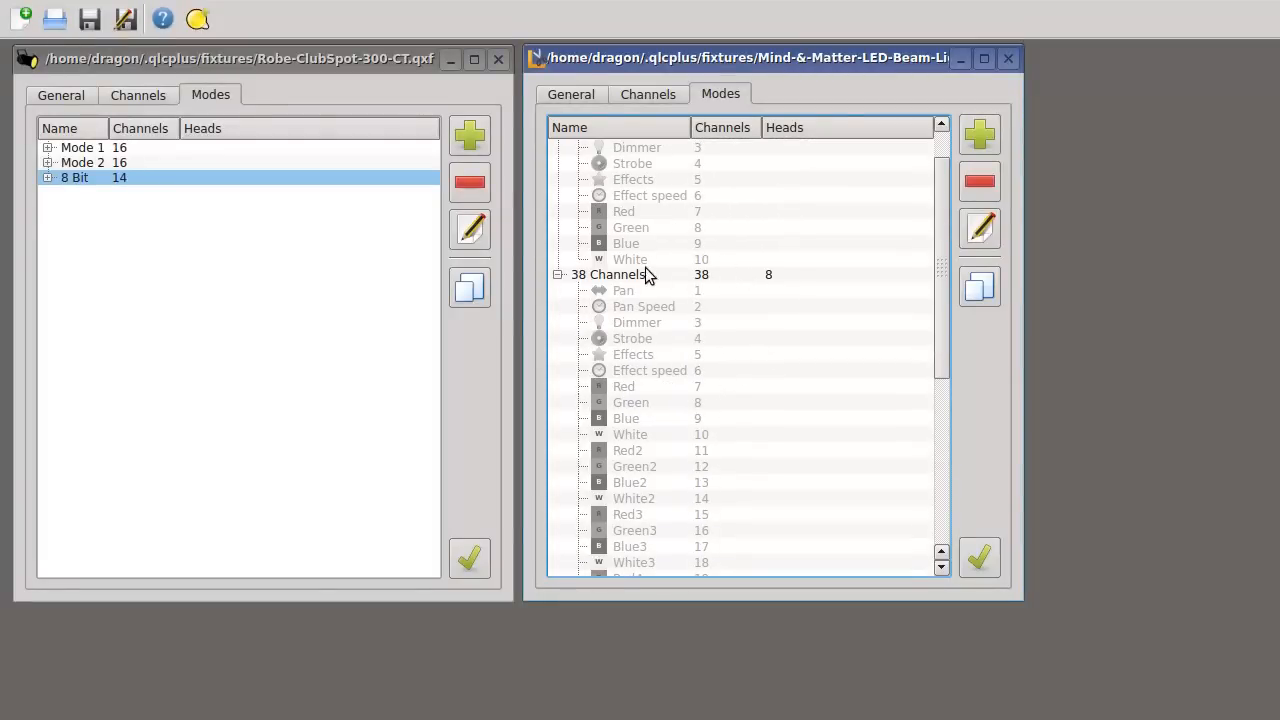
scroll(645, 270, "up", 1)
Inspect the heads and channels of the 10 Channels mode, then leave it without changes.
double_click(607, 149)
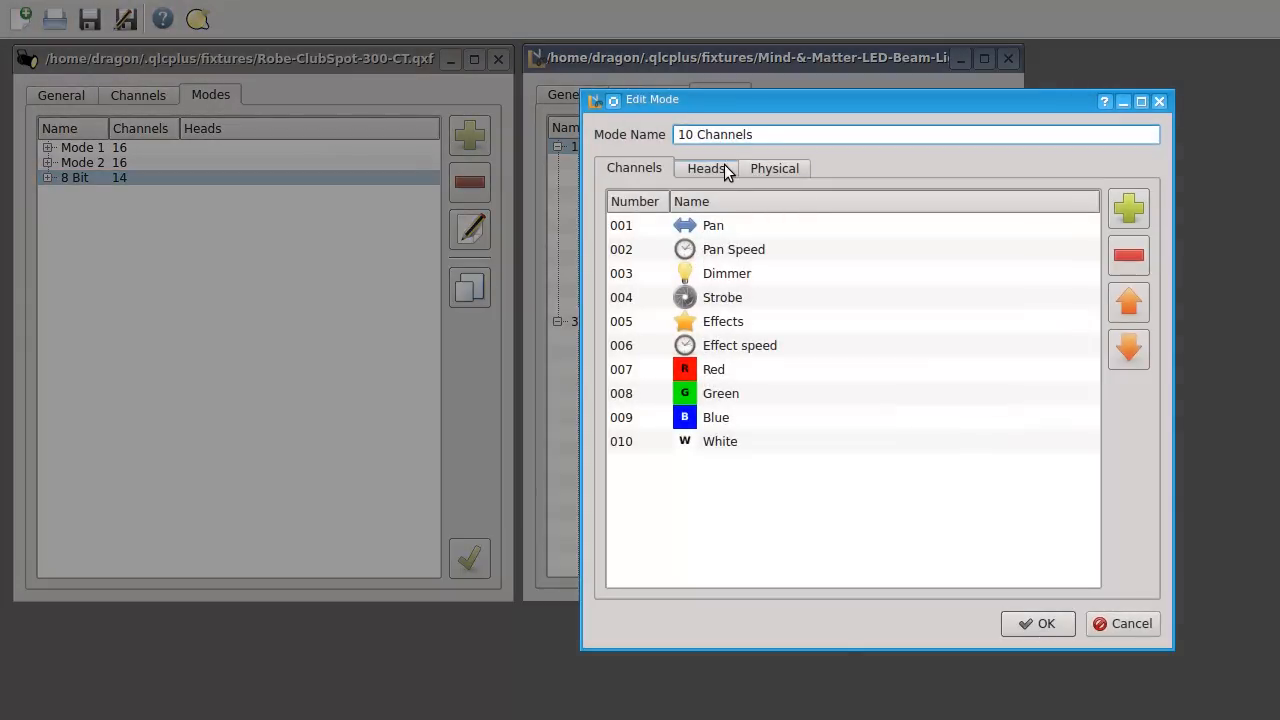
left_click(718, 169)
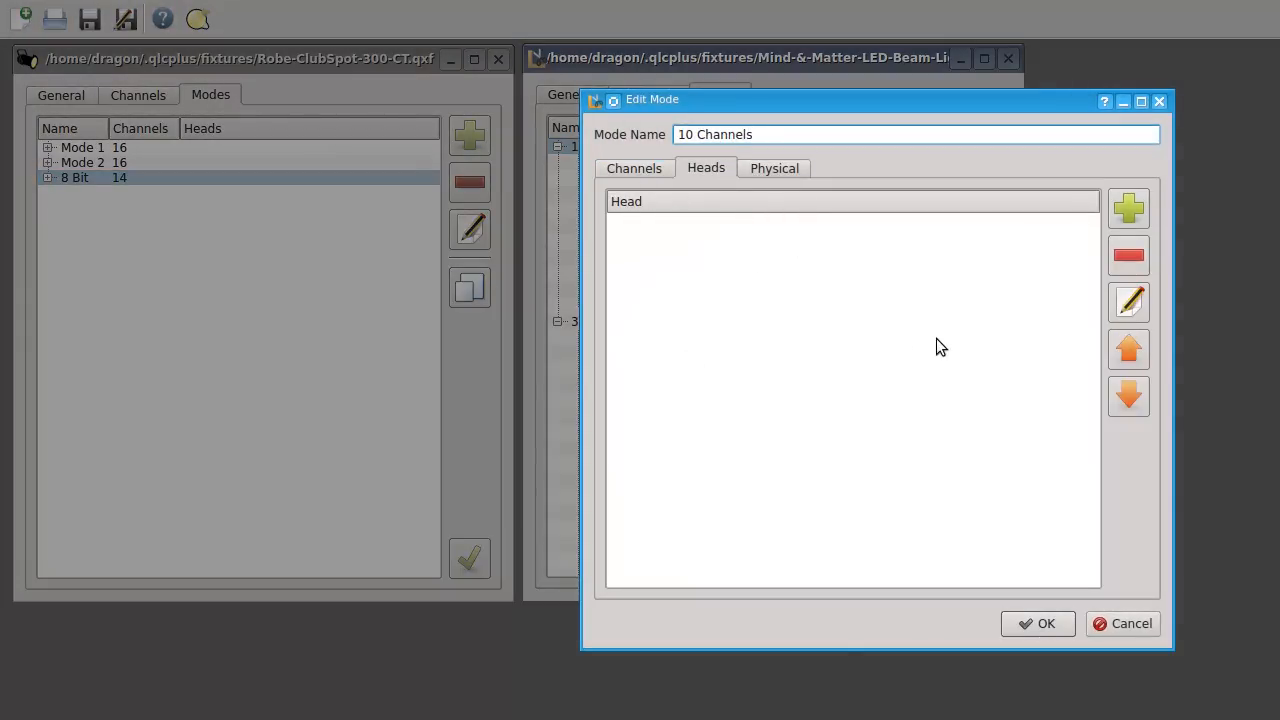
left_click(646, 172)
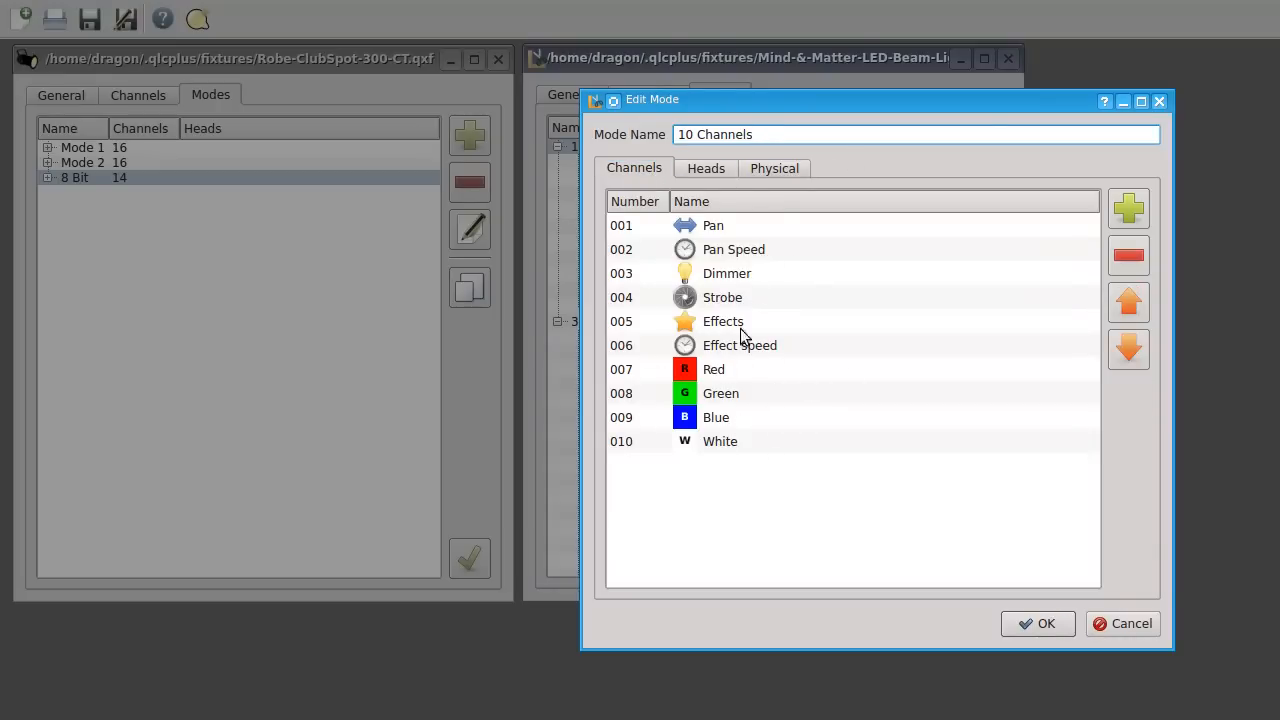
left_click(1122, 623)
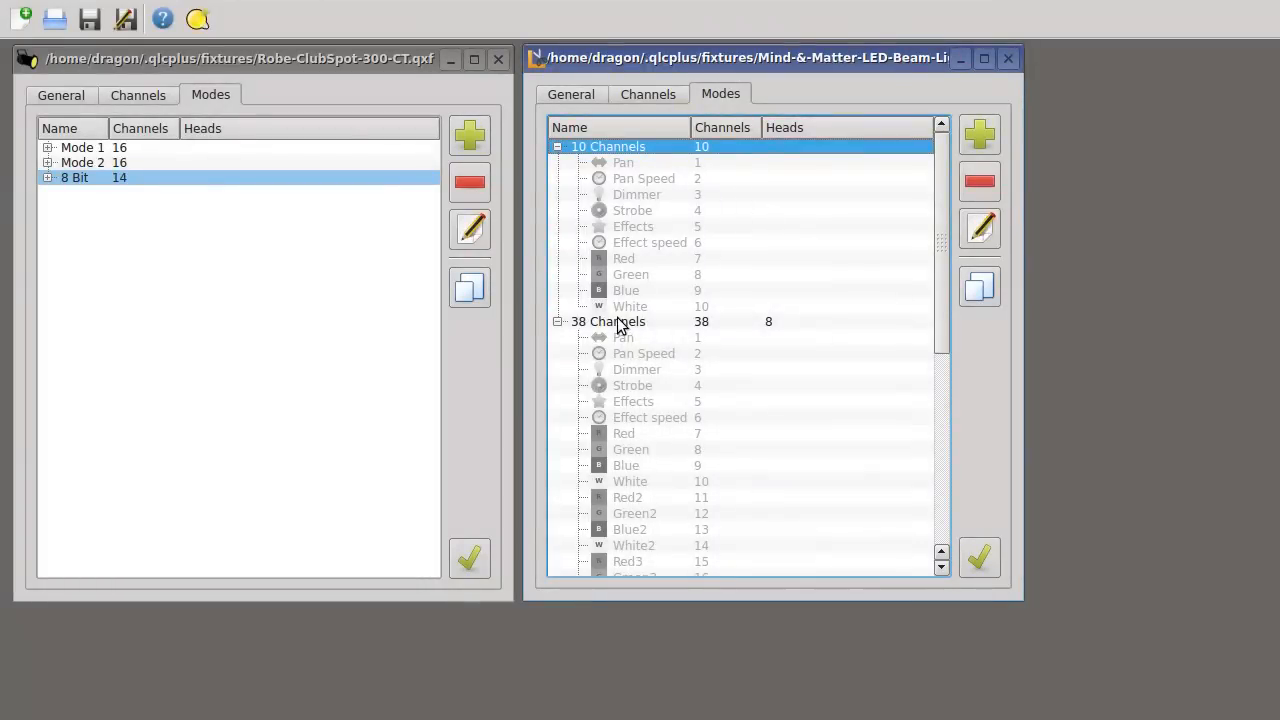
Inspect the heads of the 38 Channels mode, including the channels assigned to Head 1 and Head 2, then leave it without changes.
double_click(620, 324)
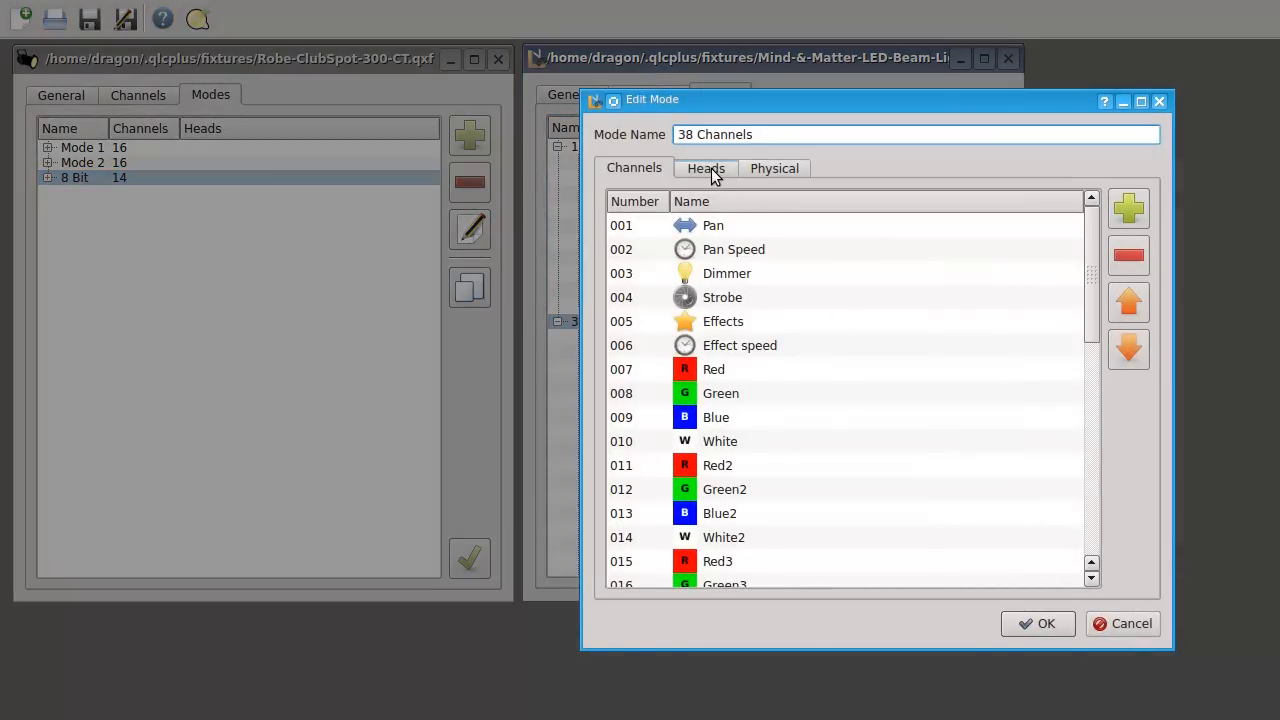
left_click(706, 169)
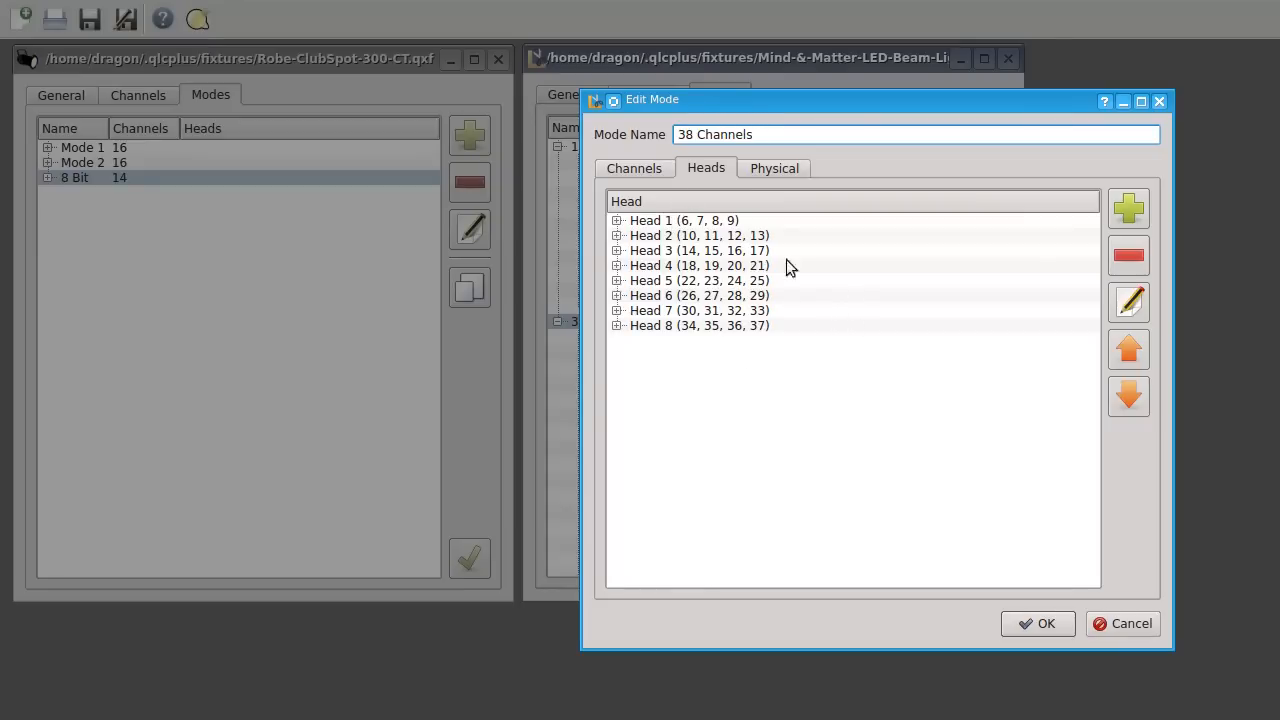
left_click(617, 221)
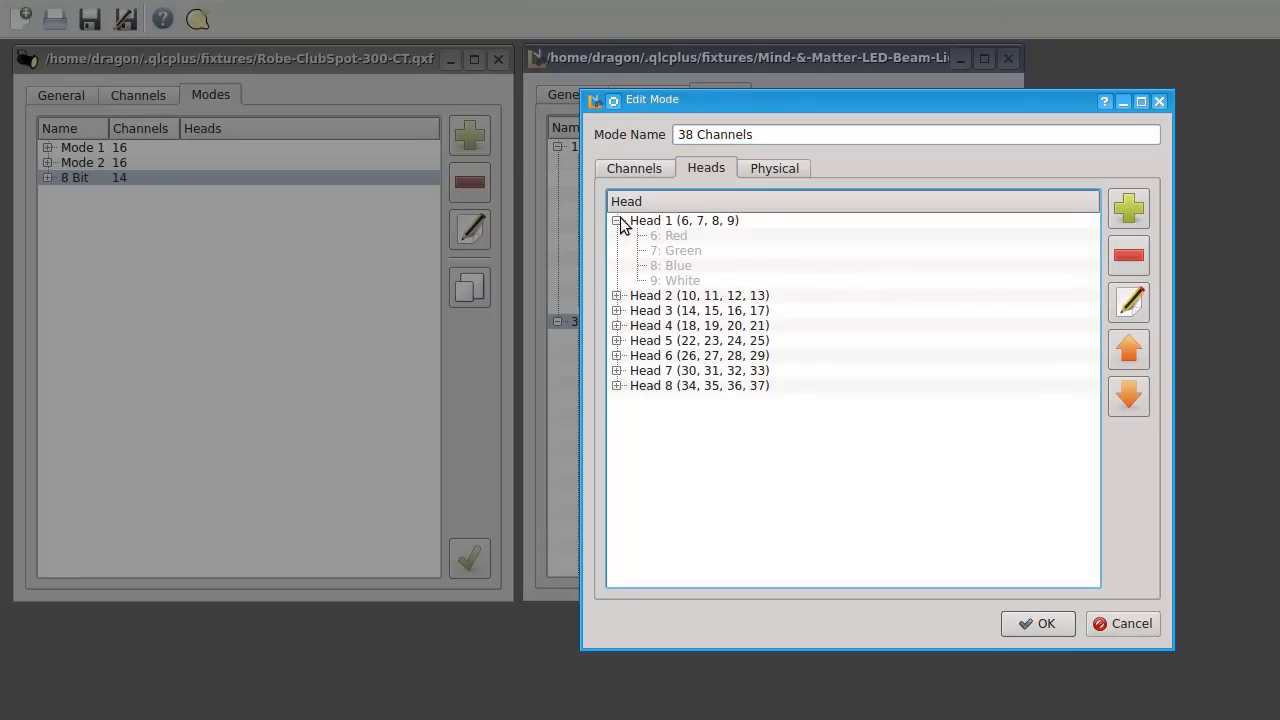
left_click(617, 296)
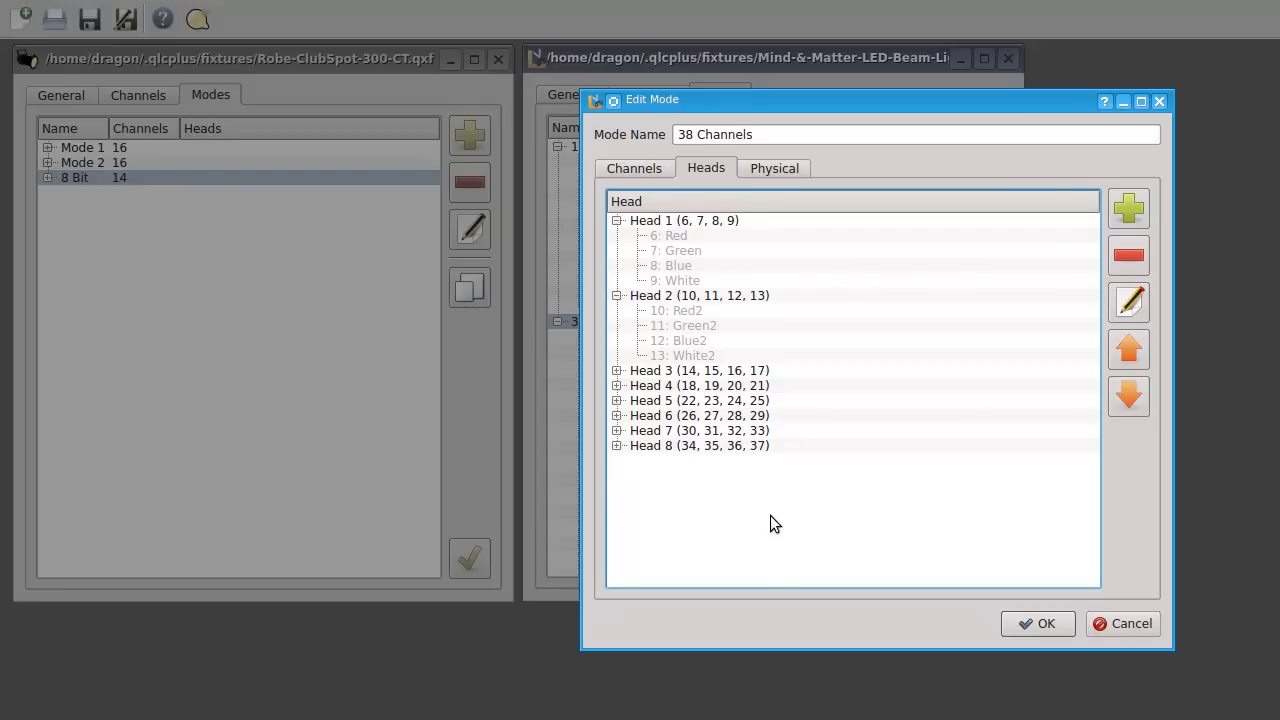
left_click(617, 220)
left_click(617, 237)
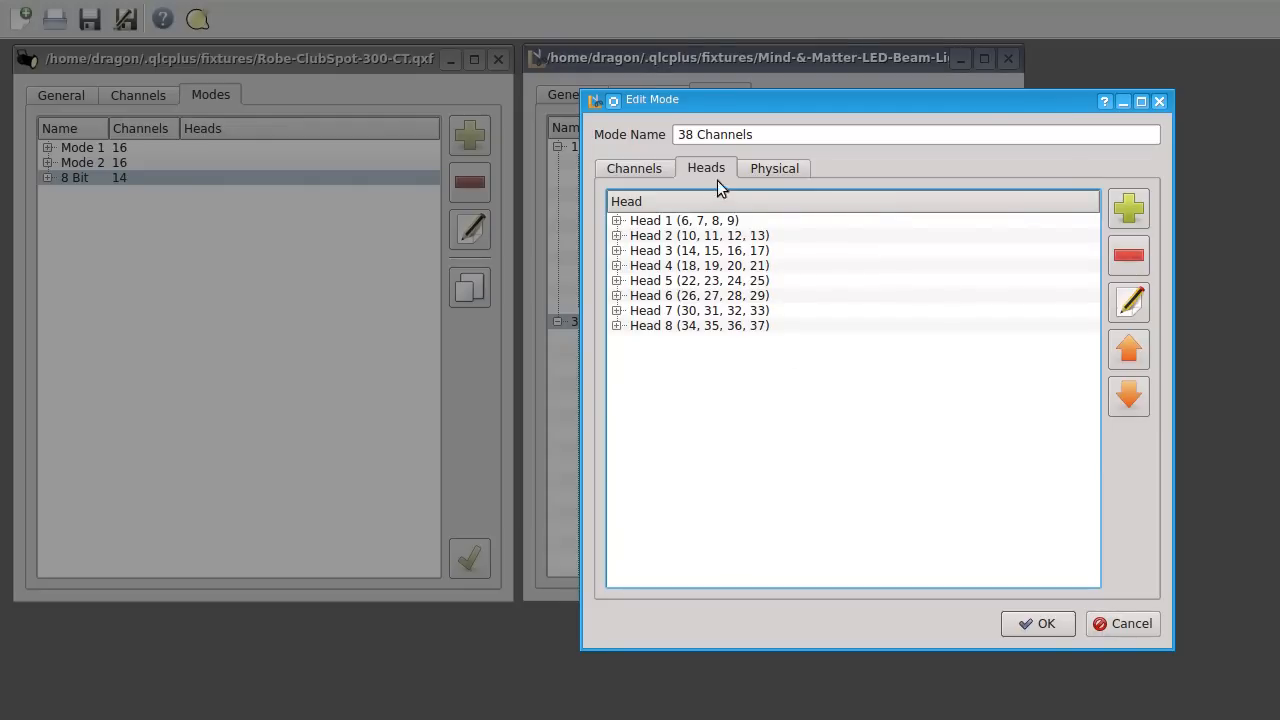
left_click(1113, 620)
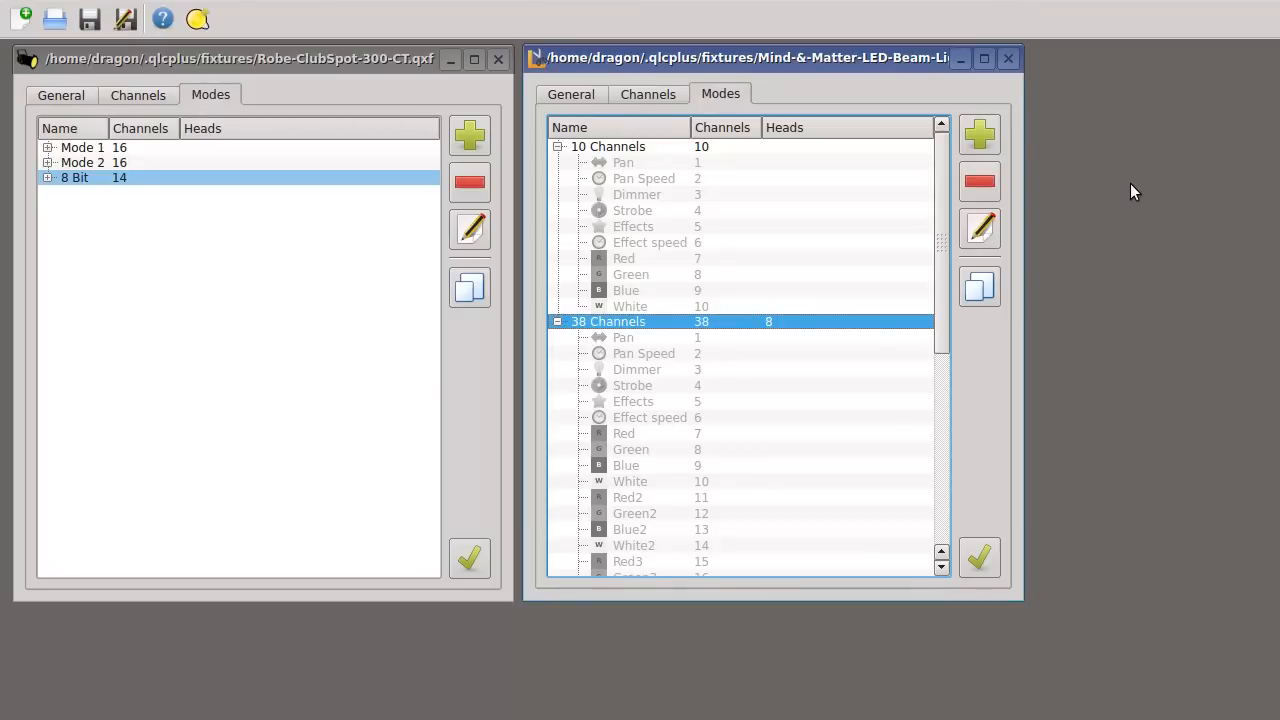
Review the general information, channels and modes of the Robe ClubSpot 300 CT definition once more.
left_click(92, 96)
left_click(140, 95)
left_click(212, 95)
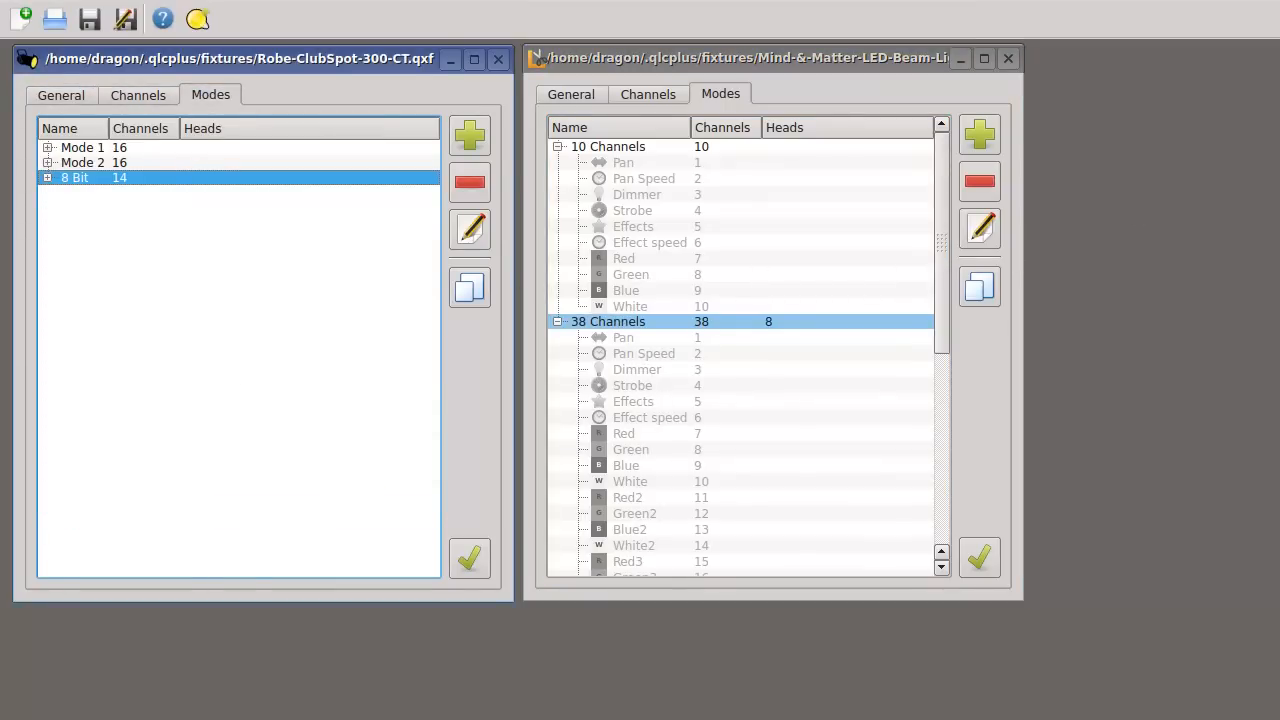
Switch to the Konsole terminal and launch QLC+ in English with the command qlcplus -l en_EN.
key("alt+Tab")
type("qlcplus -l en_EN")
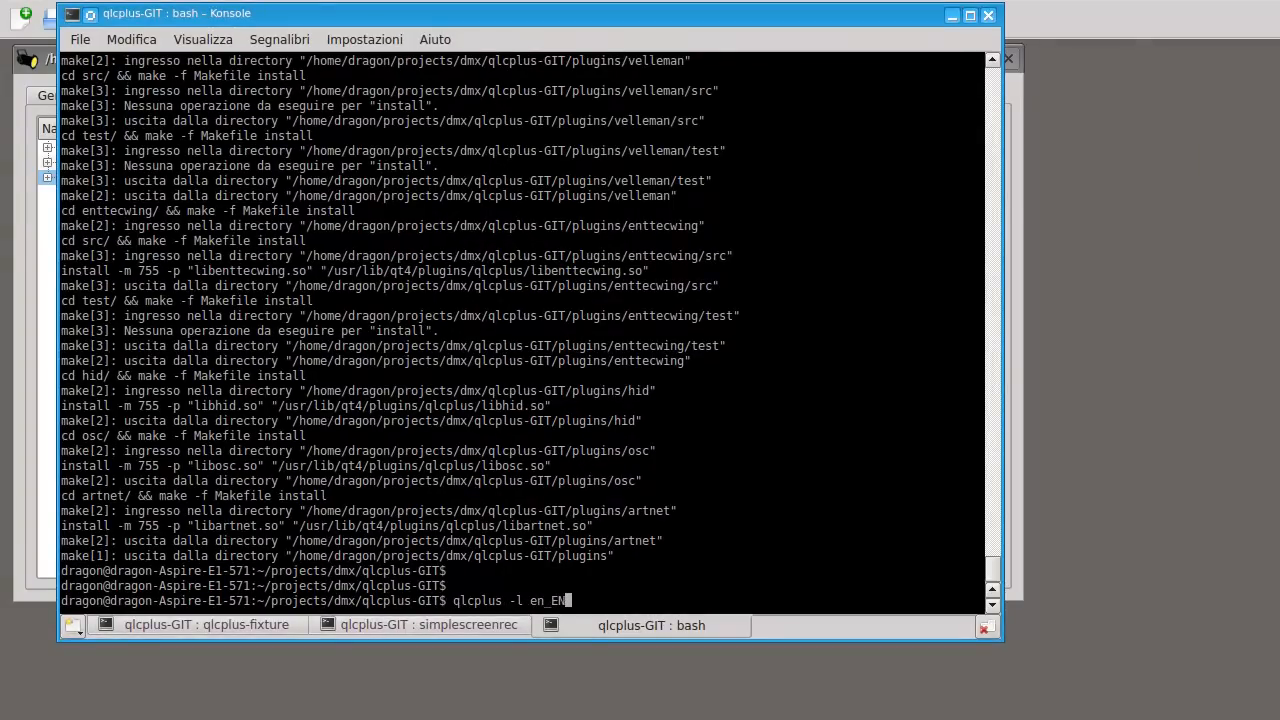
key("Return")
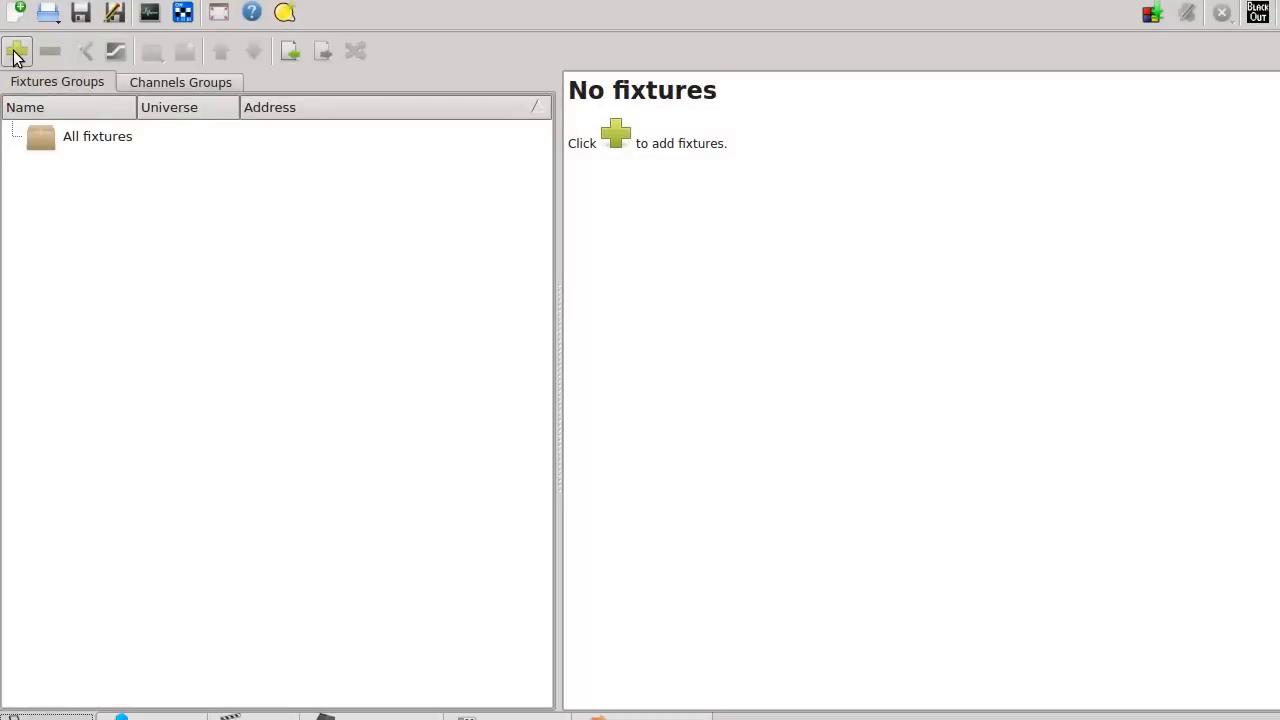
Start adding a fixture and choose the Robe ClubSpot 300 CT as its model.
left_click(16, 52)
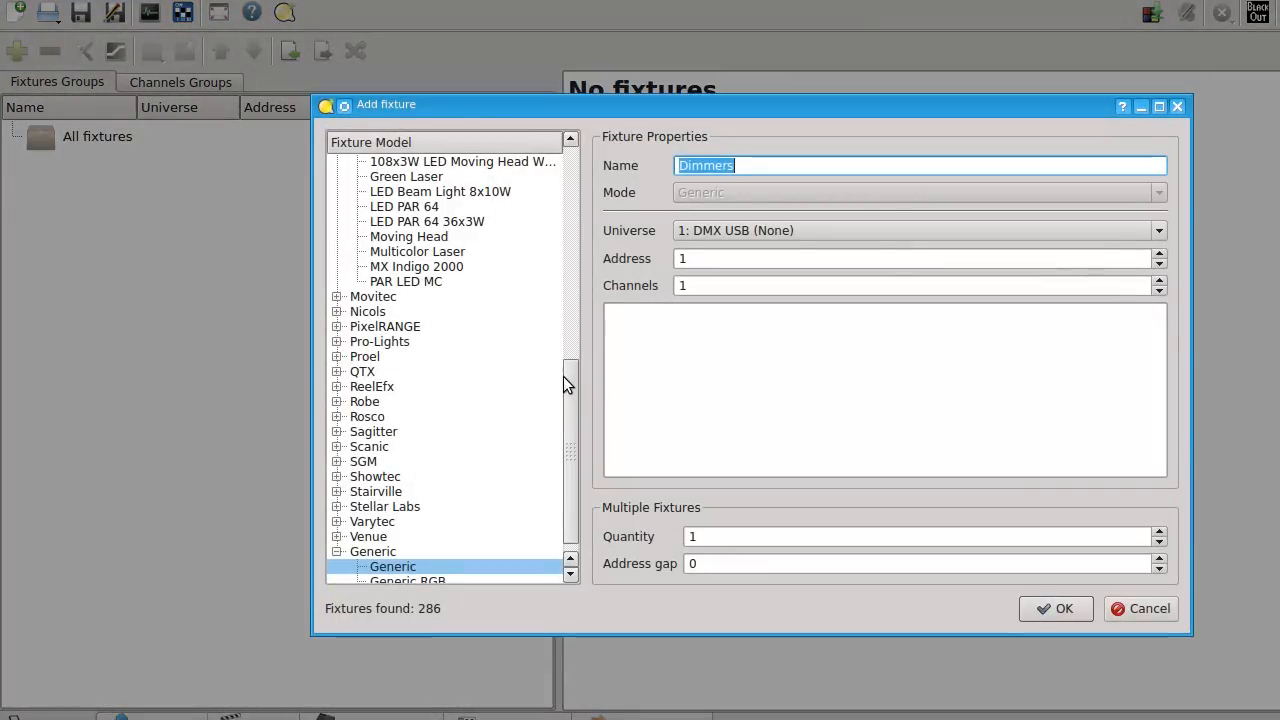
scroll(523, 346, "up", 8)
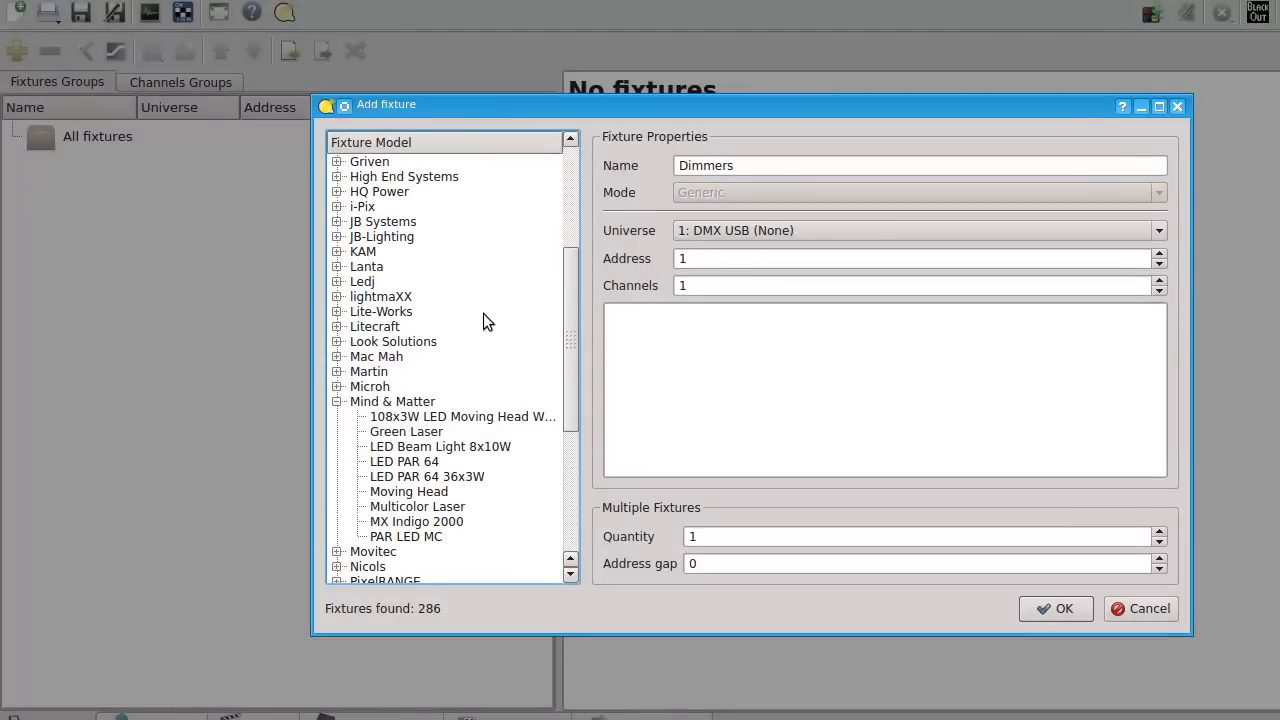
scroll(467, 290, "up", 1)
scroll(465, 295, "down", 9)
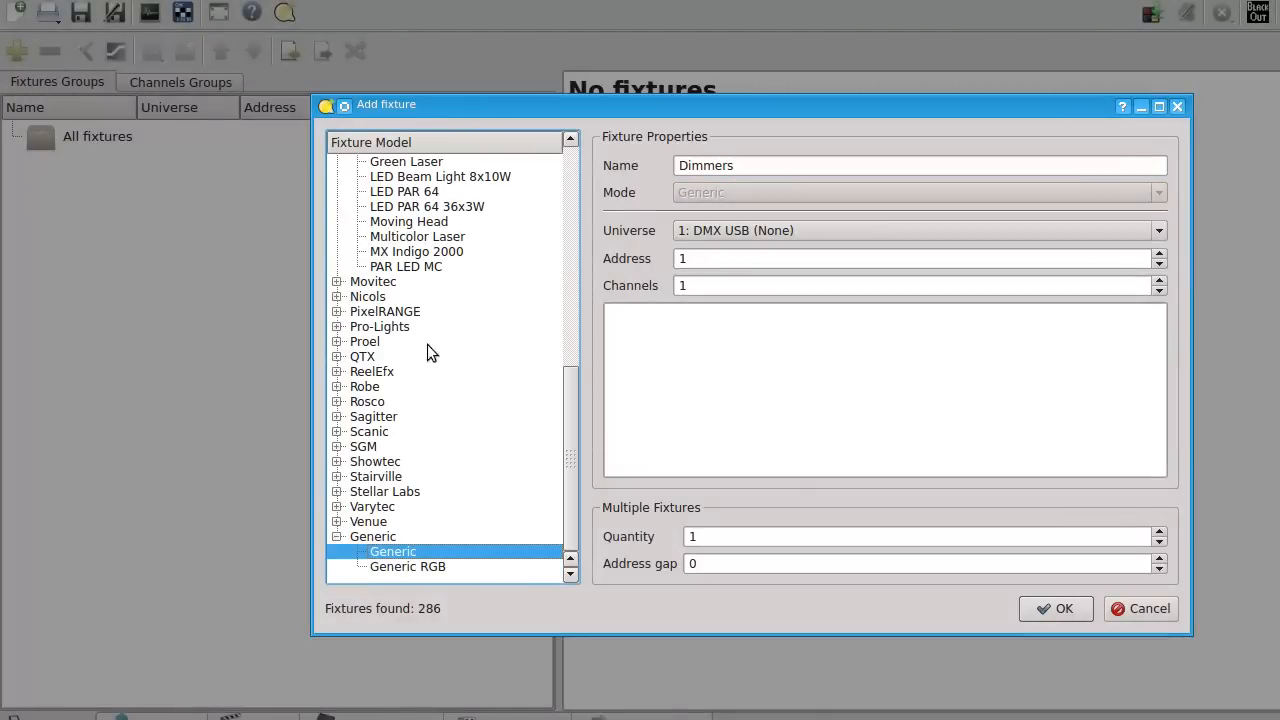
left_click(337, 387)
scroll(529, 349, "down", 2)
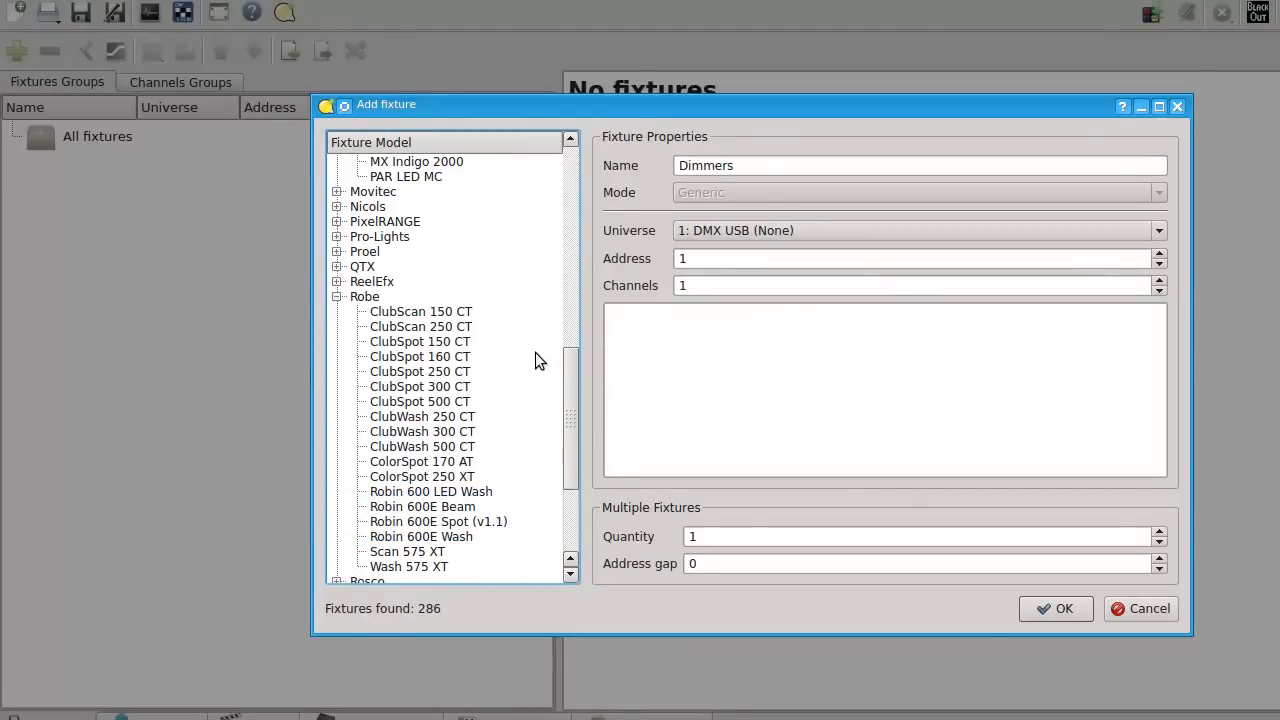
left_click(455, 388)
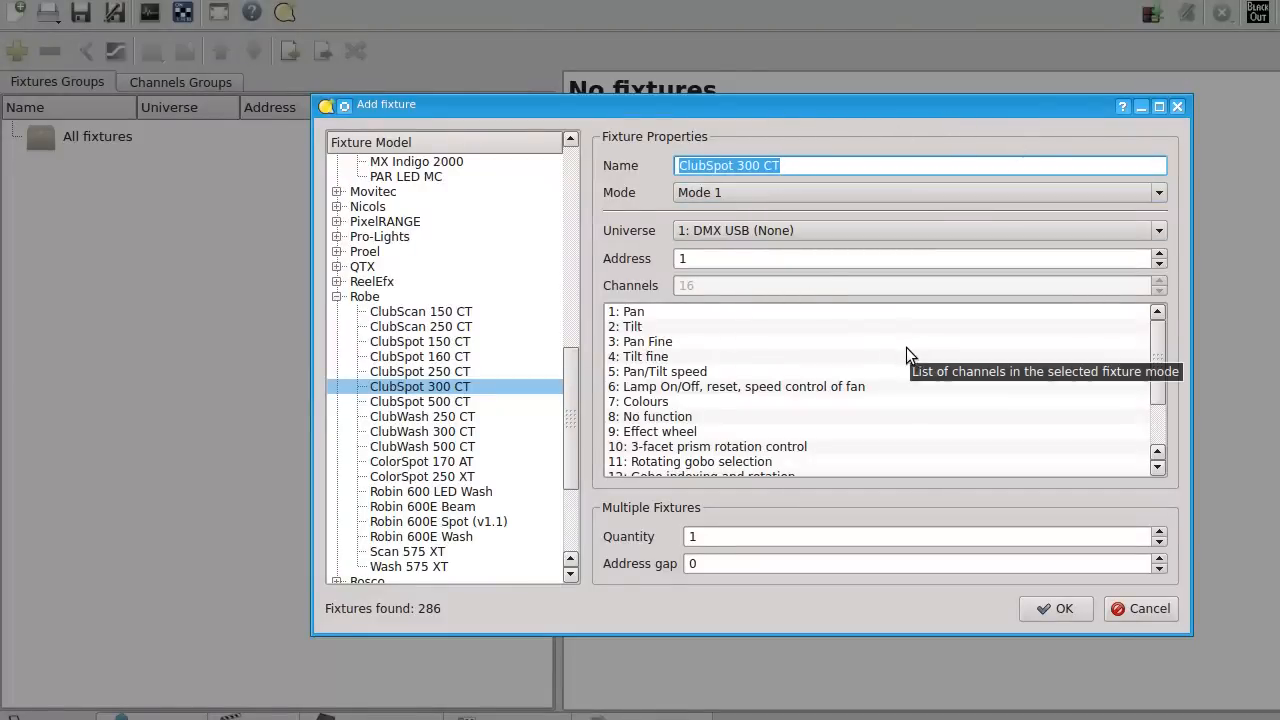
Review the modes available for the ClubSpot 300 CT, set it to Mode 2 and add the fixture.
left_click(794, 193)
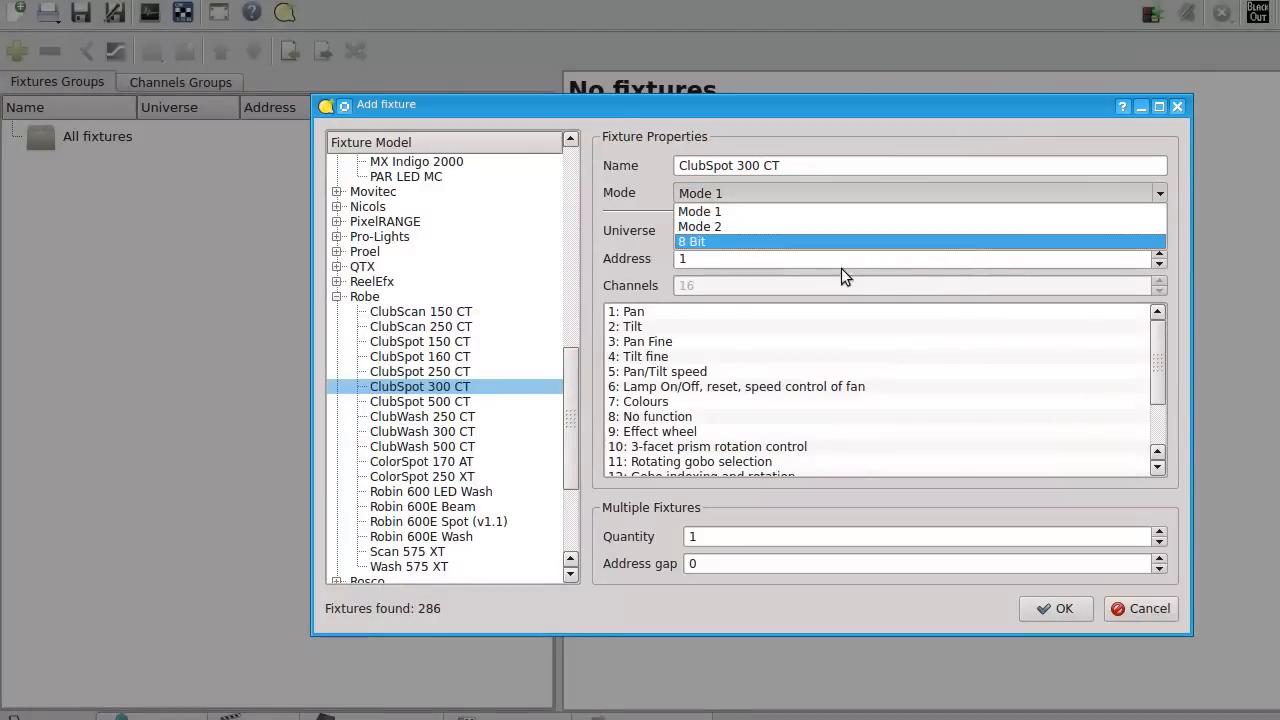
left_click(905, 122)
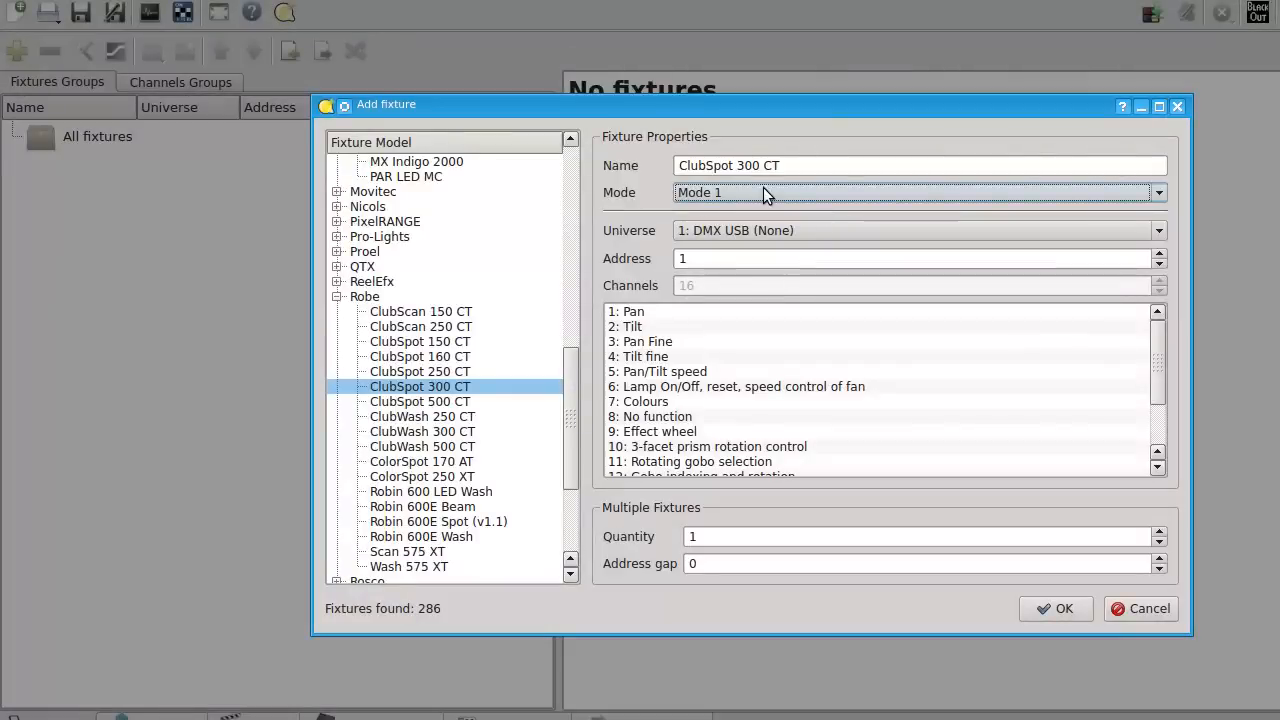
left_click(752, 195)
left_click(740, 225)
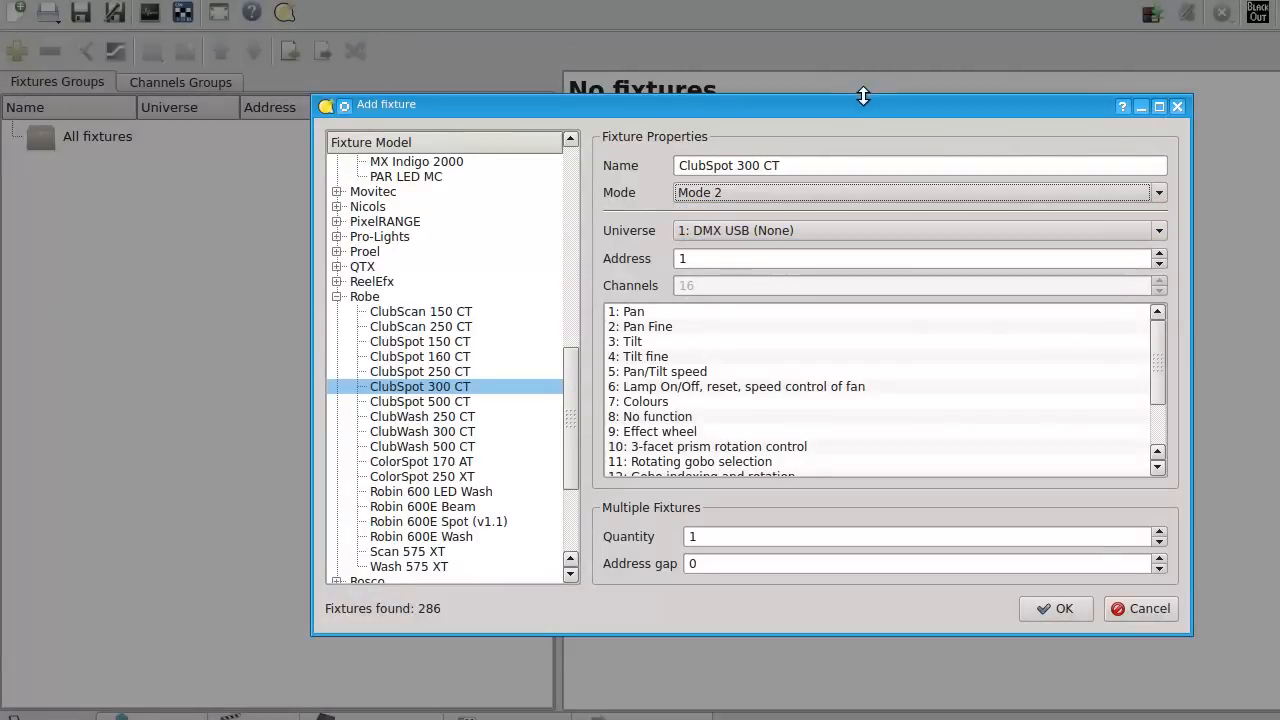
left_click(1057, 606)
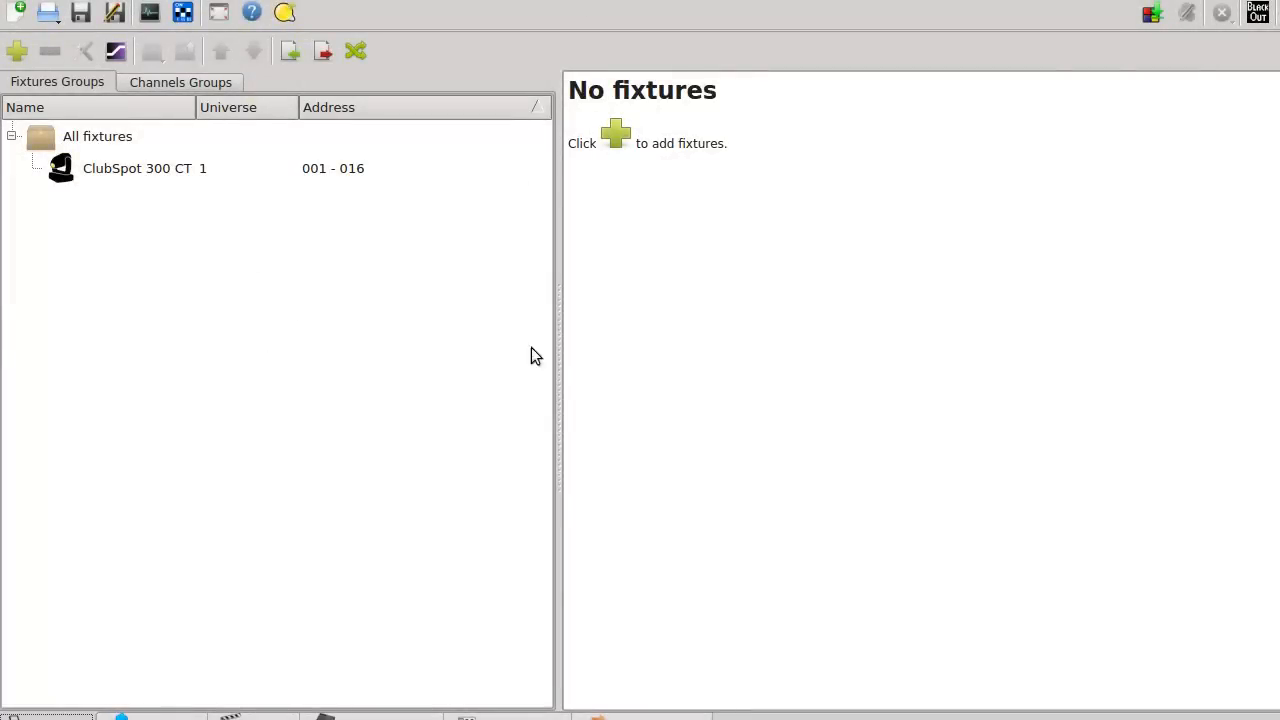
Show the DMX sliders of universe 1 in the Simple Desk and examine the presets of the fixture's pan and colour channels.
left_click(495, 716)
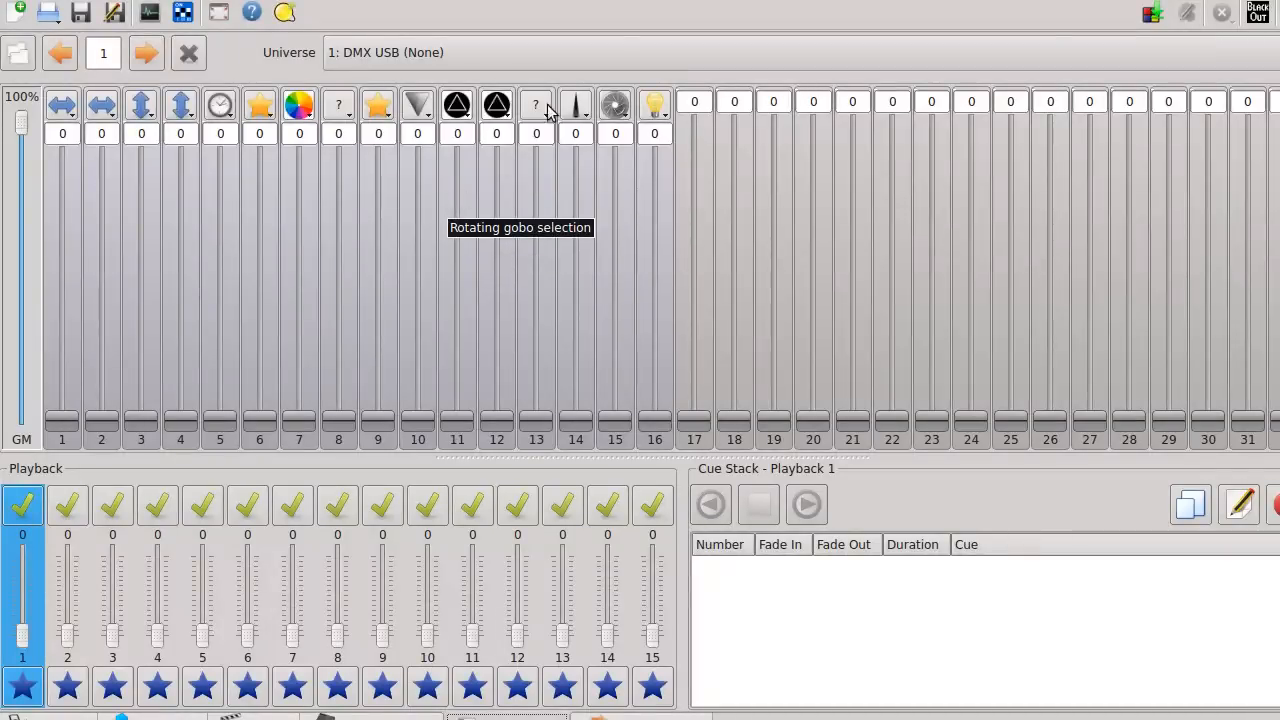
left_click(62, 105)
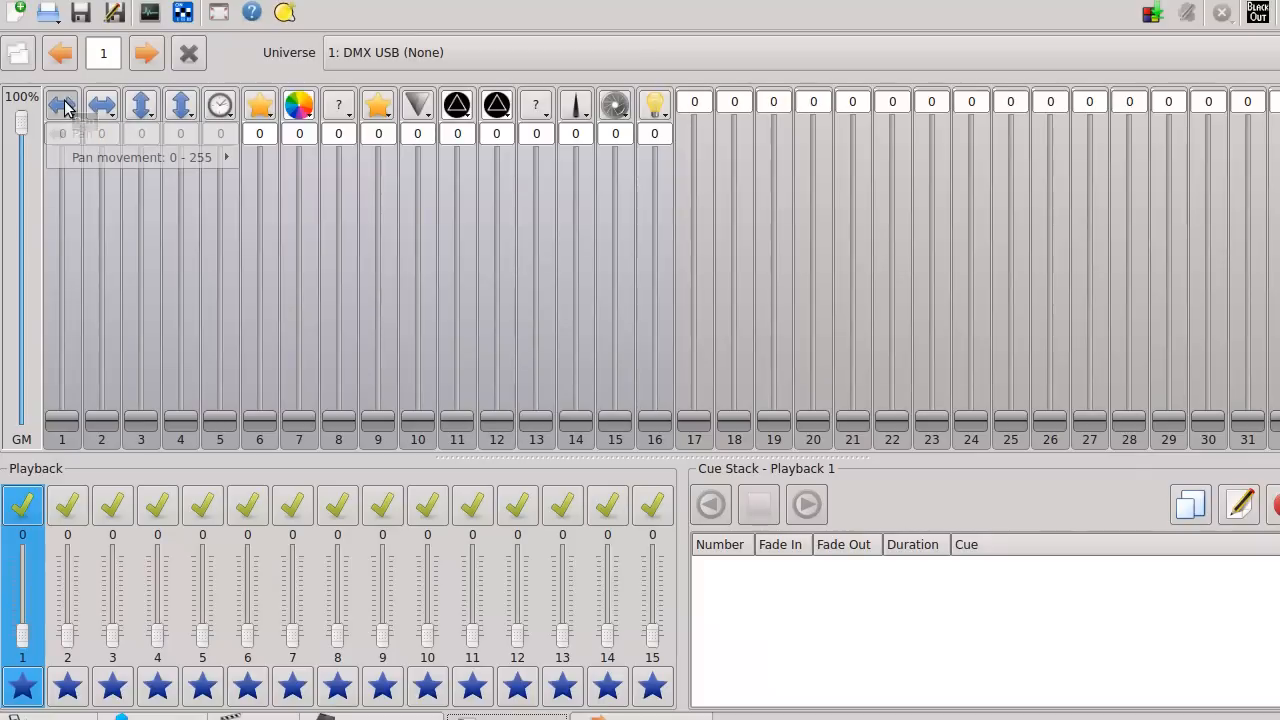
left_click(488, 8)
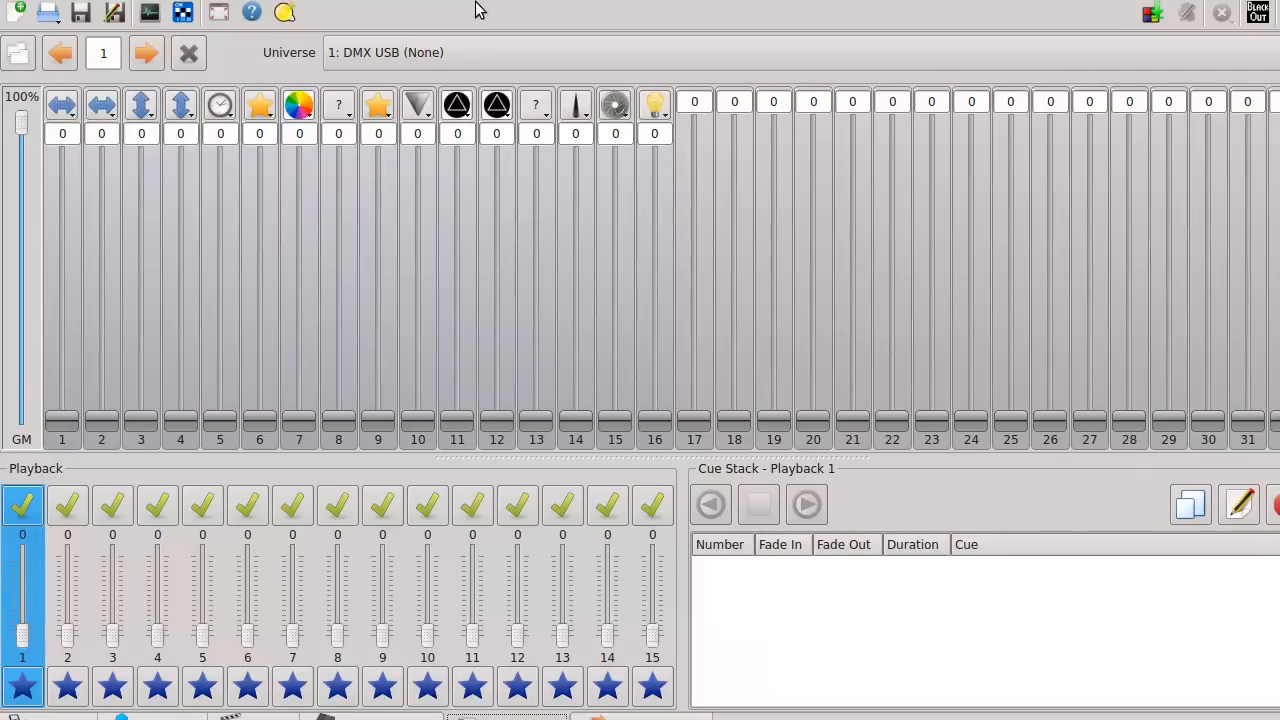
left_click(314, 107)
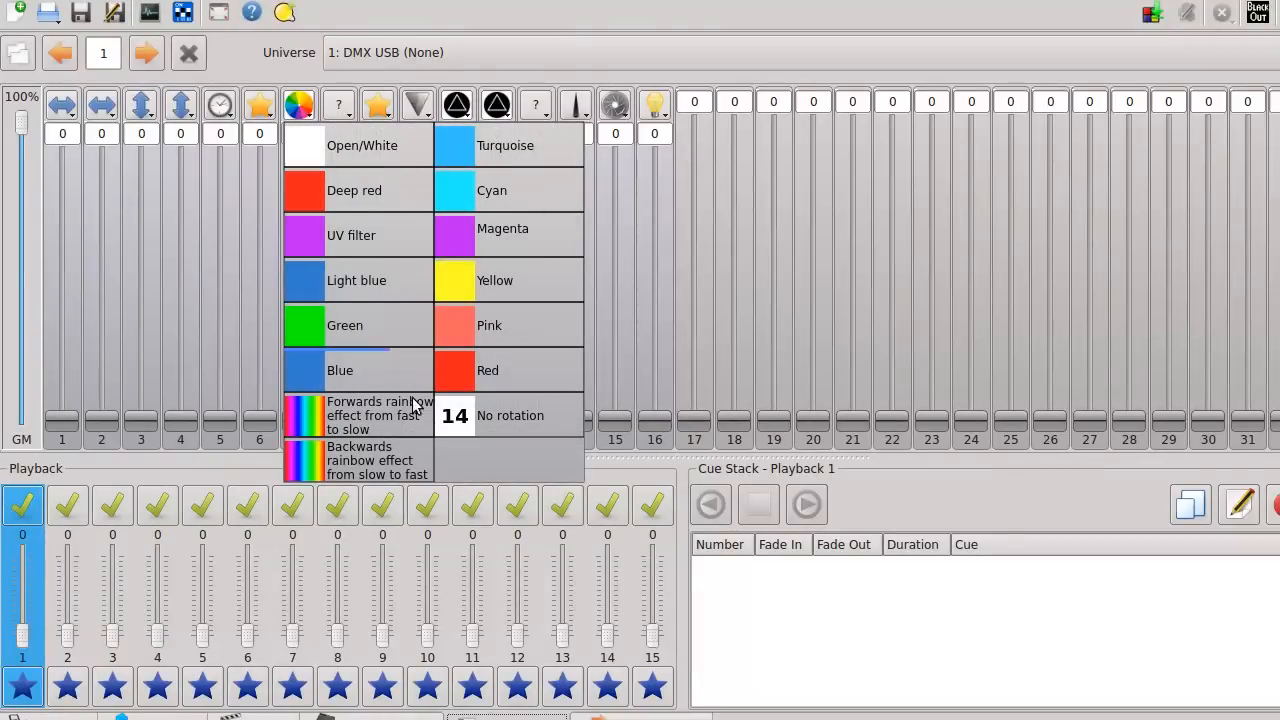
left_click(602, 8)
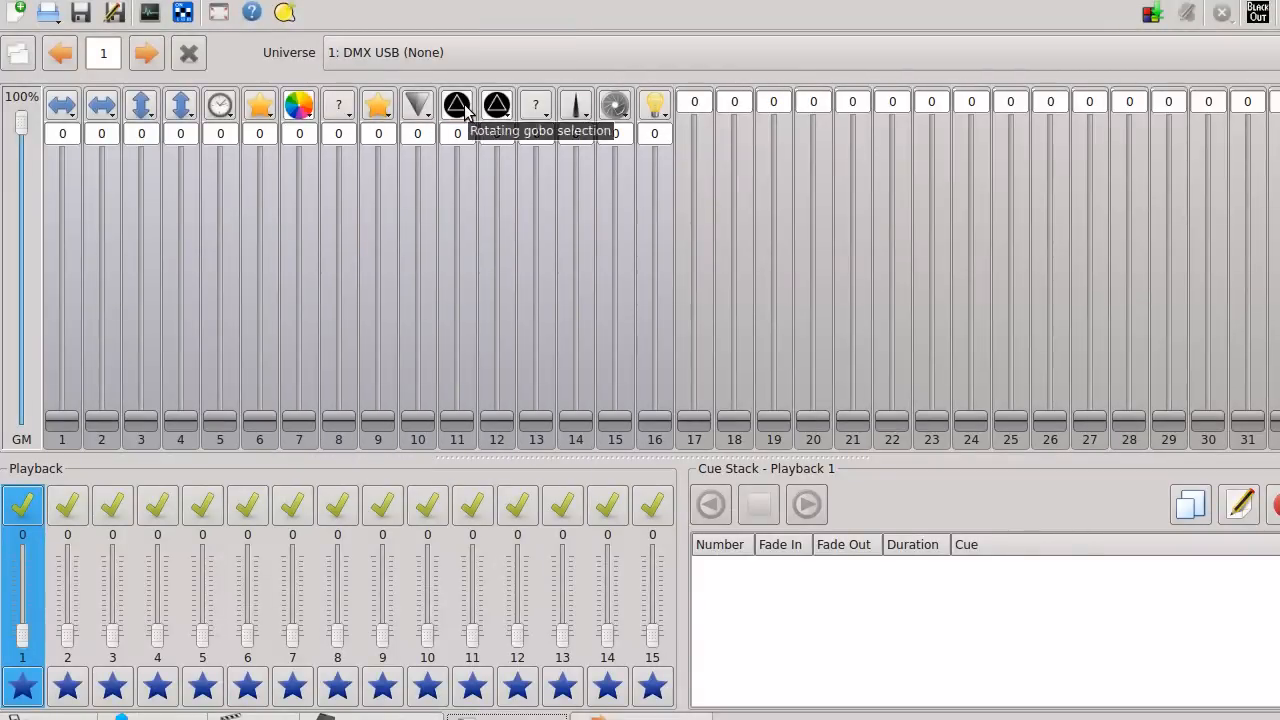
Examine the presets of the rotating gobo selection on channel 11 and choose Gobo 3 with value 112.
left_click(460, 108)
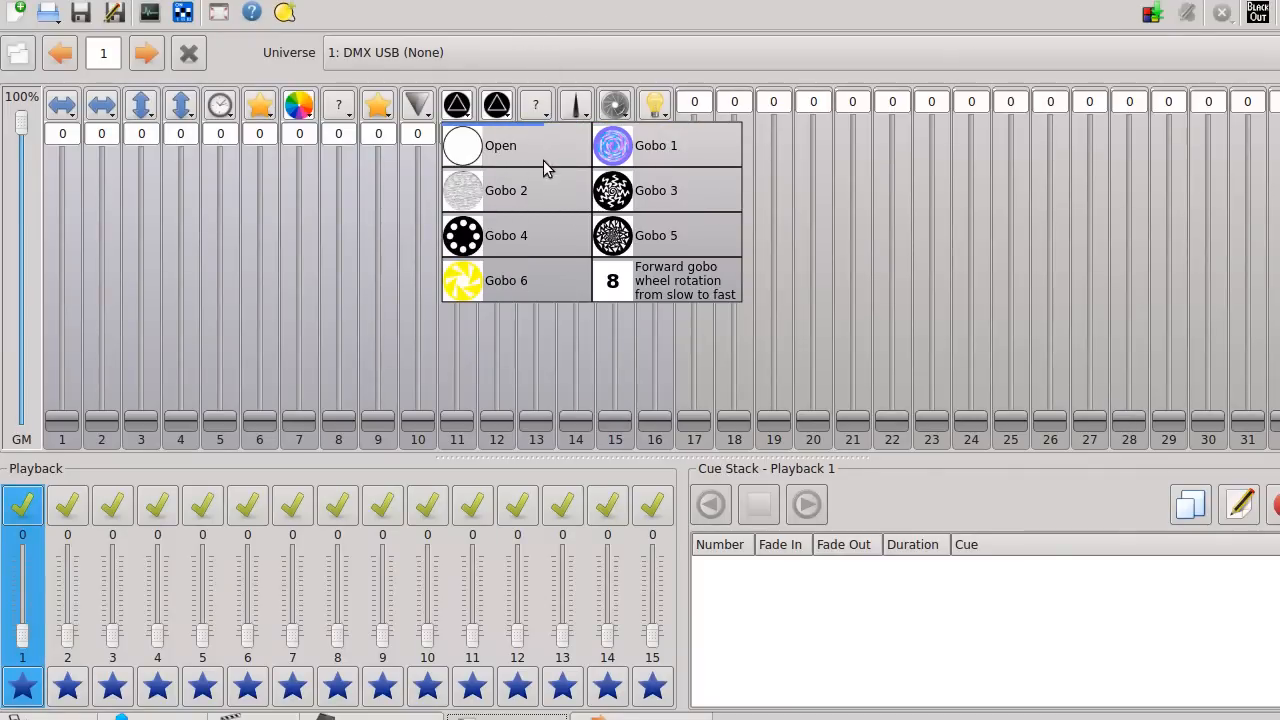
left_click(537, 5)
left_click(458, 106)
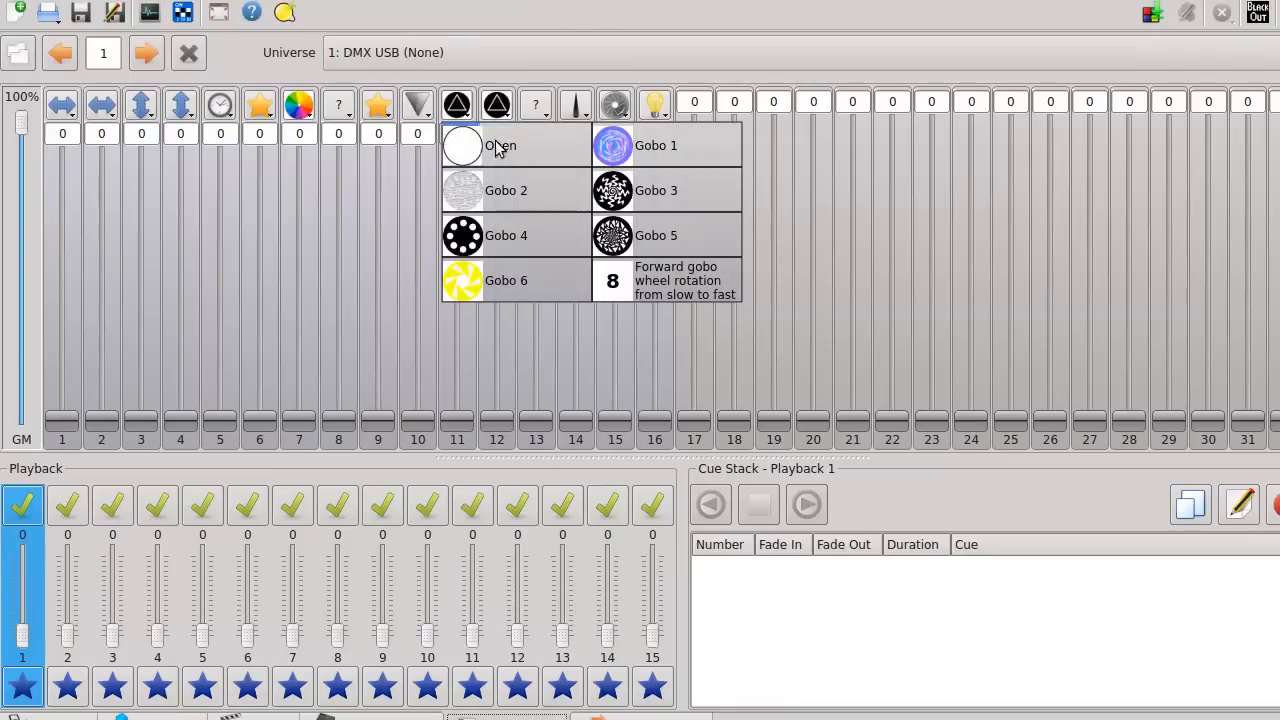
left_click(673, 184)
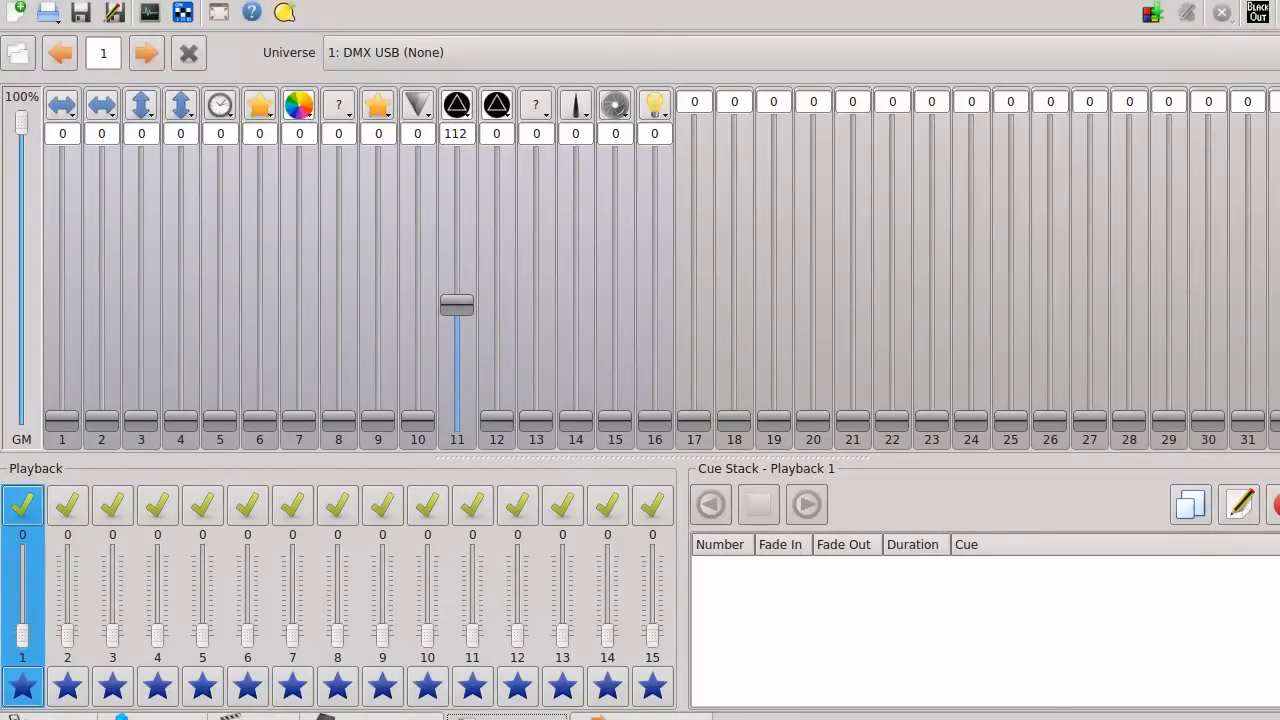
Quit QLC+, close the LED beam light definition in the Fixture Definition Editor and view the ClubSpot 300 CT's channels.
key("ctrl+q")
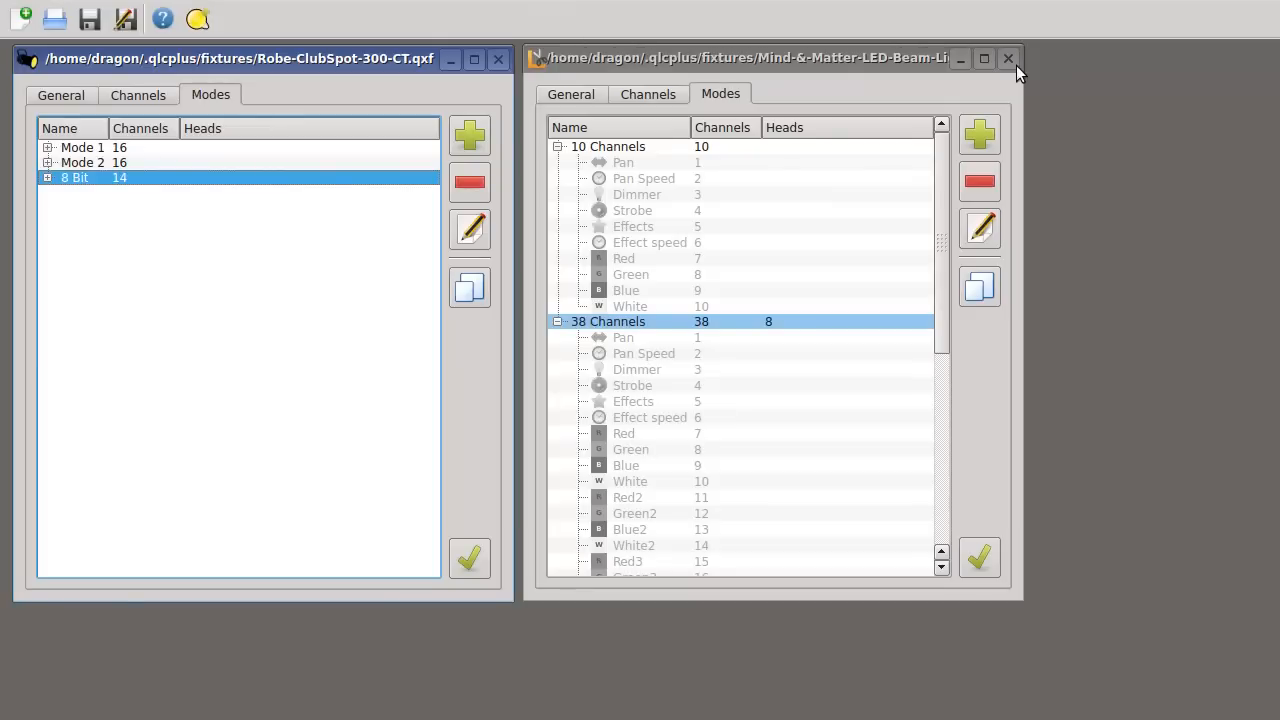
left_click(1010, 59)
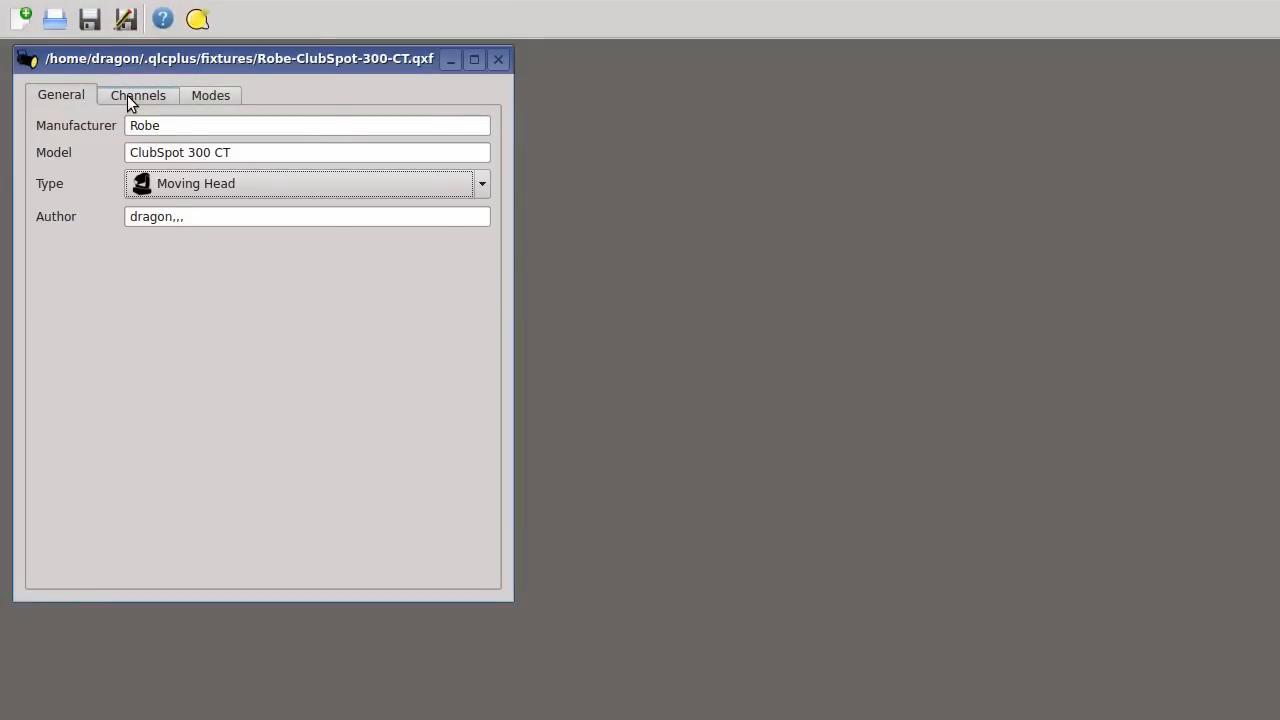
left_click(128, 100)
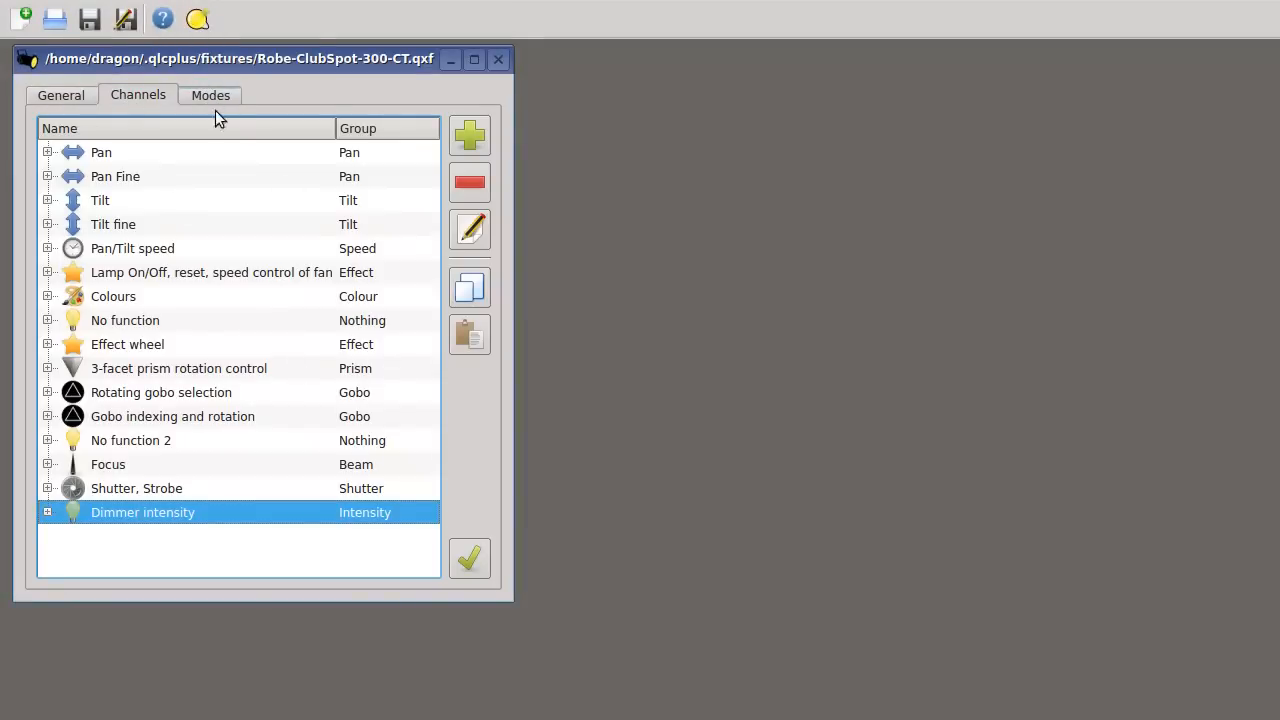